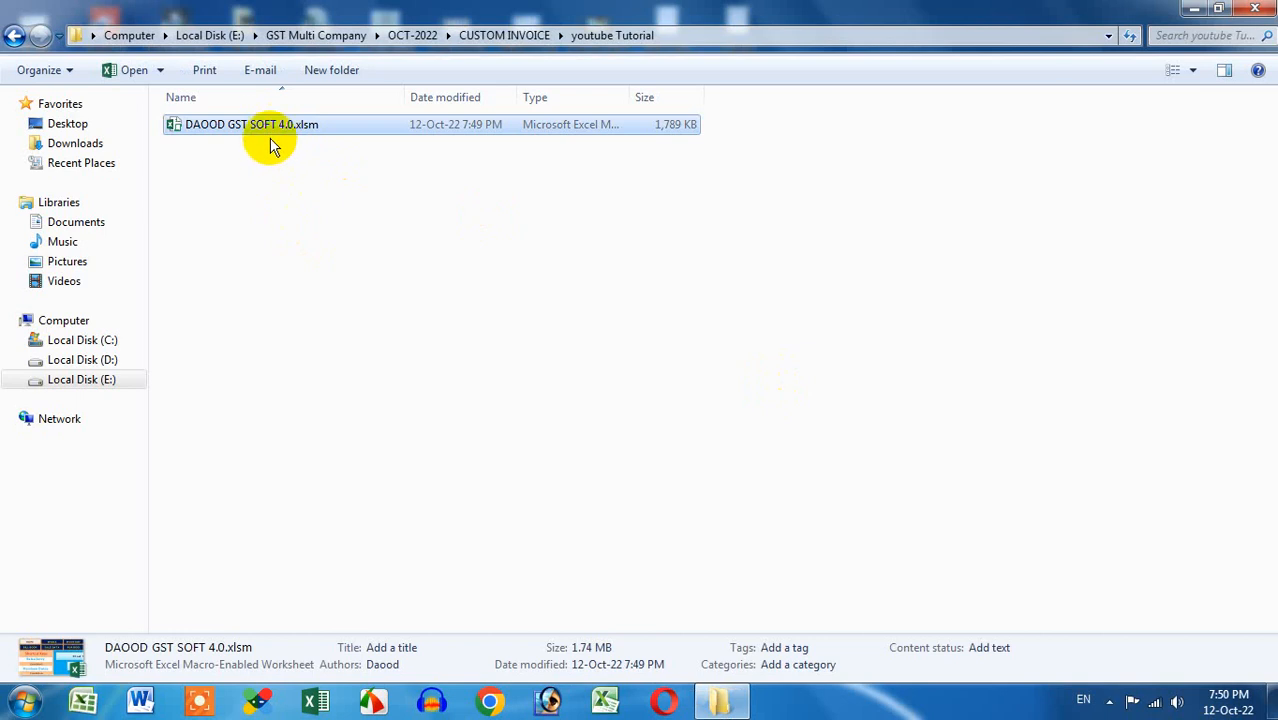
Inspect the GST workbook's file properties and close them without changes
right_click(272, 128)
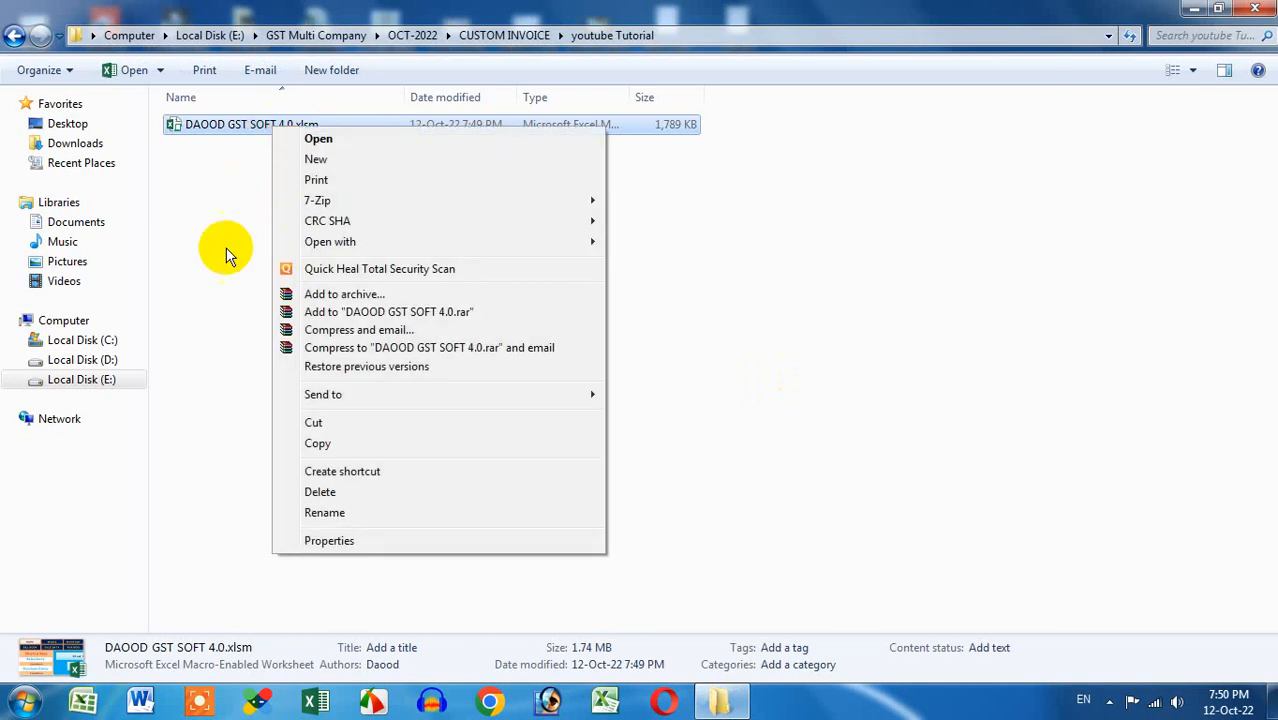
click(326, 540)
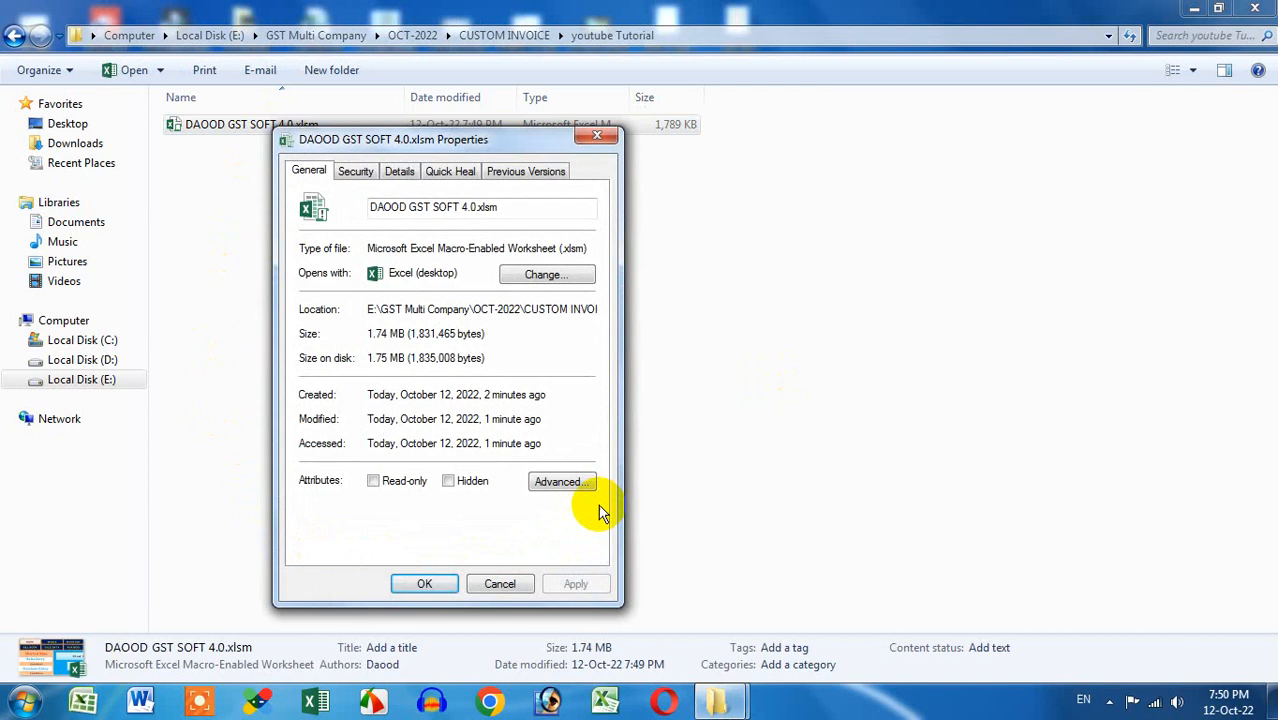
mouse_move(602, 504)
mouse_down()
mouse_move(534, 503)
mouse_move(525, 533)
mouse_move(597, 511)
mouse_move(512, 511)
mouse_move(598, 515)
mouse_move(555, 509)
mouse_up()
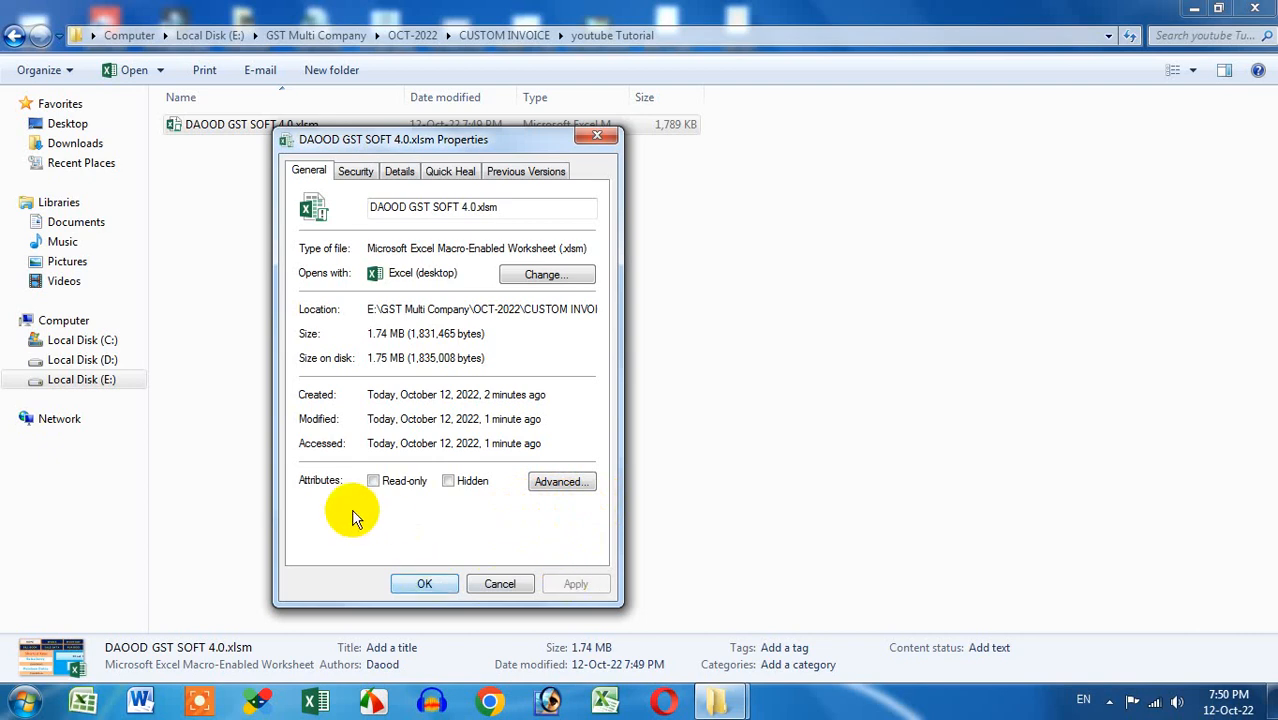
click(515, 585)
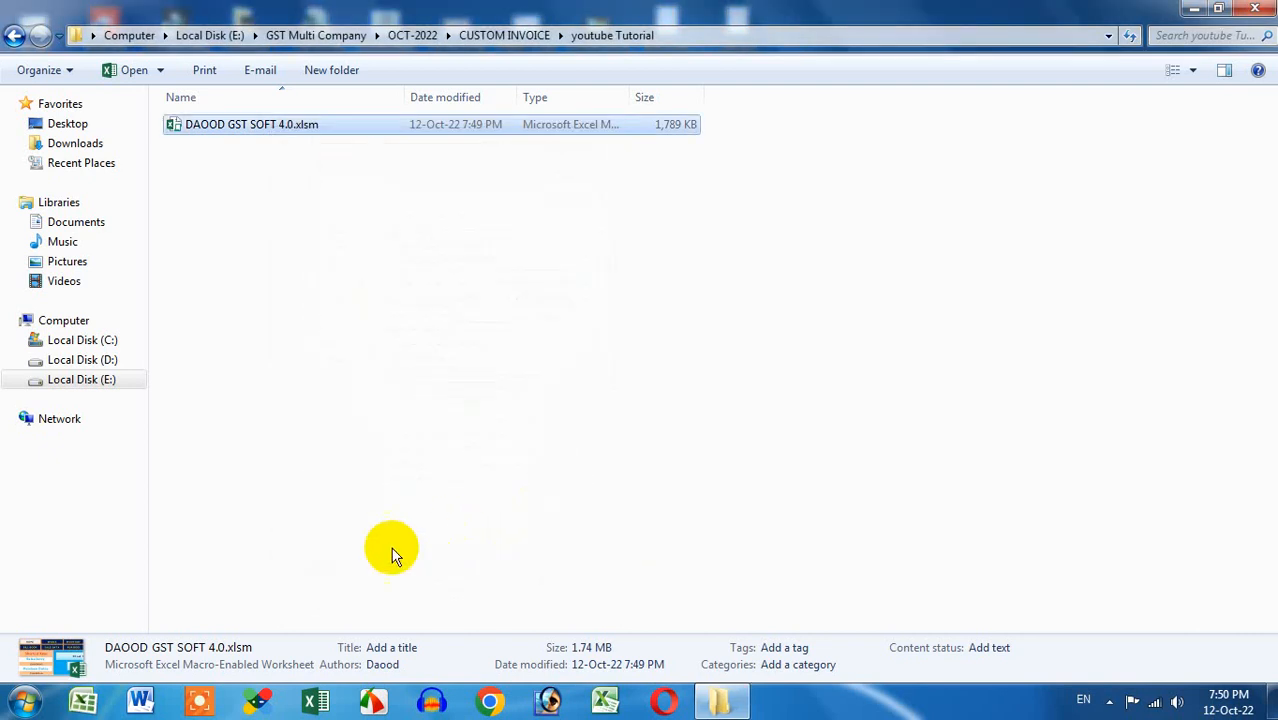
Unblock 01 (0001).xls in the Downloads folder through its Properties and apply
click(25, 702)
click(281, 390)
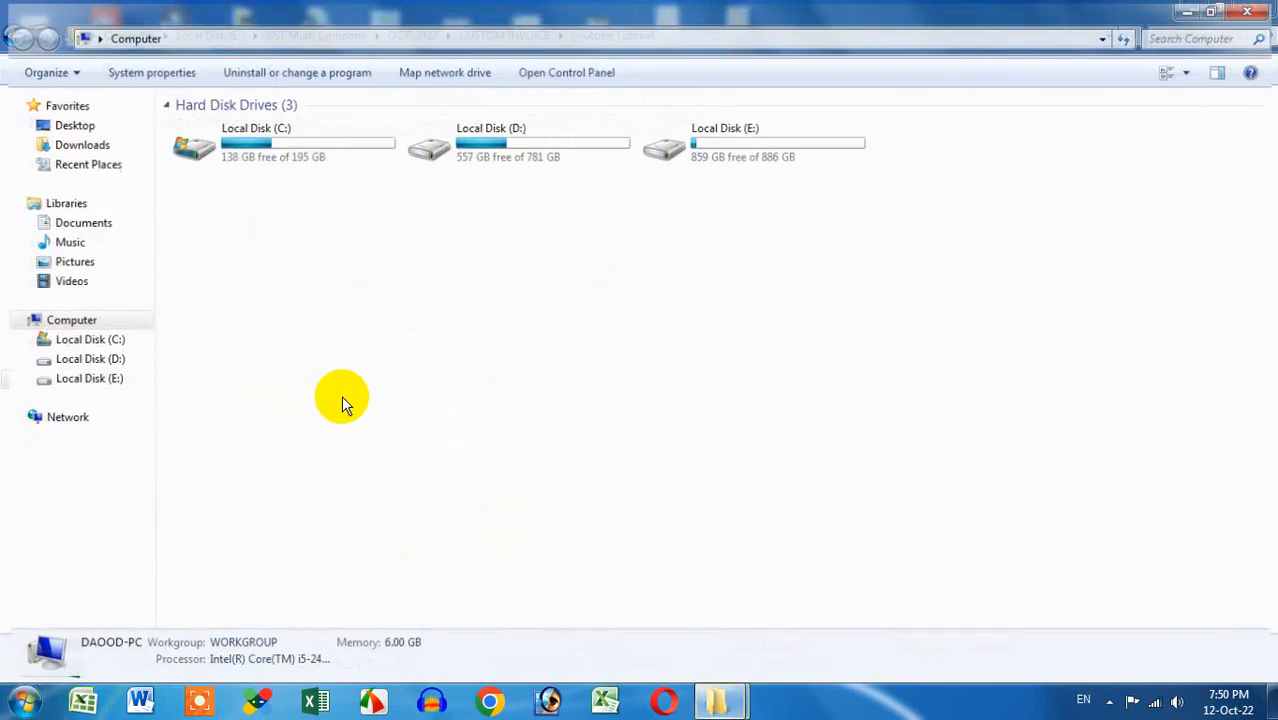
click(75, 143)
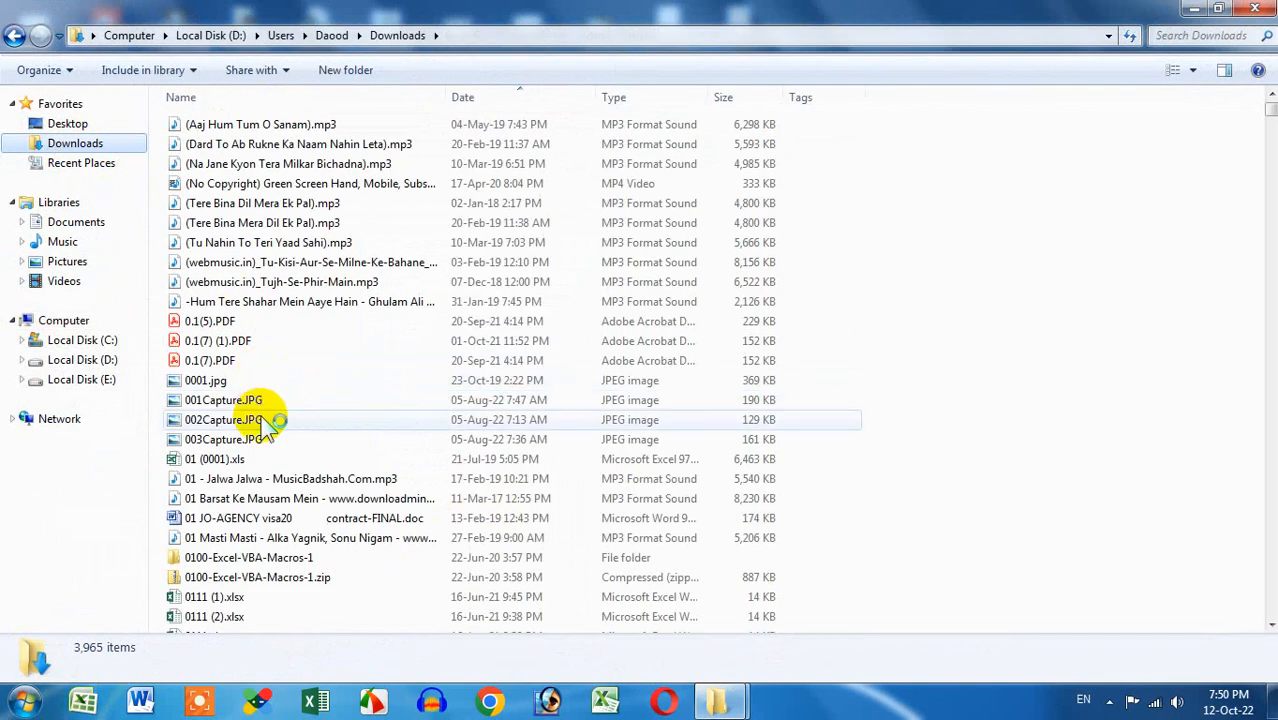
click(245, 461)
right_click(250, 465)
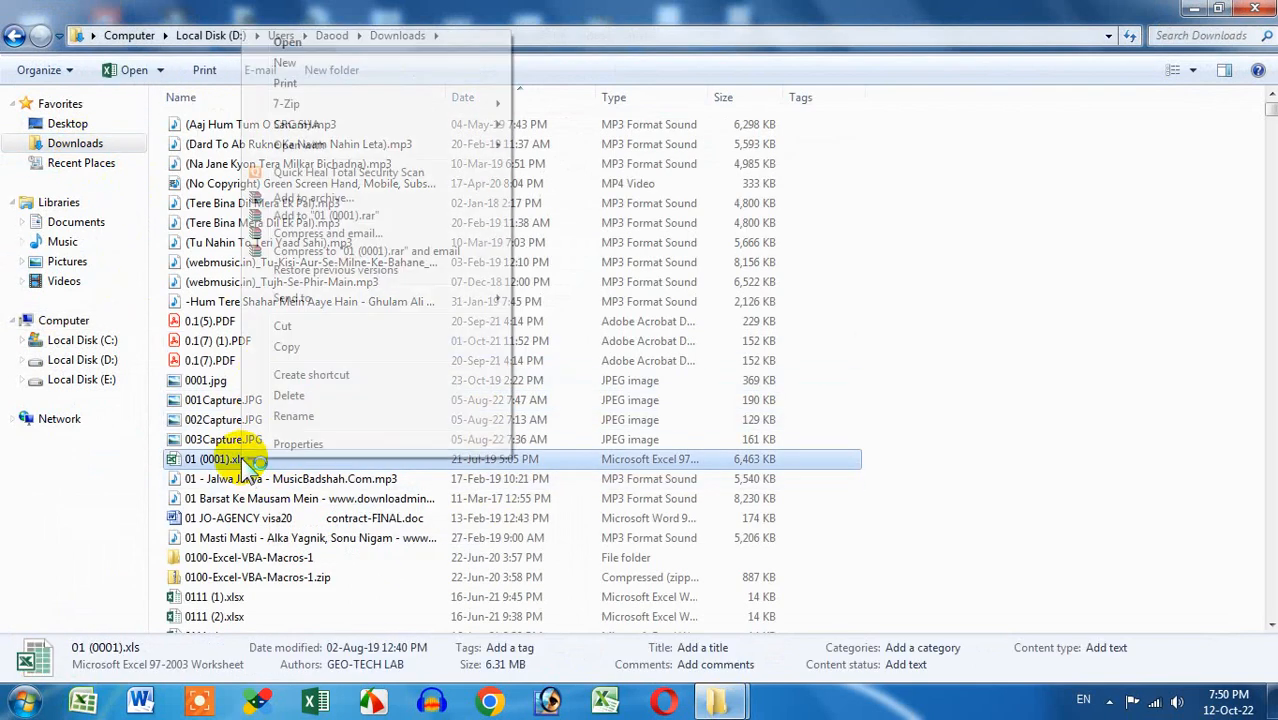
click(297, 444)
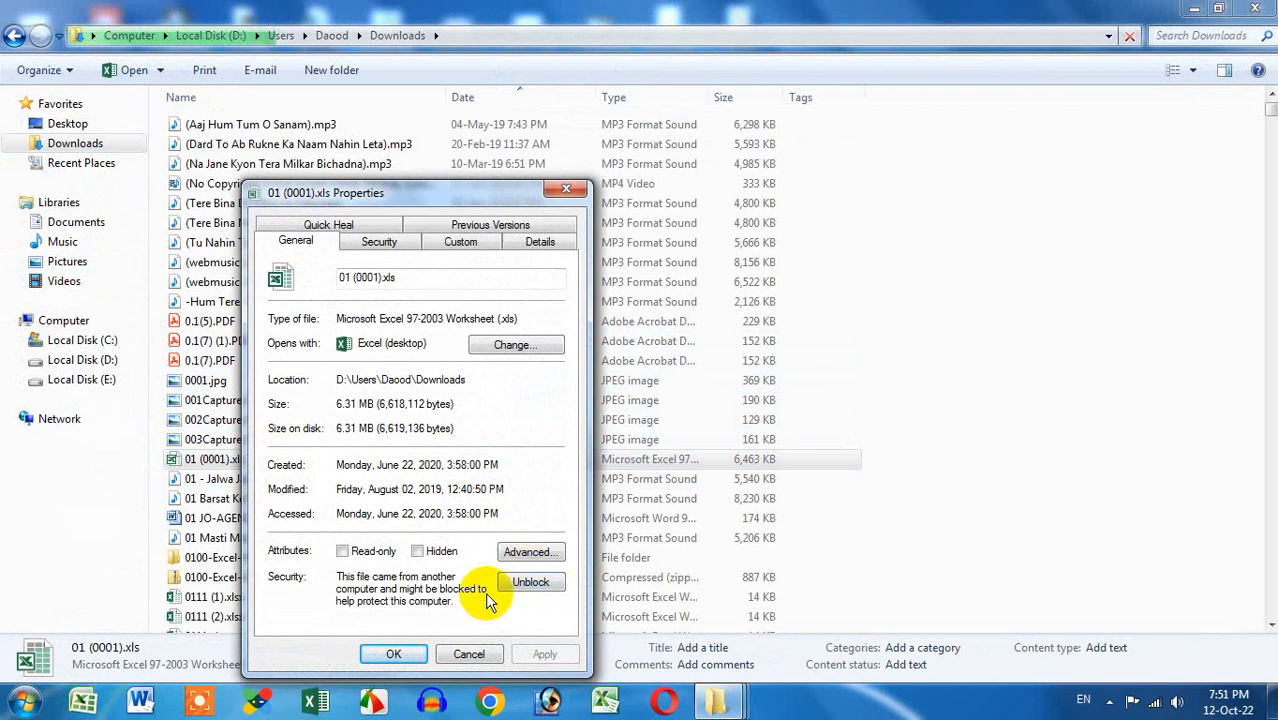
click(530, 582)
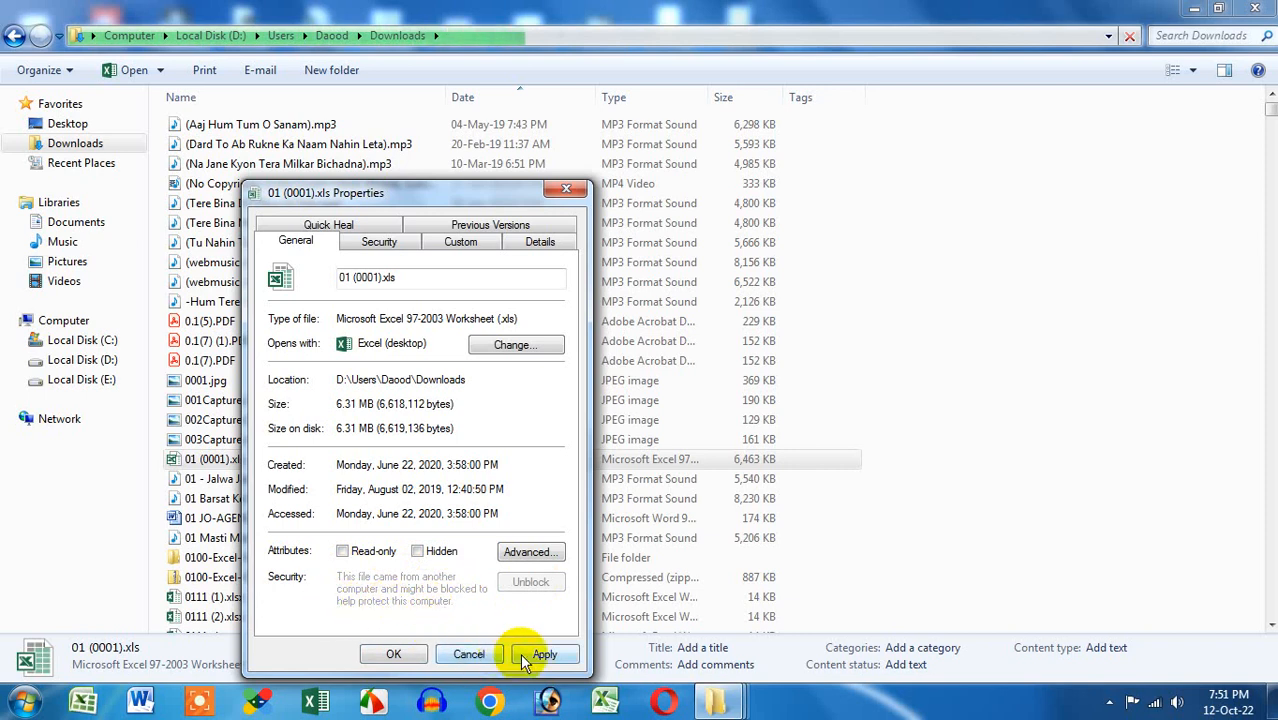
click(413, 653)
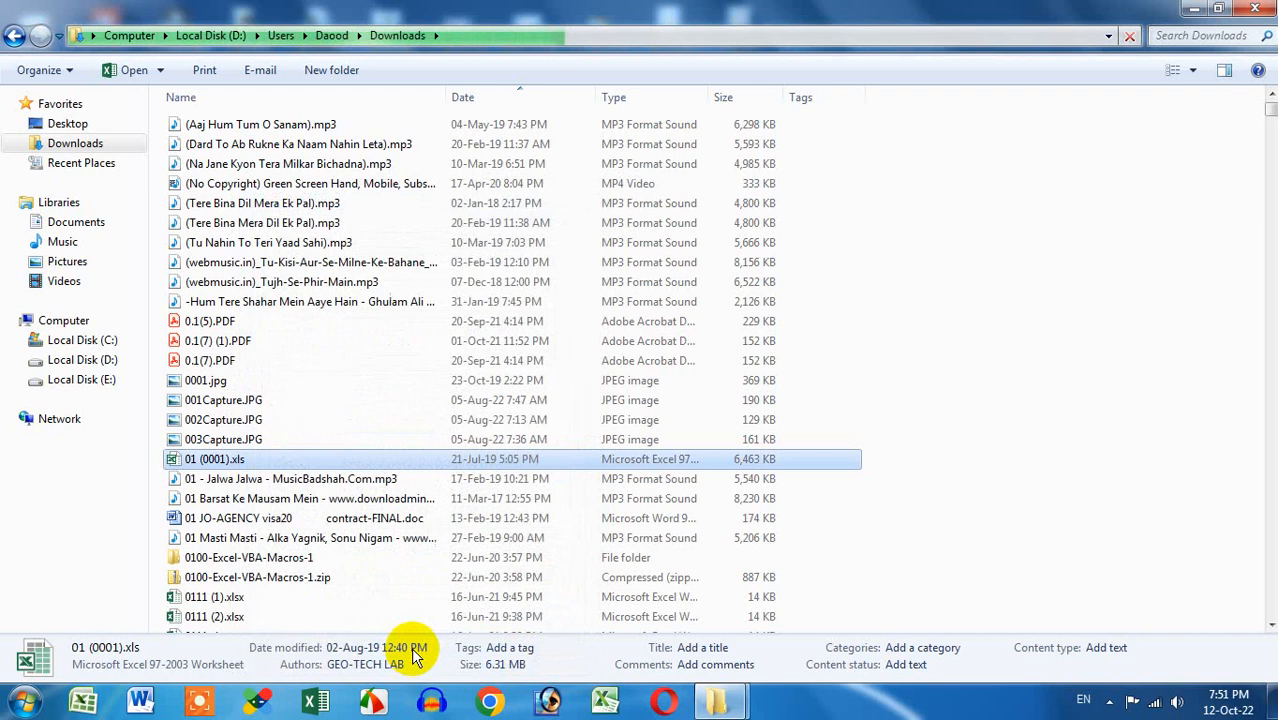
Reopen the properties of 01 (0001).xls to confirm it is unblocked
right_click(251, 456)
click(285, 446)
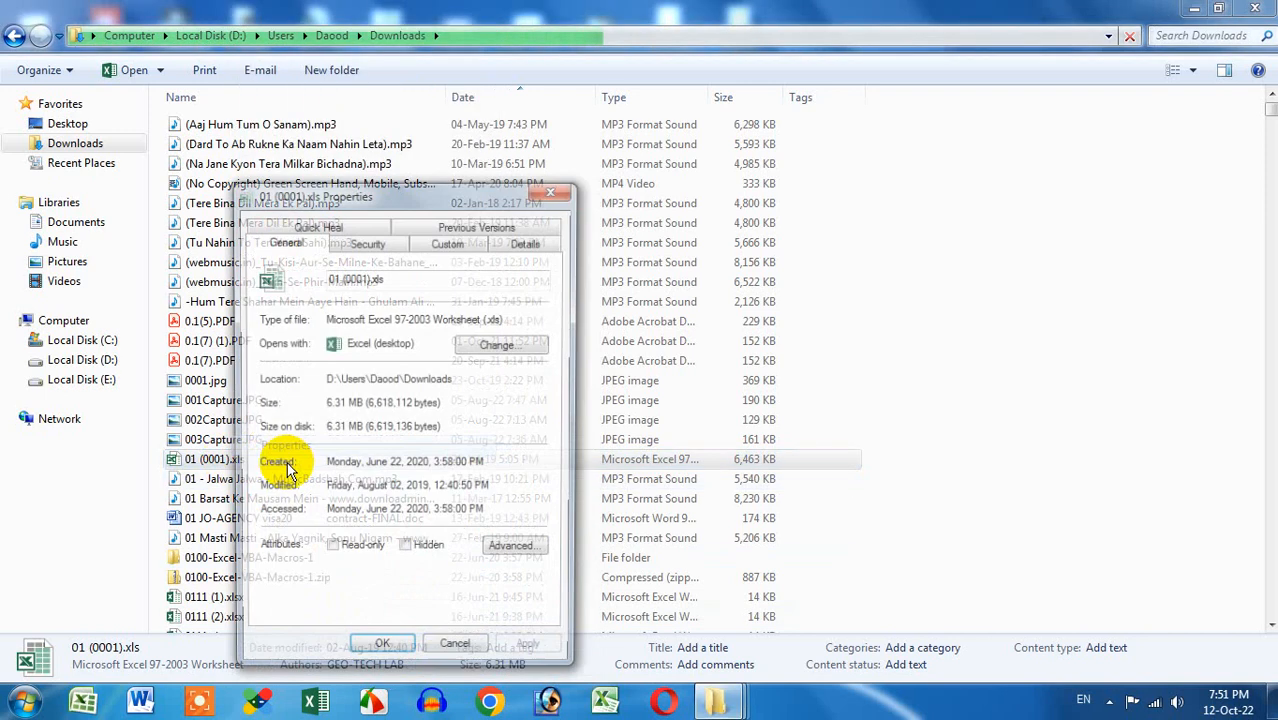
click(488, 658)
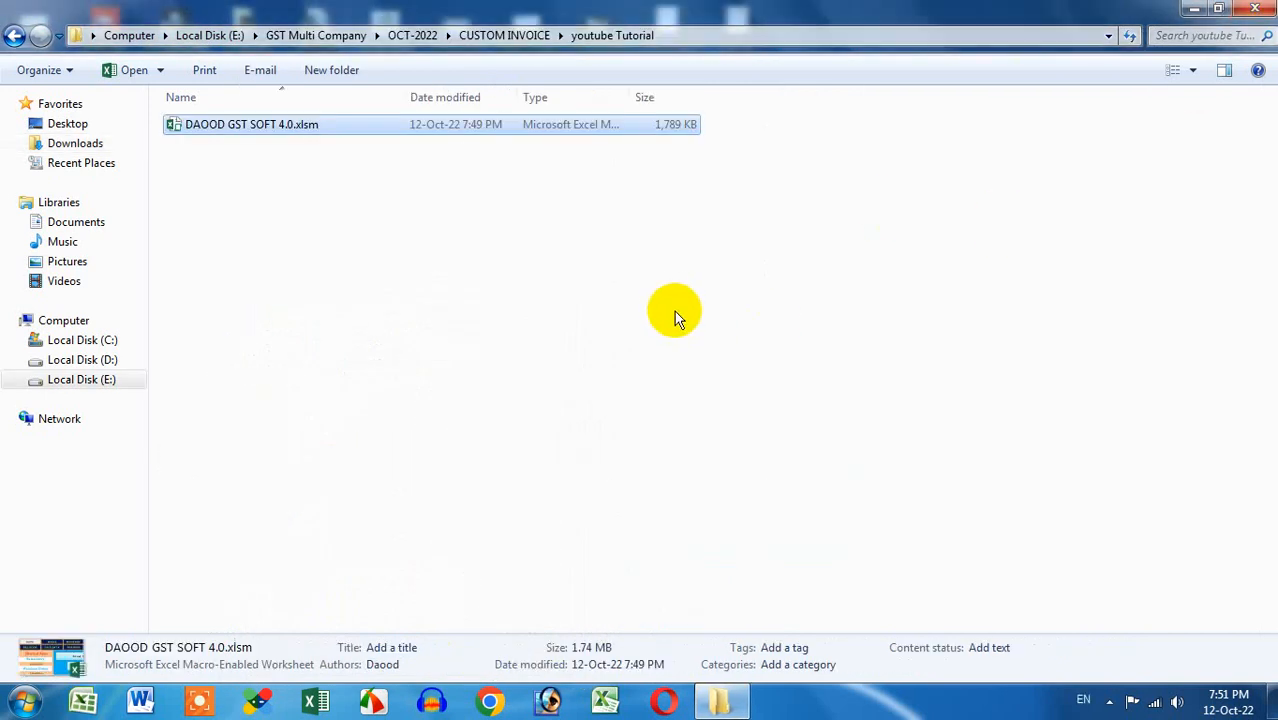
Launch Excel from the taskbar with a blank Book1, leaving the GST file unopened
right_click(281, 128)
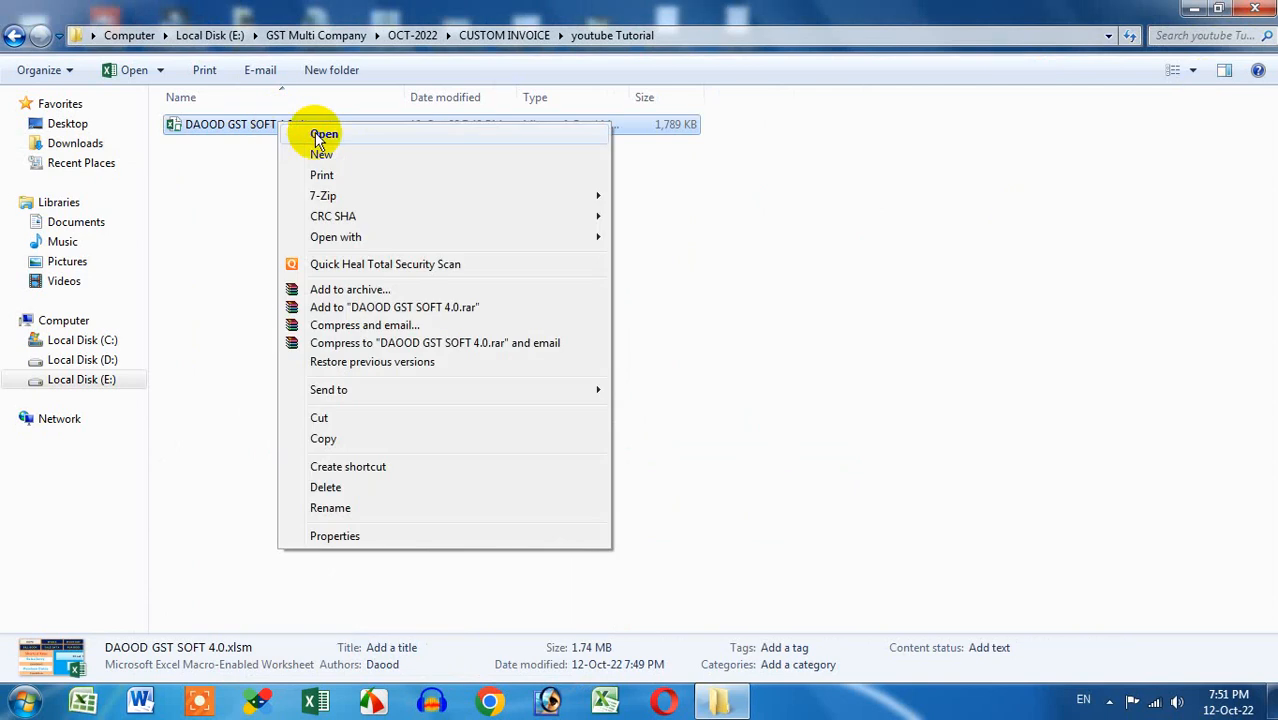
click(232, 215)
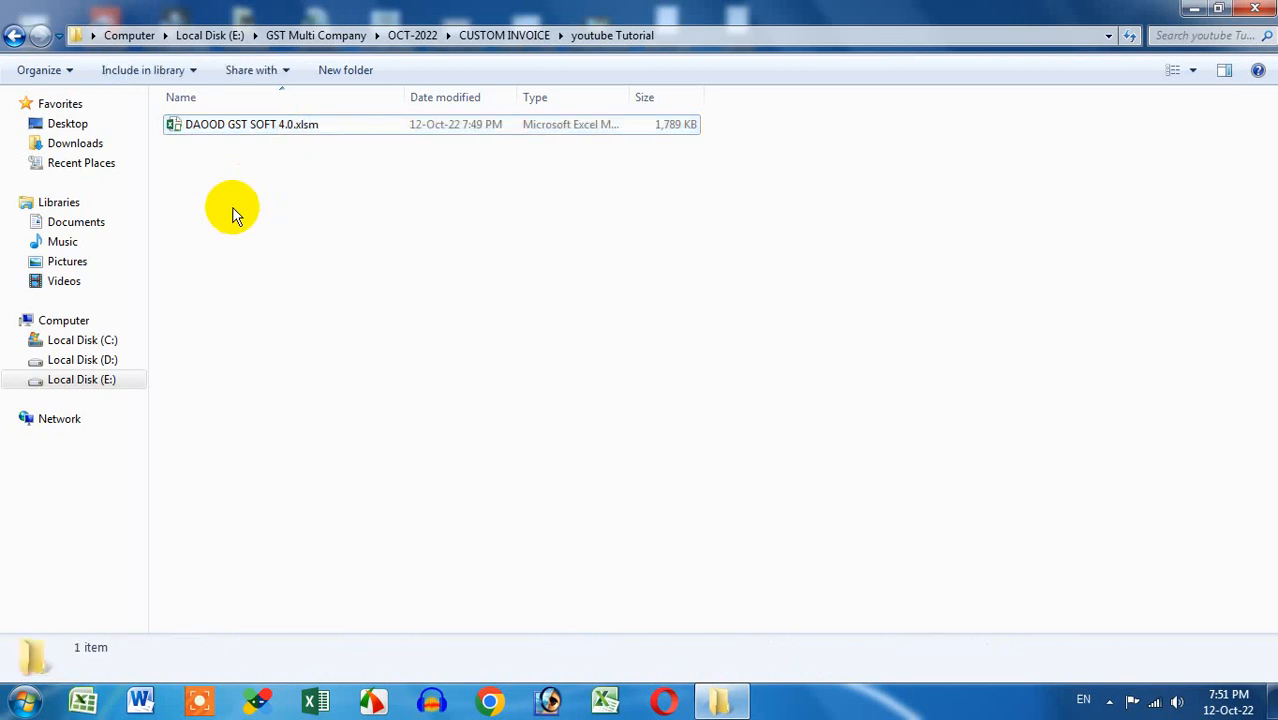
click(605, 700)
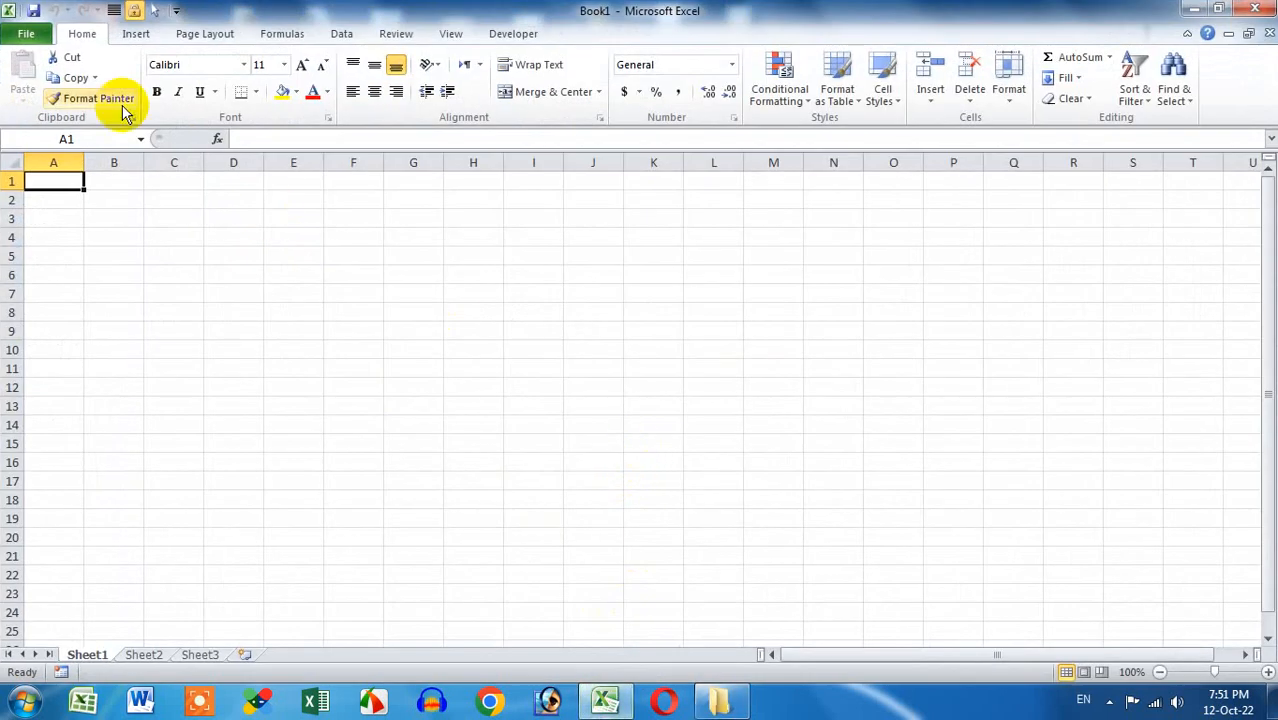
In Trust Center Macro Settings, choose Enable all macros and trust VBA project object model access
click(46, 42)
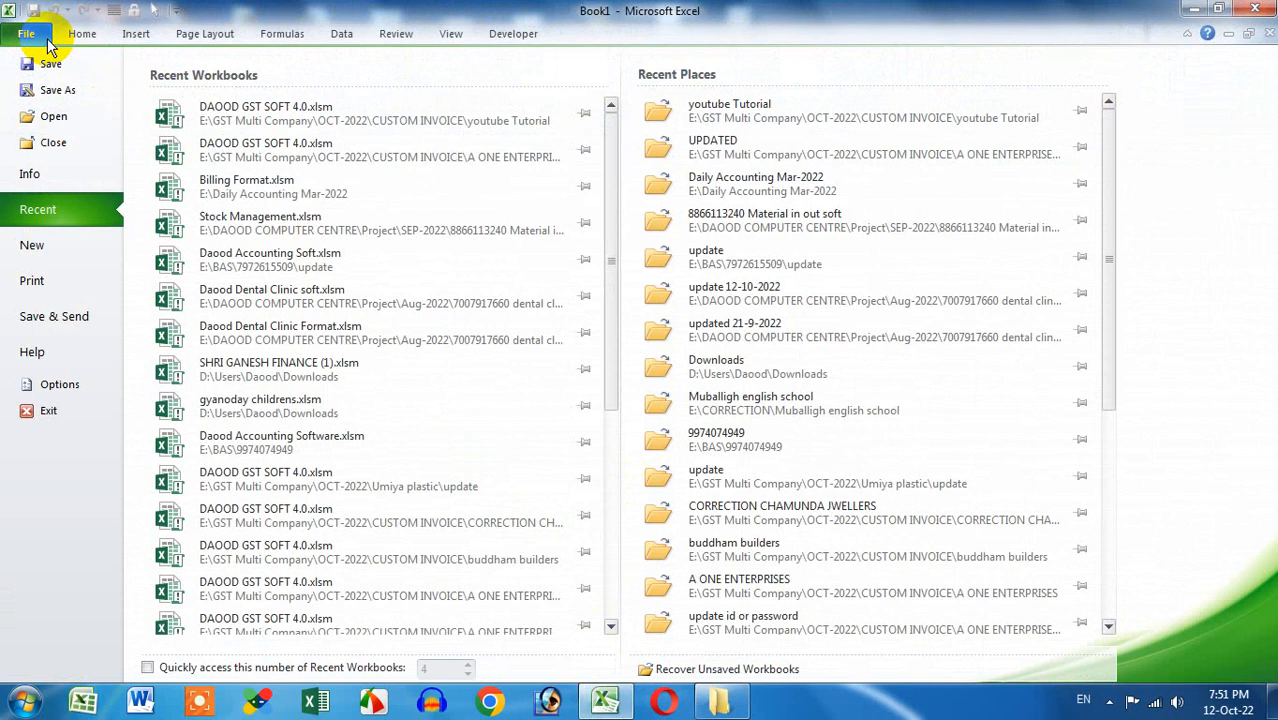
click(77, 387)
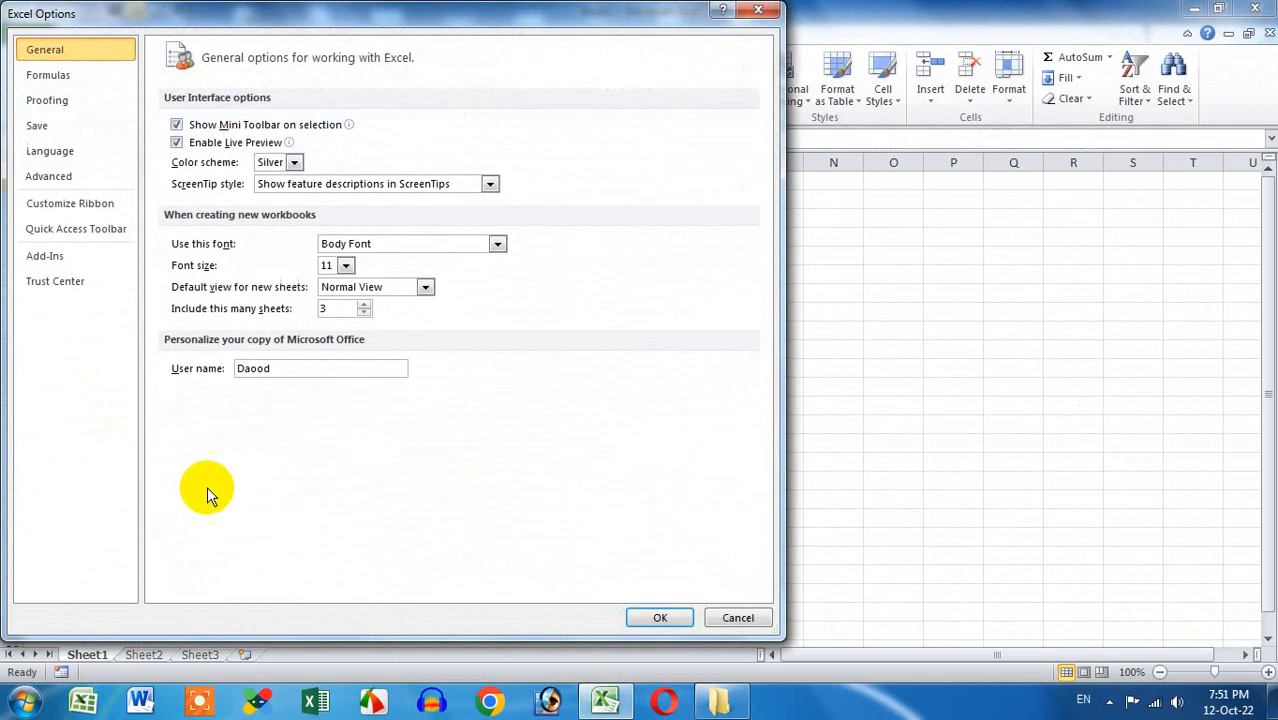
click(100, 282)
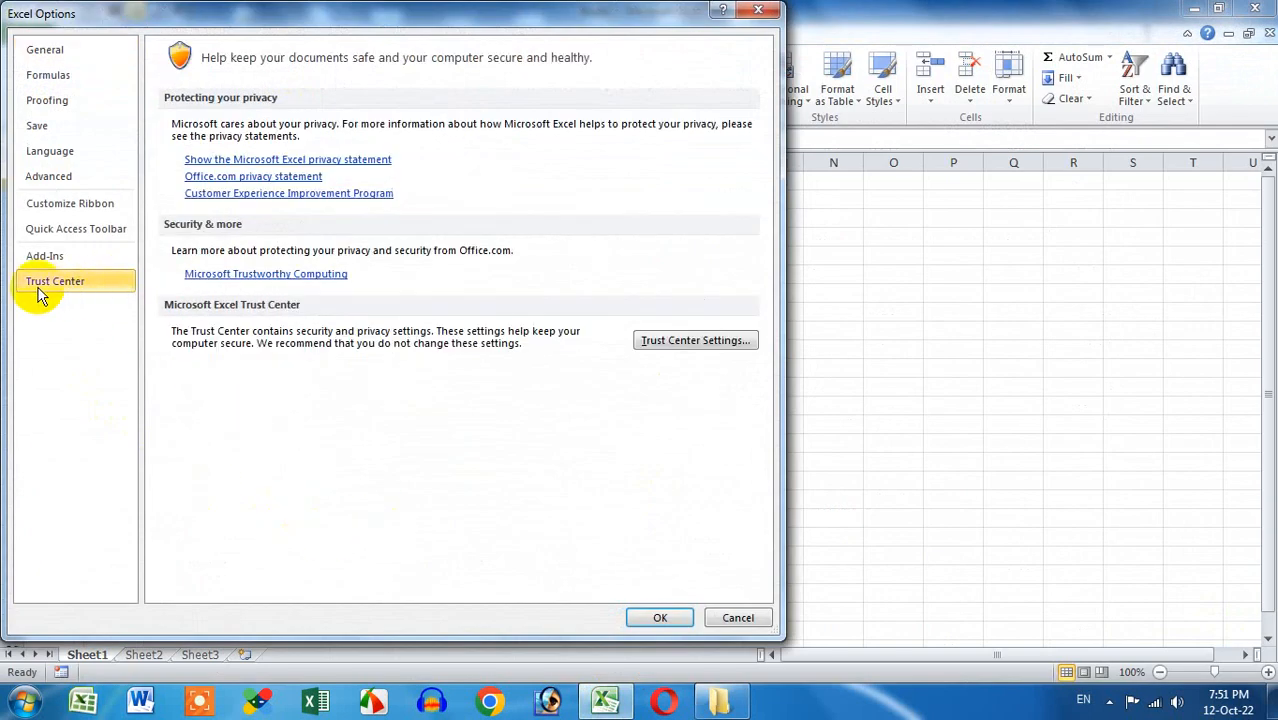
click(680, 345)
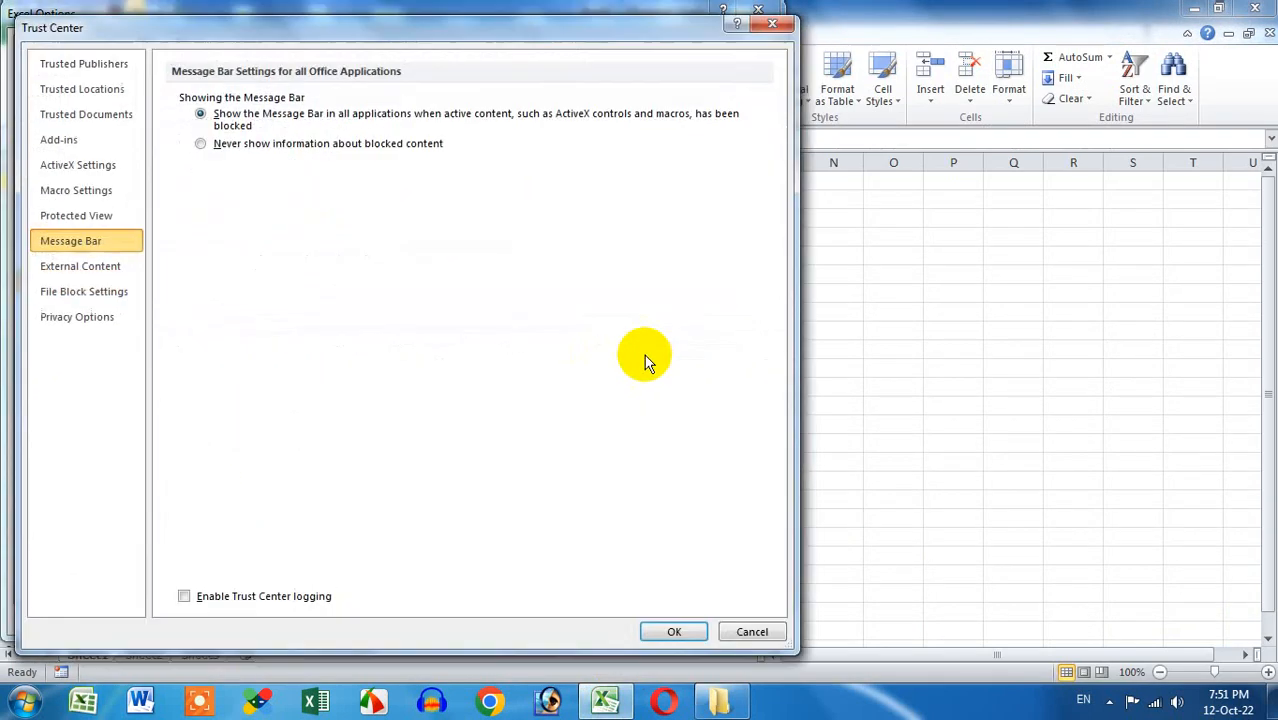
click(95, 193)
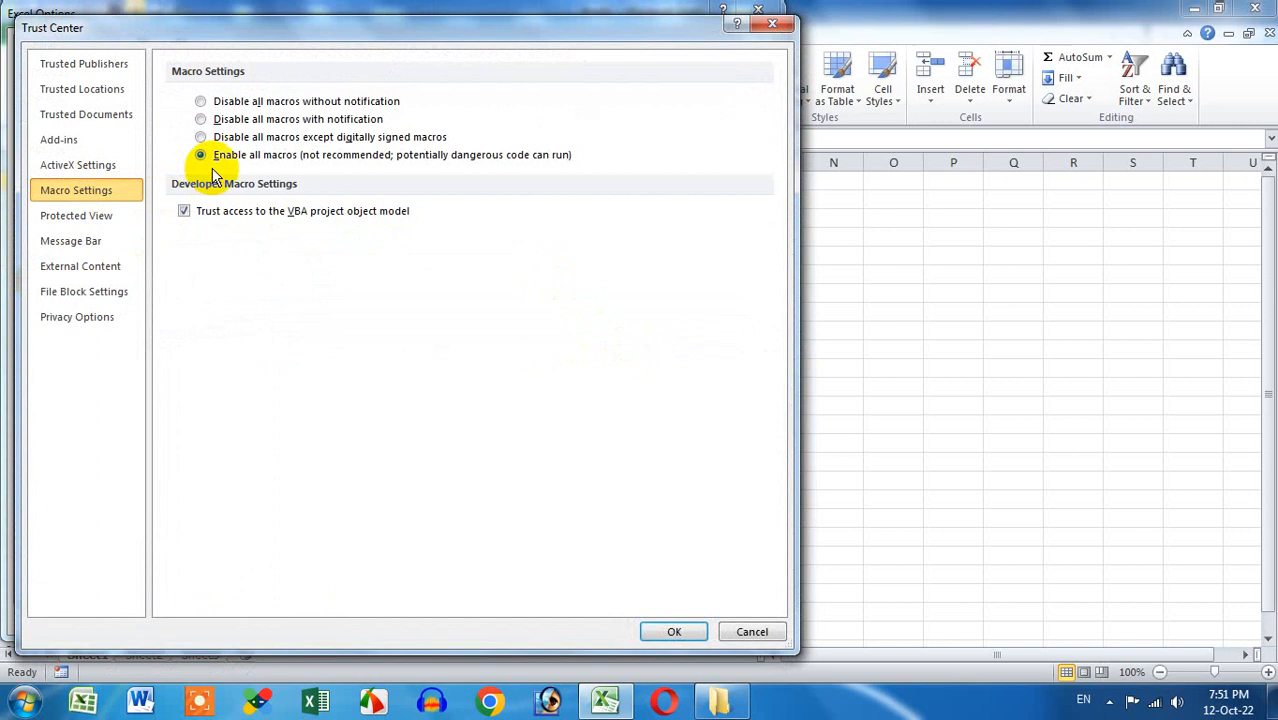
click(690, 631)
click(737, 620)
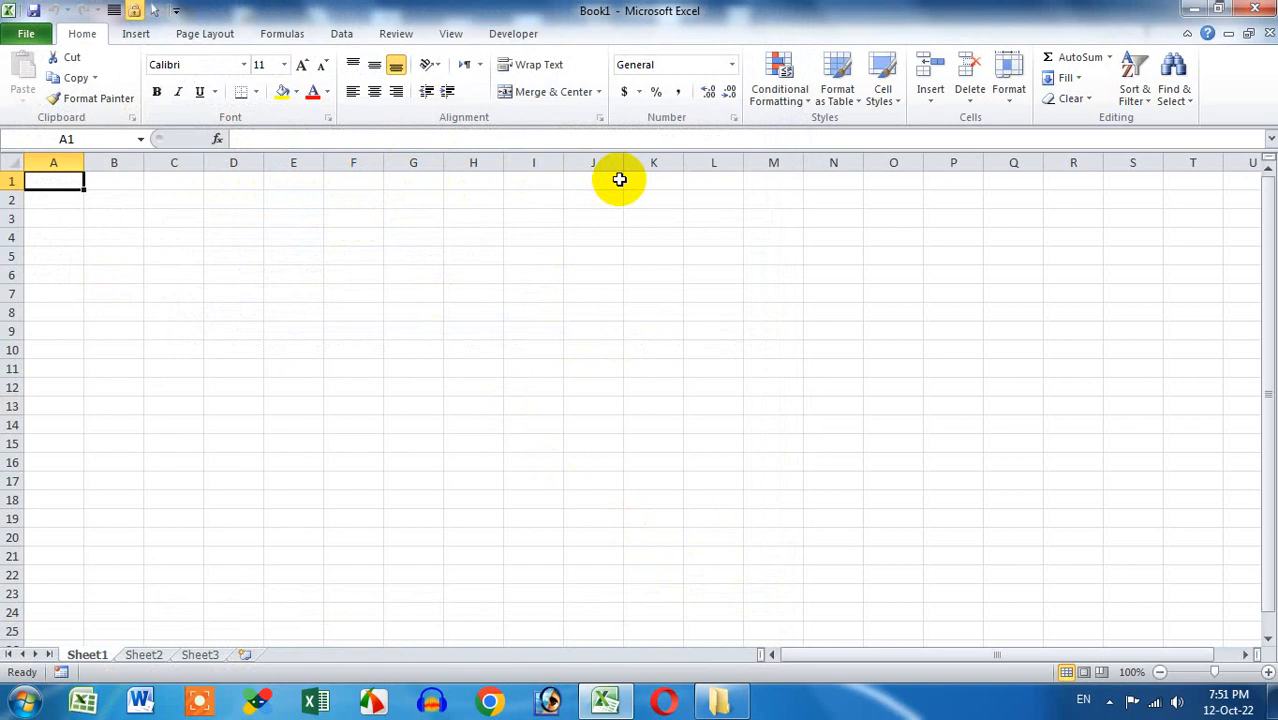
Close Excel and open DAOOD GST SOFT 4.0.xlsm with Excel (desktop)
click(1255, 8)
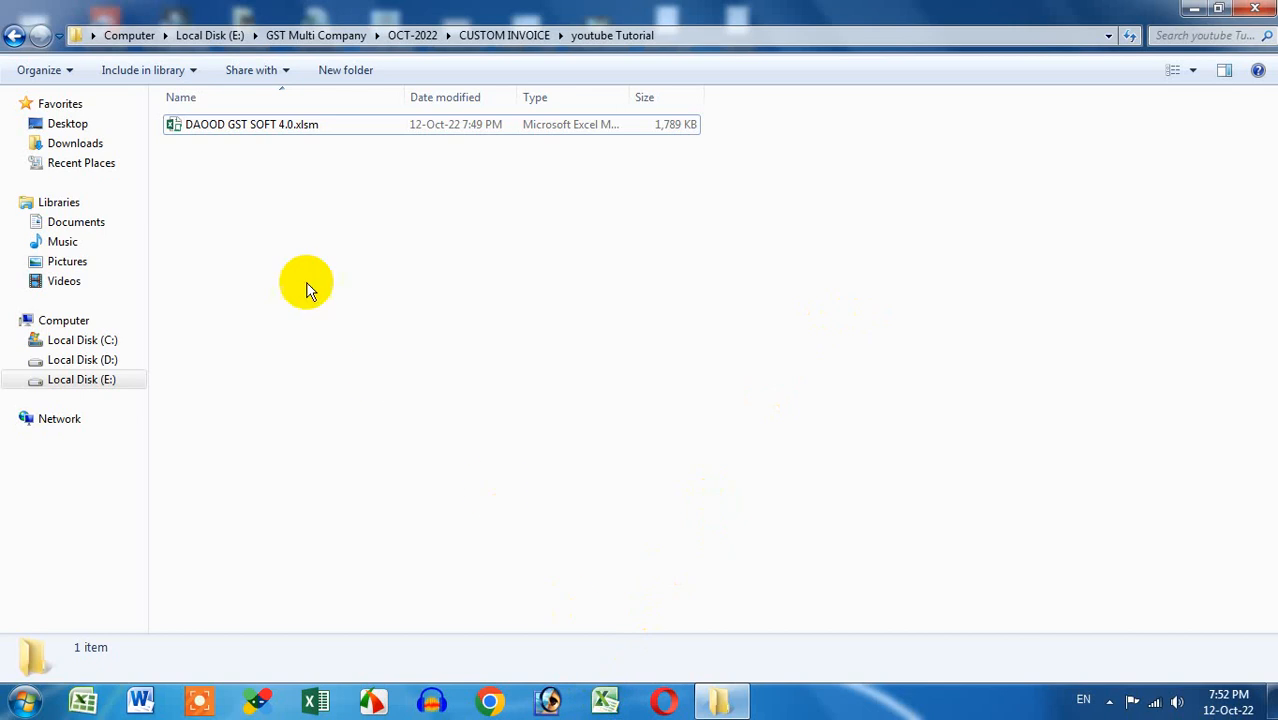
right_click(234, 124)
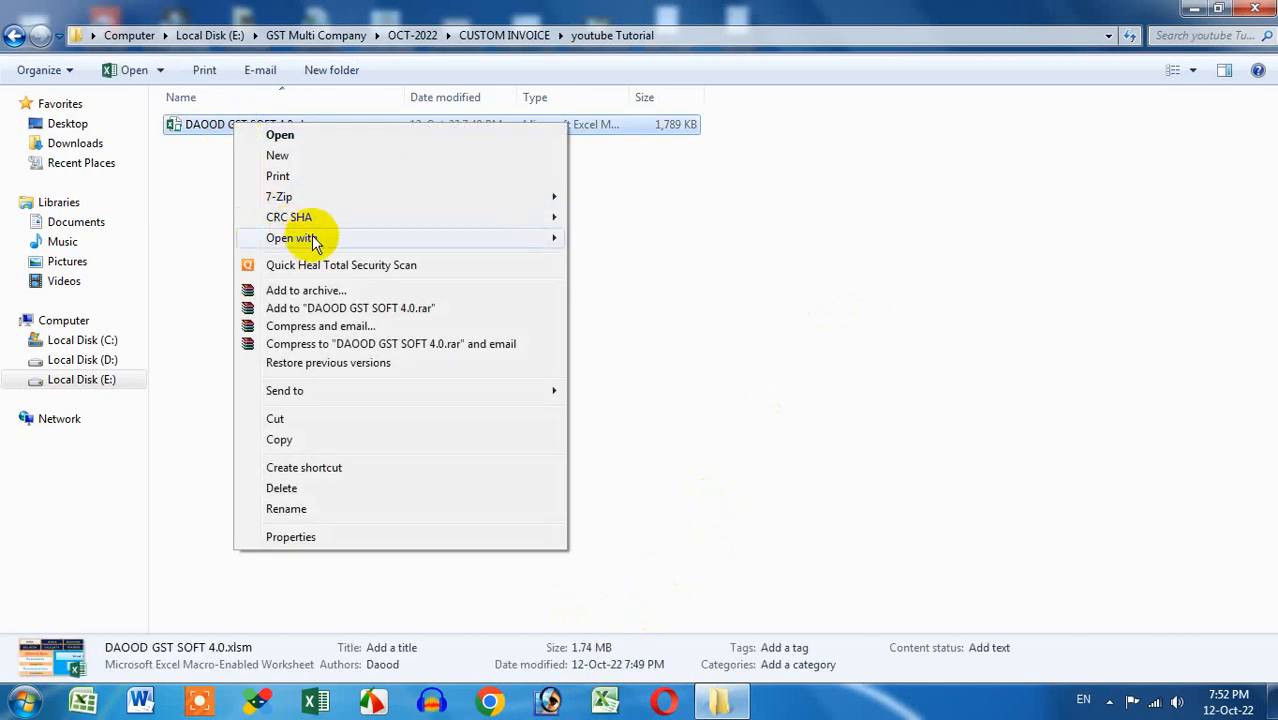
mouse_move(318, 240)
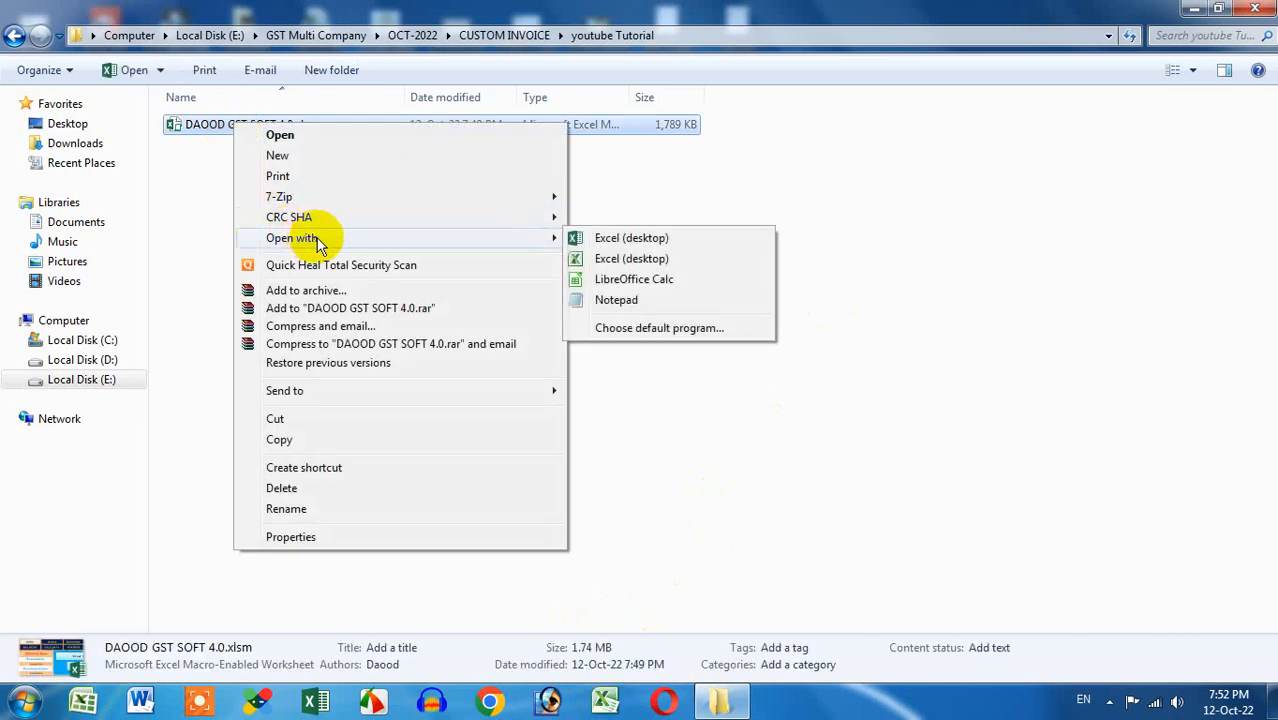
click(646, 262)
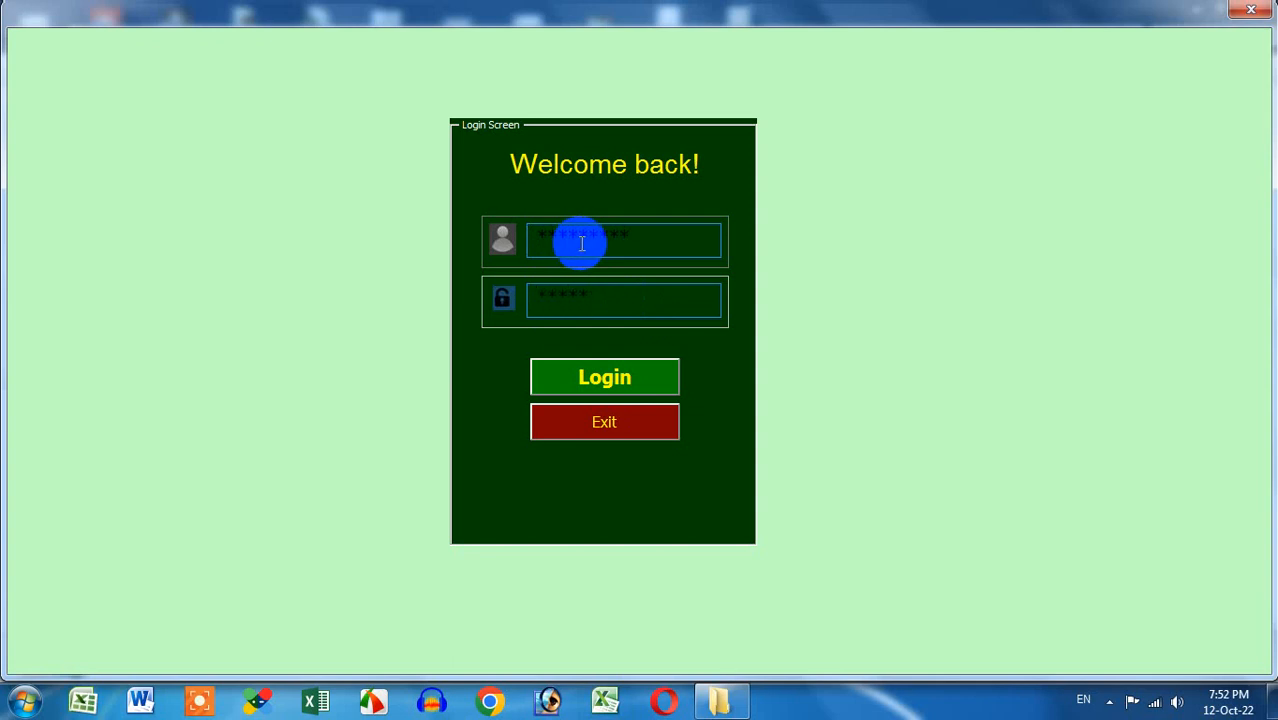
Log in to DAOOD GST SOFT and preview the Sales Entry form with Invoice type
click(628, 388)
click(686, 406)
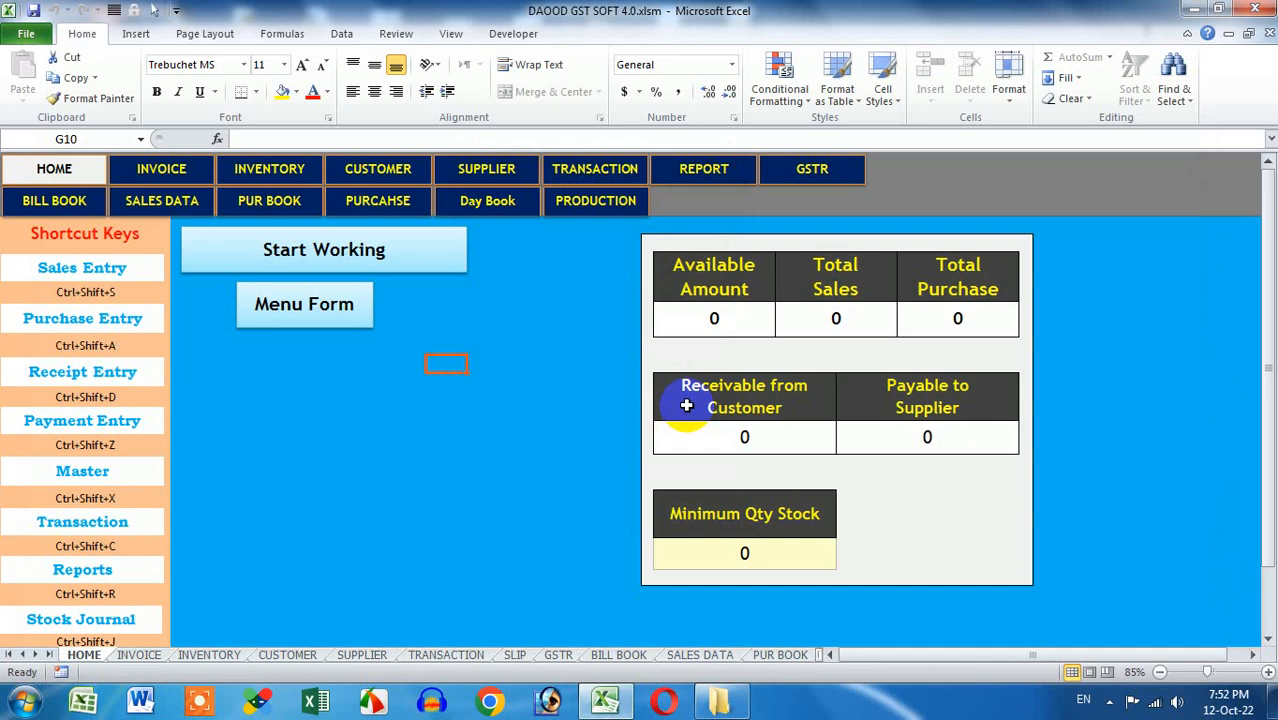
click(88, 274)
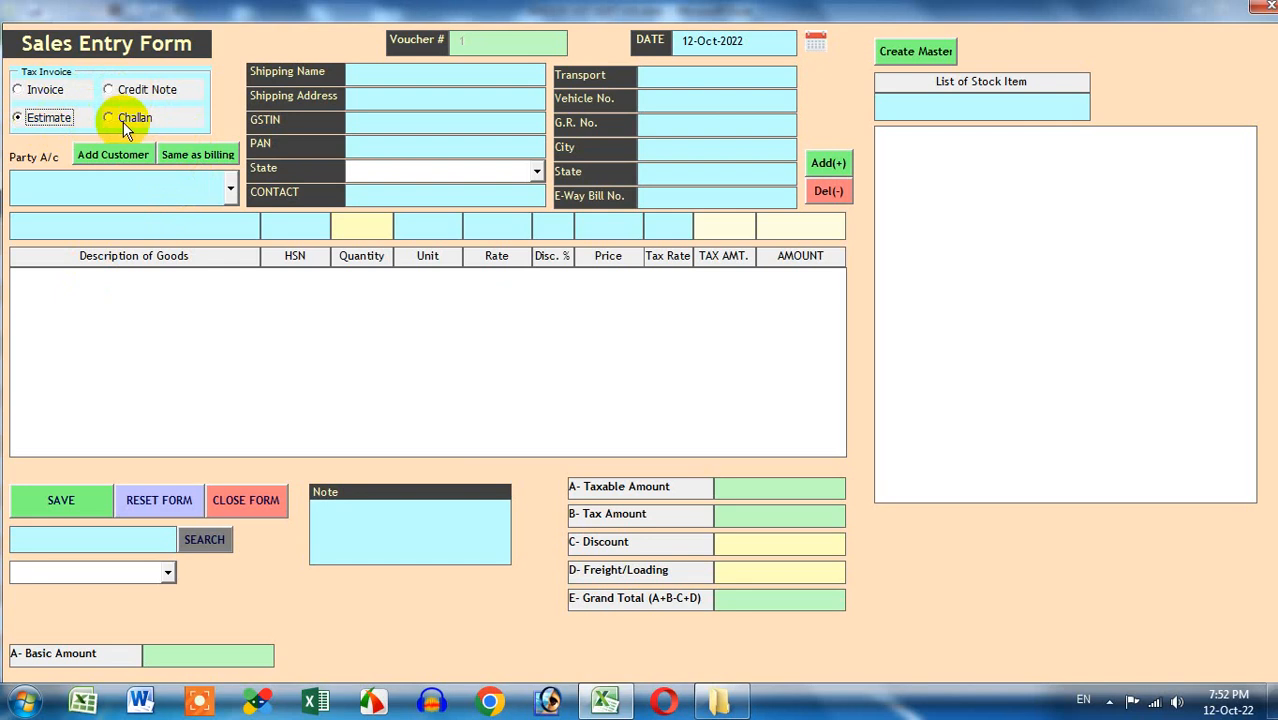
click(42, 89)
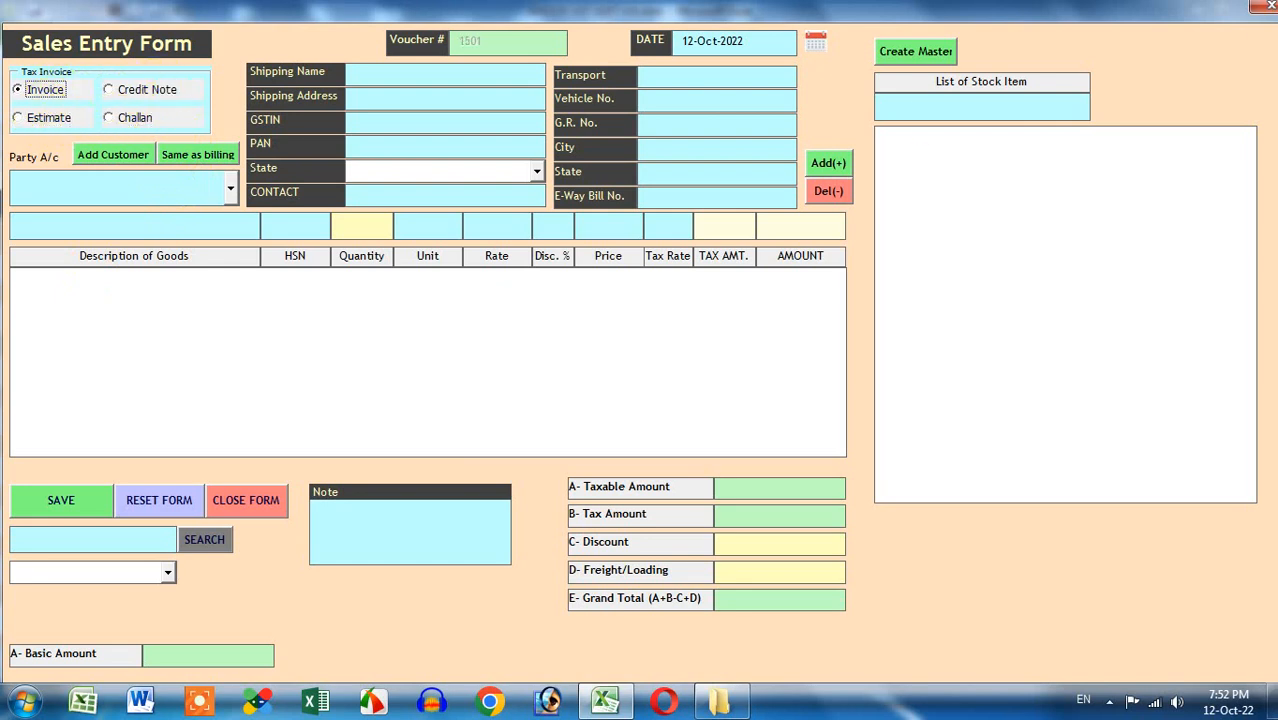
click(1268, 10)
Preview the Purchase Entry and Receipt Entry forms, then go to the BILL BOOK sheet
click(122, 320)
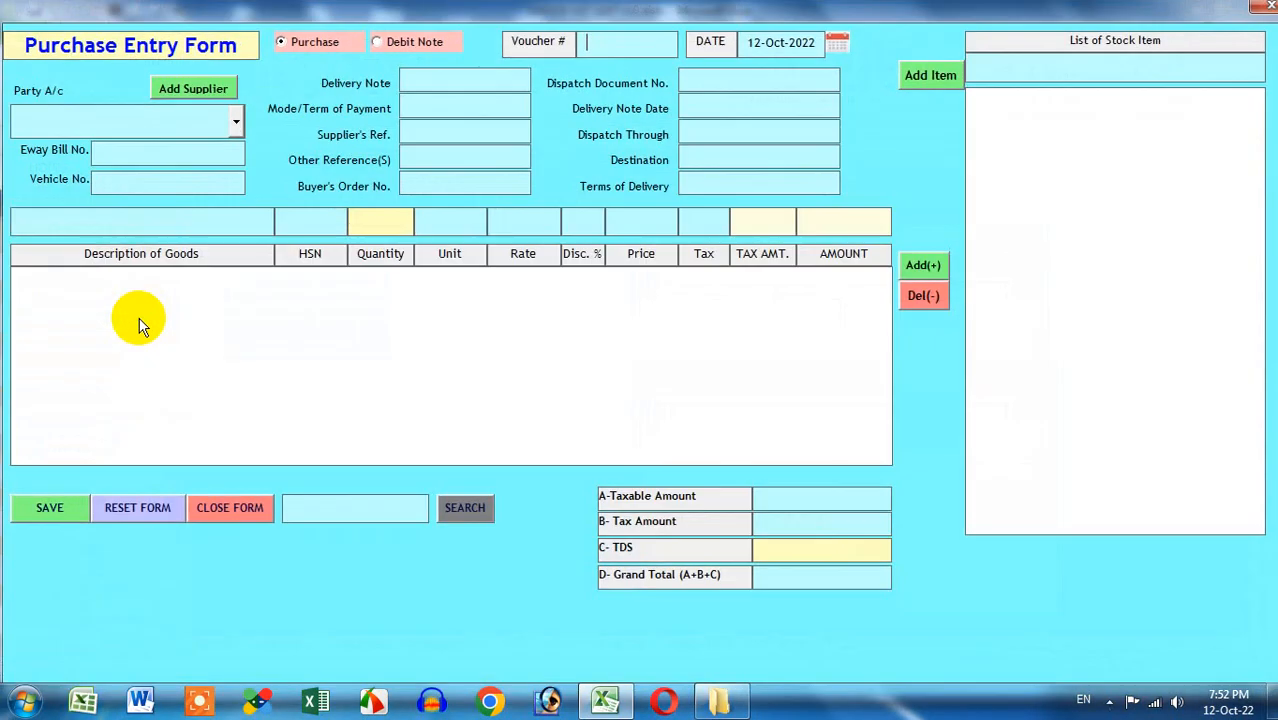
click(1268, 10)
click(110, 372)
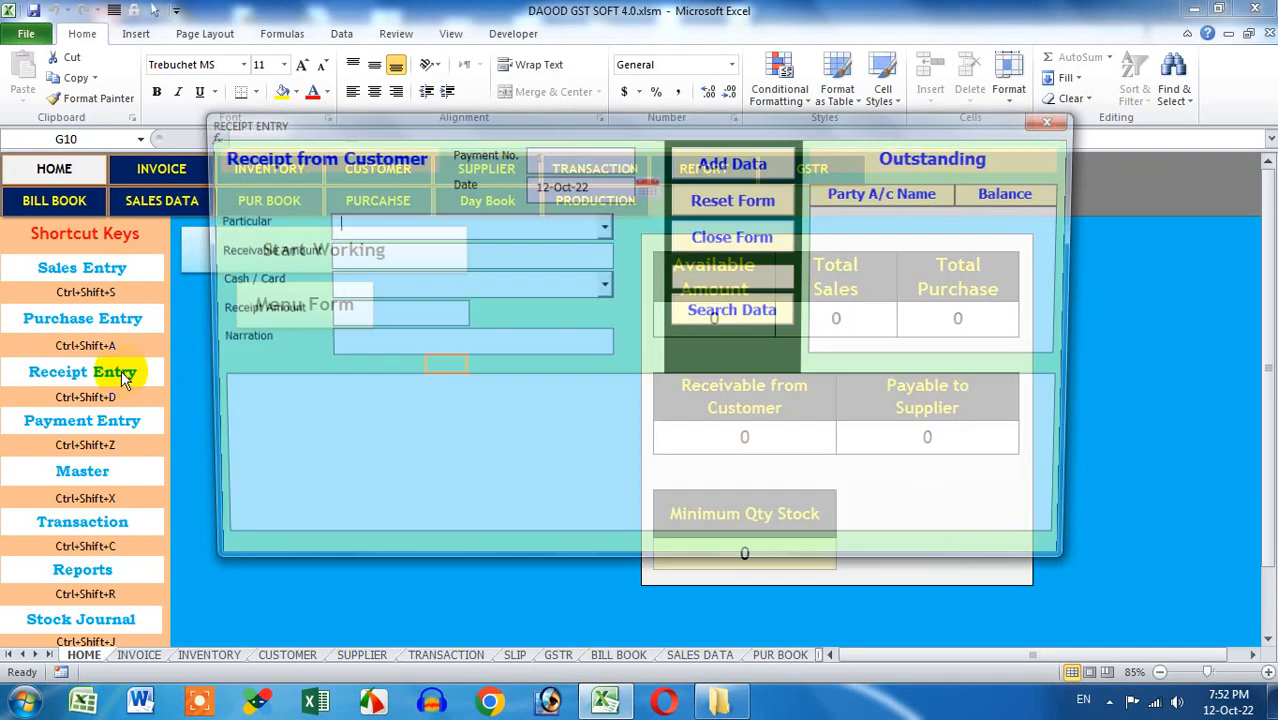
click(1058, 121)
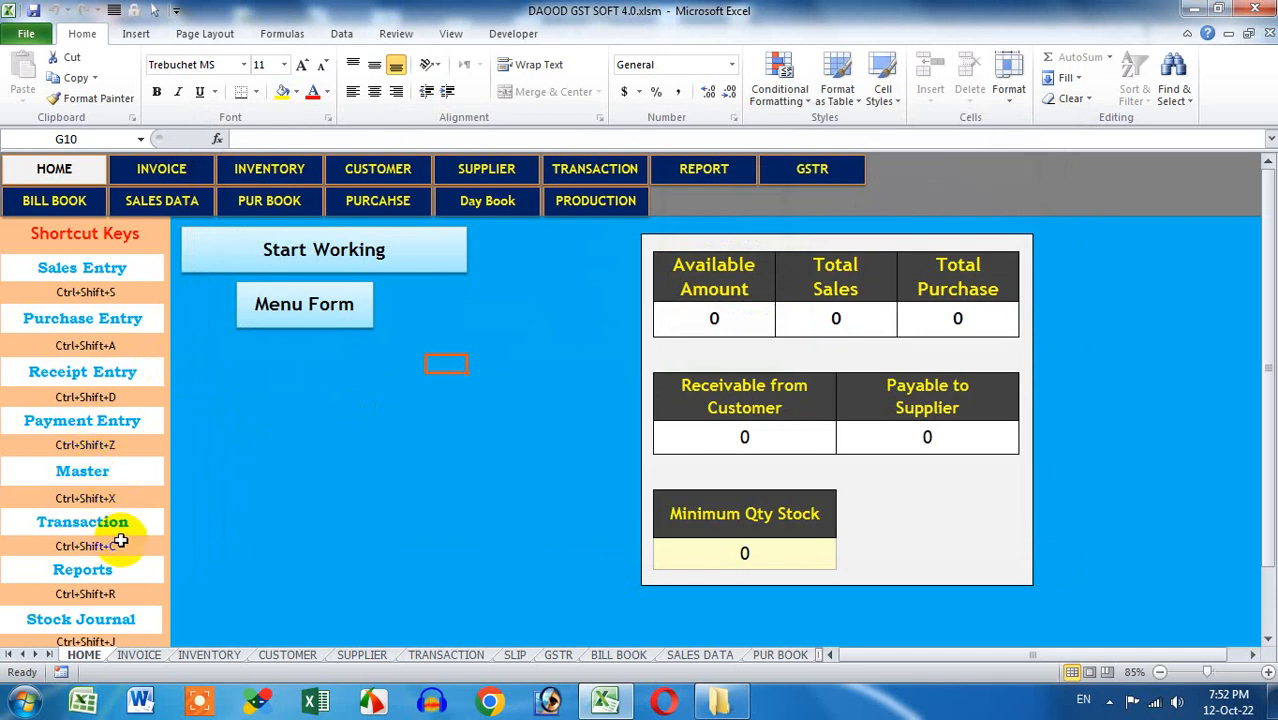
click(55, 205)
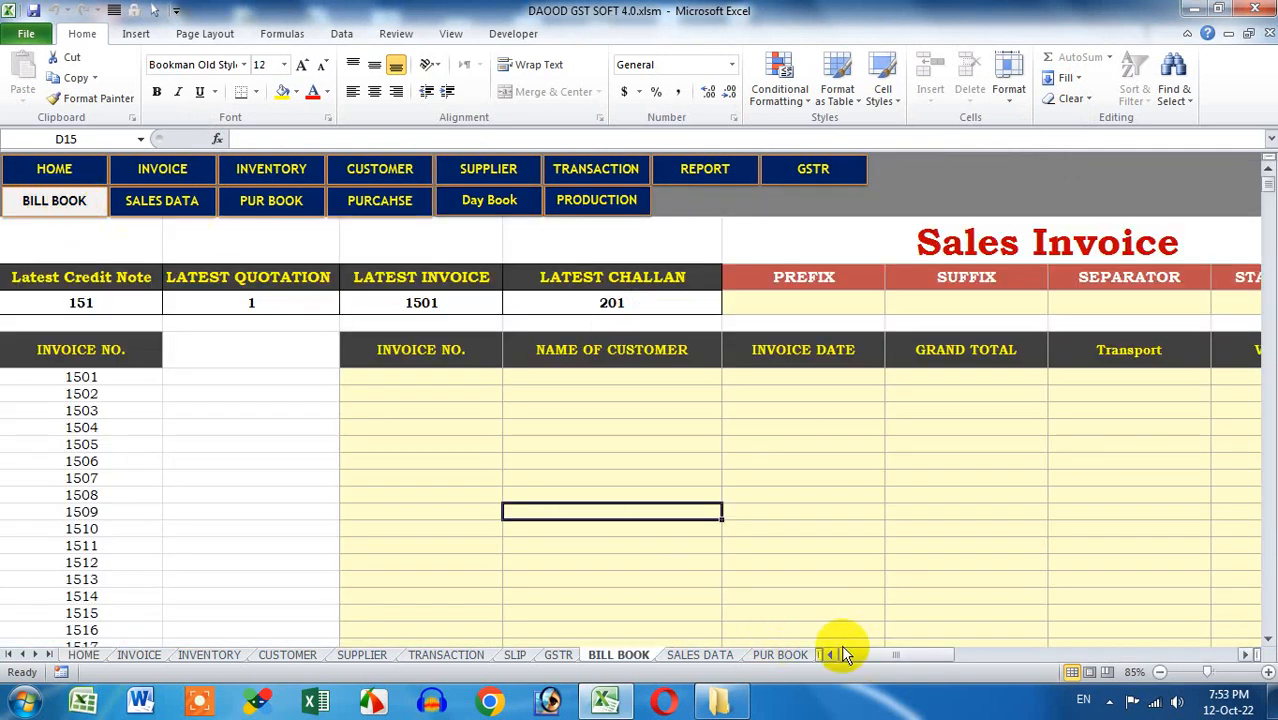
Enter INV as the Sales Invoice prefix and 22-23 as the suffix
drag(858, 655, 901, 656)
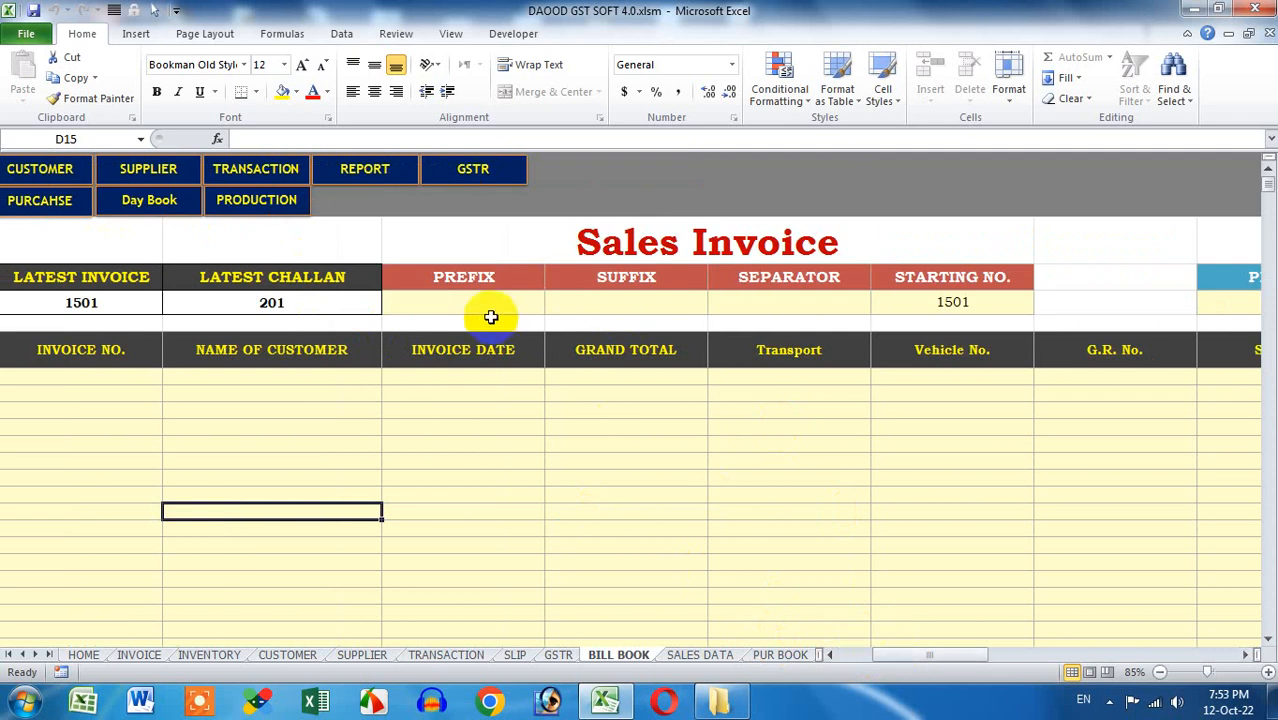
drag(458, 305, 889, 304)
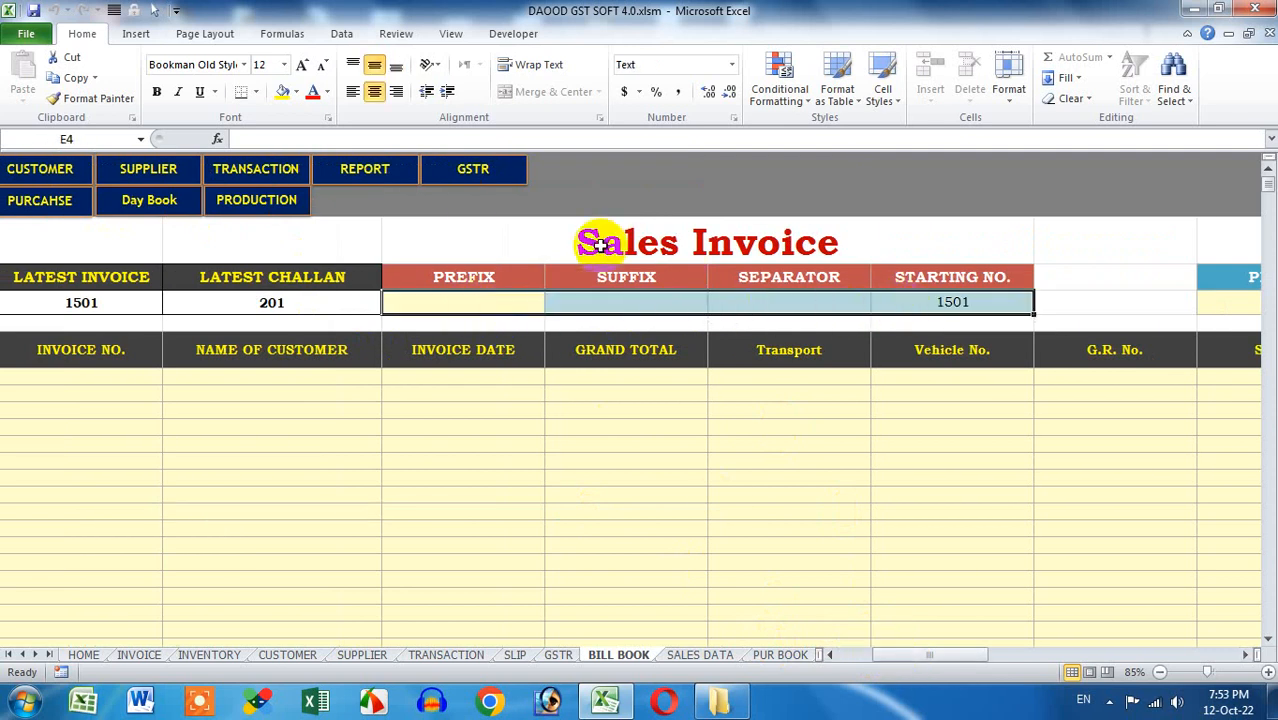
click(952, 298)
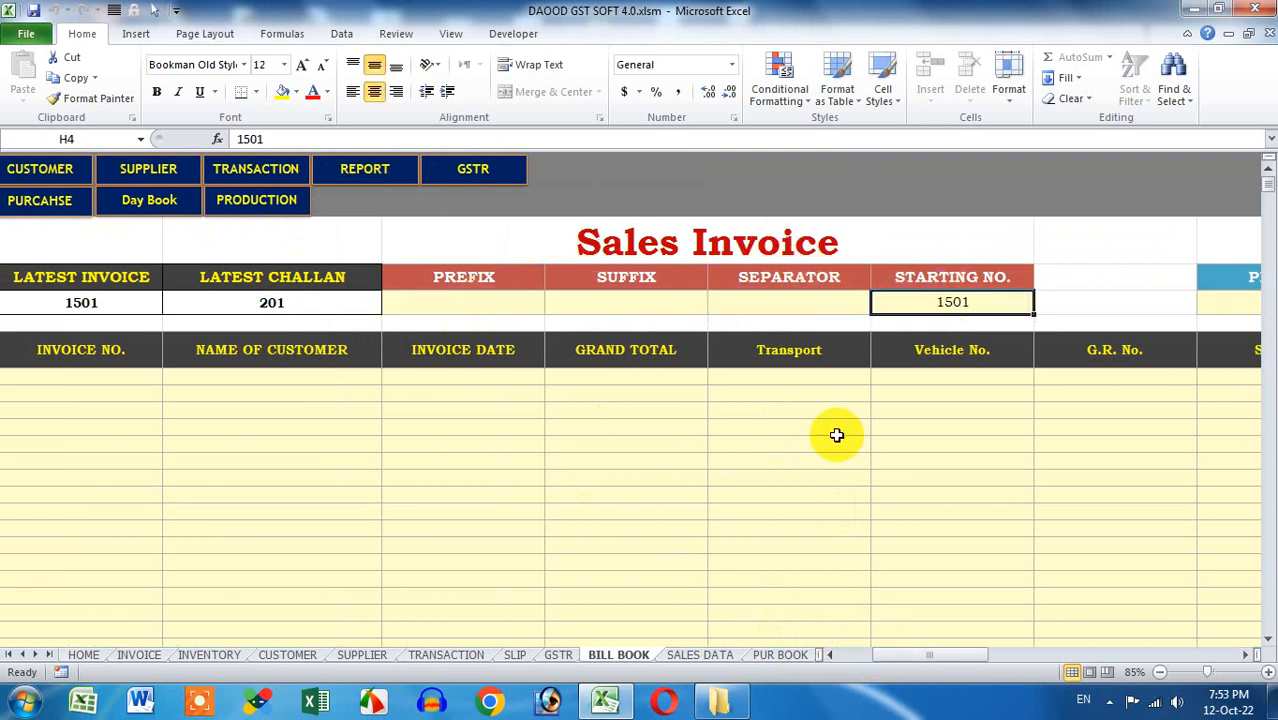
click(494, 301)
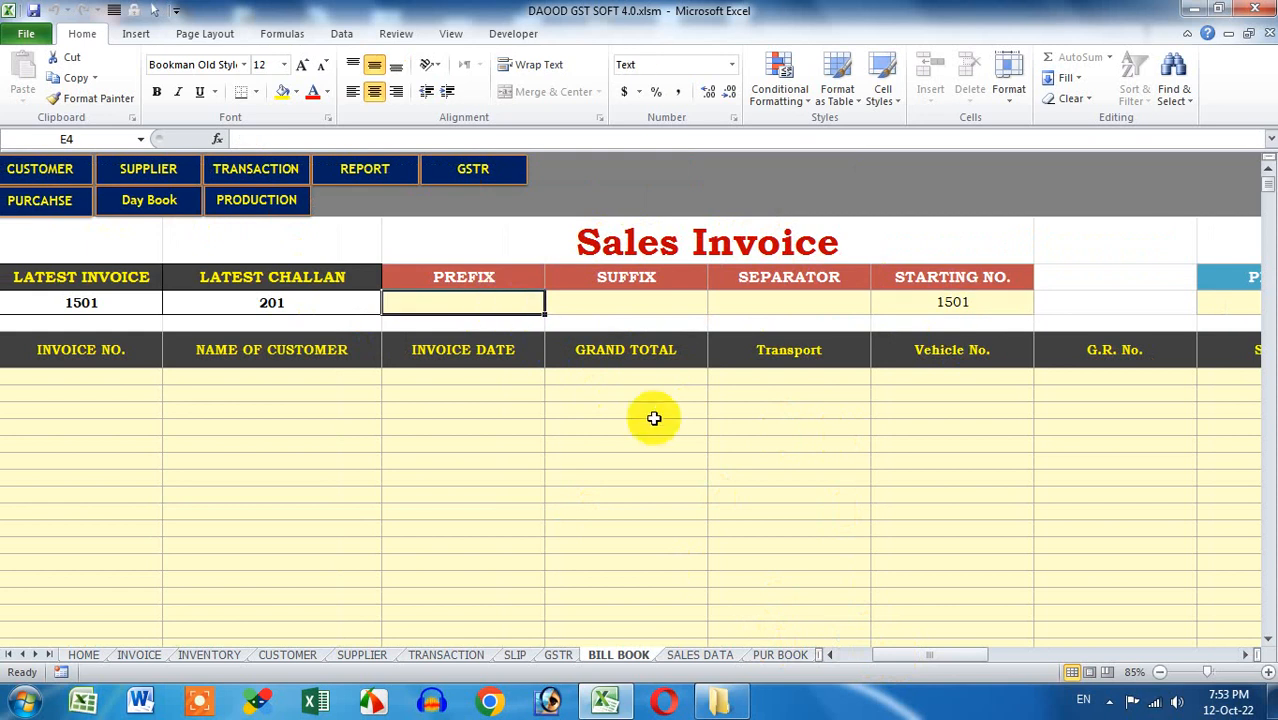
text(I)
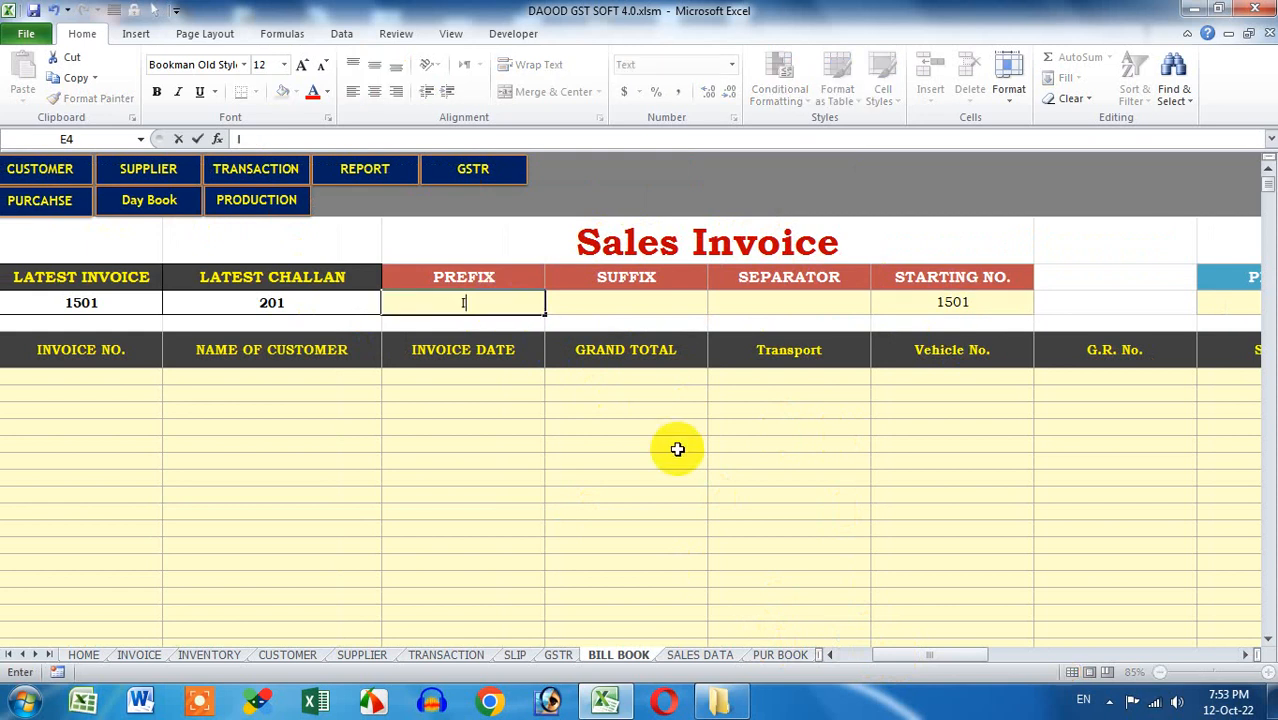
text(NV)
key(Tab)
text(20)
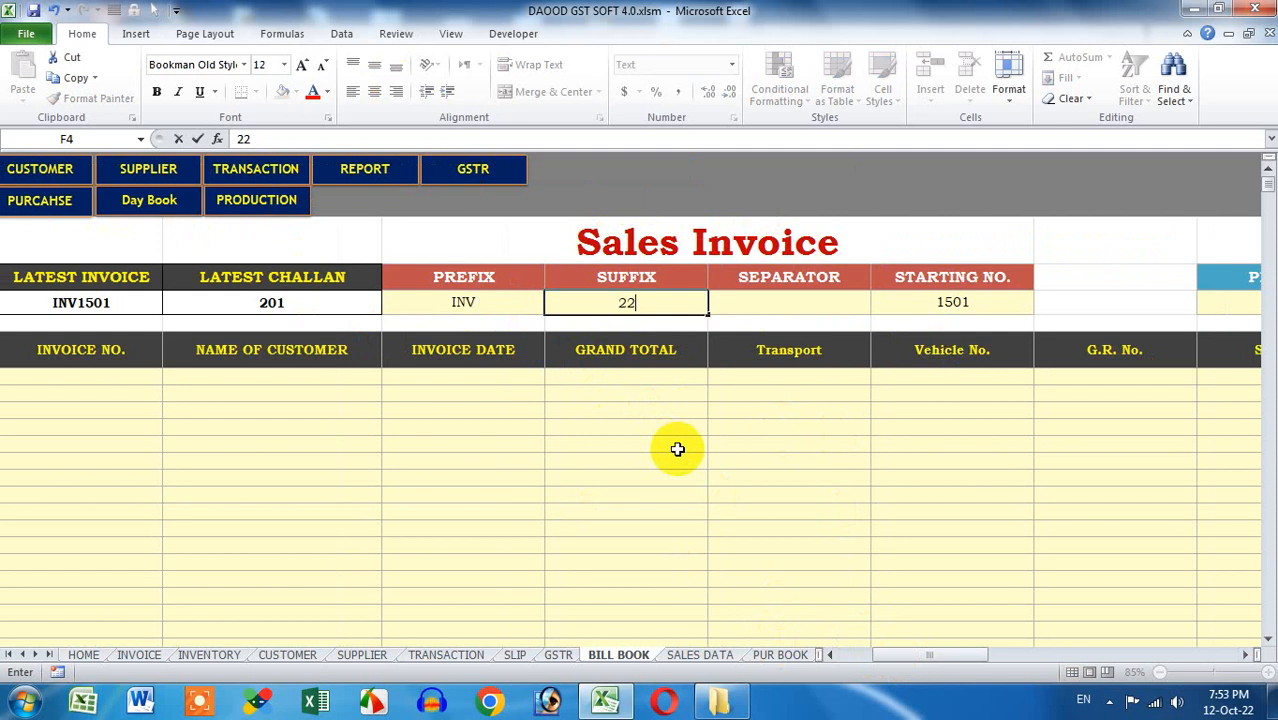
click(684, 449)
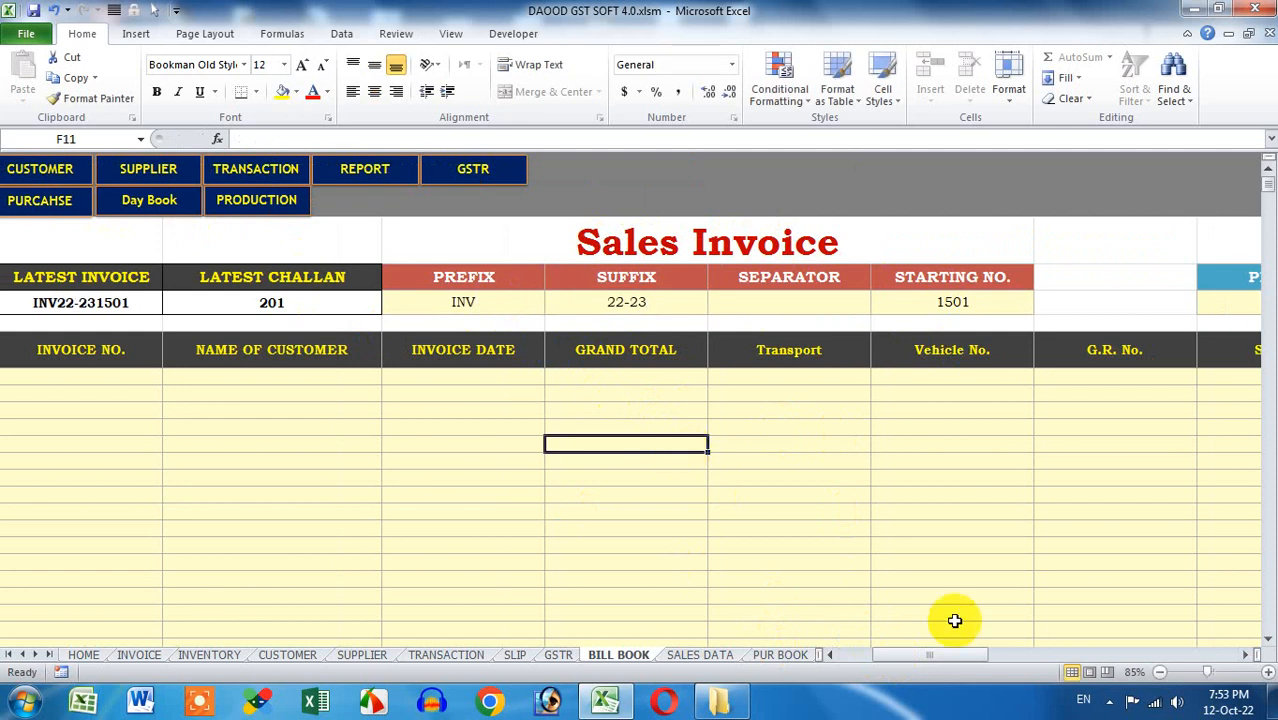
Choose '-' as the Sales Invoice separator from the dropdown
drag(964, 657, 938, 657)
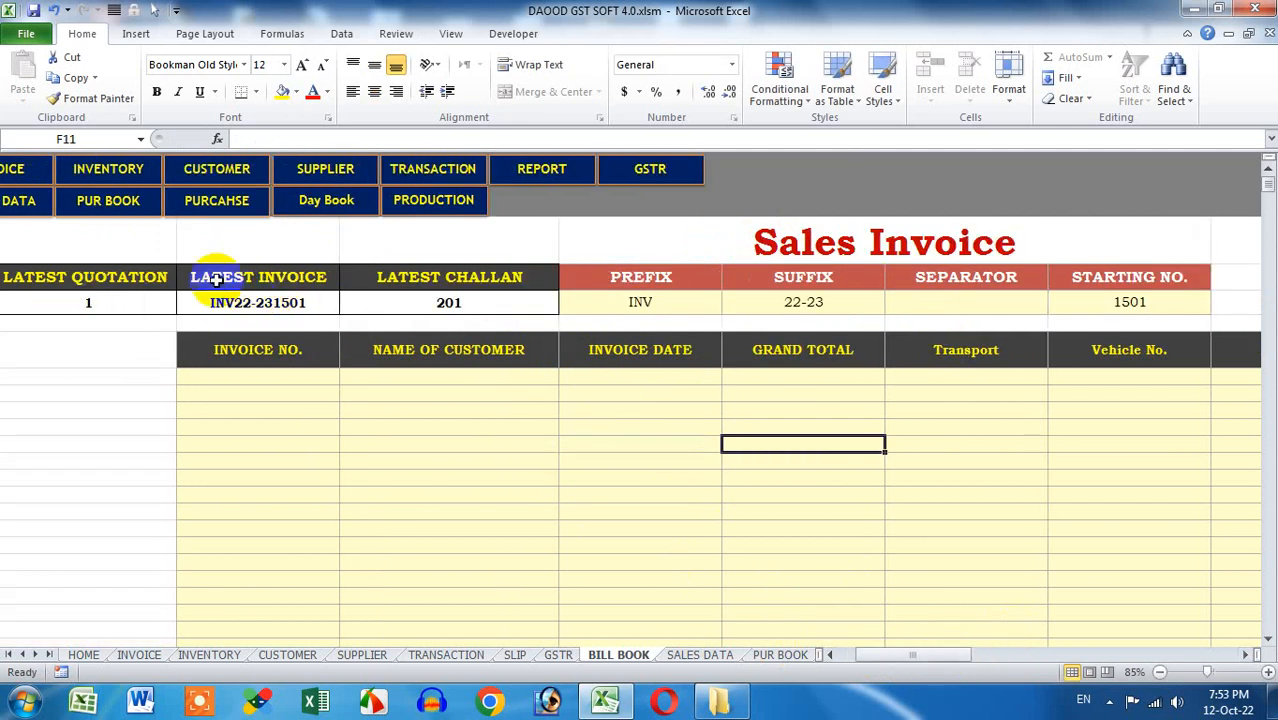
click(975, 303)
click(1056, 304)
click(1031, 322)
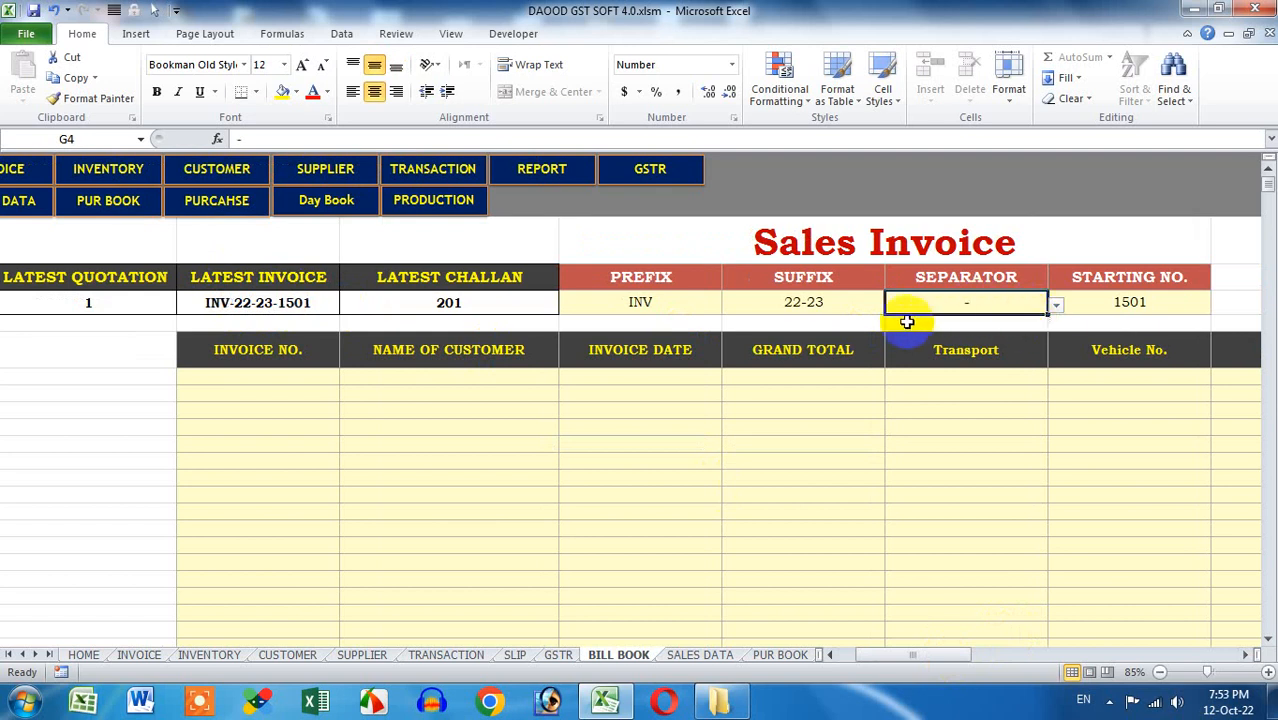
click(841, 307)
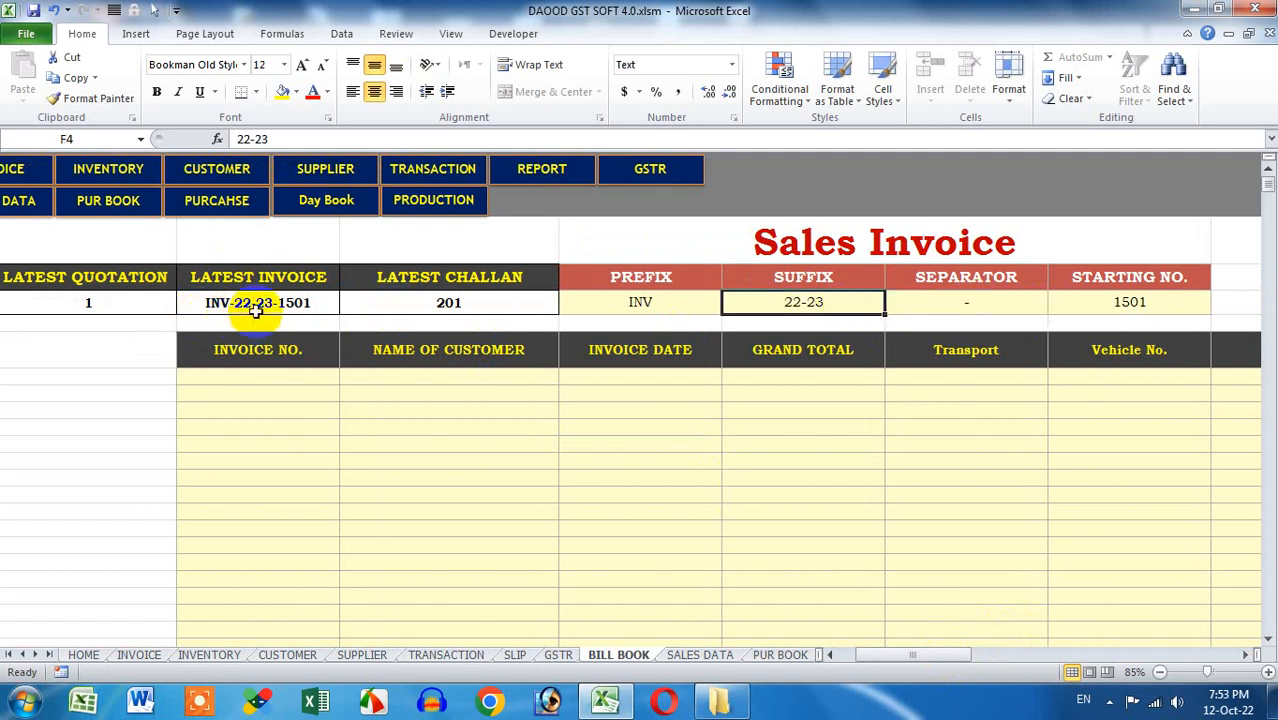
Change the Sales Invoice starting number from 1501 to 1 and delete the prefix, suffix and separator
click(1151, 303)
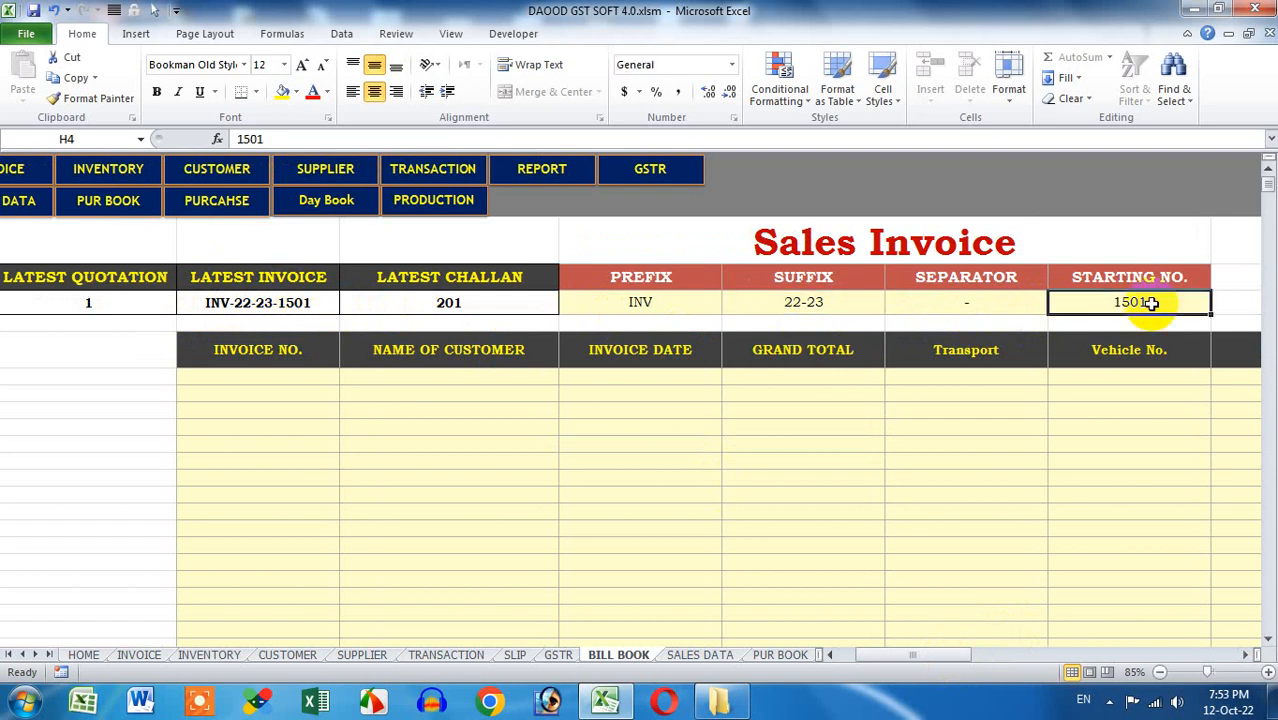
text(1)
key(Return)
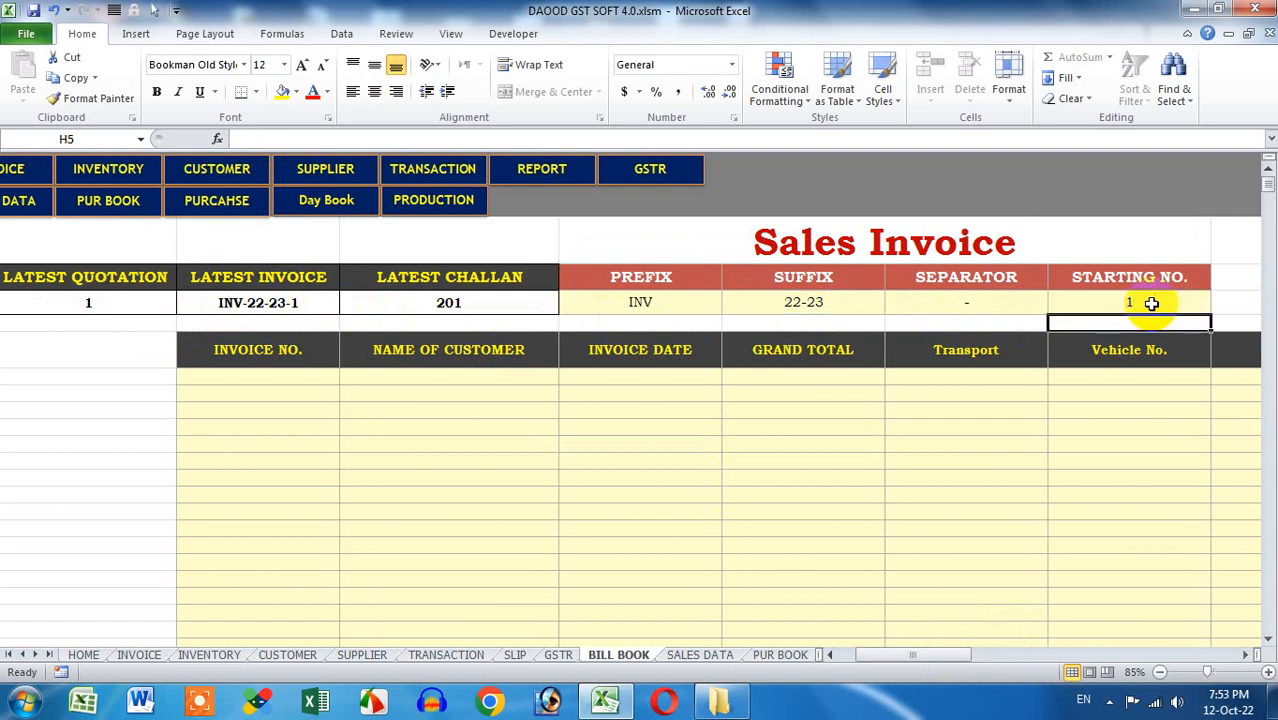
click(1137, 302)
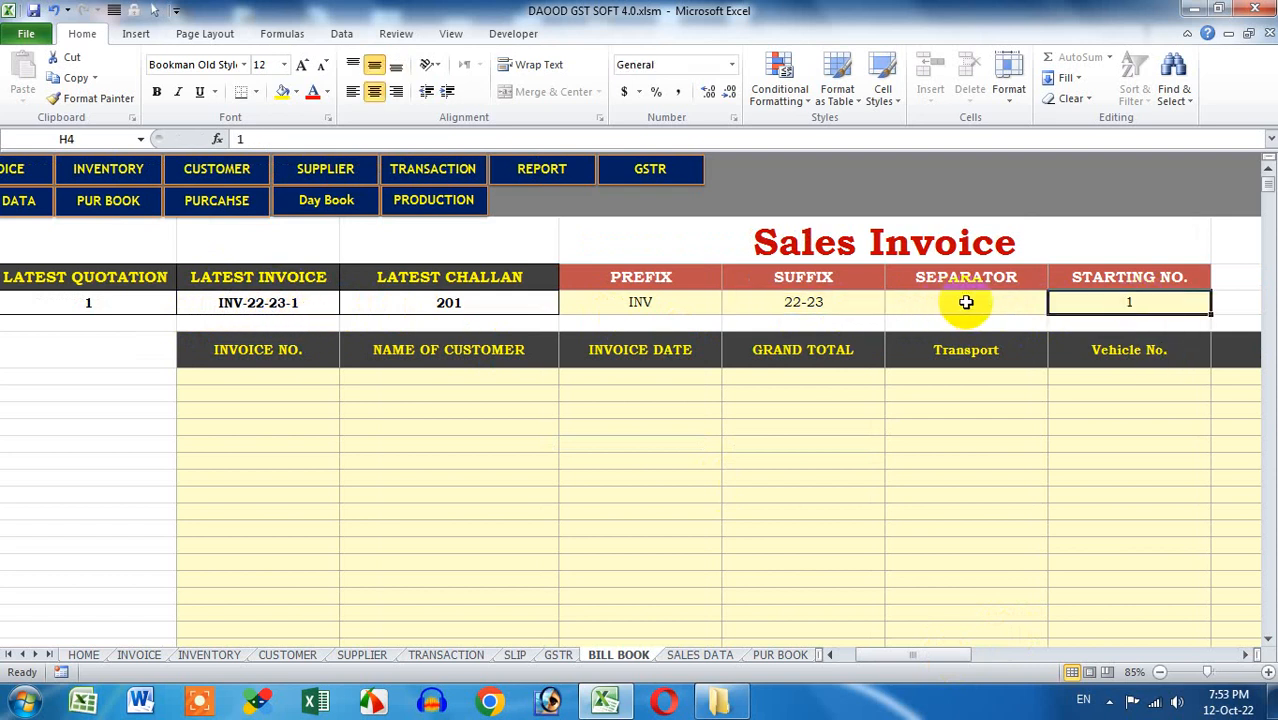
drag(964, 302, 676, 303)
key(Delete)
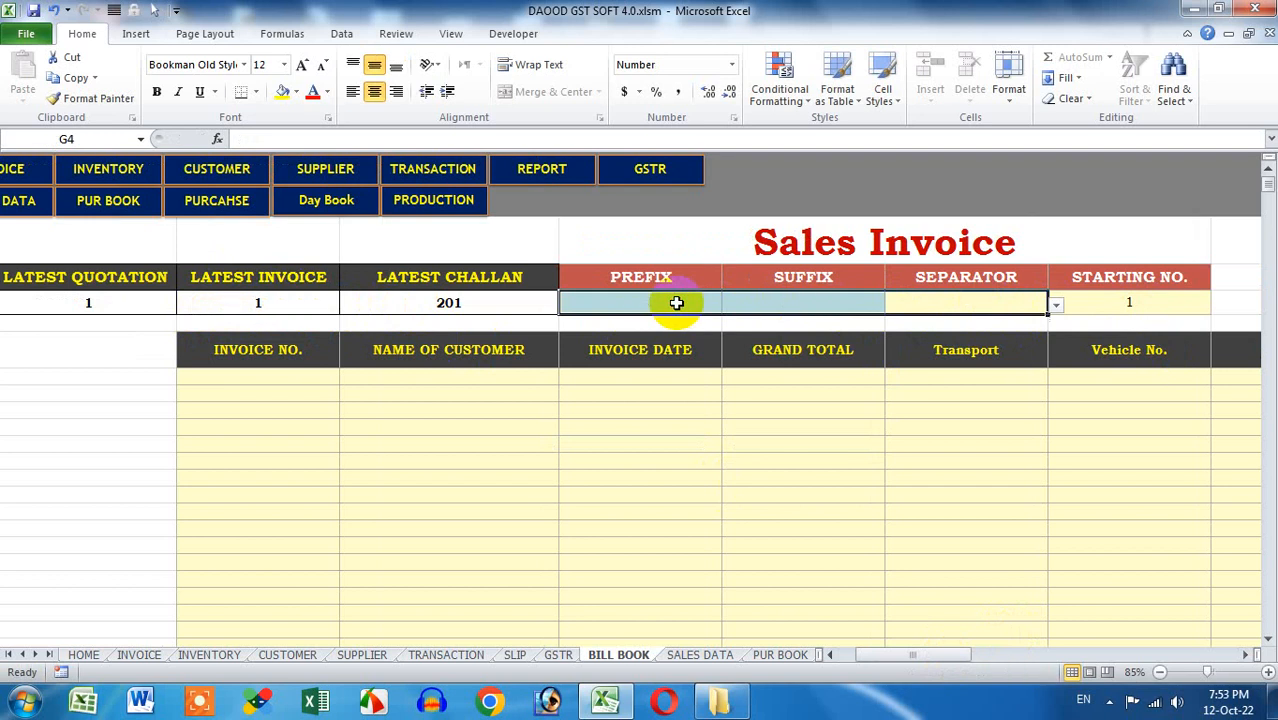
click(1130, 302)
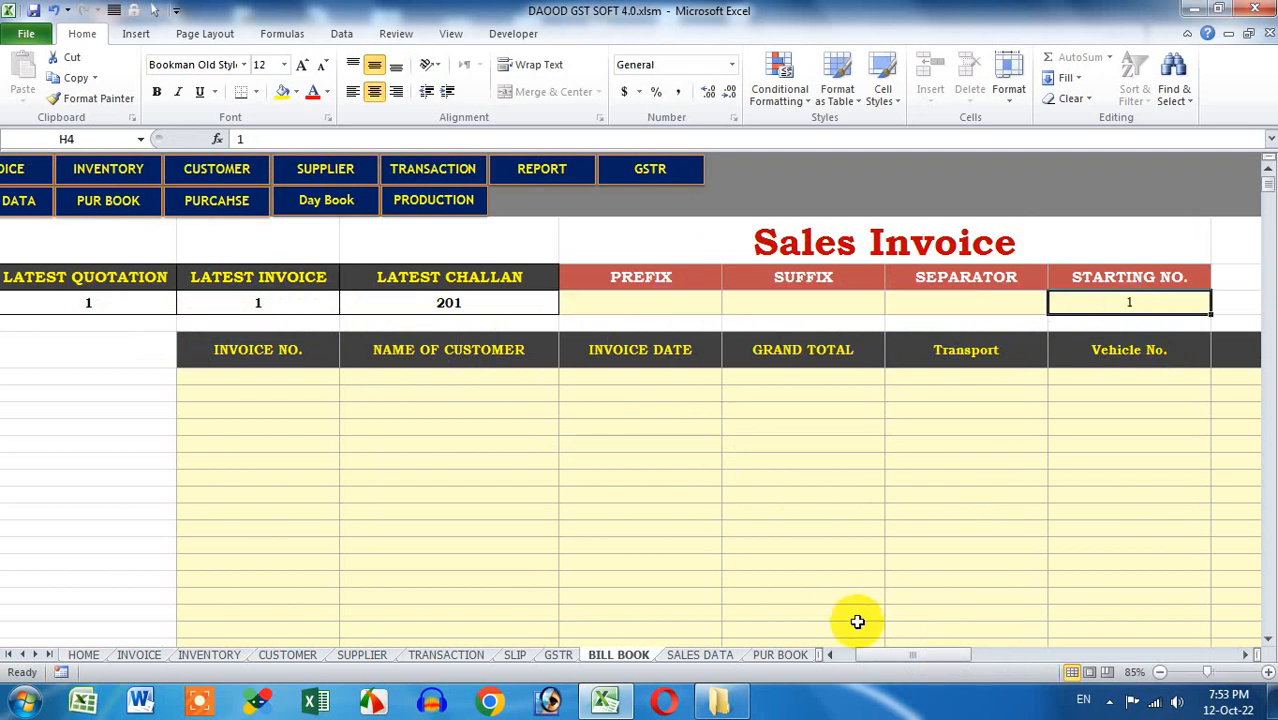
click(829, 654)
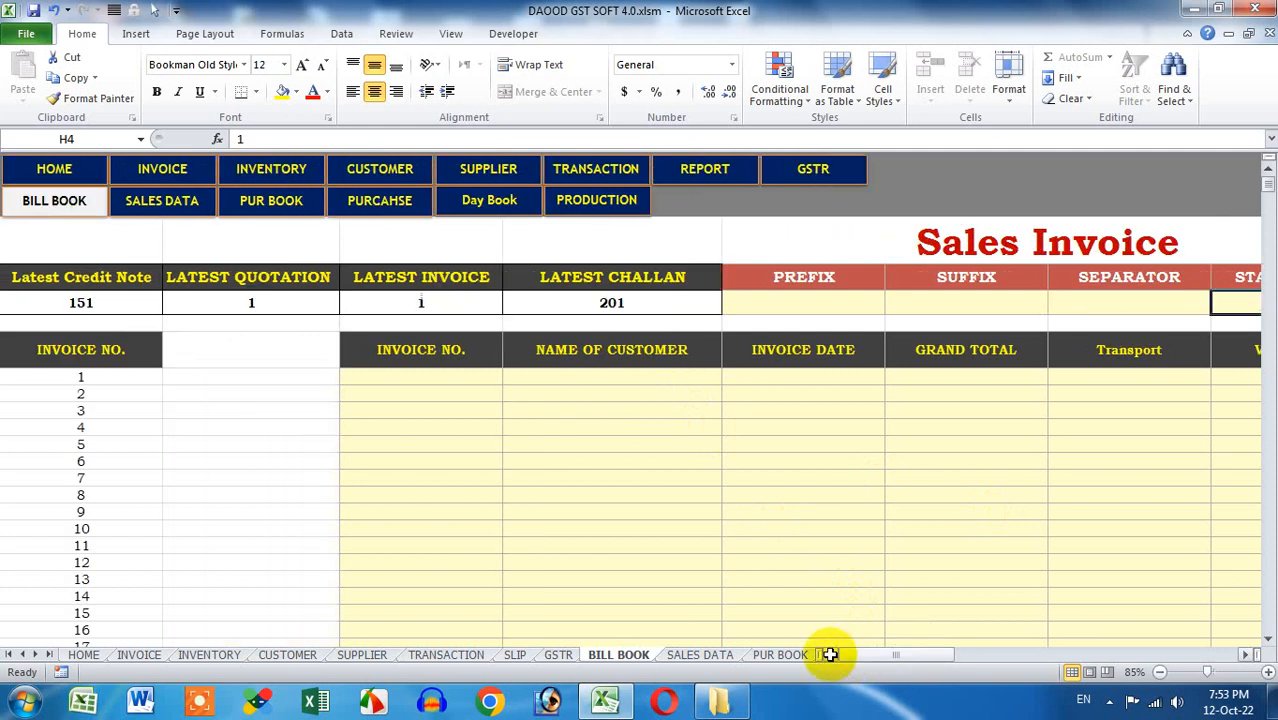
Inspect the Latest Credit Note and LATEST QUOTATION value formulas
click(111, 300)
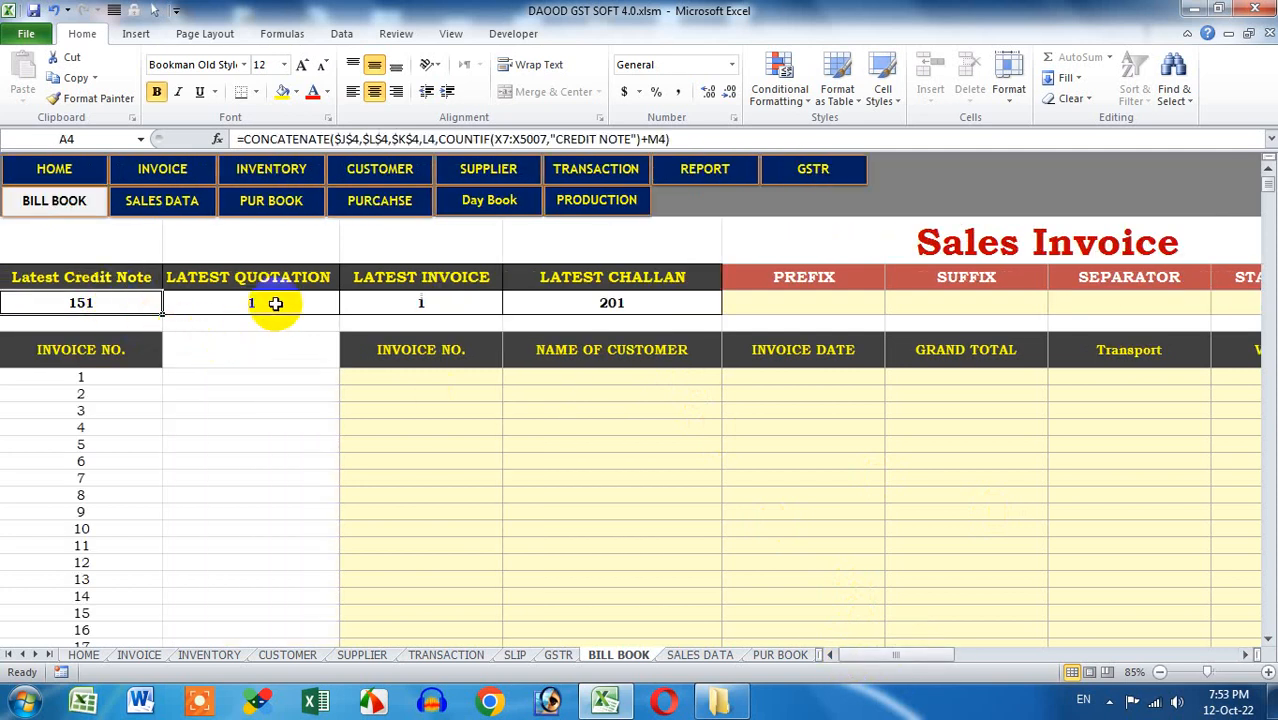
click(271, 304)
click(276, 342)
click(272, 322)
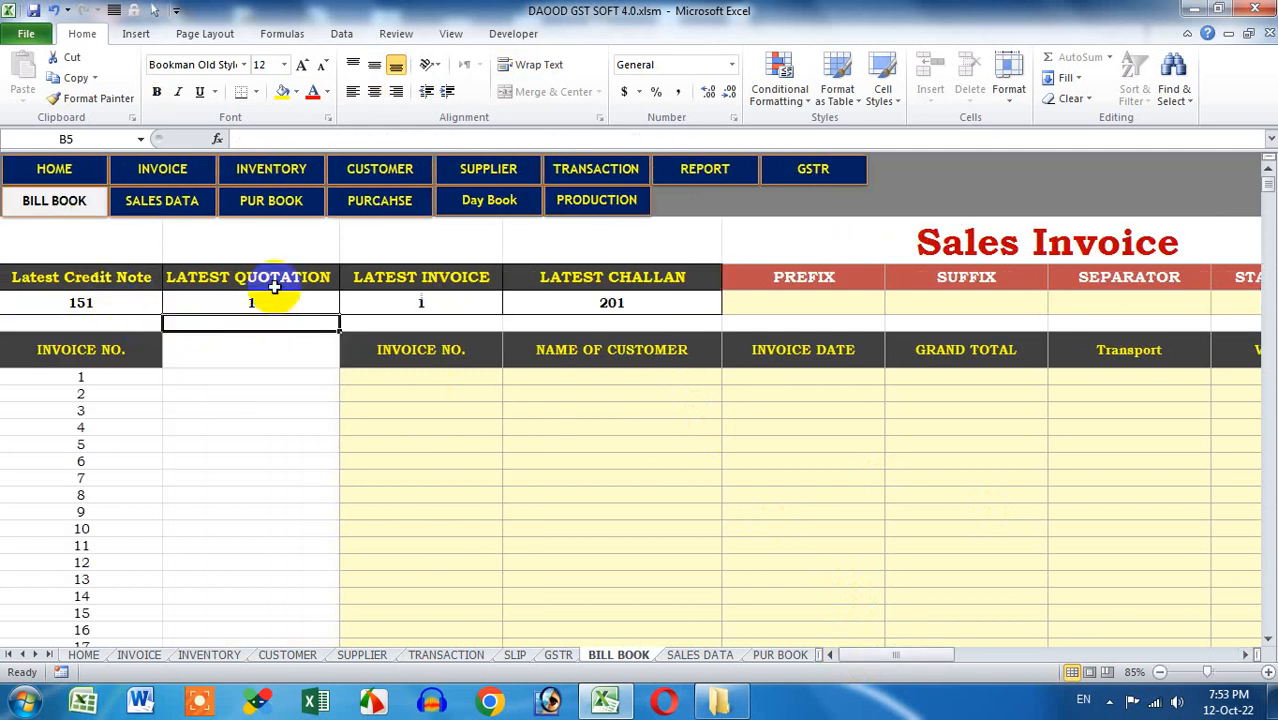
click(380, 318)
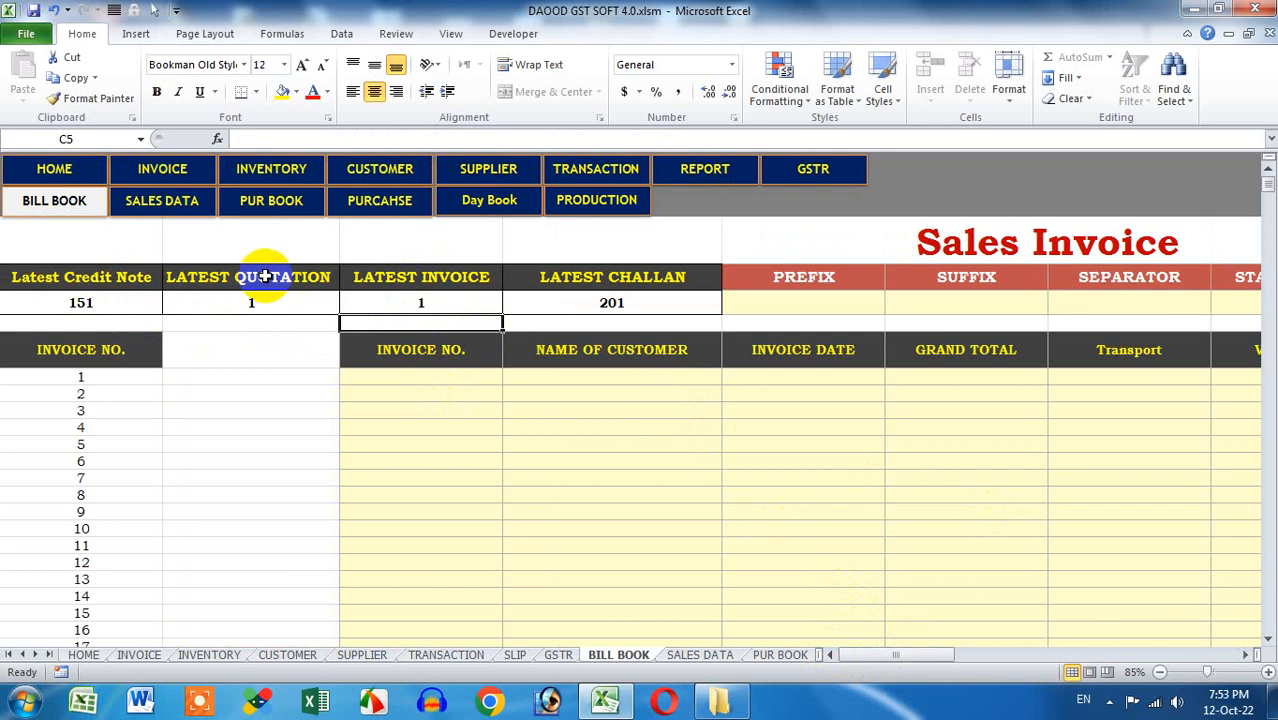
Replace QUOTATION with ESTIMATE in the heading so it reads LATEST ESTIMATE
click(256, 279)
drag(283, 139, 397, 130)
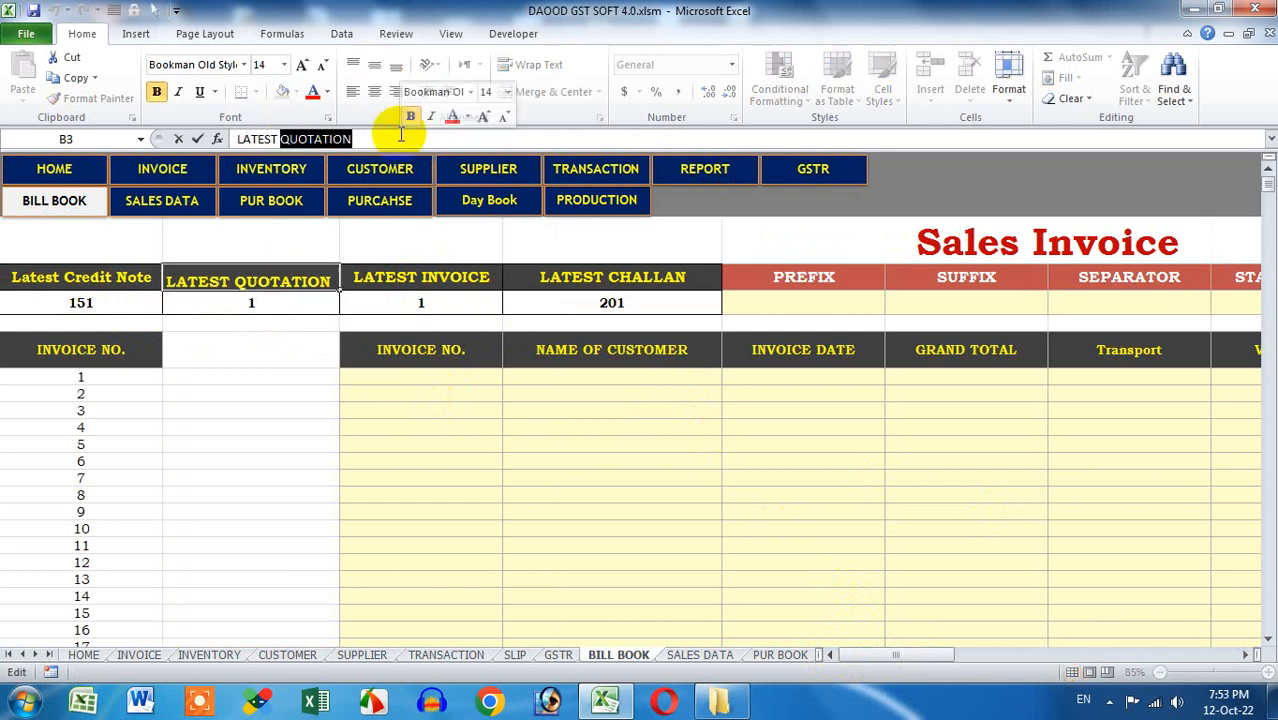
text(E)
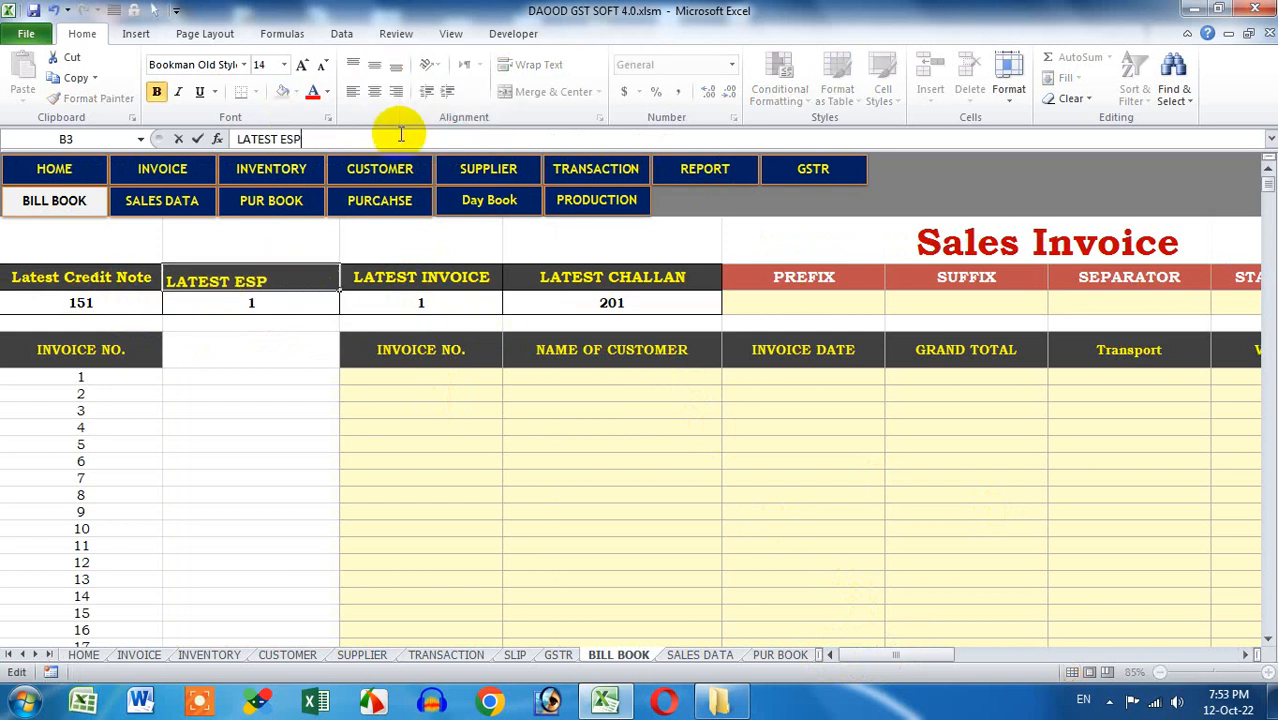
text(STIMATE)
key(Return)
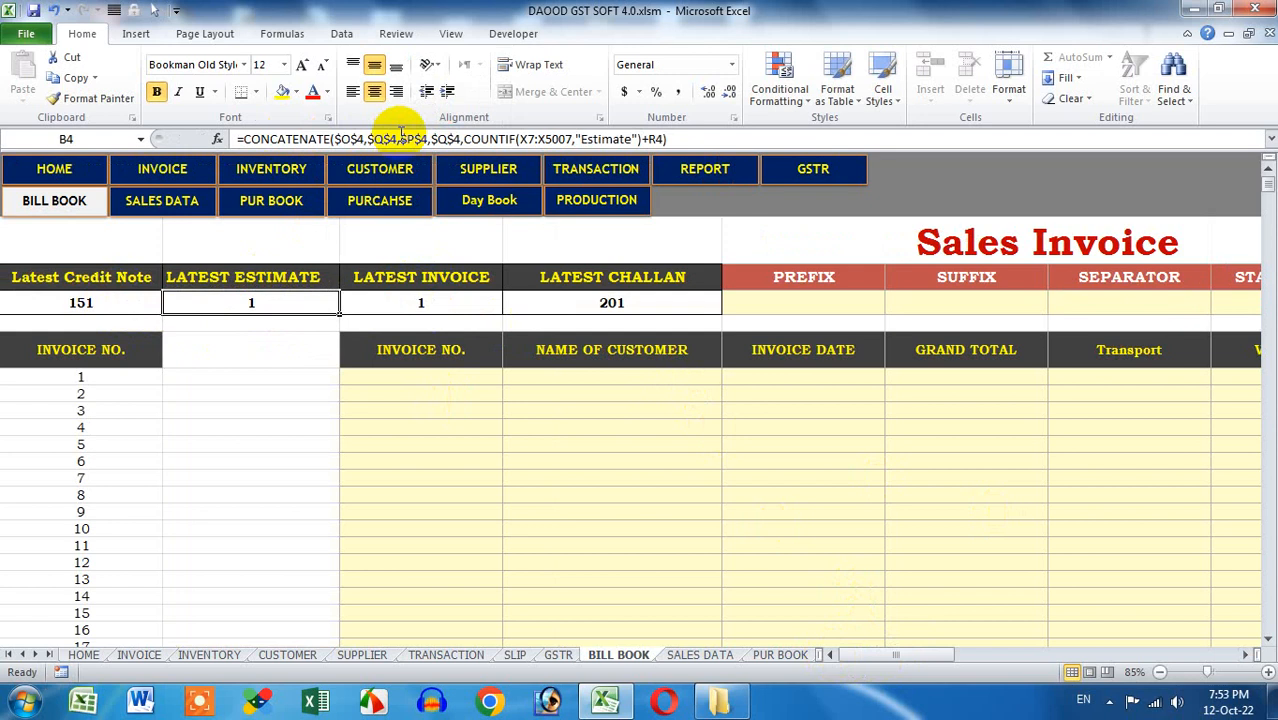
click(625, 277)
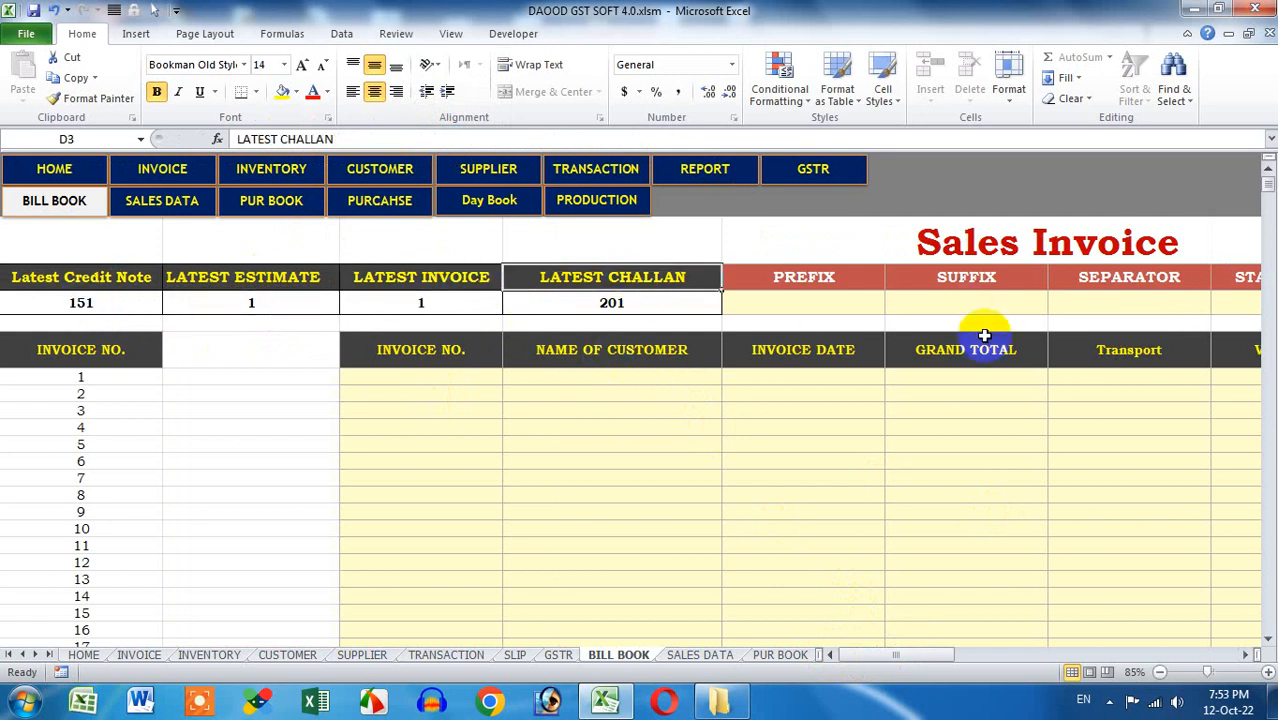
Set the Sales Invoice starting number to 1001 and the Credit Note starting number to 501
drag(927, 654, 958, 652)
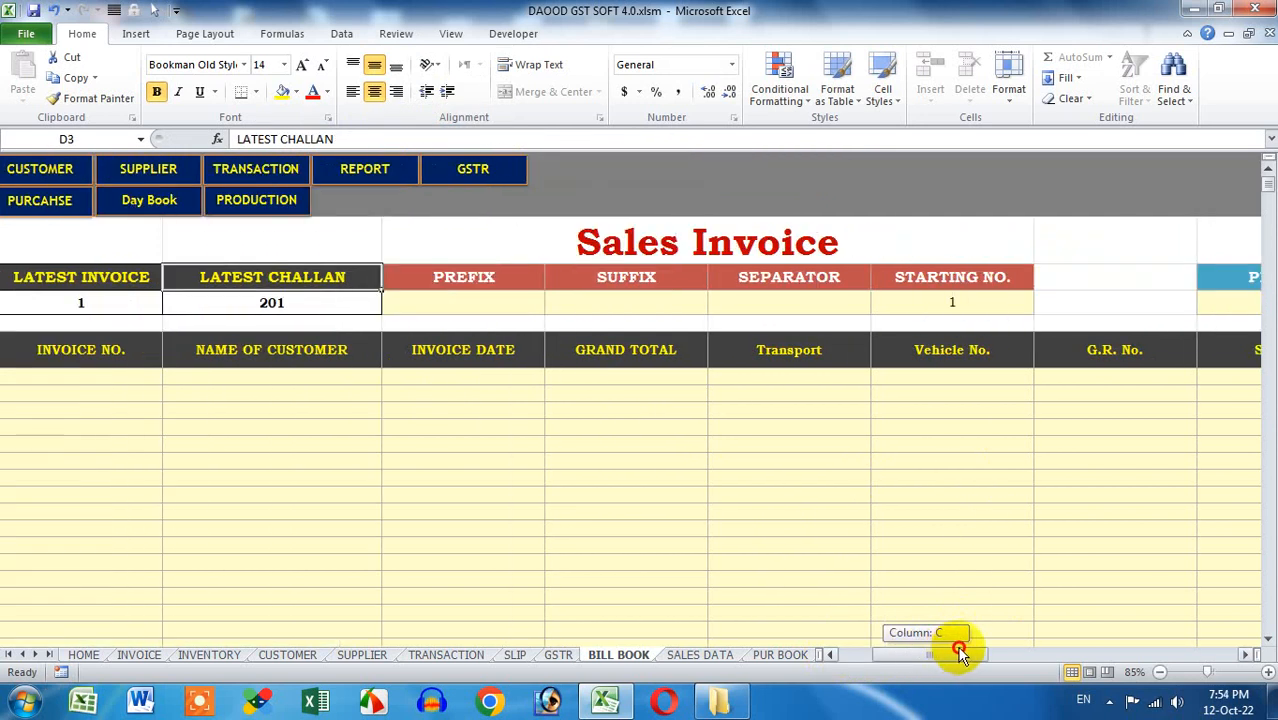
click(960, 303)
text(11)
key(BackSpace)
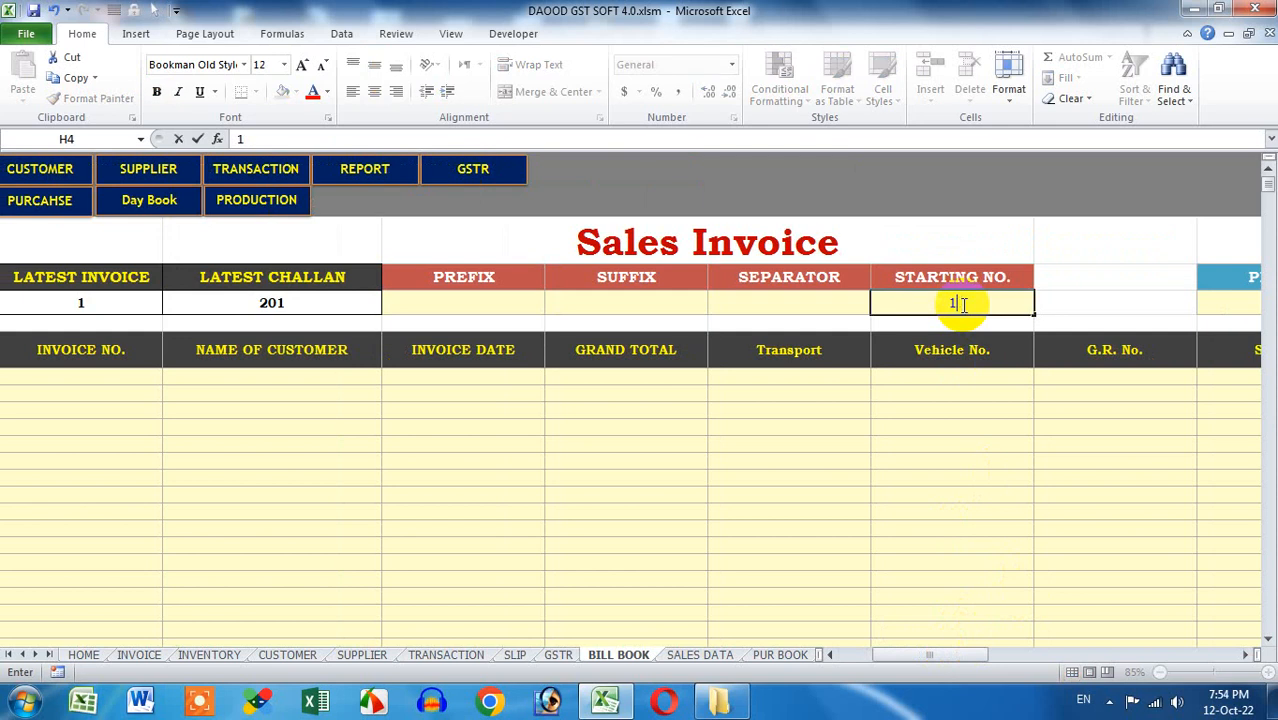
text(001)
drag(970, 656, 1050, 665)
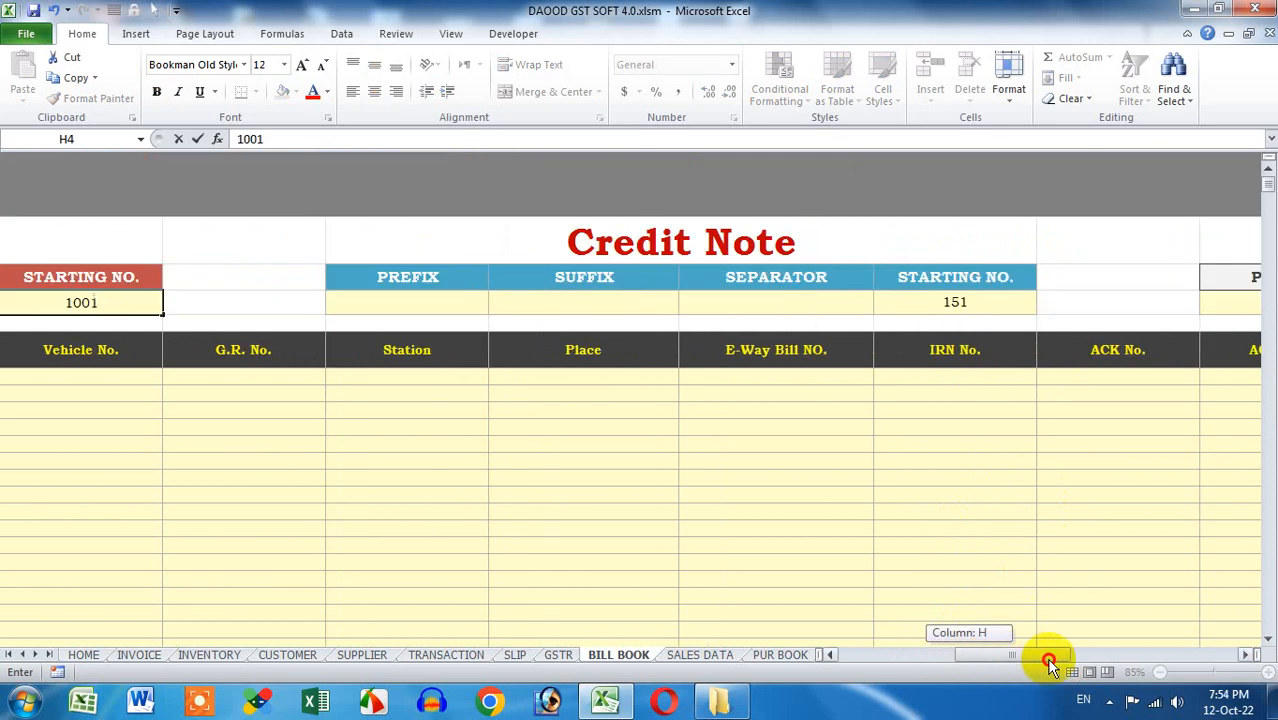
click(975, 305)
text(501)
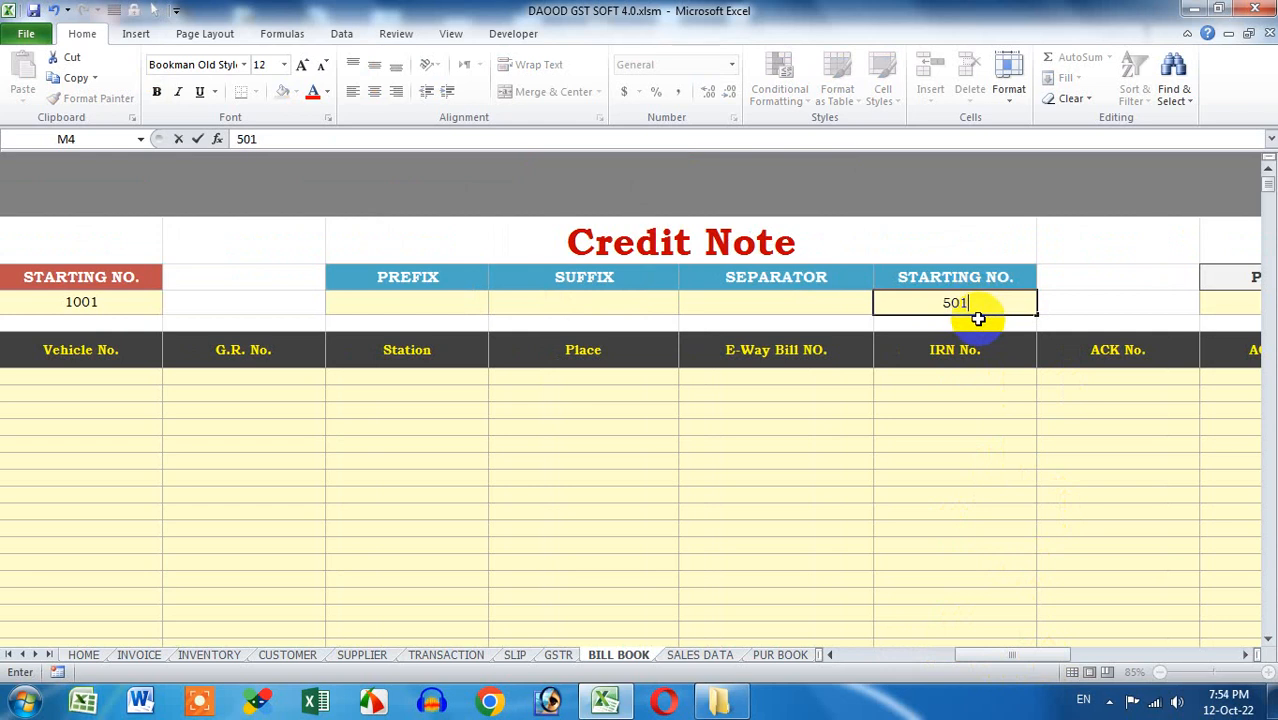
Set the Estimate starting number to 101 and the Challan starting number to 1
drag(1020, 652, 1121, 653)
click(830, 305)
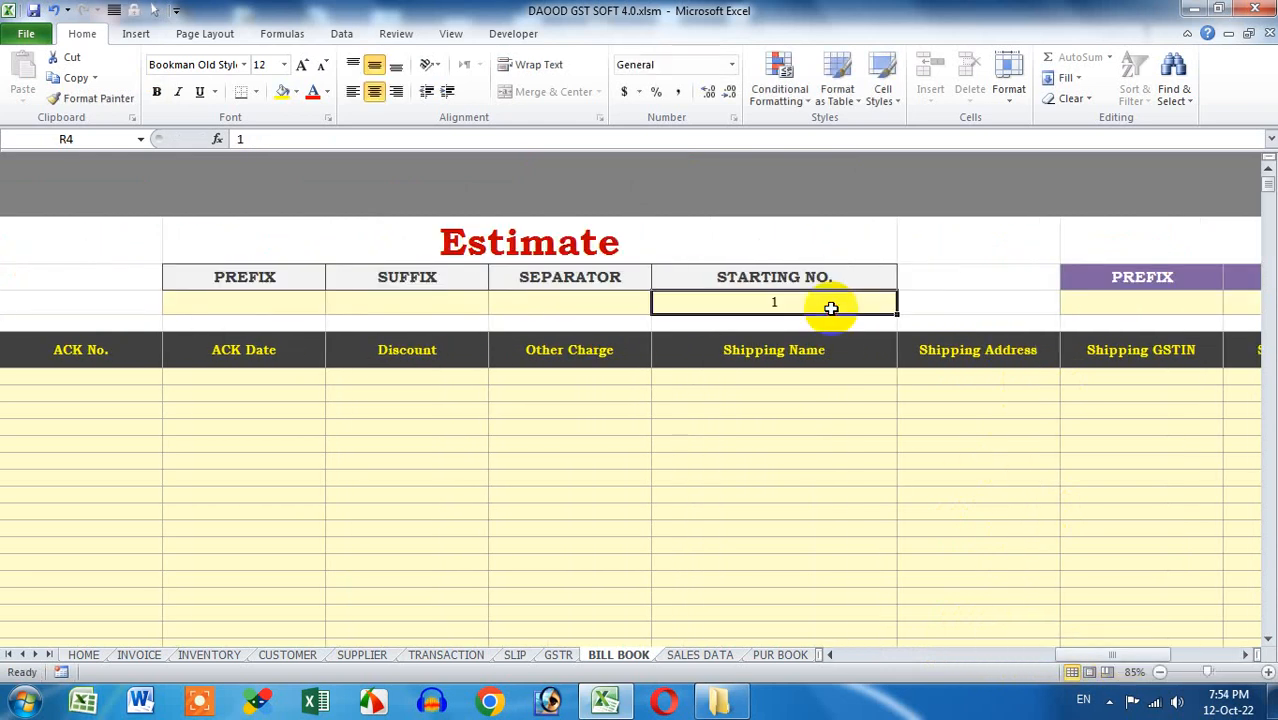
text(101)
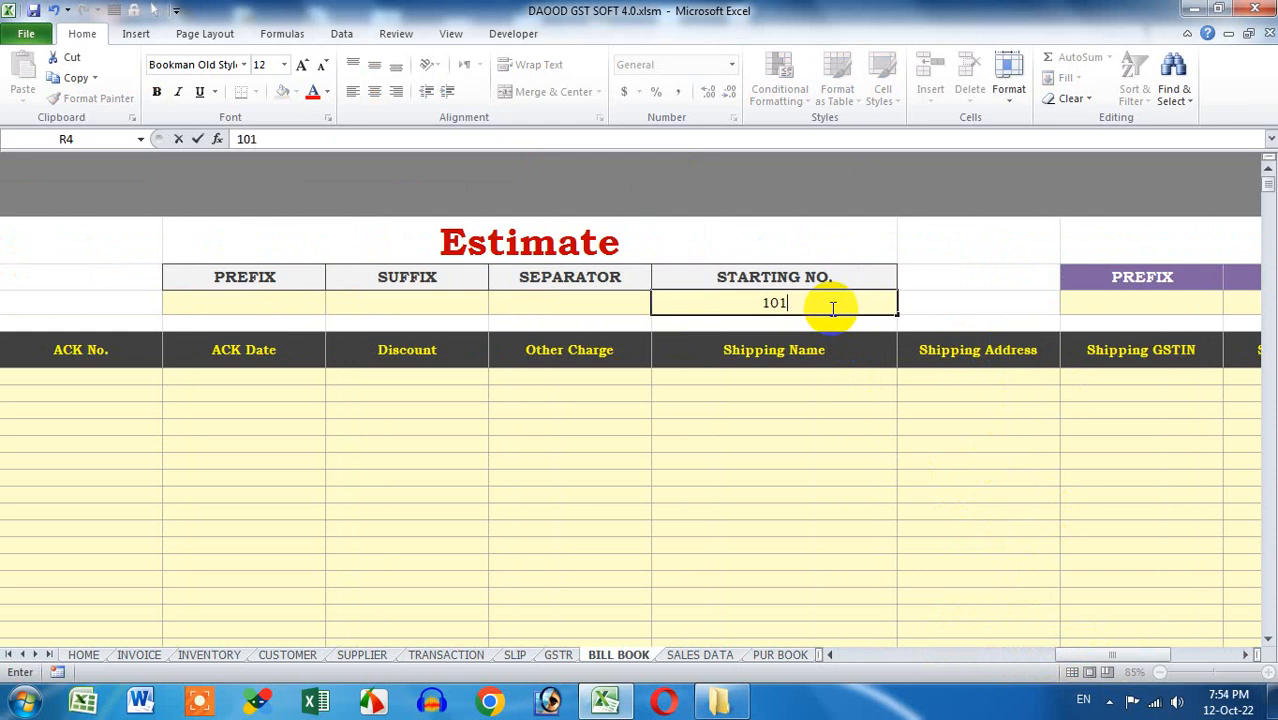
drag(1084, 650, 1172, 660)
click(986, 293)
text(1)
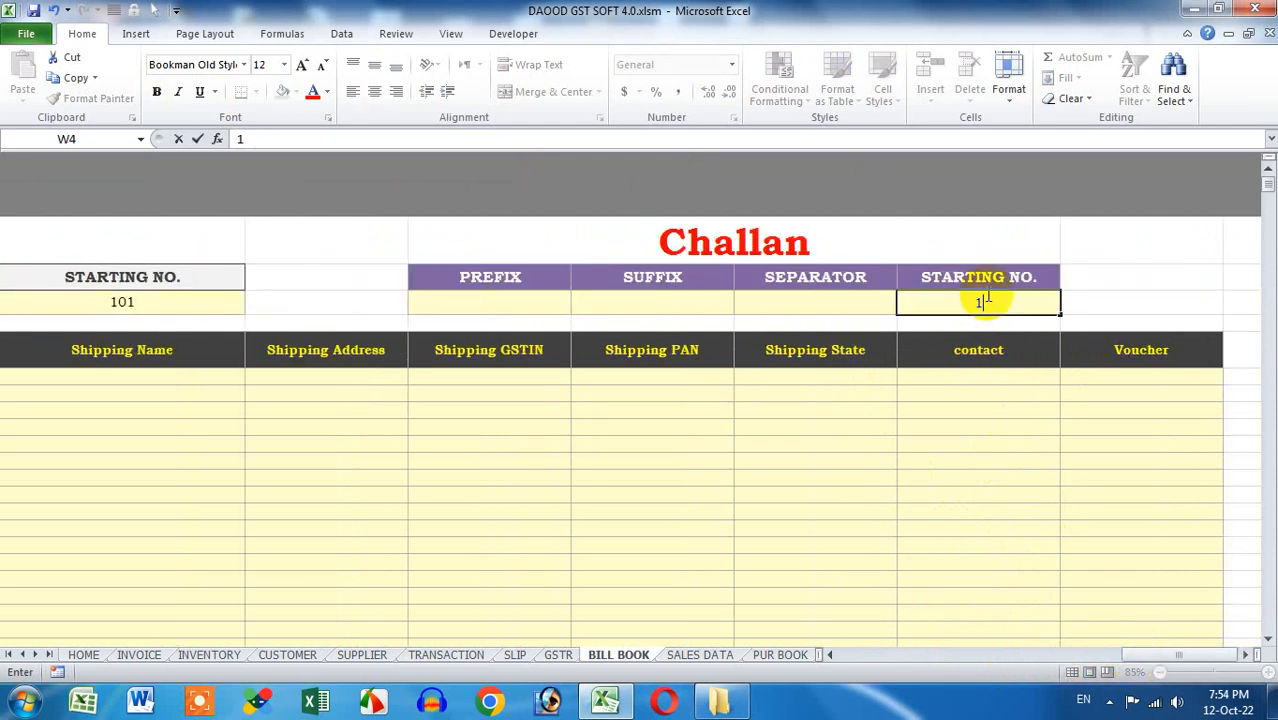
key(Return)
drag(1155, 651, 775, 655)
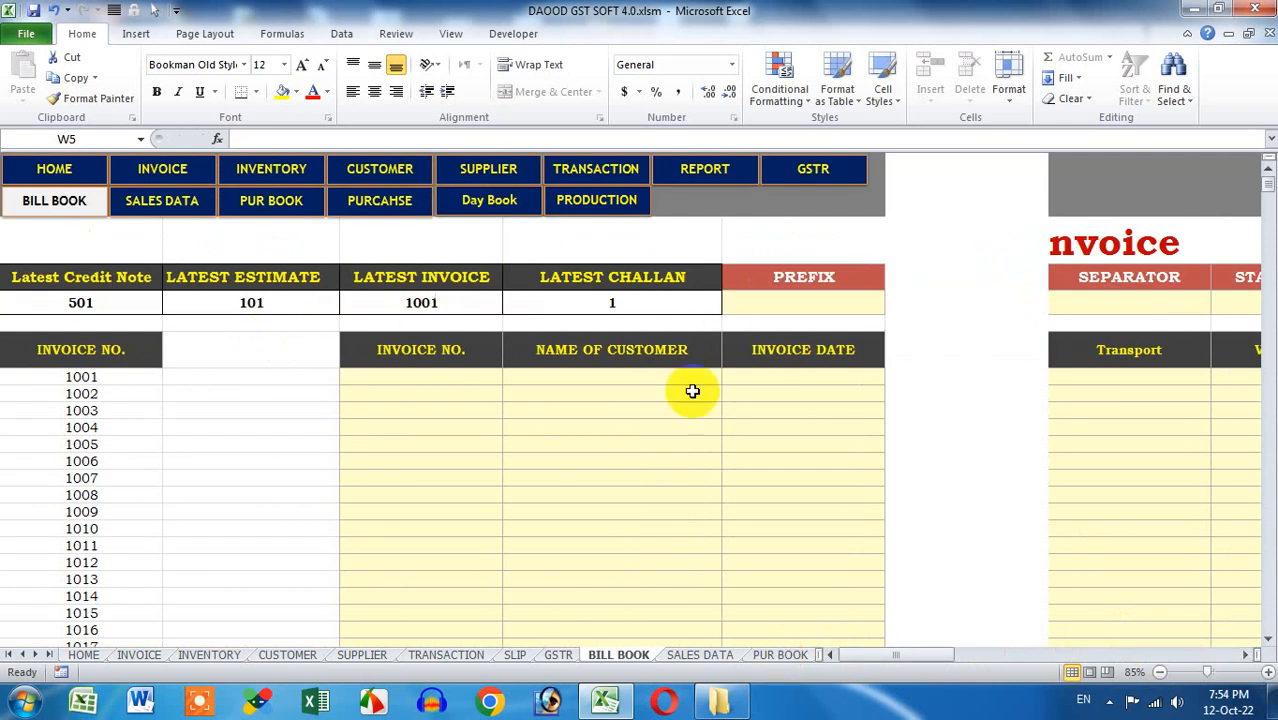
Use the HOME navigation button to return to the dashboard with shortcuts and zero totals
scroll(772, 461, down, 8)
scroll(772, 461, up, 8)
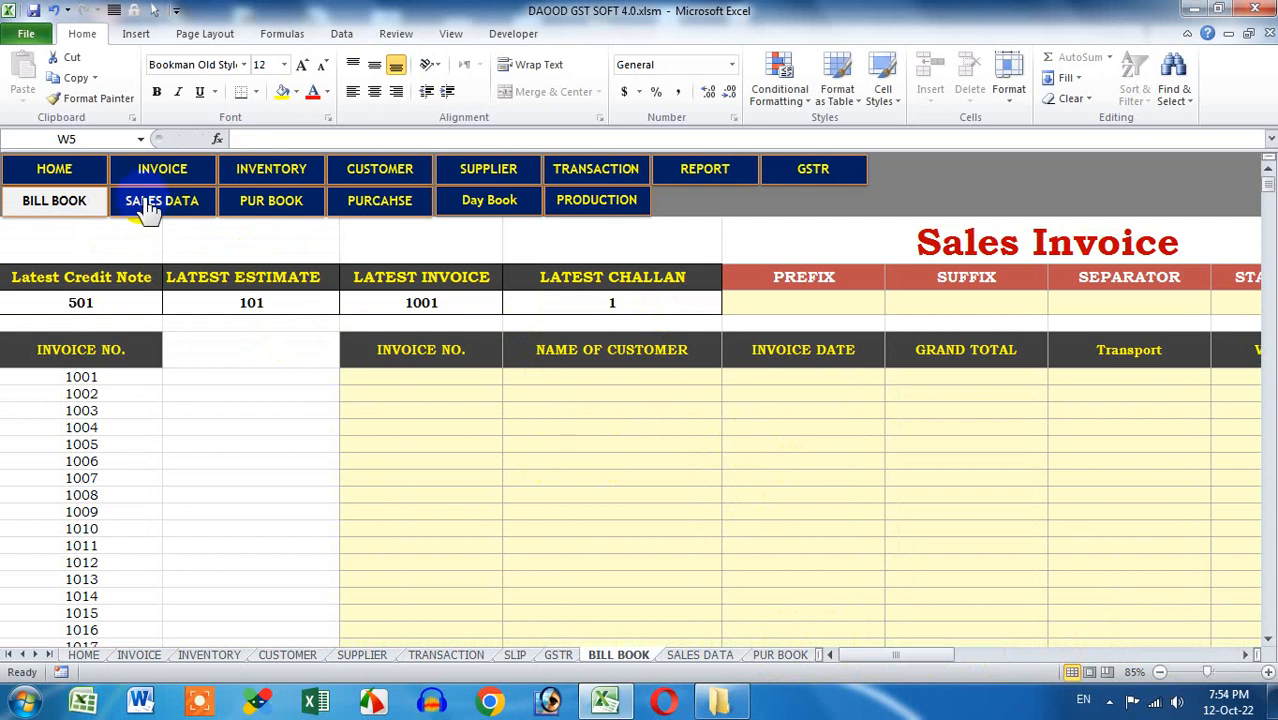
click(81, 173)
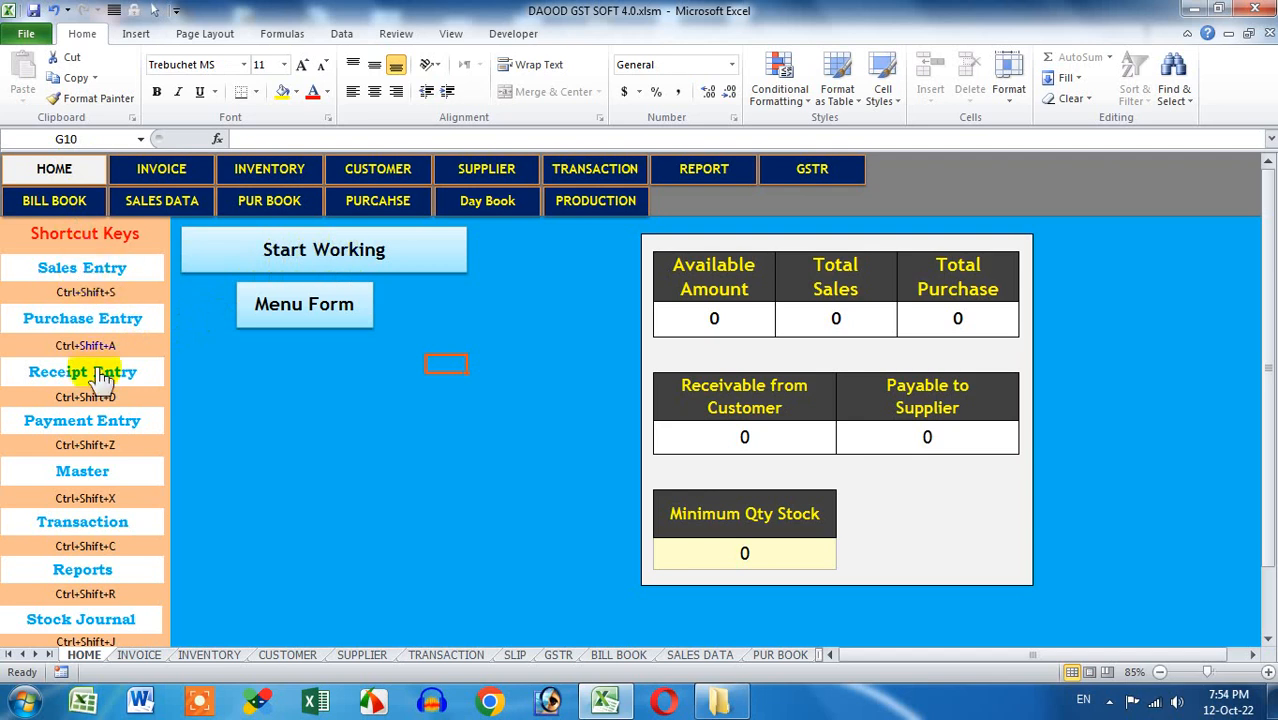
Go from the home dashboard's main Menu form to the MASTER form with Stock Item and ledger options
click(98, 474)
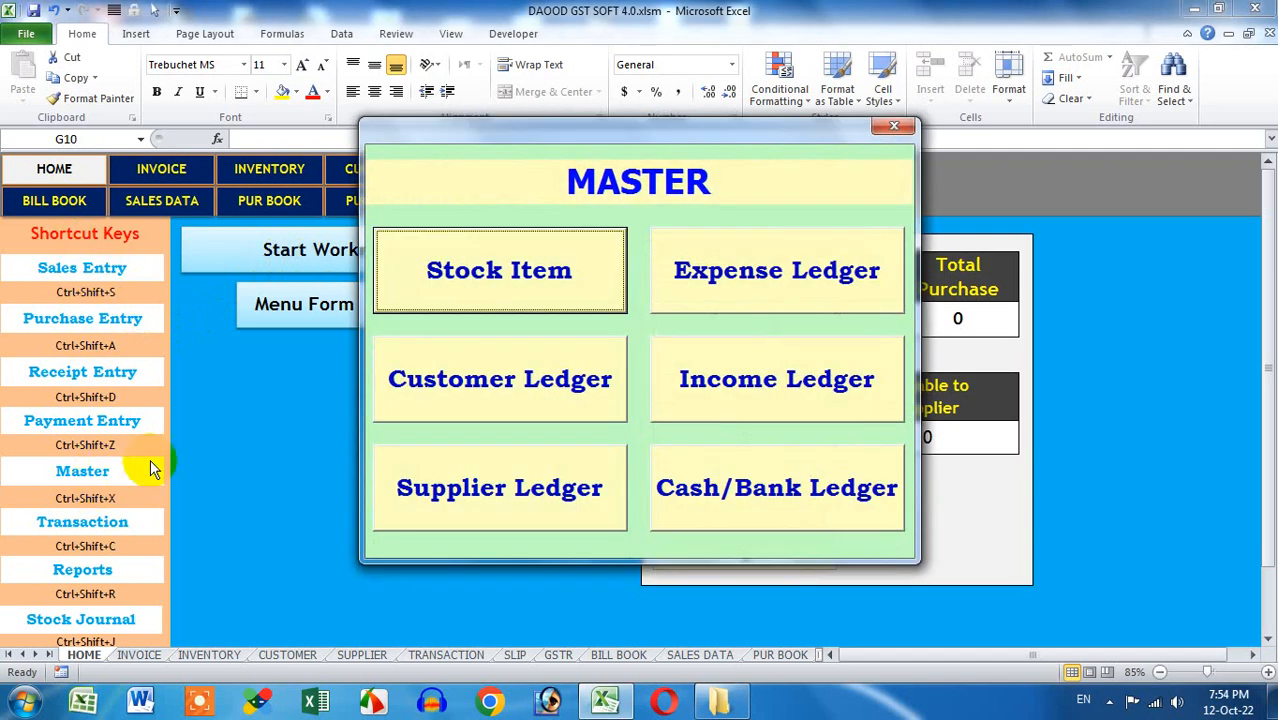
click(889, 129)
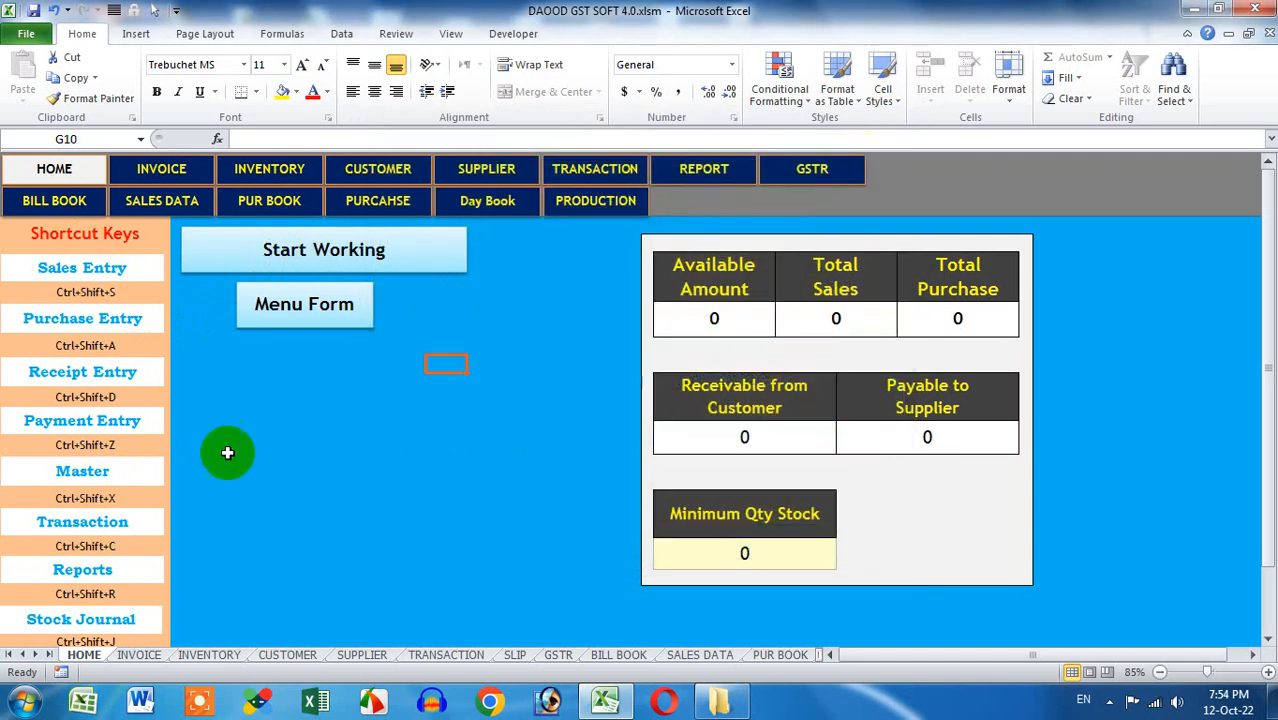
click(246, 246)
click(519, 308)
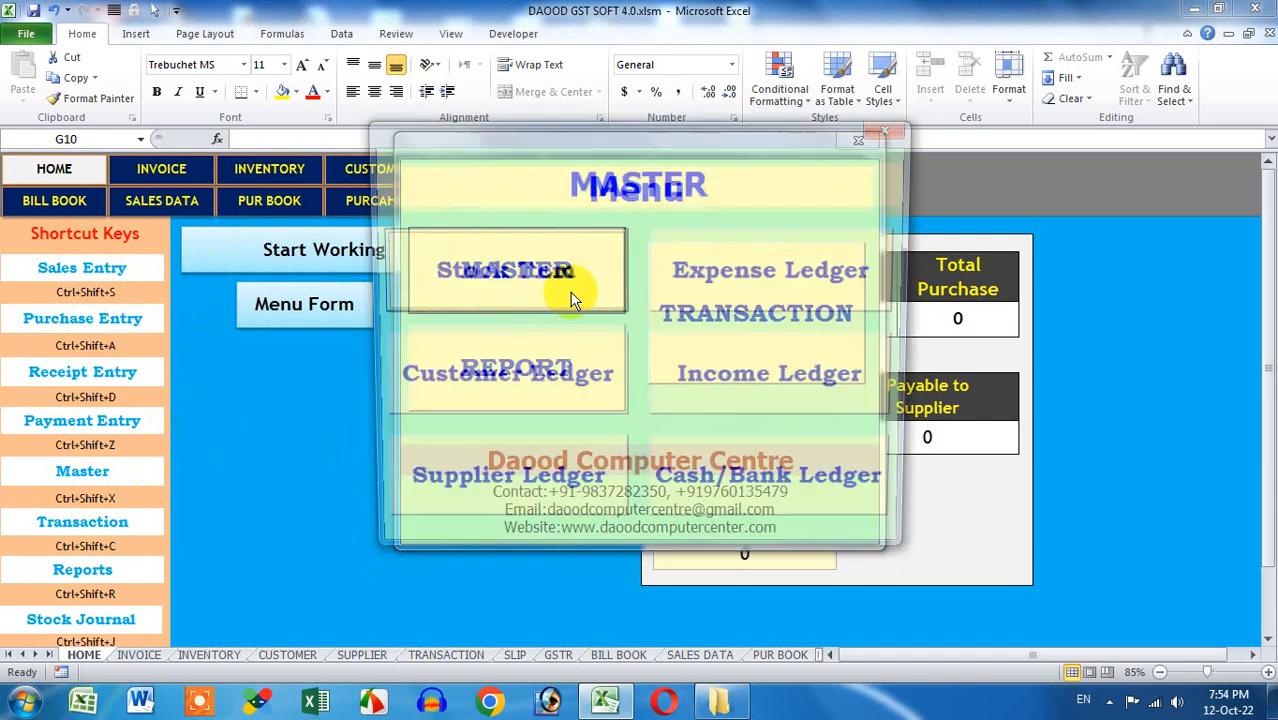
click(894, 130)
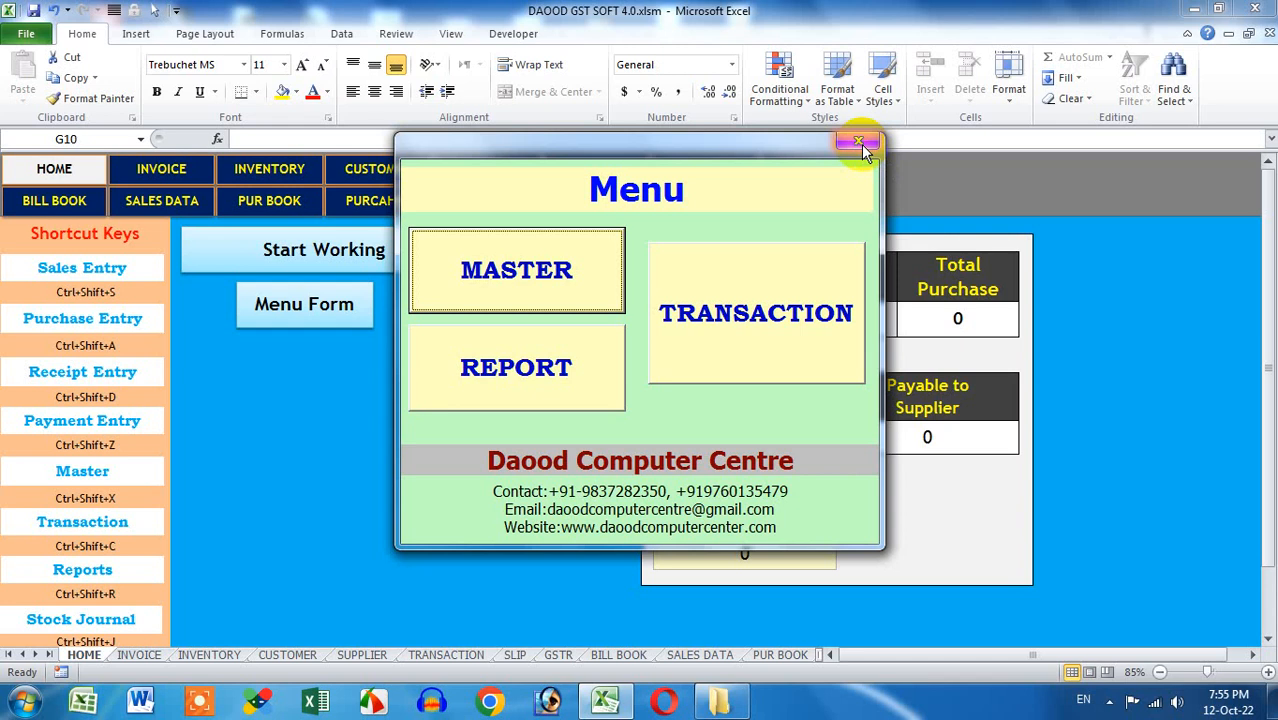
click(853, 144)
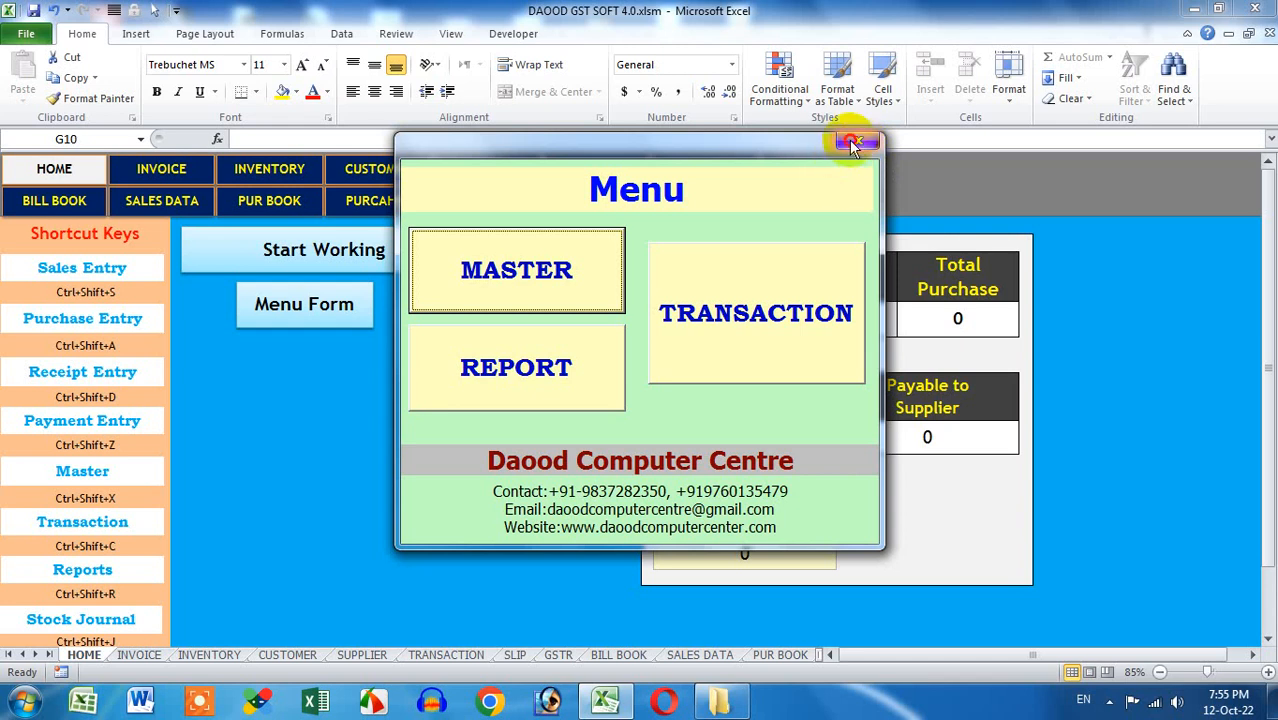
click(571, 269)
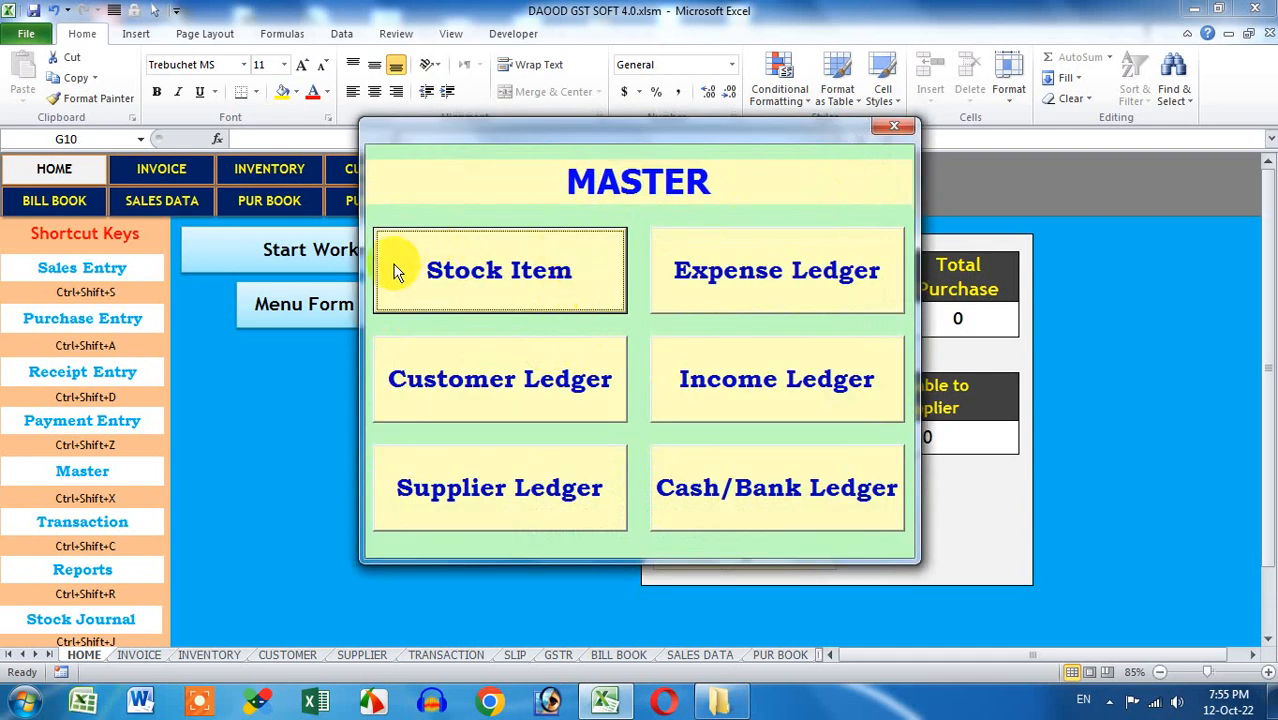
click(547, 299)
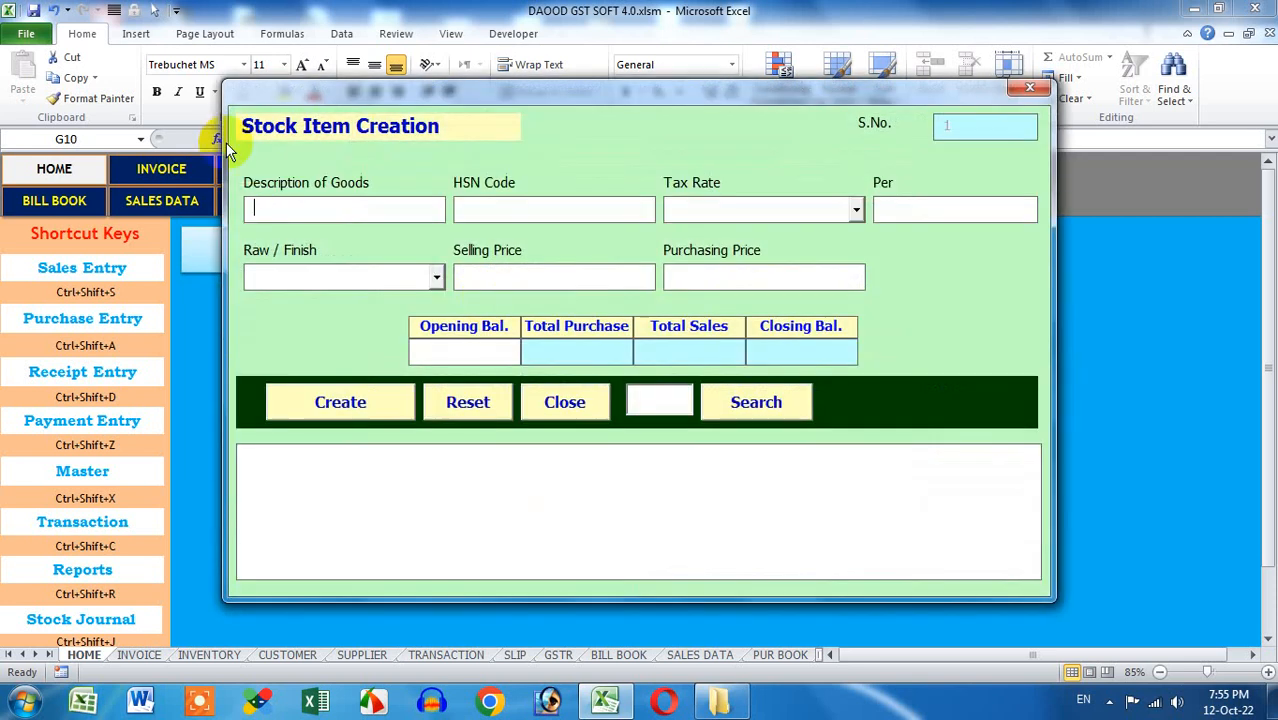
click(1029, 88)
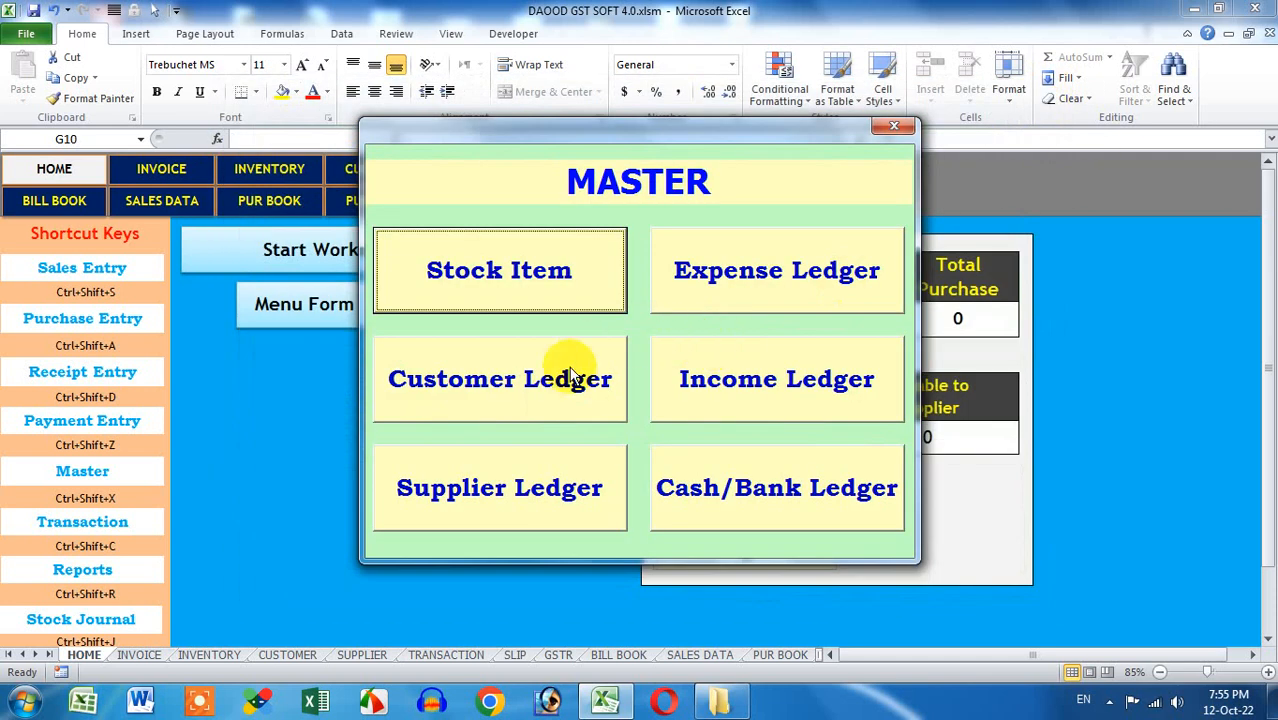
click(565, 406)
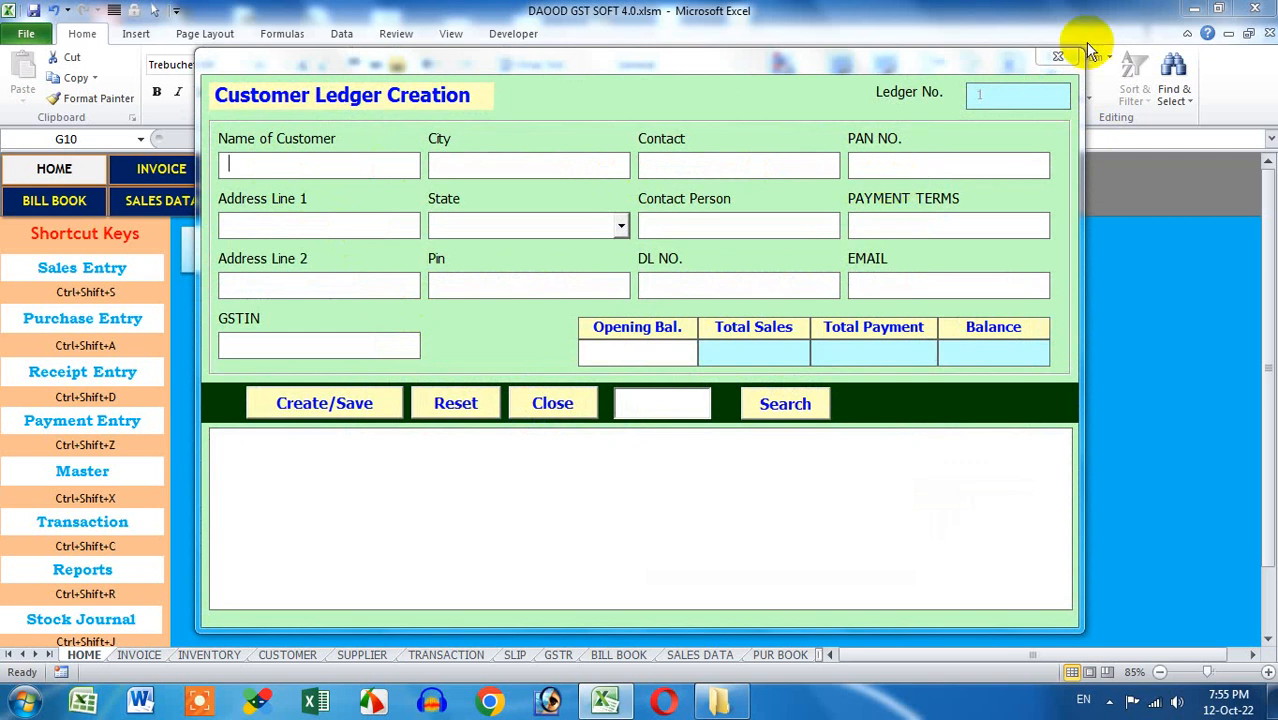
click(1057, 56)
click(620, 474)
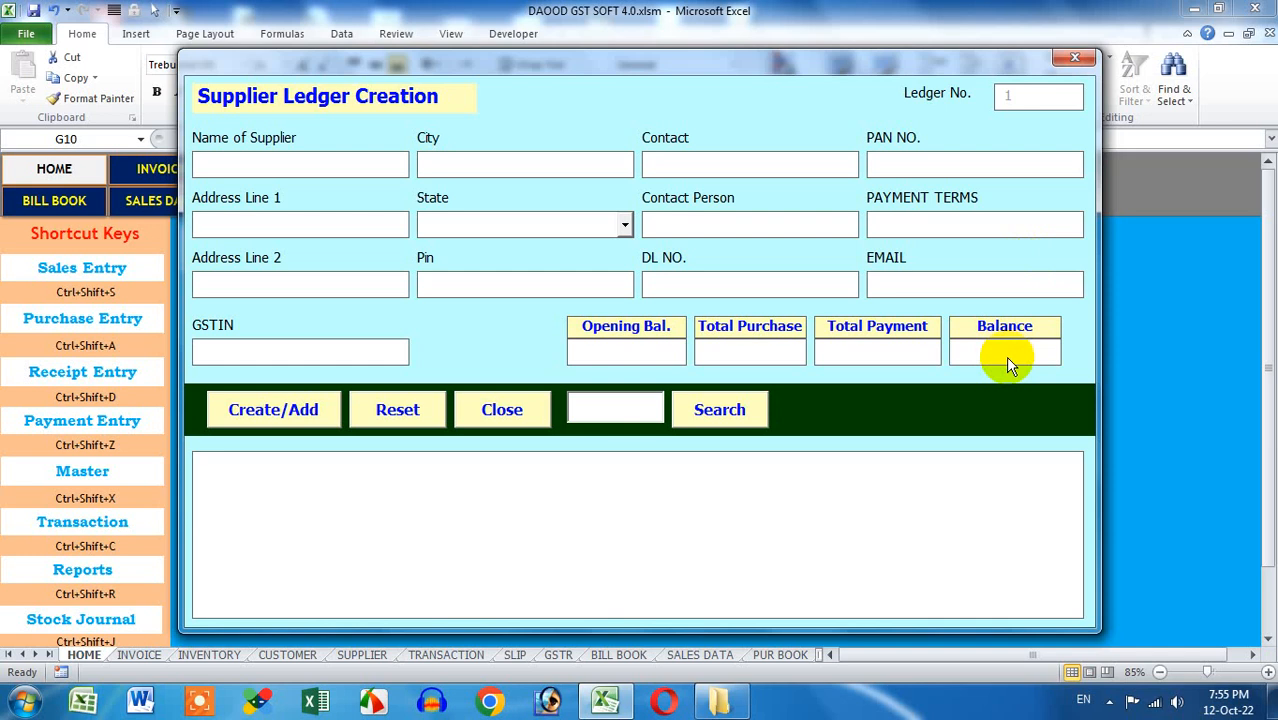
click(1075, 58)
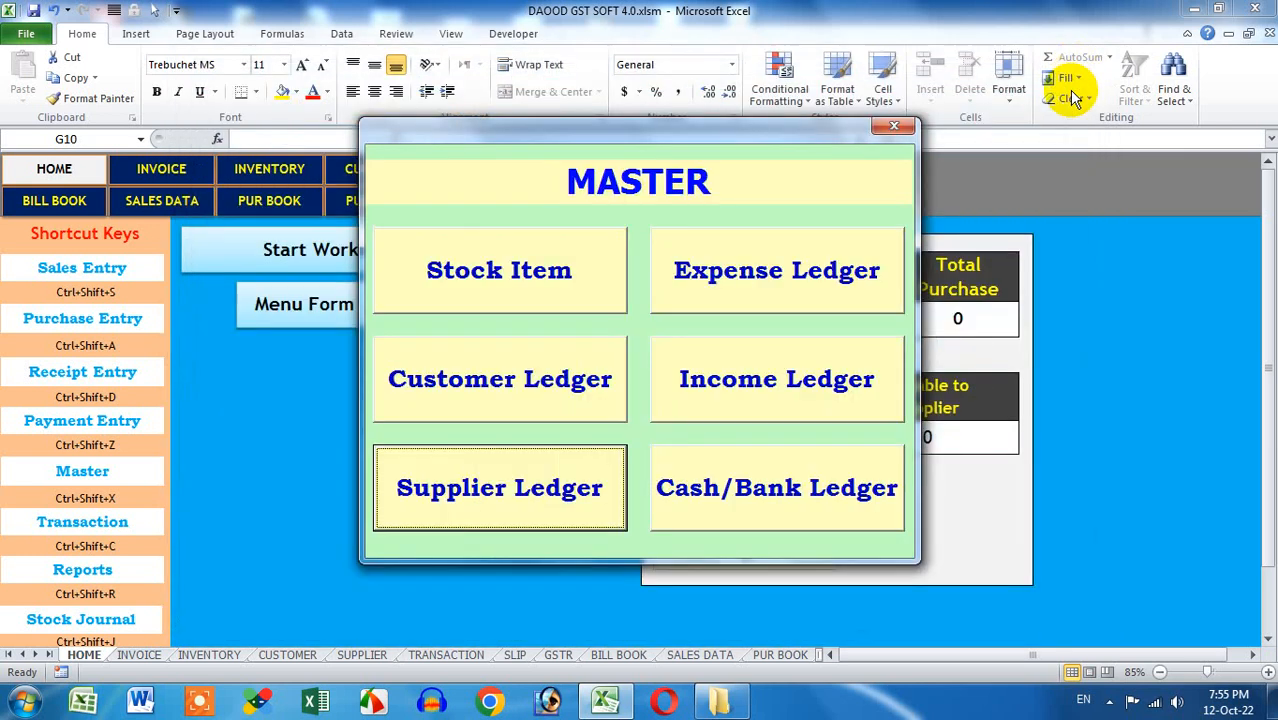
click(856, 266)
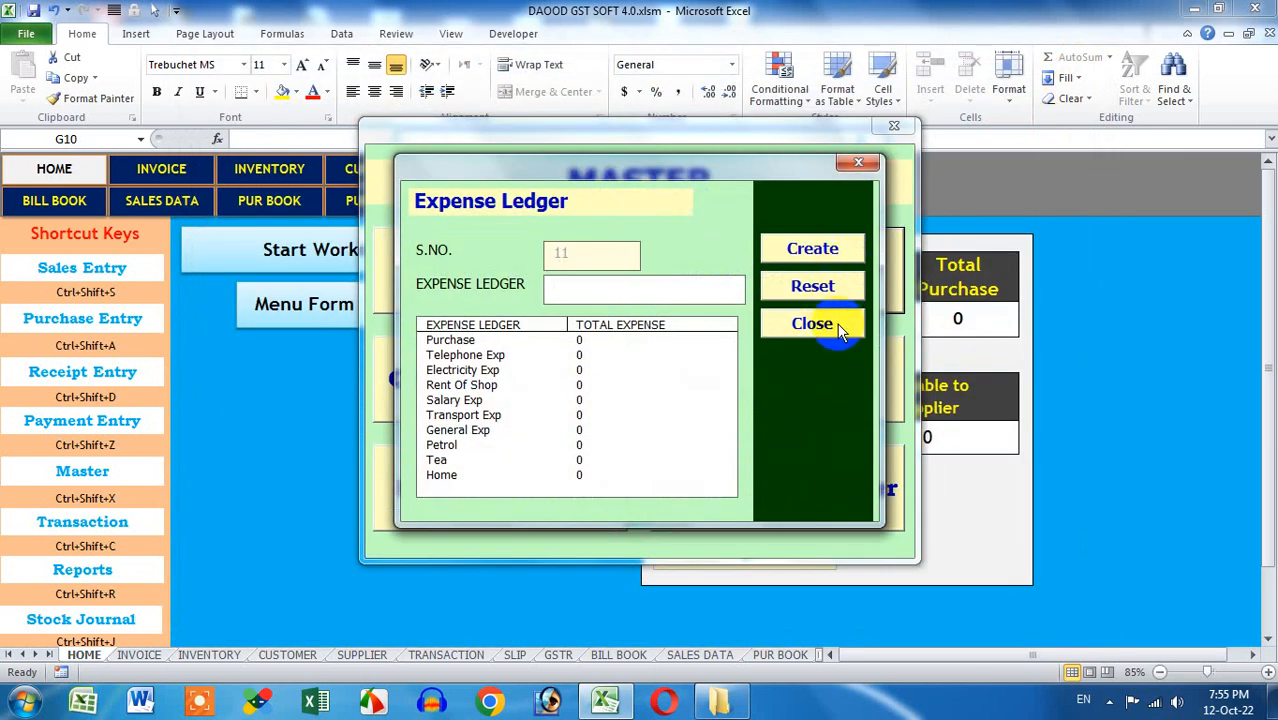
click(826, 322)
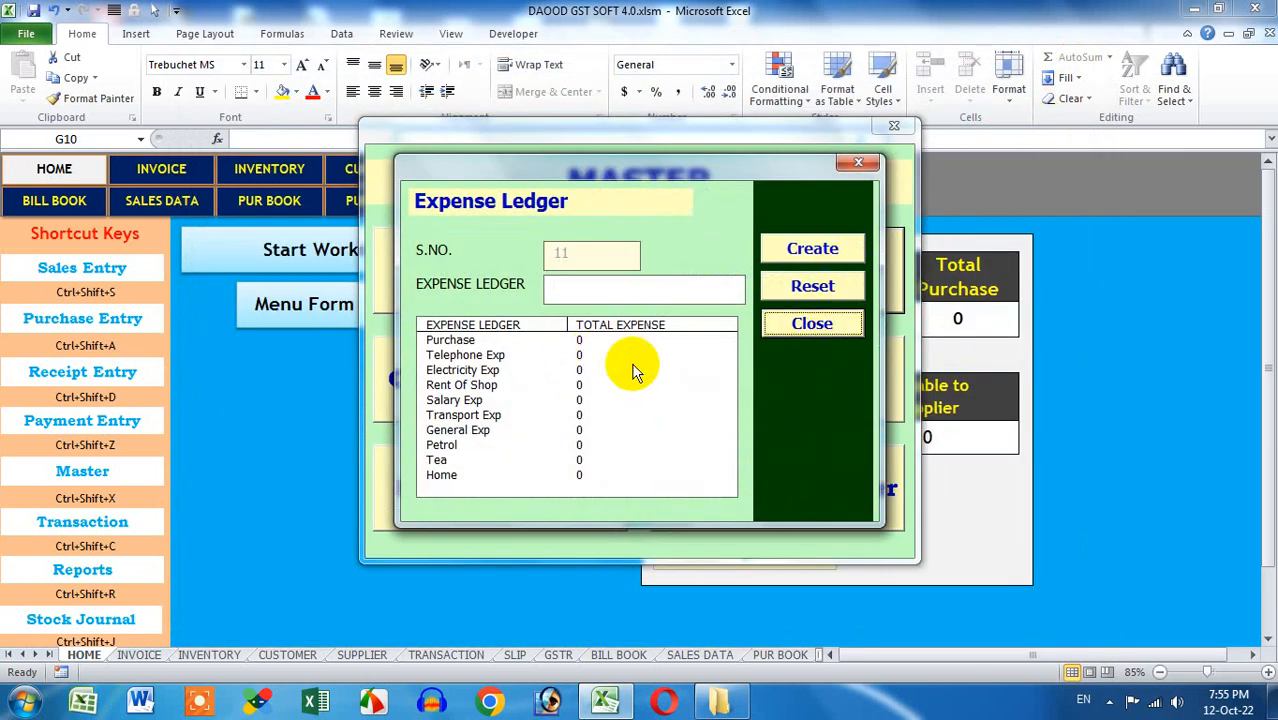
click(806, 322)
click(785, 383)
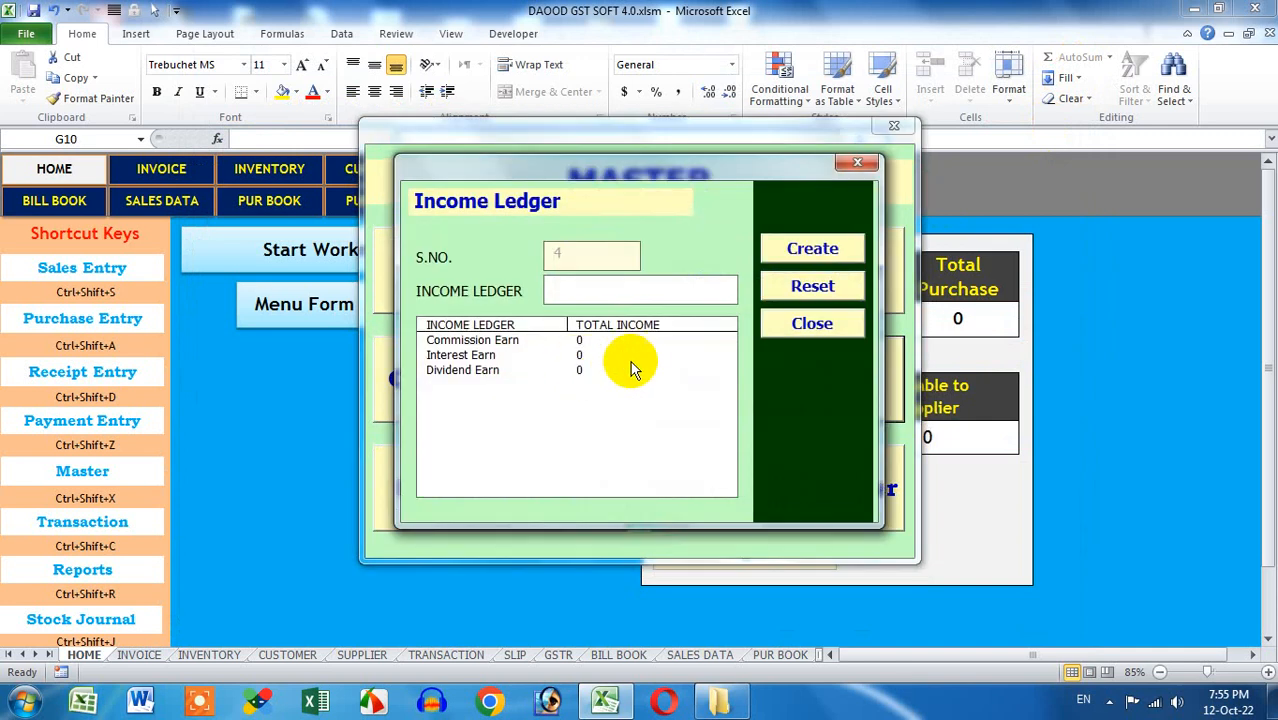
click(827, 326)
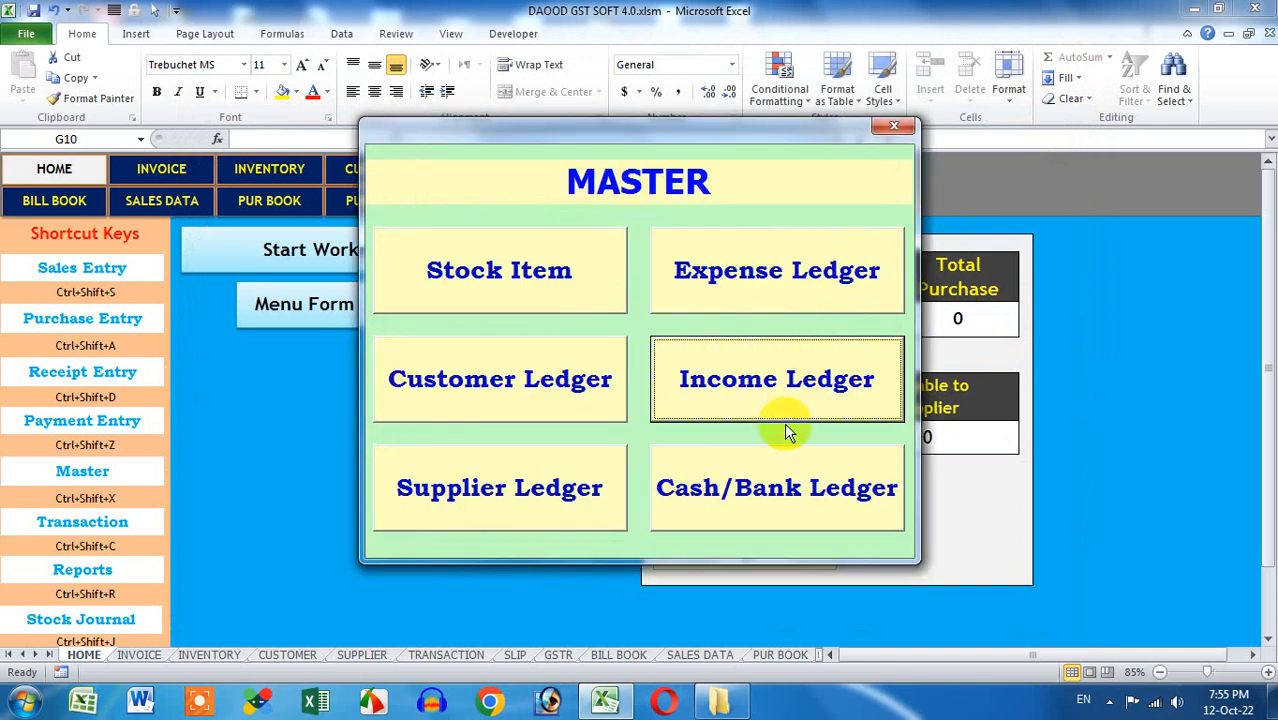
click(777, 491)
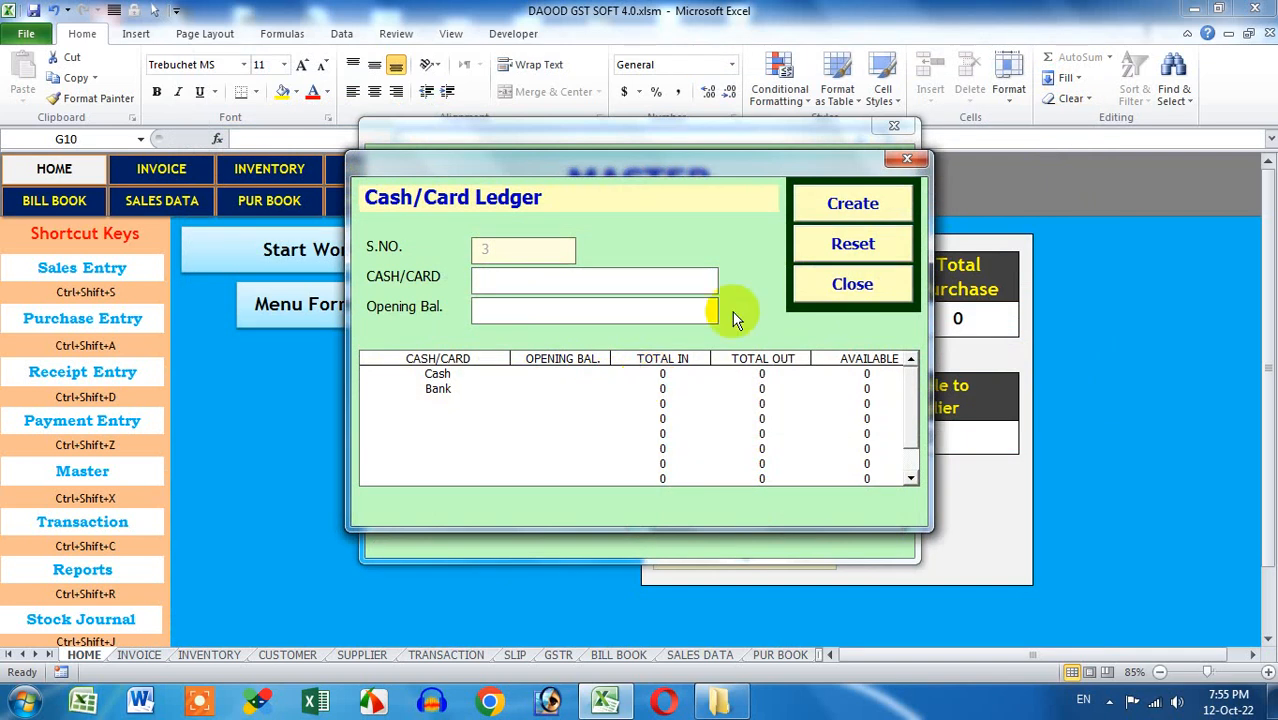
click(852, 285)
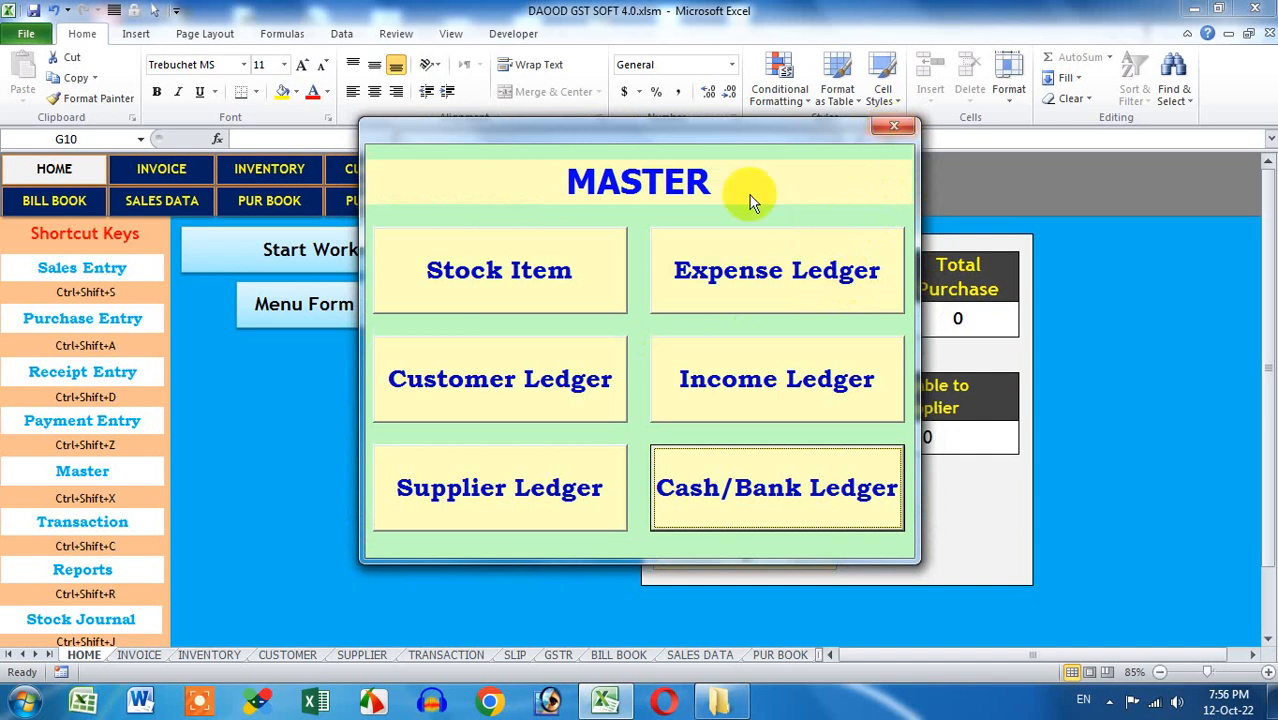
Enter stock item APPLE with HSN 203040, 5% tax rate and unit KG
click(570, 275)
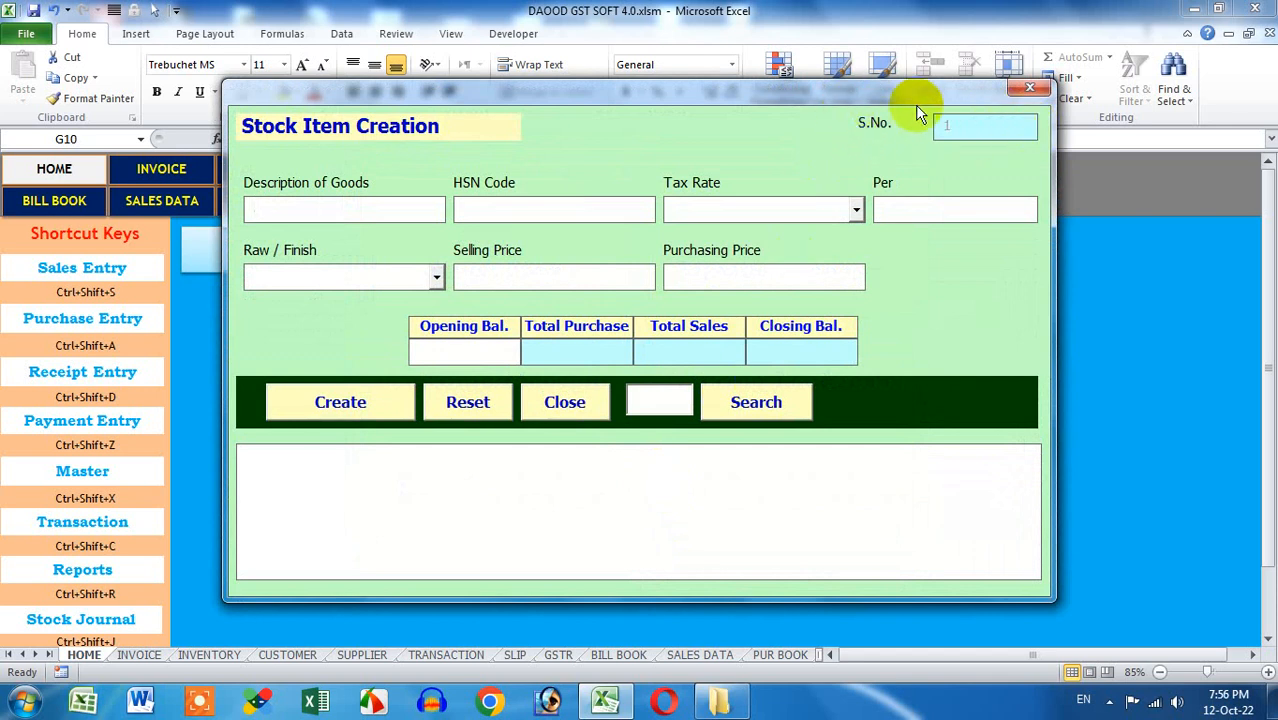
click(414, 210)
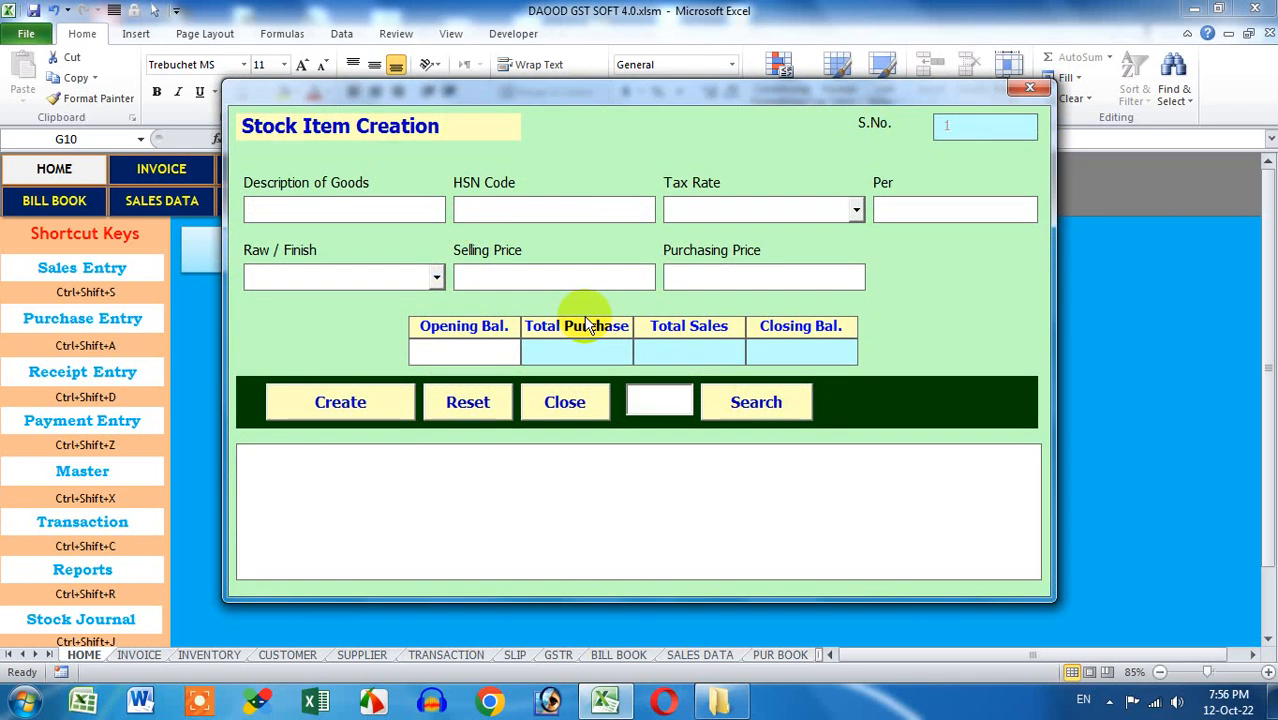
text(APPLE)
click(576, 214)
text(203040)
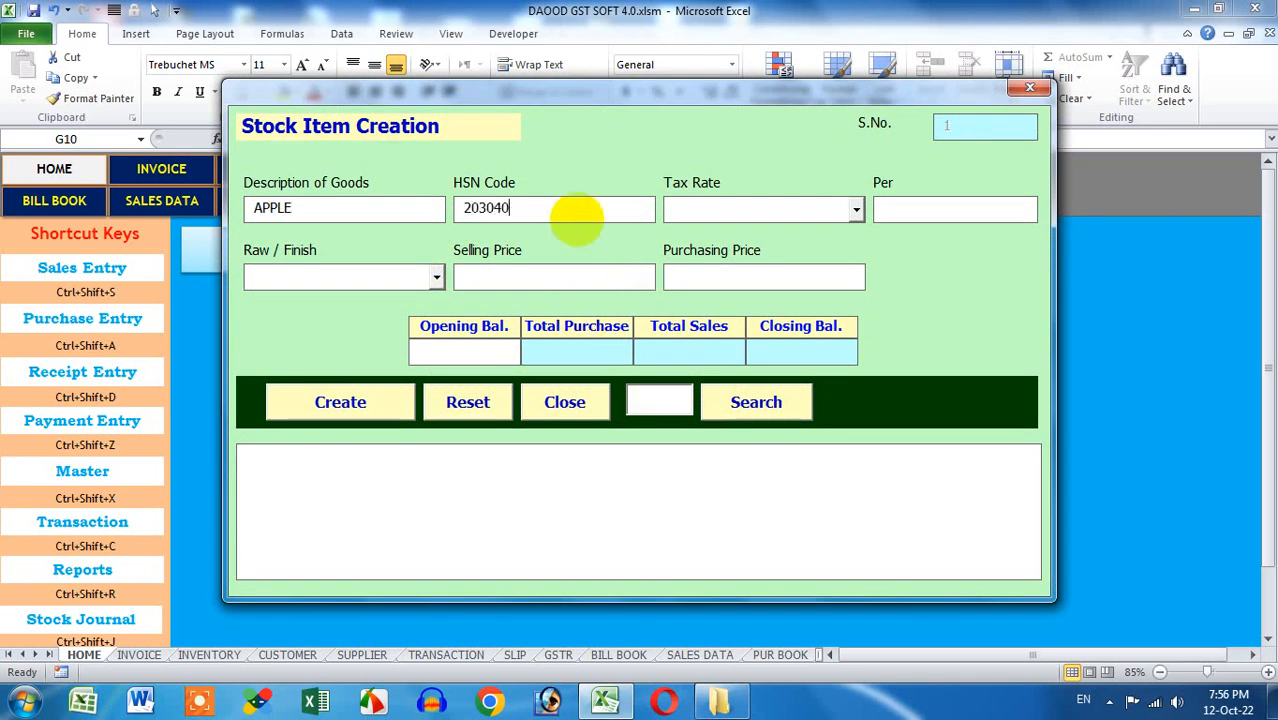
click(824, 208)
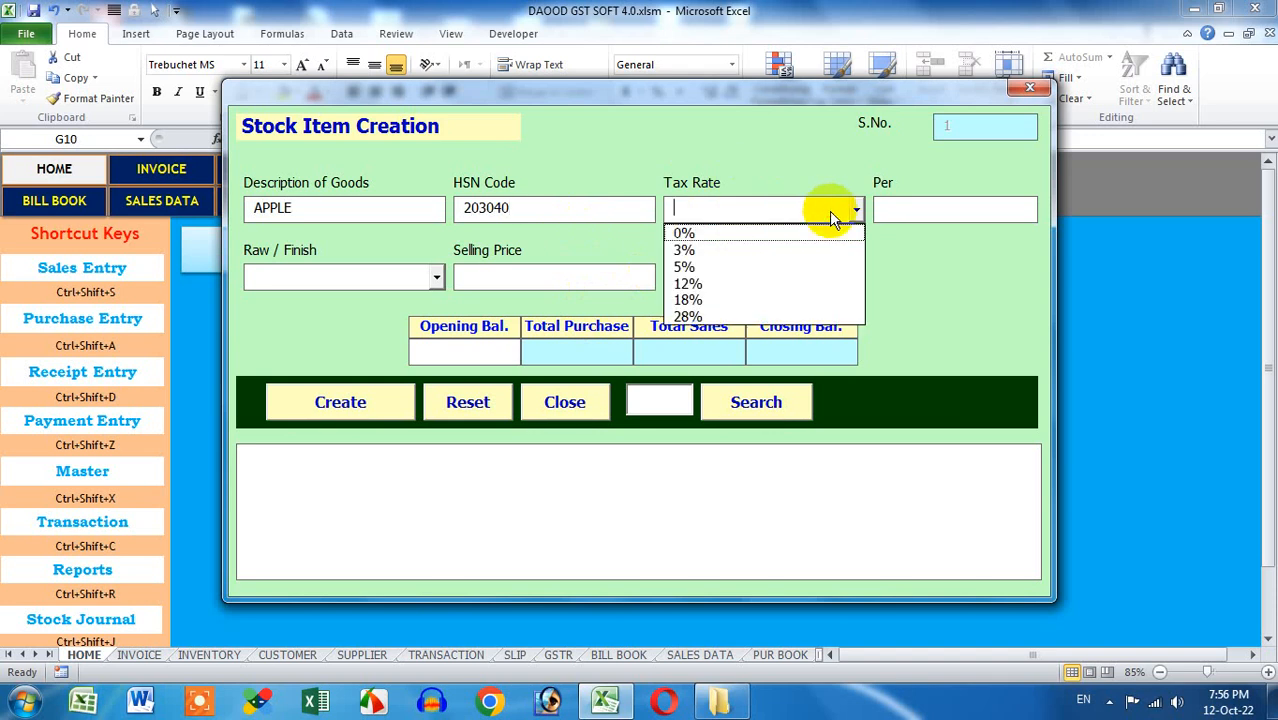
click(790, 268)
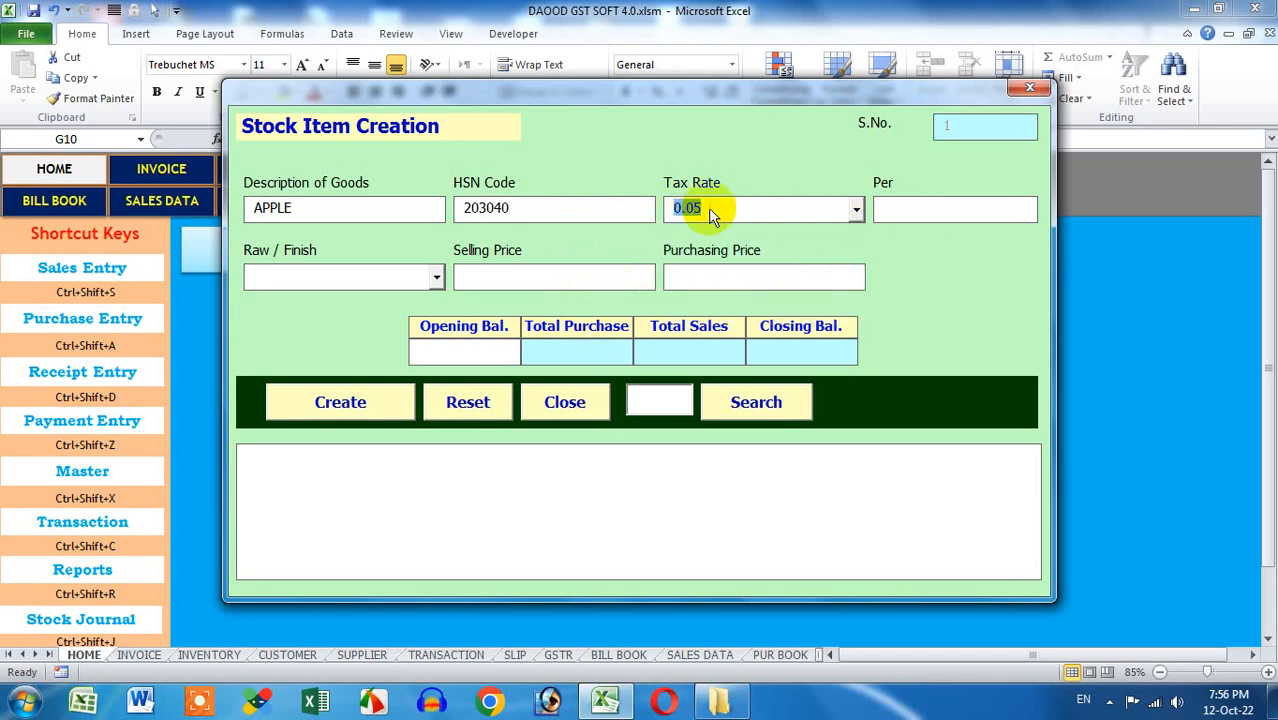
click(897, 207)
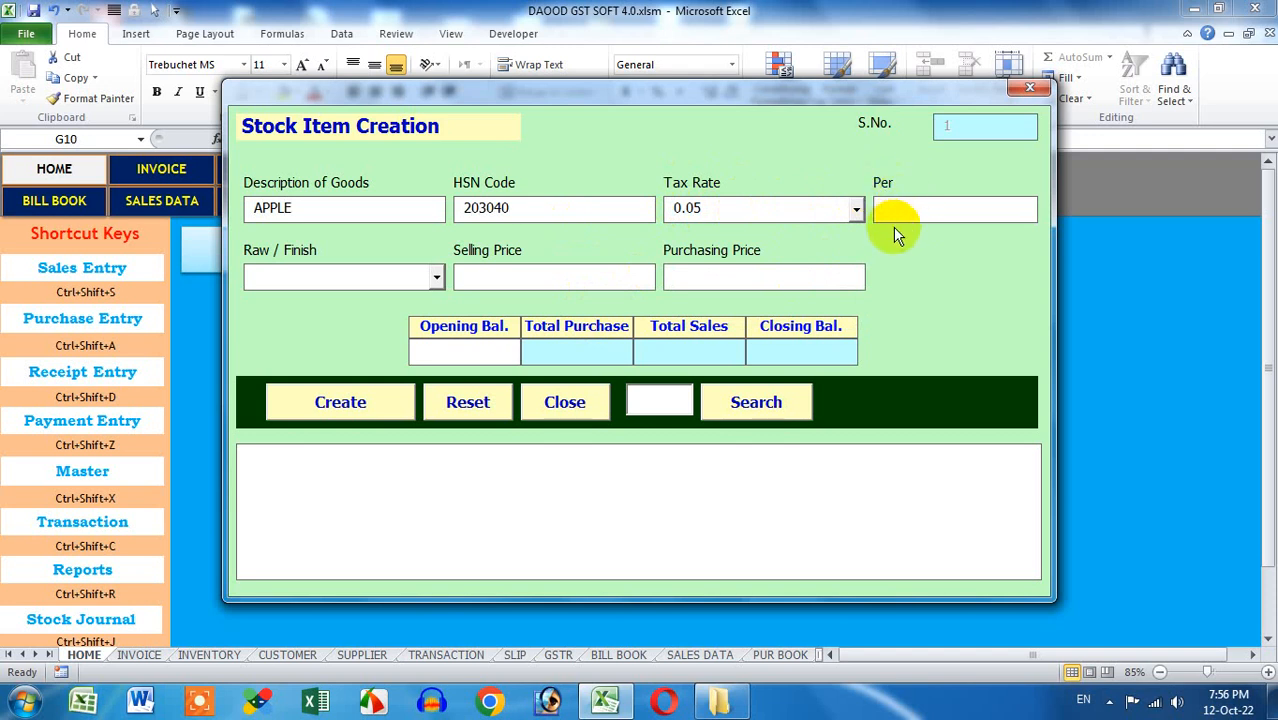
text(KG.)
Mark APPLE as FINISH with selling price 100, purchase price 80, opening balance 100, and create it
click(435, 278)
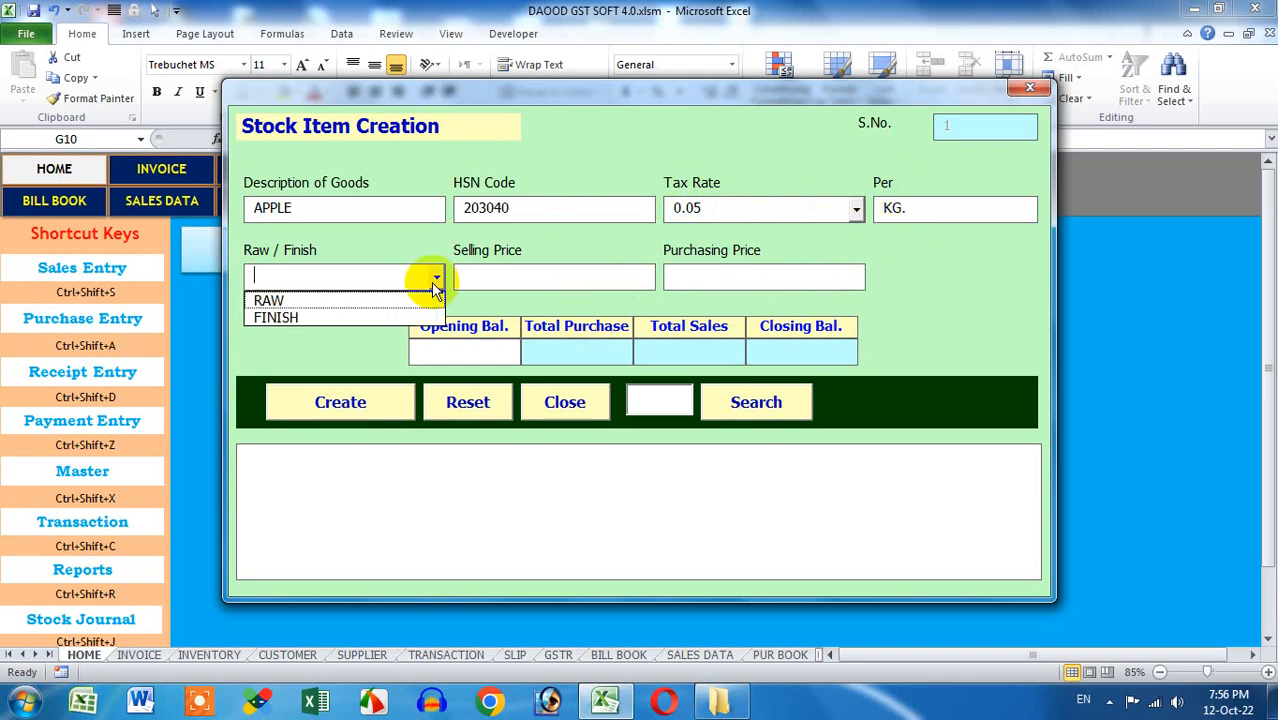
click(378, 319)
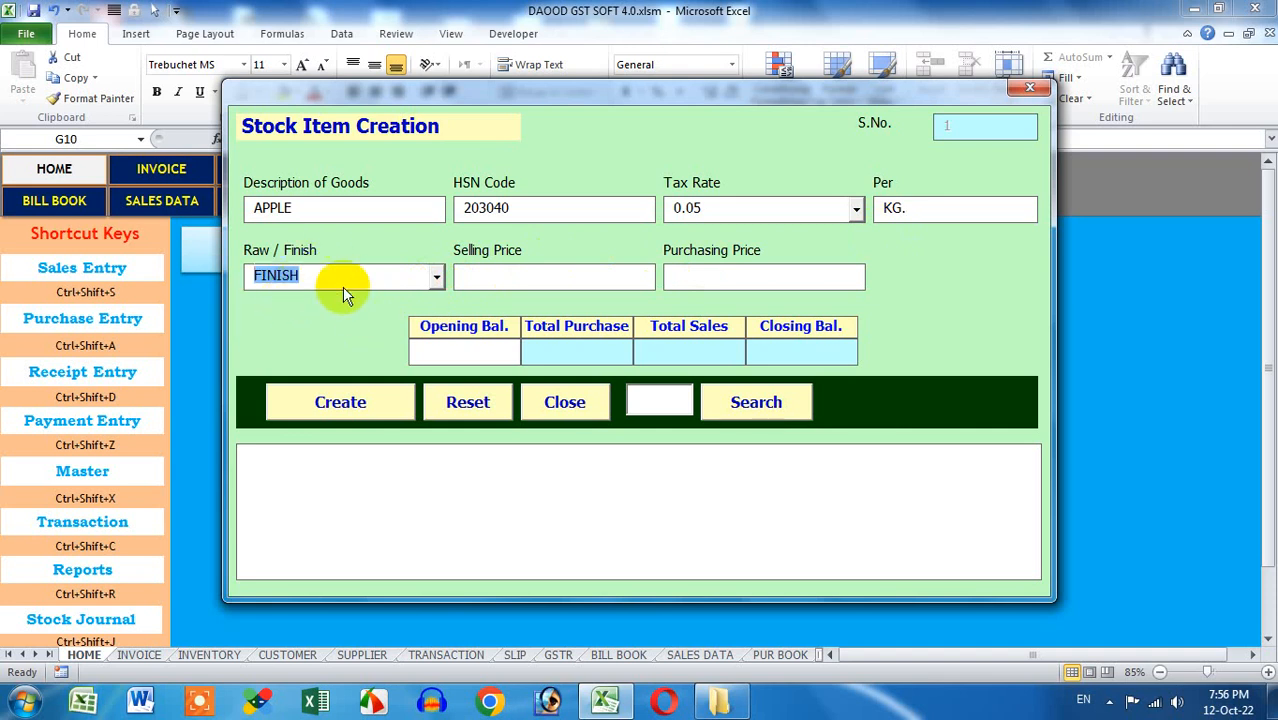
click(497, 278)
text(100)
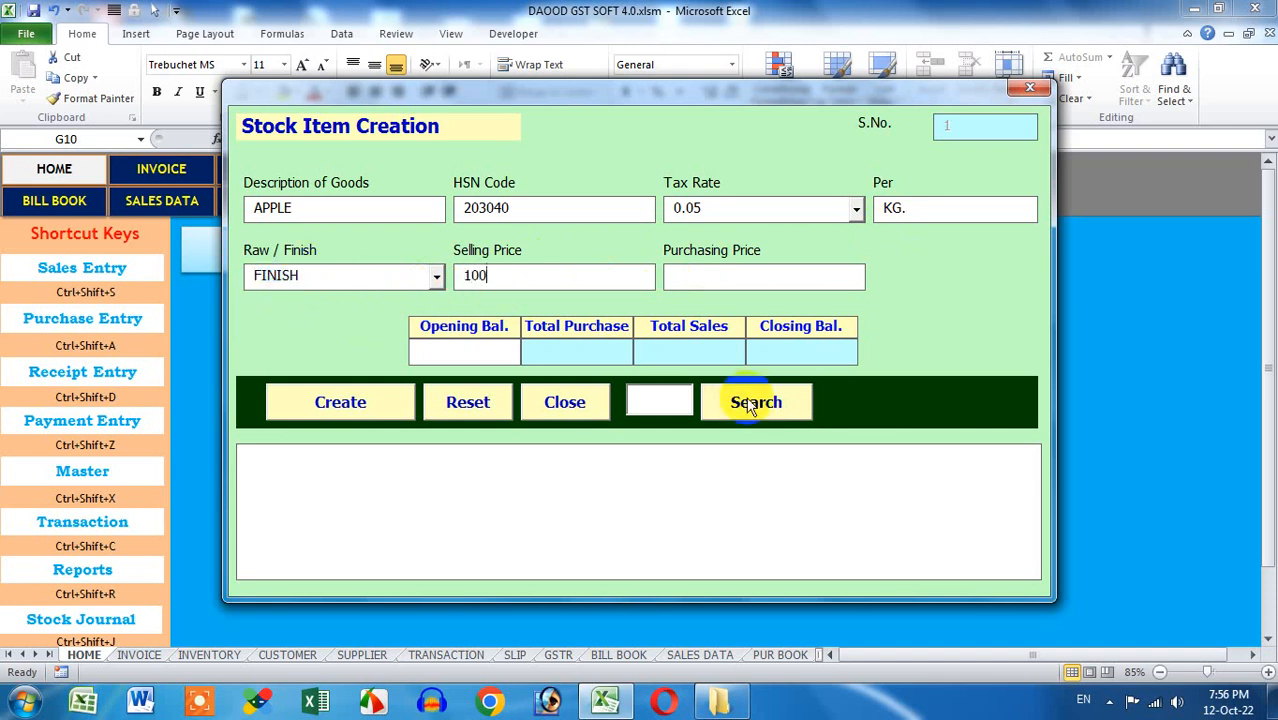
click(764, 279)
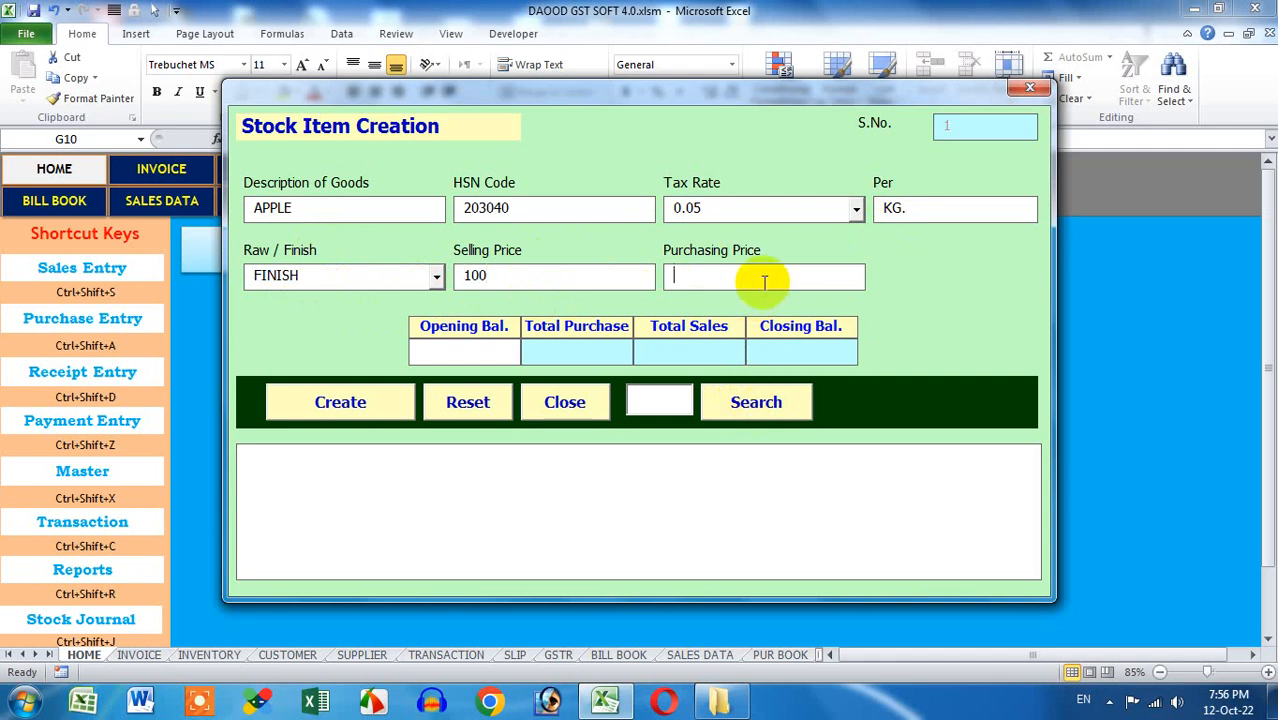
text(80)
click(439, 356)
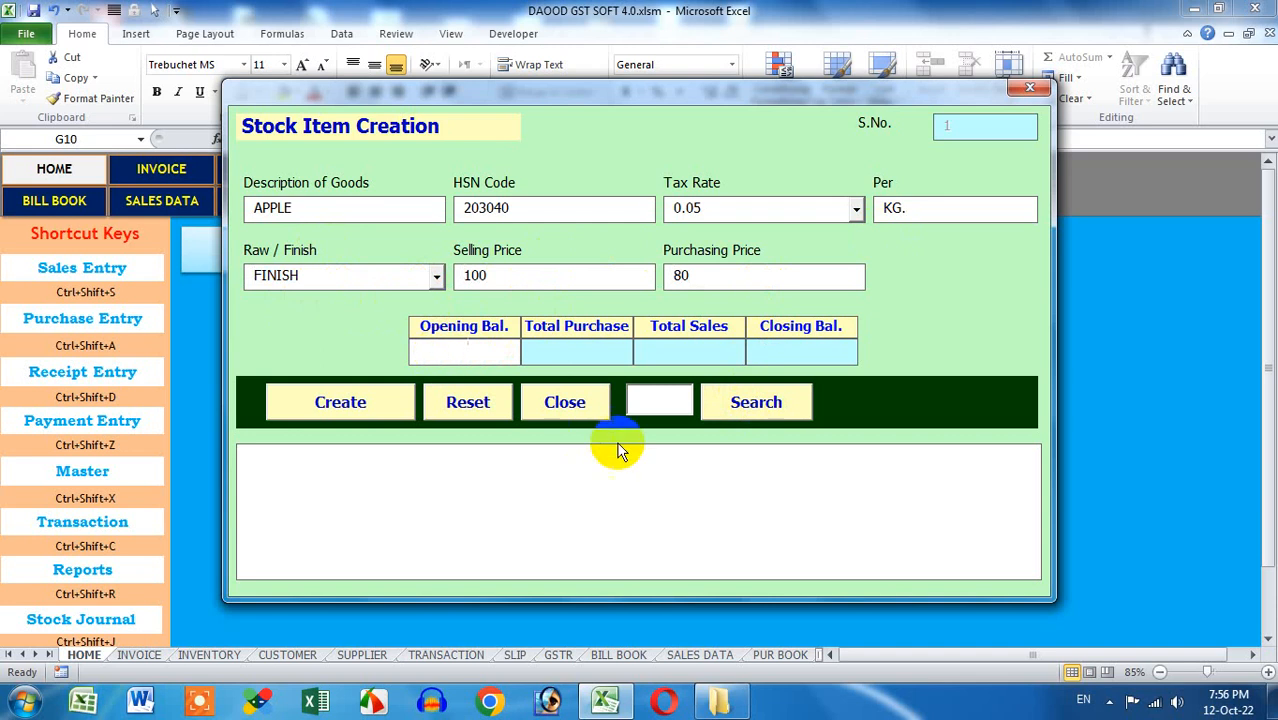
text(100)
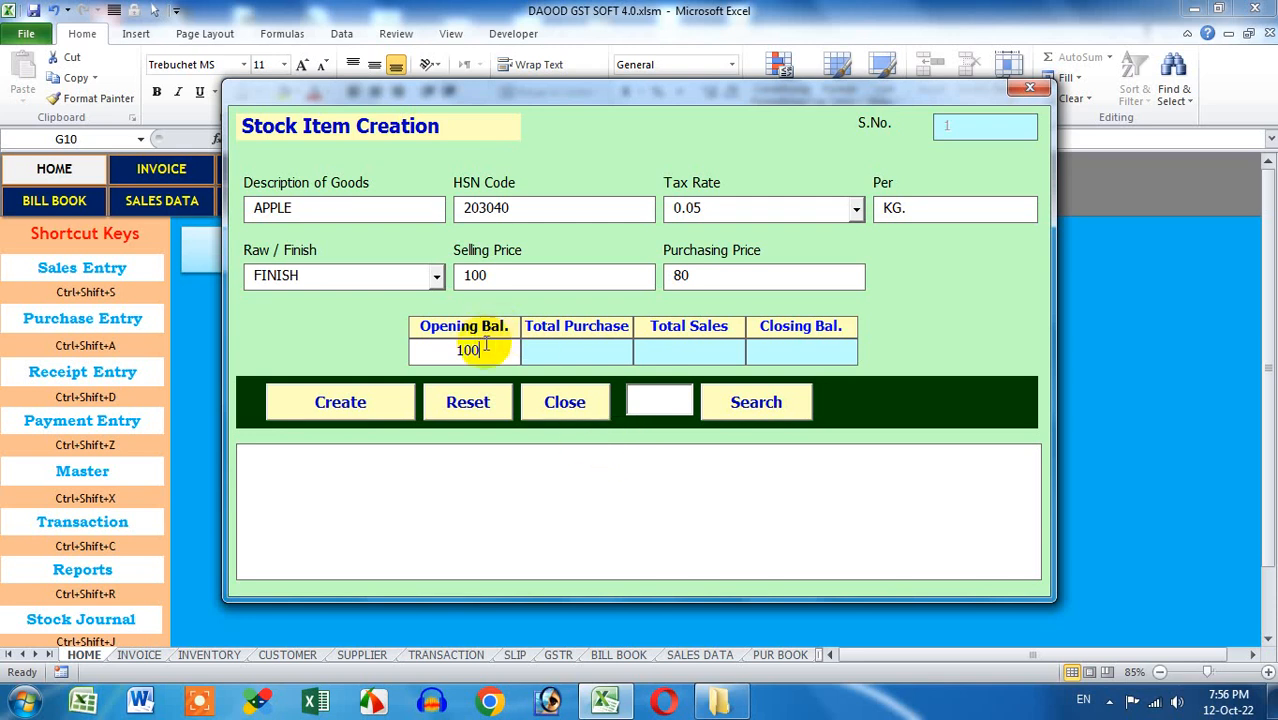
drag(478, 348, 397, 344)
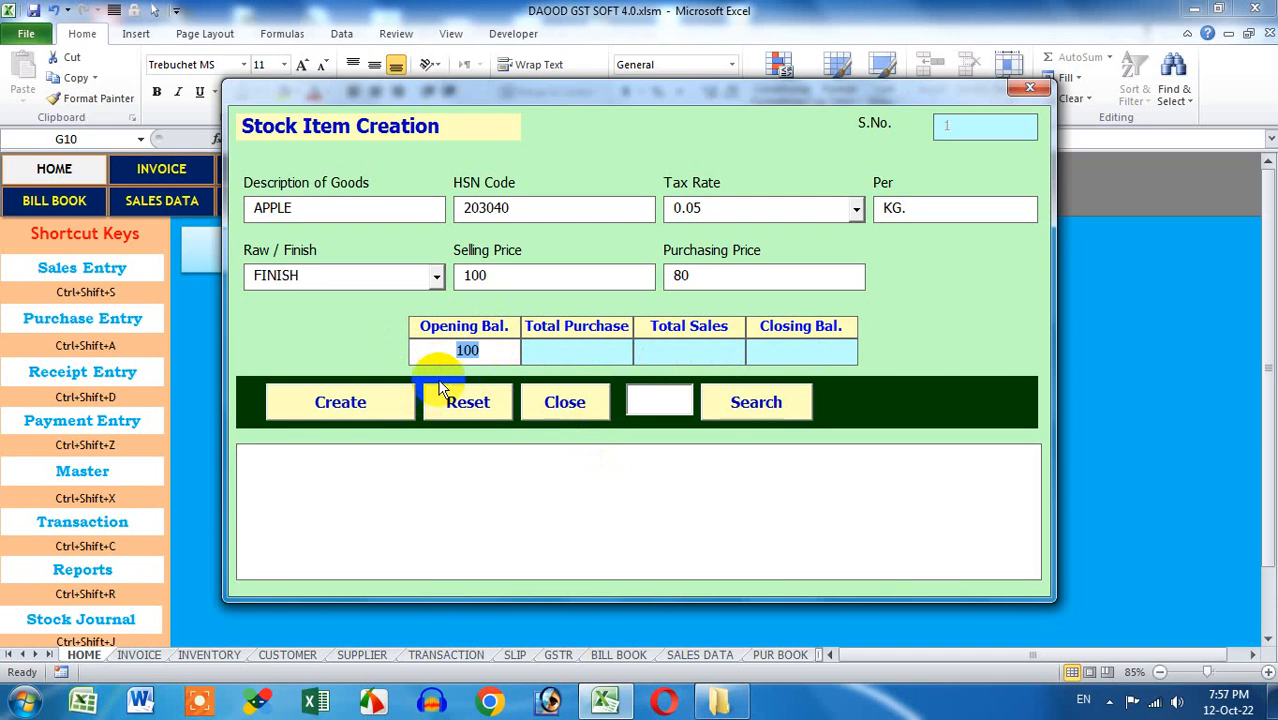
click(386, 412)
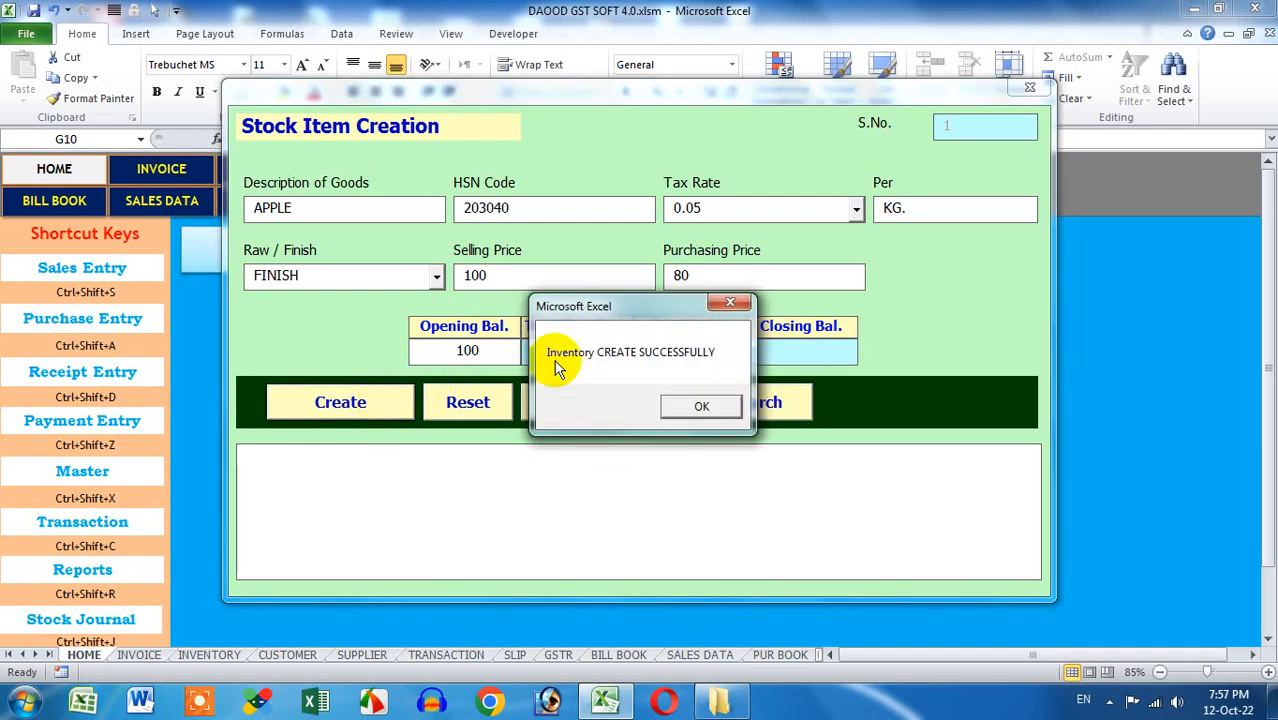
Acknowledge APPLE's creation, select it in the item list, and close the form
click(705, 407)
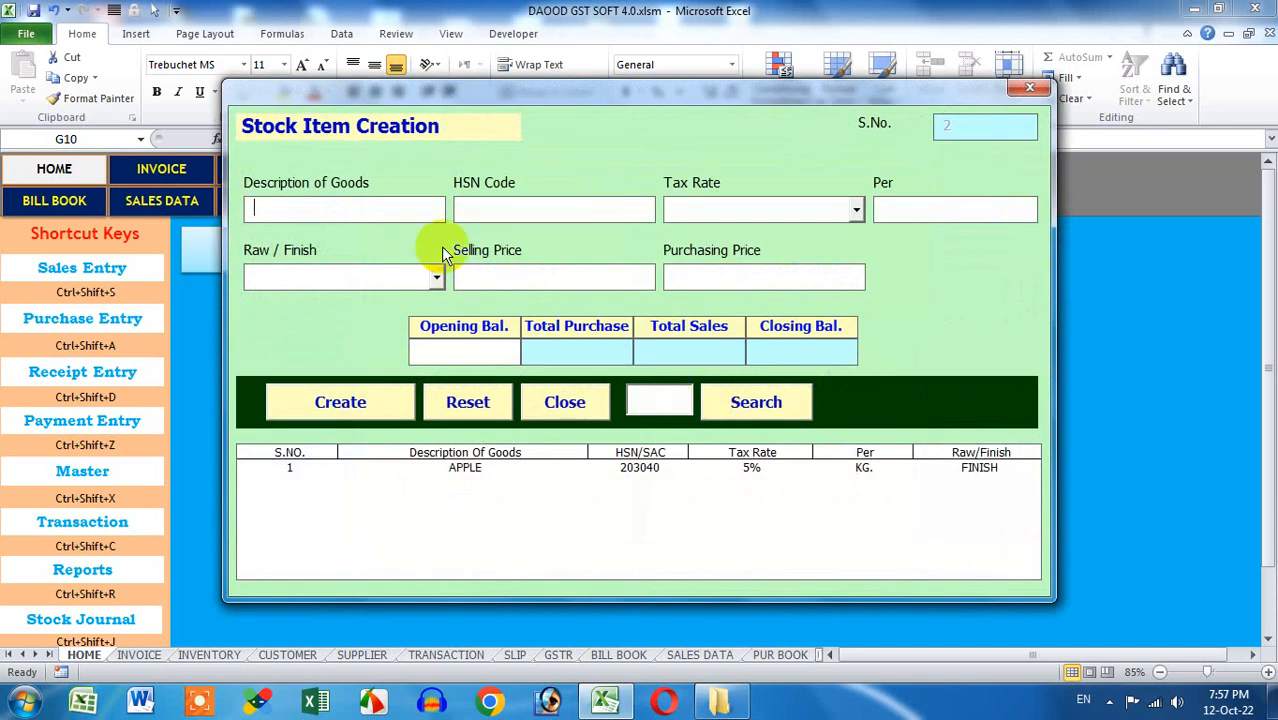
click(280, 468)
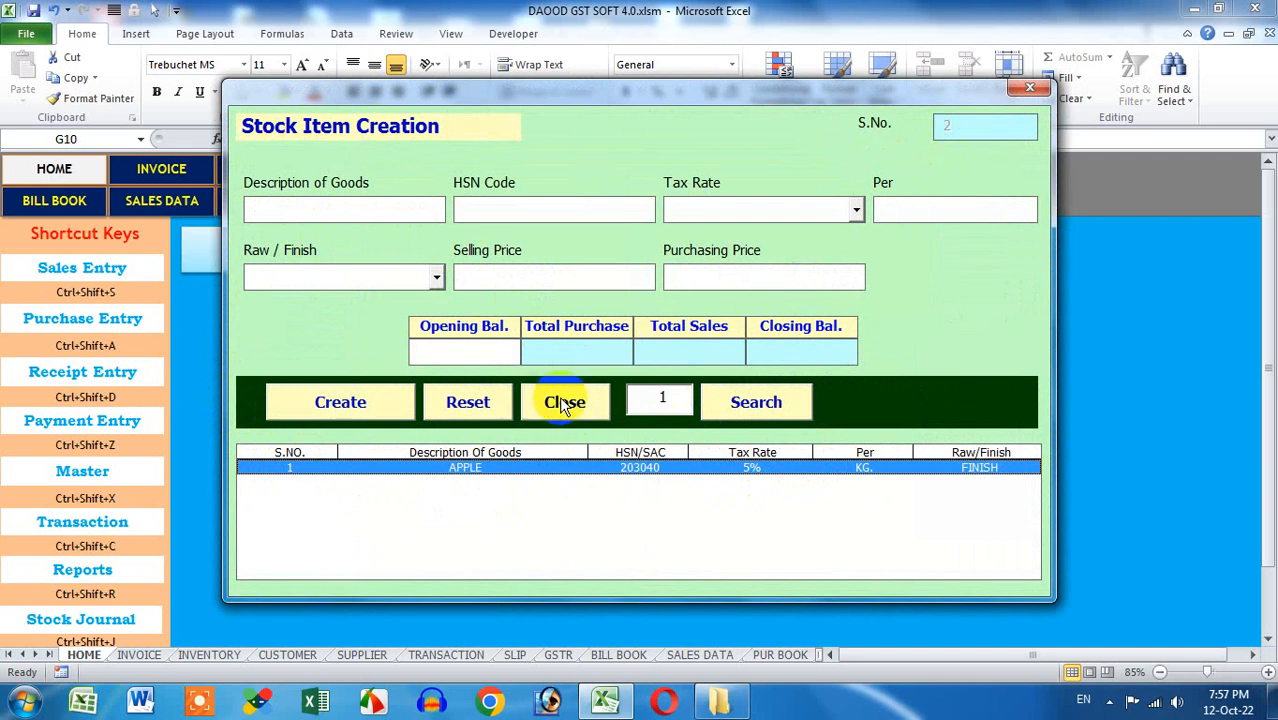
click(592, 405)
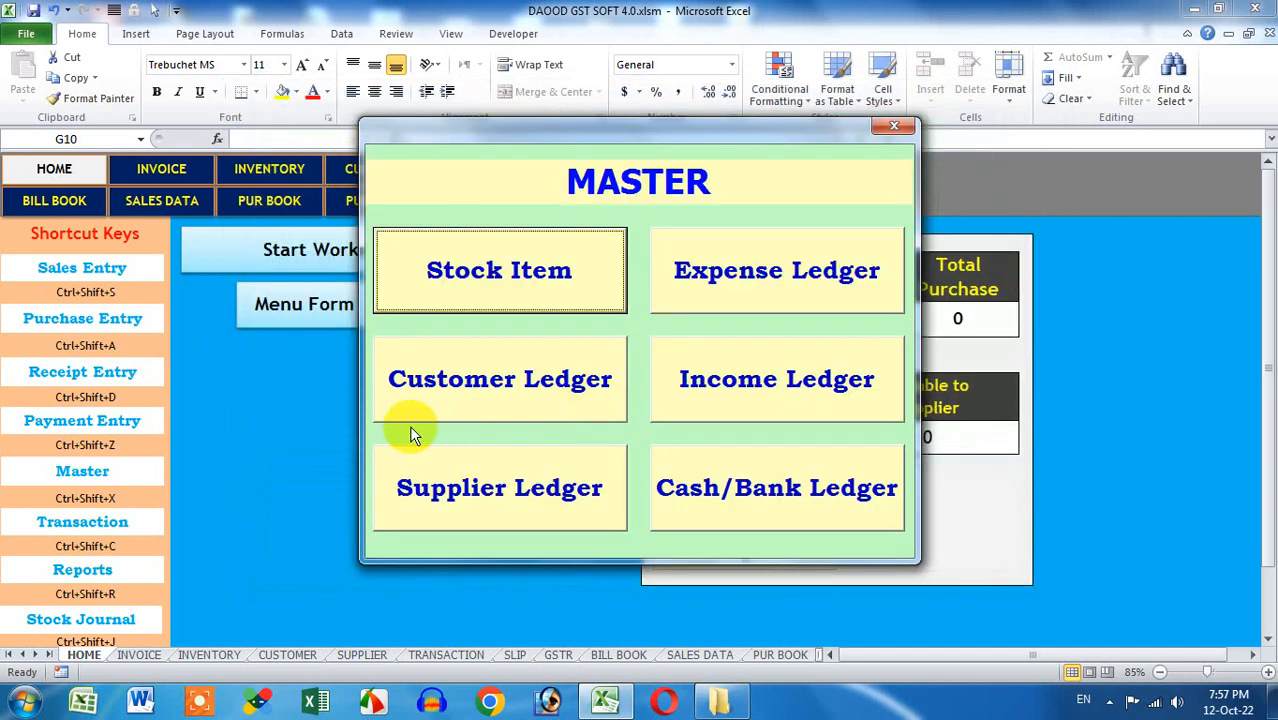
Reopen a blank Stock Item Creation form and confirm an empty item cannot be created
click(522, 298)
click(542, 403)
click(535, 275)
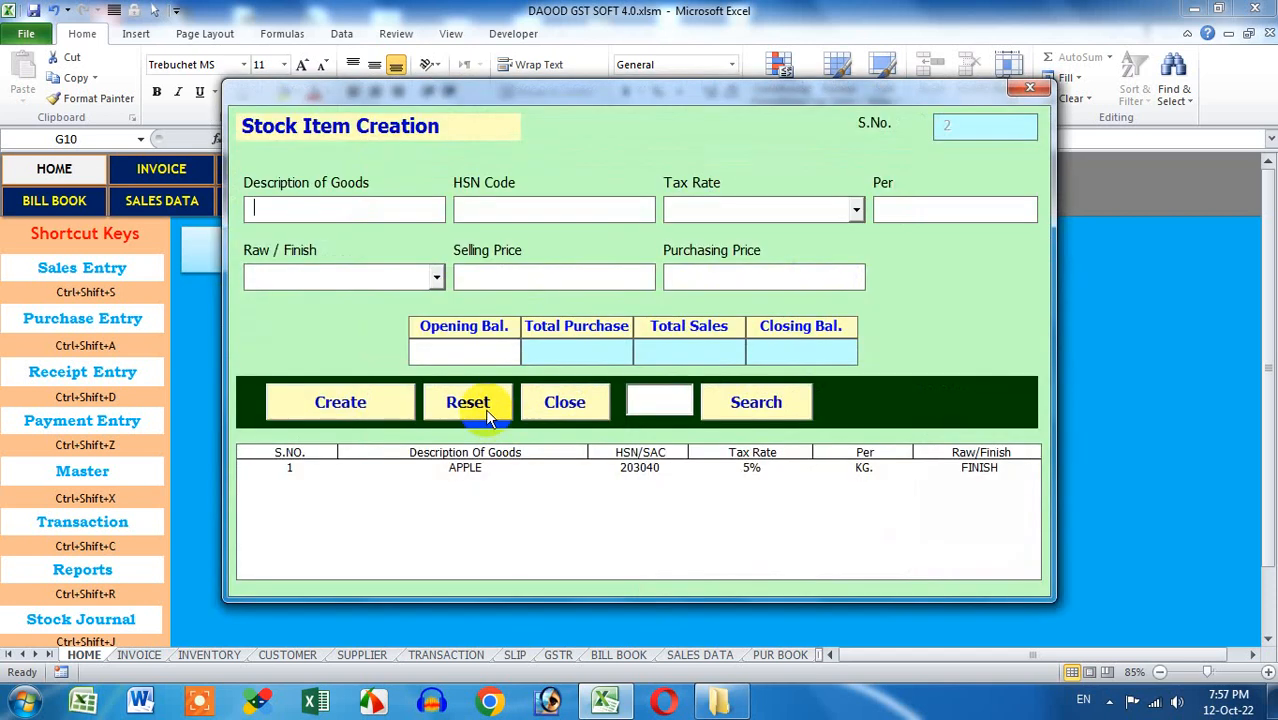
click(487, 412)
click(487, 412)
click(388, 412)
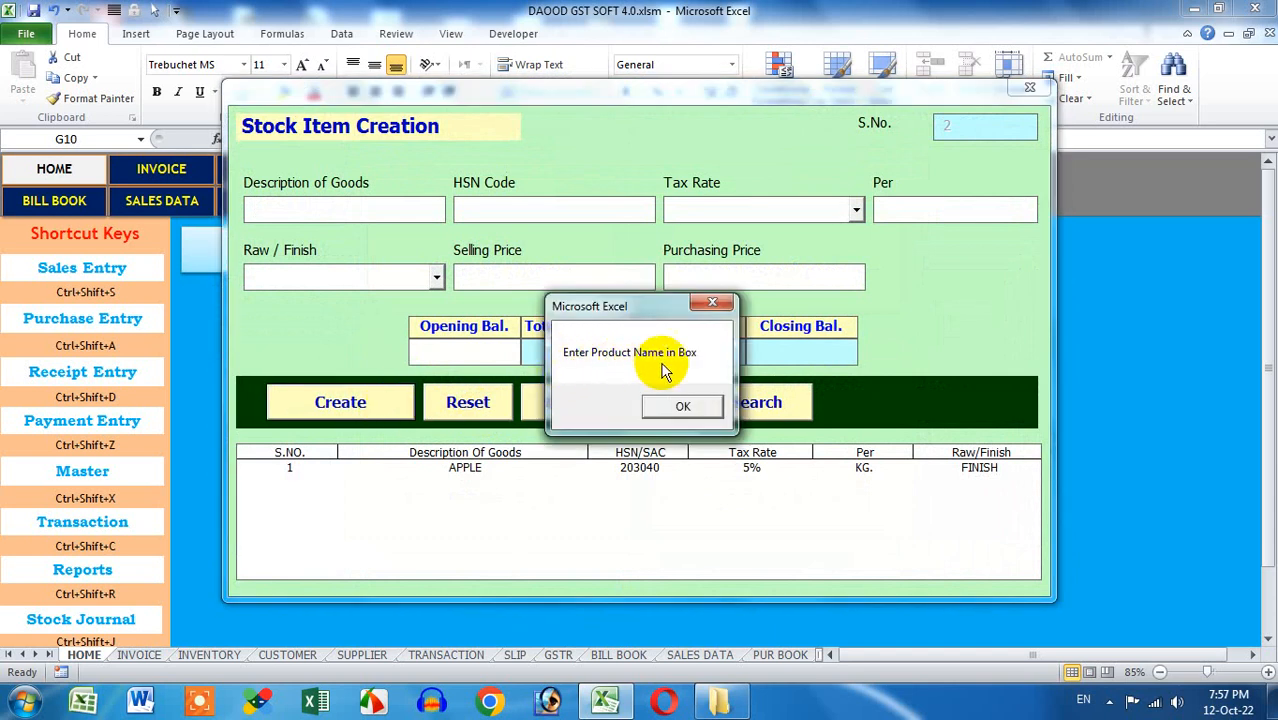
click(679, 404)
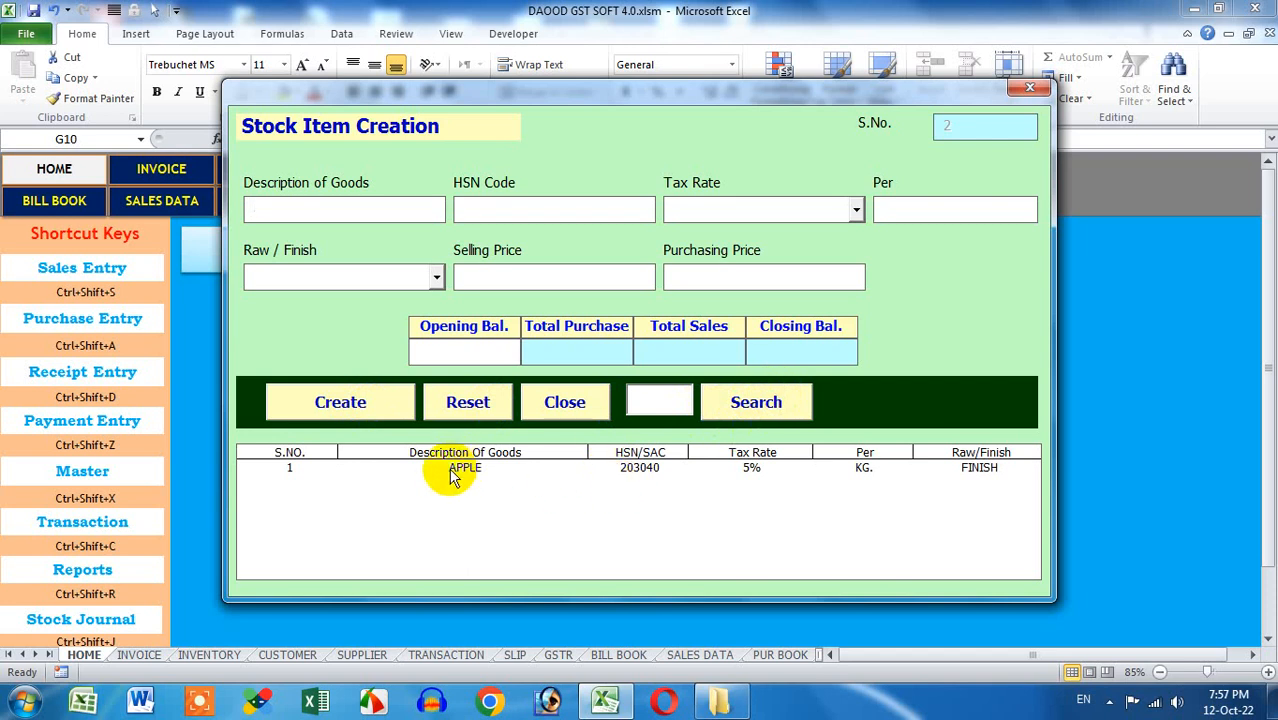
Load APPLE, change its tax rate to 12%, update it, and search it again
click(766, 470)
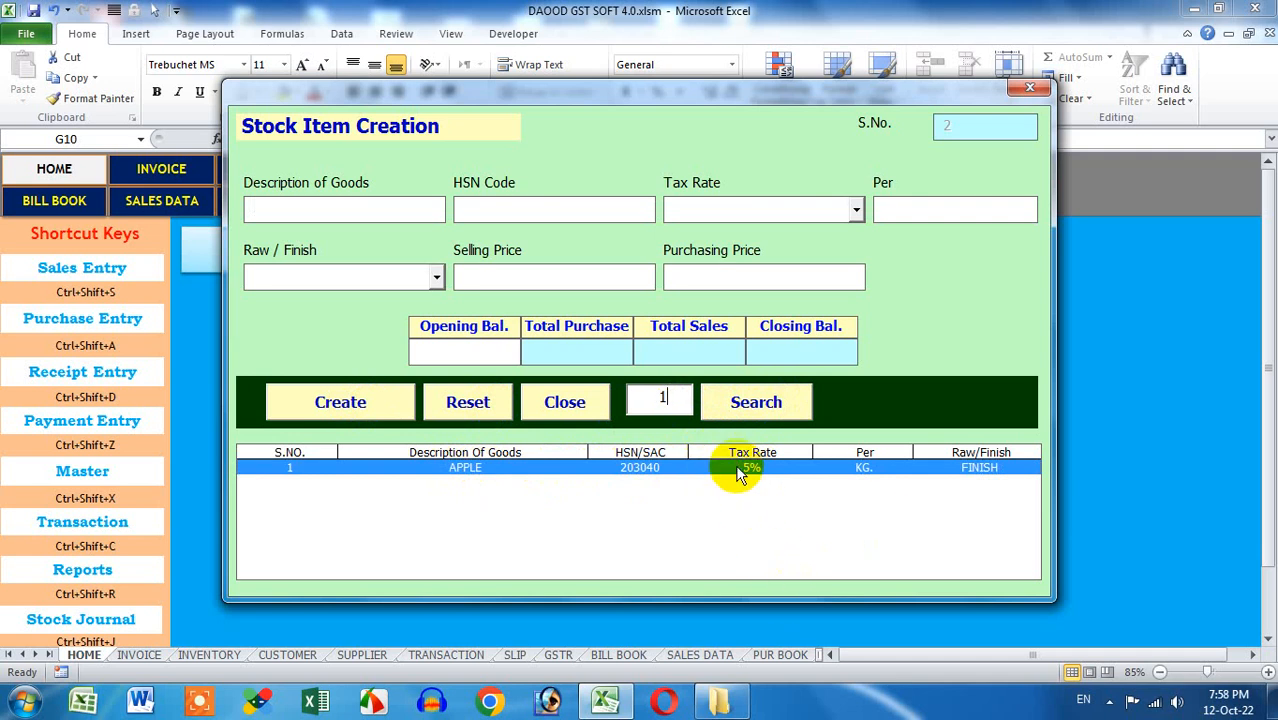
click(754, 410)
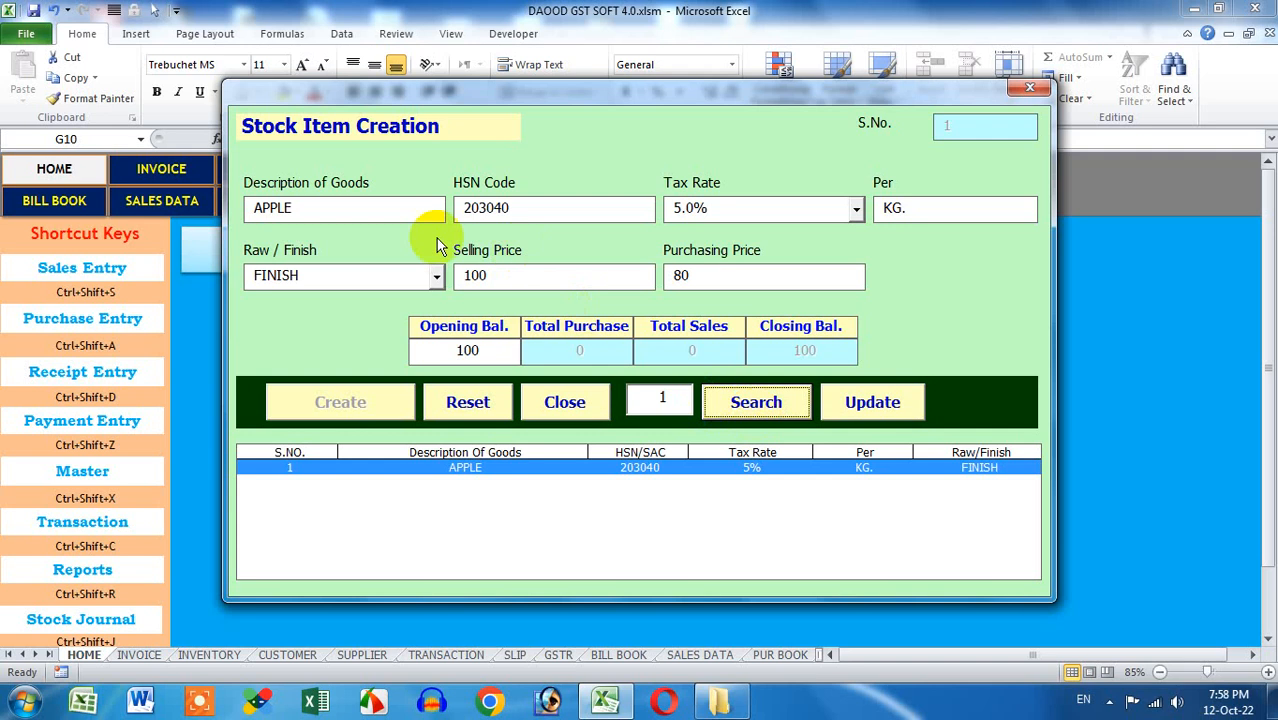
click(857, 210)
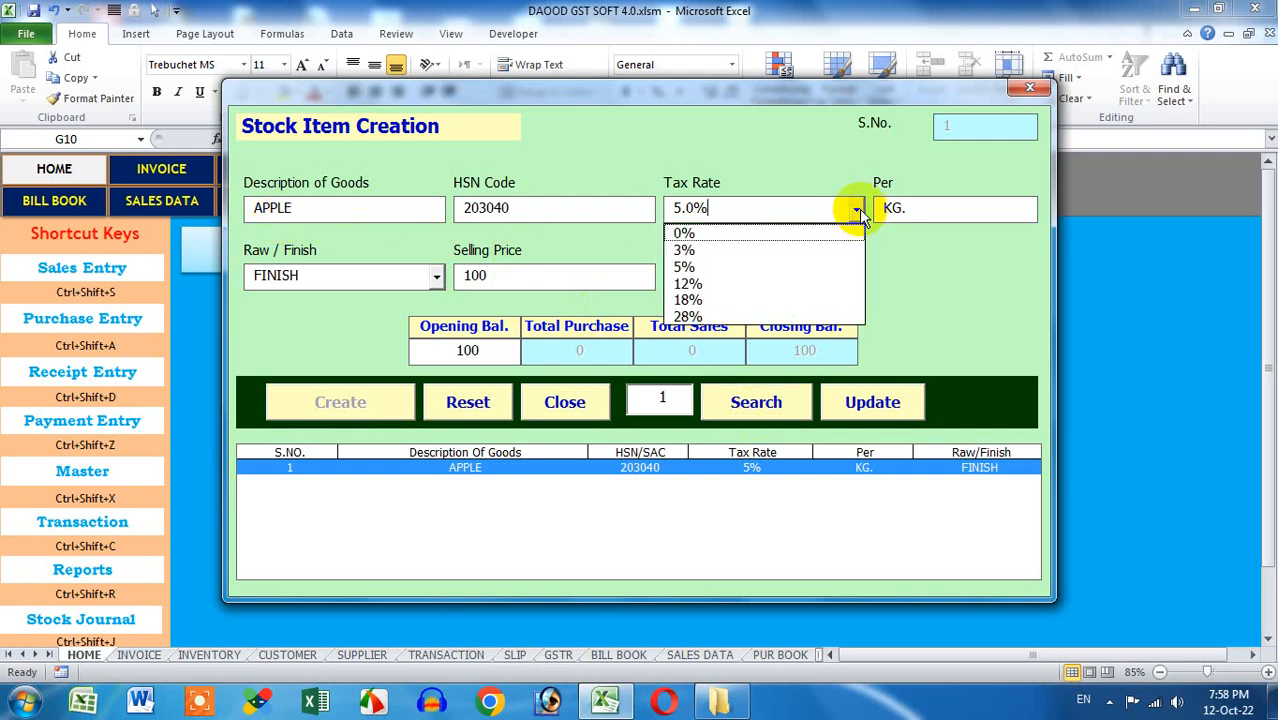
click(811, 283)
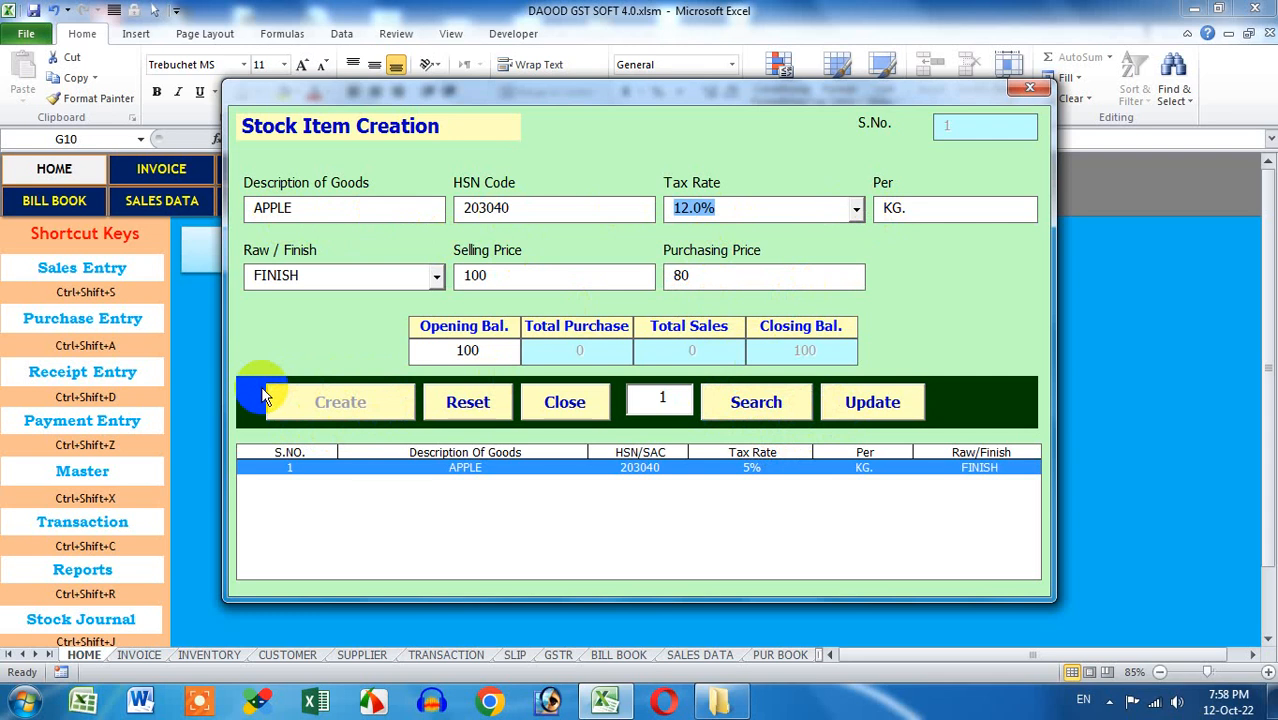
click(905, 408)
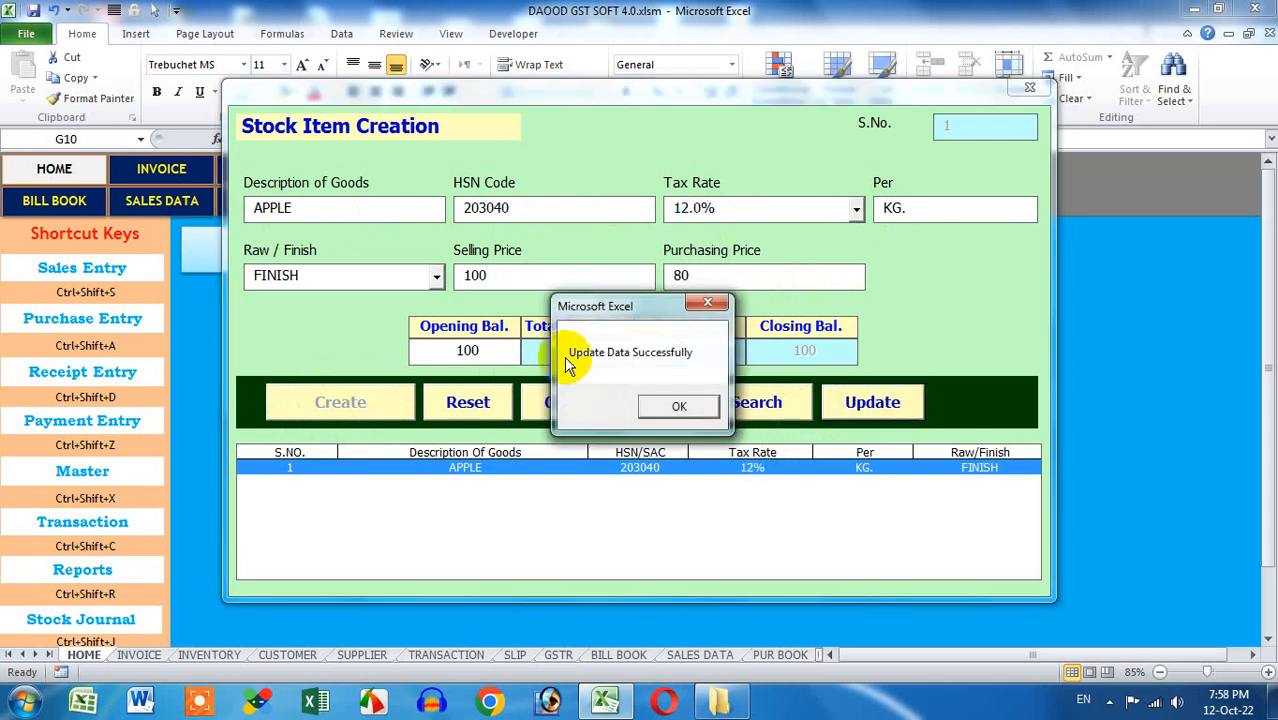
click(697, 405)
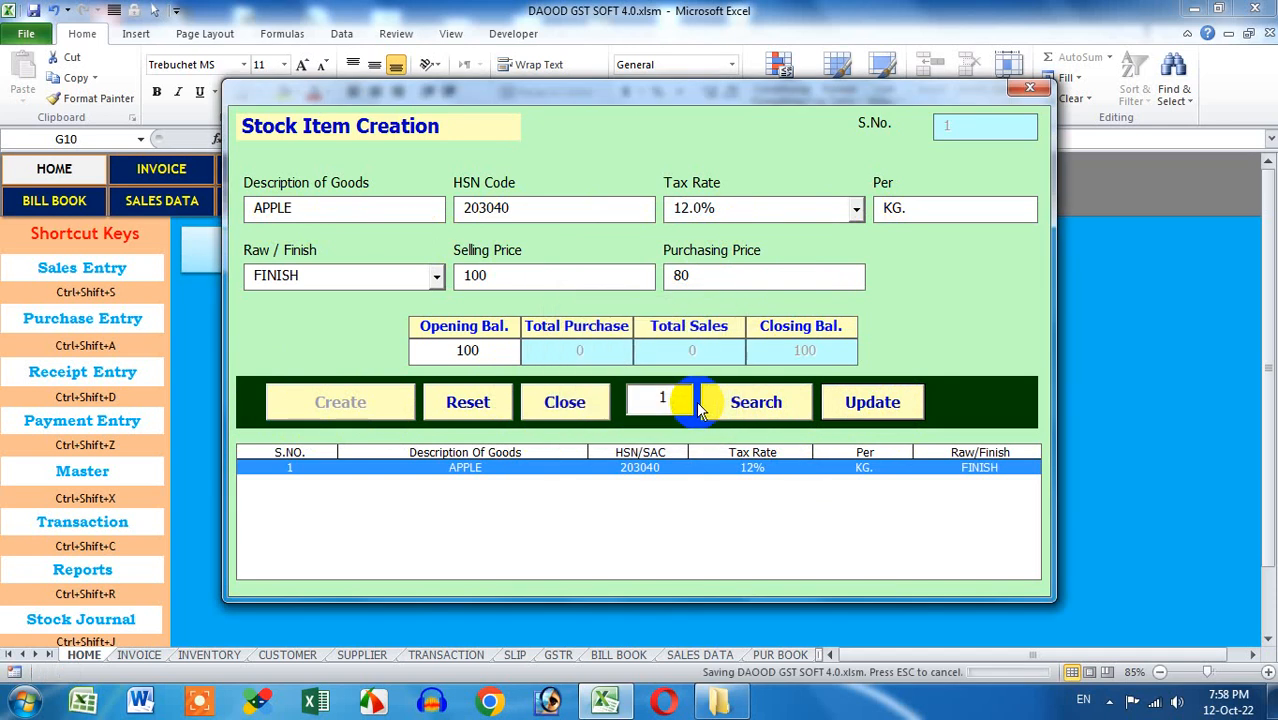
click(666, 470)
click(756, 405)
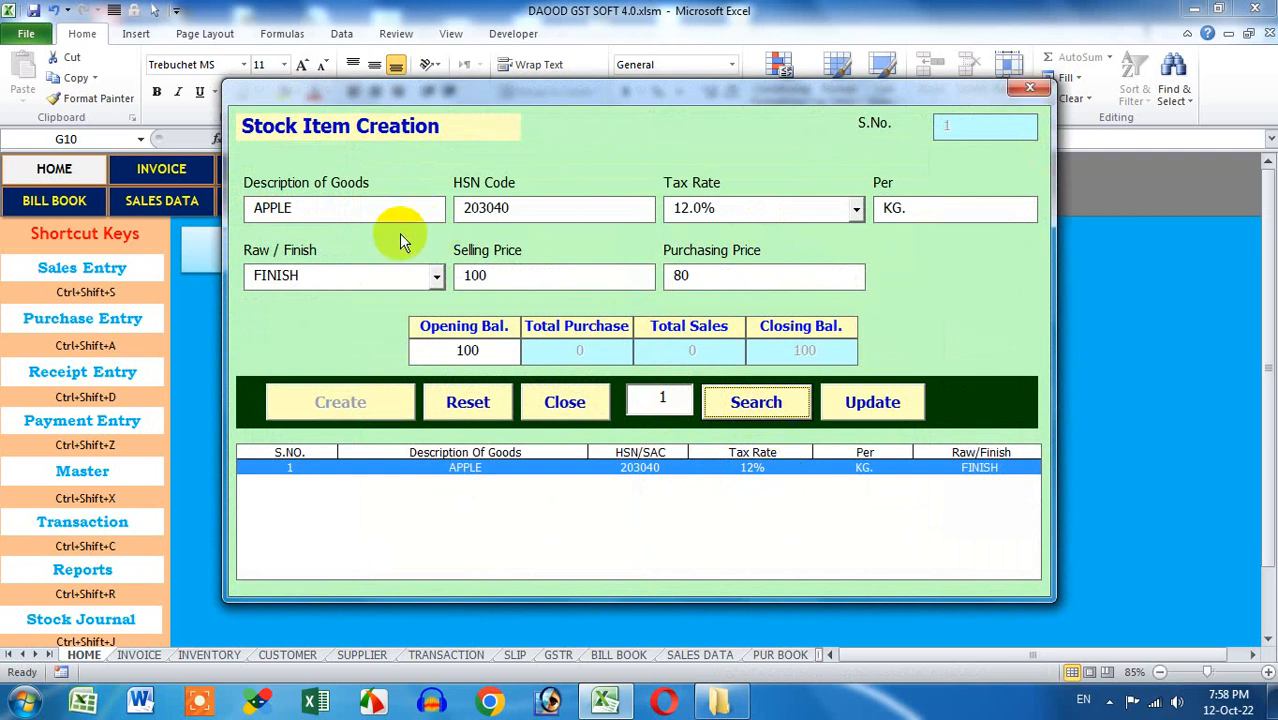
Rename the APPLE stock item to APPLE-A1 and update it
click(354, 212)
text(-)
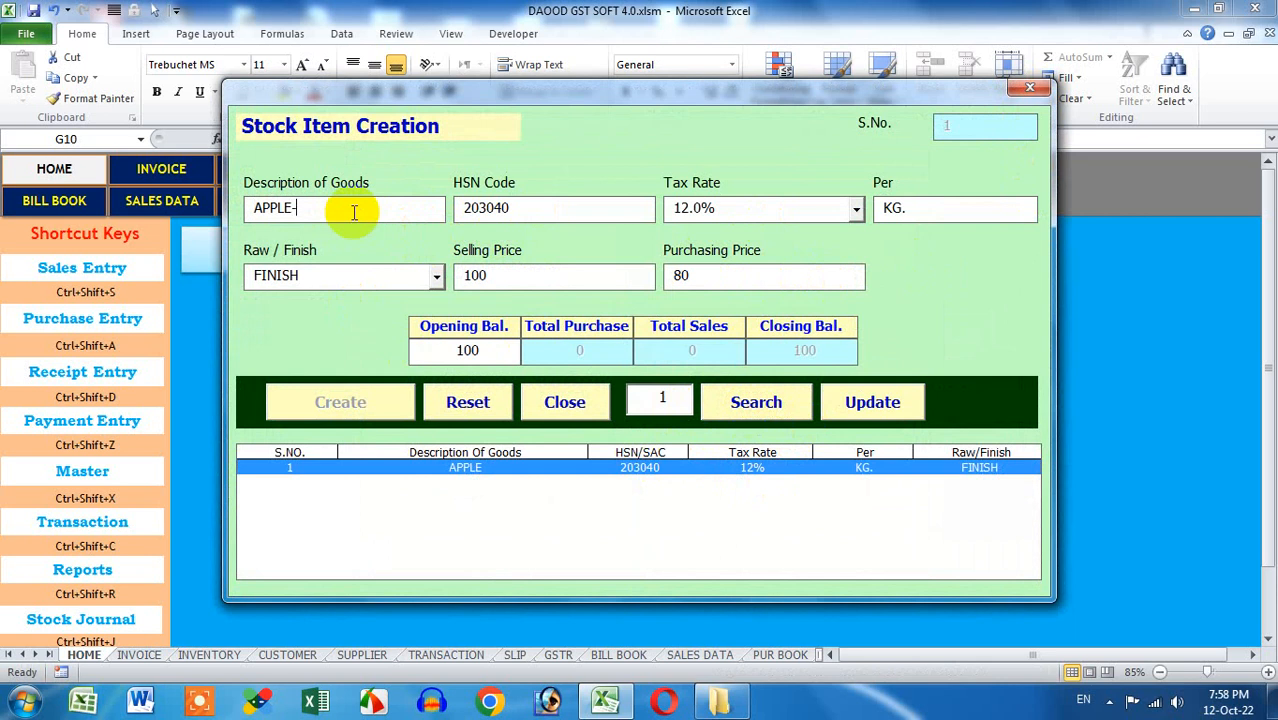
text(A1)
click(850, 401)
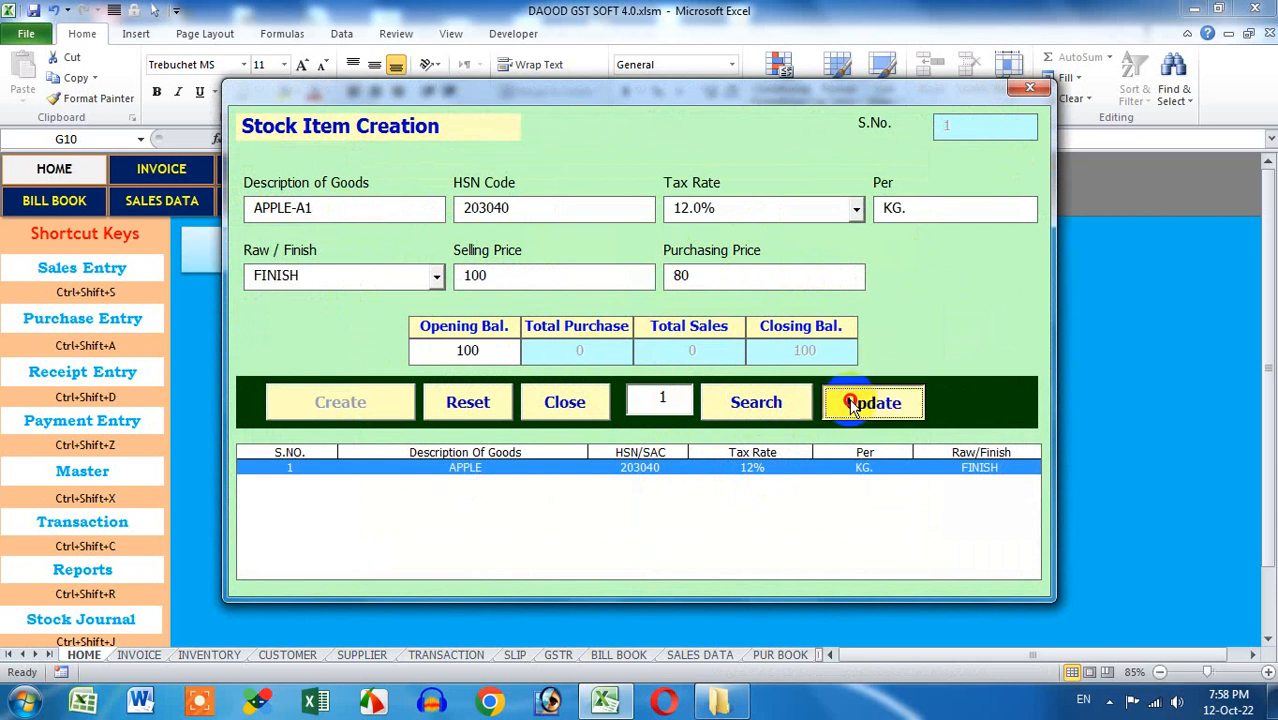
click(676, 407)
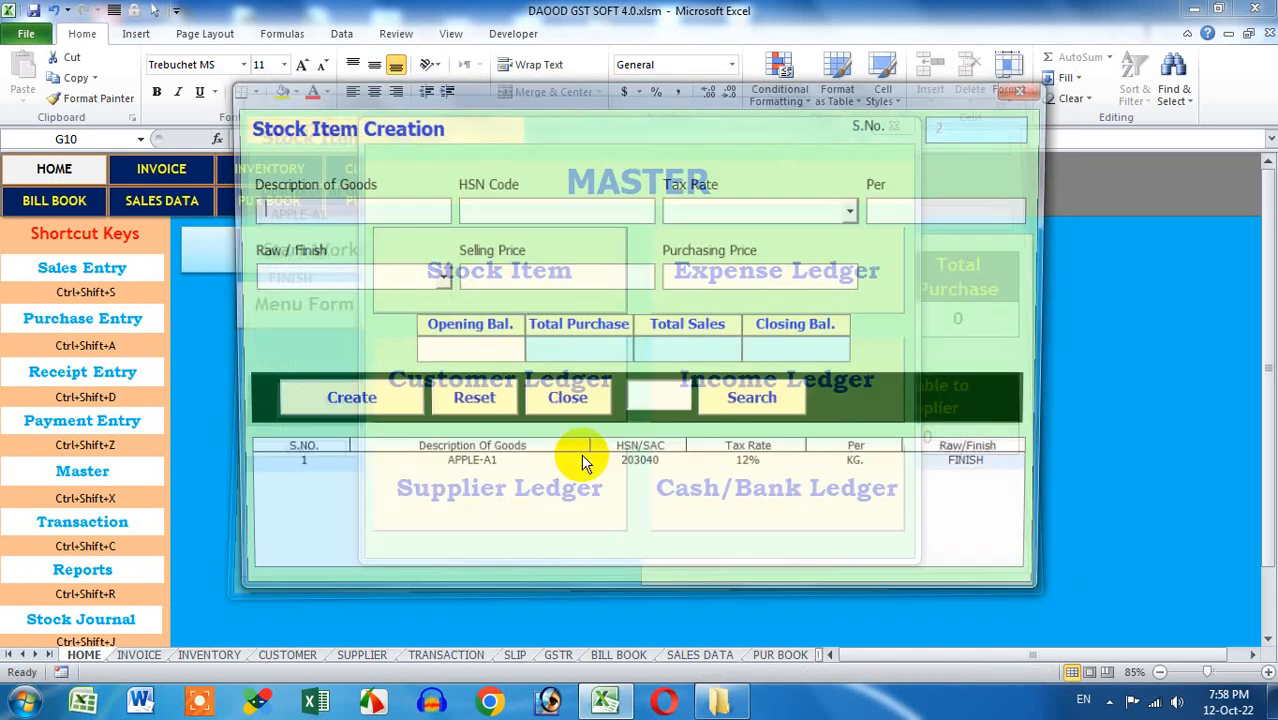
Load APPLE-A1, remove the -A1 suffix, and update the name back to APPLE
click(522, 472)
click(738, 401)
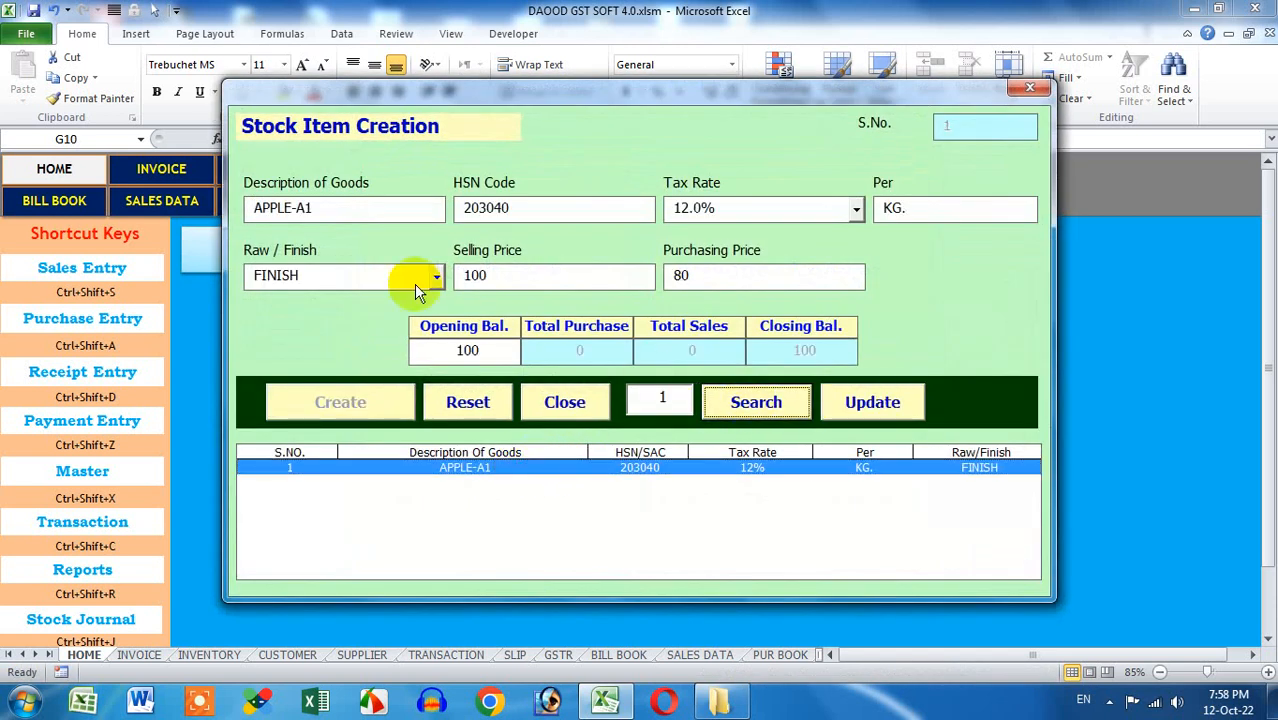
drag(296, 213, 379, 208)
key(BackSpace)
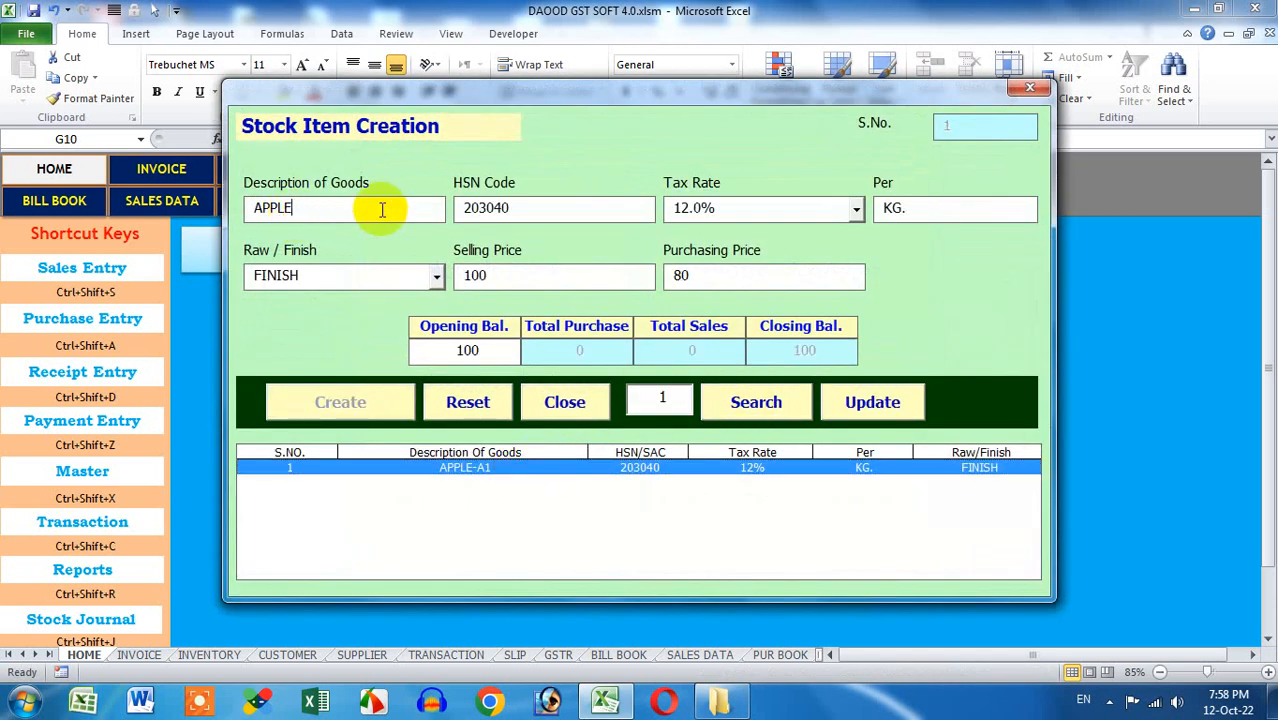
click(871, 401)
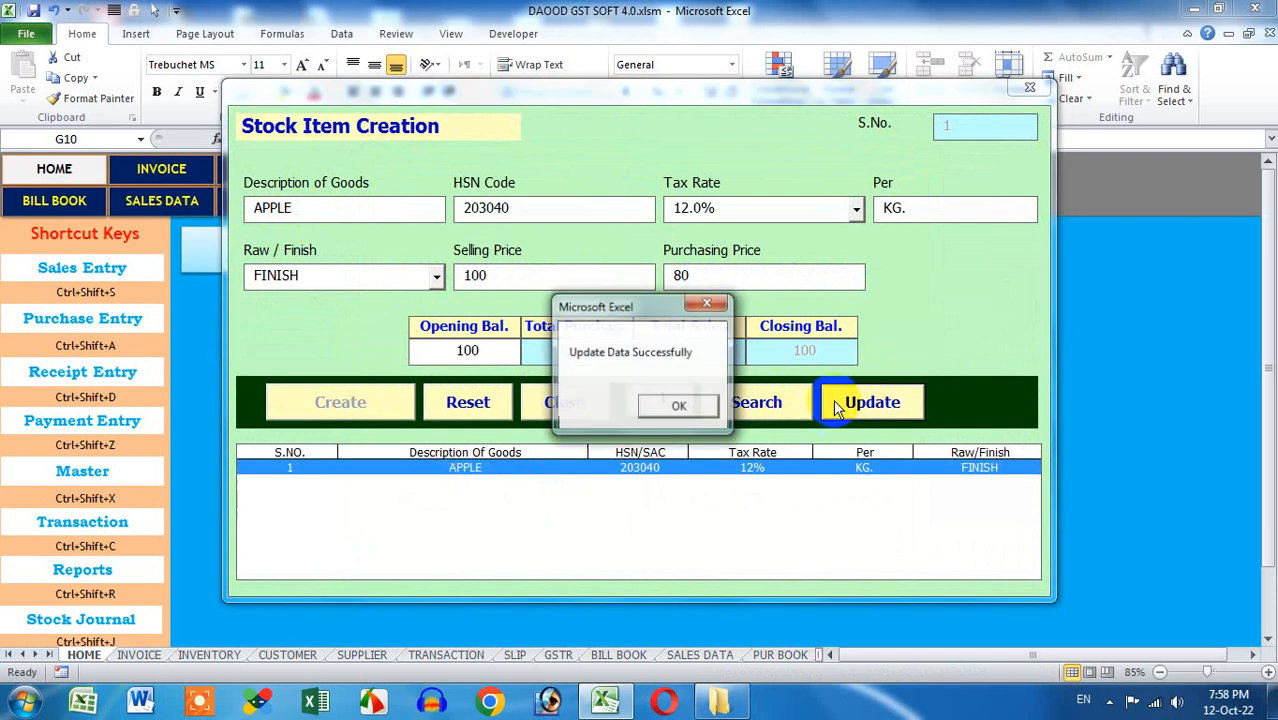
click(683, 405)
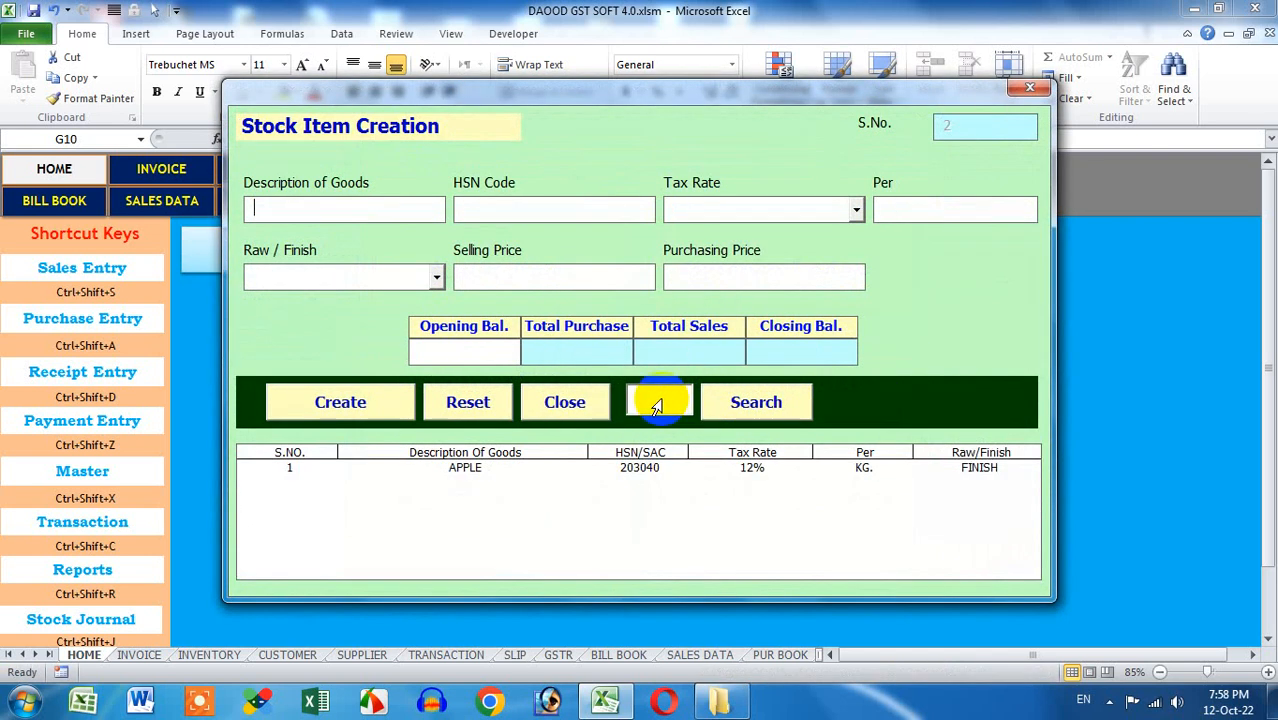
Reload APPLE to check its description, HSN and tax rate, then close the stock item form
click(686, 467)
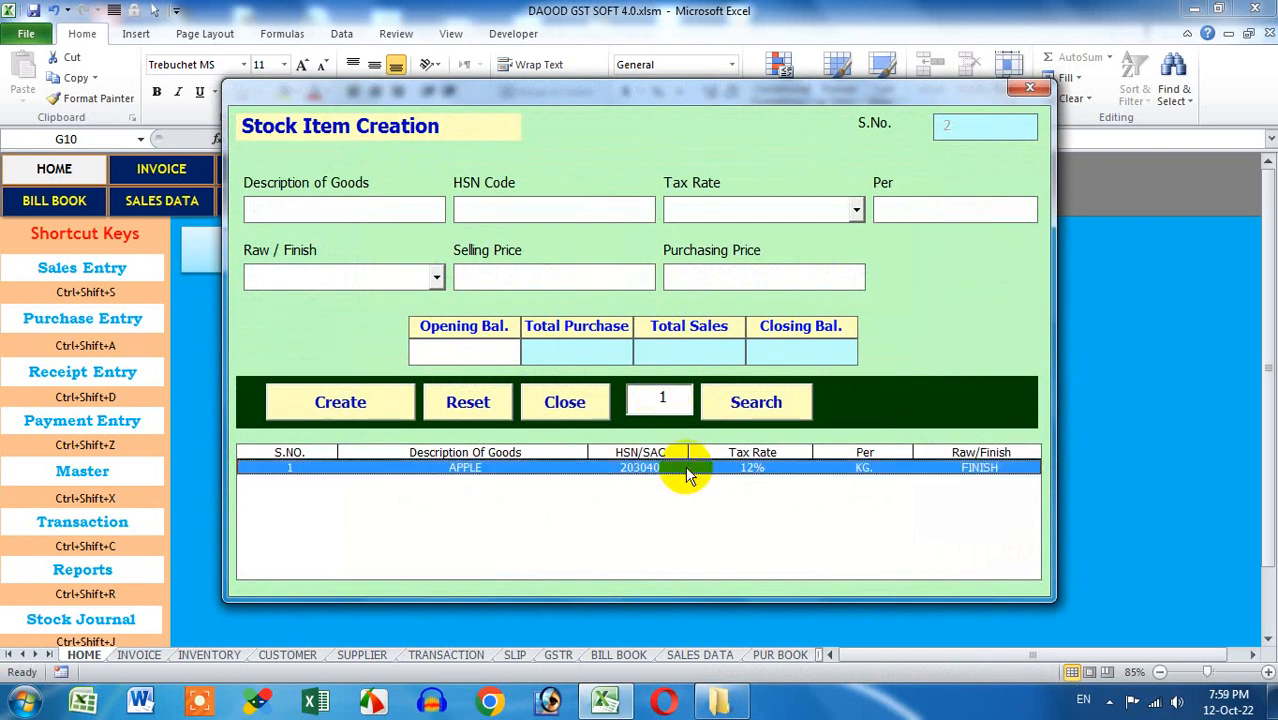
click(726, 410)
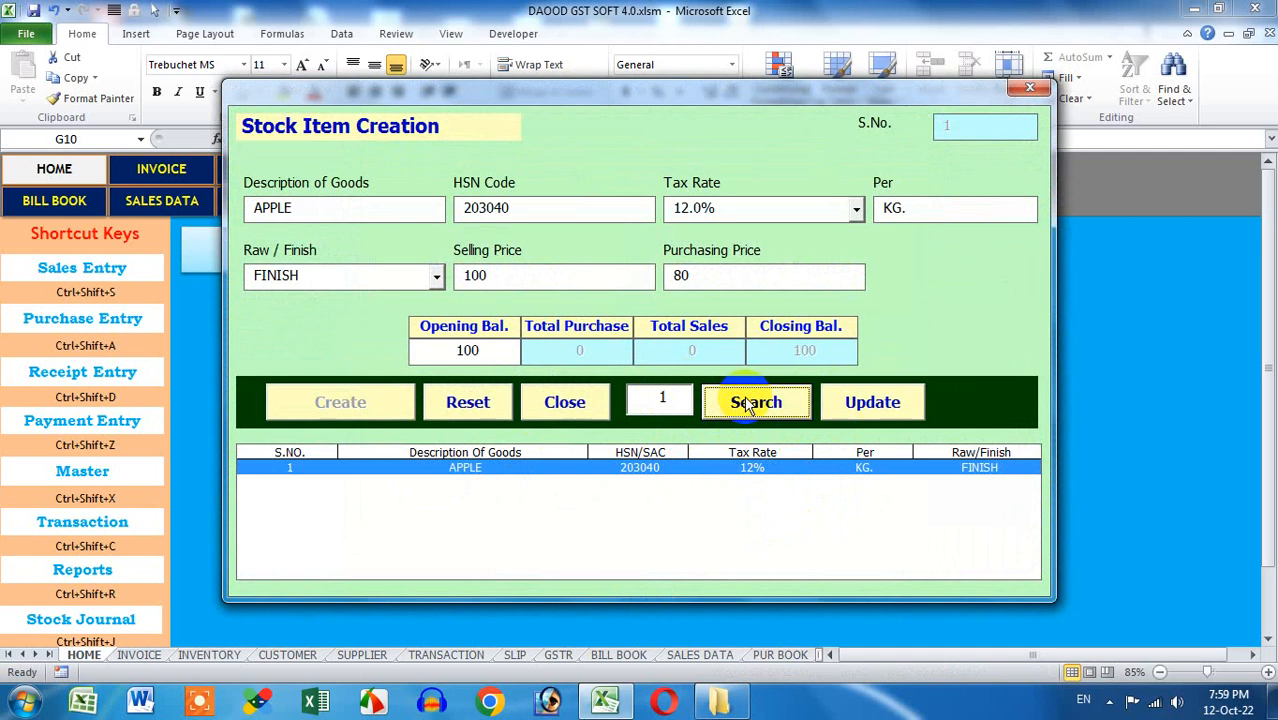
click(357, 207)
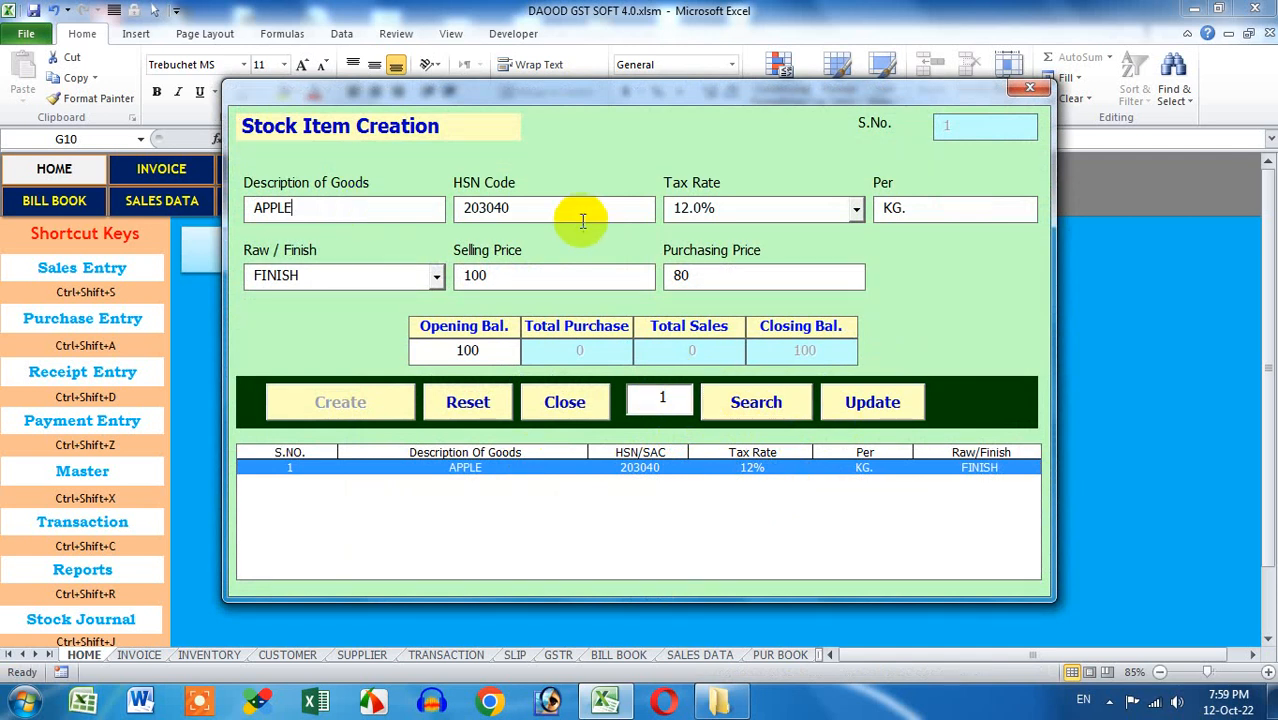
click(579, 210)
click(799, 210)
click(903, 400)
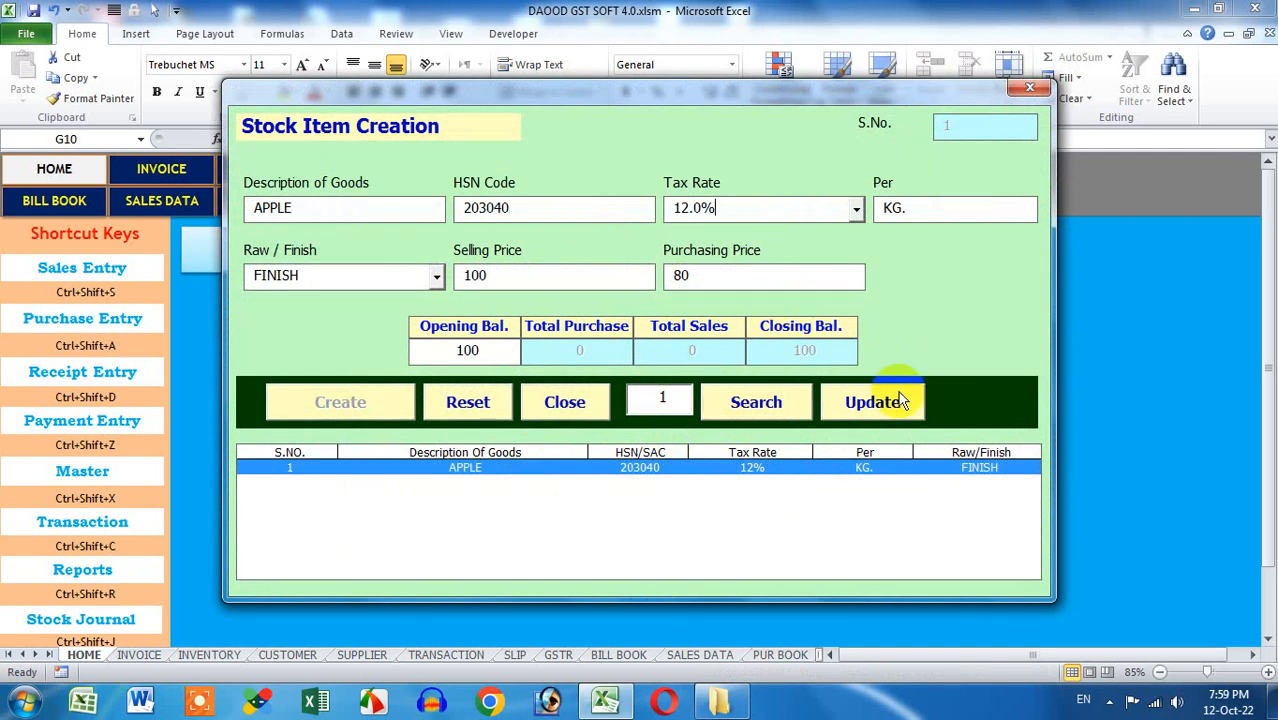
click(1020, 89)
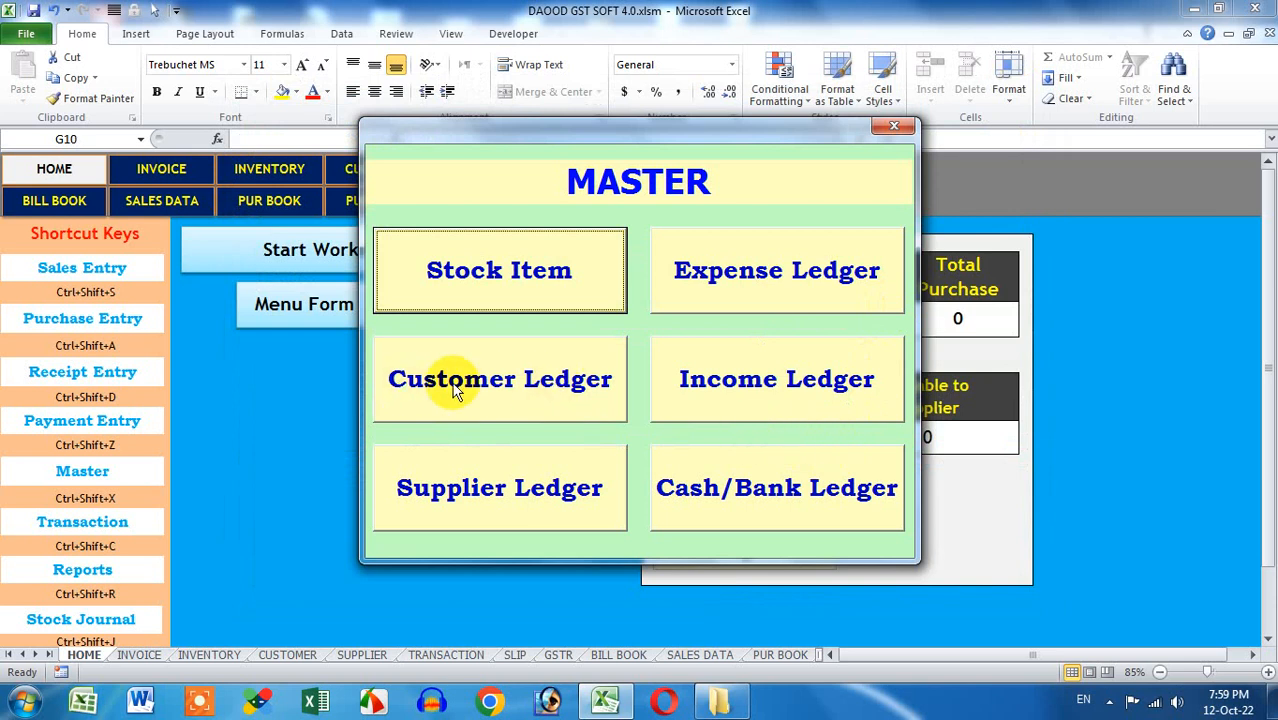
Start a new Customer Ledger and enter the customer's name
click(537, 390)
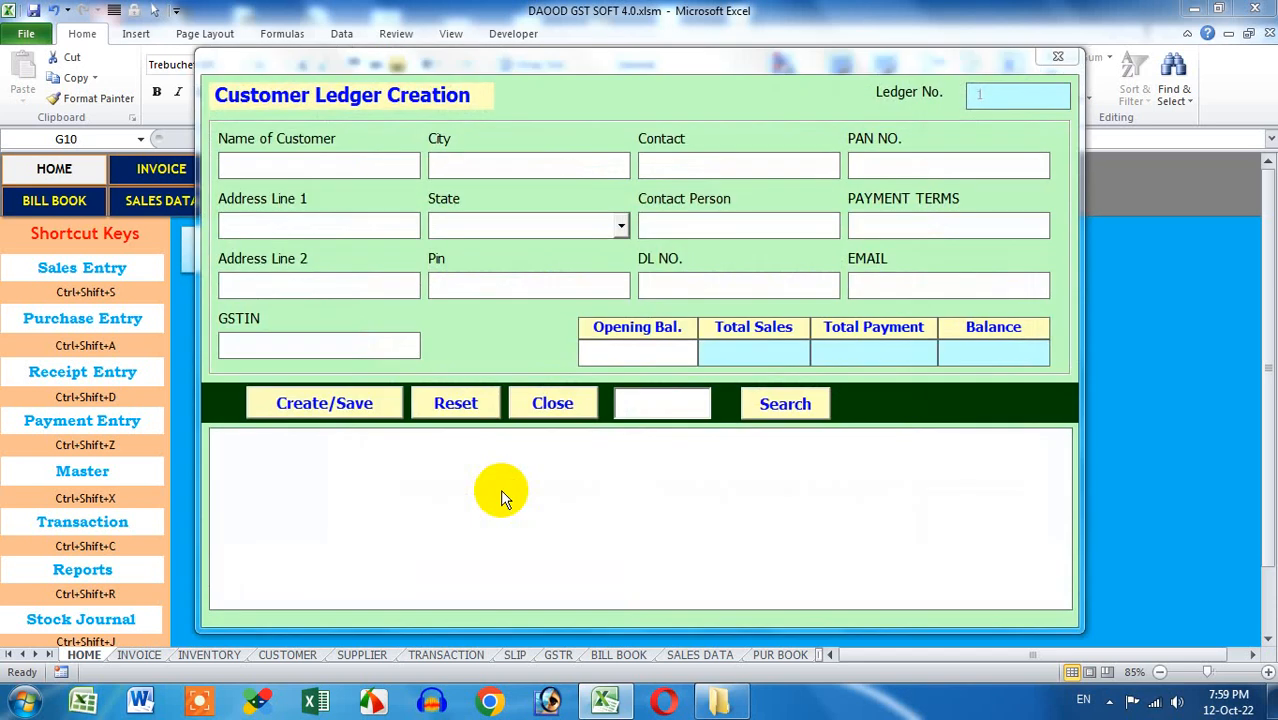
text(MR. A)
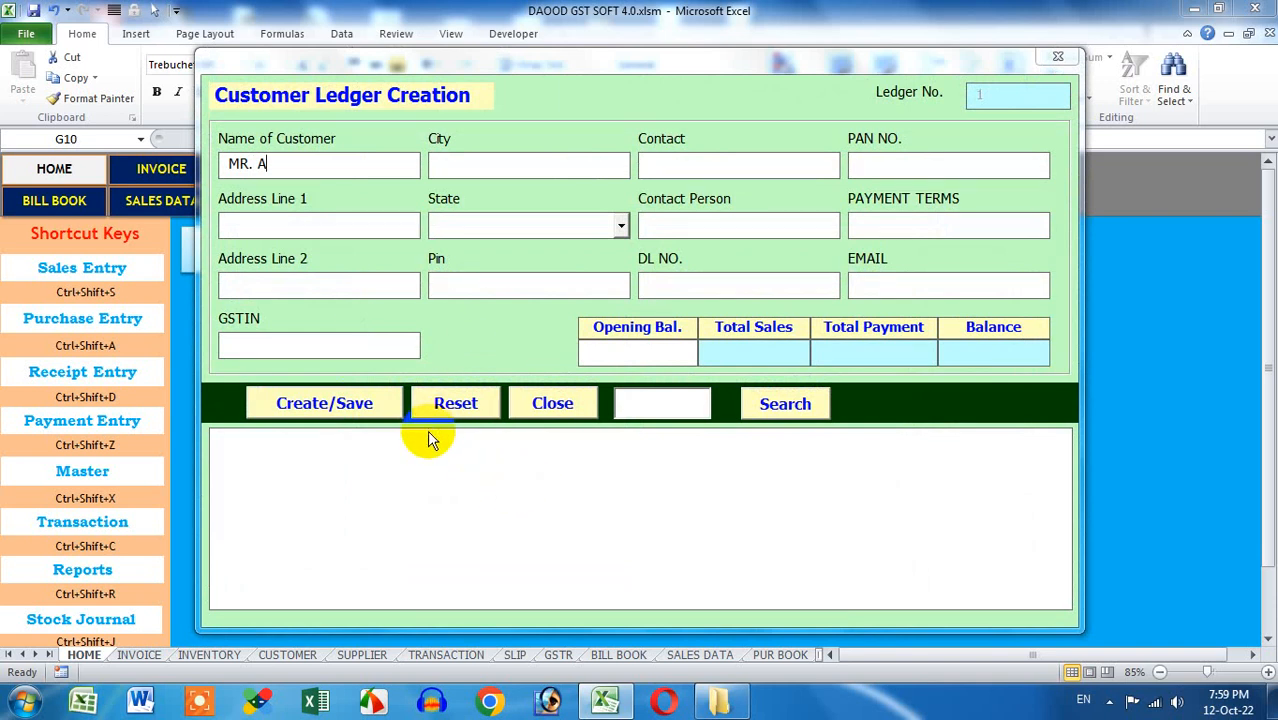
drag(262, 165, 218, 166)
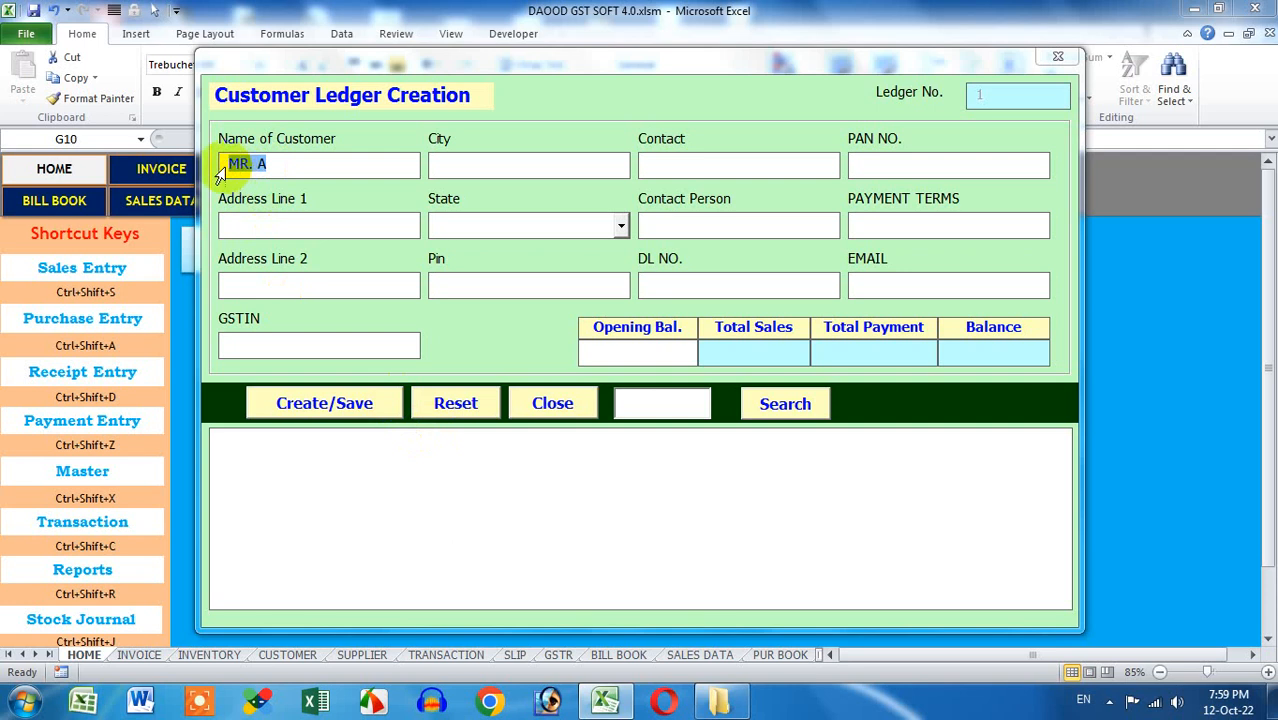
click(303, 226)
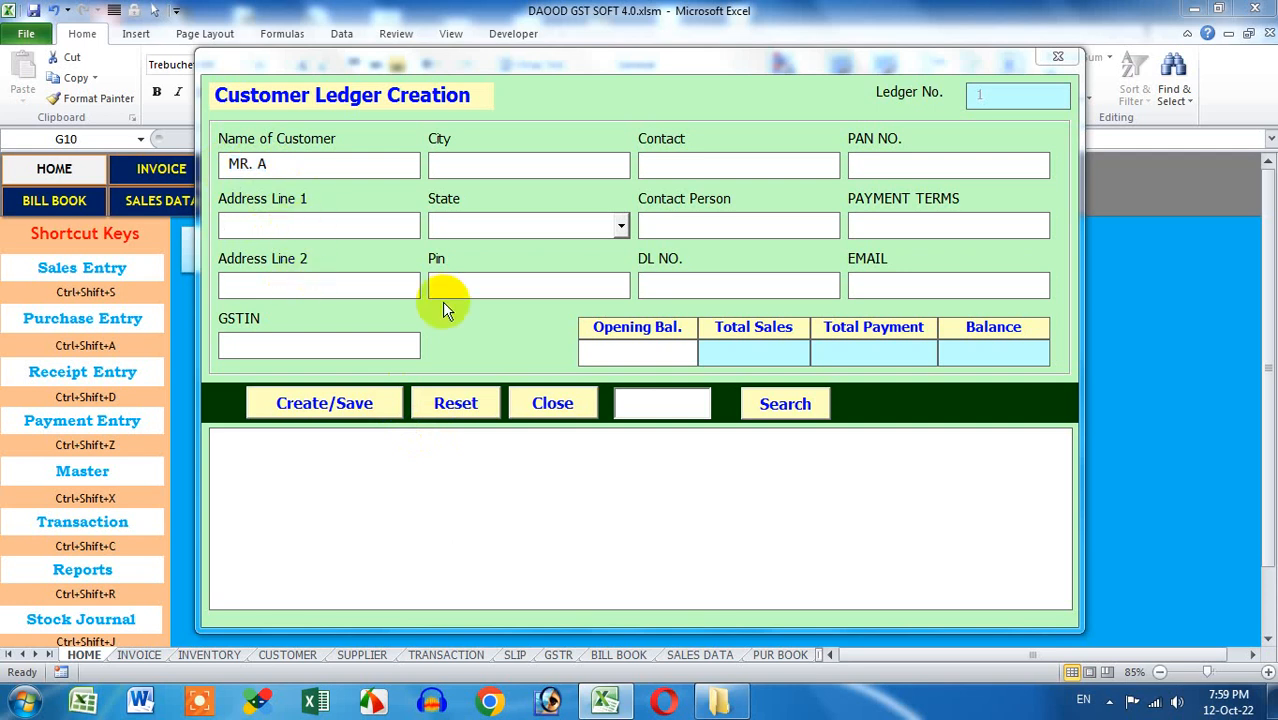
key(shift+Tab)
text(G)
key(BackSpace)
key(Tab)
Fill in the customer's address lines and city, and set the state to UTTARAKHAND
text(New)
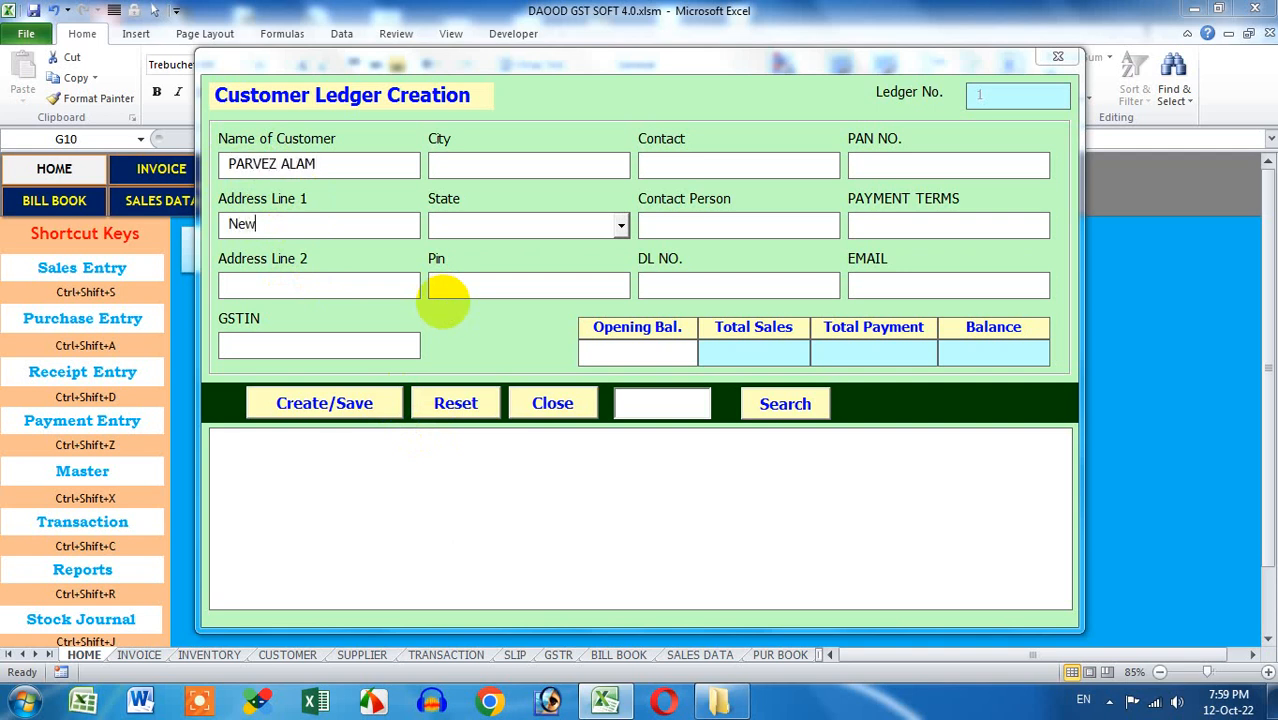
text( Colony)
key(Tab)
text(KALAGARH)
key(Tab)
text(PAURI-G)
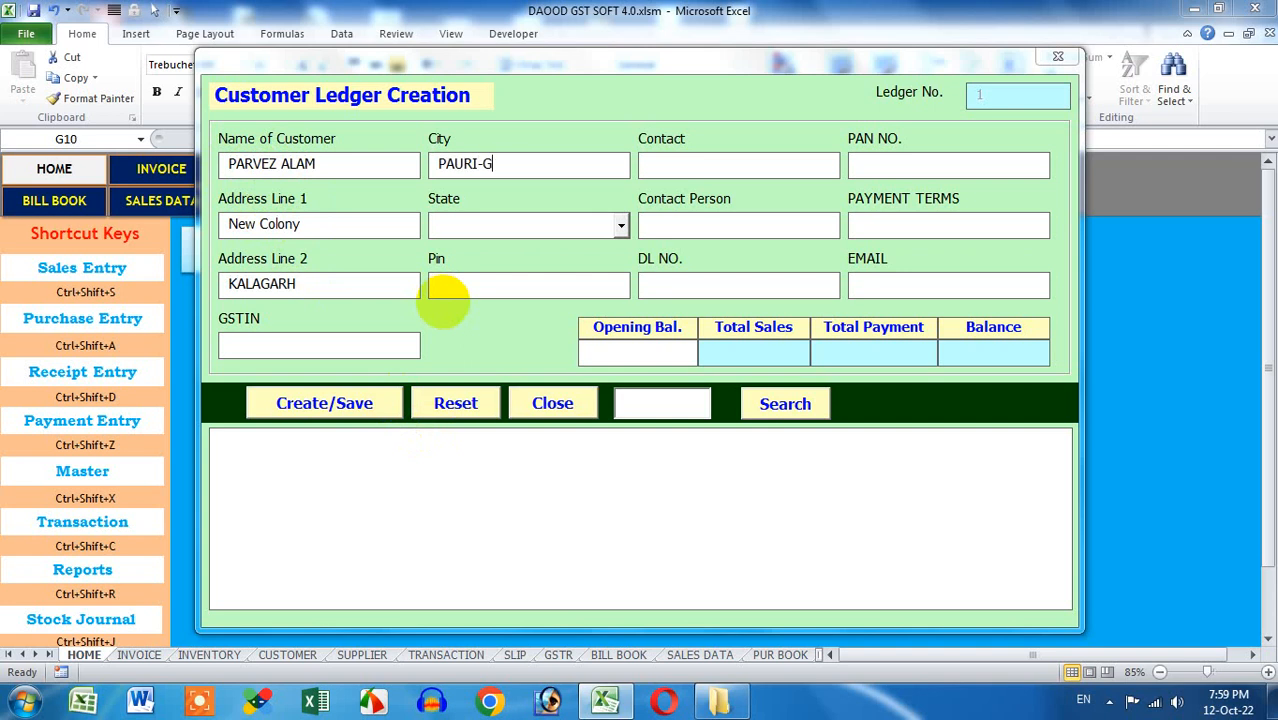
text(ARHWAL)
key(Tab)
key(Down)
click(618, 226)
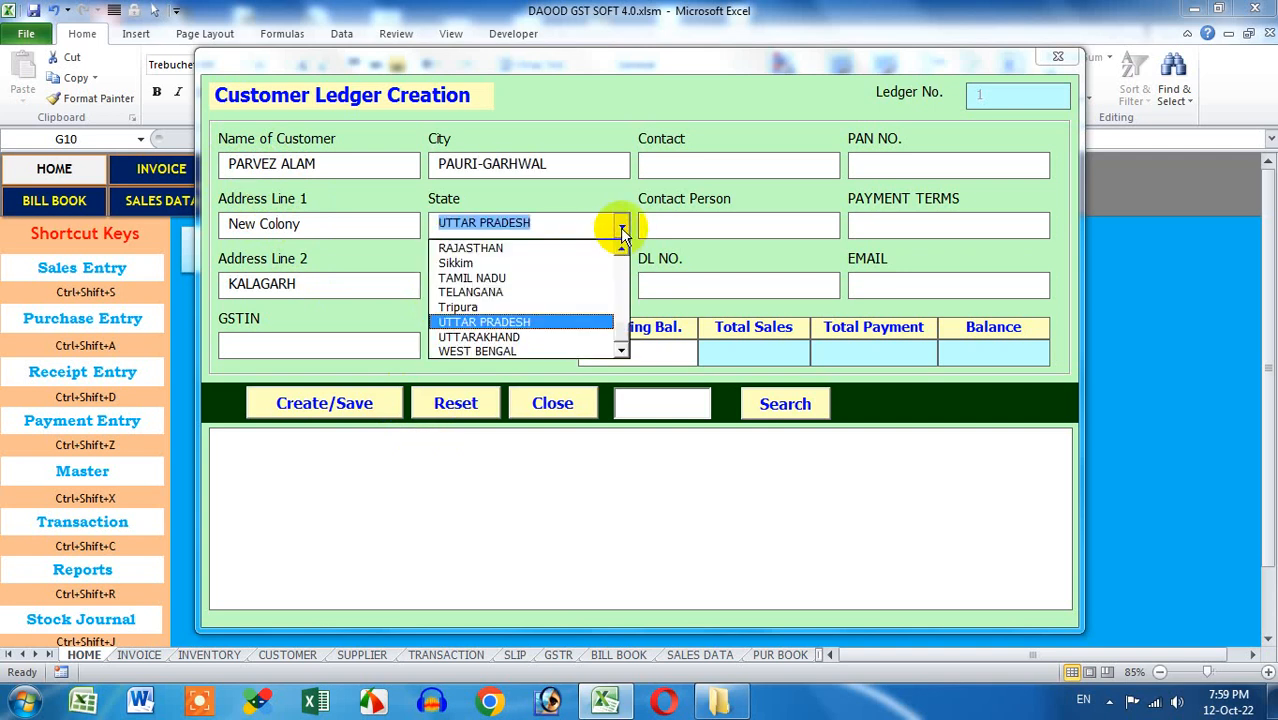
click(544, 338)
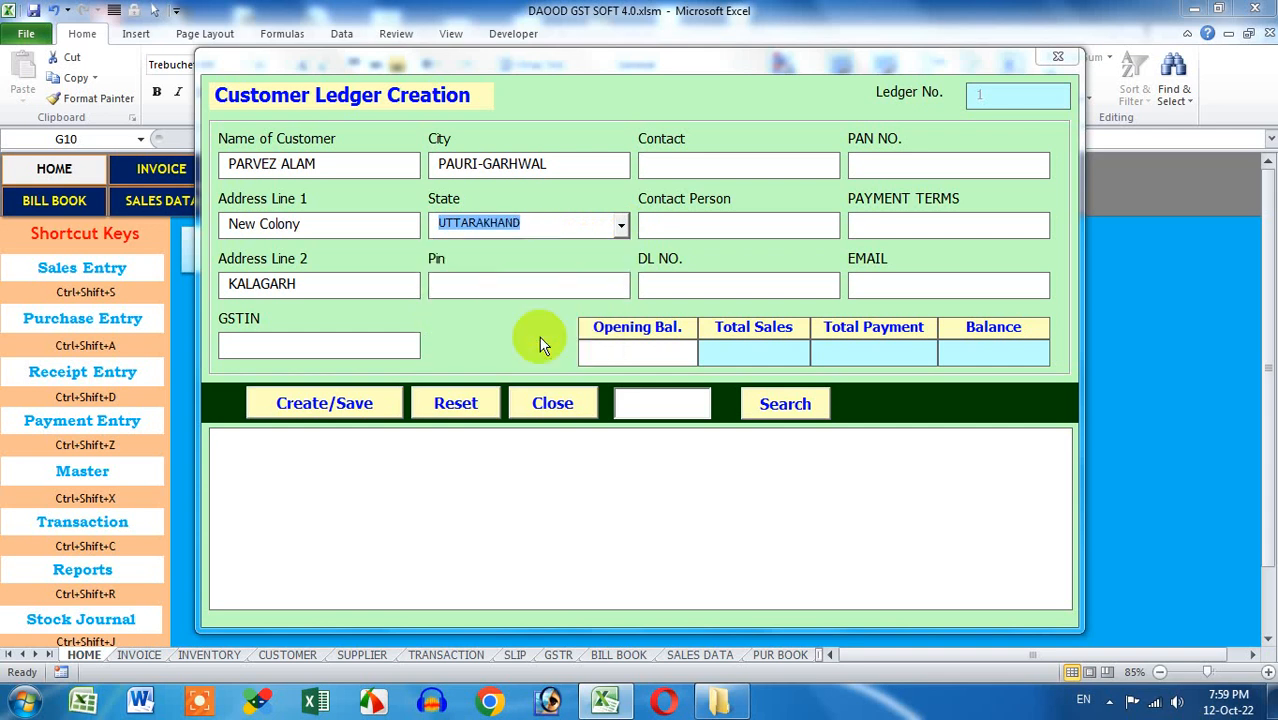
Enter the pin code, contact number, contact person, APPLIED FOR PAN, ONLINE payment terms and e-mail
click(537, 288)
text(246142)
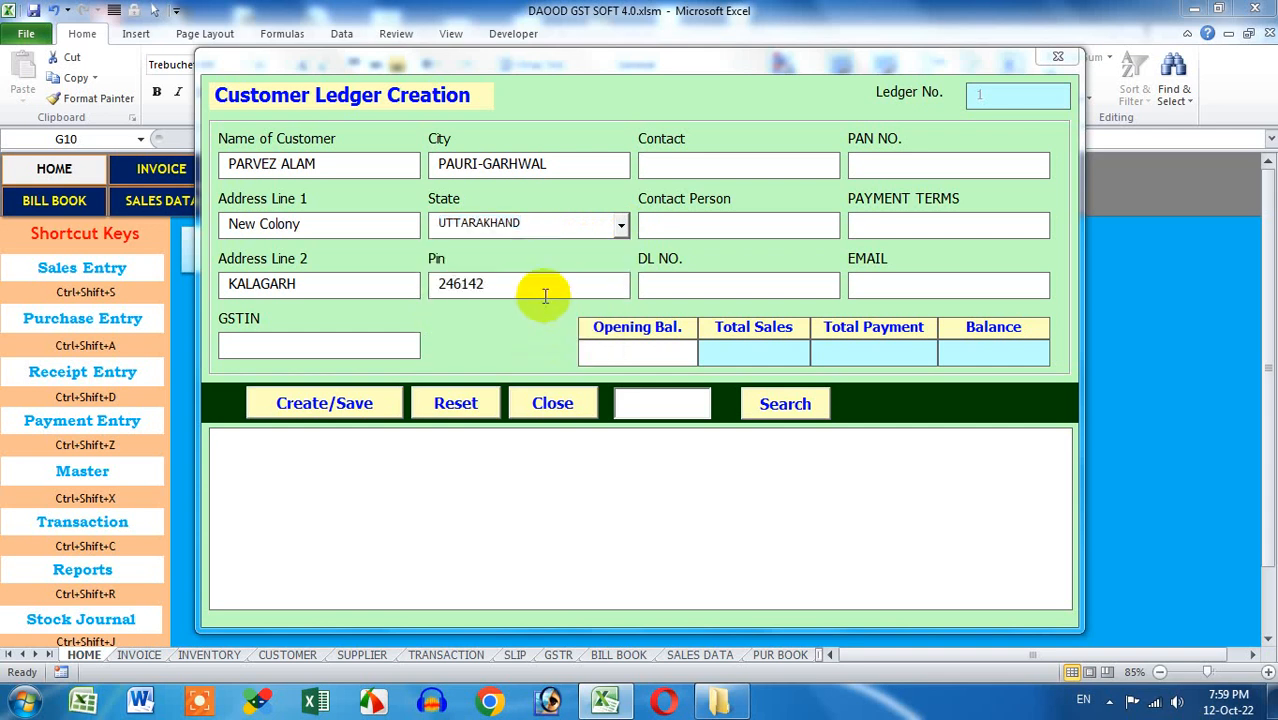
click(732, 166)
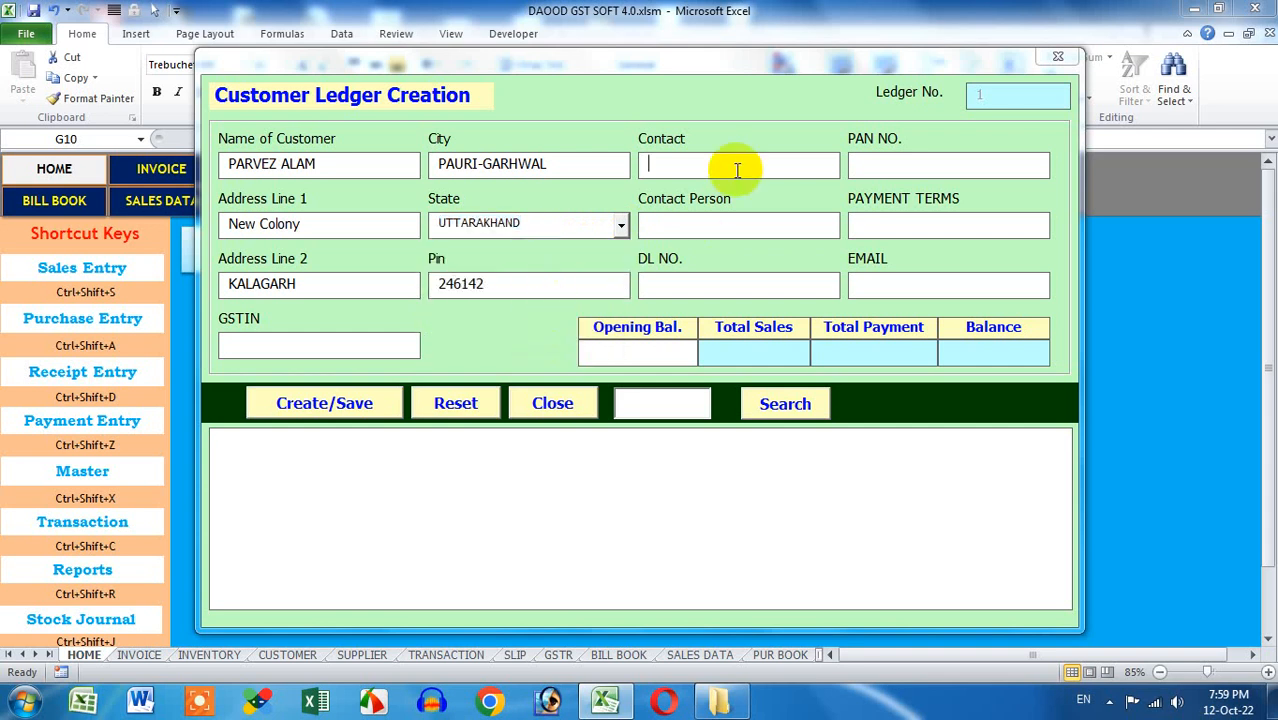
key(Tab)
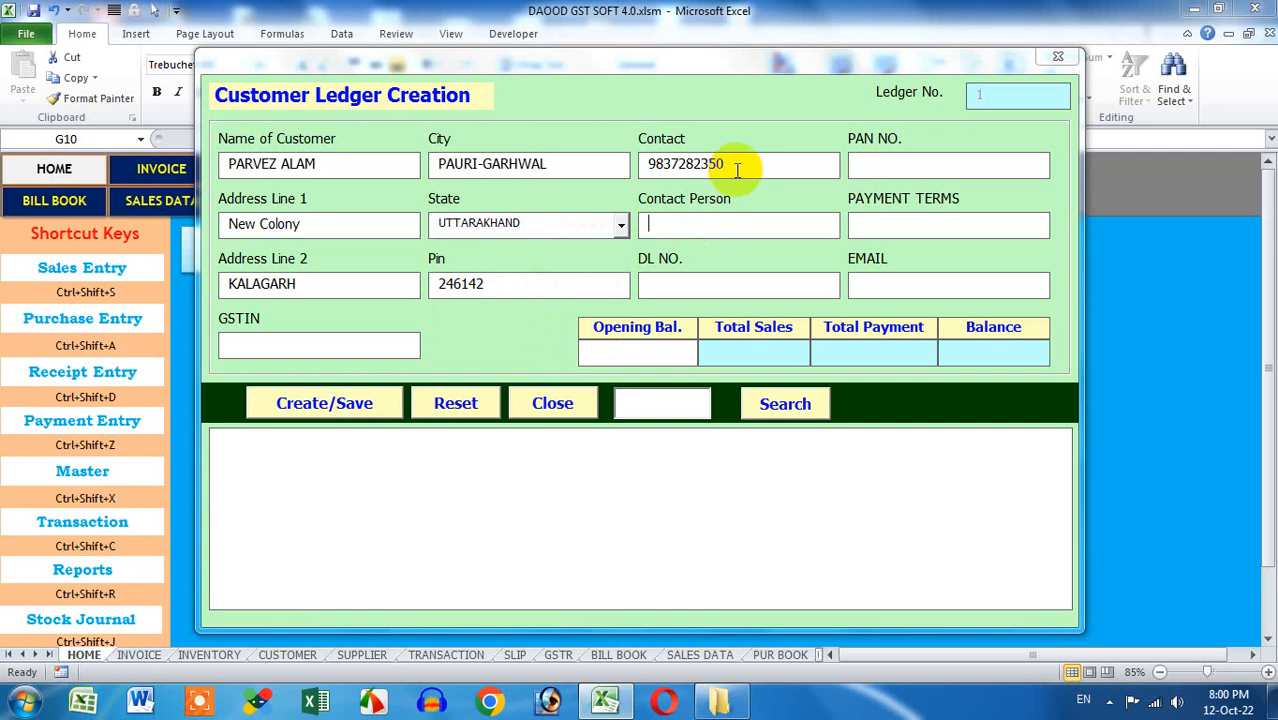
key(Tab)
key(Tab)
text(APPLIEDFOR)
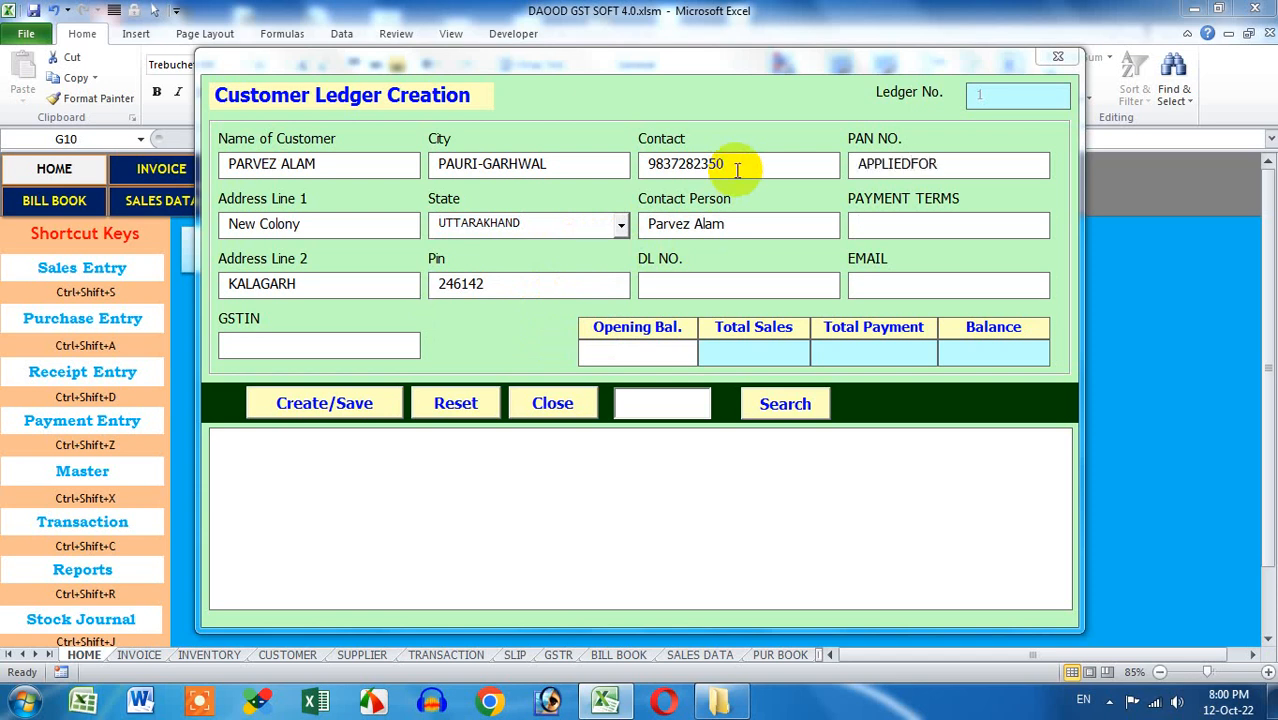
text(ONLINE)
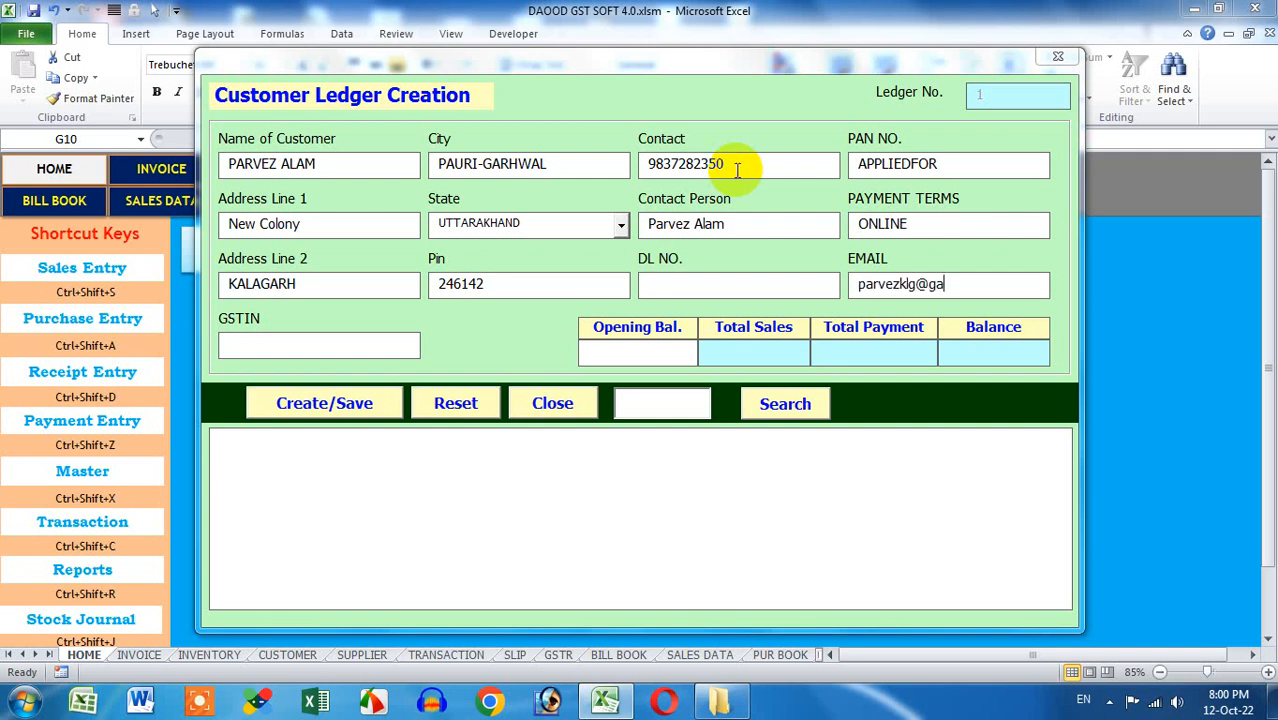
Set GSTIN to APPLIEDFORGSTIN, enter then clear a 1000 opening balance, and save the customer ledger
key(Tab)
text(APPLIEDFOR)
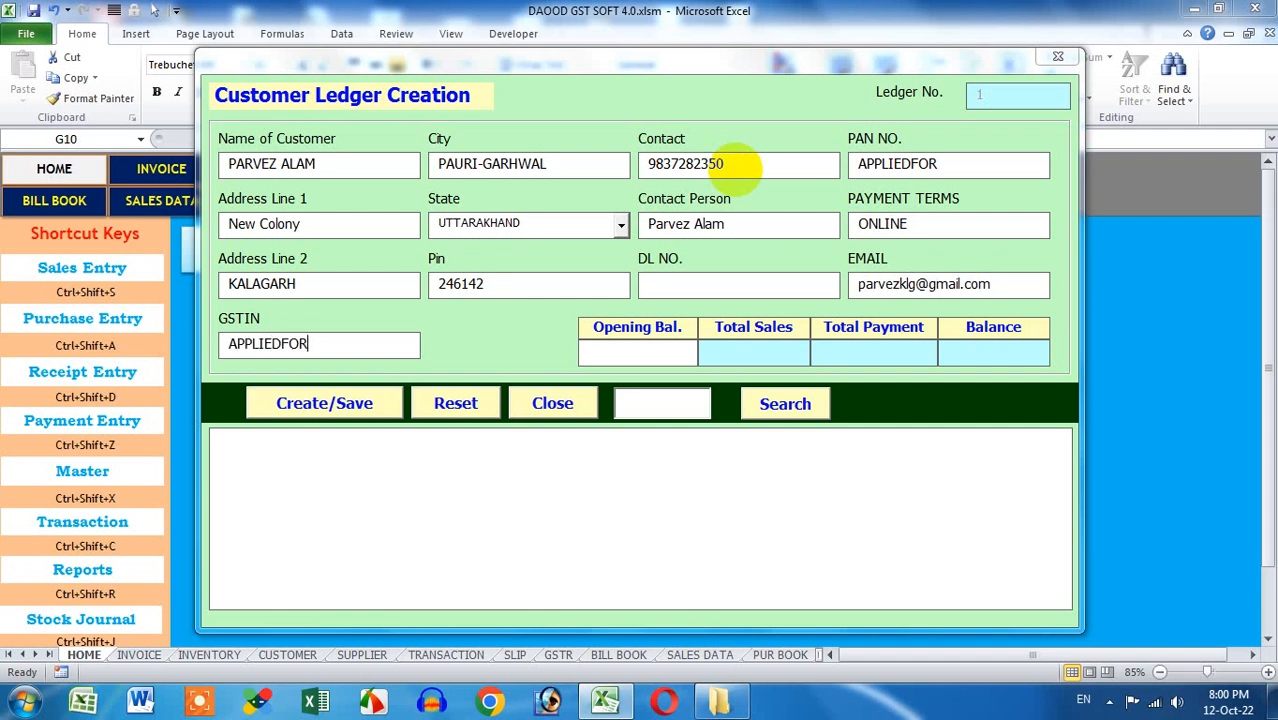
text(GSTIN)
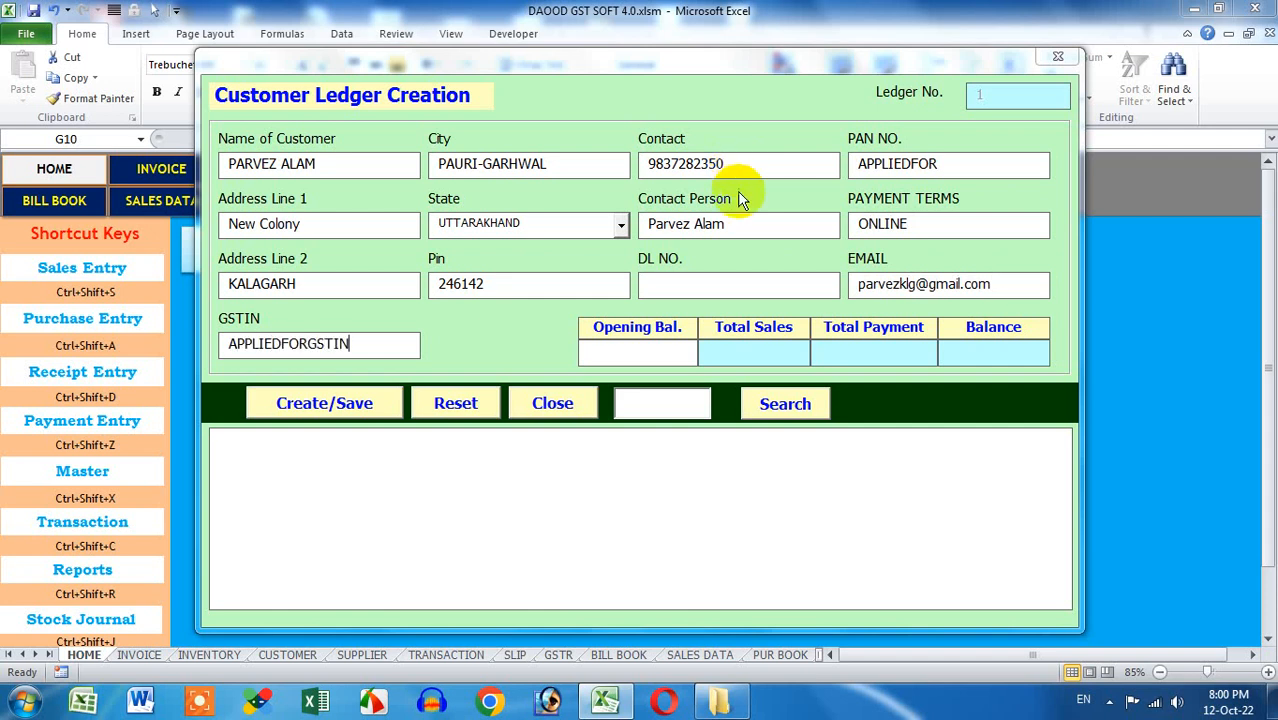
drag(352, 344, 184, 345)
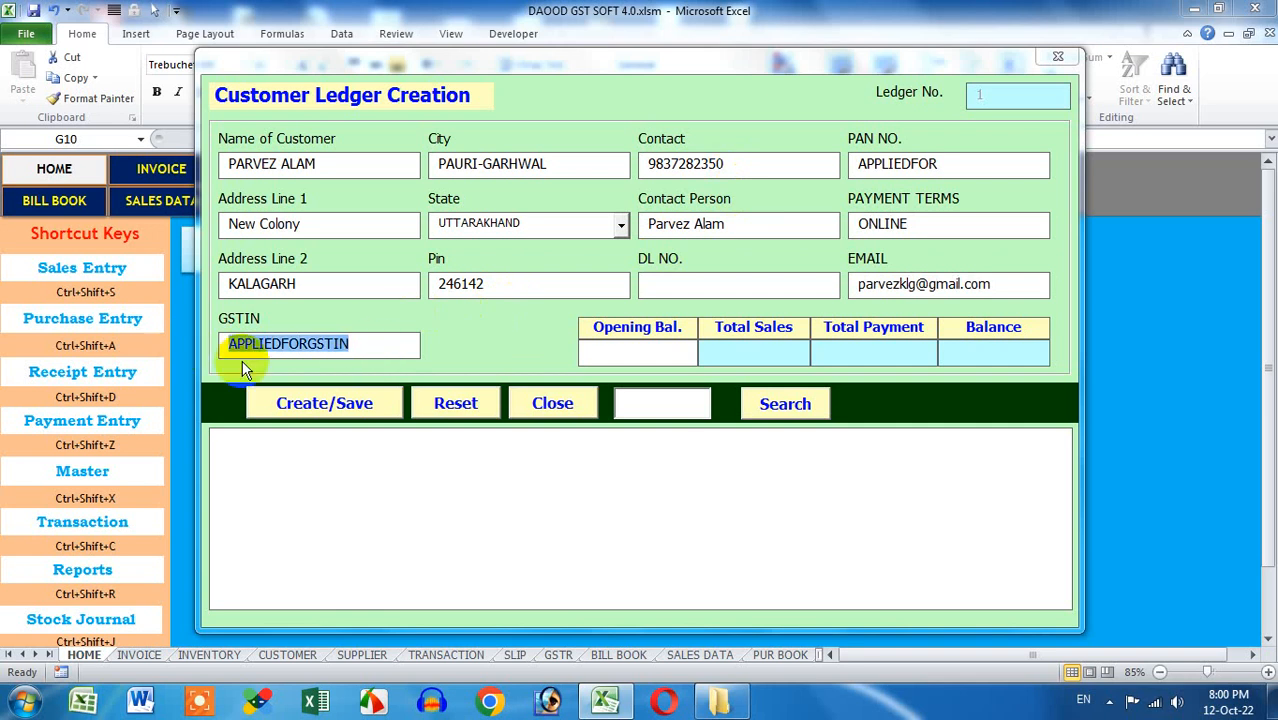
click(628, 355)
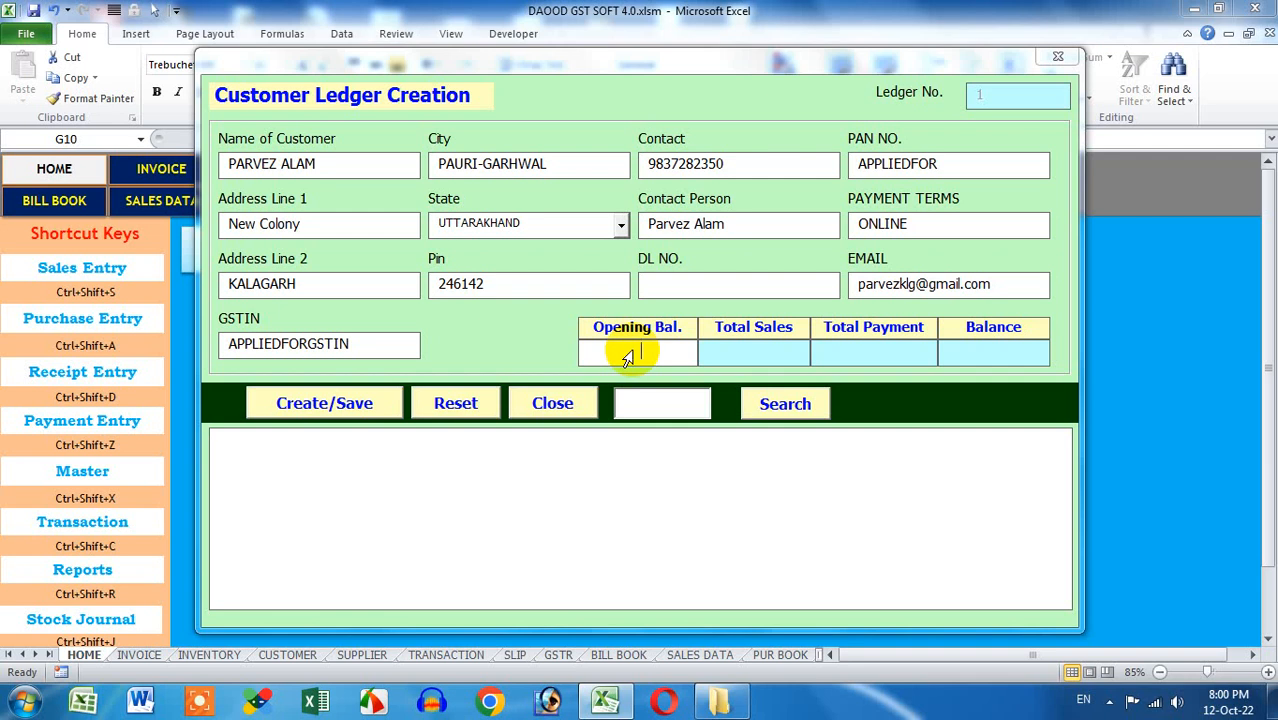
click(627, 358)
text(1000)
drag(658, 351, 582, 360)
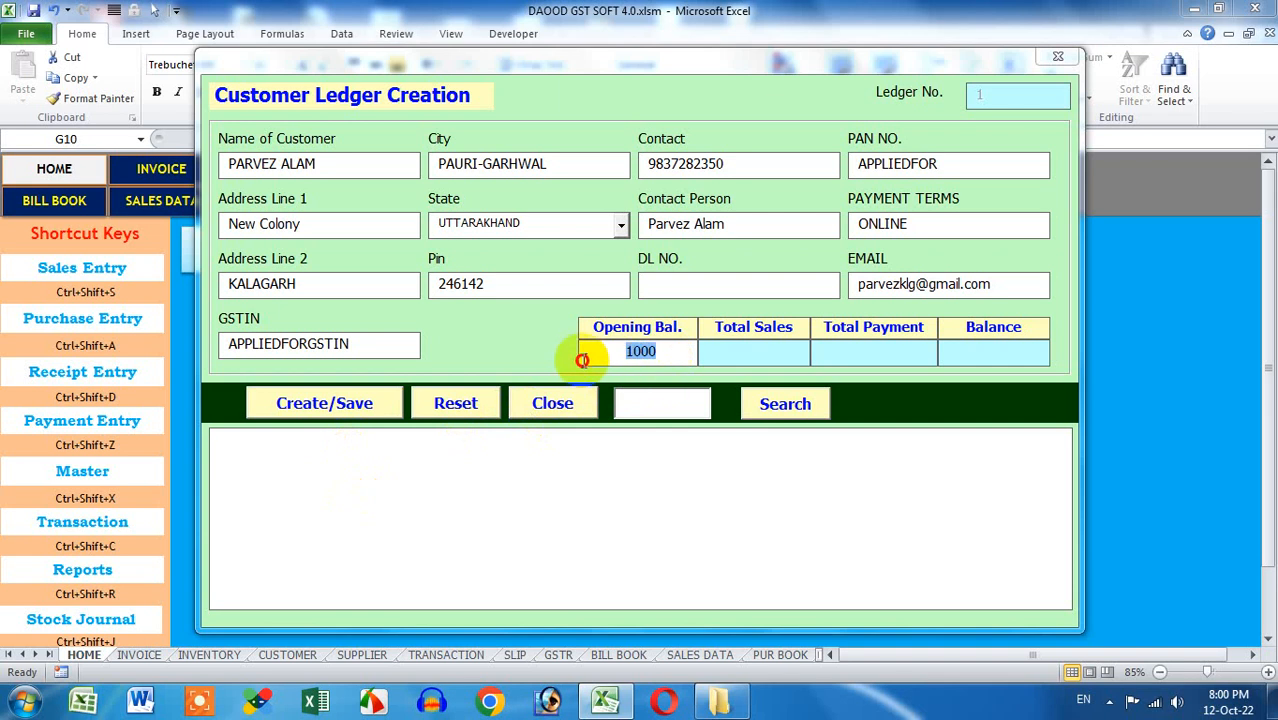
key(BackSpace)
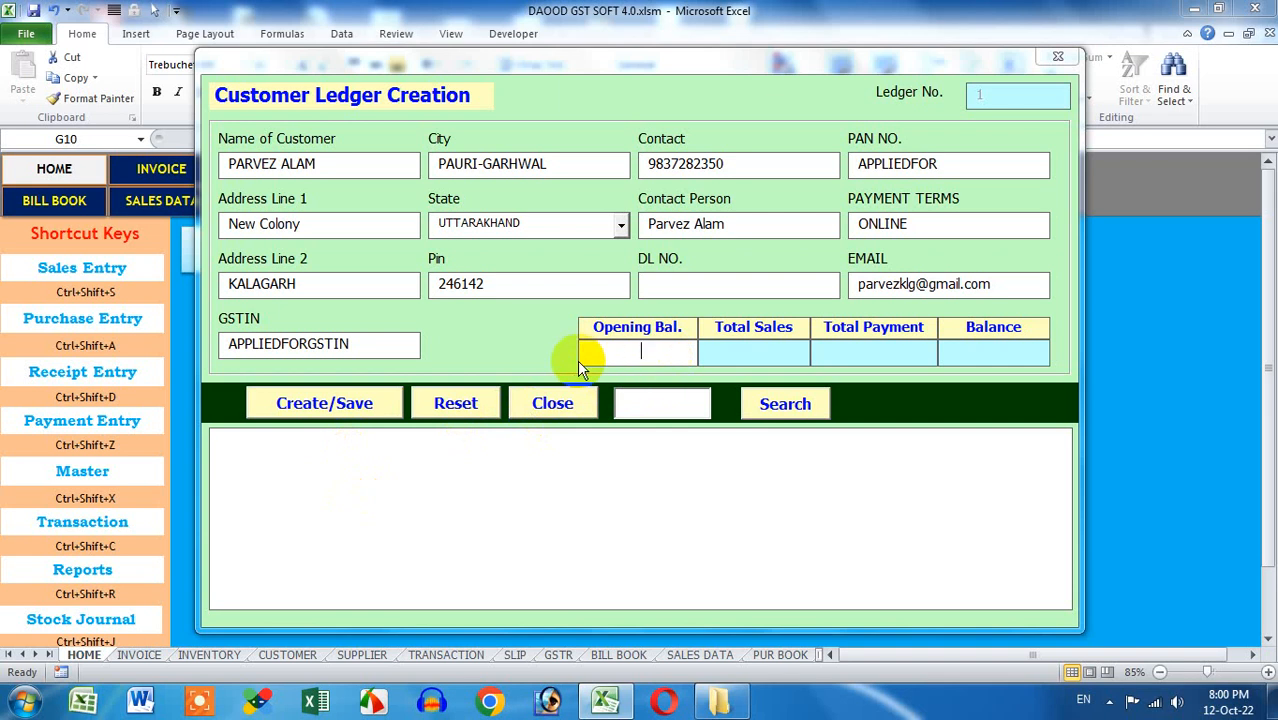
click(368, 403)
Acknowledge the saved ledger, load the customer from the list, then reset the form
click(692, 403)
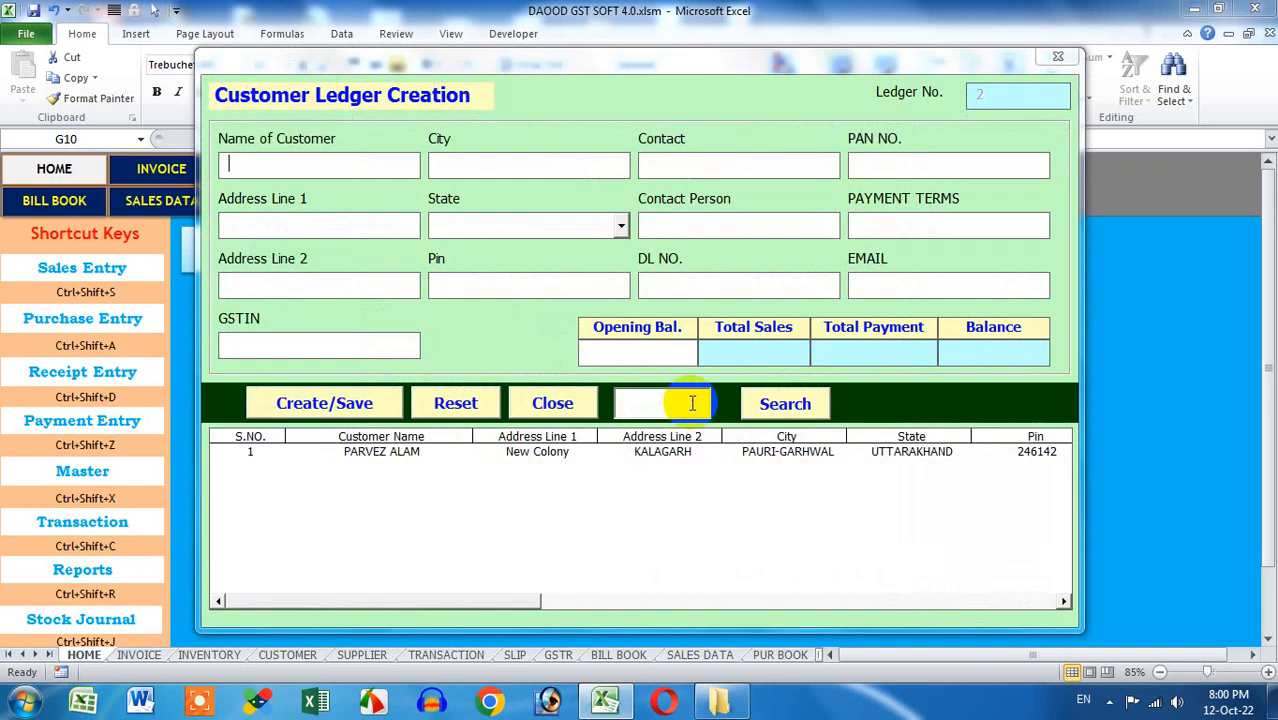
click(537, 452)
drag(522, 600, 314, 600)
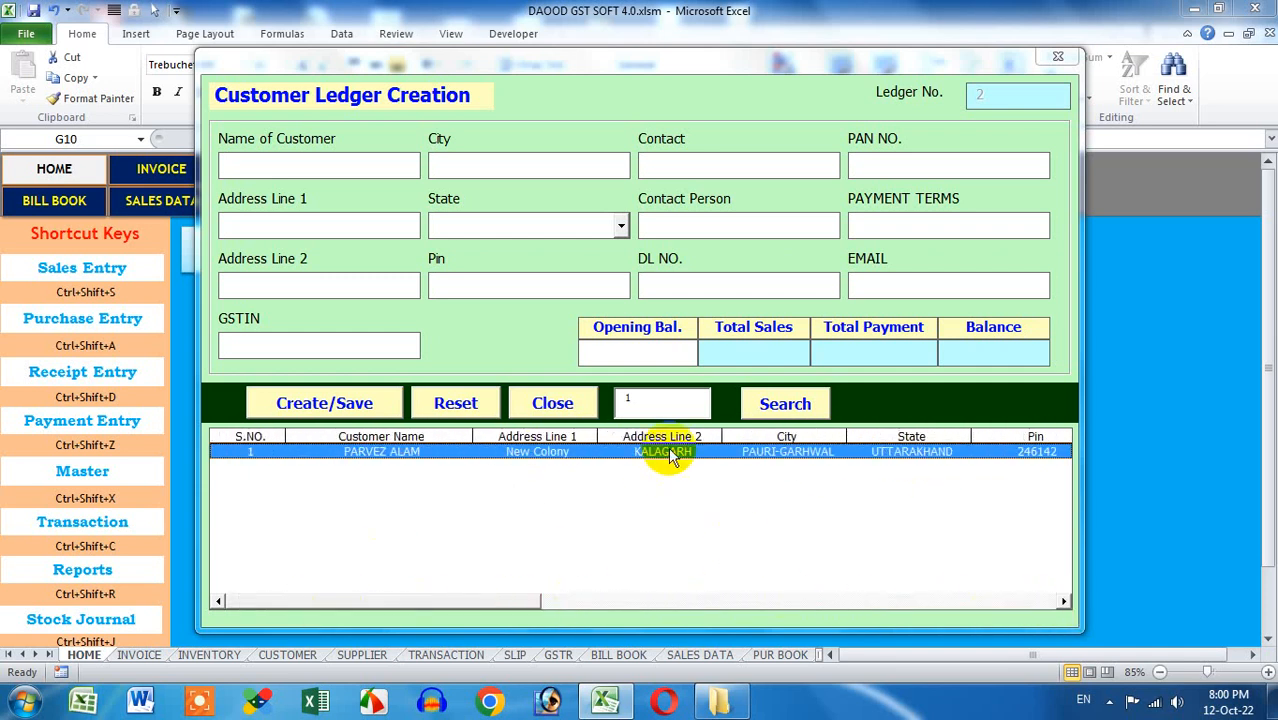
click(758, 400)
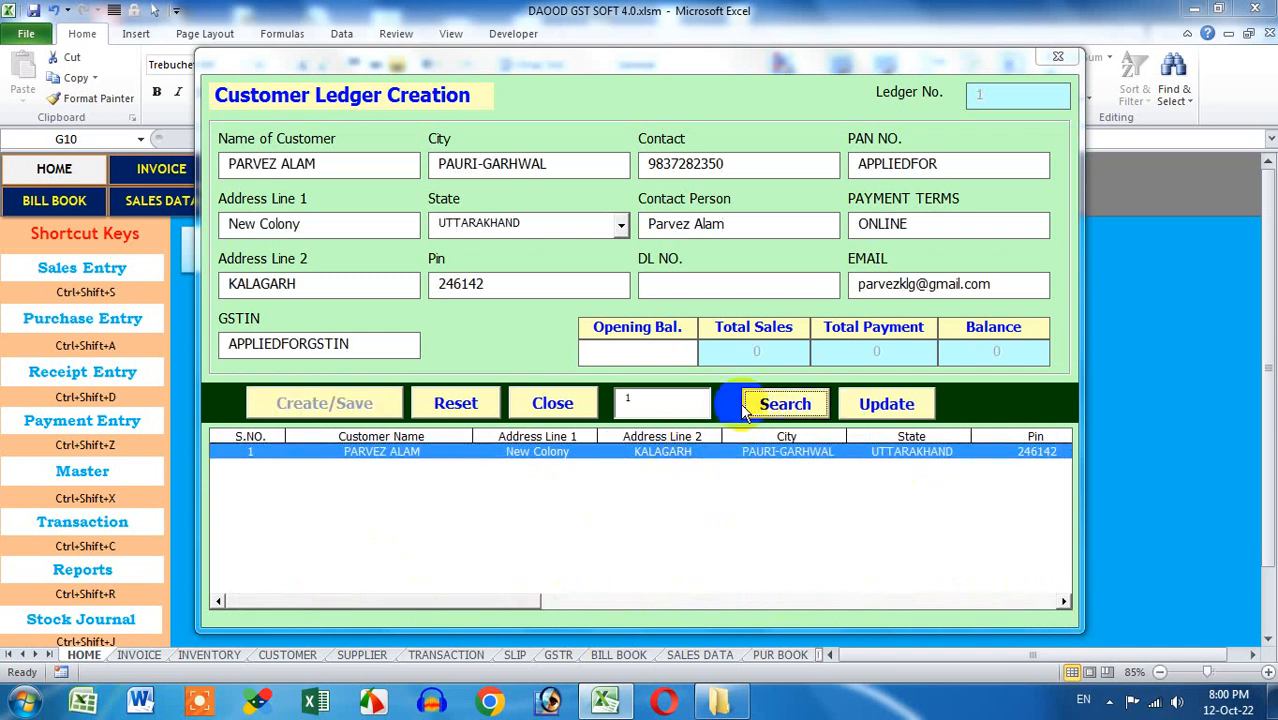
click(482, 403)
Search ledger number 1 to load the customer's saved details for editing
click(548, 460)
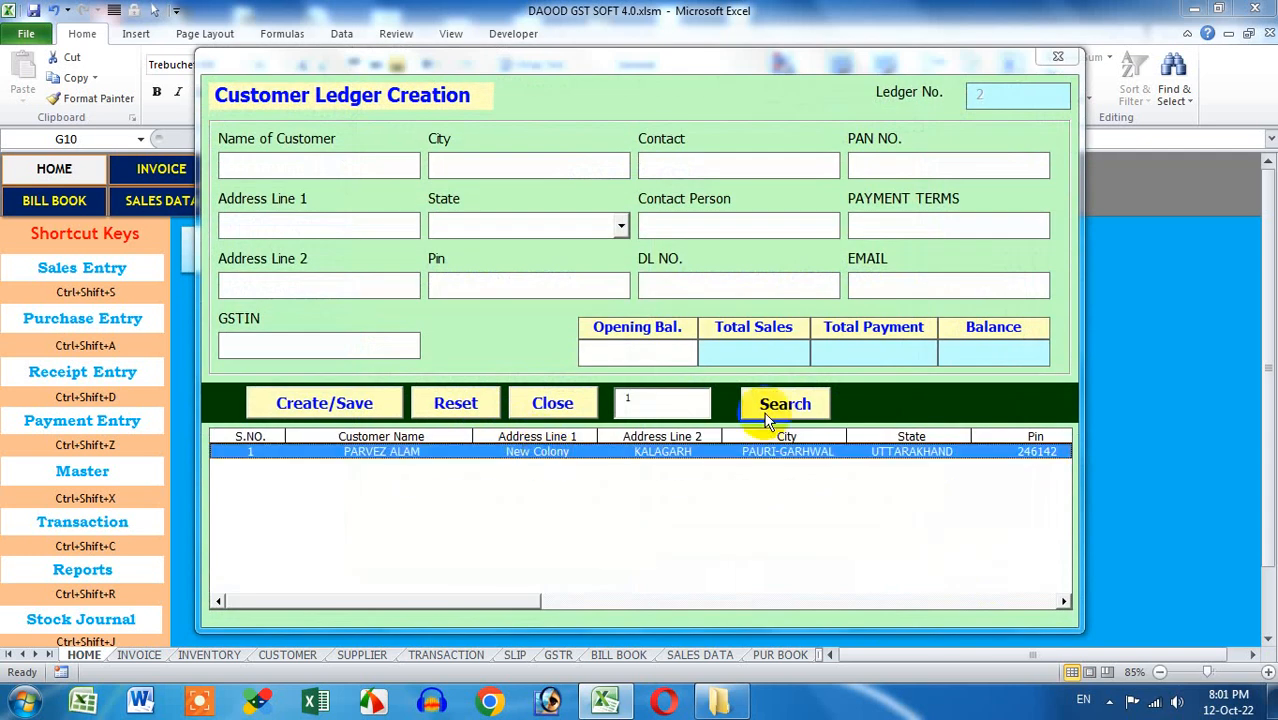
click(661, 408)
text(1)
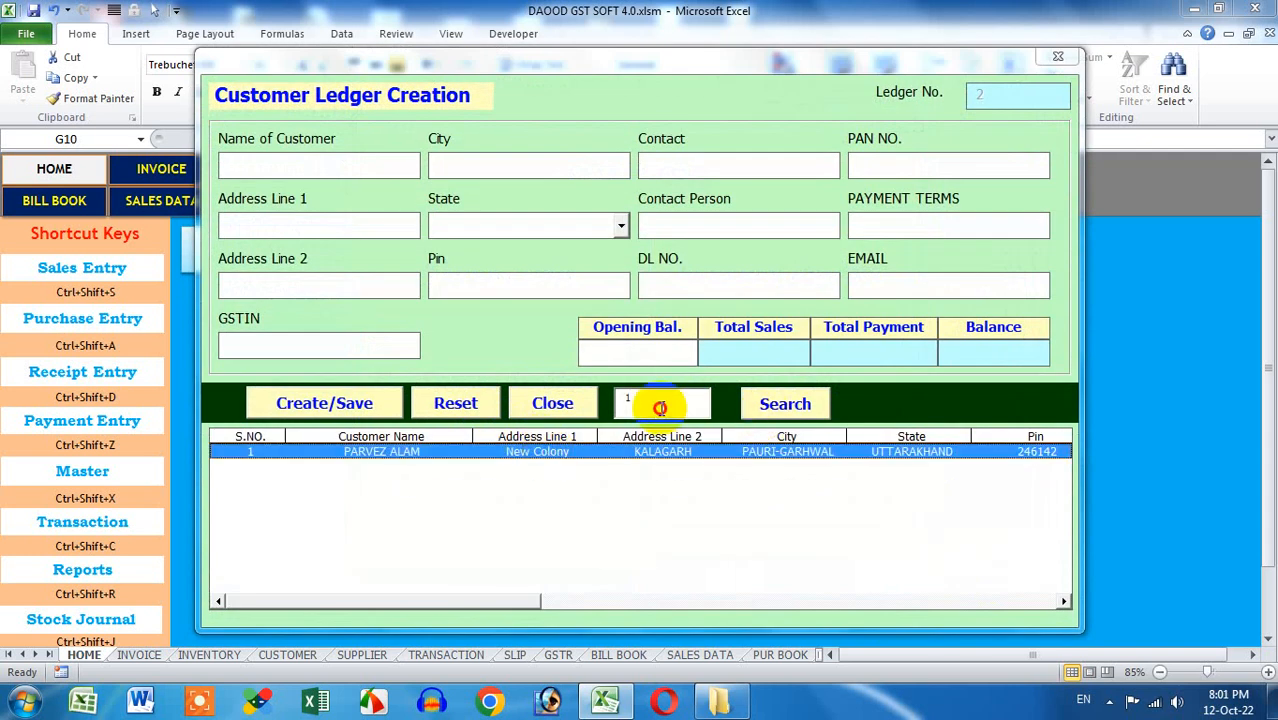
drag(660, 408, 611, 409)
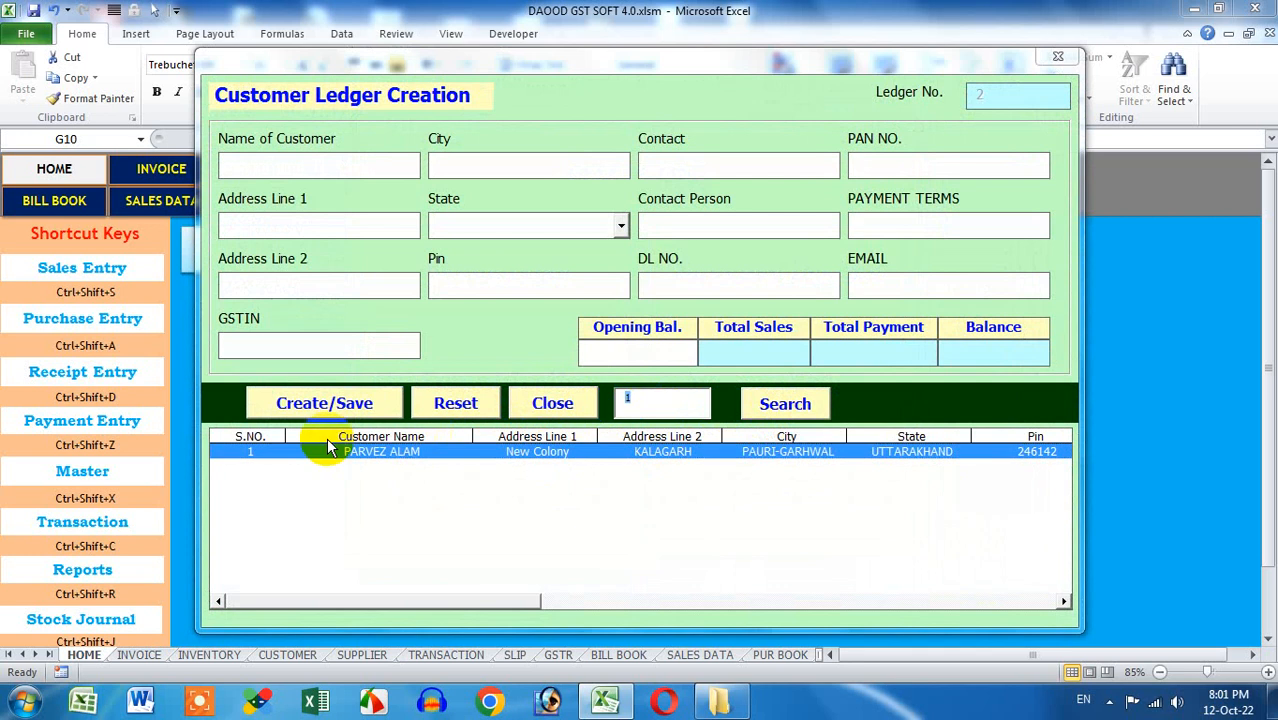
click(790, 410)
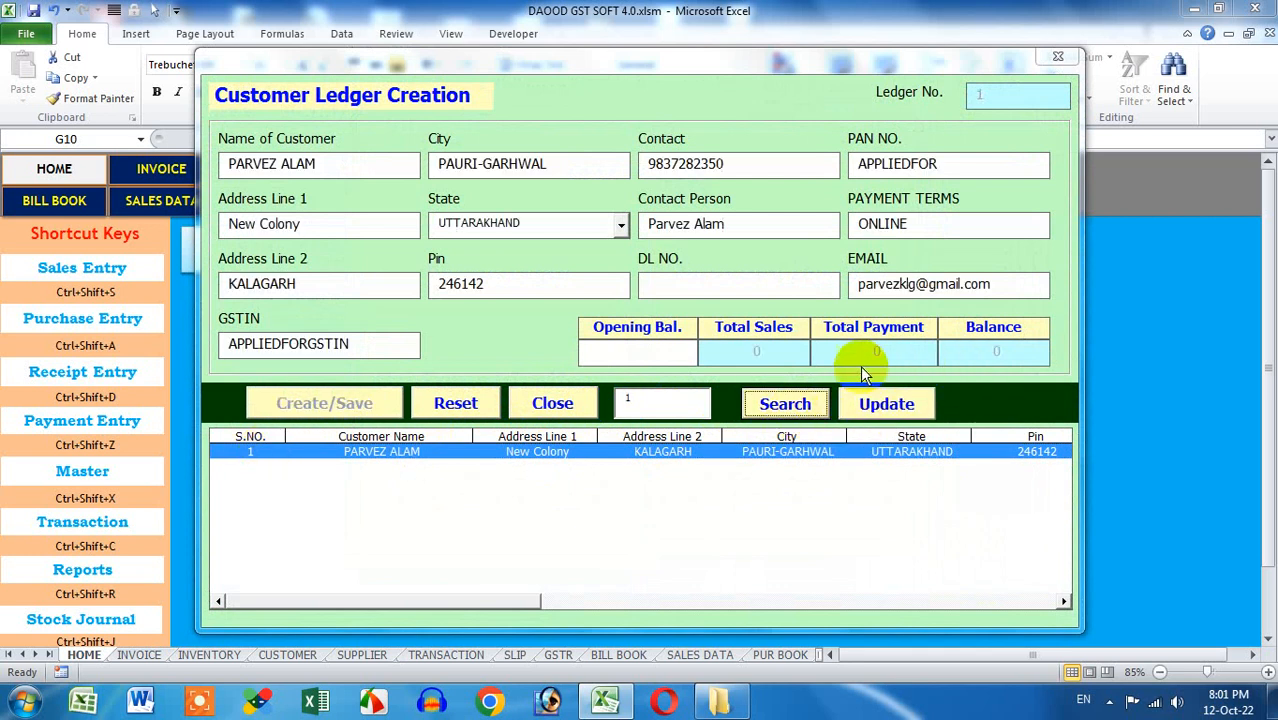
Replace the contact person with a new name and update ledger 1
click(730, 225)
drag(730, 225, 624, 222)
key(BackSpace)
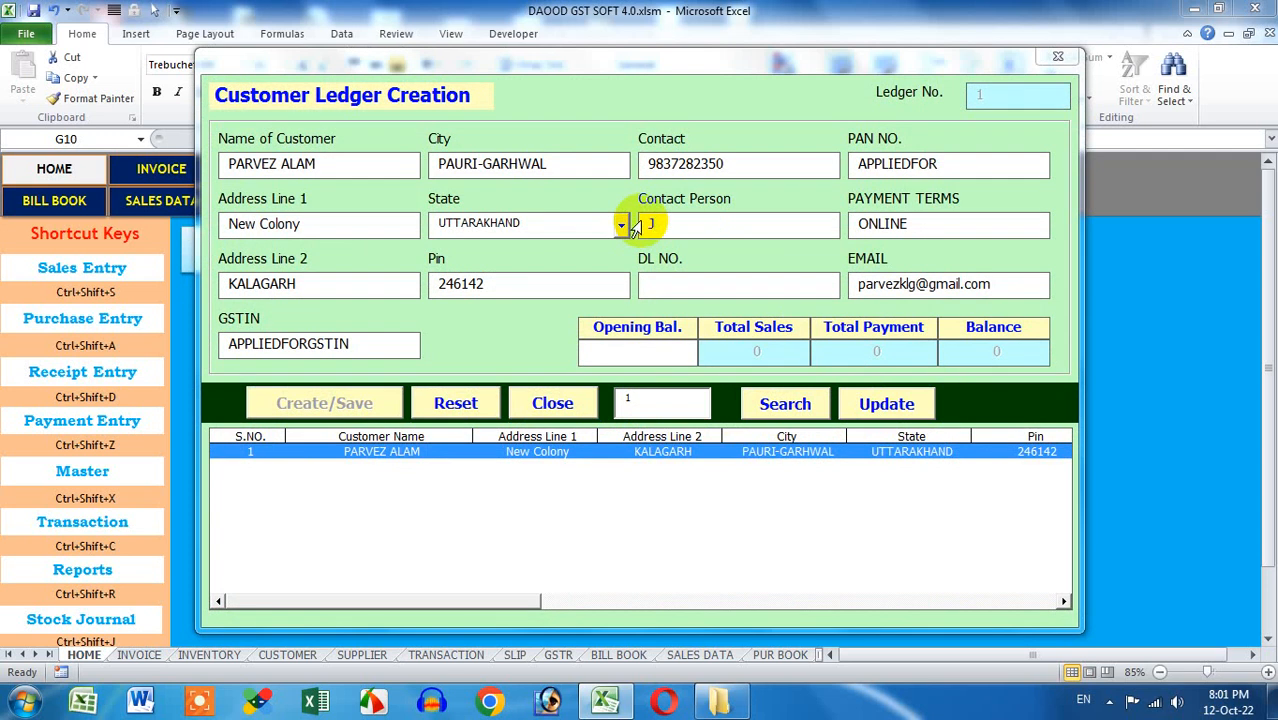
click(884, 402)
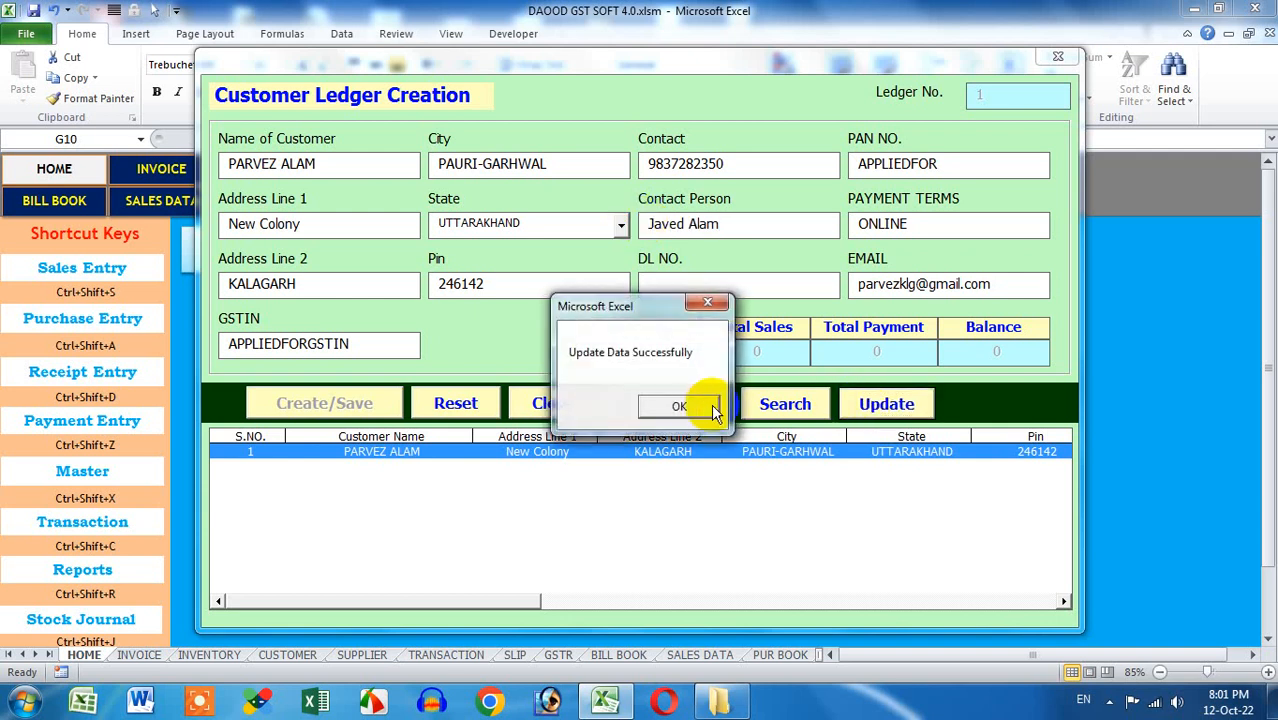
click(679, 406)
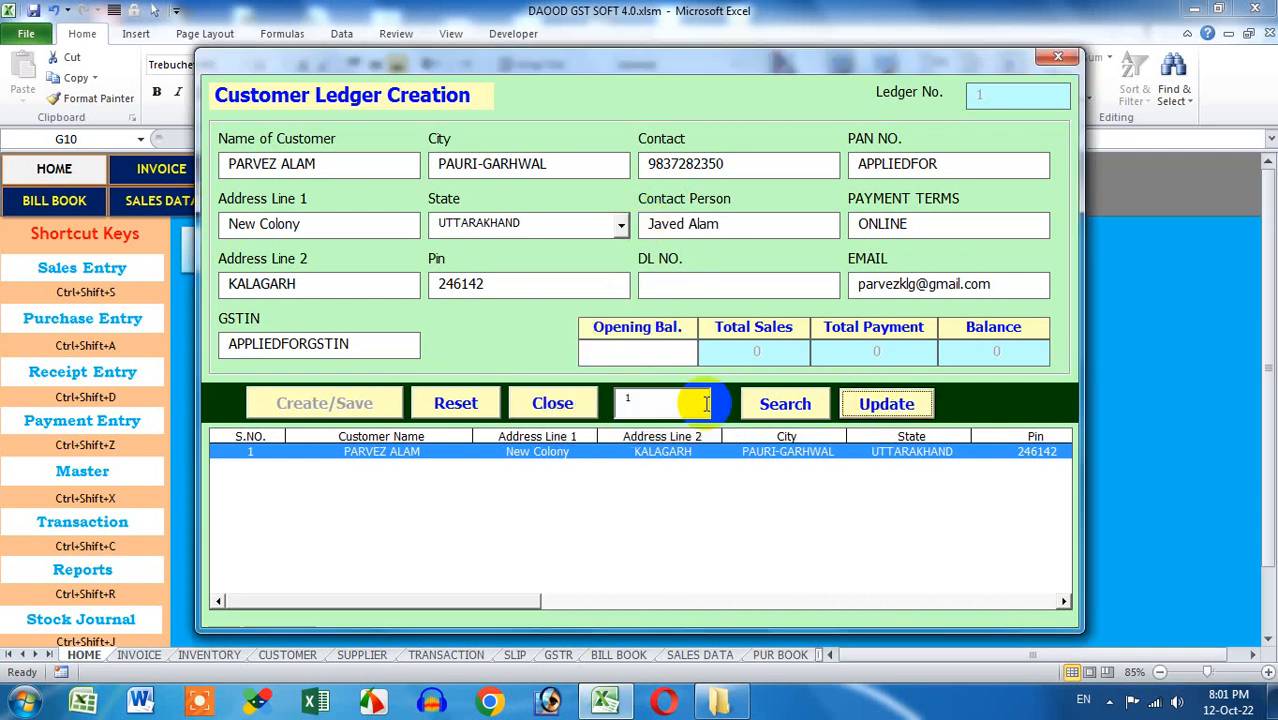
Reset the form, reload ledger 1 to verify the change, and close the customer ledger form
click(479, 403)
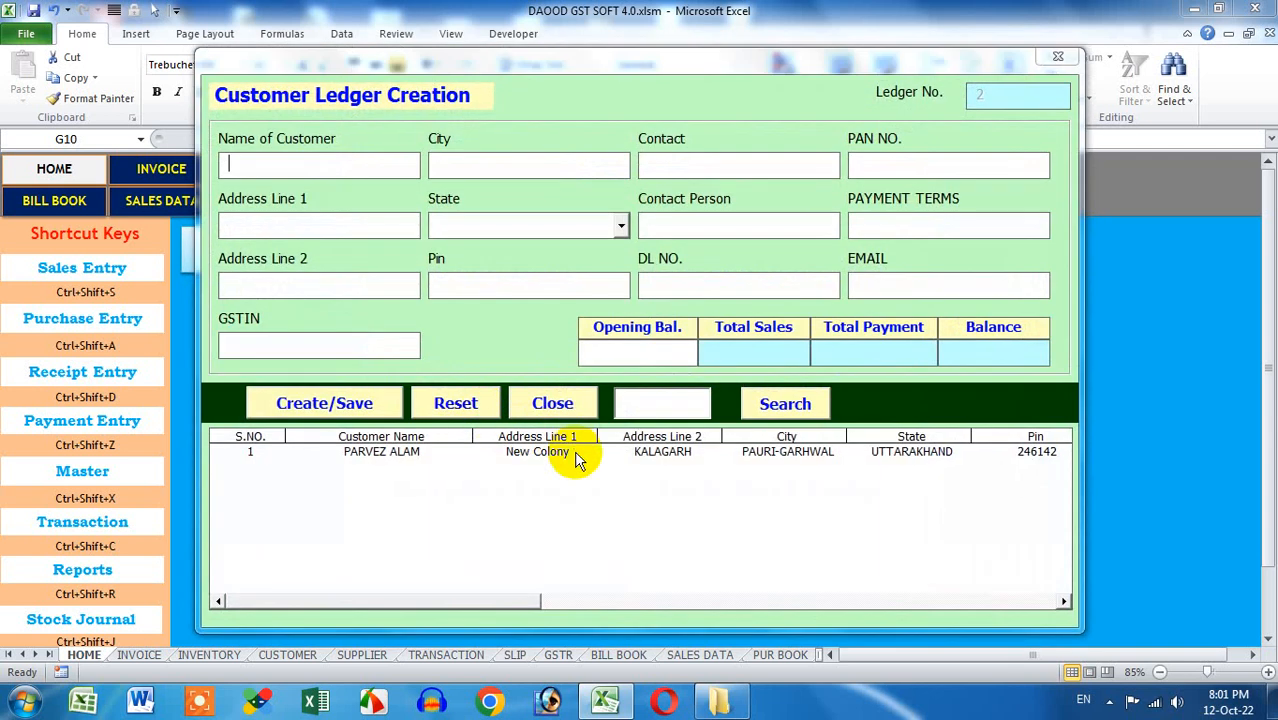
click(574, 454)
drag(519, 599, 610, 598)
click(760, 405)
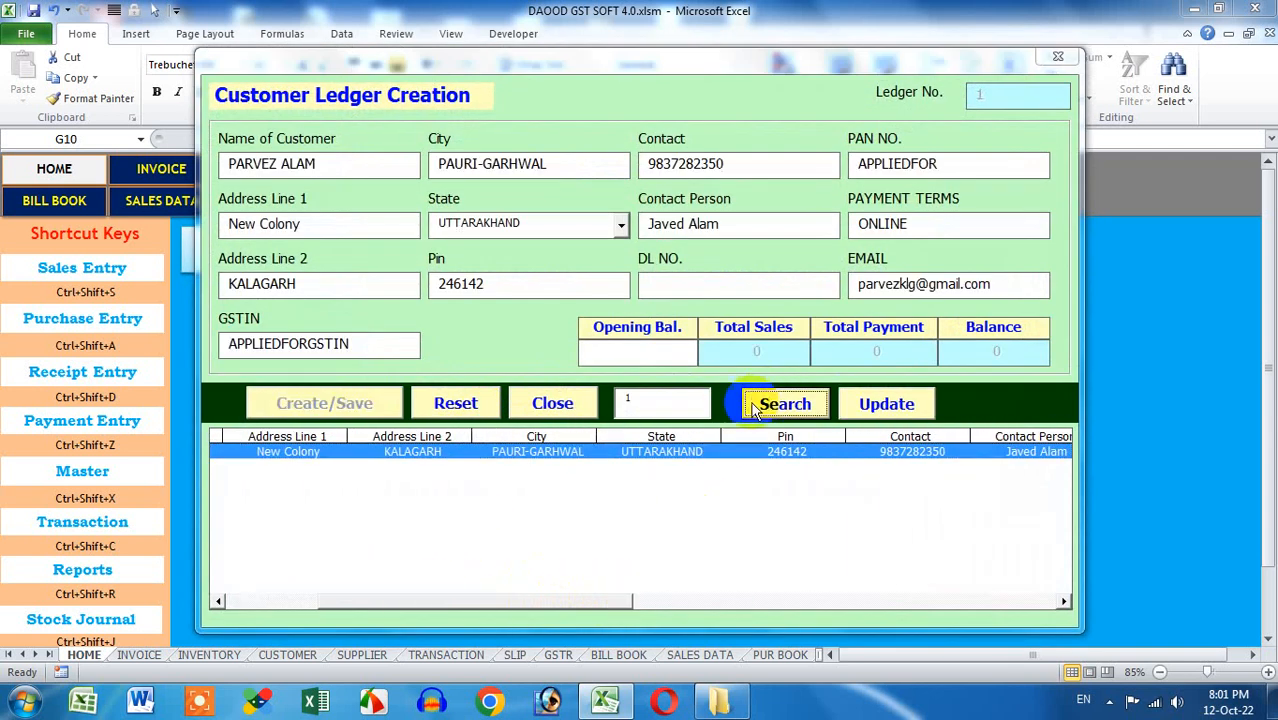
drag(608, 599, 443, 575)
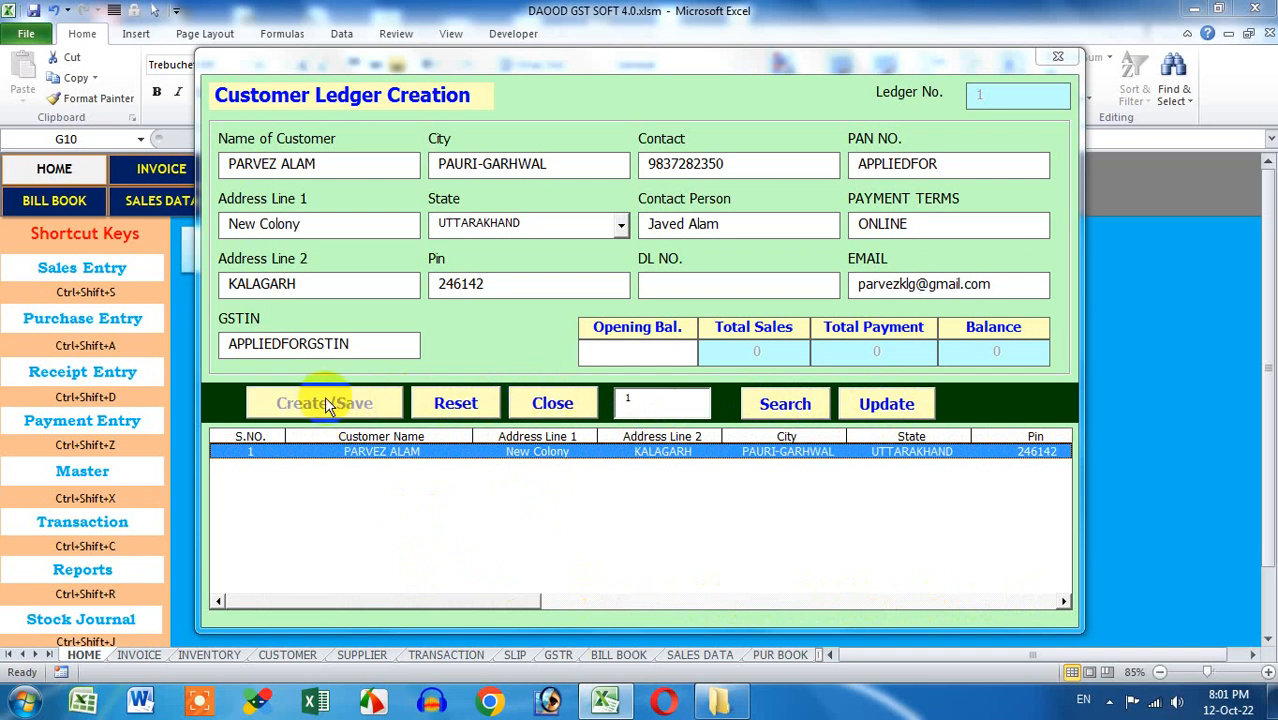
click(535, 405)
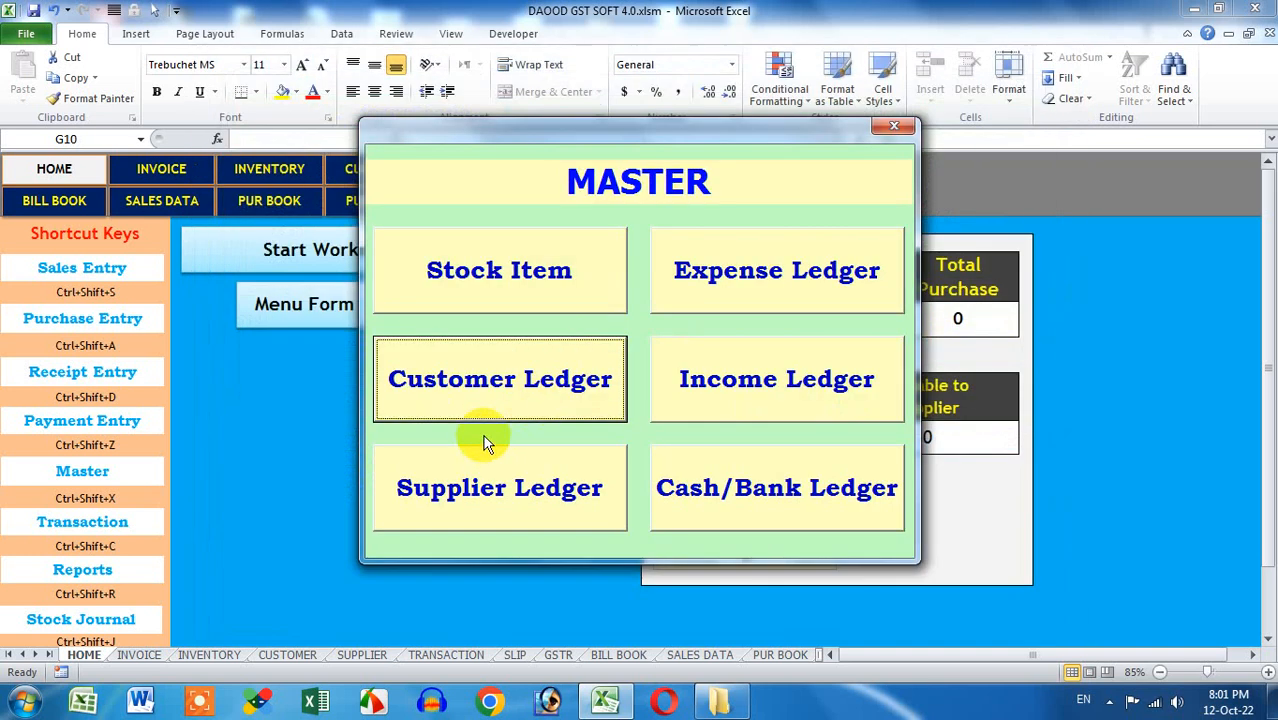
Open Supplier Ledger Creation and enter the supplier name M/S MOHIT COMPUTERS
click(508, 485)
text(MR)
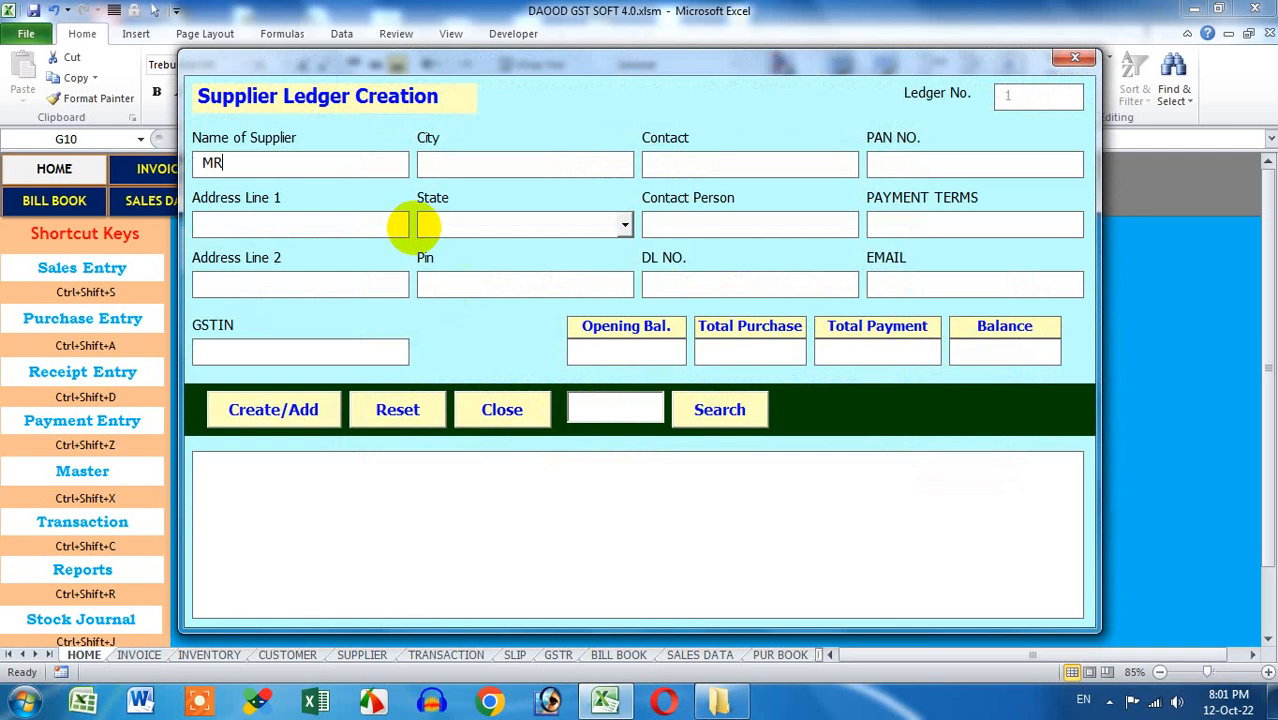
text(. MOHI)
key(BackSpace)
key(BackSpace)
key(BackSpace)
key(BackSpace)
key(BackSpace)
key(BackSpace)
key(BackSpace)
text(/S MOHO)
text(T COMPUTERS)
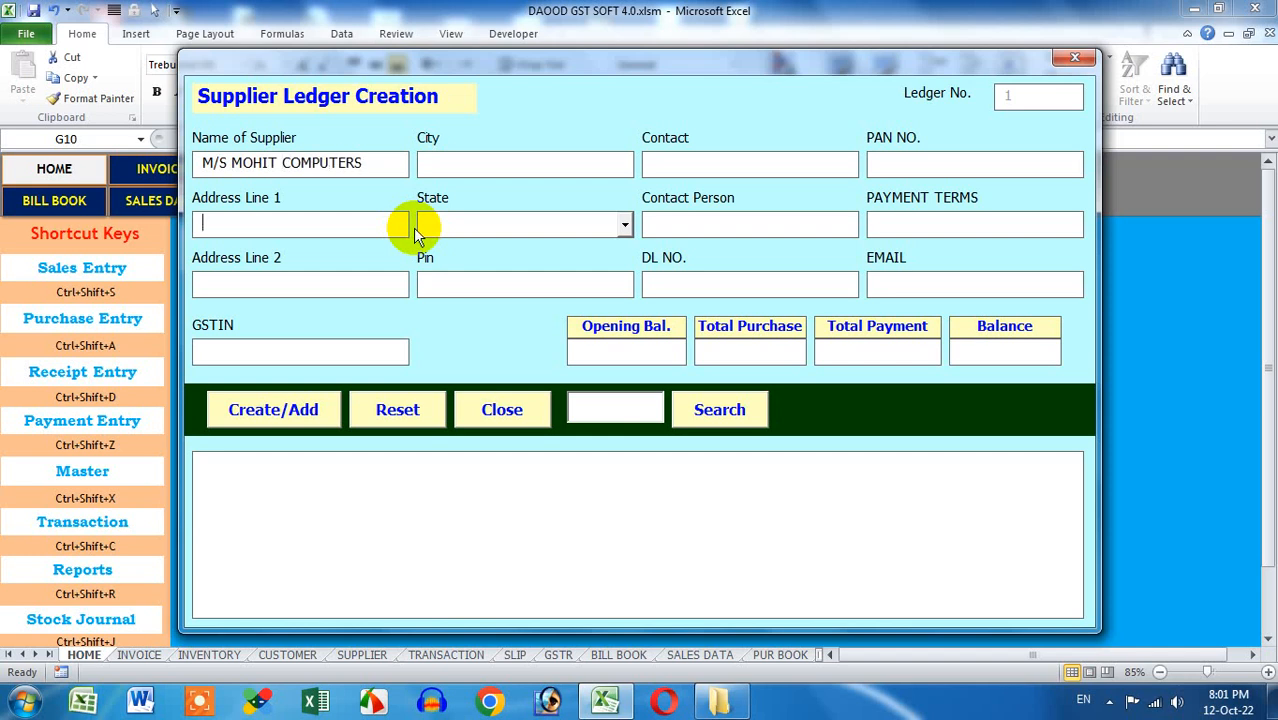
Enter address New Dhampur, DHAMPUR BIJNOR UTTAR PRADESH, pin 246761, plus contact, PAN, DL and email
click(400, 224)
text(New Dhampur)
key(Tab)
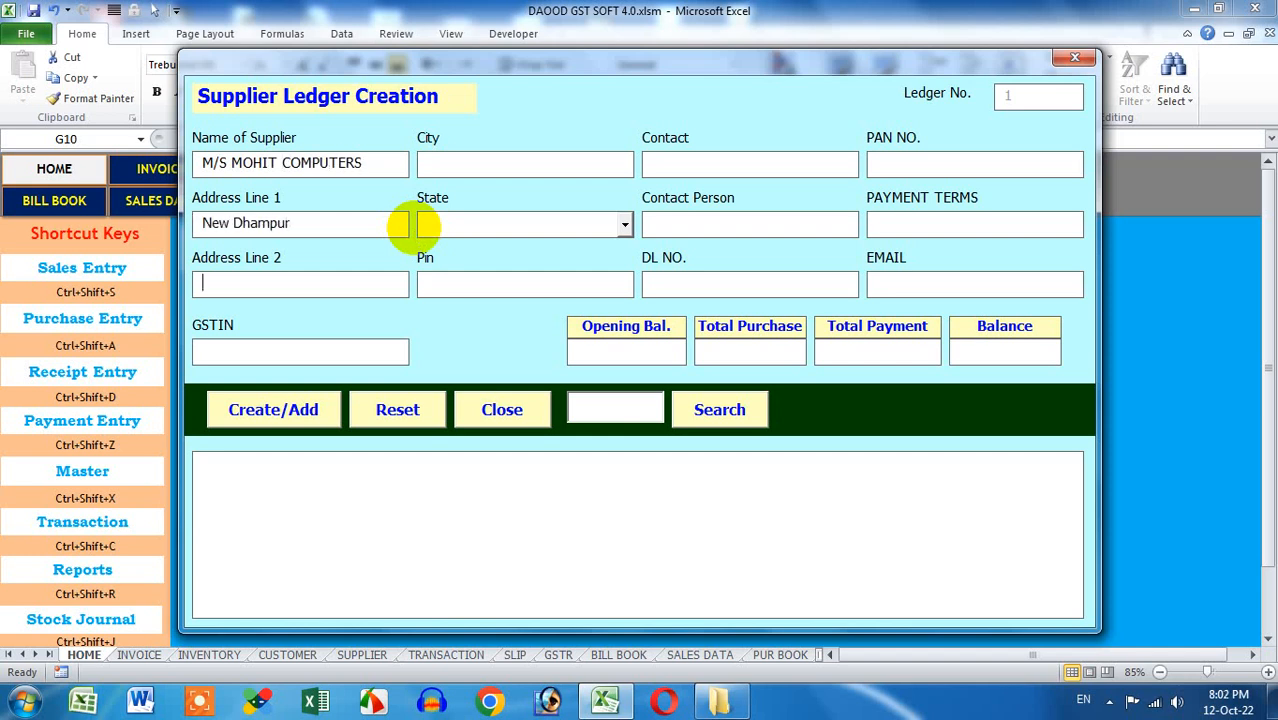
text(DHAMPUR)
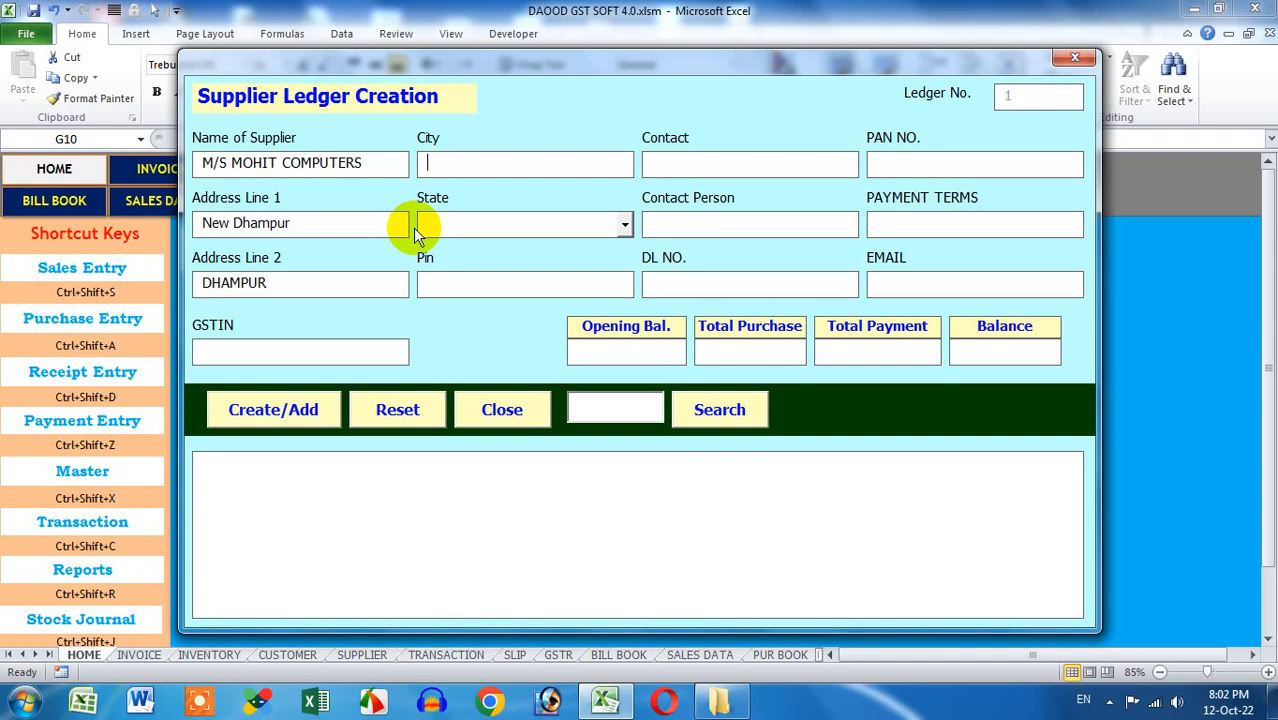
text(BIJNOR)
text(UTTAR PRADESH)
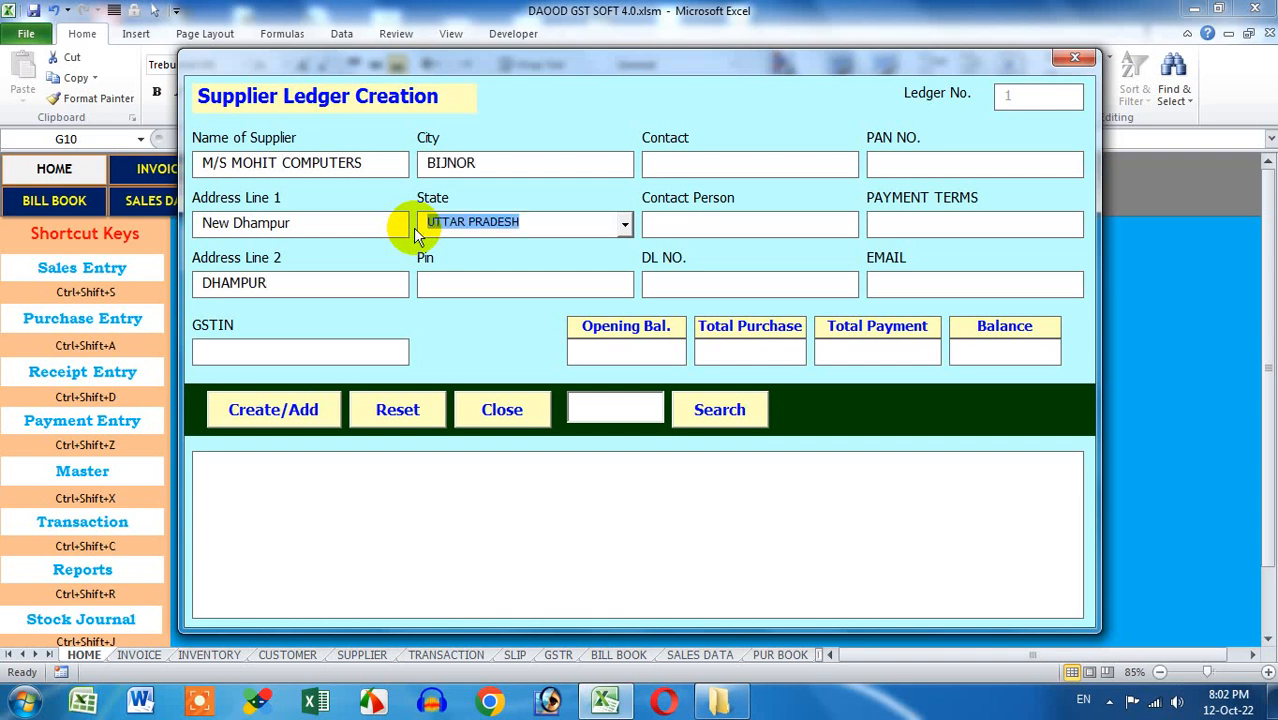
key(Tab)
text(246761)
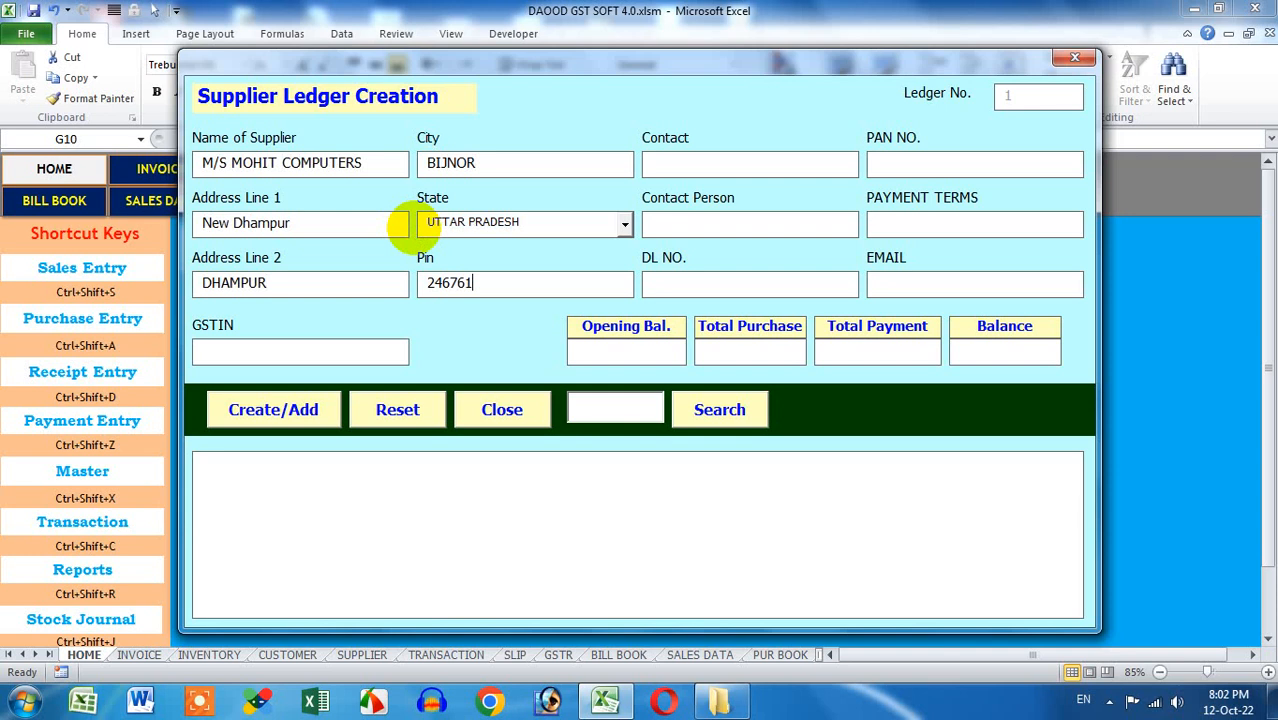
key(Tab)
text(998877)
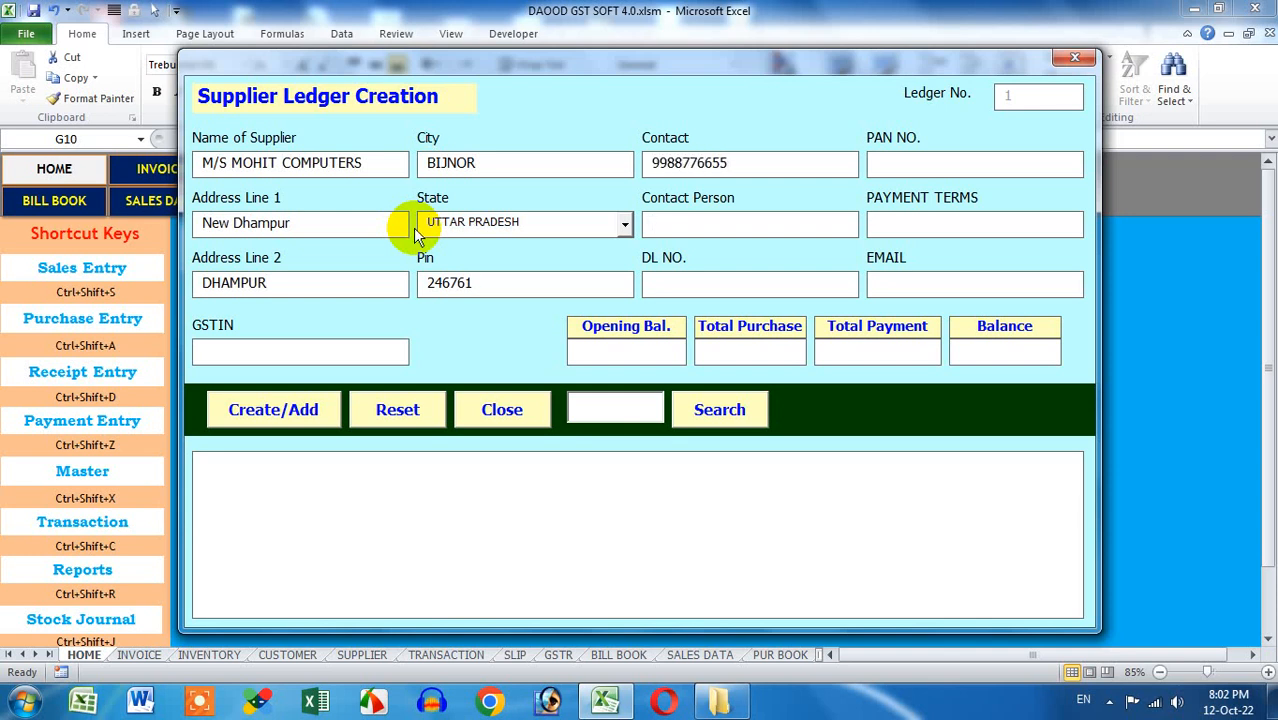
text(Mo)
text(hit G)
text(ABC)
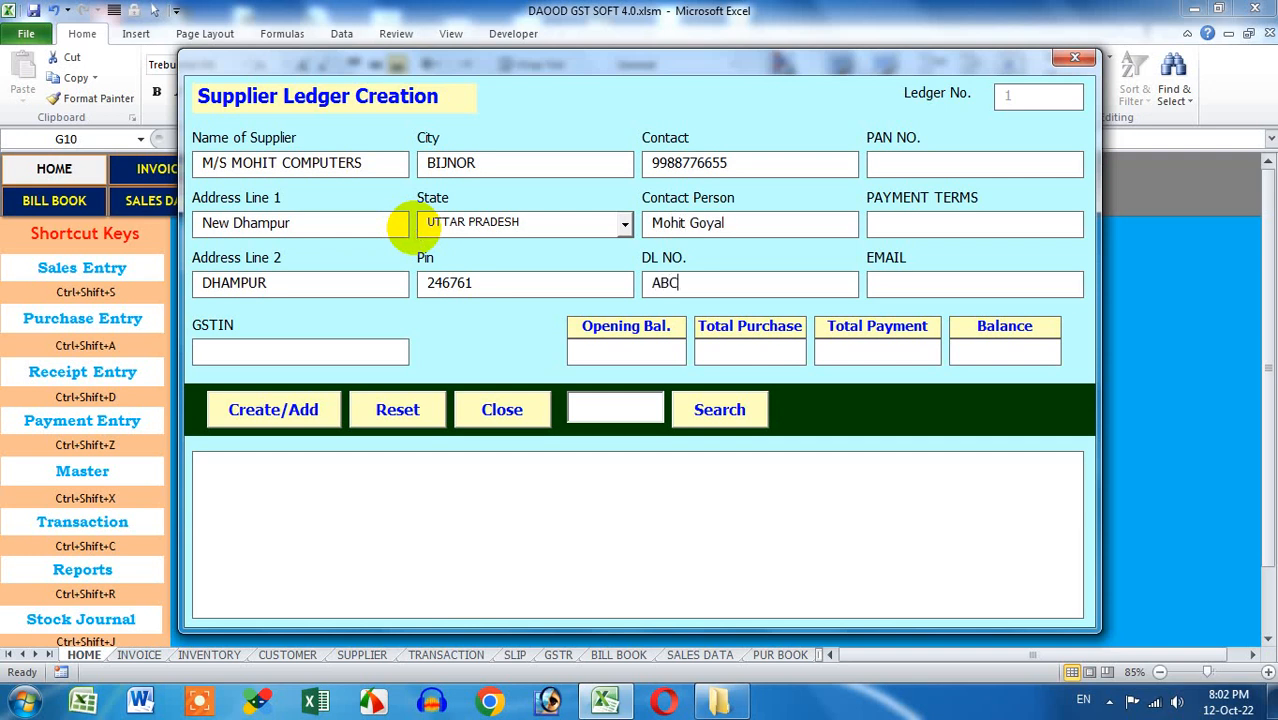
text(D123)
text(ABC)
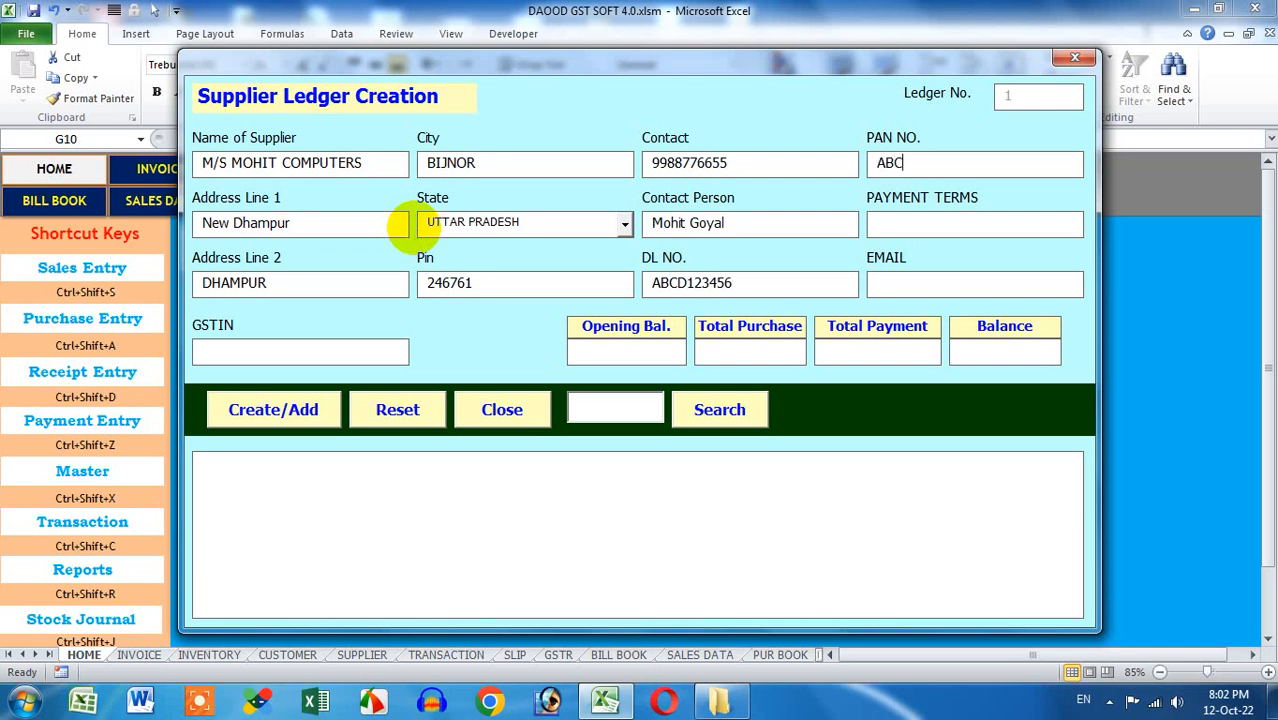
text(DE12345)
text(C)
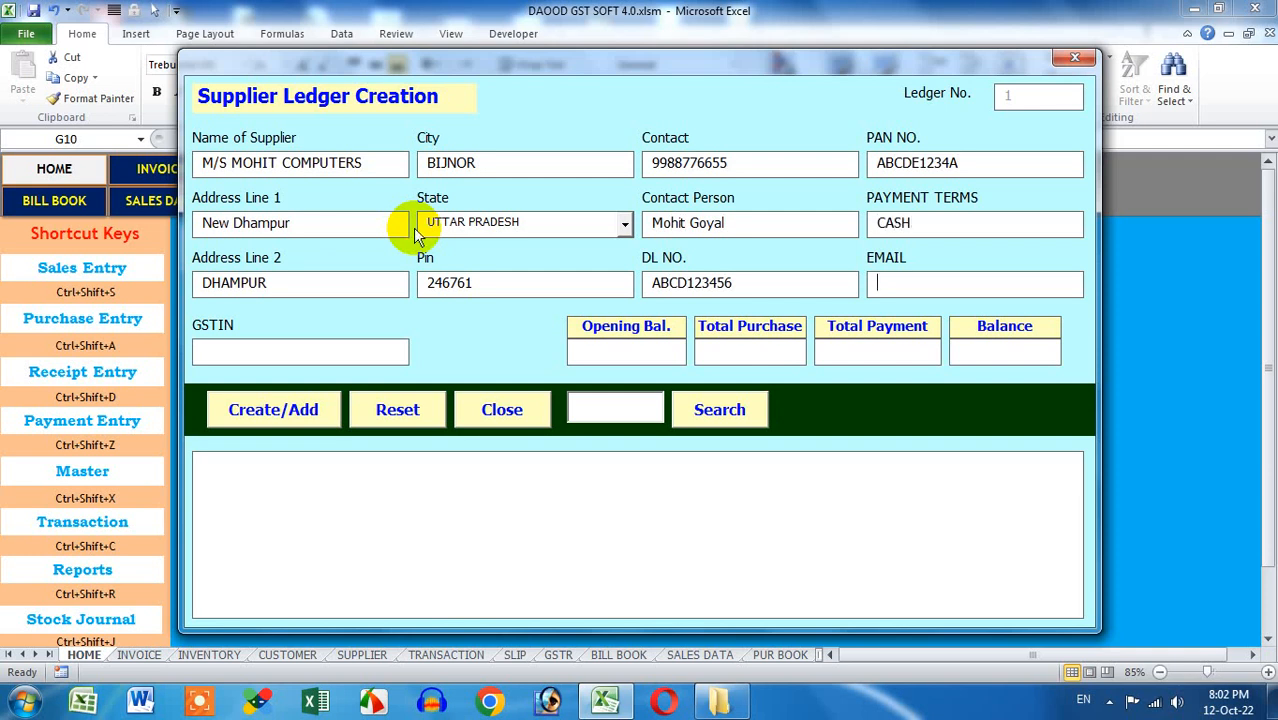
text(abc@abc.com)
Enter the supplier's GSTIN, create the ledger, confirm, and close the form
click(361, 354)
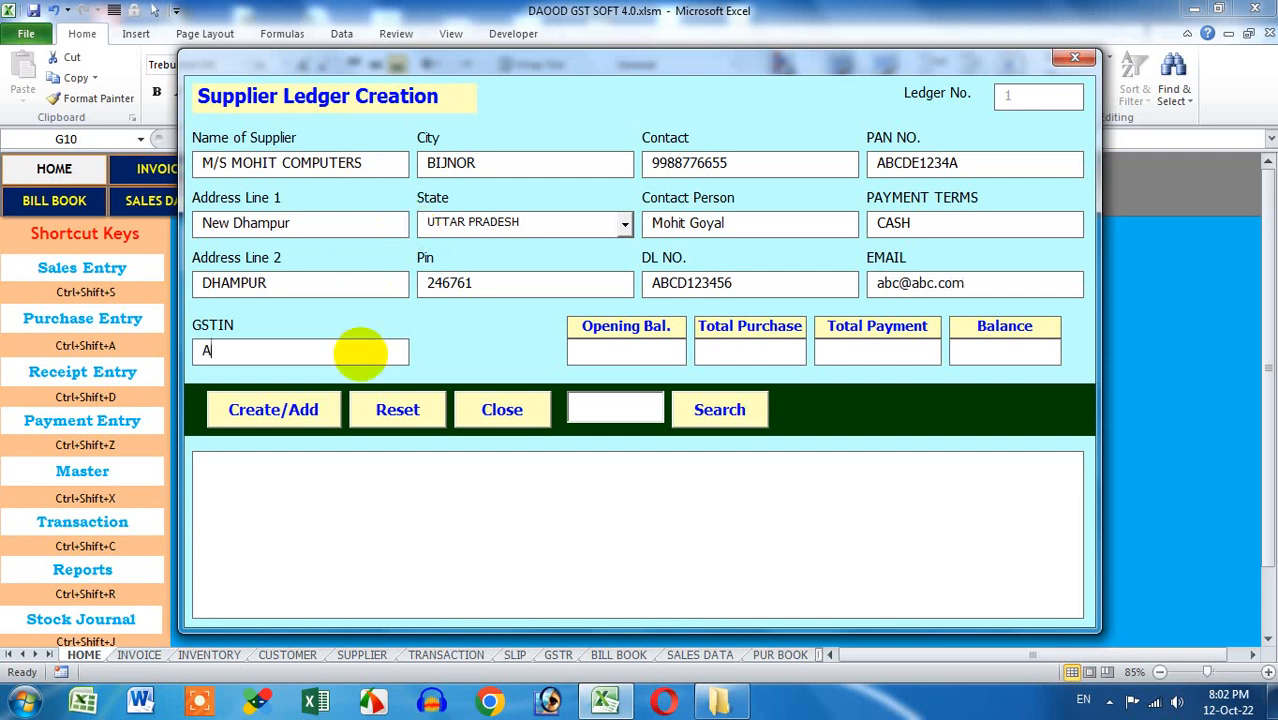
text(ABCDE1234AGS)
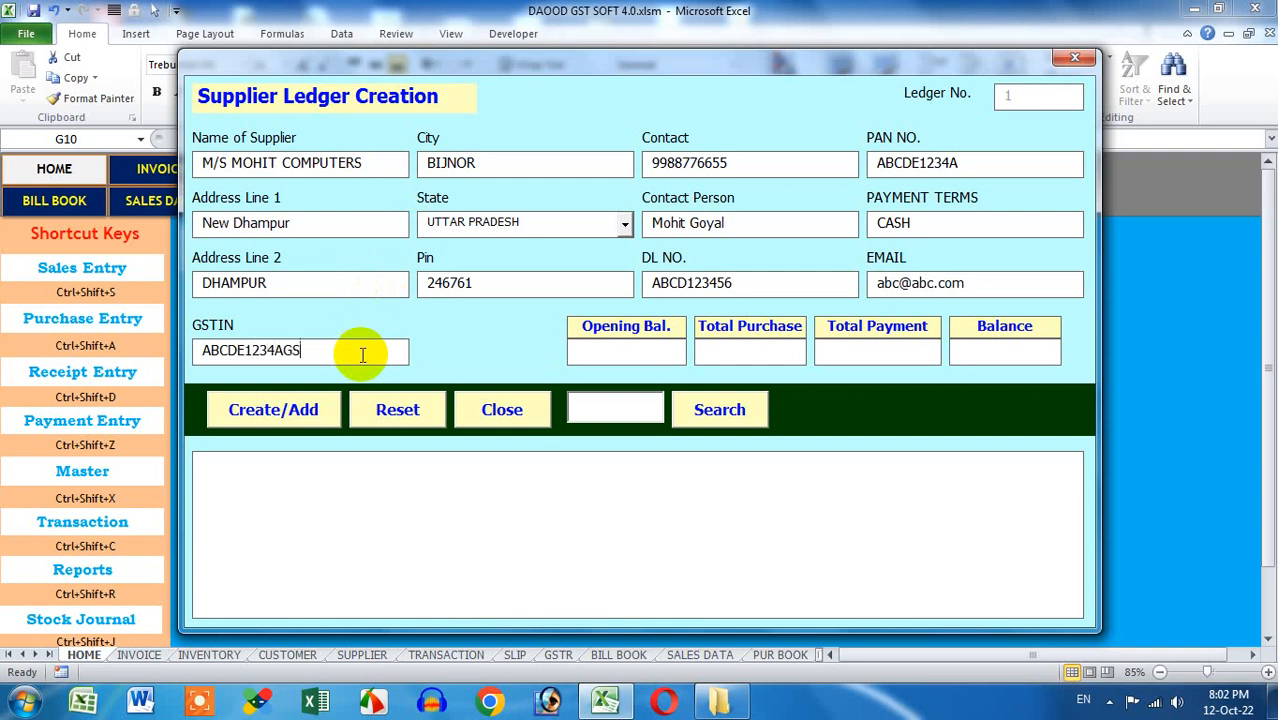
text(TIN)
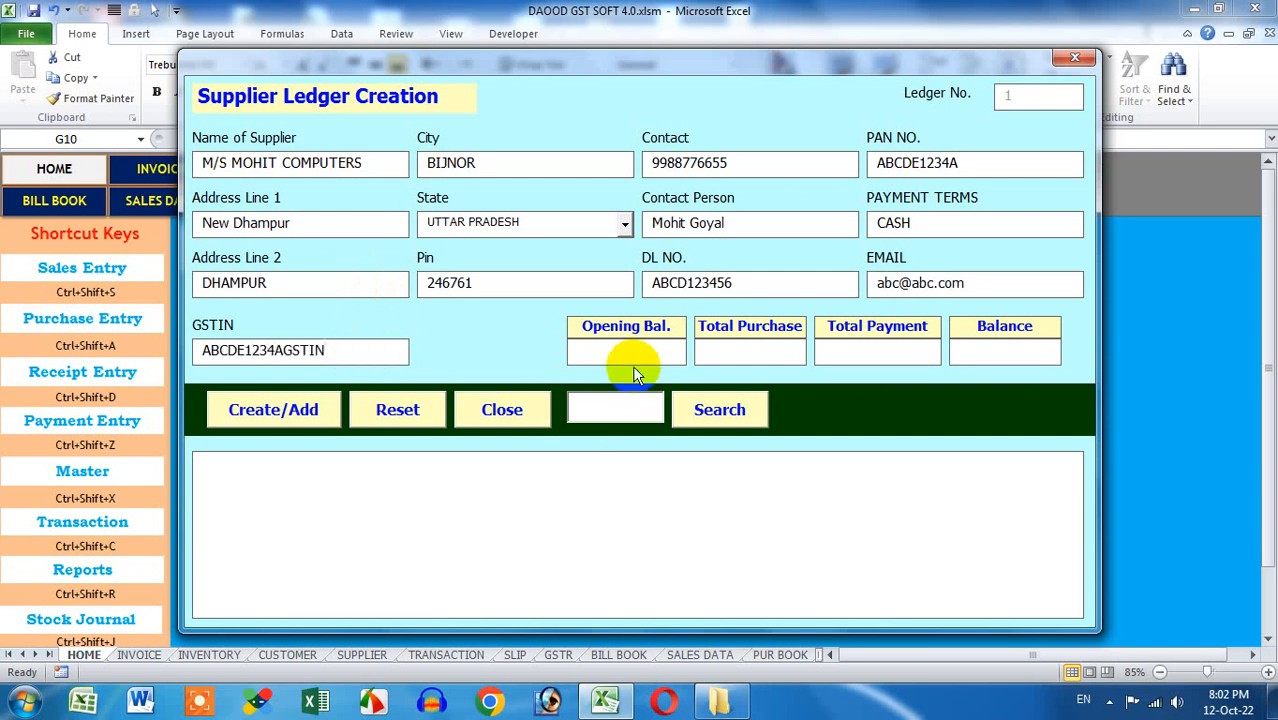
click(306, 412)
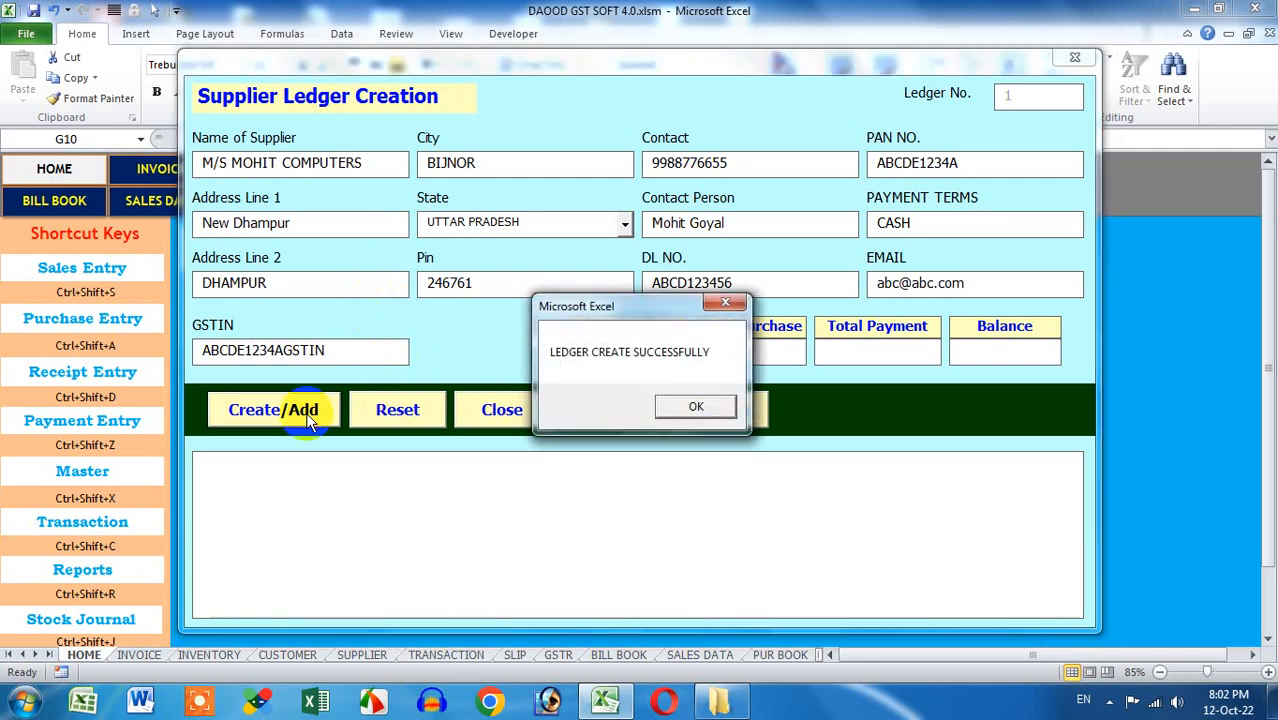
click(718, 405)
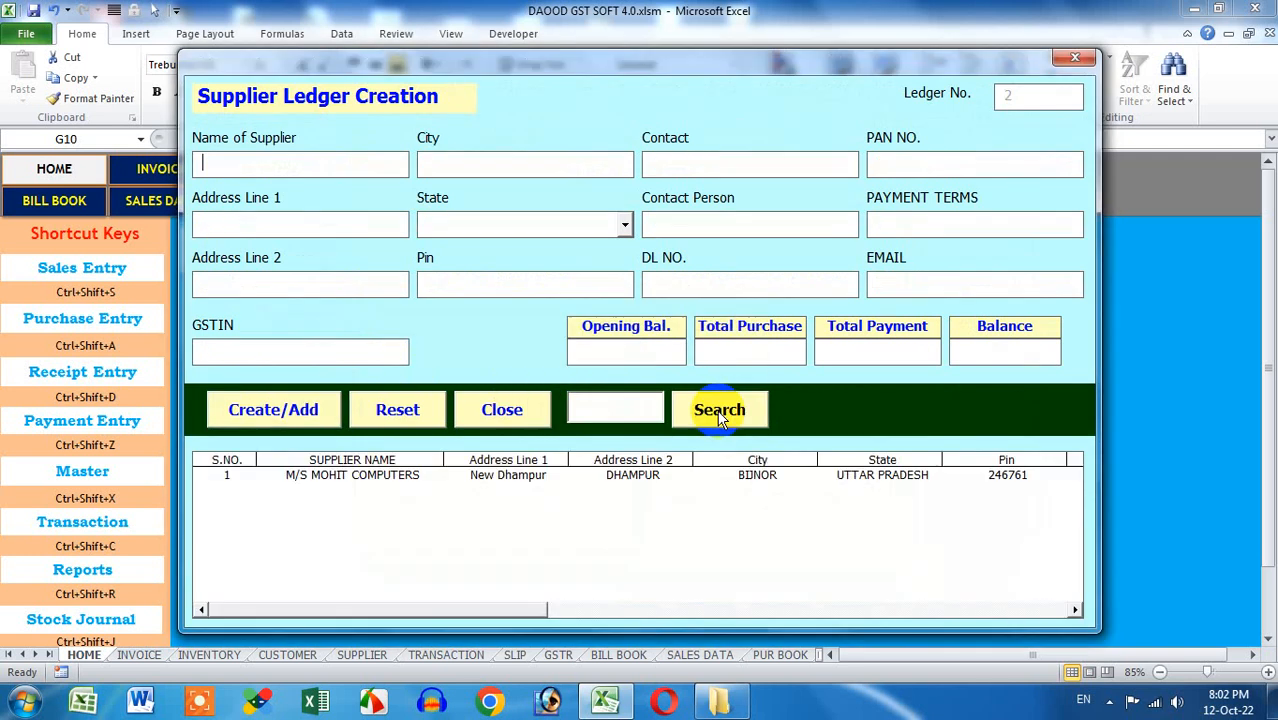
click(1075, 57)
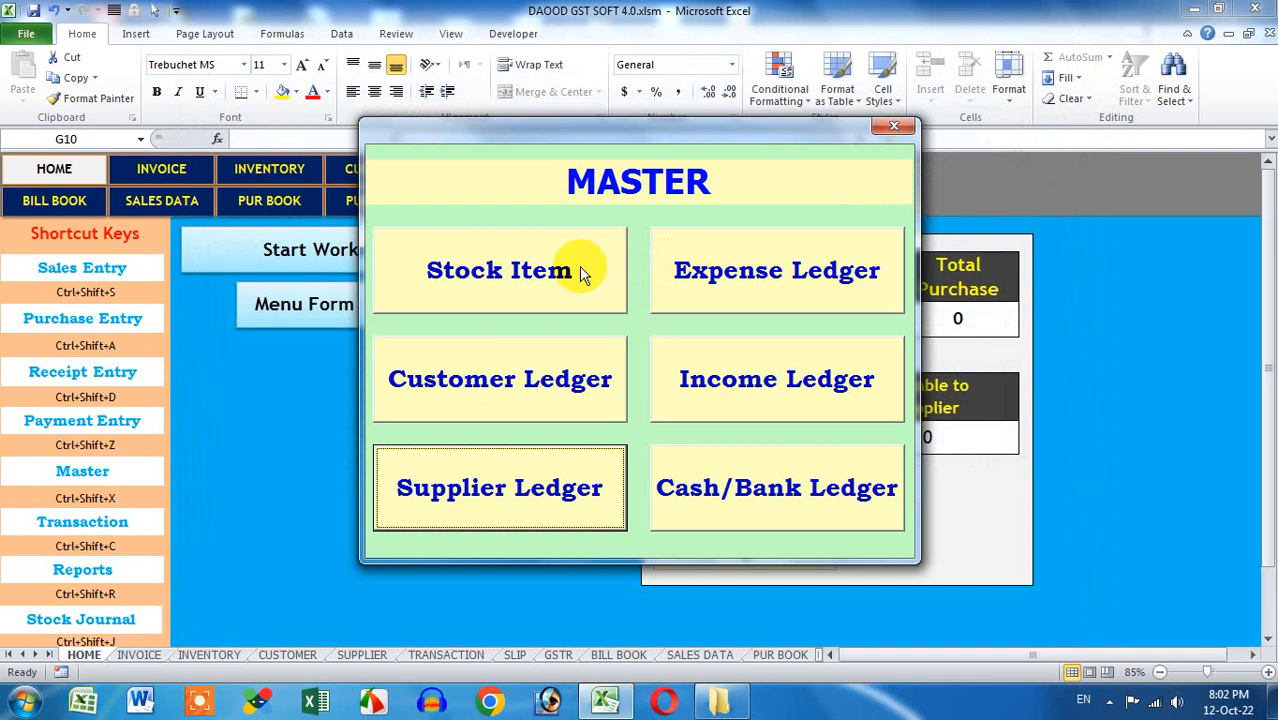
Open and close the stock item, customer and supplier forms, then close the MASTER and Menu forms
click(583, 274)
click(1021, 94)
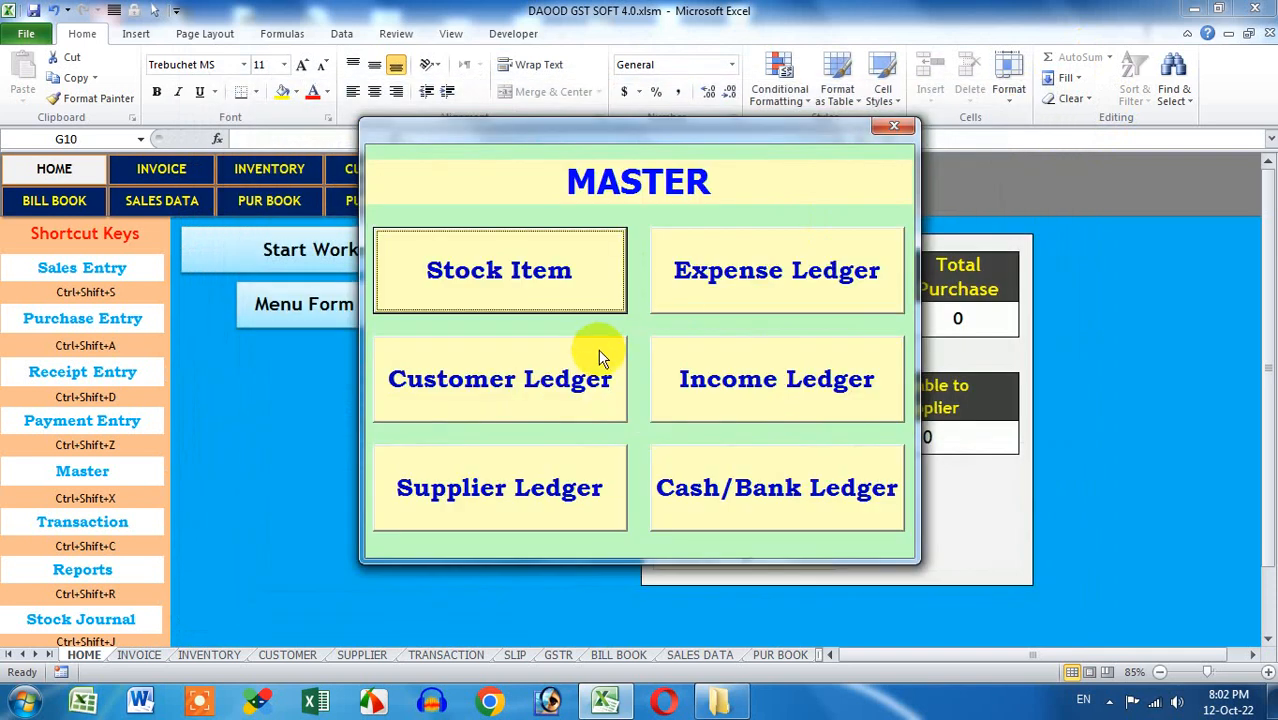
click(600, 358)
click(1055, 52)
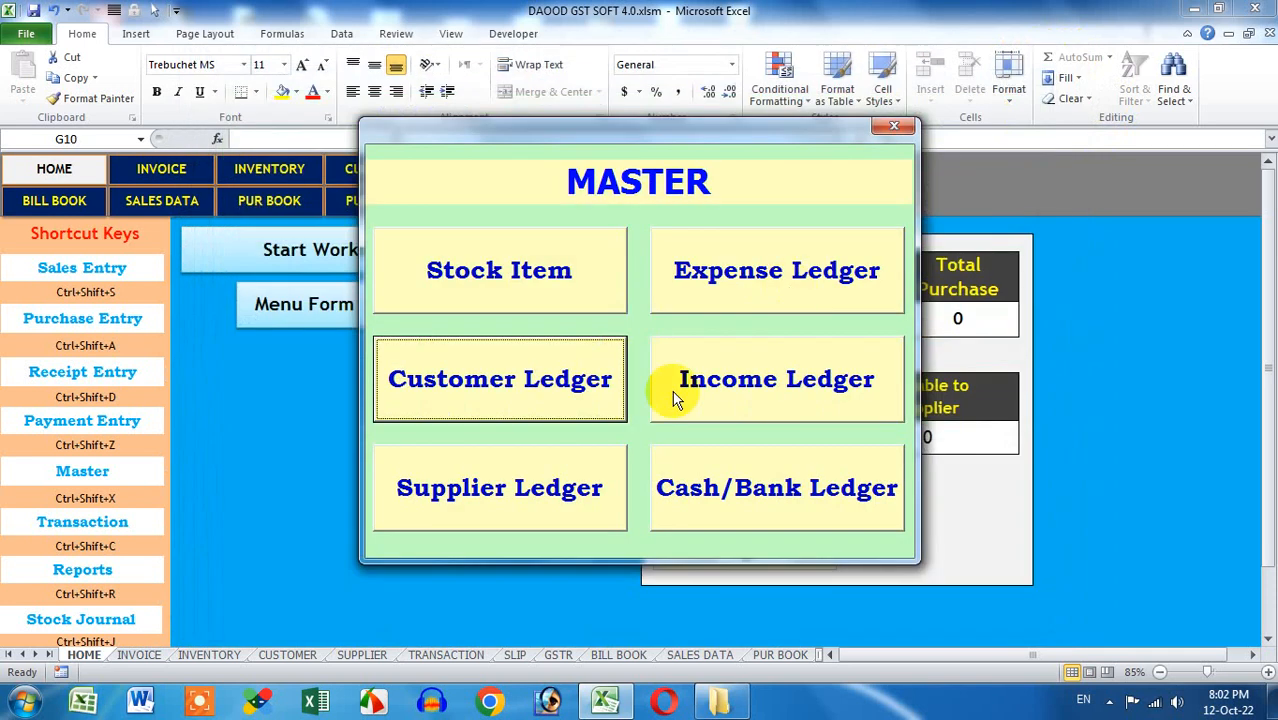
click(590, 492)
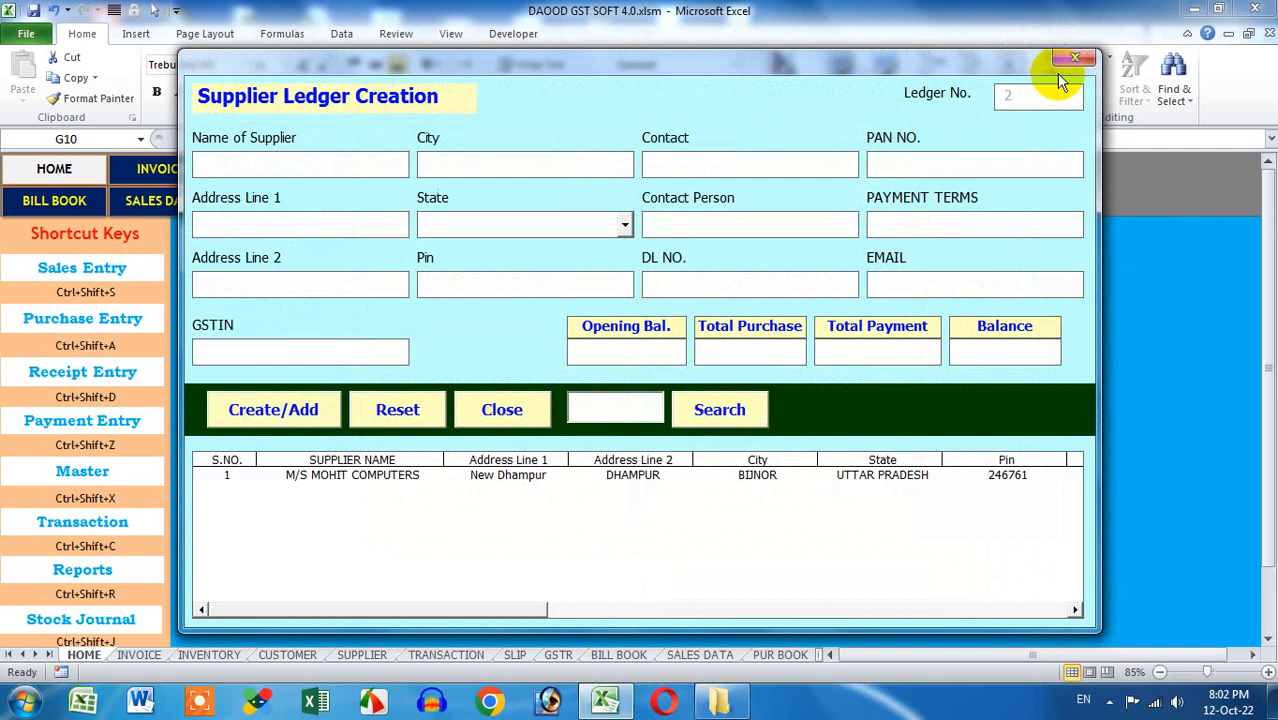
click(1062, 57)
click(897, 127)
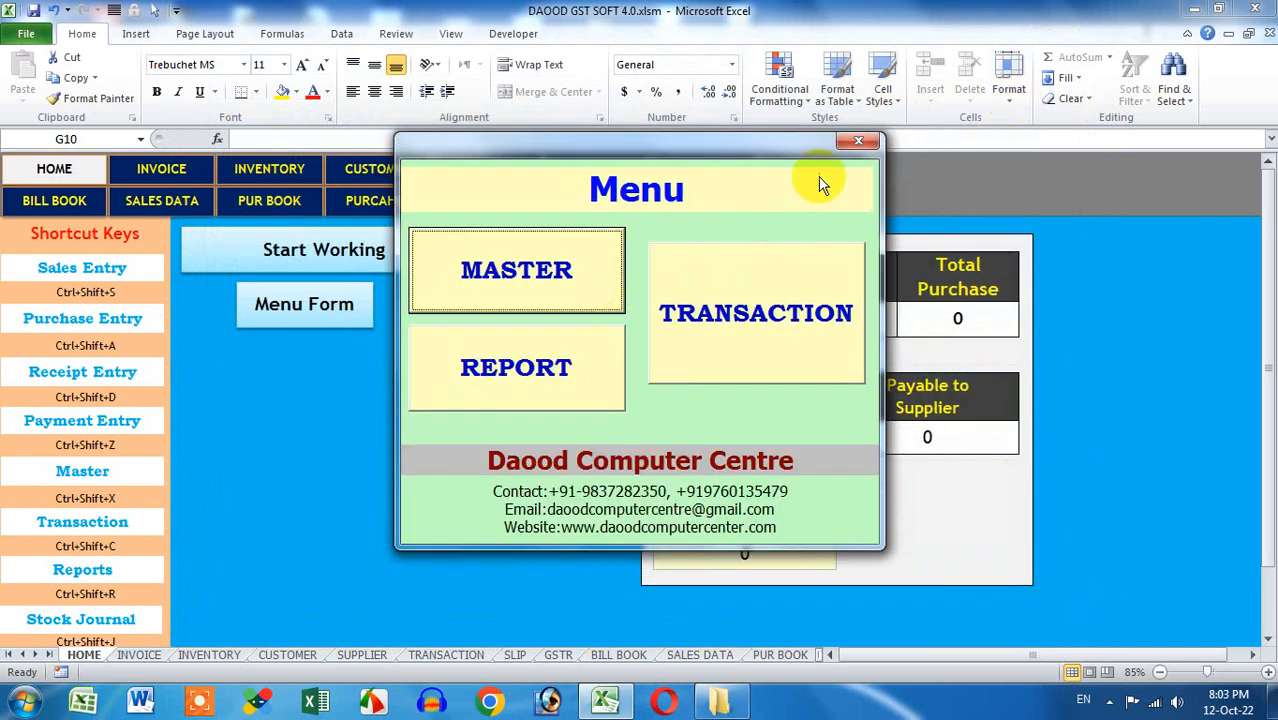
click(856, 148)
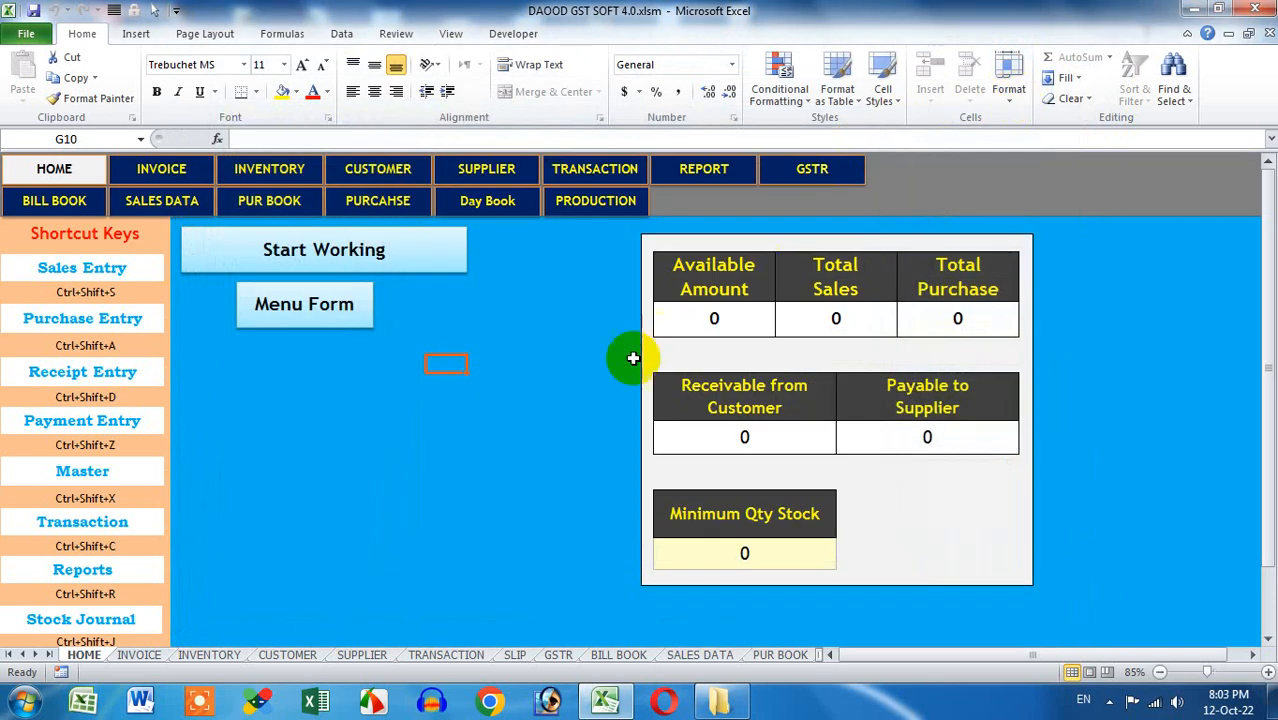
Check the APPLE row on the INVENTORY sheet and the first customer record on CUSTOMER
click(250, 175)
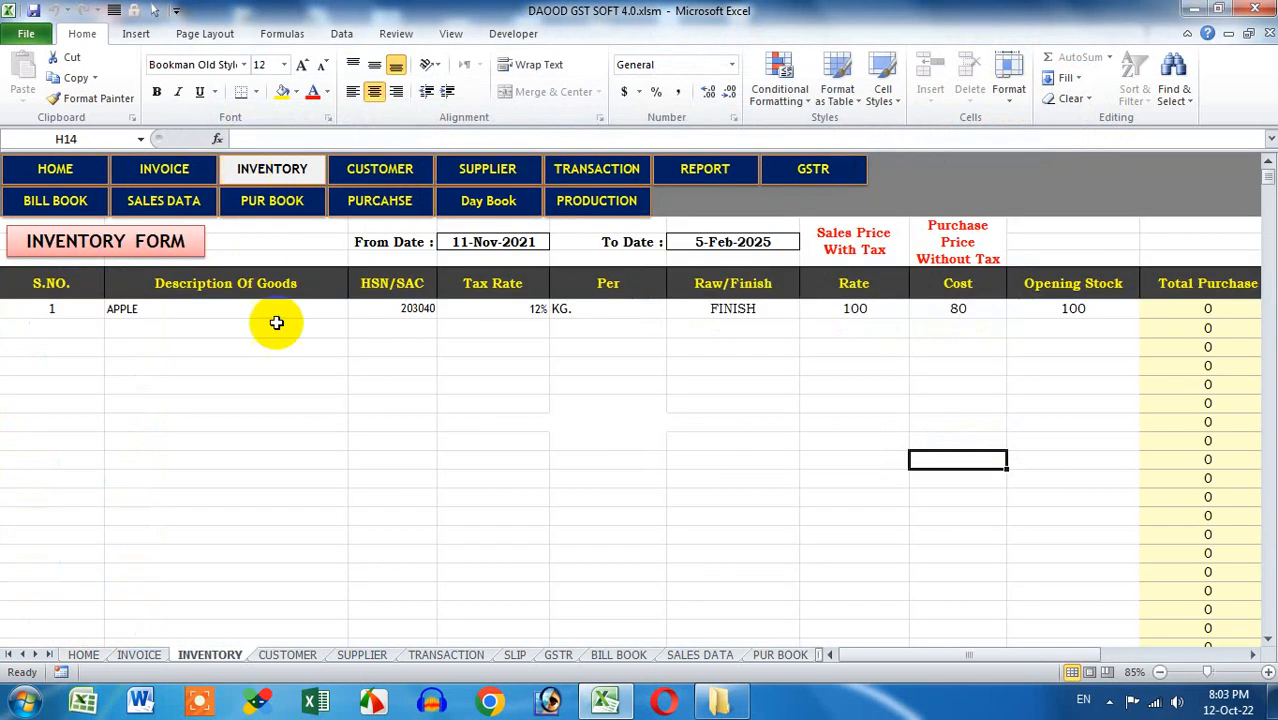
click(242, 320)
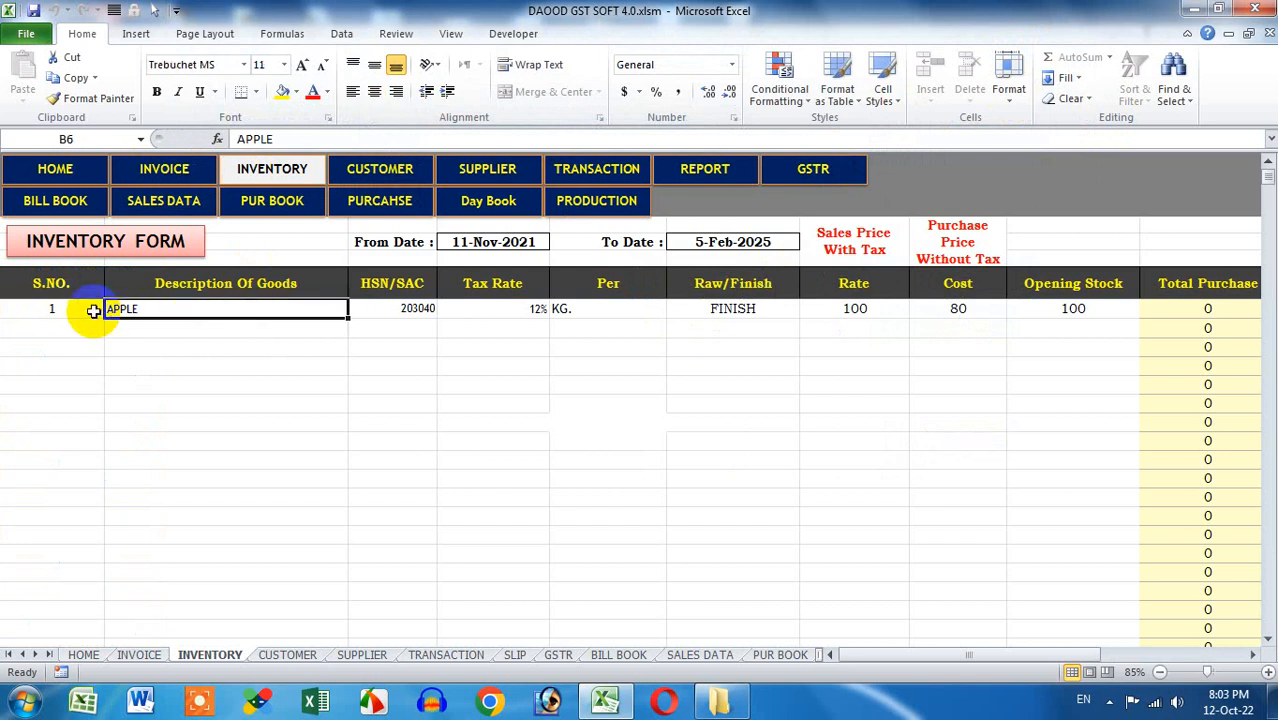
drag(86, 317, 1012, 320)
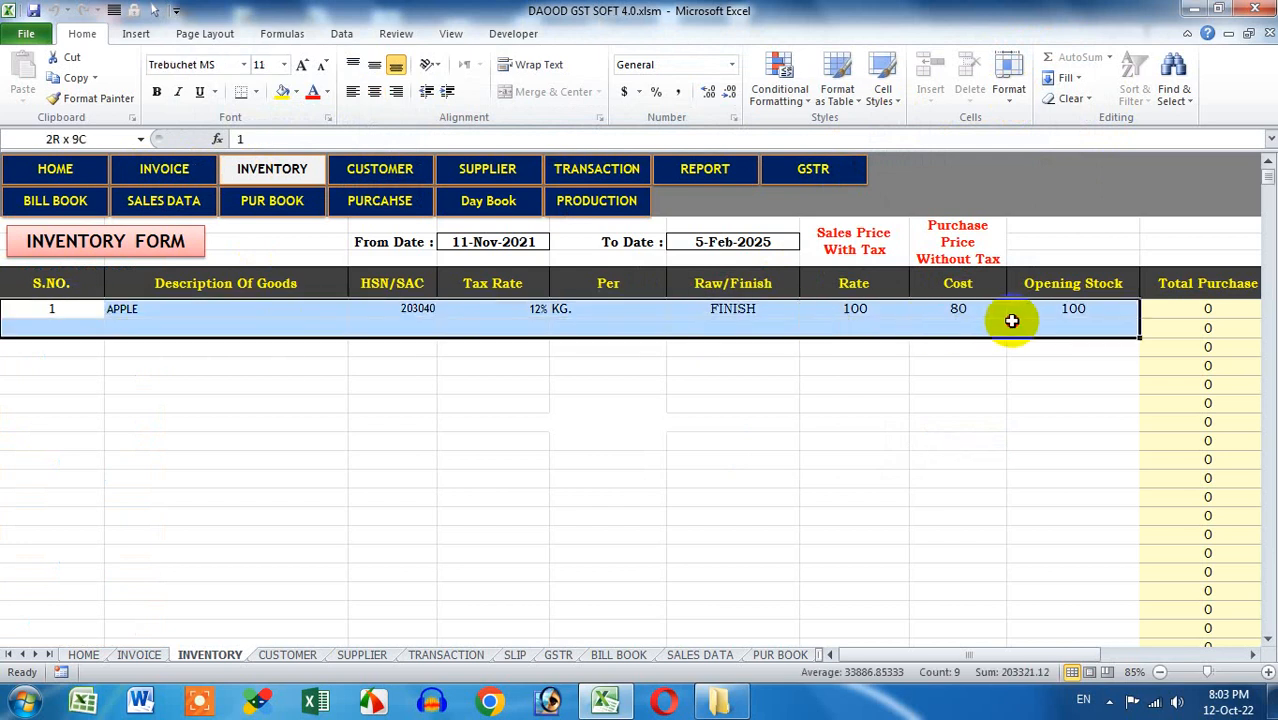
click(941, 419)
click(378, 176)
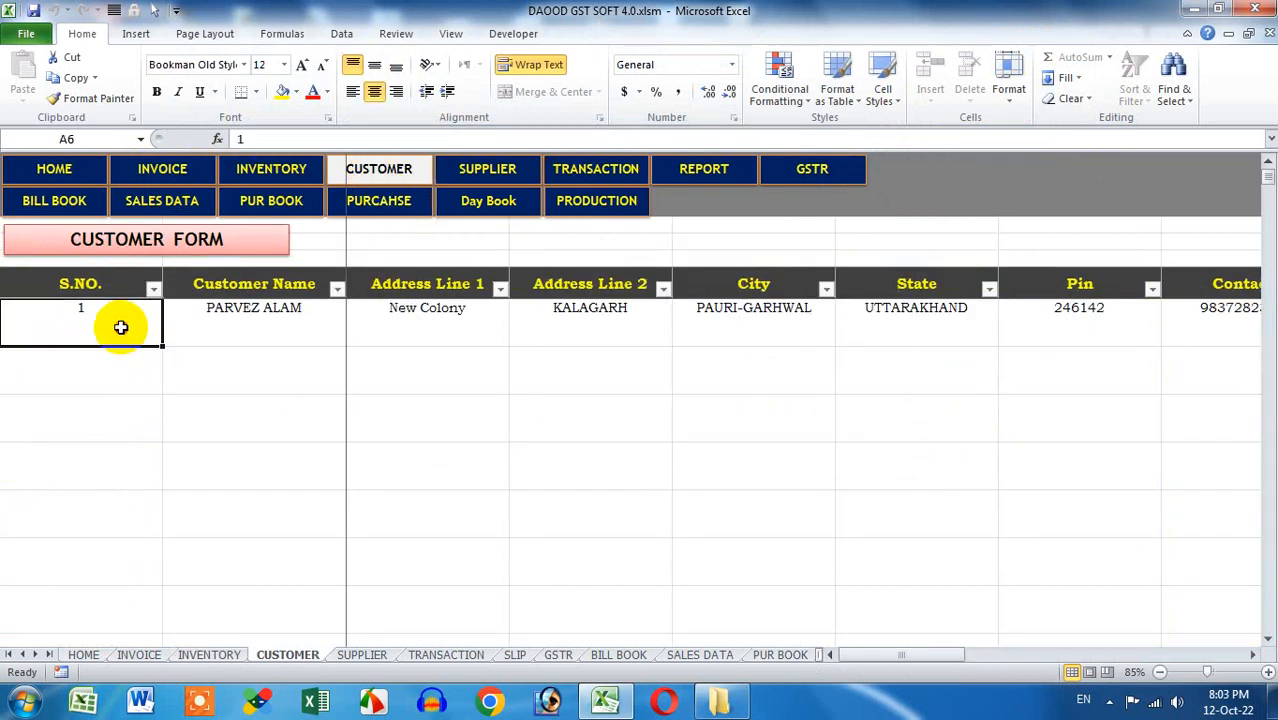
drag(120, 325, 561, 397)
drag(1142, 657, 755, 660)
click(582, 516)
On the SUPPLIER sheet, check the M/S MOHIT COMPUTERS record and the empty rows below it
click(472, 174)
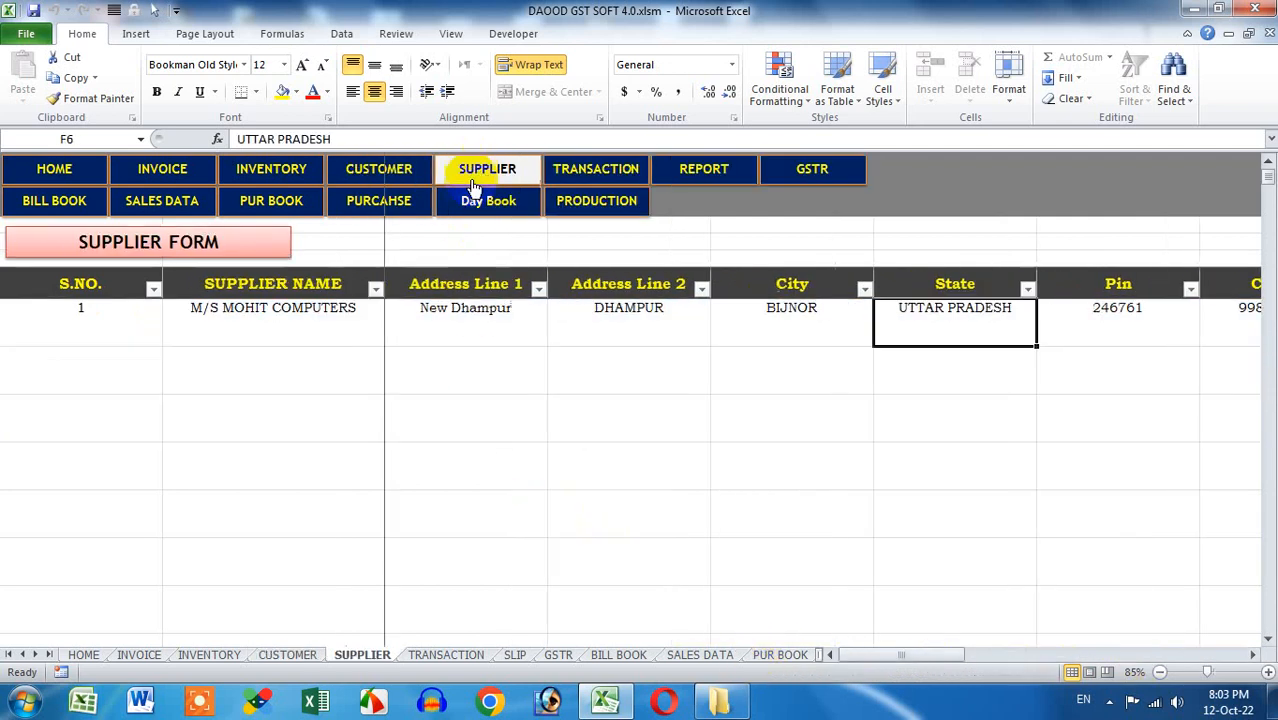
drag(106, 328, 1107, 337)
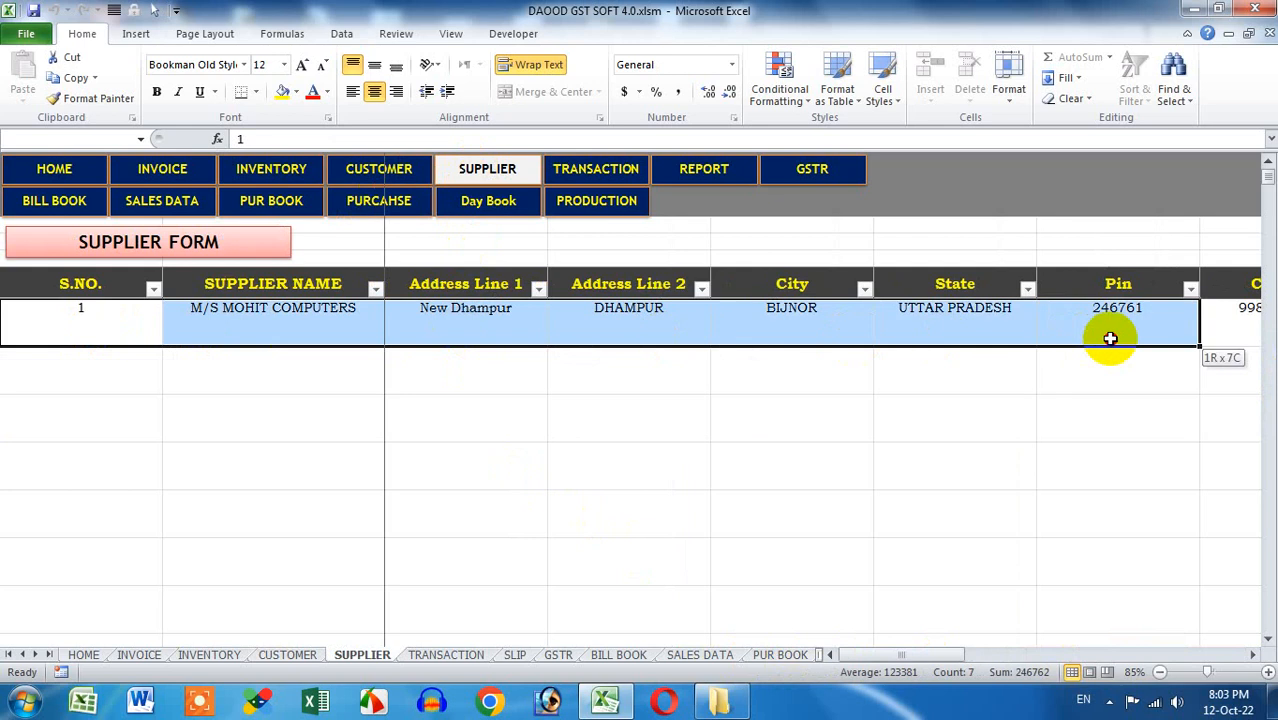
click(1101, 436)
click(157, 372)
click(234, 379)
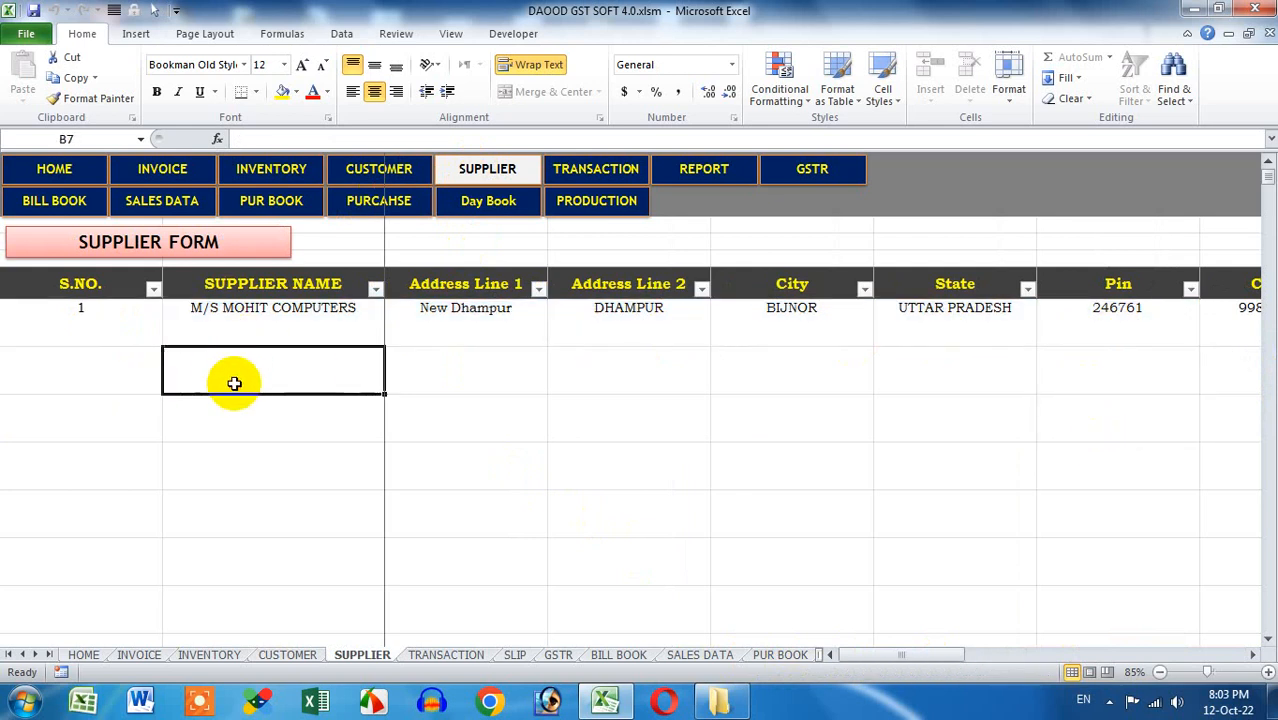
click(100, 374)
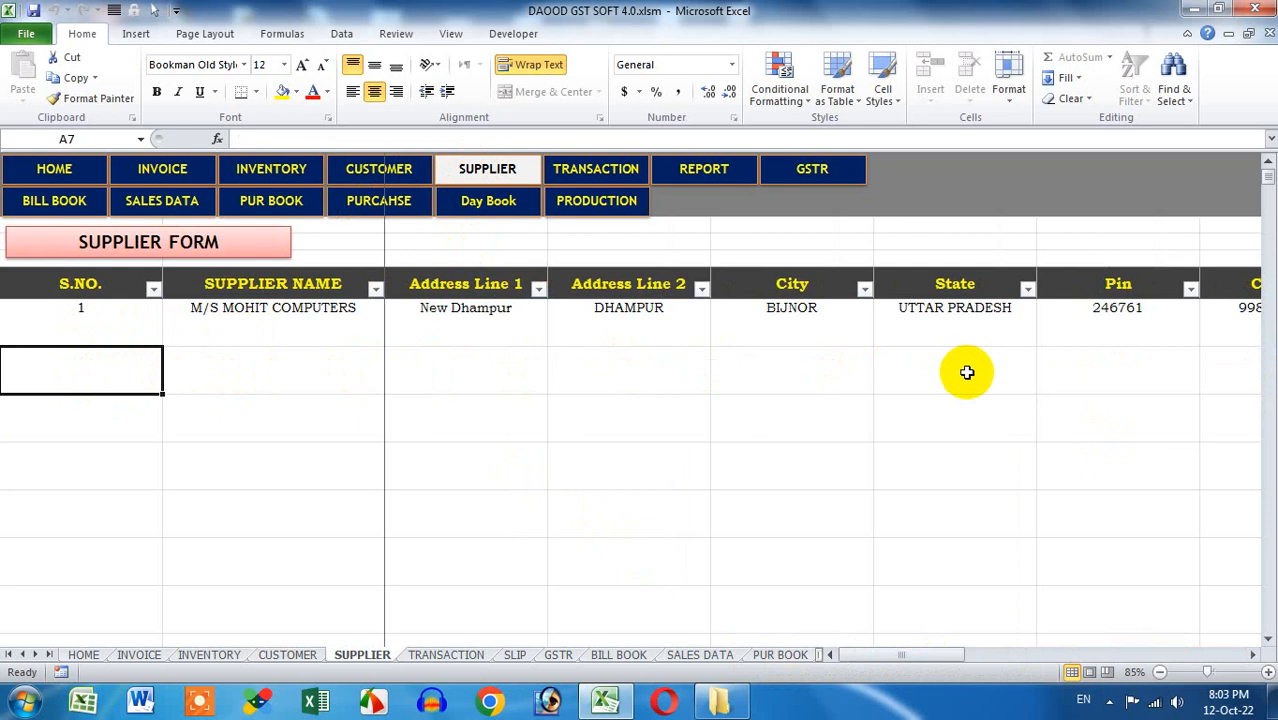
drag(104, 411, 790, 420)
drag(98, 458, 608, 465)
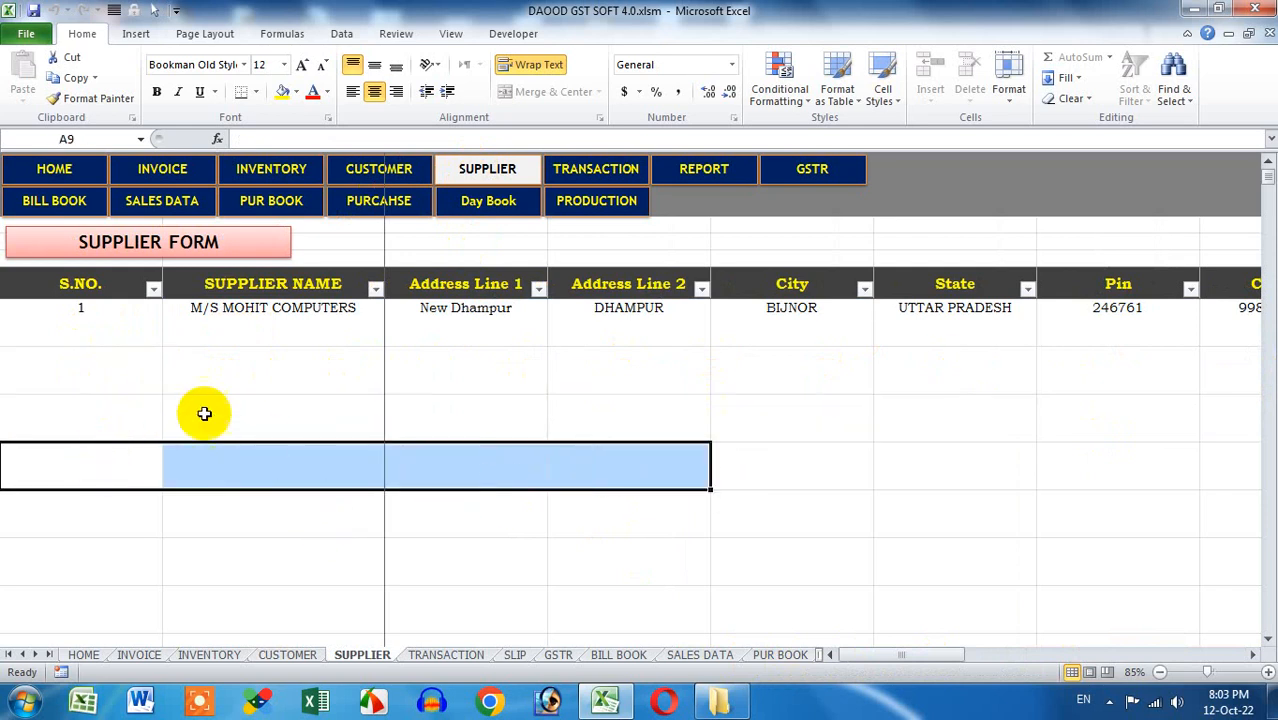
click(148, 386)
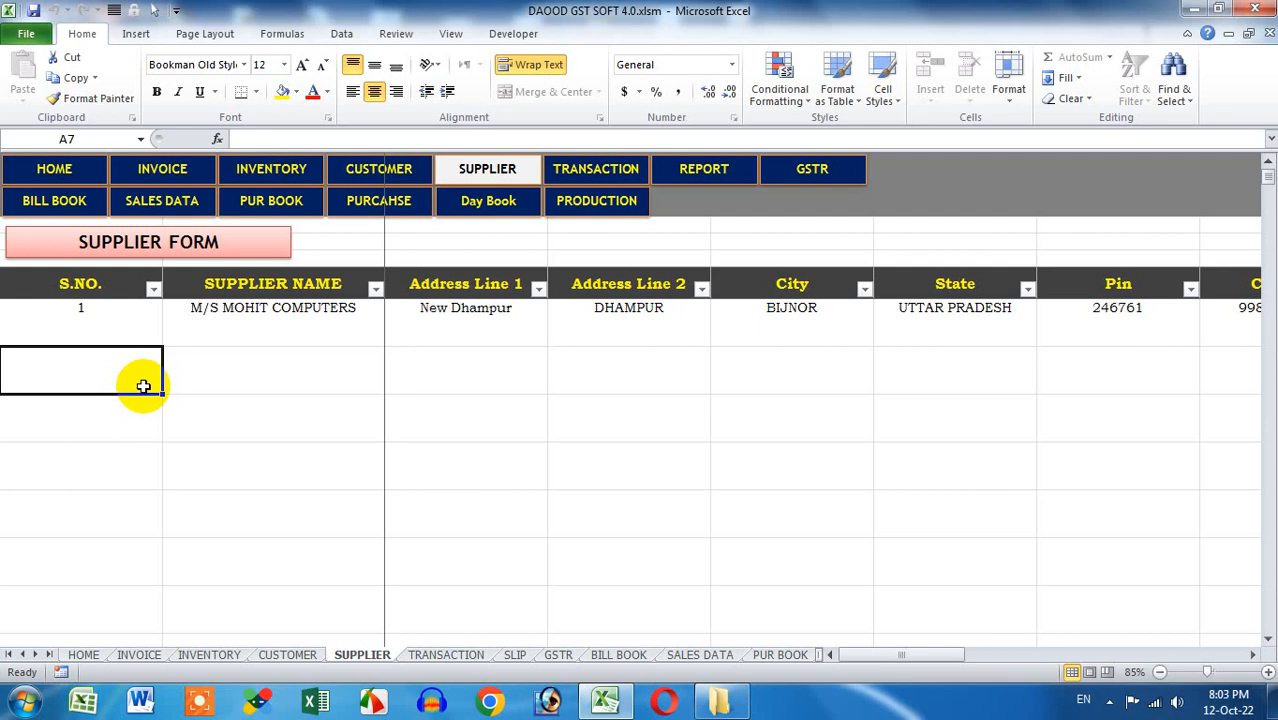
Open and close the supplier and customer ledger forms, ending on the INVENTORY sheet
click(214, 248)
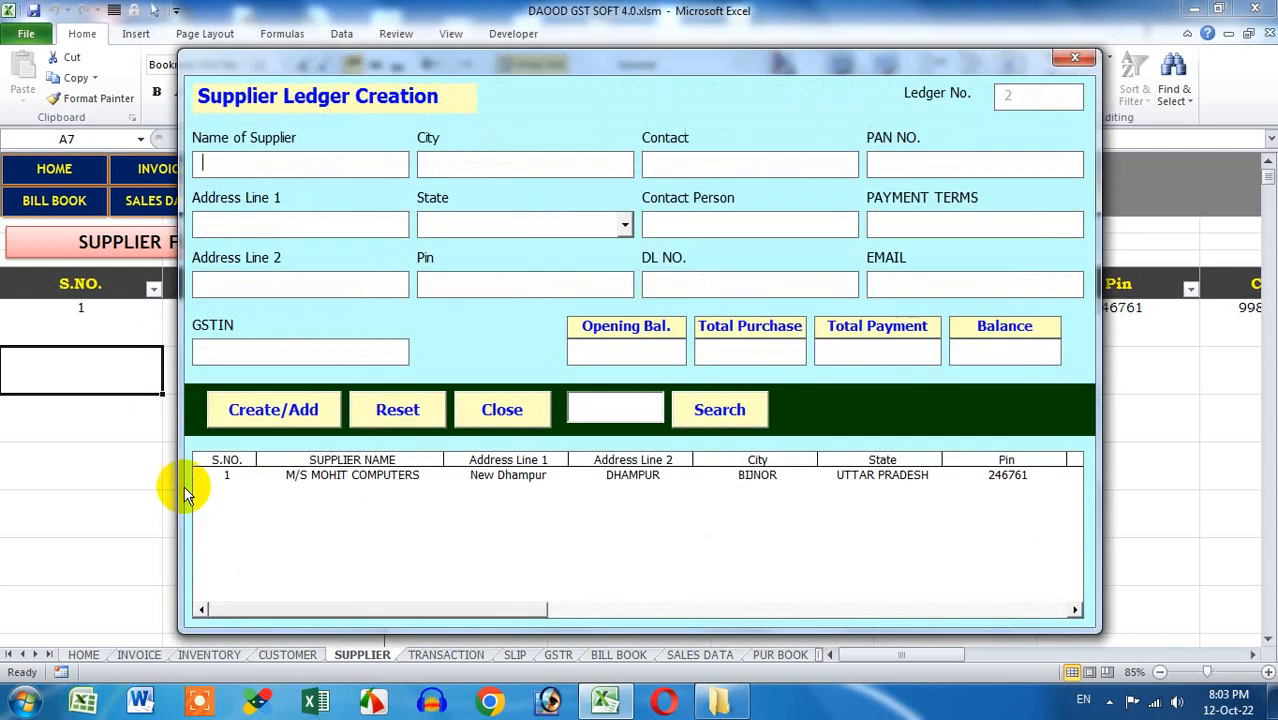
click(1075, 57)
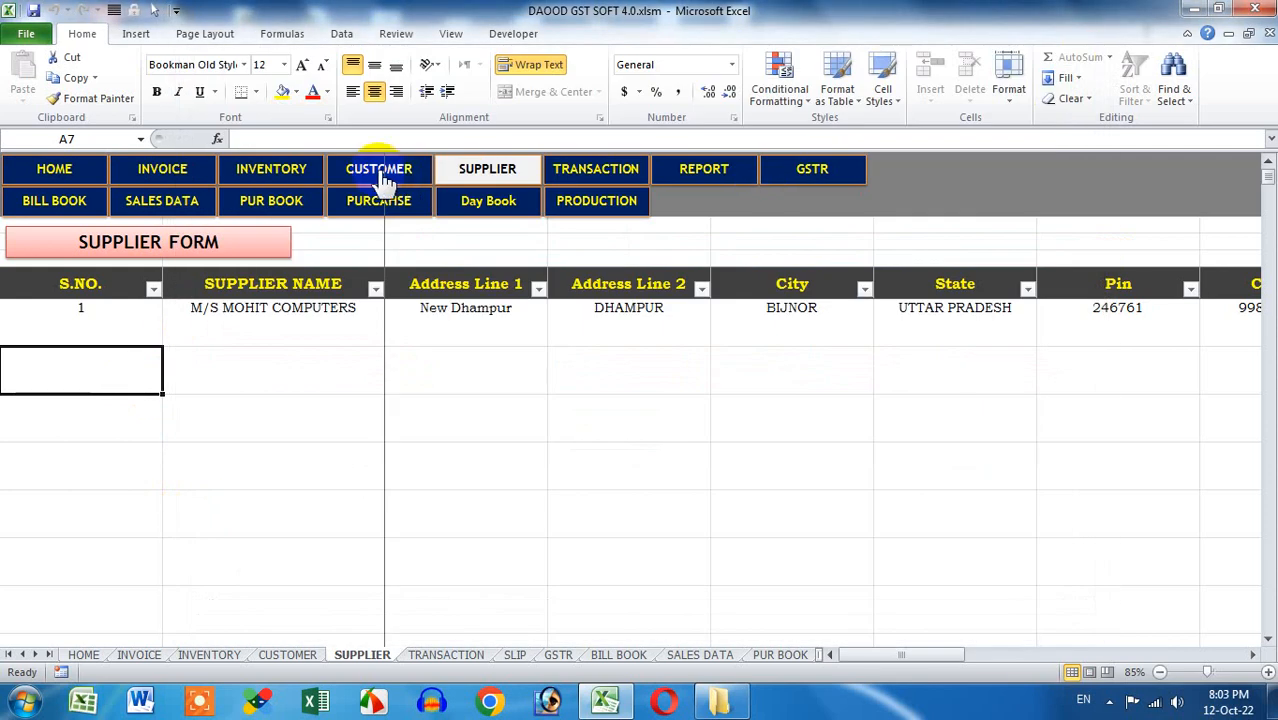
click(379, 175)
click(190, 242)
click(1055, 58)
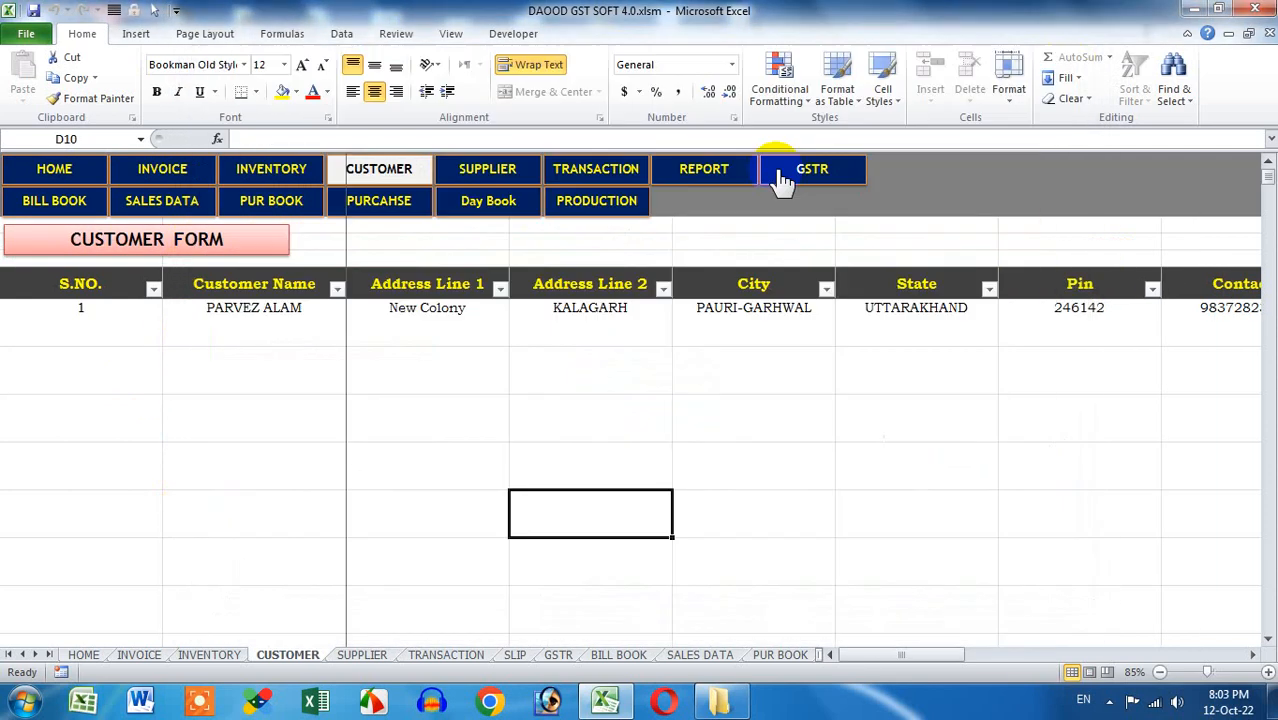
click(243, 172)
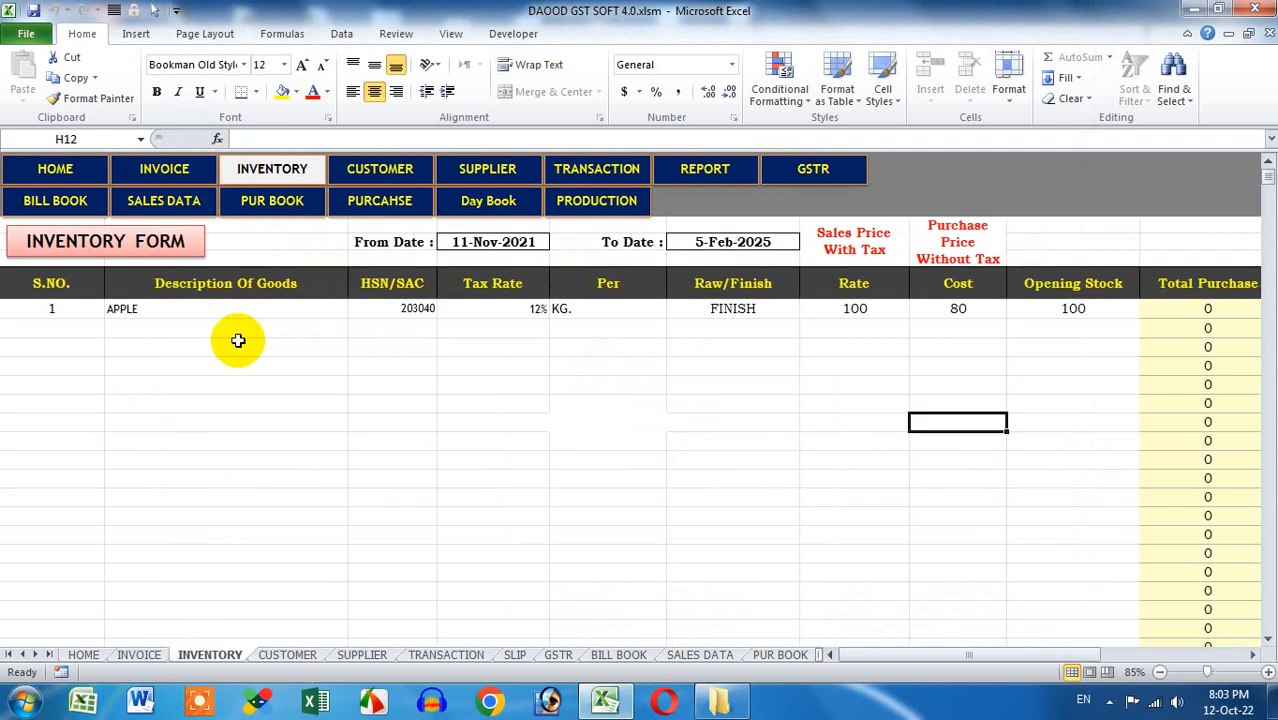
Create stock item ORANGE: 0.05 tax, per KG, FINISH, selling 60, purchase 30; return HOME
click(140, 250)
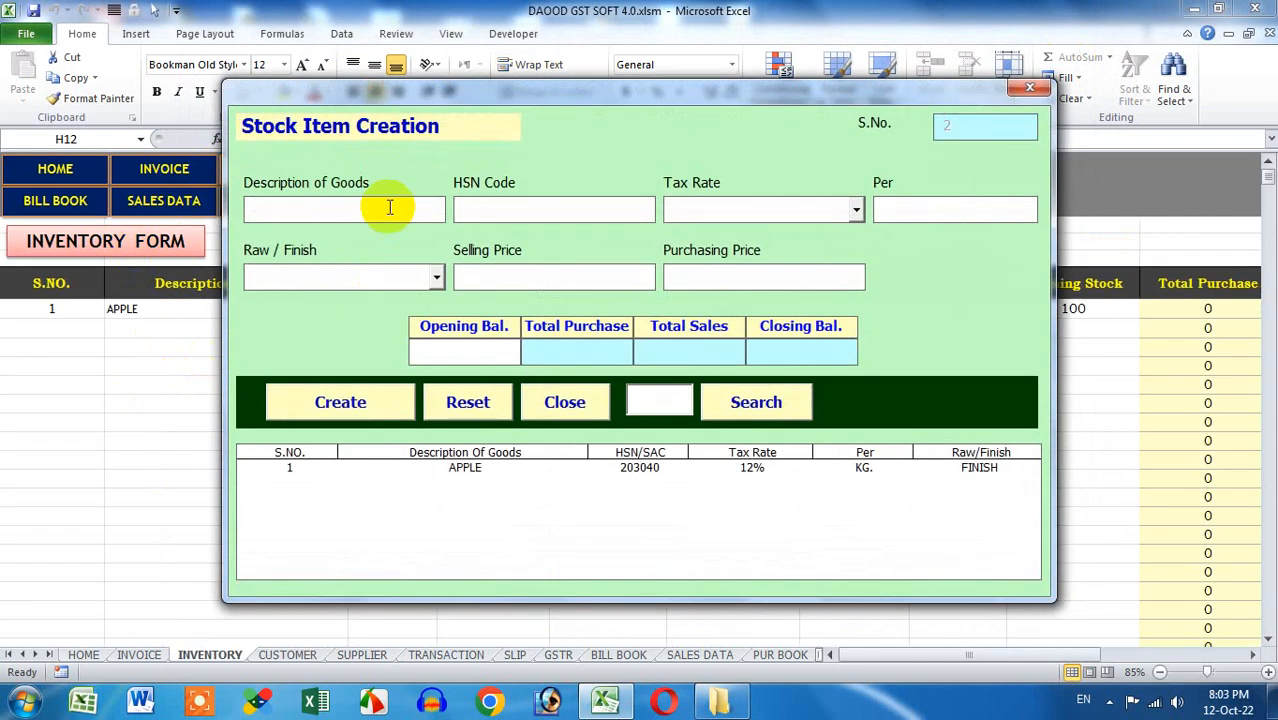
text(ORANGE)
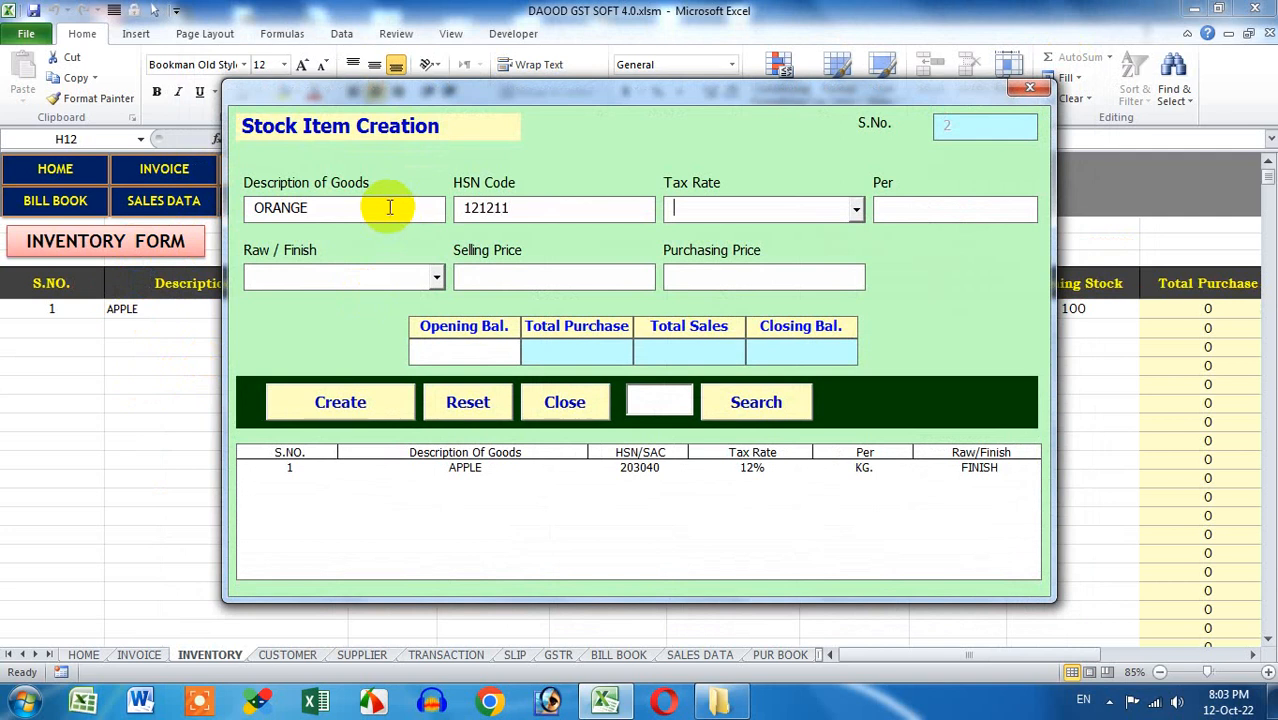
text(0.05)
key(Tab)
text(KG)
key(Down)
key(Tab)
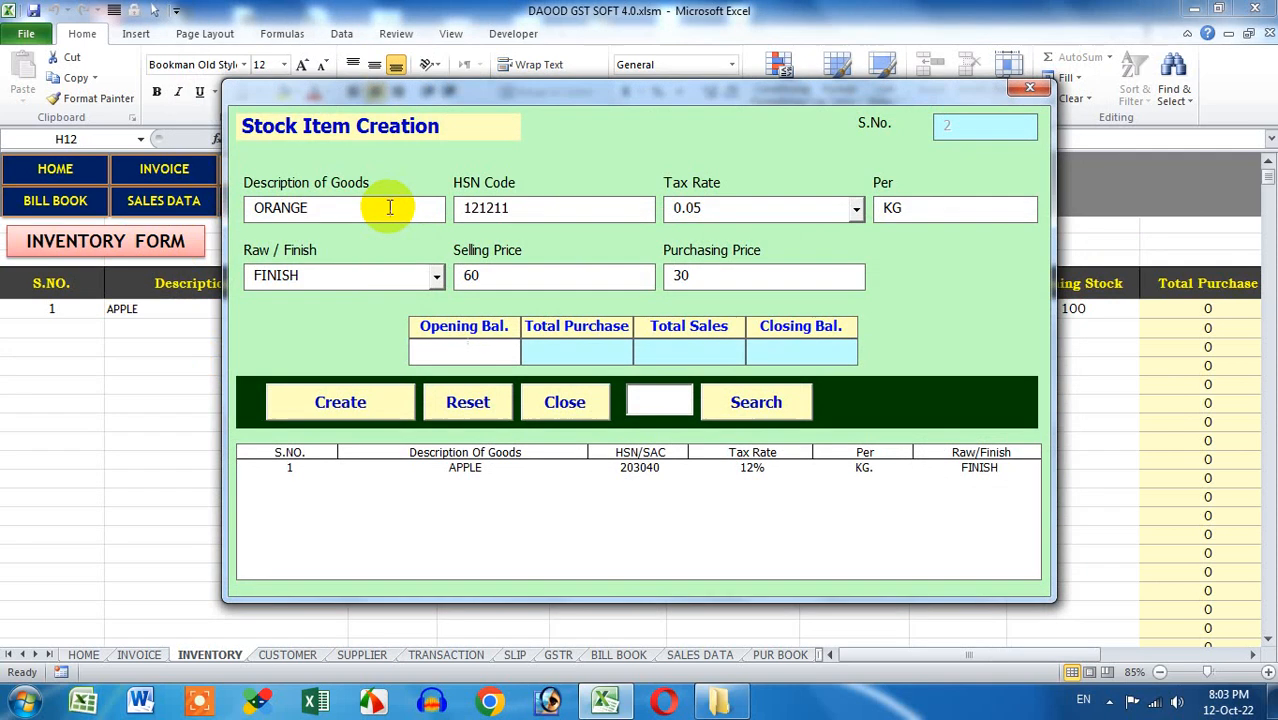
click(372, 405)
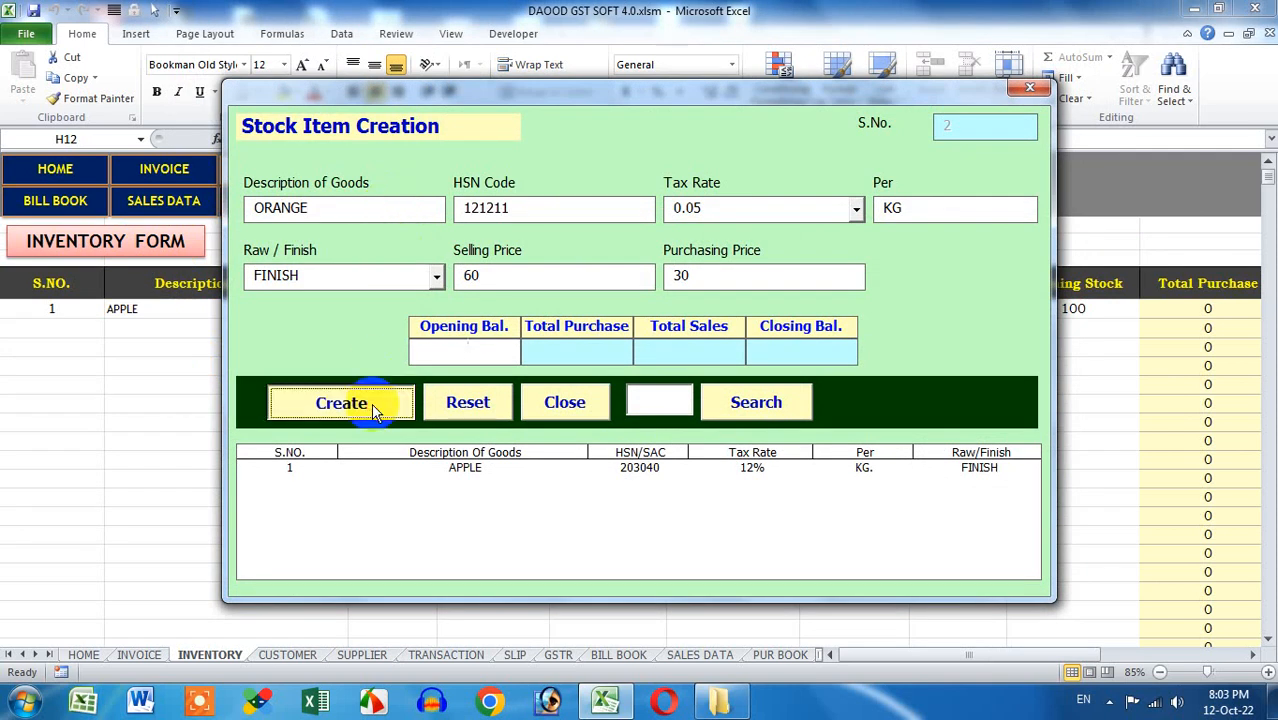
click(700, 407)
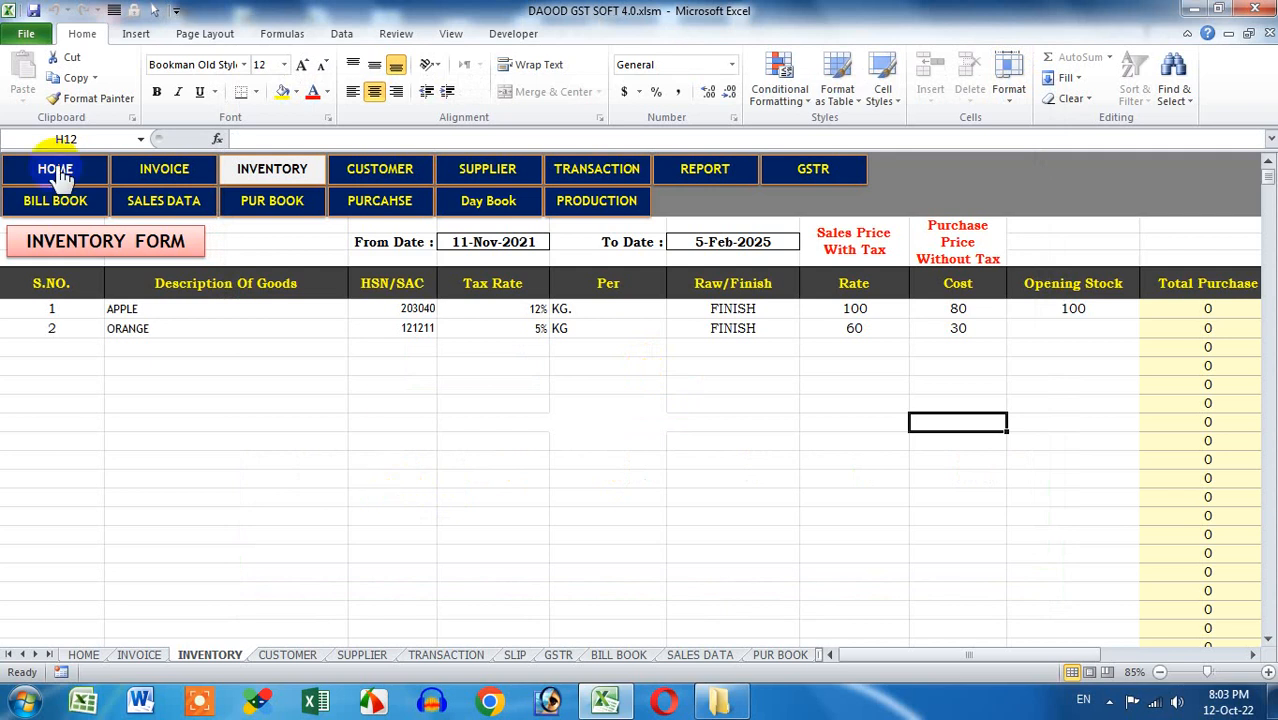
click(58, 172)
click(318, 252)
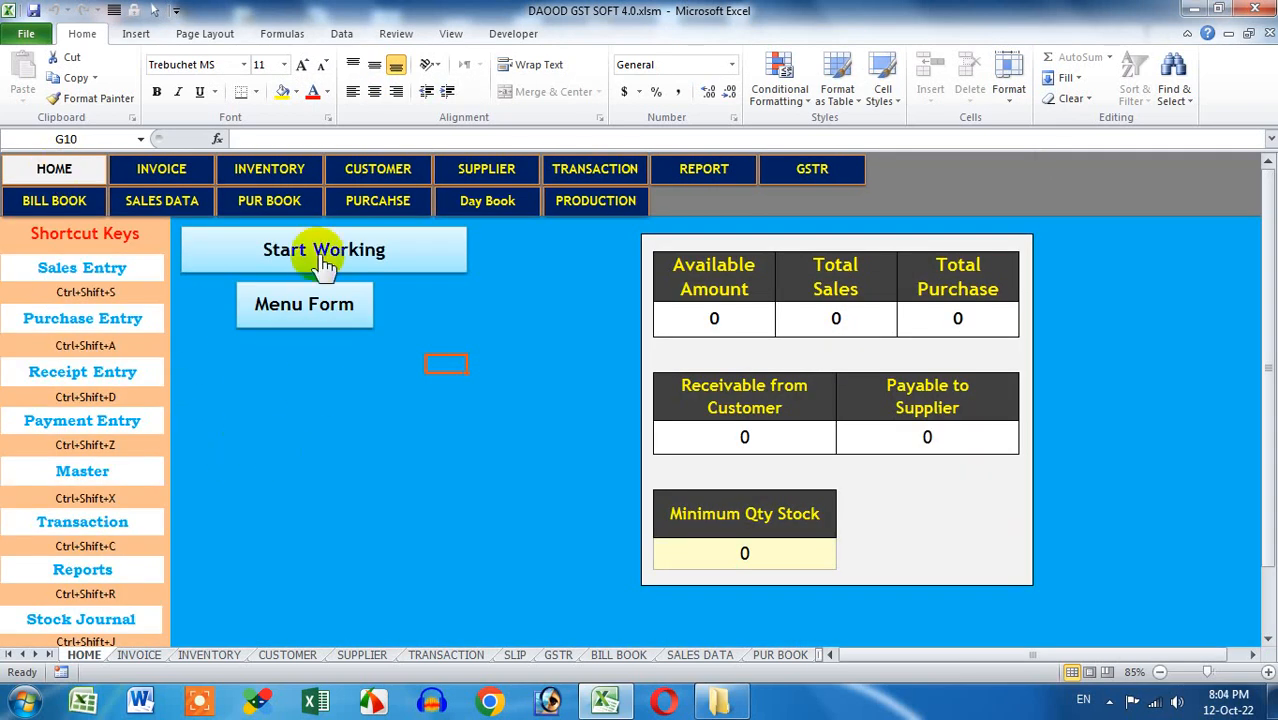
From MASTER, browse the Expense, Income and Cash/Bank Ledger forms
click(510, 280)
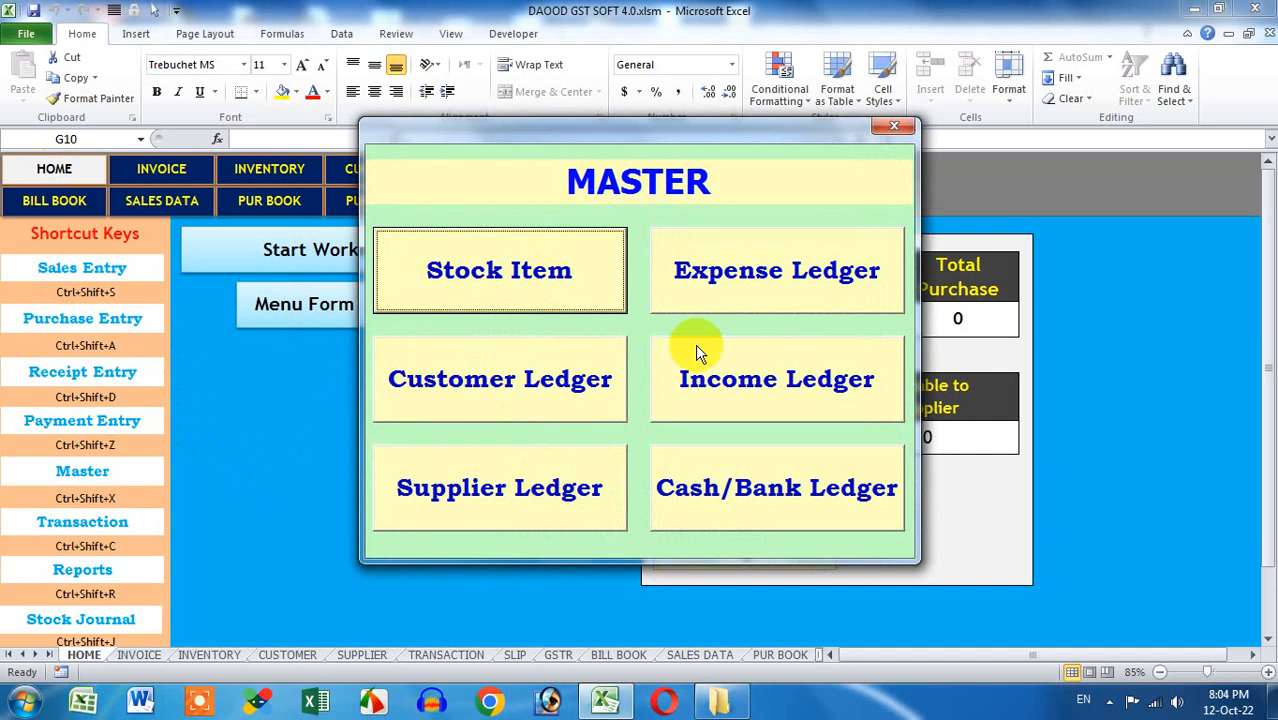
click(700, 285)
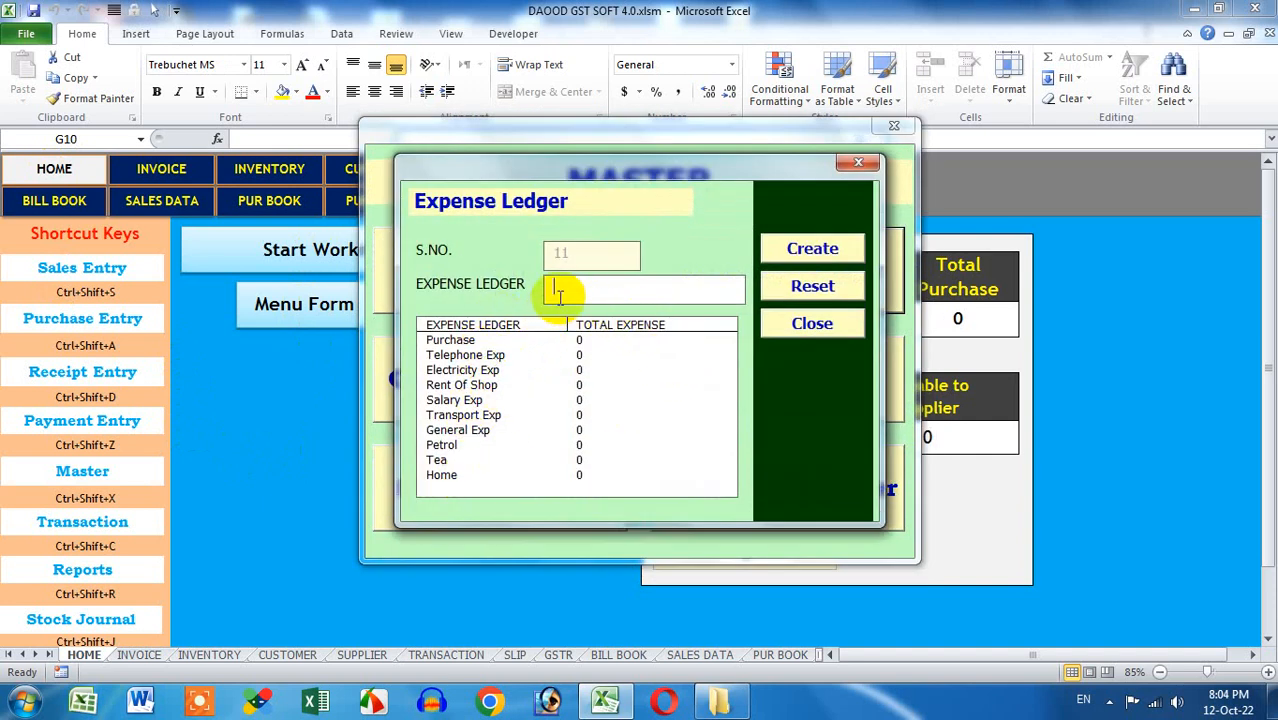
click(812, 323)
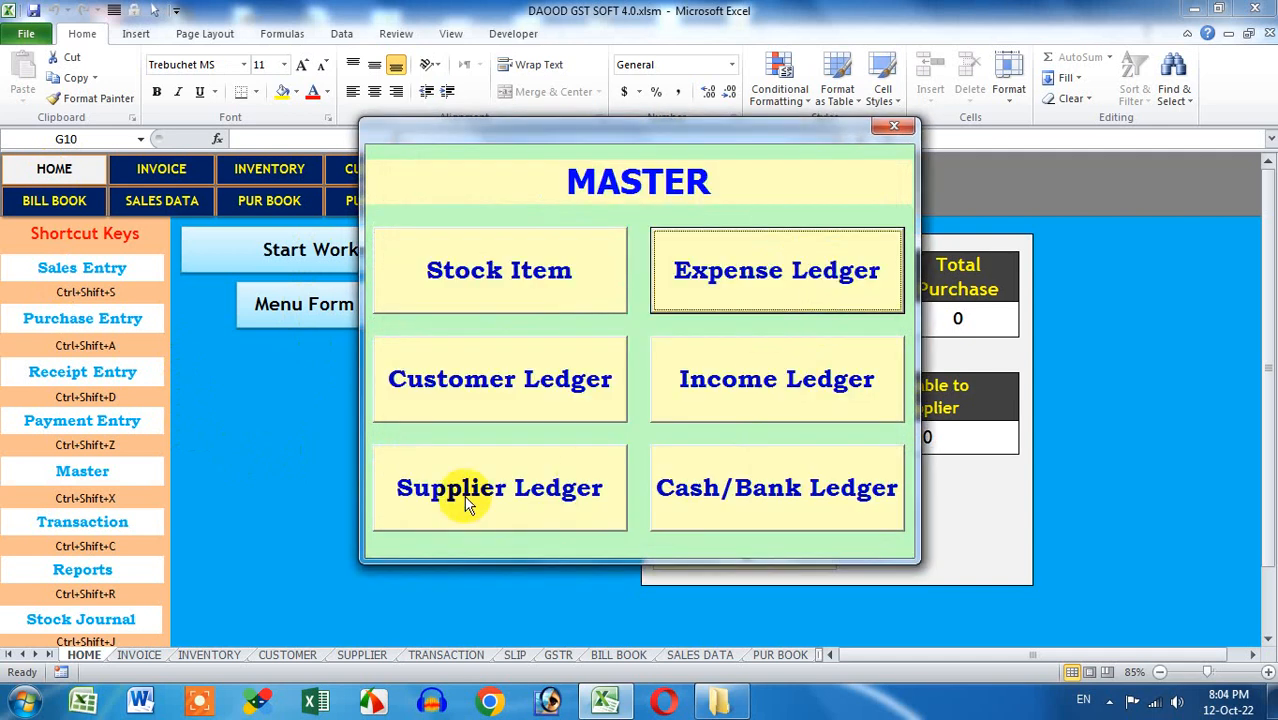
click(756, 406)
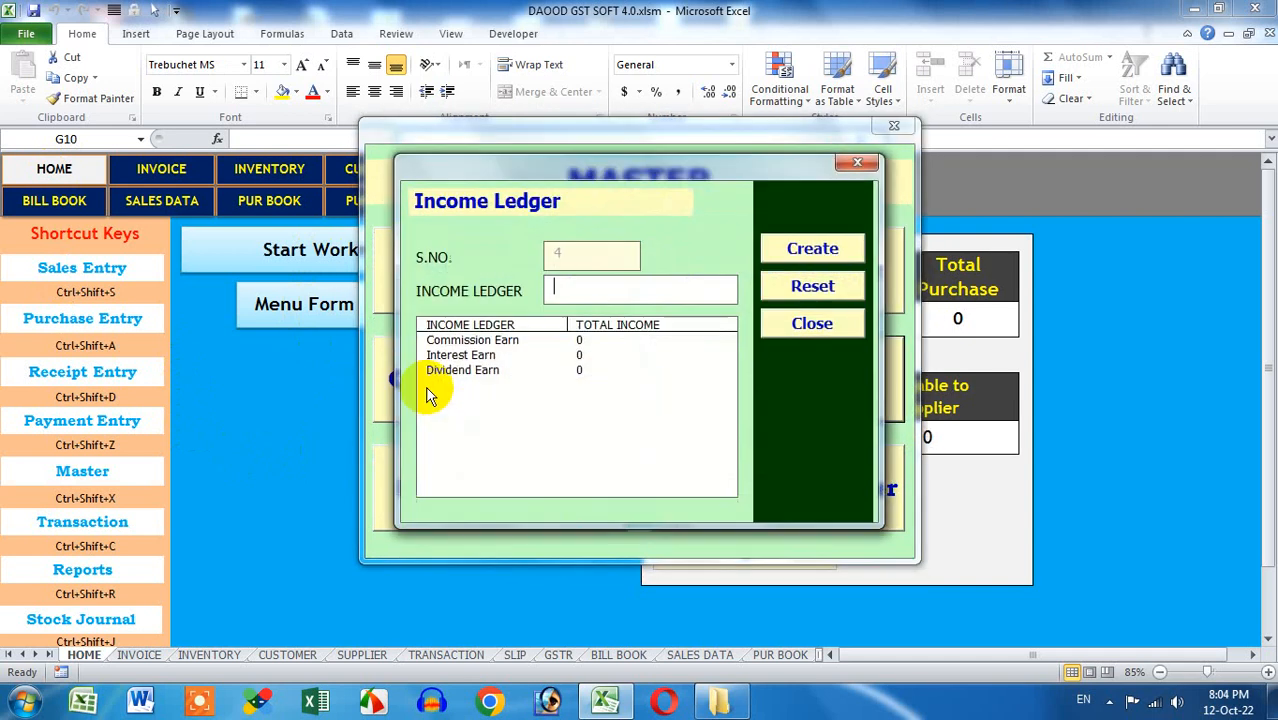
click(786, 324)
click(713, 485)
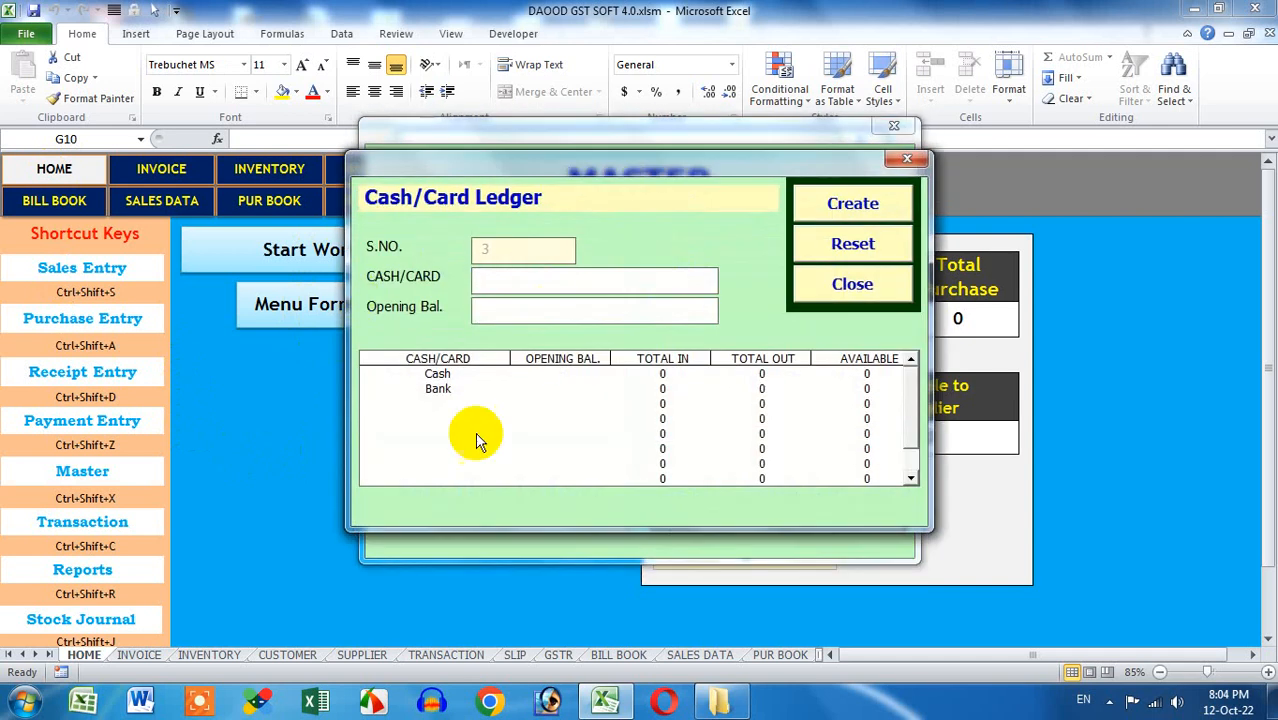
click(842, 285)
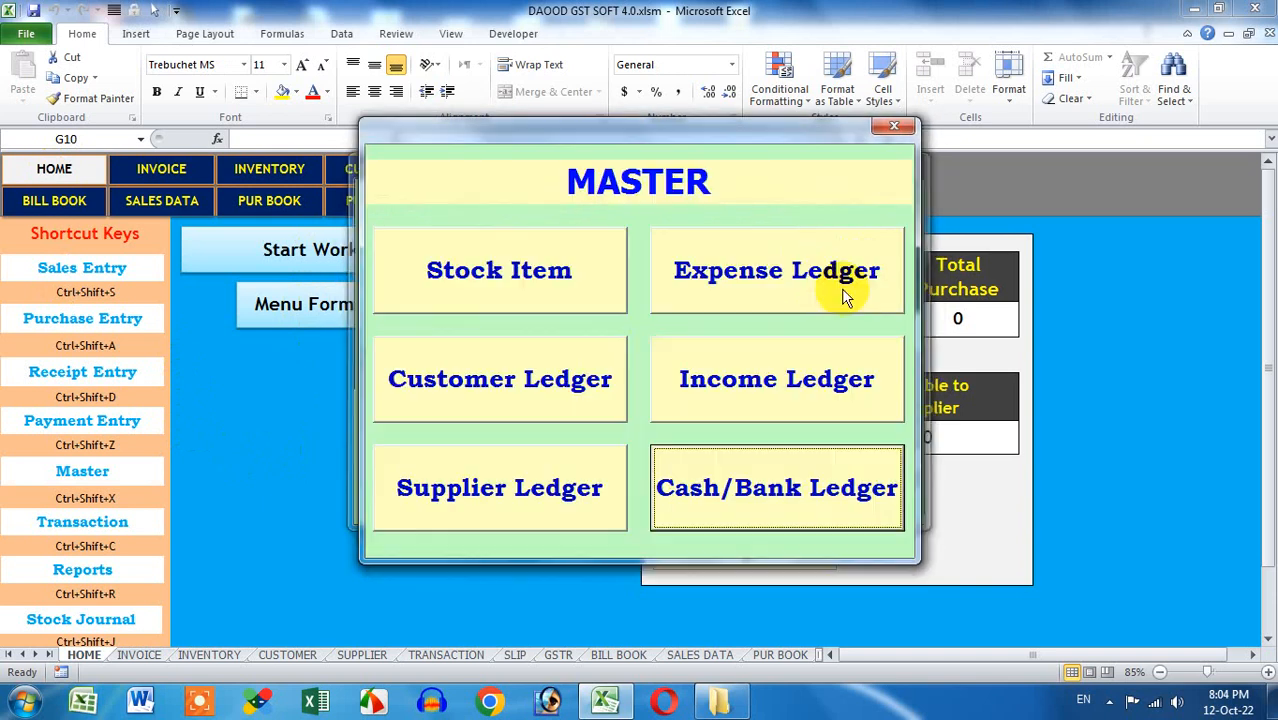
click(756, 302)
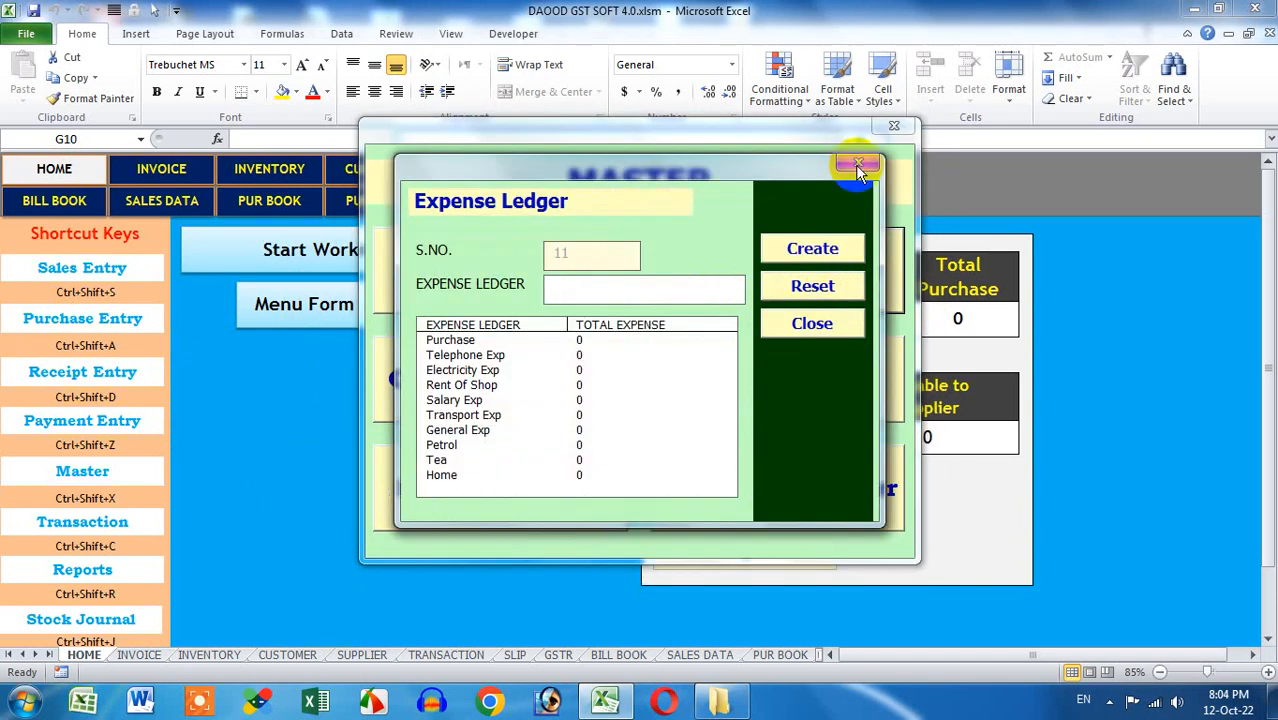
click(853, 165)
click(805, 355)
click(885, 160)
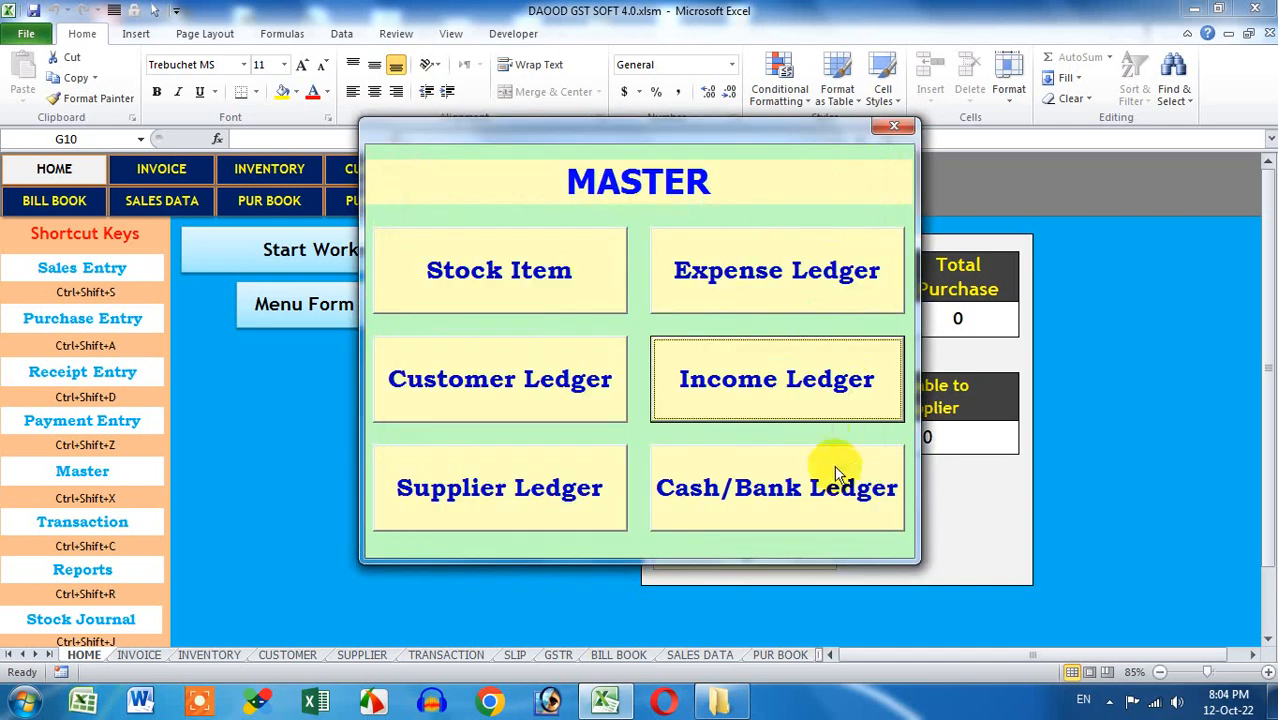
Create a Phonepe cash/card ledger, then close the ledger, master and menu forms
click(830, 480)
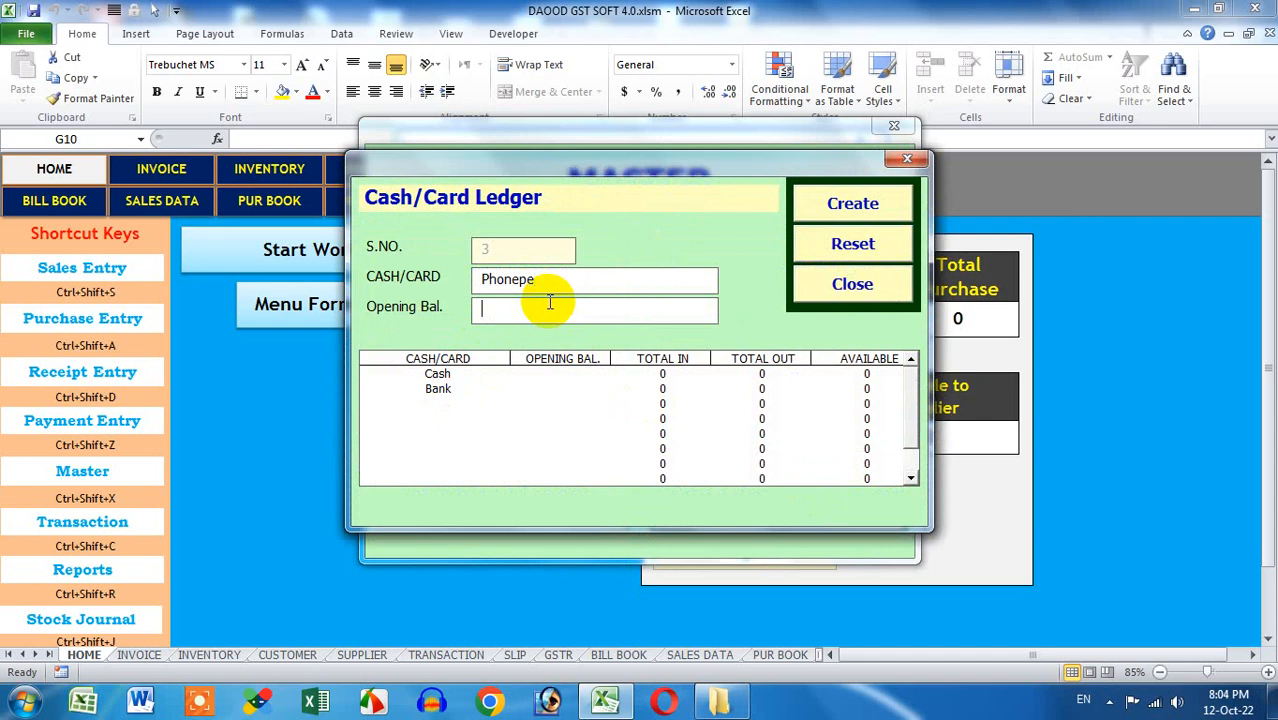
click(829, 205)
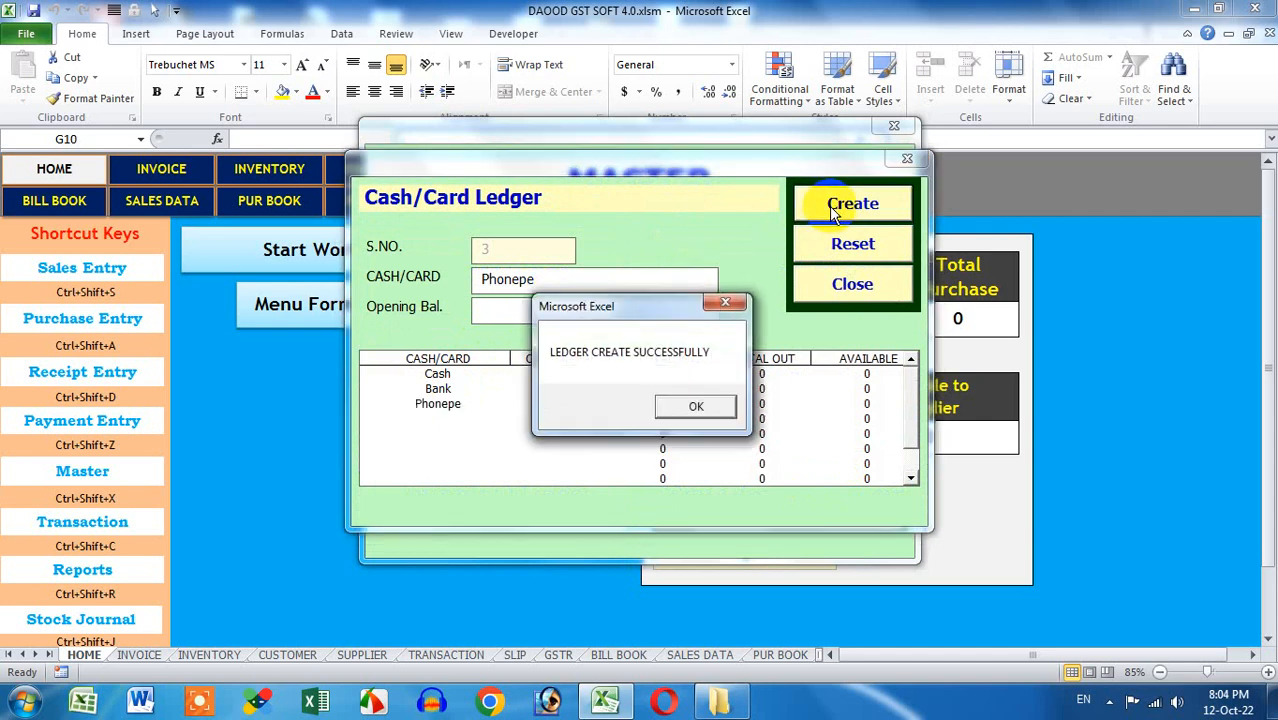
click(695, 408)
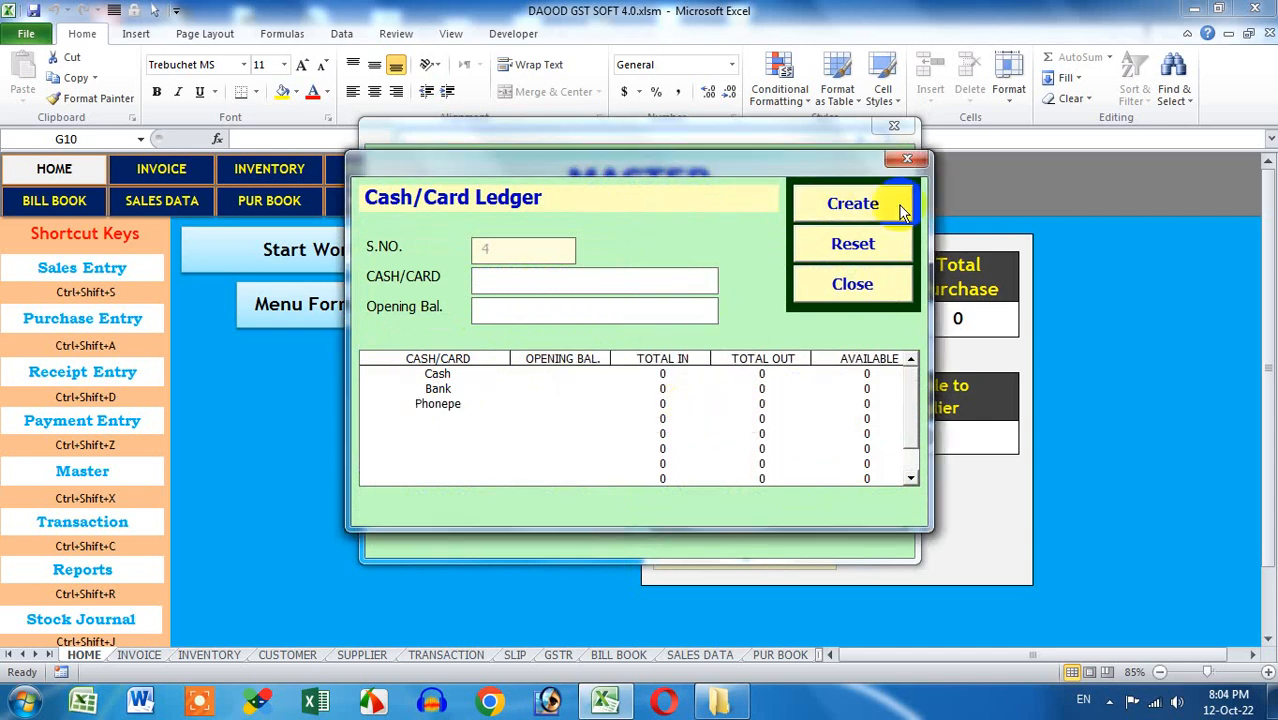
click(907, 158)
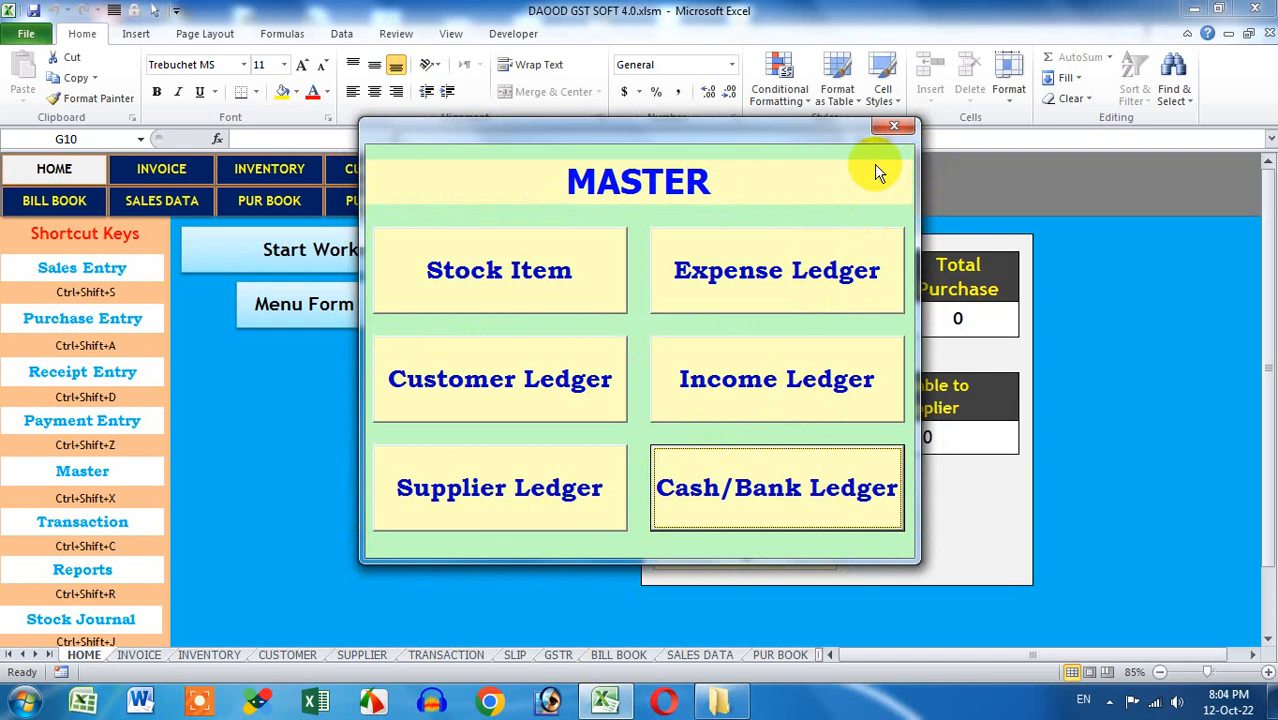
click(893, 126)
click(857, 142)
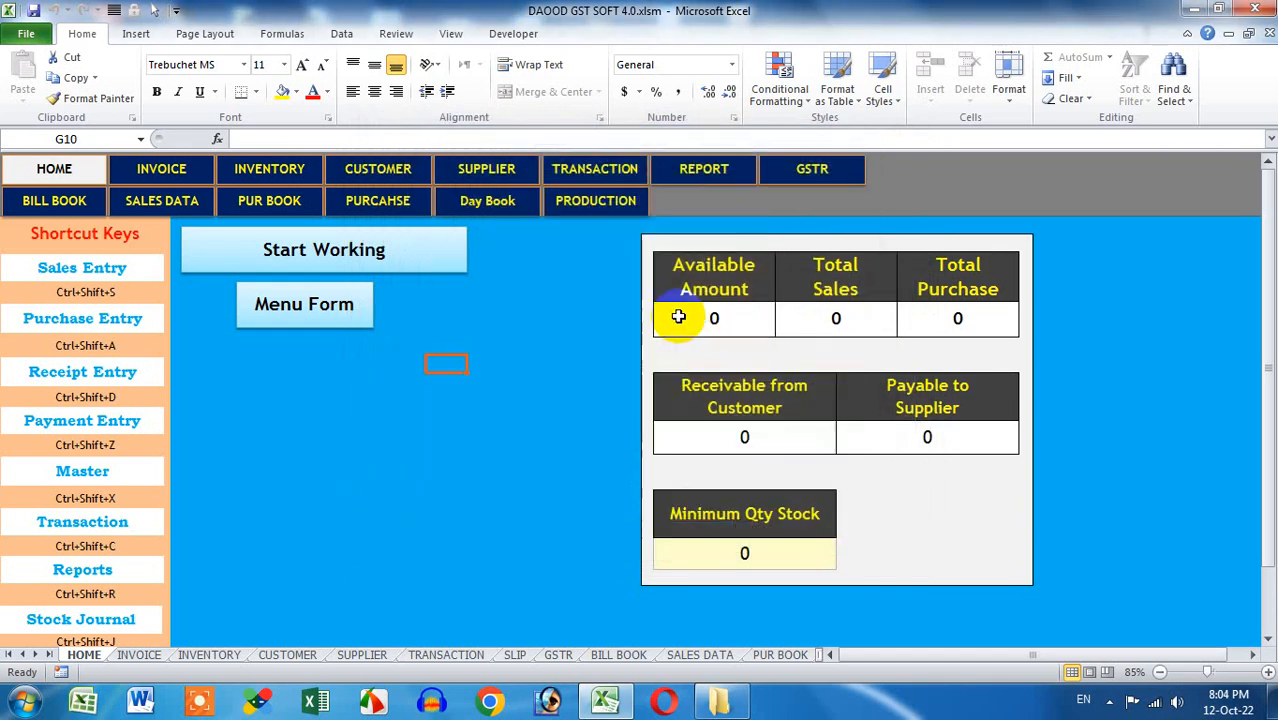
On the TRANSACTION sheet, show the expense ledger table and select its ten ledger names
click(597, 168)
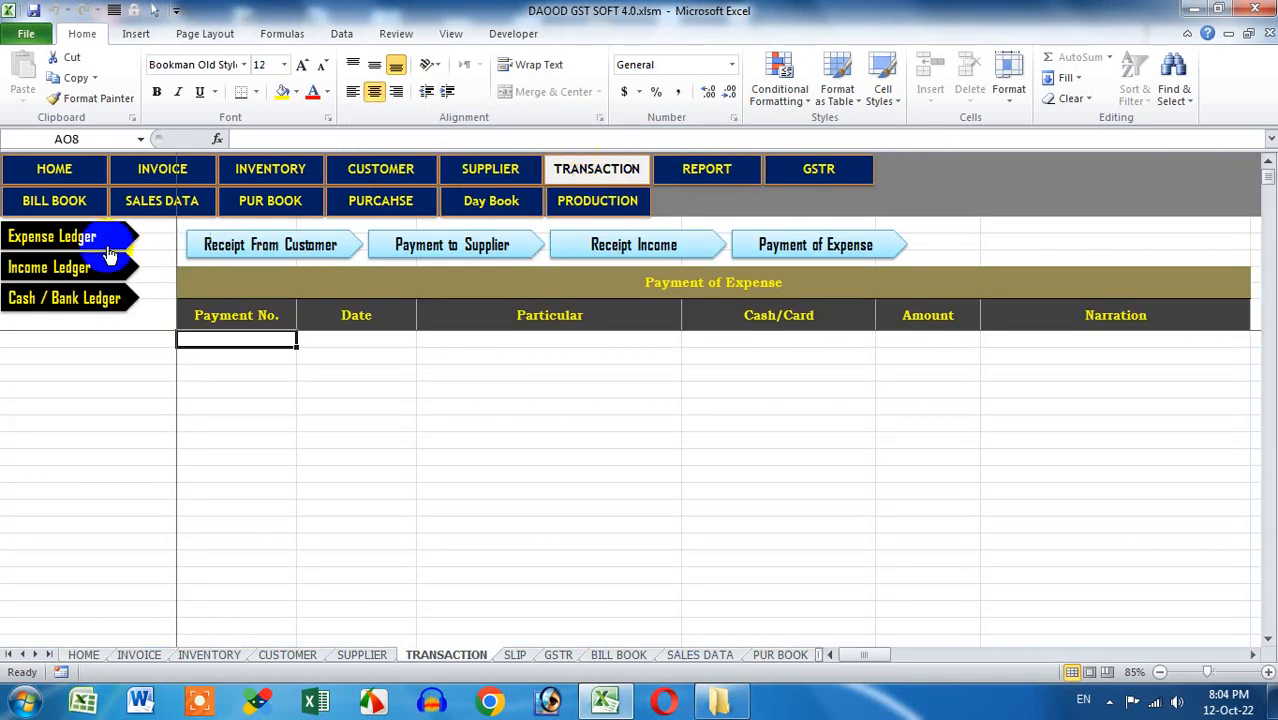
click(70, 238)
drag(300, 340, 295, 497)
scroll(362, 500, down, 3)
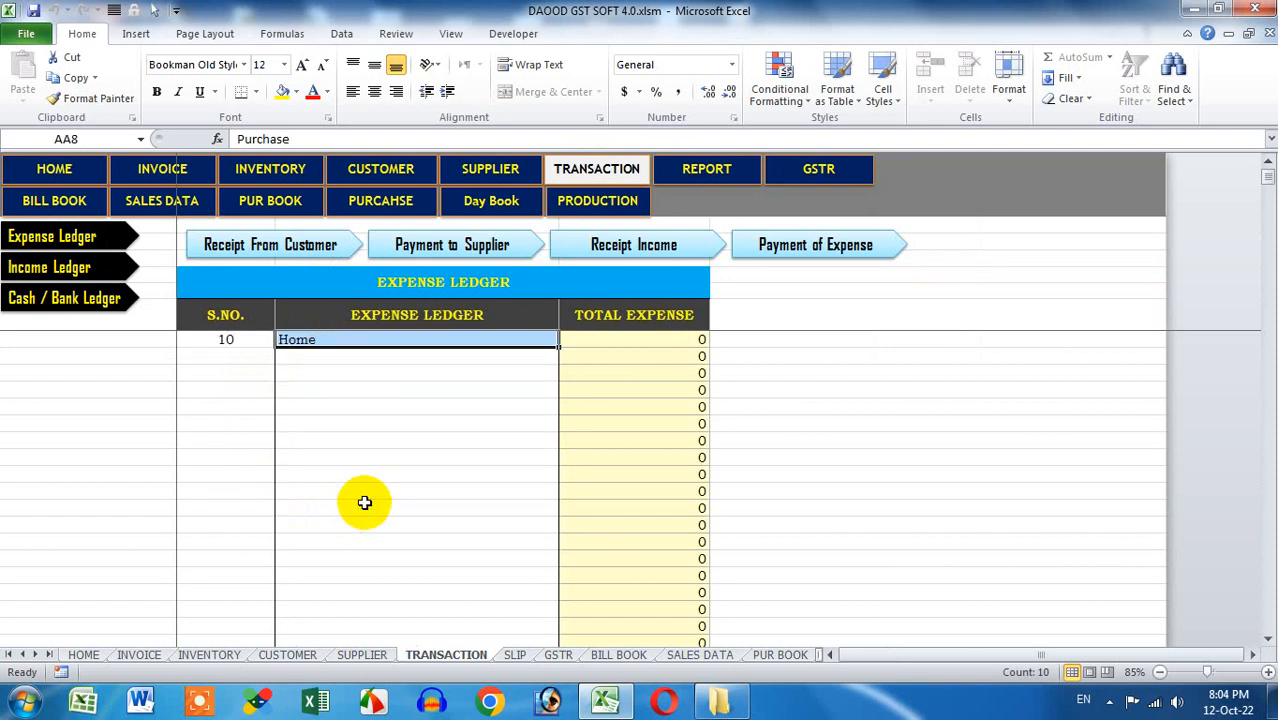
scroll(348, 477, up, 2)
click(337, 456)
drag(337, 456, 331, 603)
scroll(382, 471, down, 5)
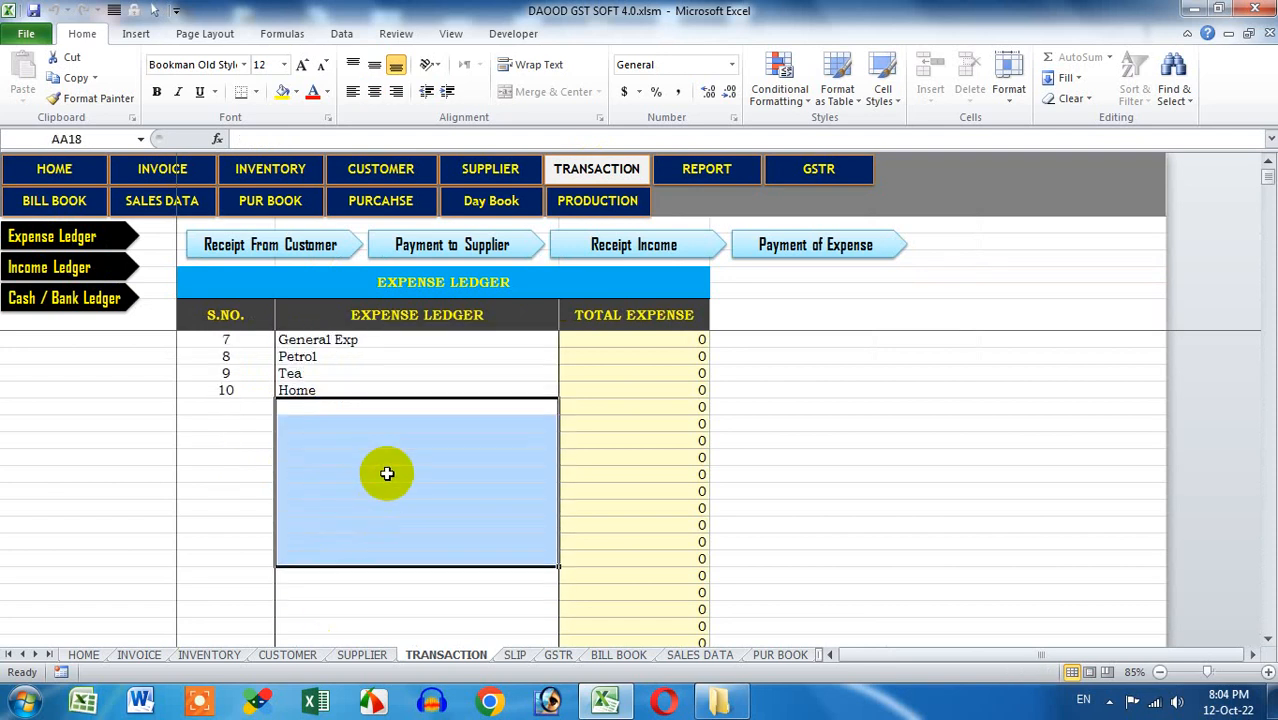
scroll(388, 472, up, 5)
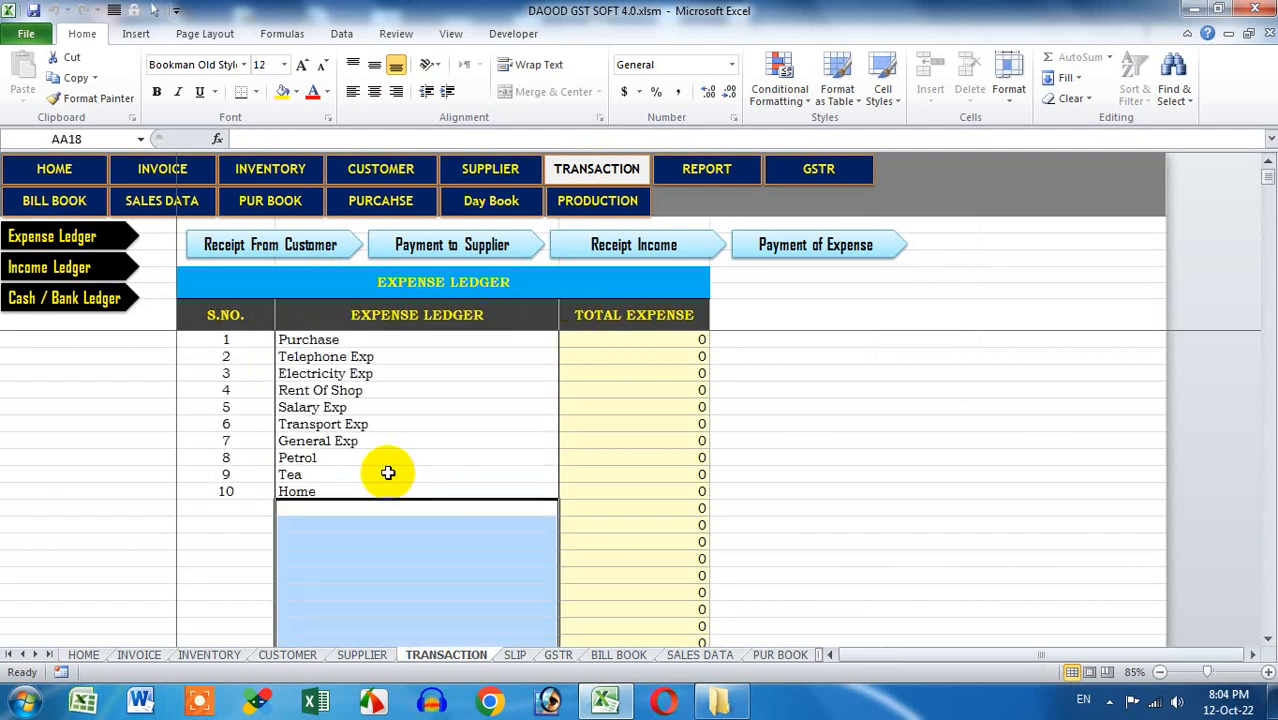
Review the income ledger names, picking the Rent Of Shop and Dividend Earn entries
click(48, 268)
click(327, 355)
drag(327, 355, 368, 490)
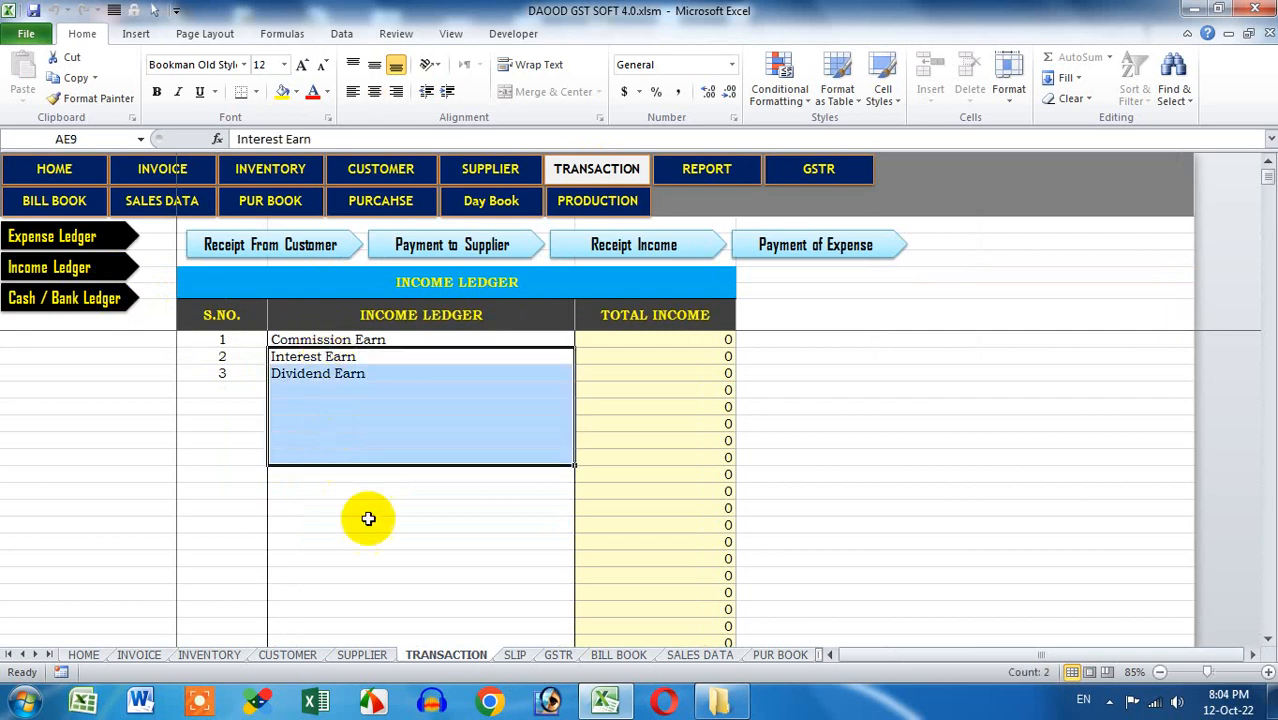
click(368, 520)
click(88, 240)
click(292, 386)
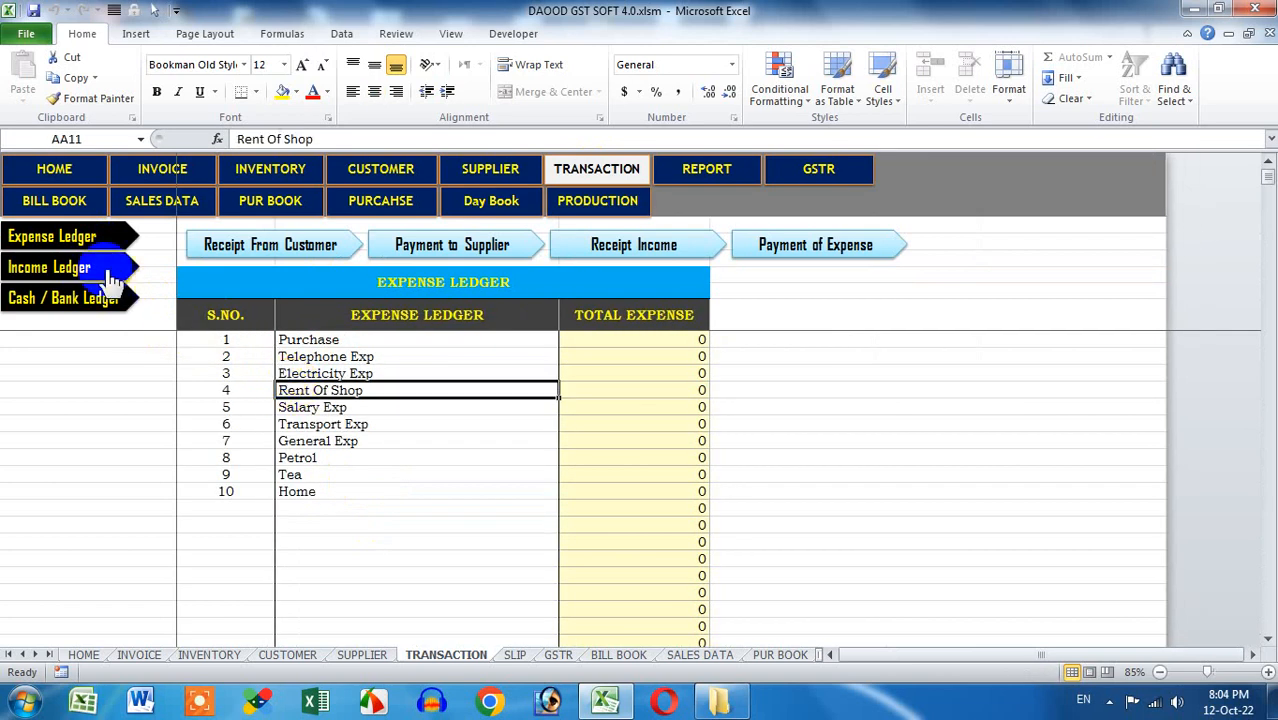
click(74, 268)
click(322, 373)
Review the cash/bank ledger rows, then return to the HOME sheet's main menu
click(110, 300)
click(220, 339)
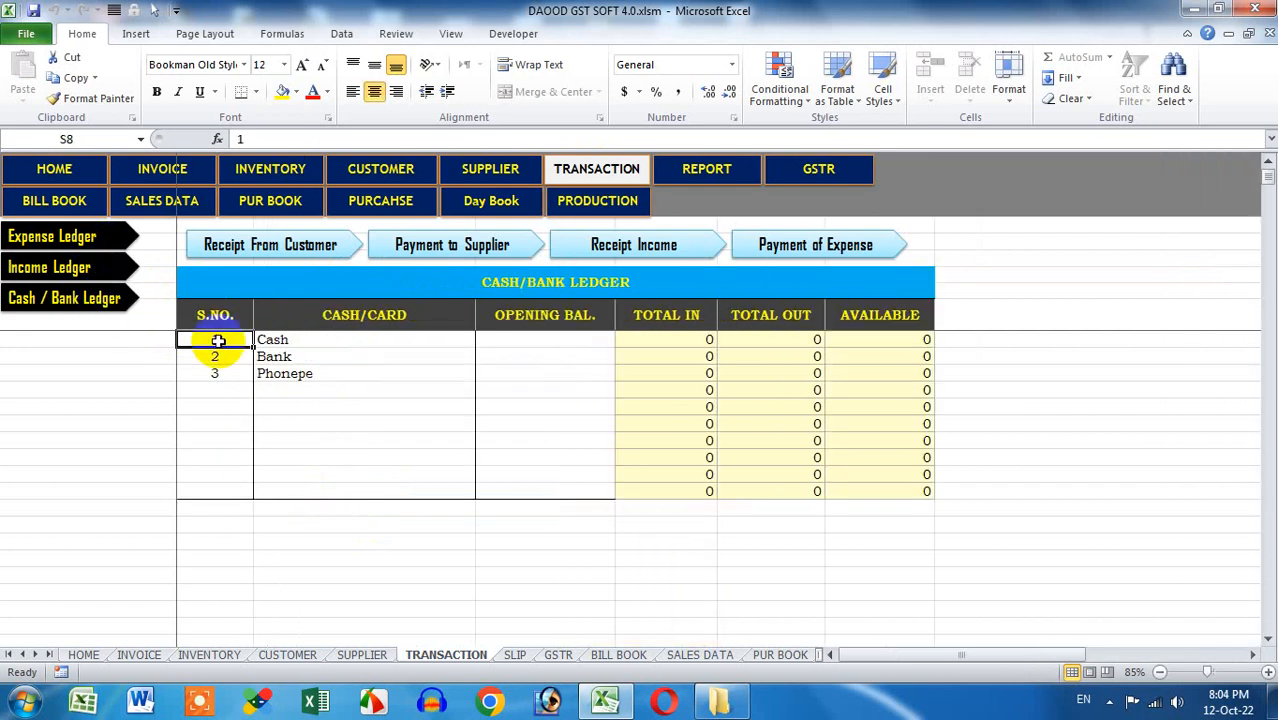
drag(222, 339, 533, 488)
click(402, 420)
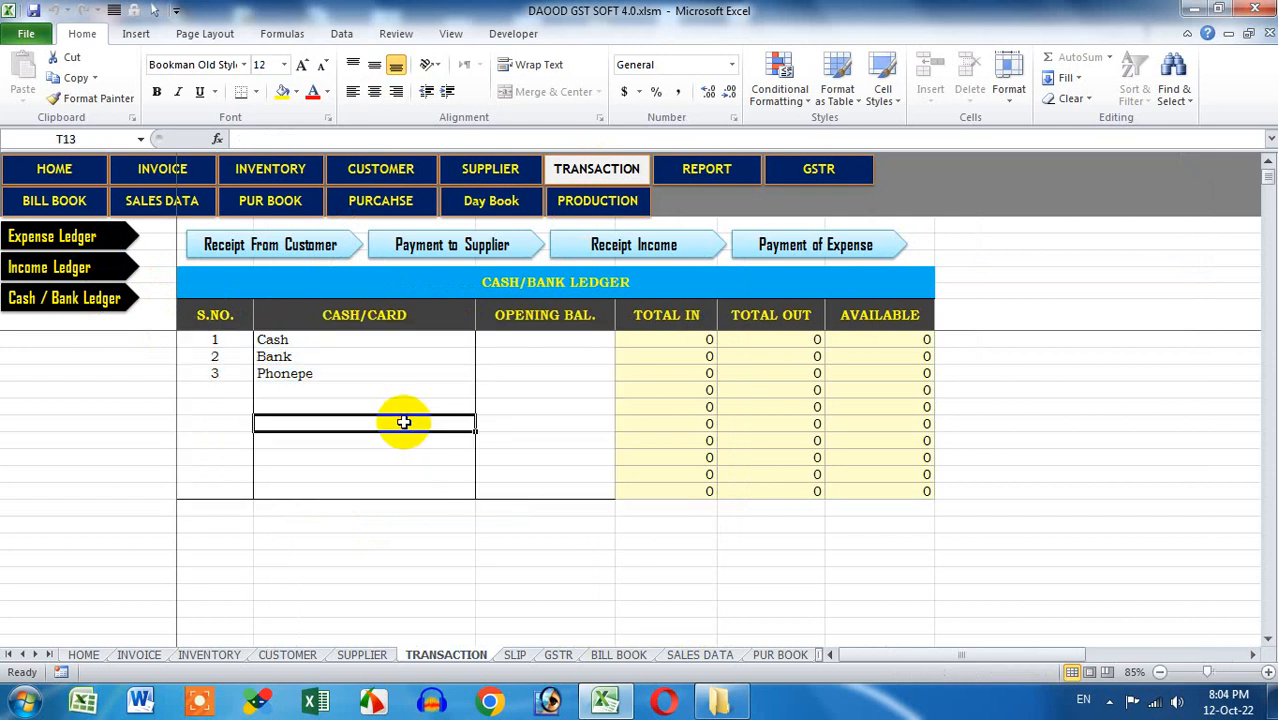
click(90, 170)
click(320, 251)
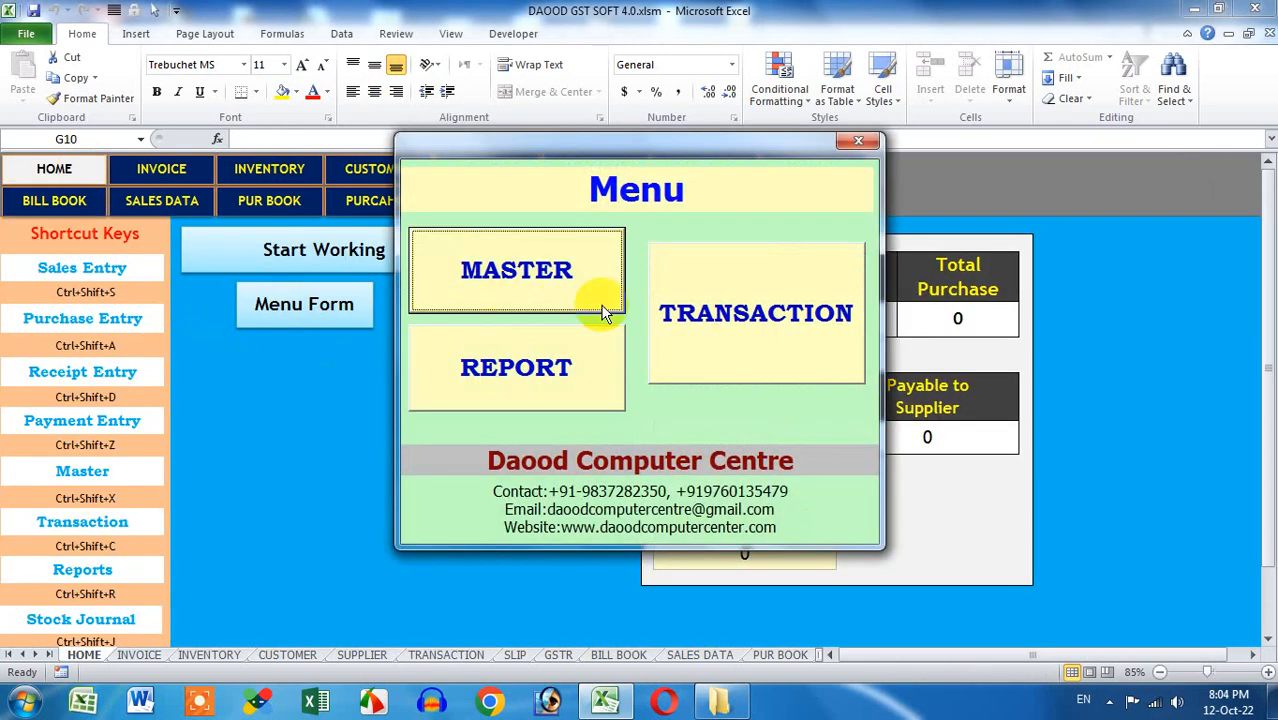
Go through MASTER to the TRANSACTION menu and open the Purchase Entry Form
click(570, 295)
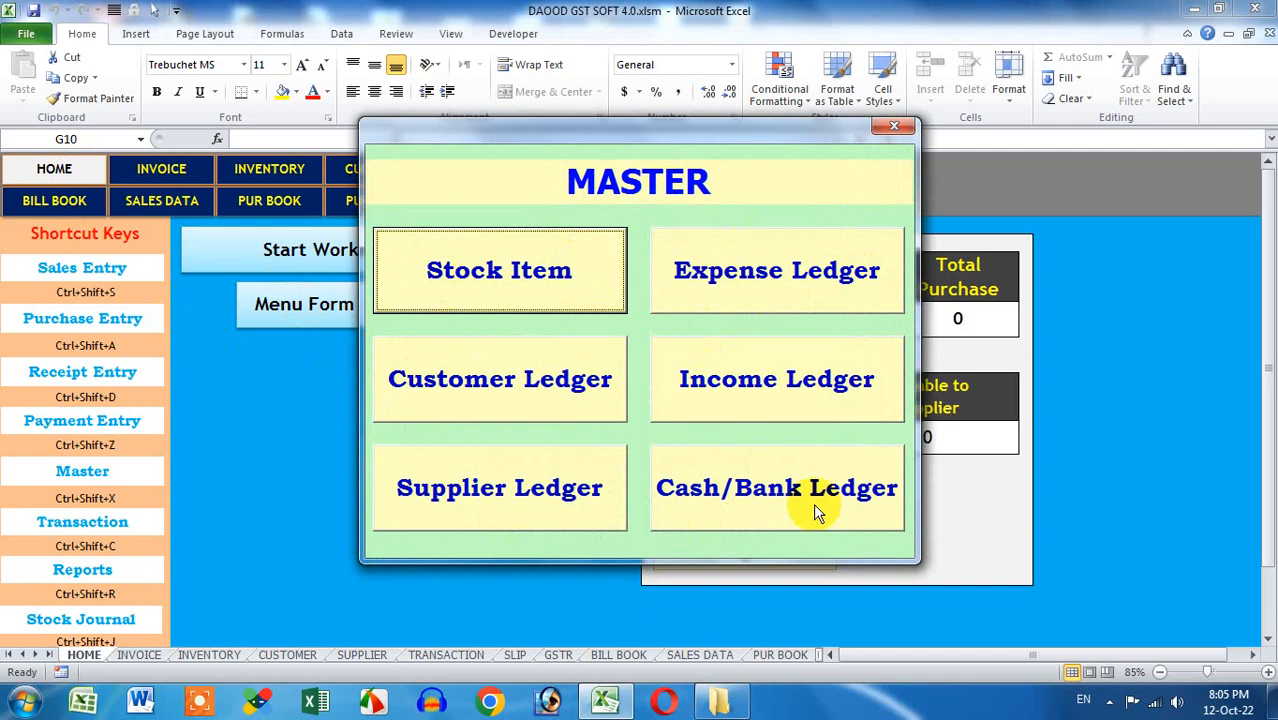
click(880, 127)
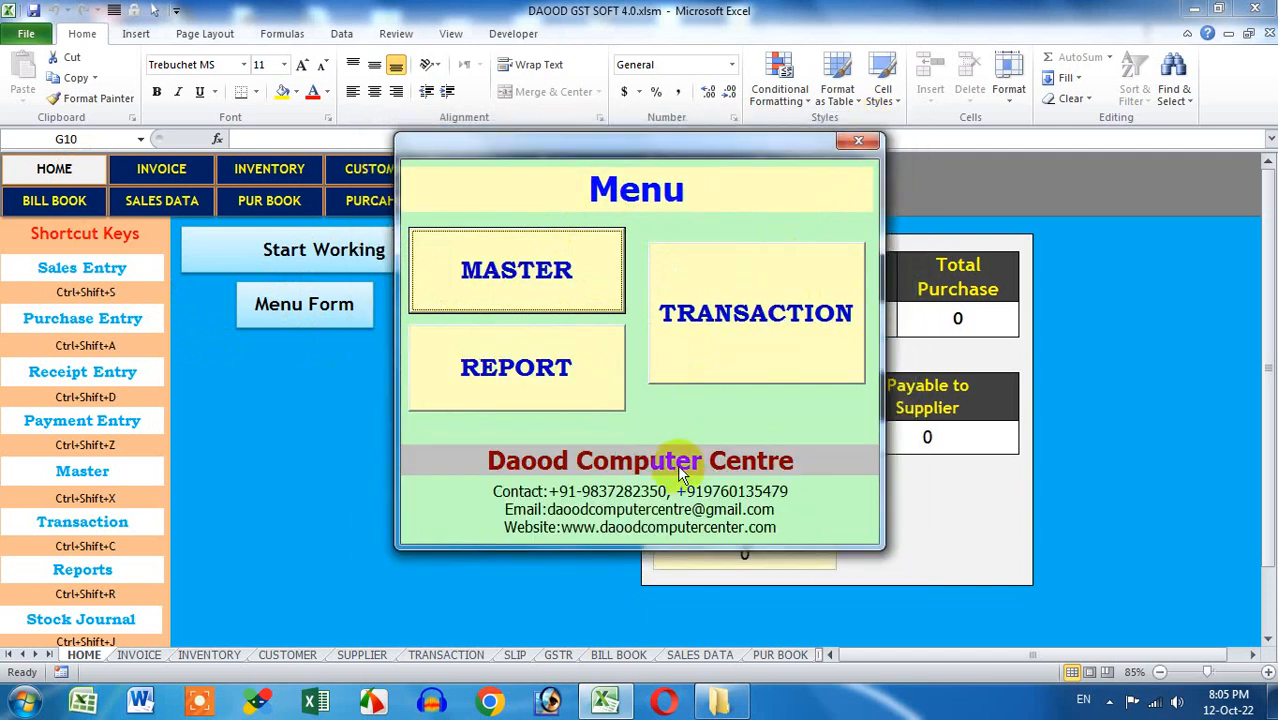
click(722, 343)
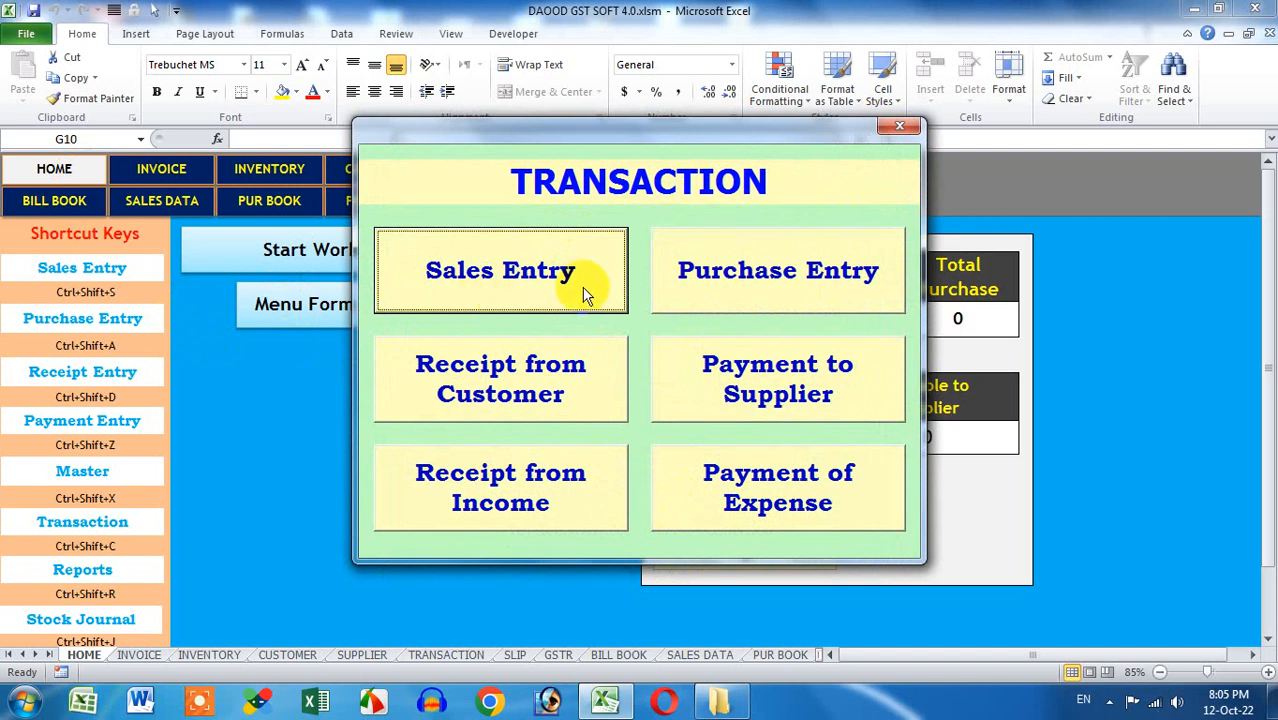
click(709, 291)
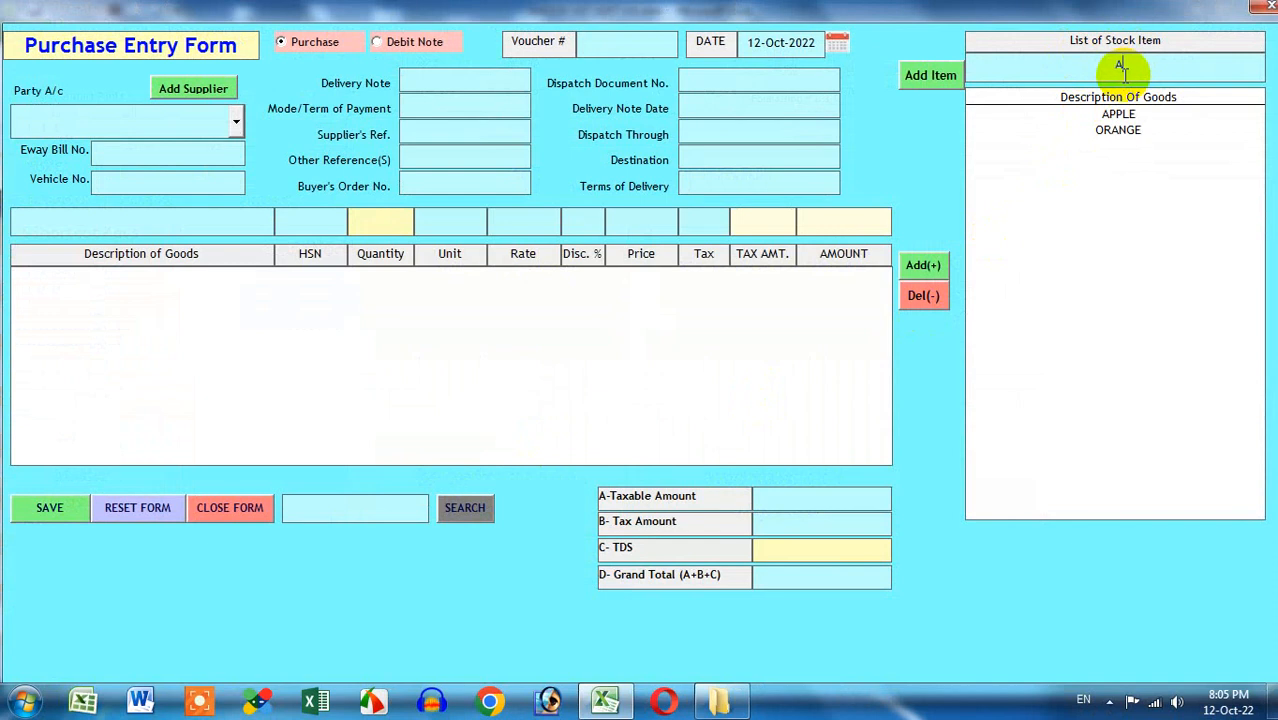
Try the stock item search with P and O, clearing it each time
text(P)
key(BackSpace)
key(BackSpace)
text(O)
key(BackSpace)
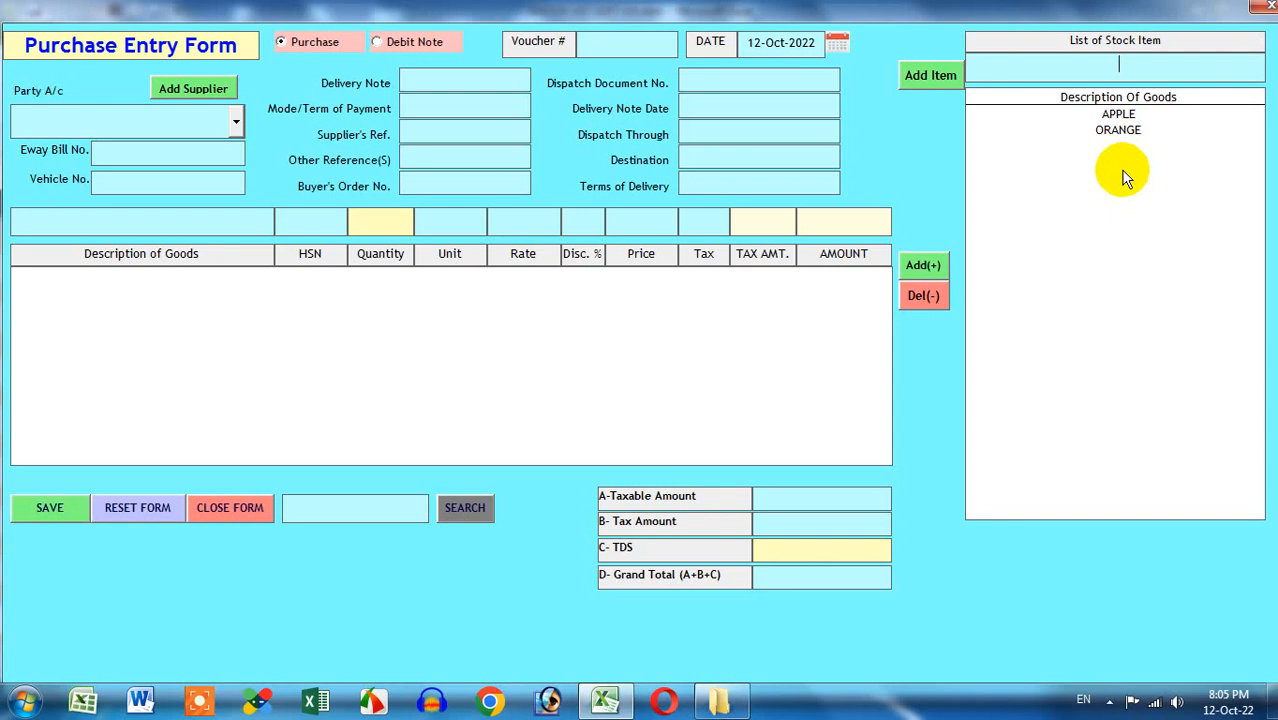
In Stock Item Creation, load ORANGE's stored details, then close back to the purchase form
click(933, 80)
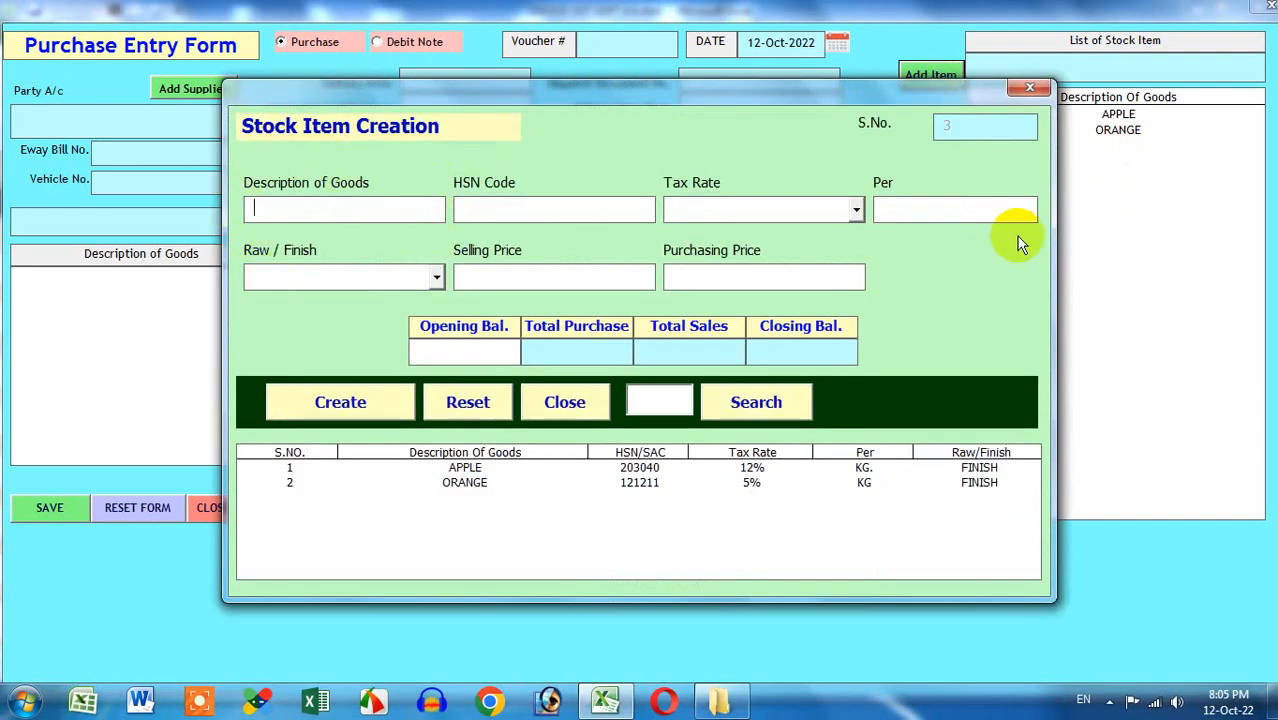
click(345, 482)
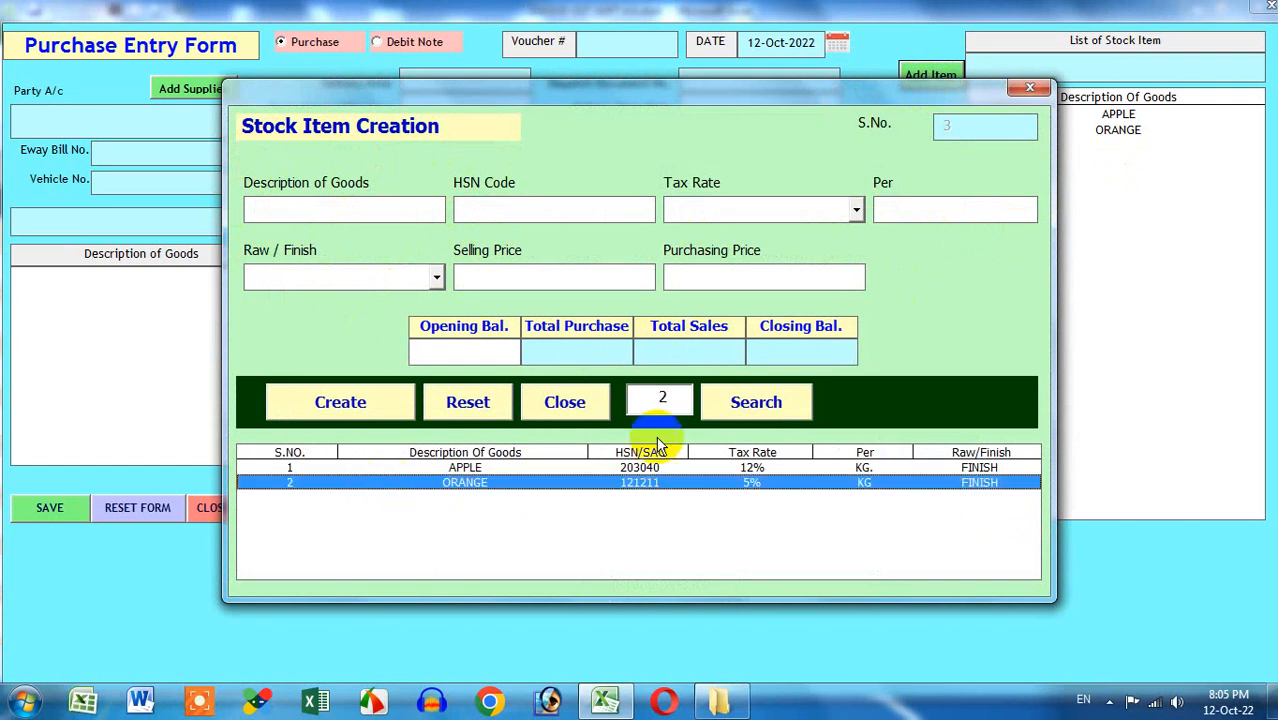
click(756, 402)
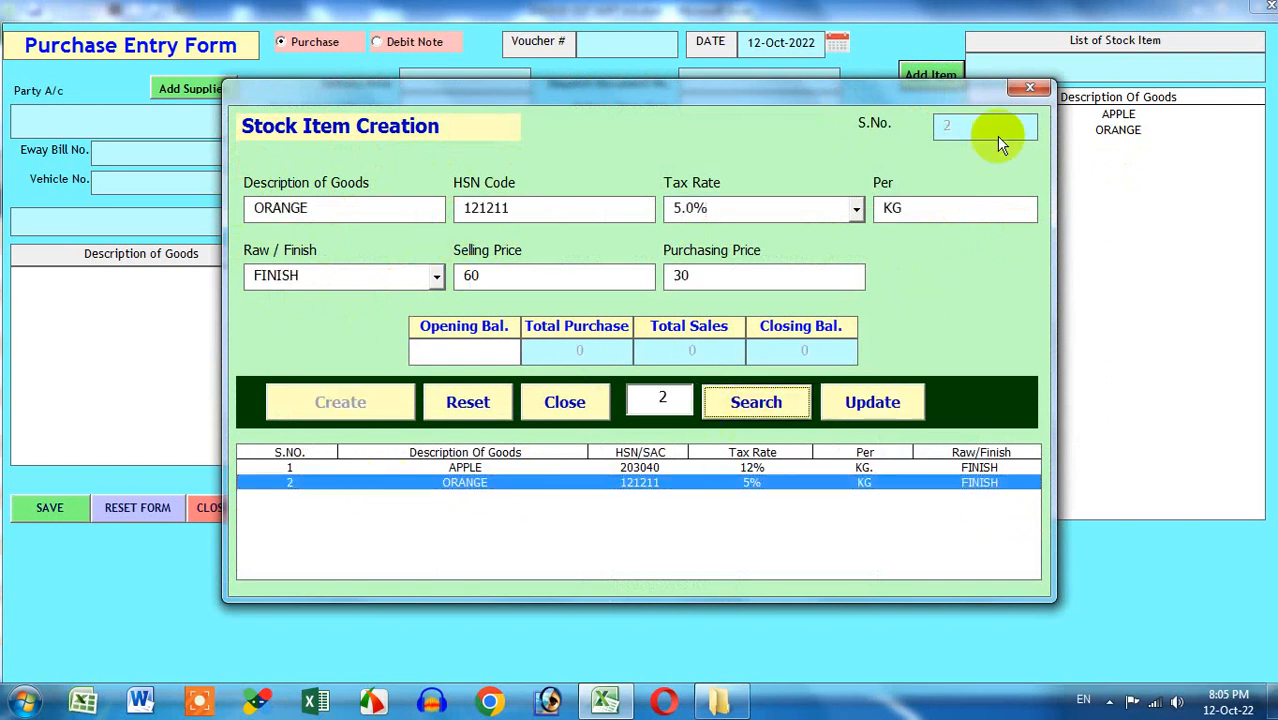
click(1028, 88)
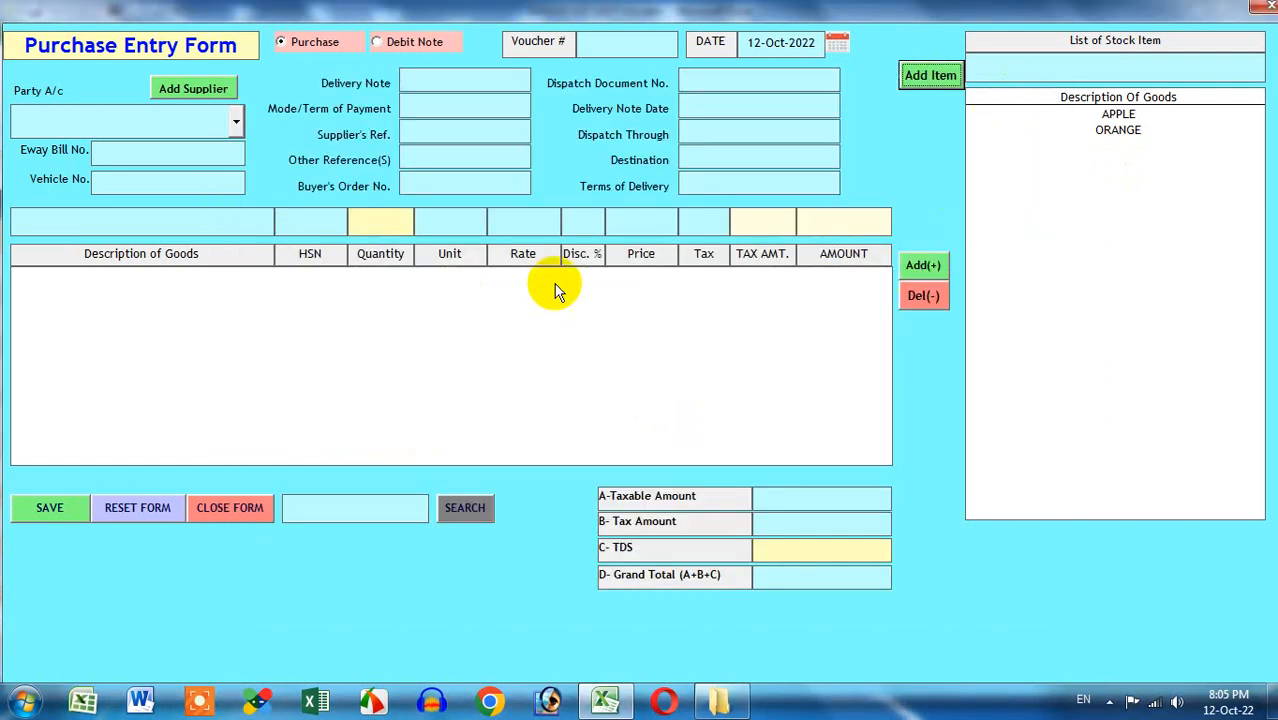
click(236, 121)
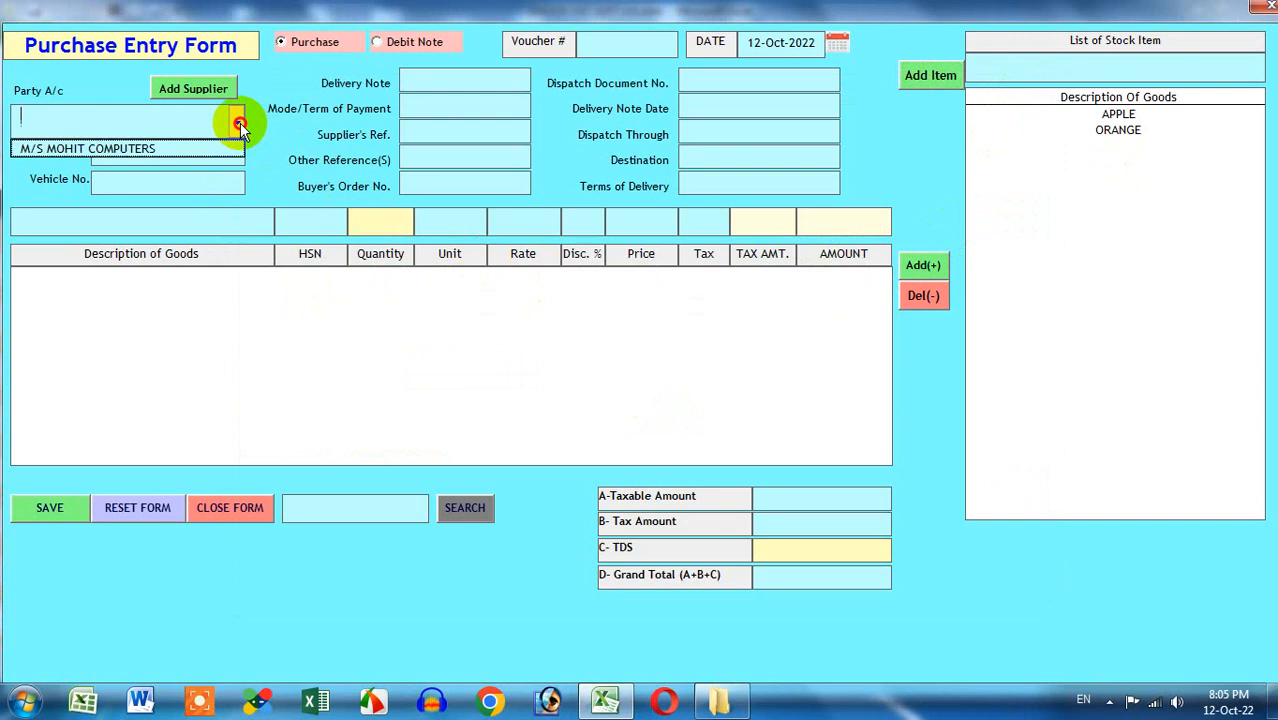
Choose M/S MOHIT COMPUTERS as the Party A/c on the purchase form
click(170, 150)
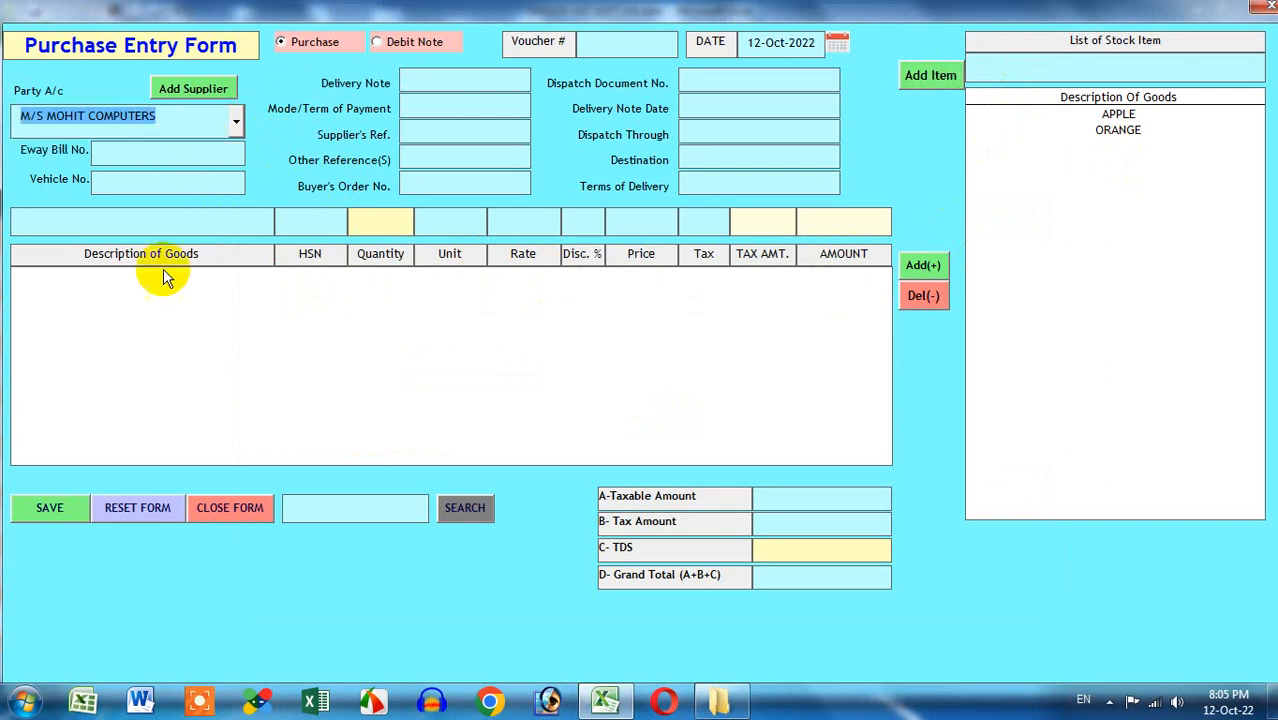
click(235, 124)
click(233, 131)
click(187, 88)
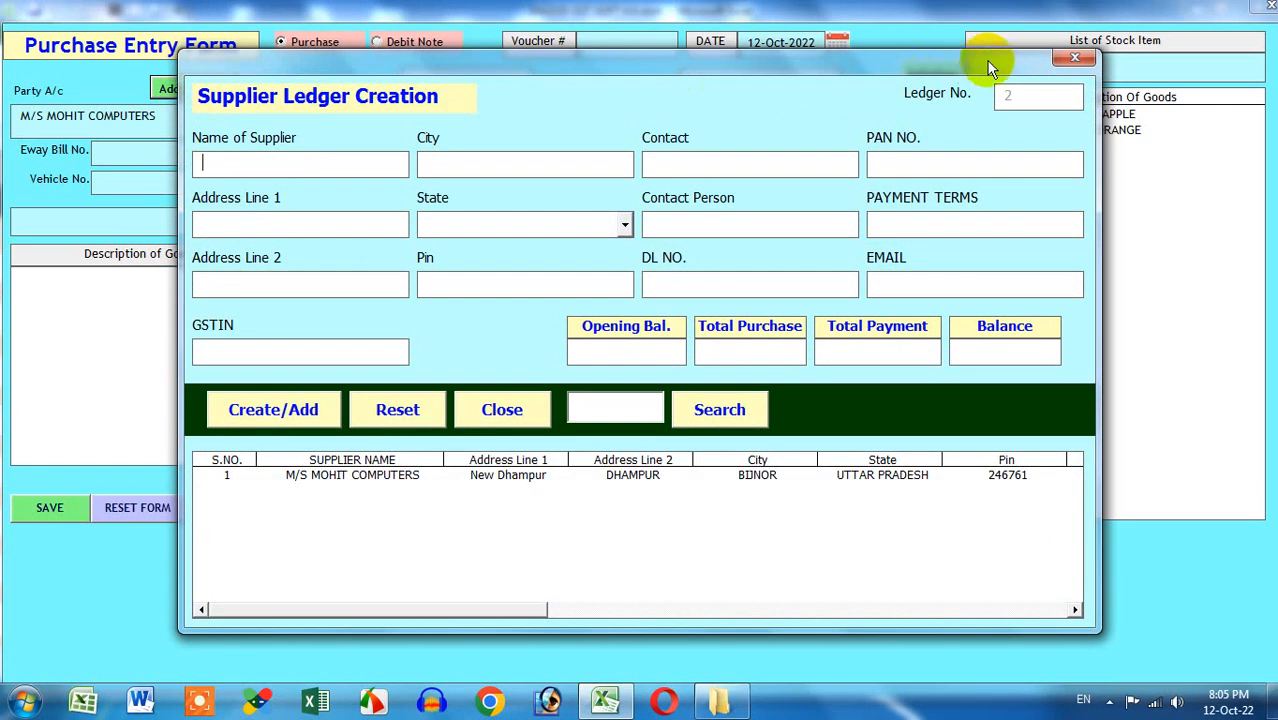
click(1073, 58)
Create supplier ledger SYS HARDWARE POINT with state UTTARAKHAND, then close back to the purchase form
click(205, 88)
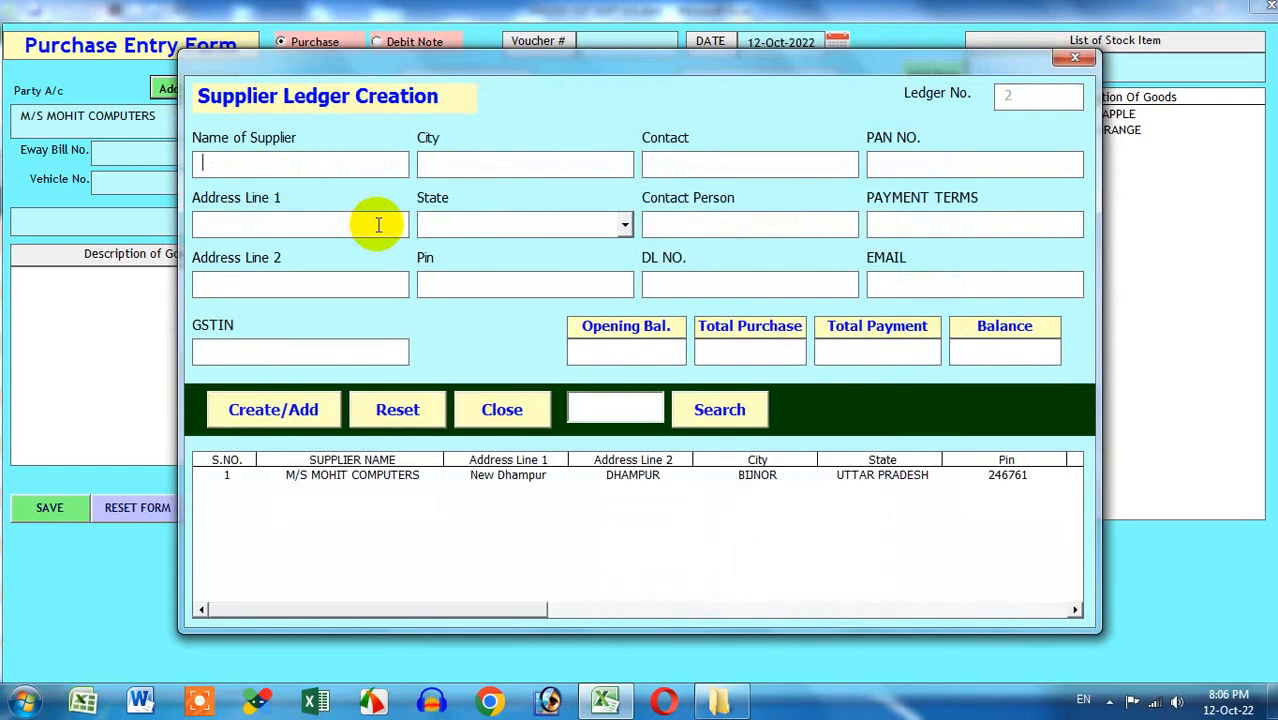
text(SYS HARDWARE POINT)
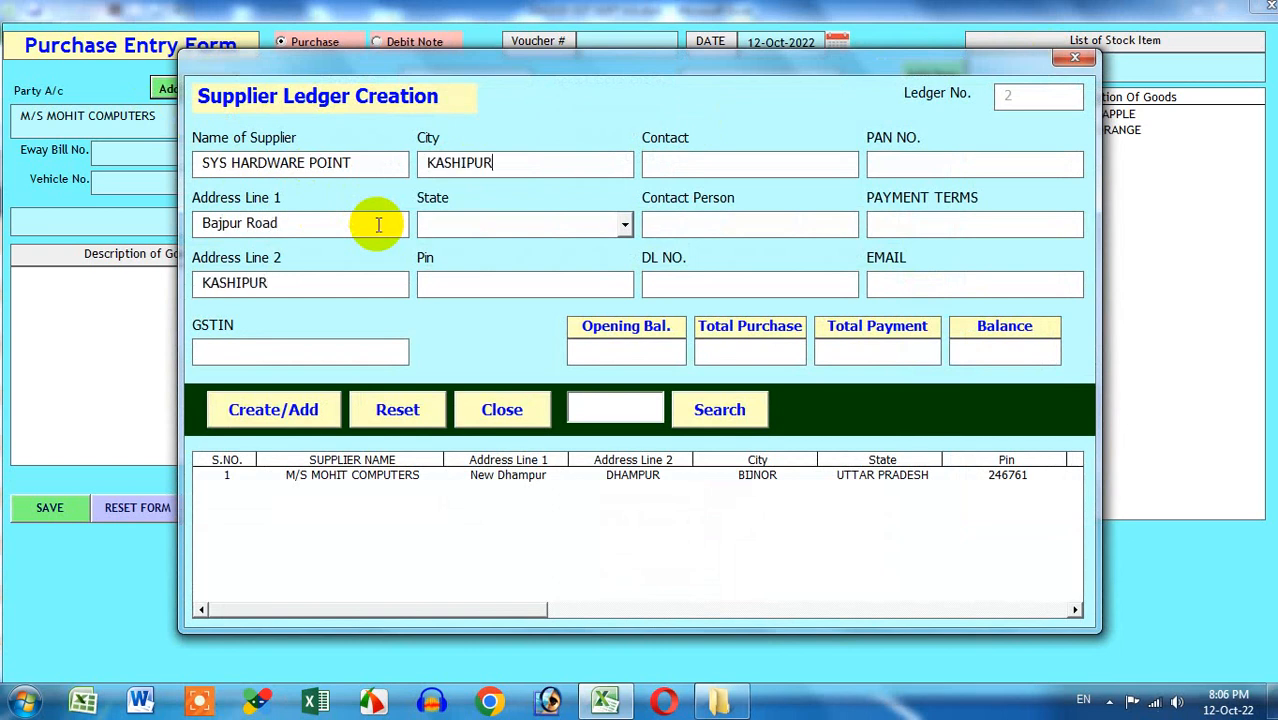
key(Tab)
key(Down)
key(Down)
key(Tab)
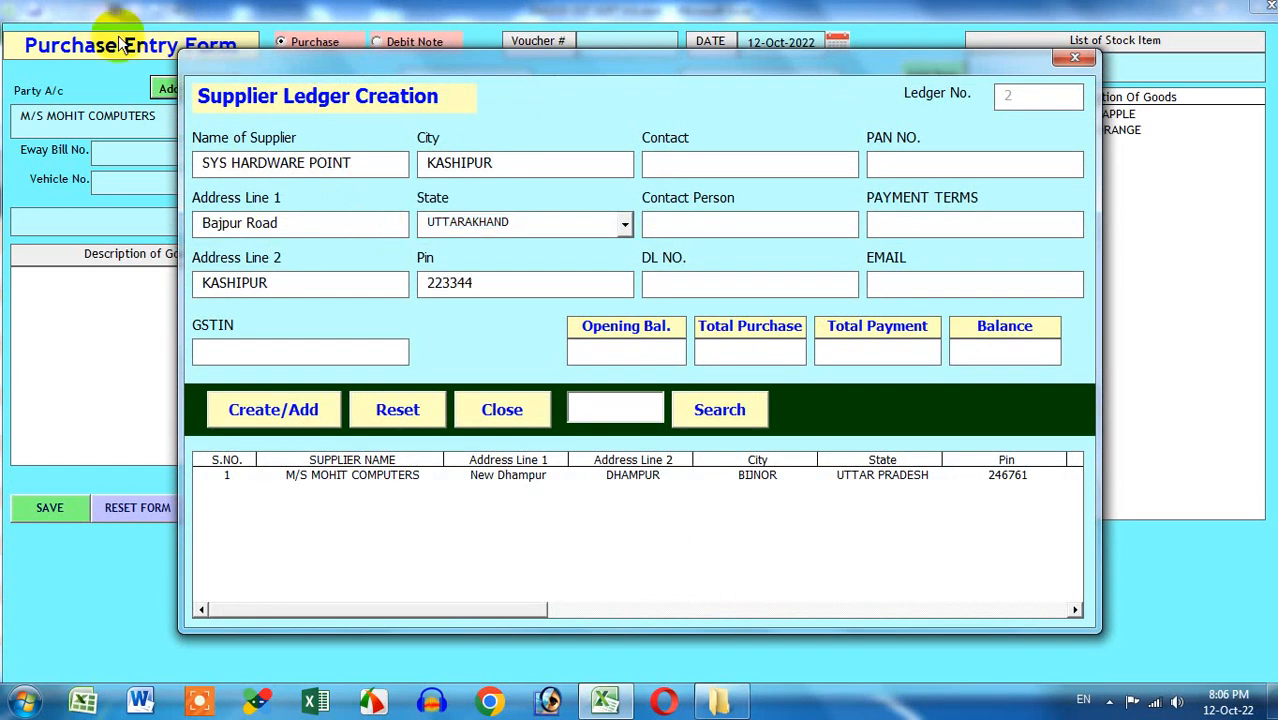
click(254, 416)
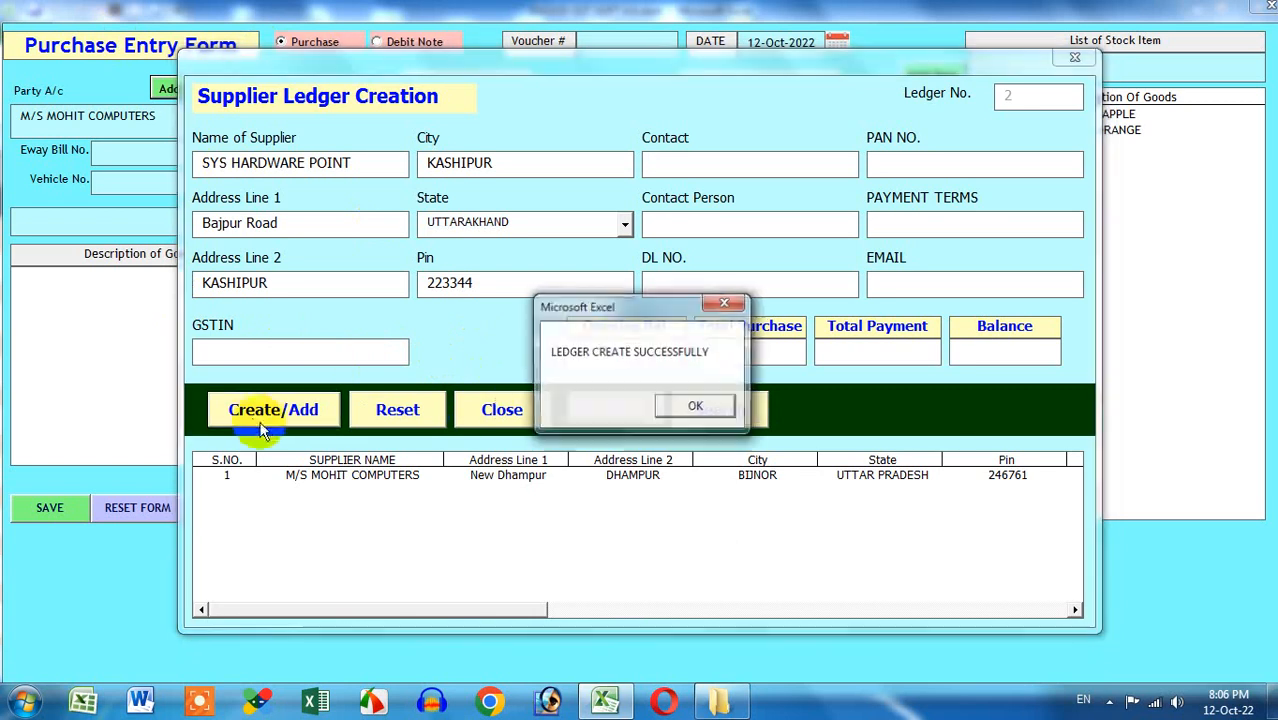
click(694, 411)
click(1068, 58)
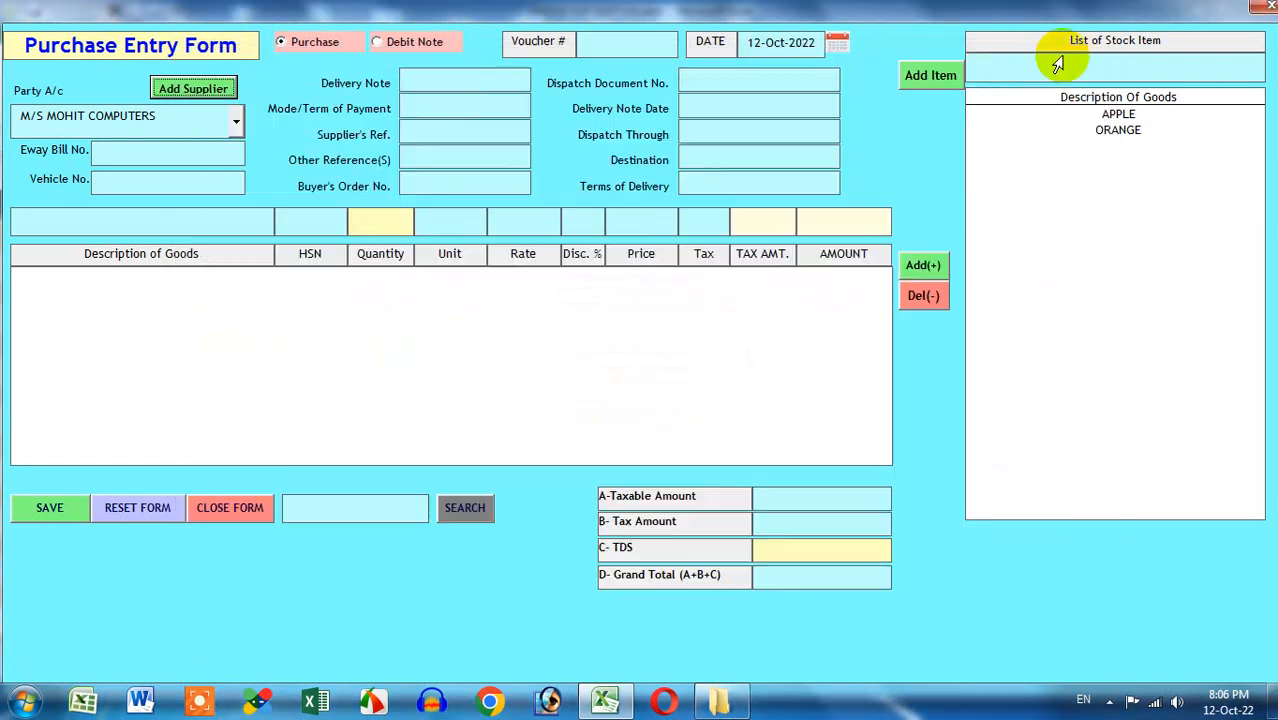
Try SYS HARDWARE POINT, then settle on M/S MOHIT COMPUTERS as the Party A/c
click(233, 125)
click(188, 165)
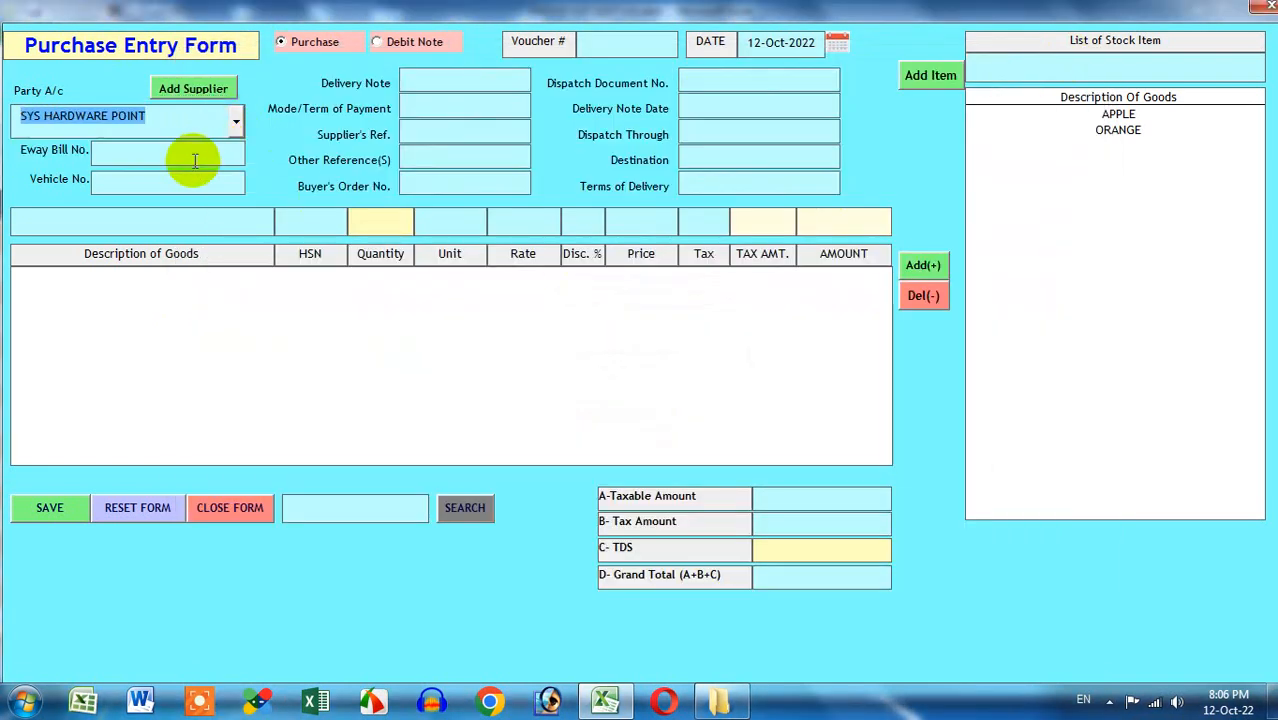
click(185, 115)
click(187, 147)
click(191, 116)
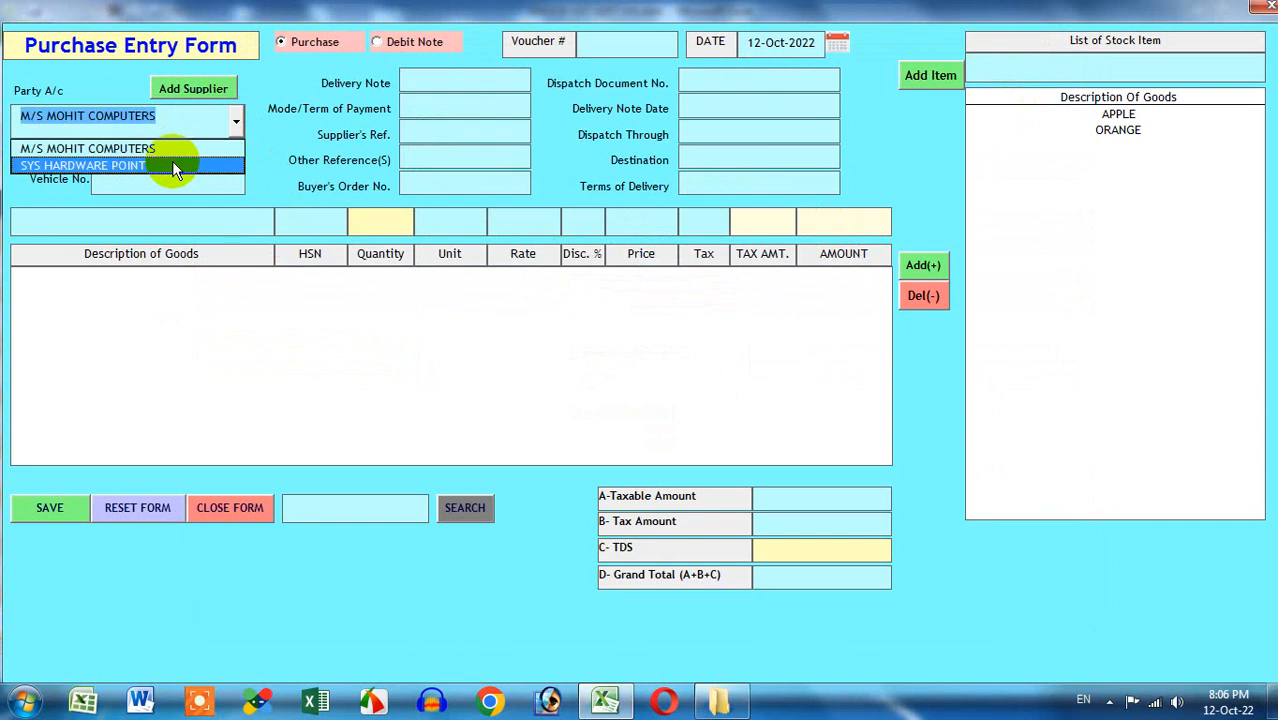
click(112, 150)
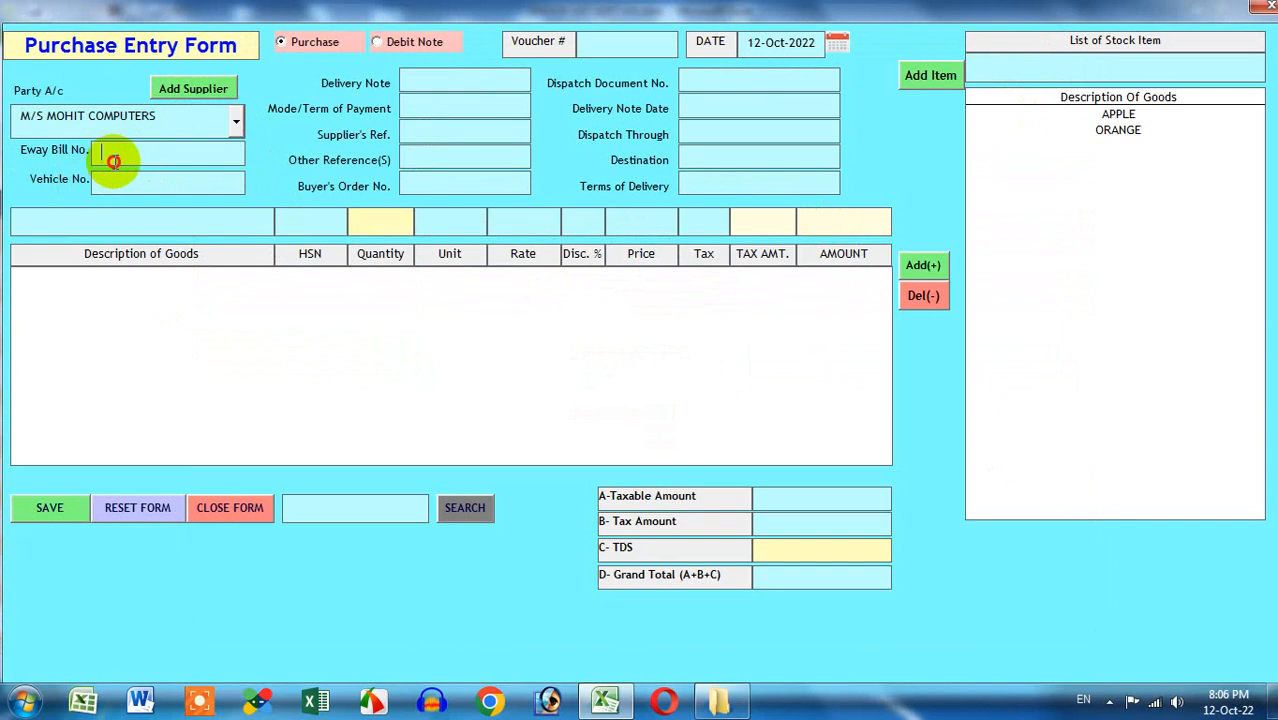
Step through the Vehicle No., delivery, reference, order and dispatch fields of the form
click(125, 183)
click(455, 82)
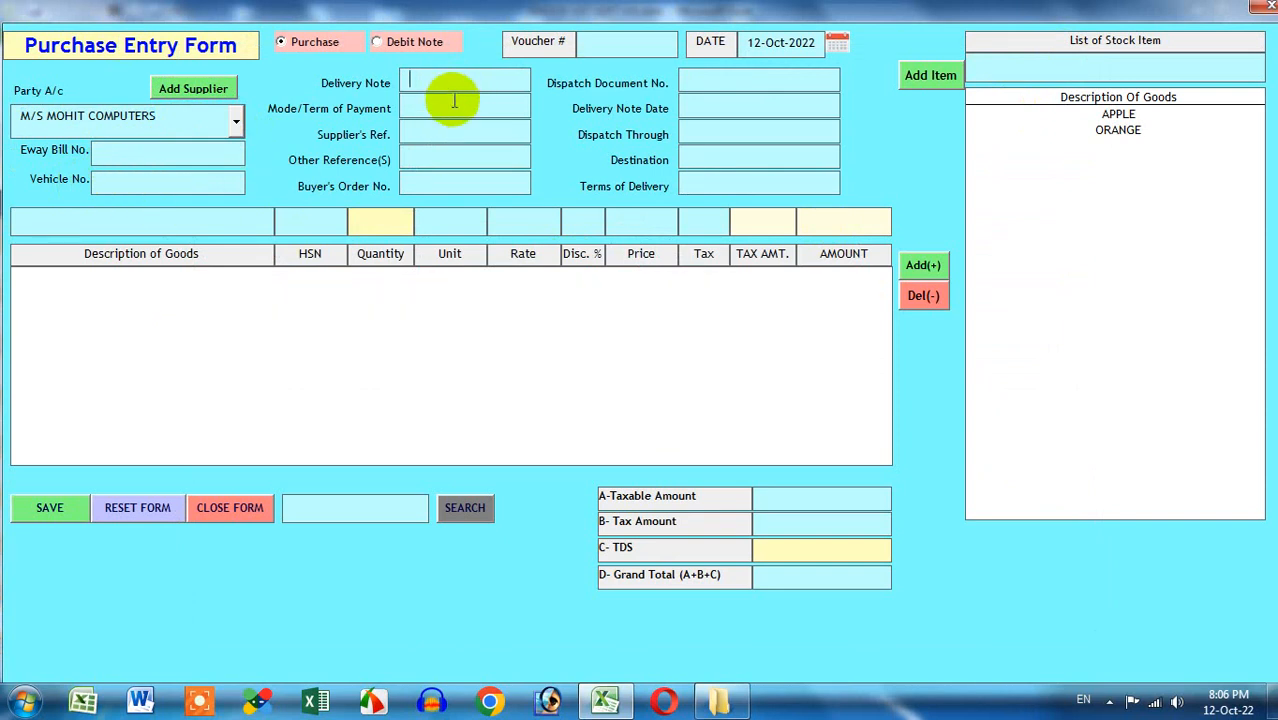
click(453, 106)
click(452, 132)
click(450, 158)
click(430, 186)
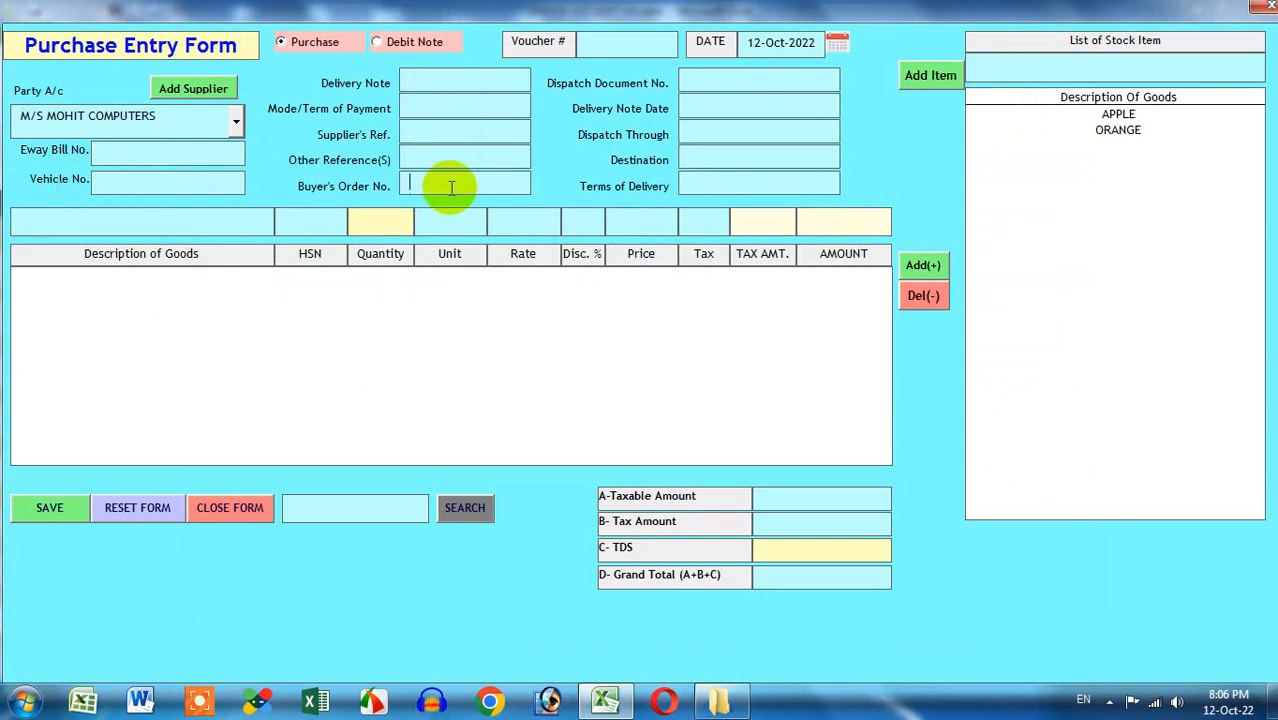
click(702, 83)
click(704, 105)
click(696, 130)
click(694, 158)
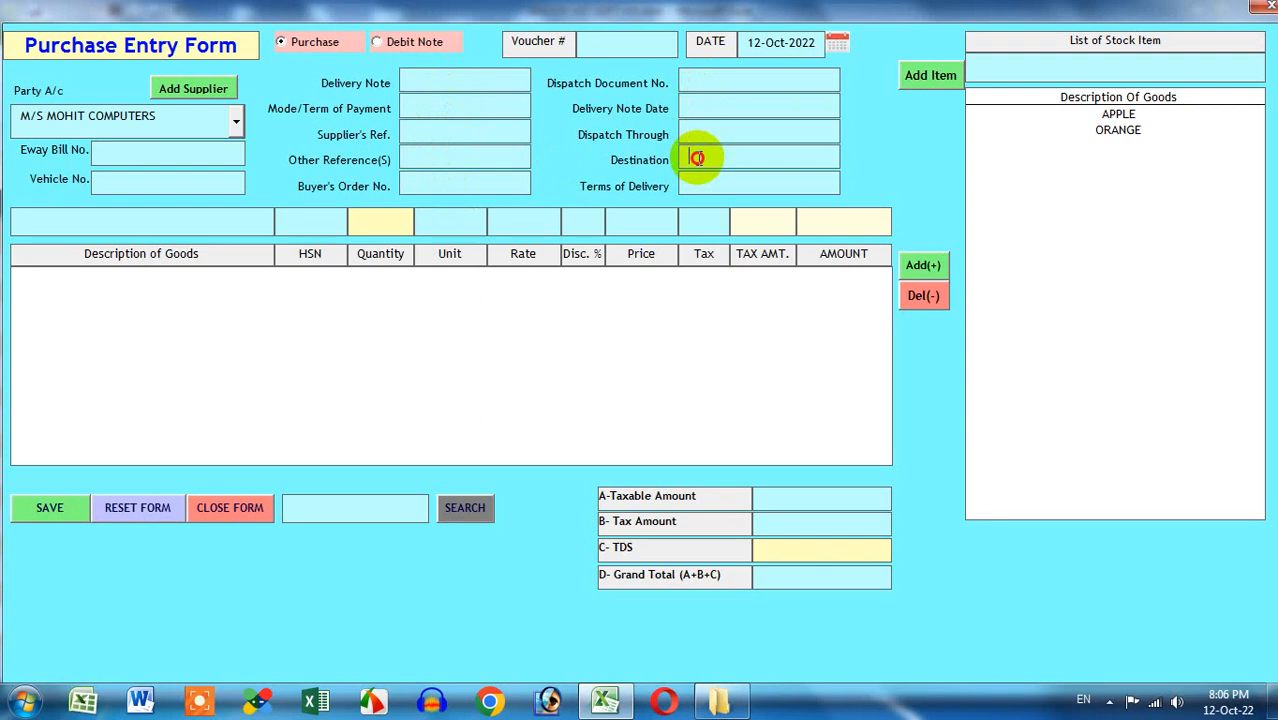
click(697, 181)
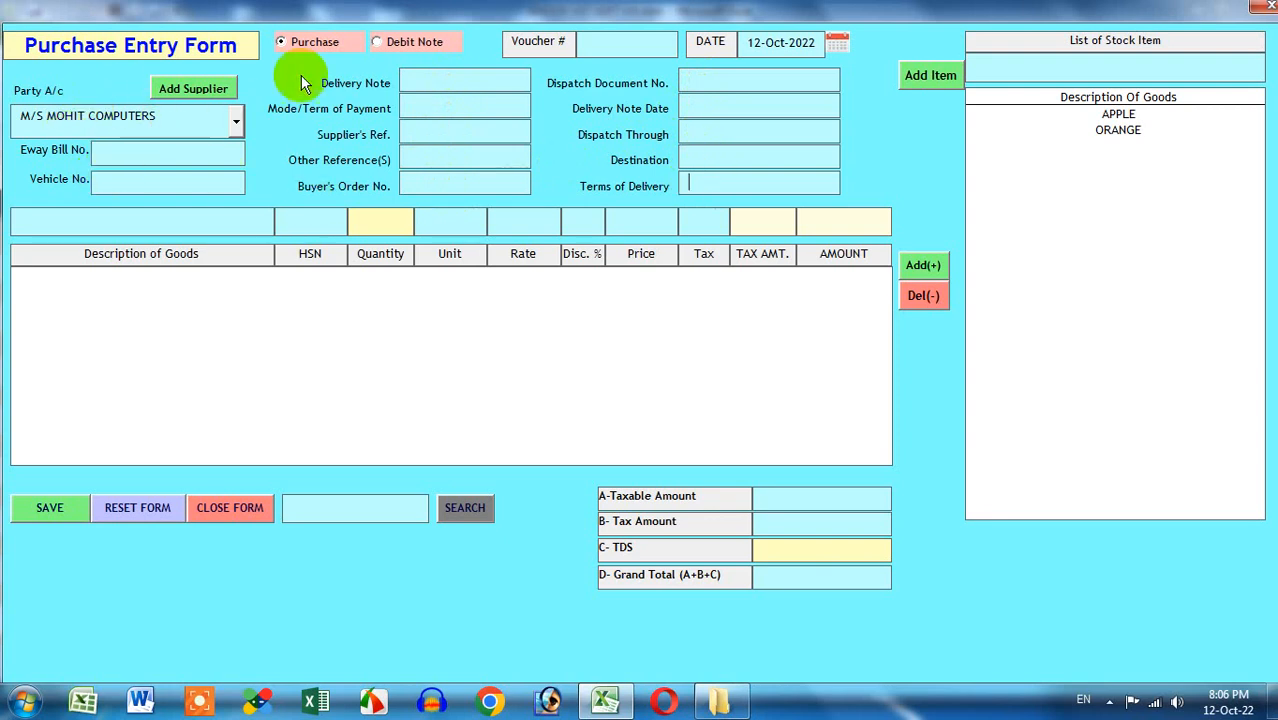
Toggle the entry type between Debit Note and Purchase, ending on Purchase, and enter voucher 195
click(302, 47)
click(396, 42)
click(295, 43)
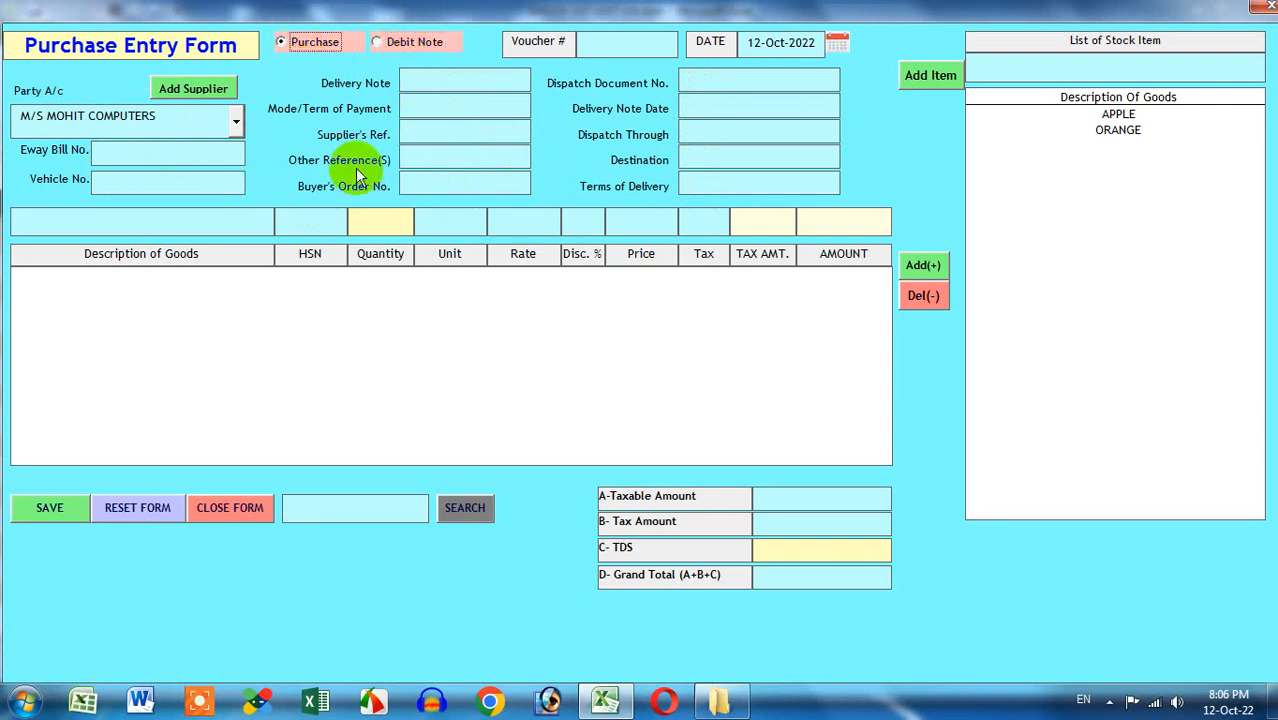
click(400, 42)
click(340, 44)
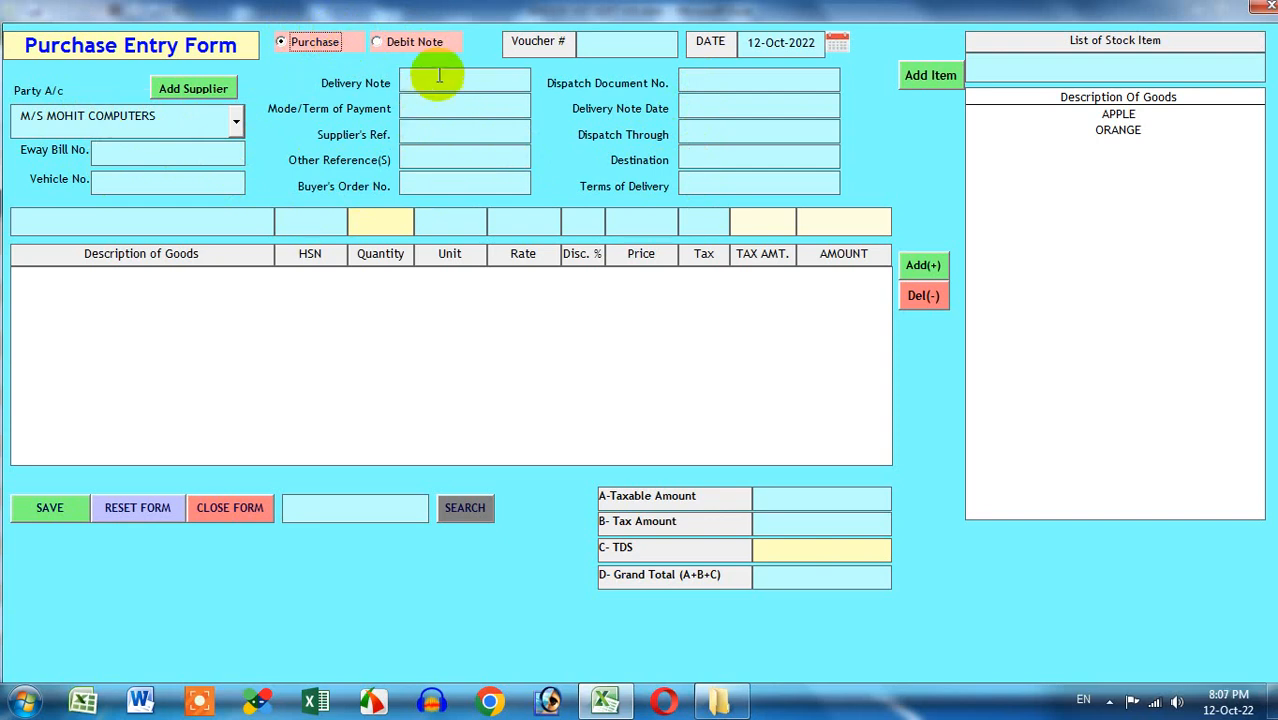
click(604, 44)
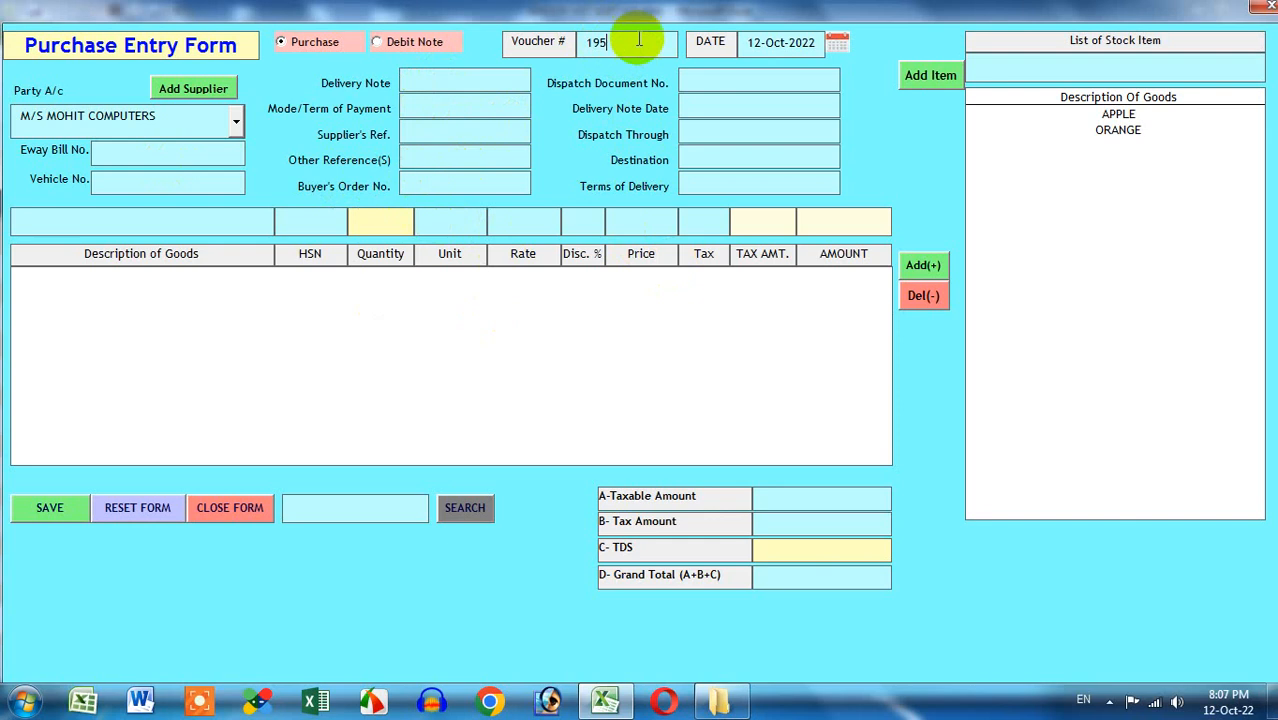
Add APPLE to the purchase line and give it a 10% discount
double_click(1090, 115)
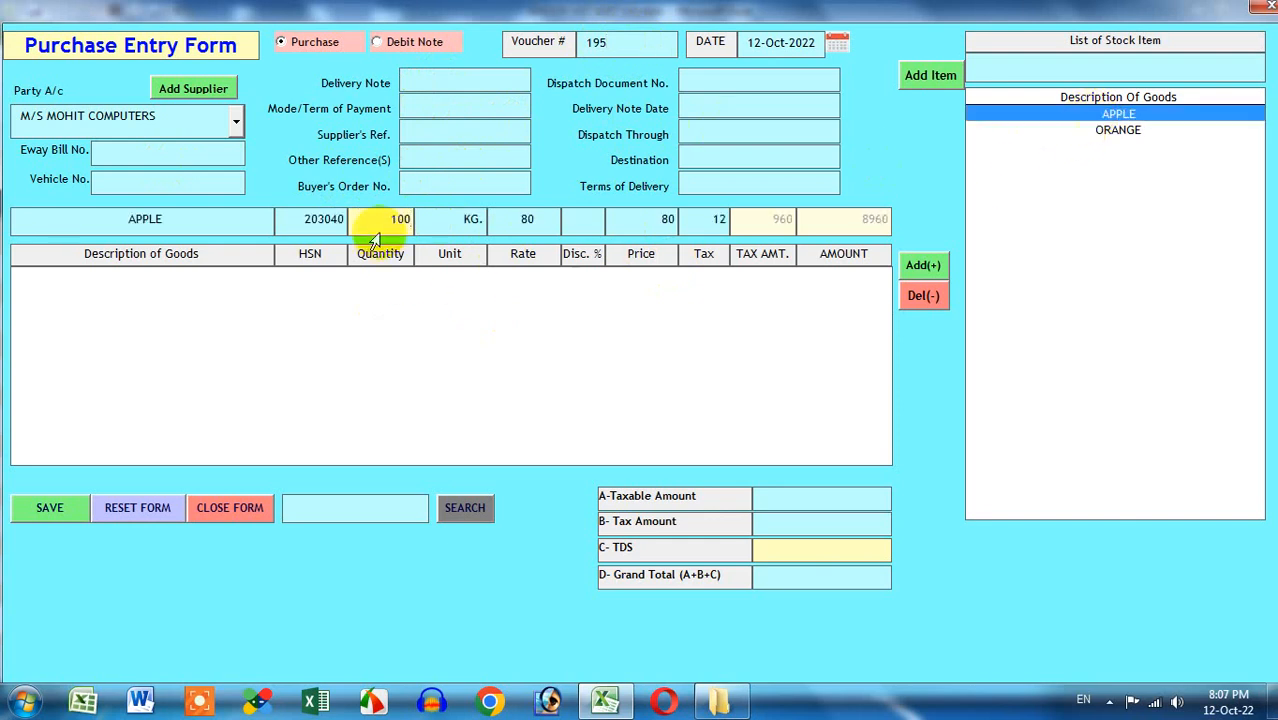
click(590, 219)
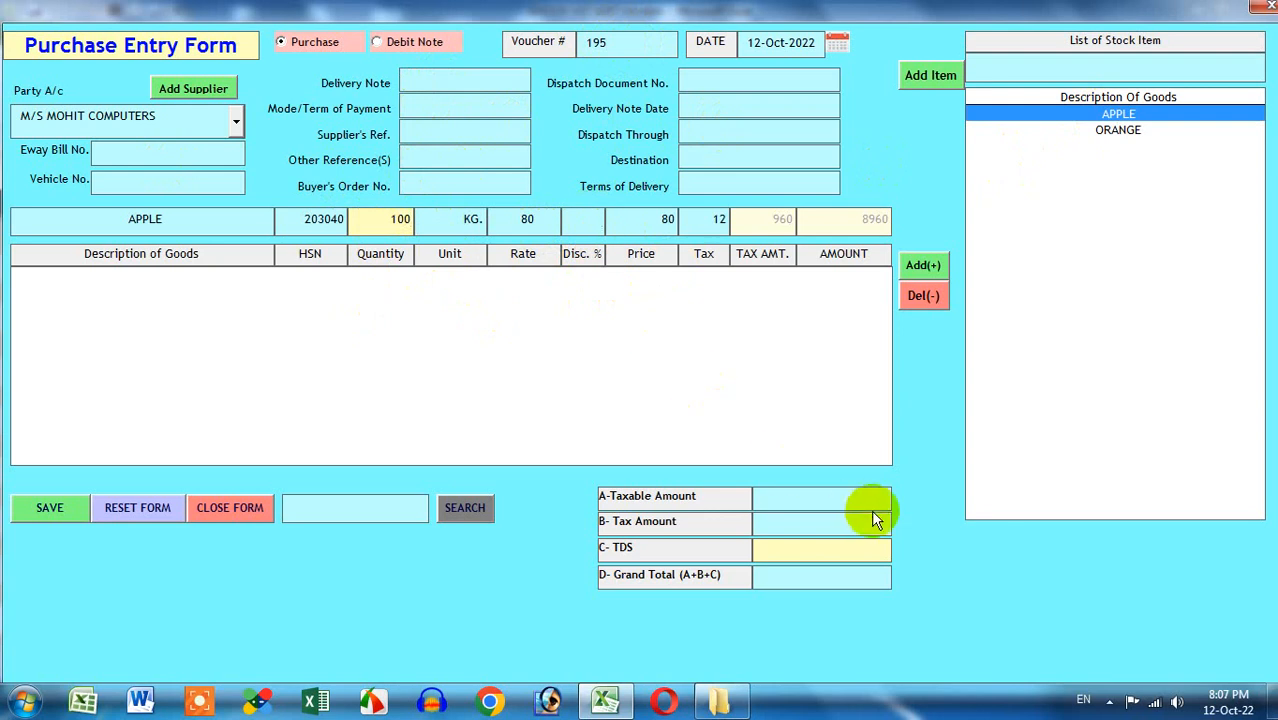
text(10)
Review the line's rate 80, discount 10, price 72, tax 12 and quantity 100
click(497, 229)
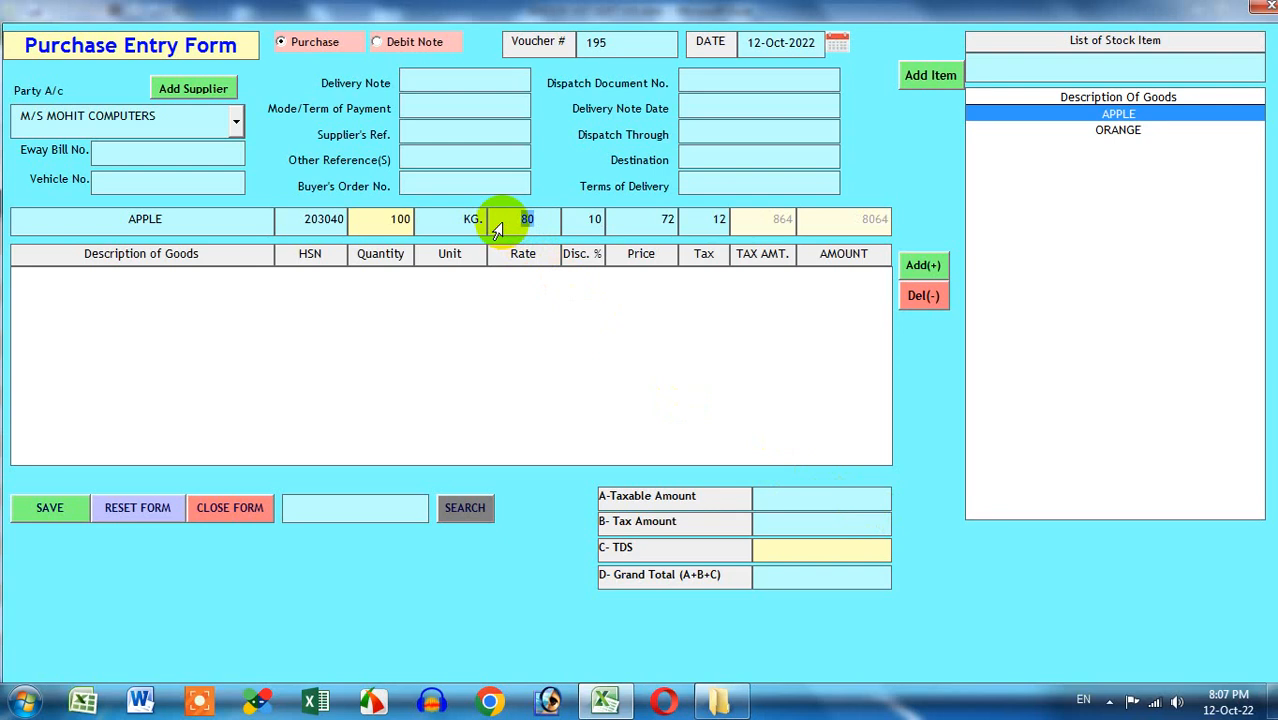
click(590, 221)
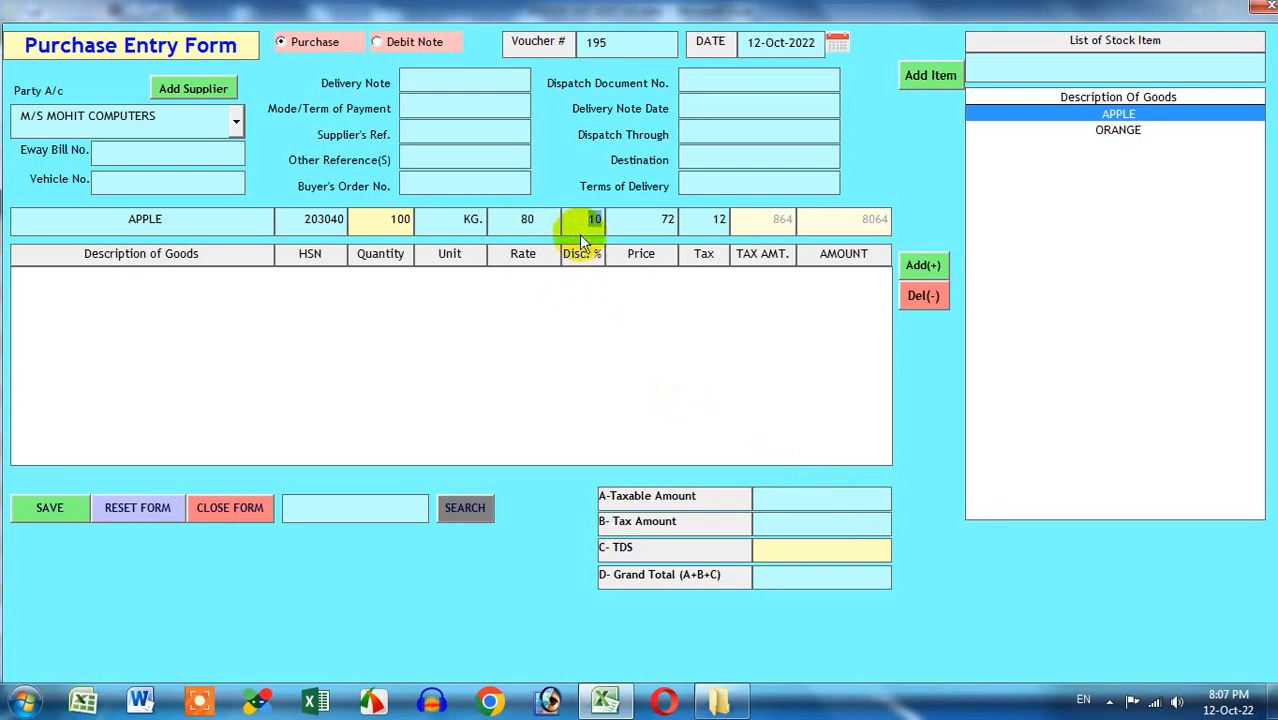
click(664, 221)
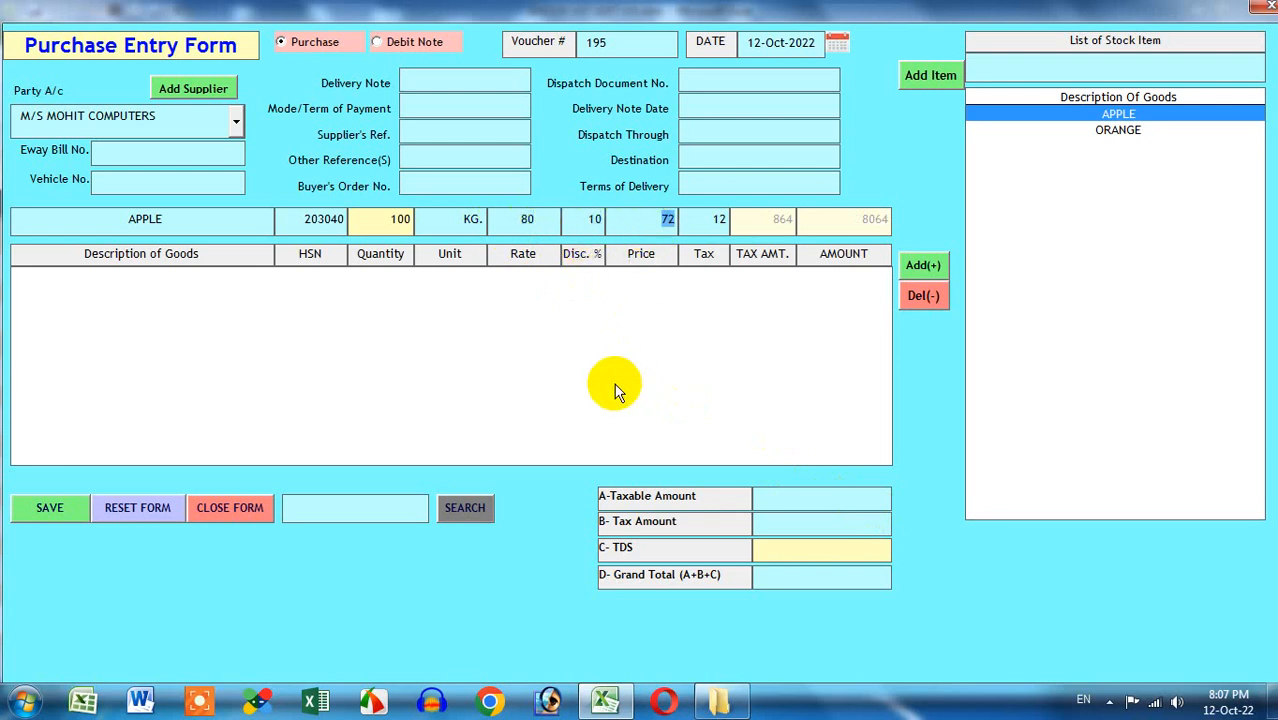
click(700, 226)
click(378, 222)
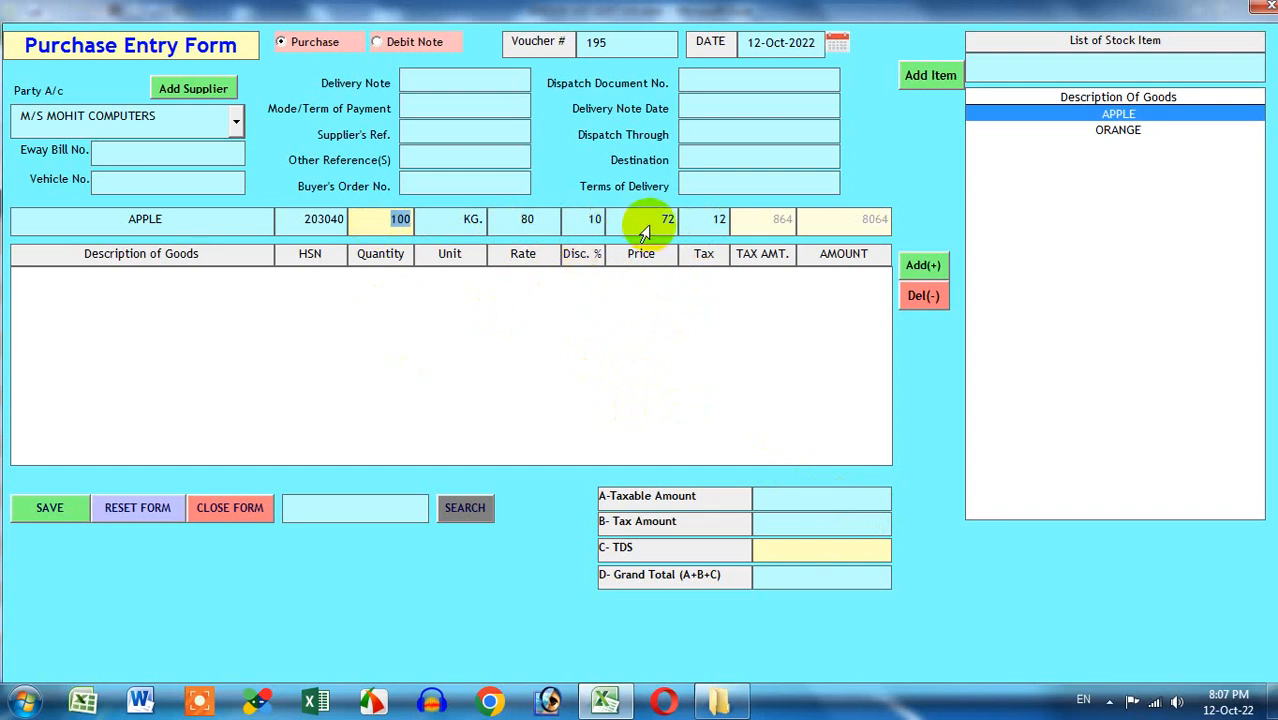
click(662, 222)
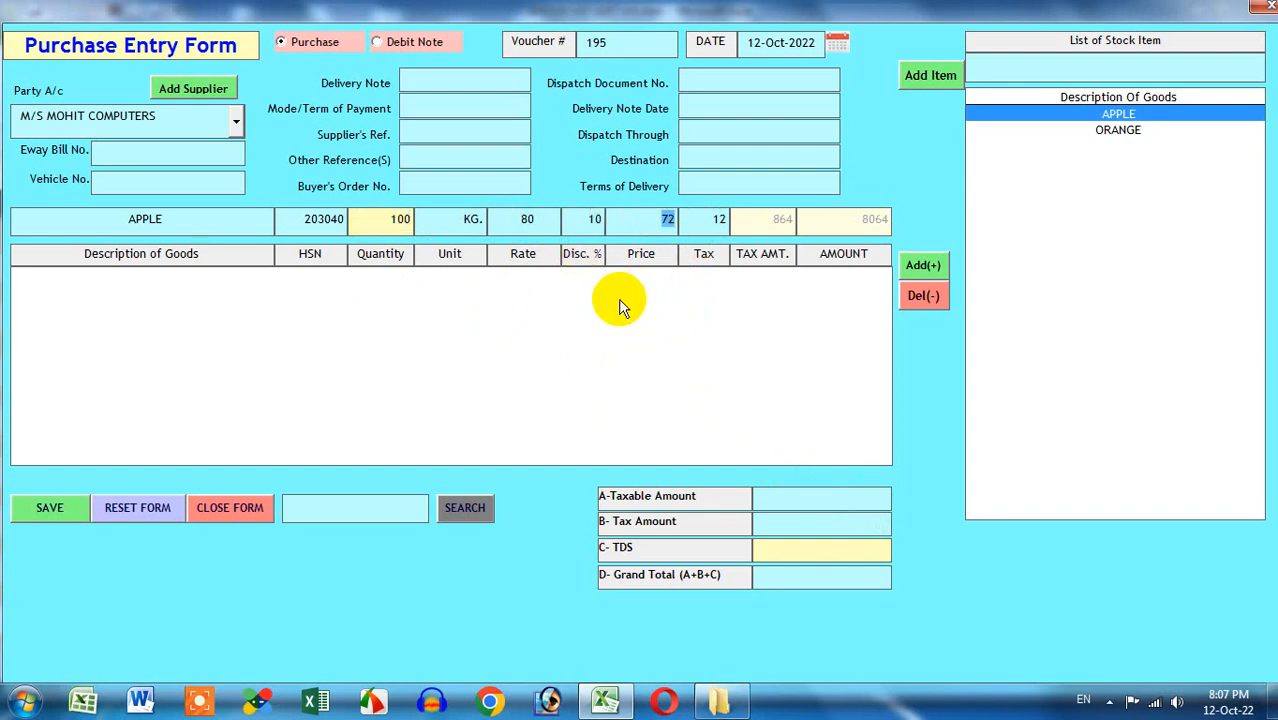
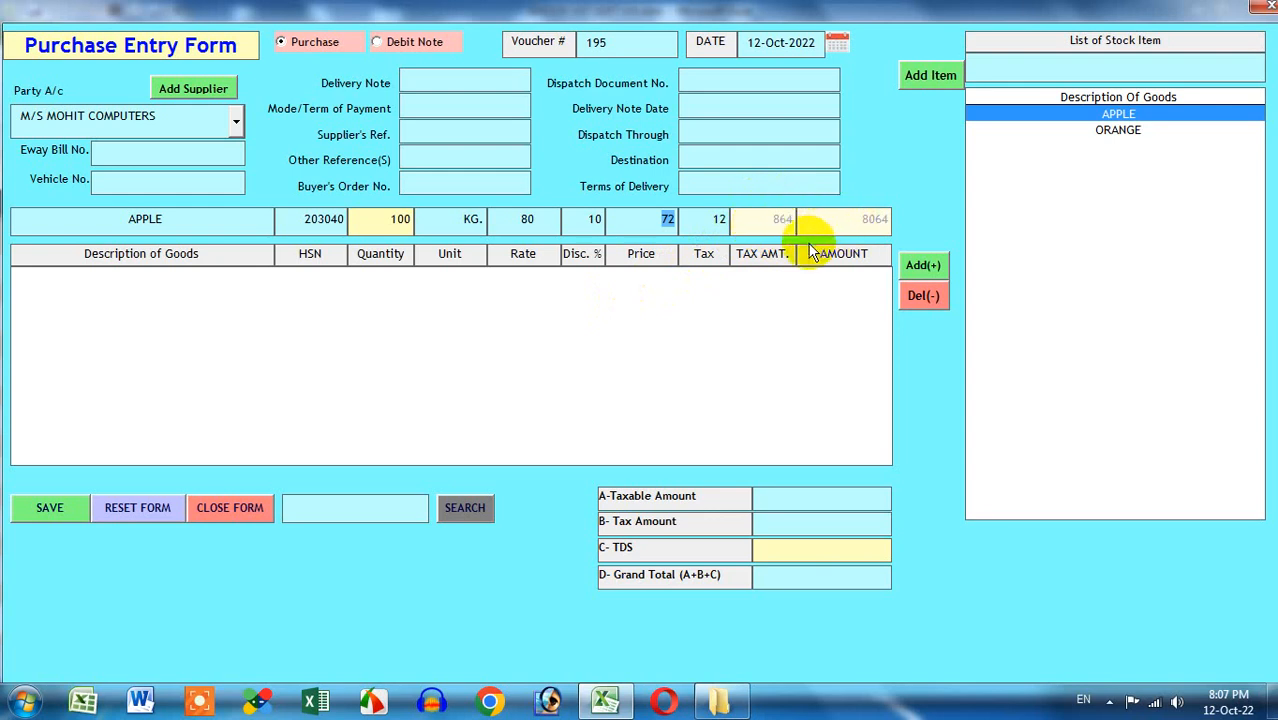
Add the APPLE line to voucher 195 and set TDS to 36, giving a grand total of 8100
click(923, 268)
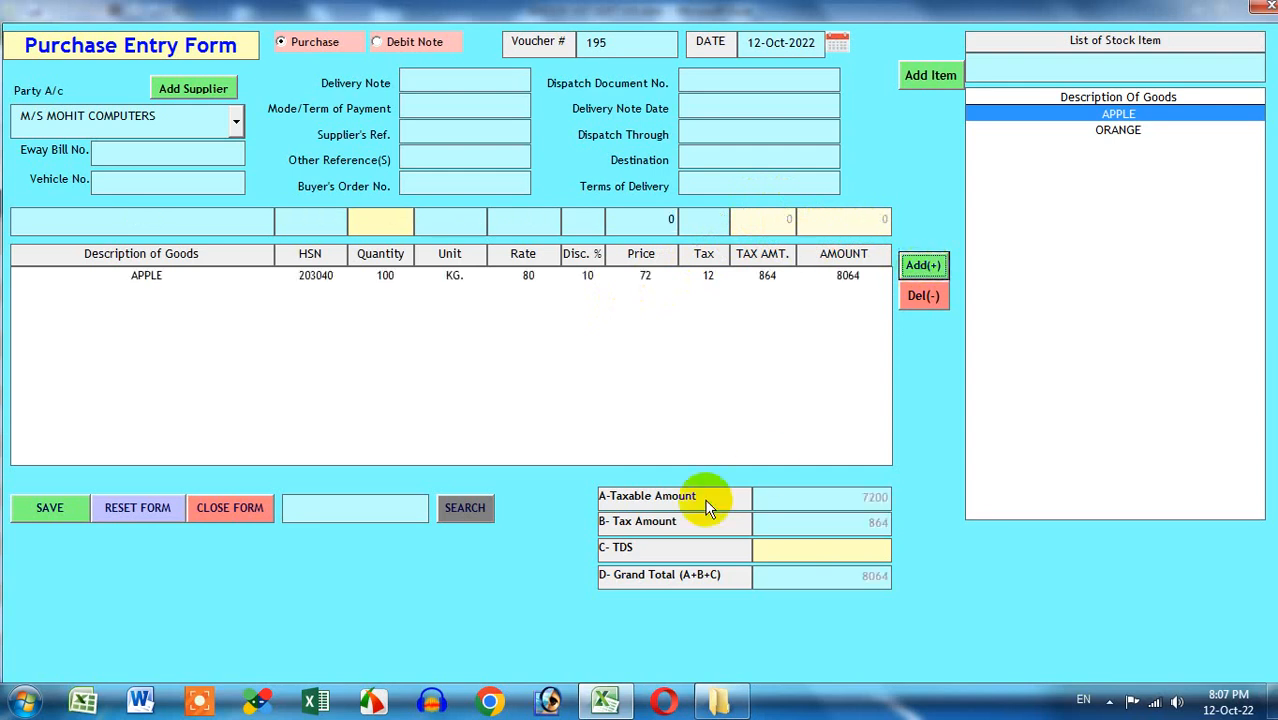
click(848, 549)
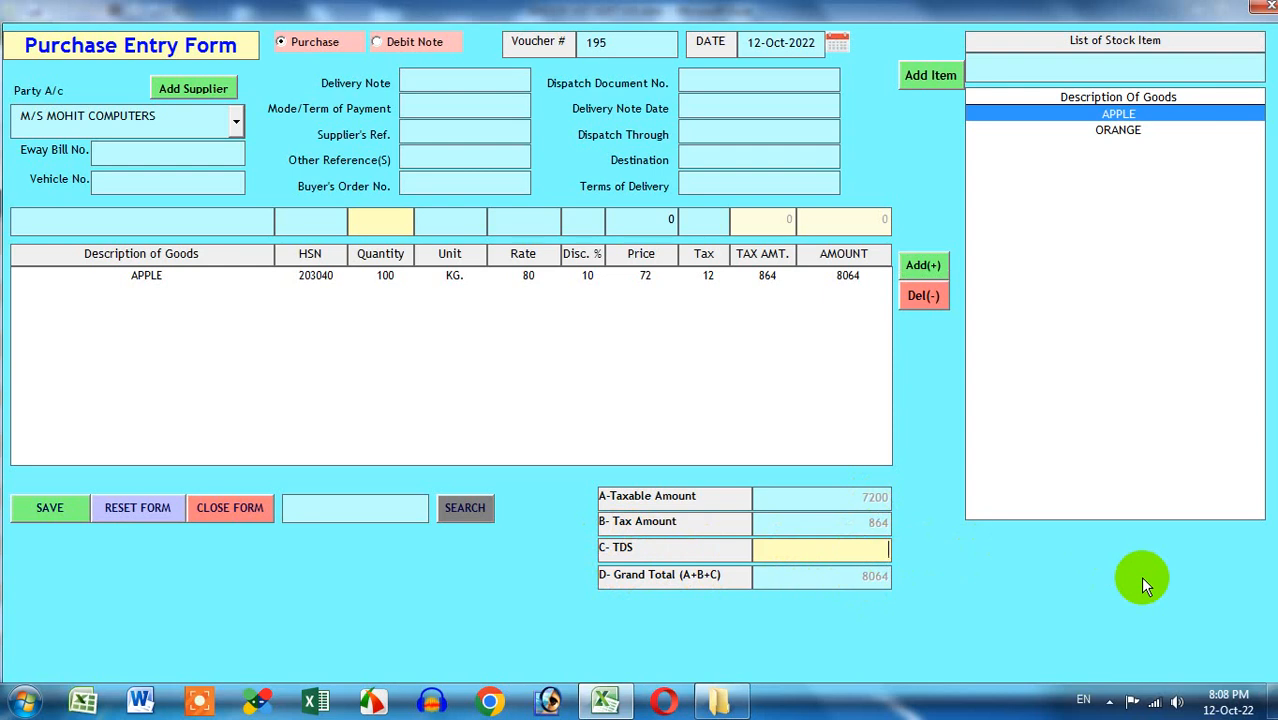
text(64)
key(BackSpace)
key(BackSpace)
text(100)
key(BackSpace)
key(BackSpace)
key(BackSpace)
text(34)
key(BackSpace)
text(6)
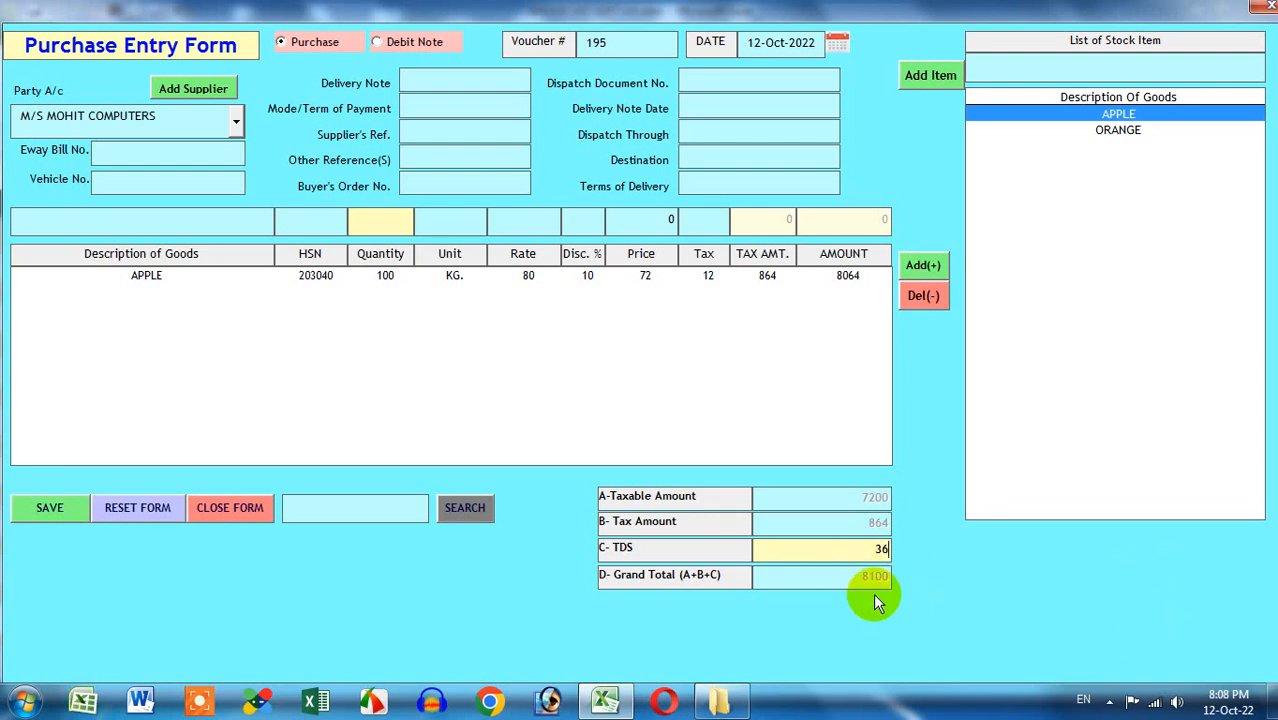
click(512, 80)
click(504, 105)
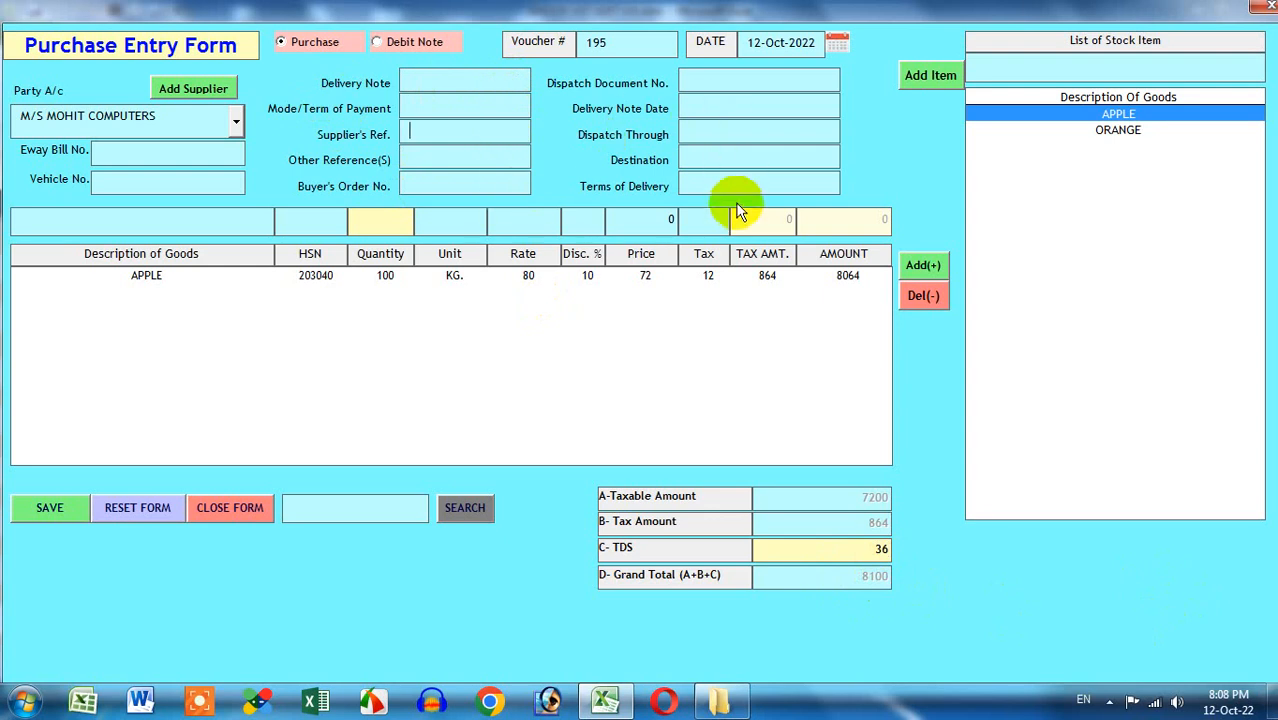
Save purchase voucher 195 and confirm the saved message
click(55, 510)
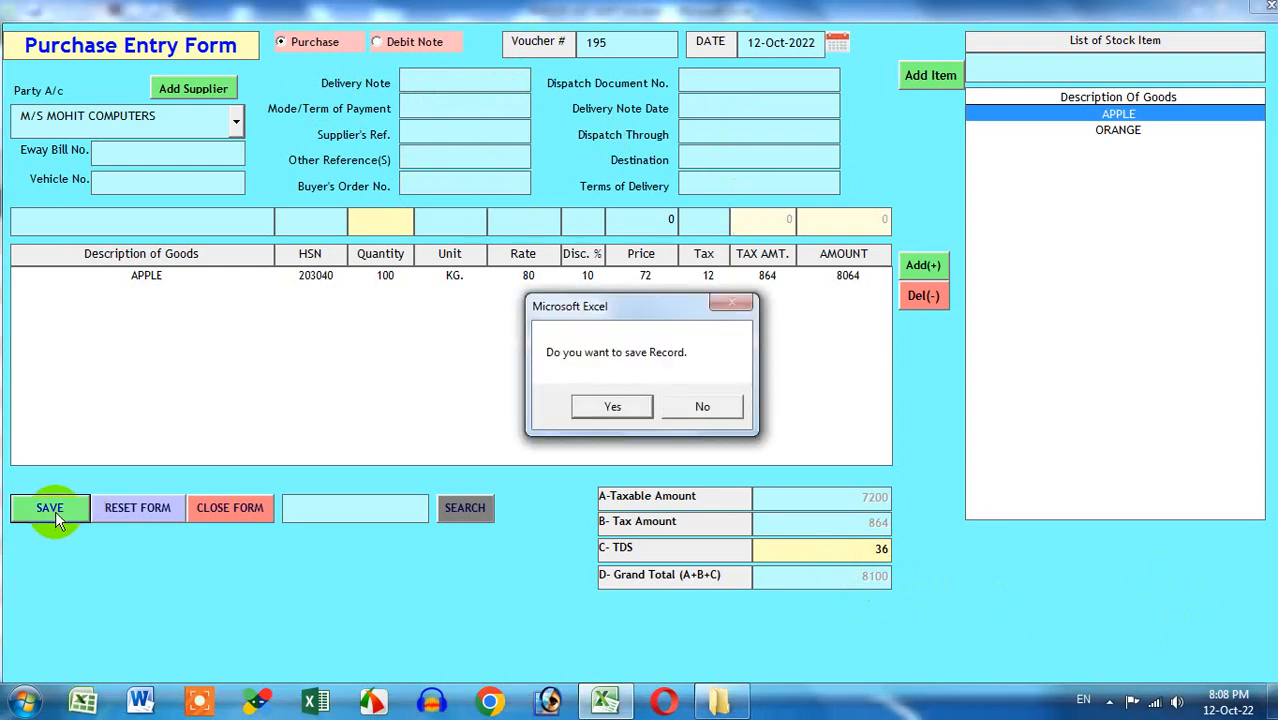
drag(639, 316, 356, 329)
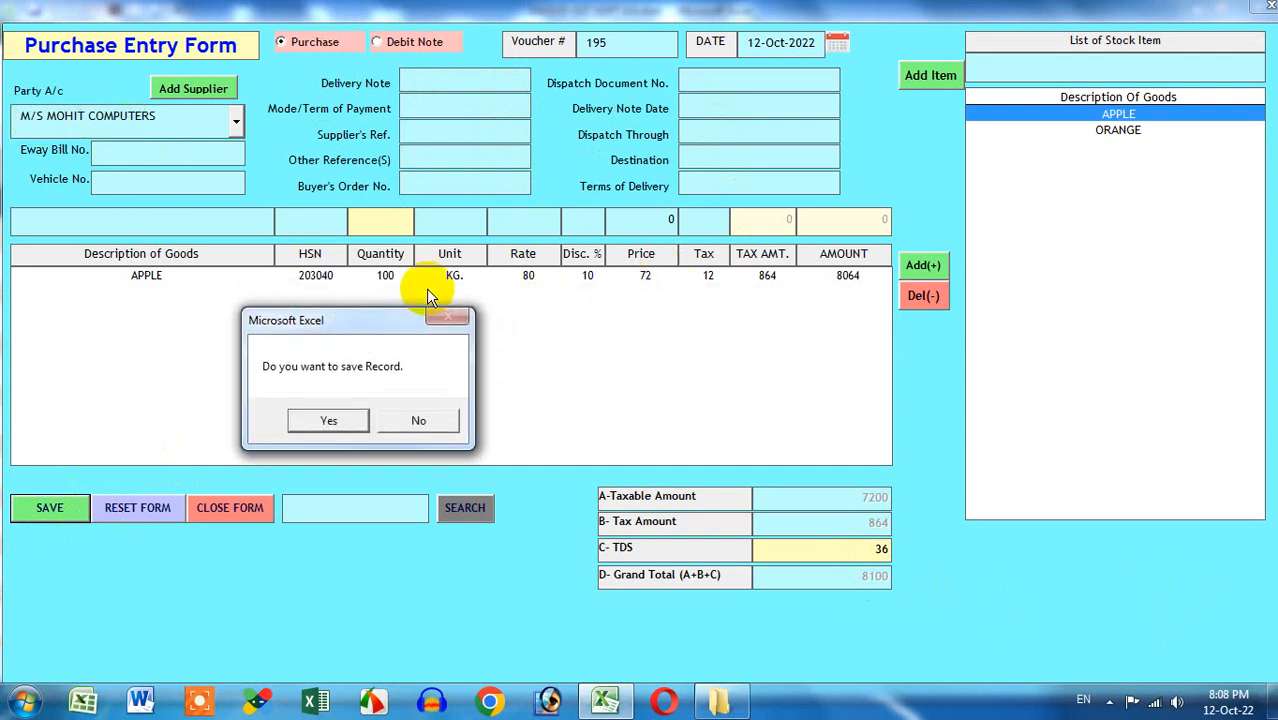
click(335, 418)
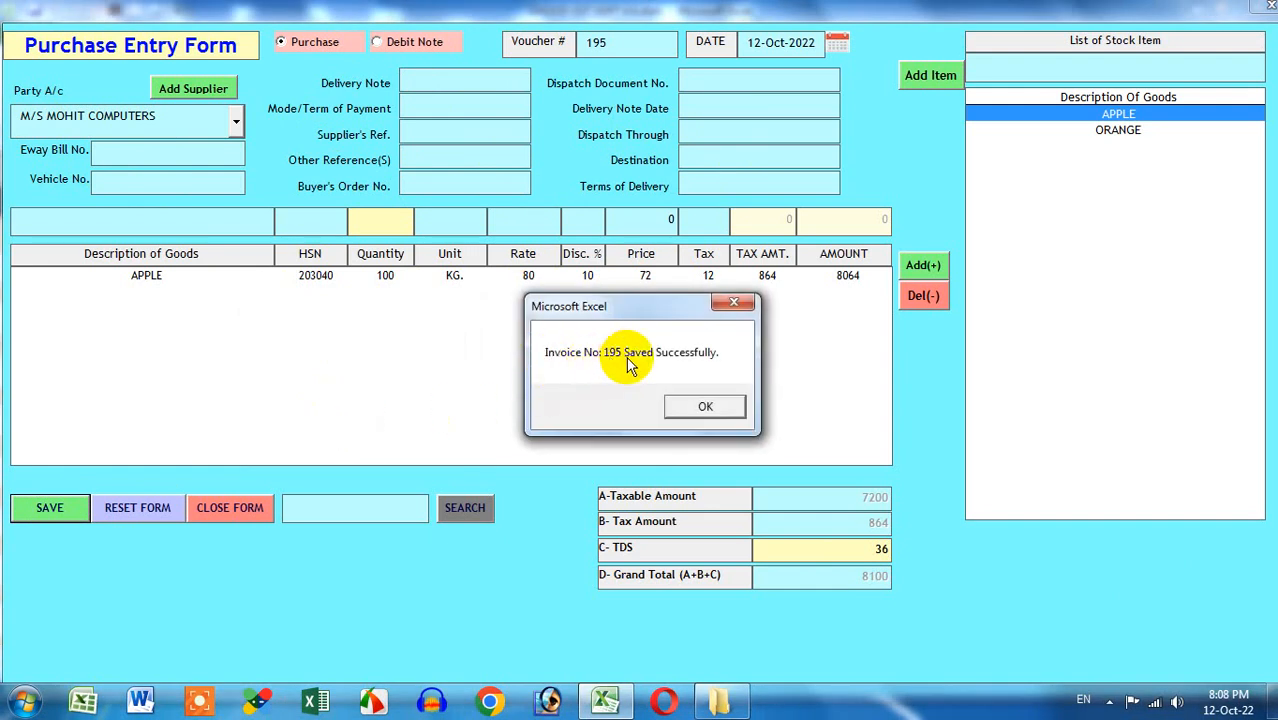
click(719, 407)
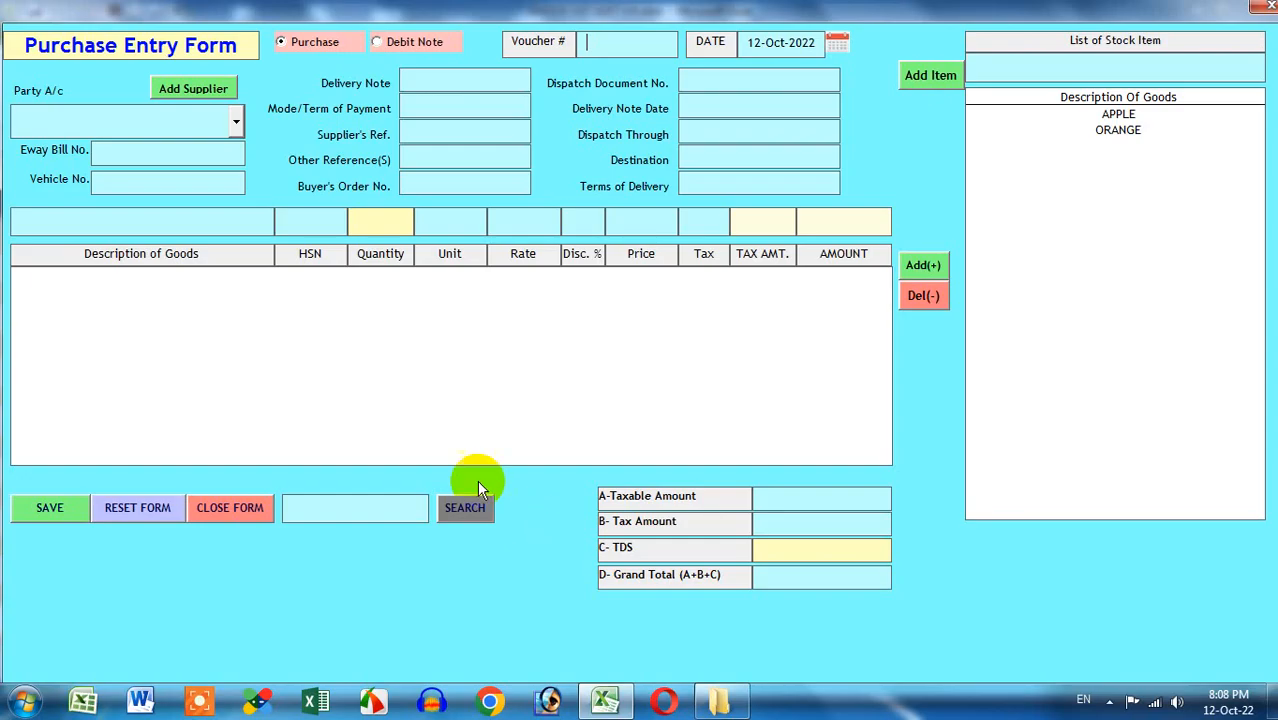
Search voucher 195 as Debit Note, then as Purchase to confirm it reloads, and close the form
click(357, 508)
text(195)
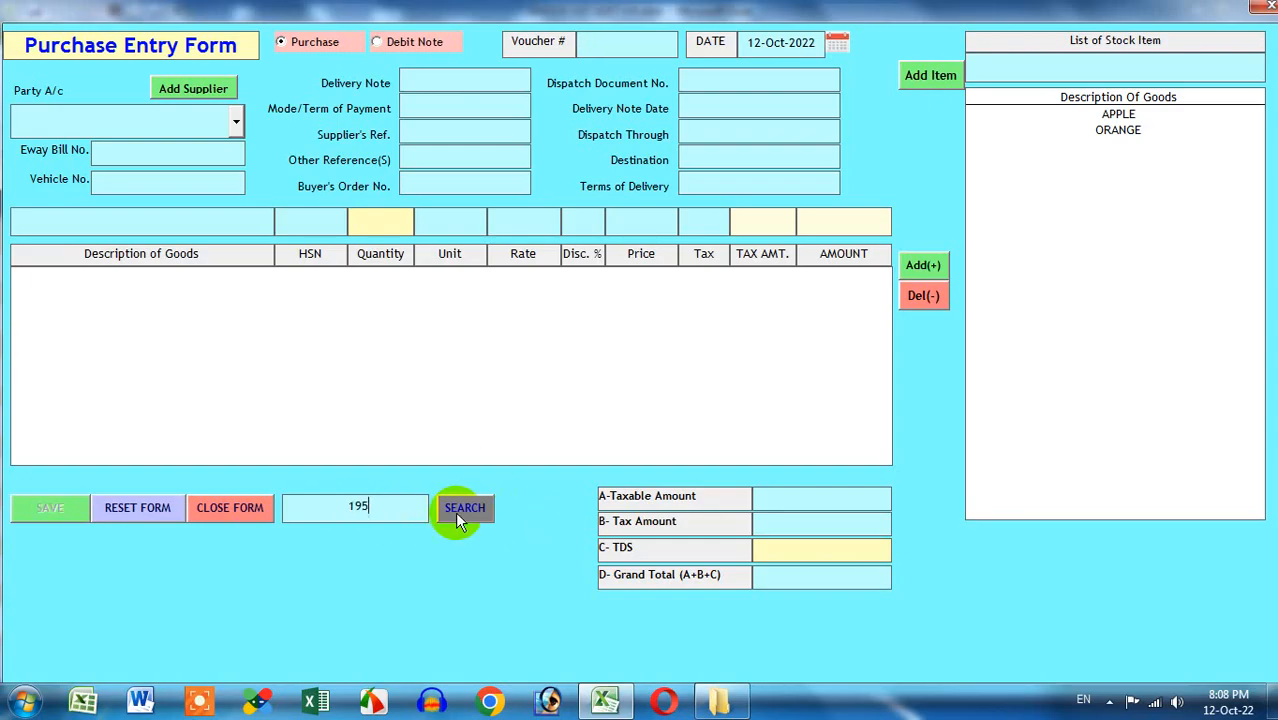
click(462, 510)
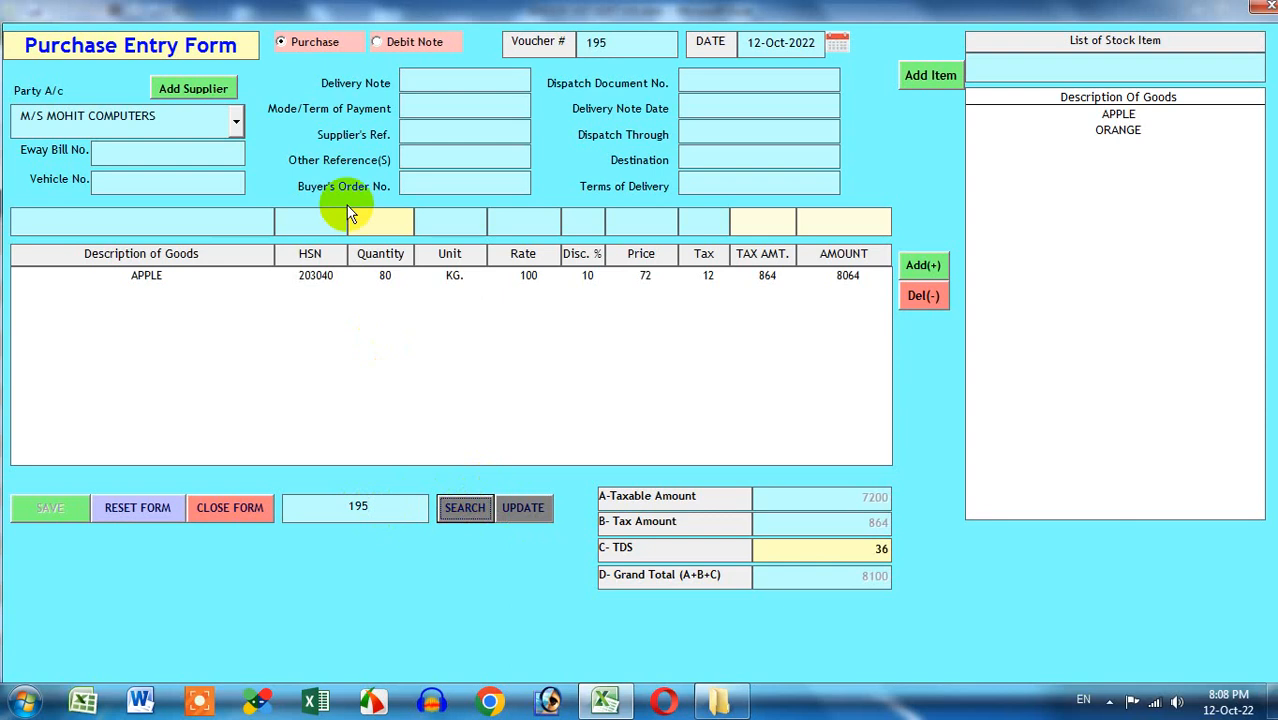
click(408, 44)
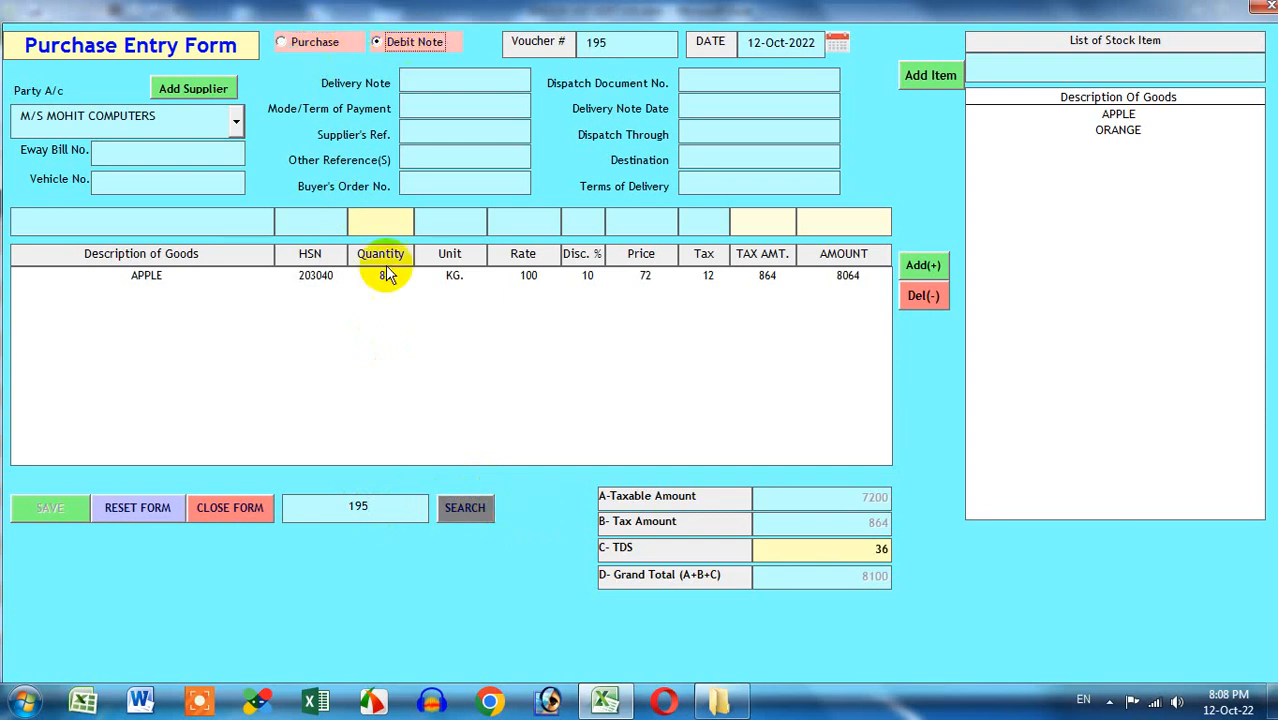
click(462, 508)
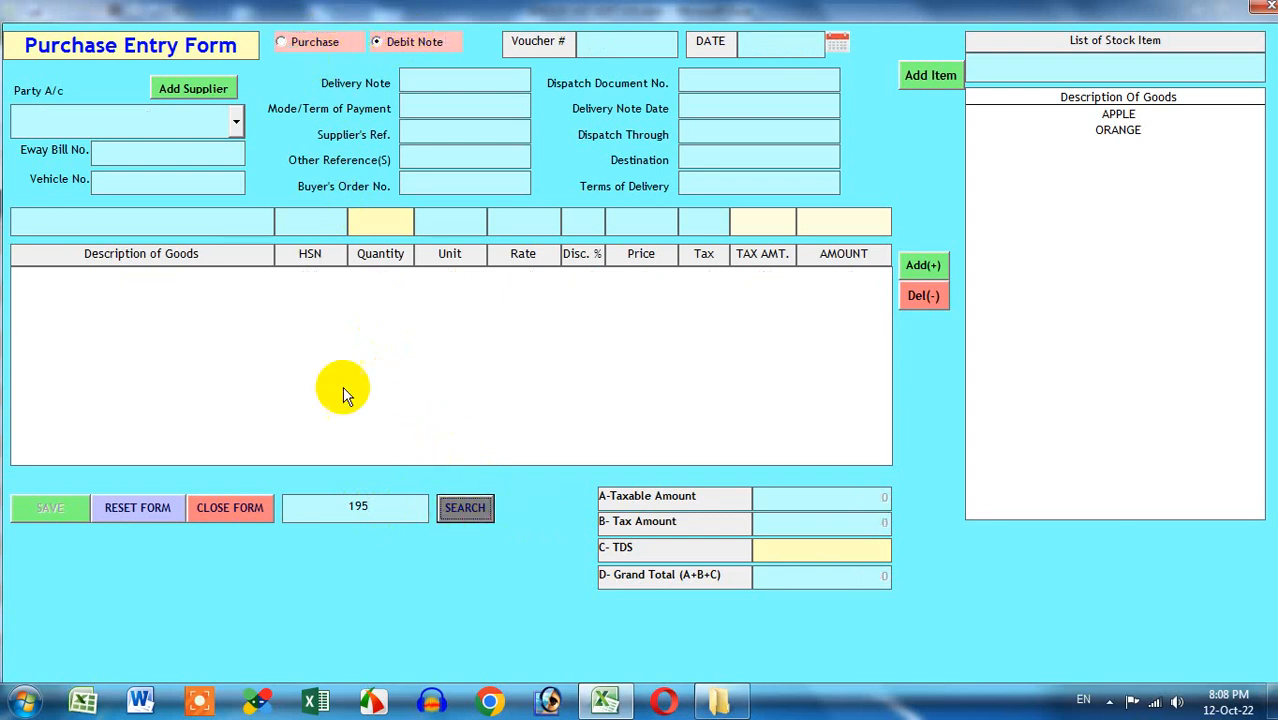
click(308, 43)
click(462, 508)
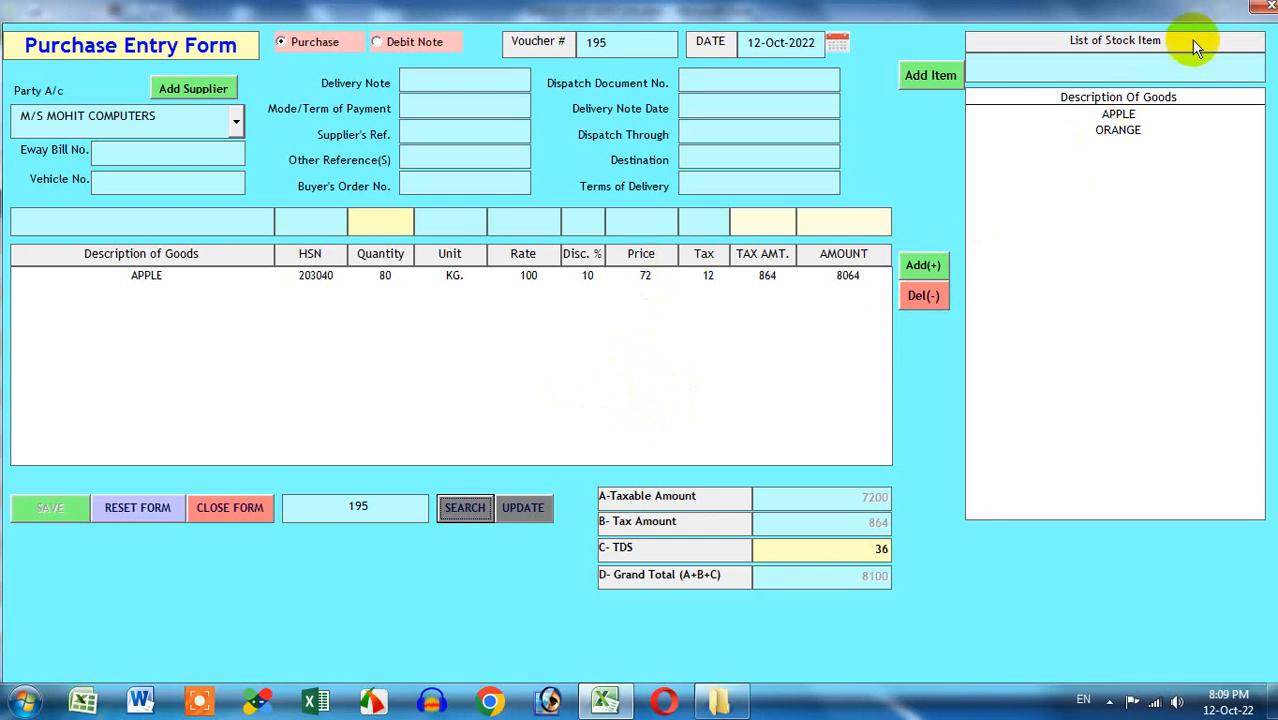
click(1260, 10)
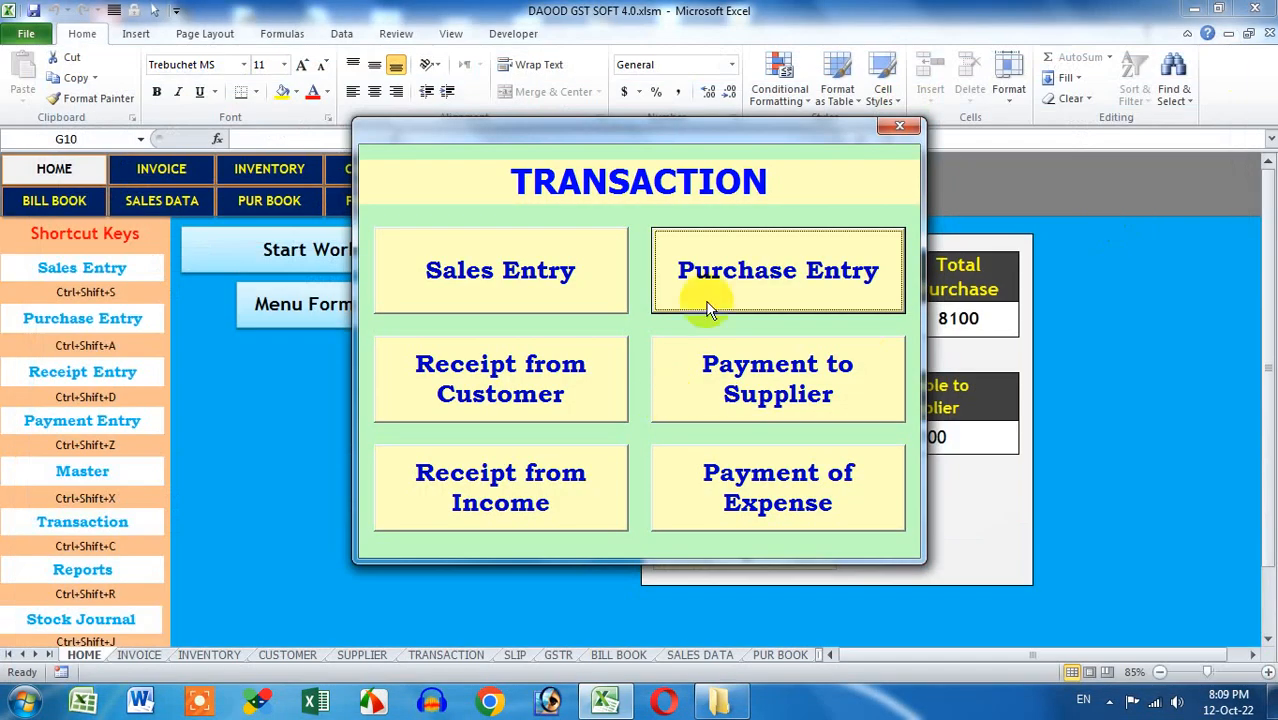
Record a 5000 cash payment to the supplier with the outstanding balance
click(740, 378)
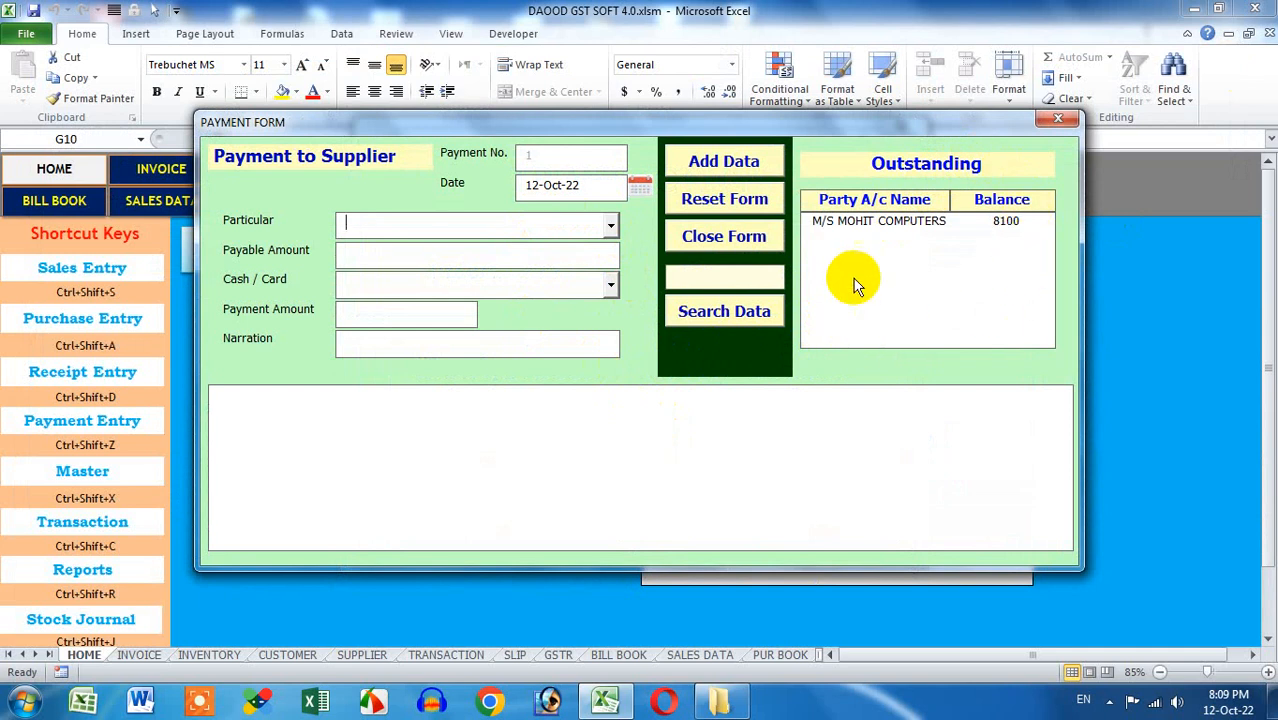
click(896, 224)
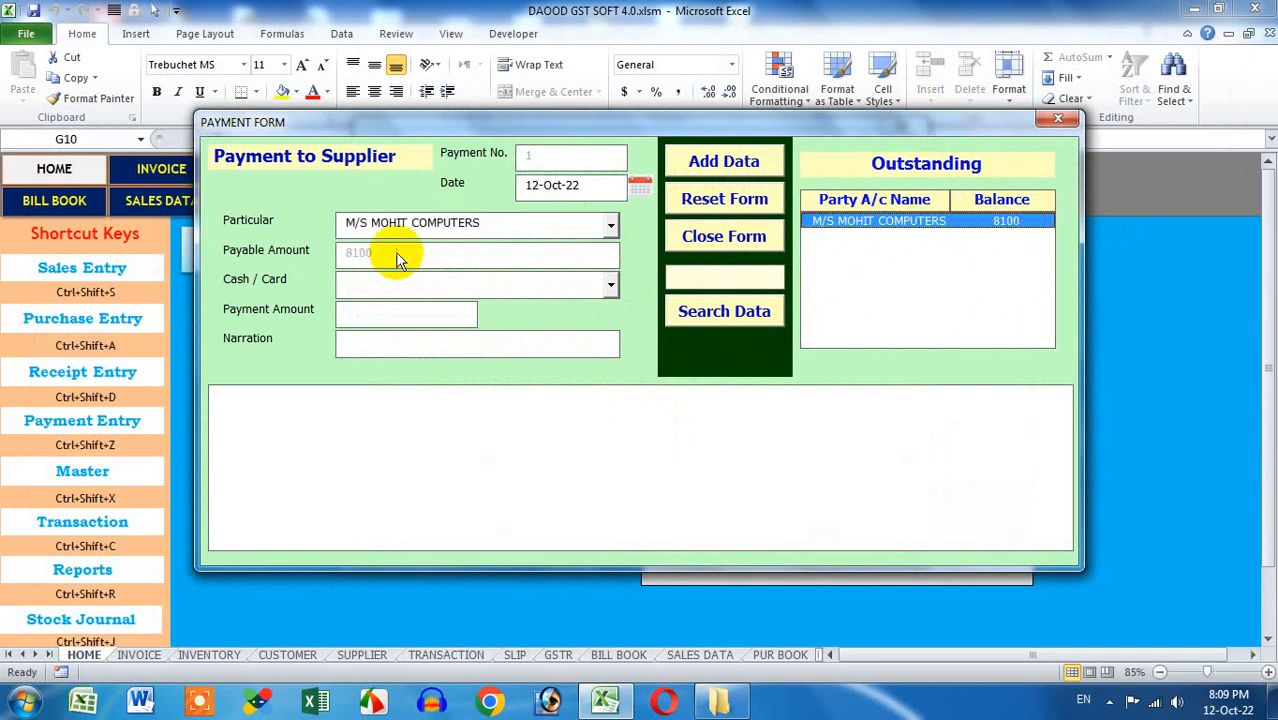
click(486, 287)
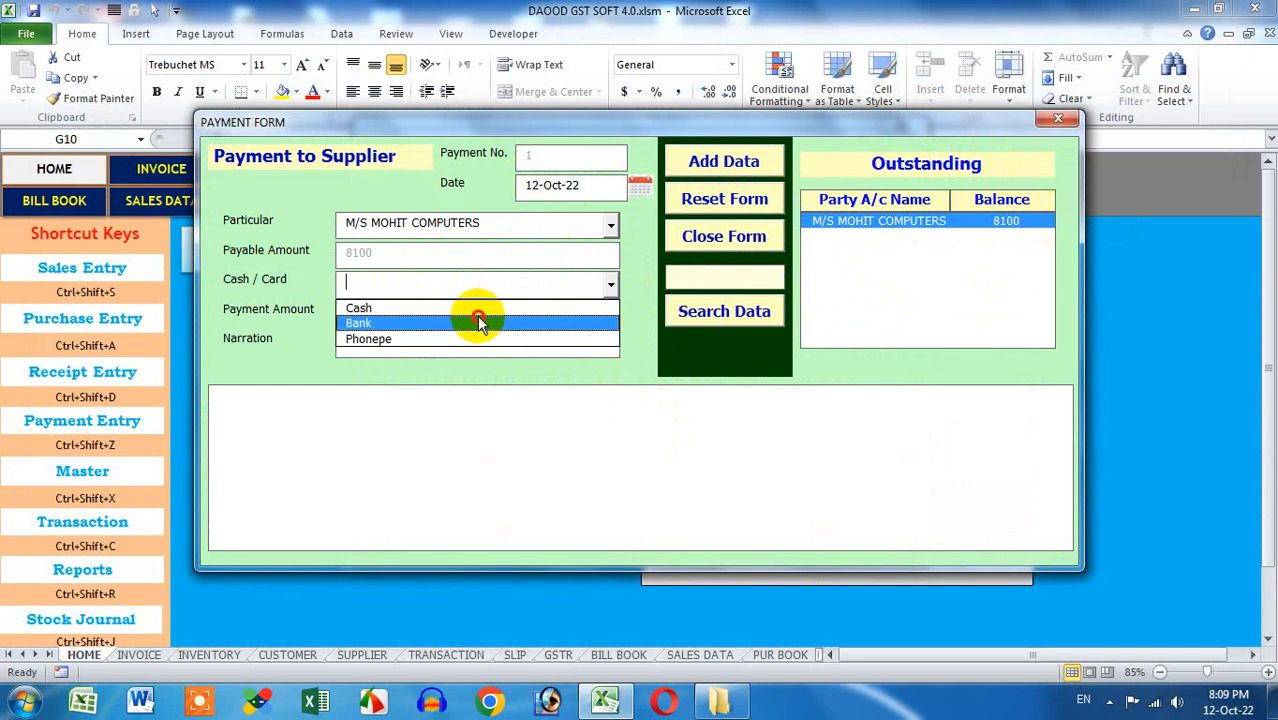
click(481, 312)
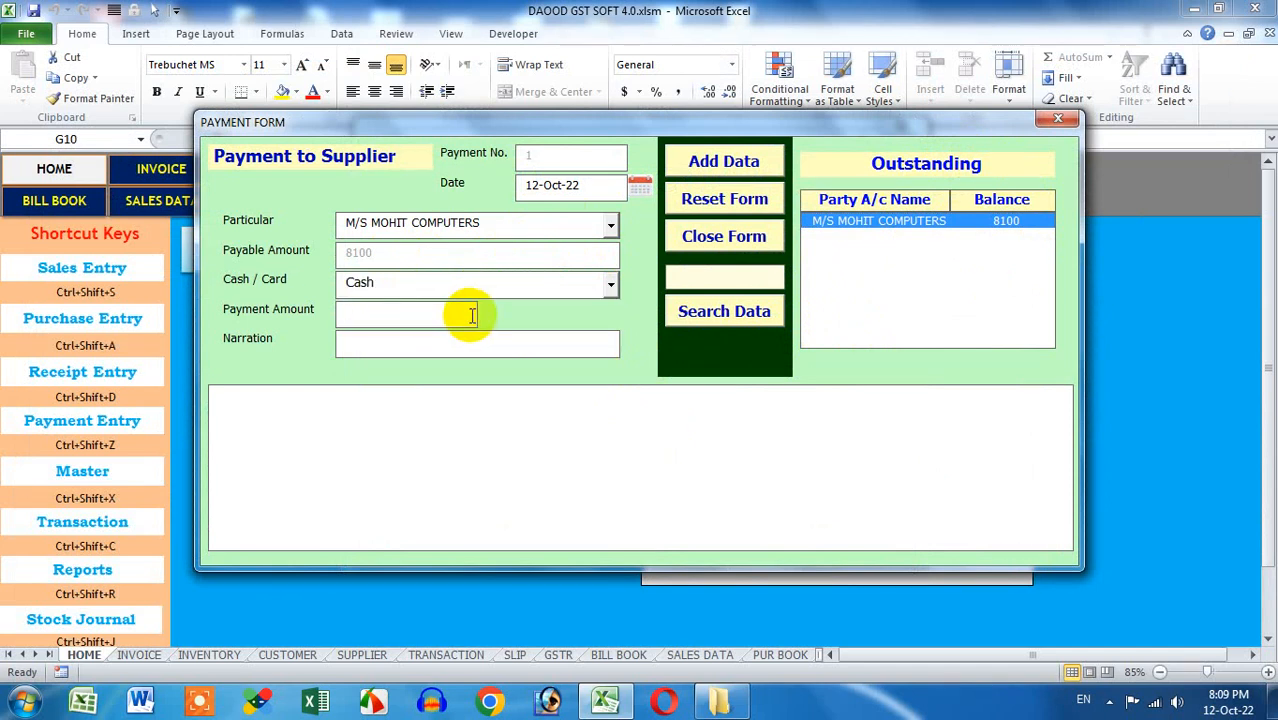
click(471, 315)
text(5000)
click(707, 164)
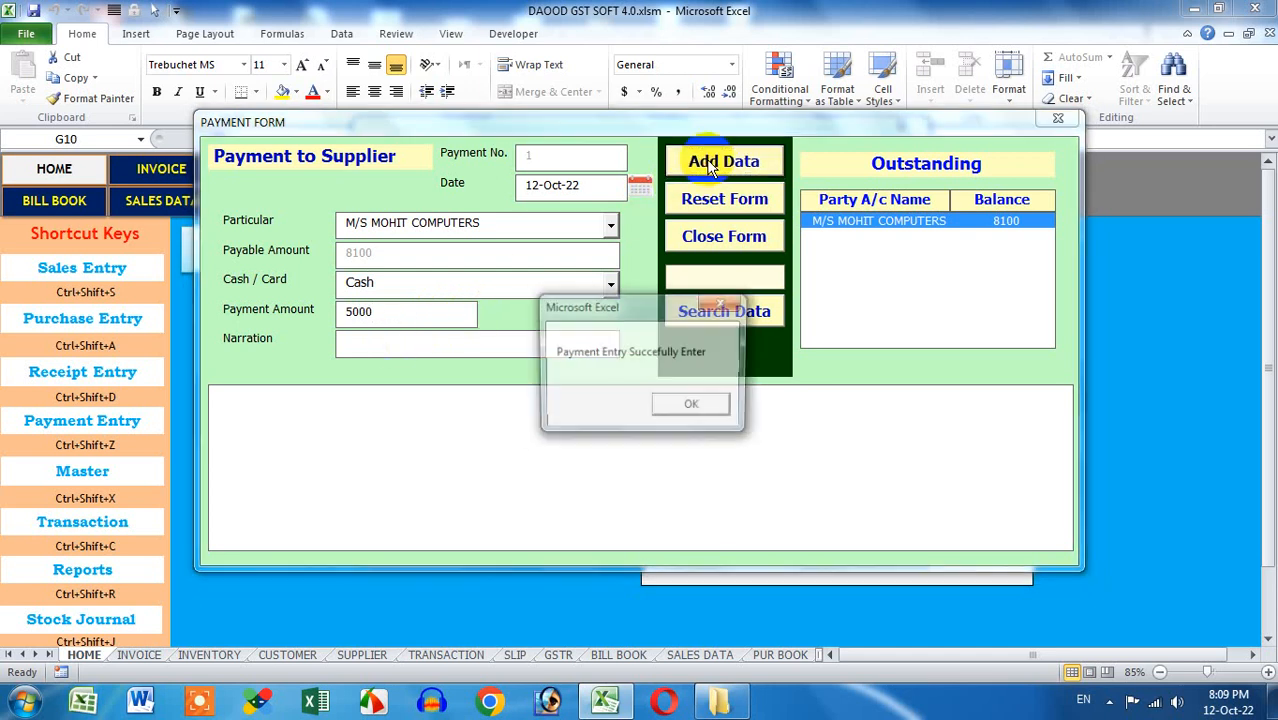
click(696, 403)
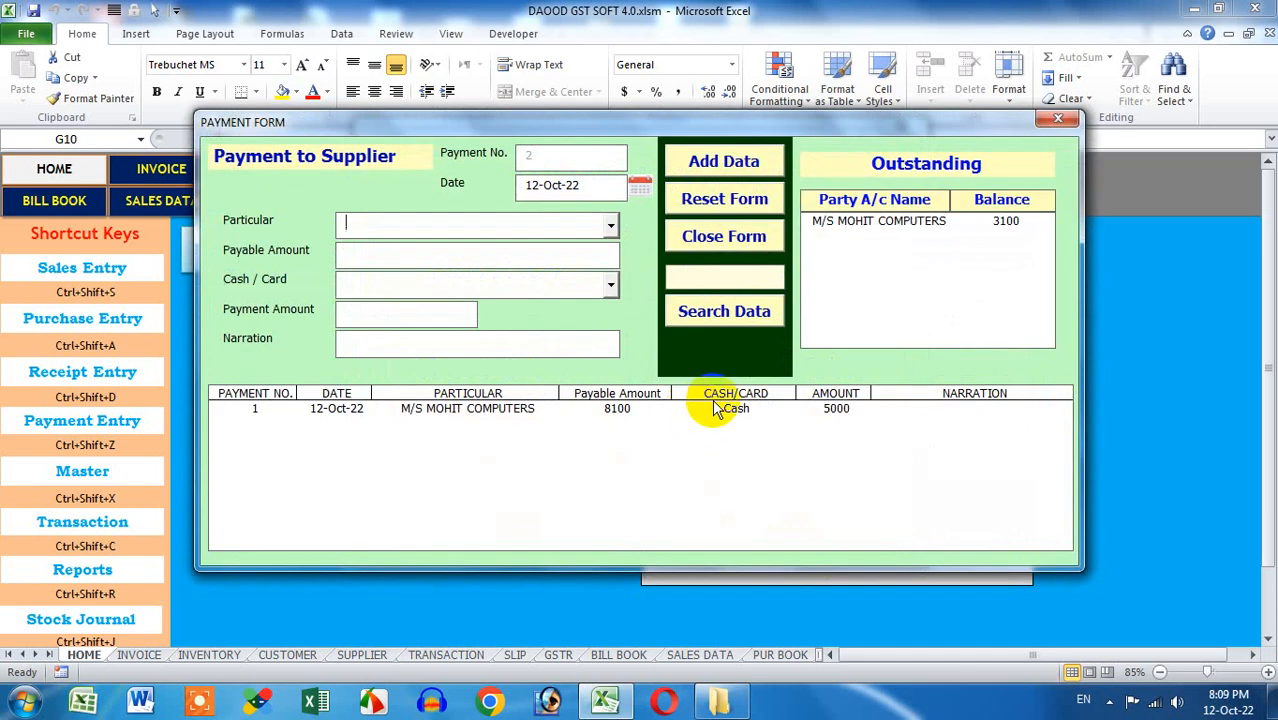
Reload payment 1 and correct its amount to 8000
click(716, 409)
click(721, 313)
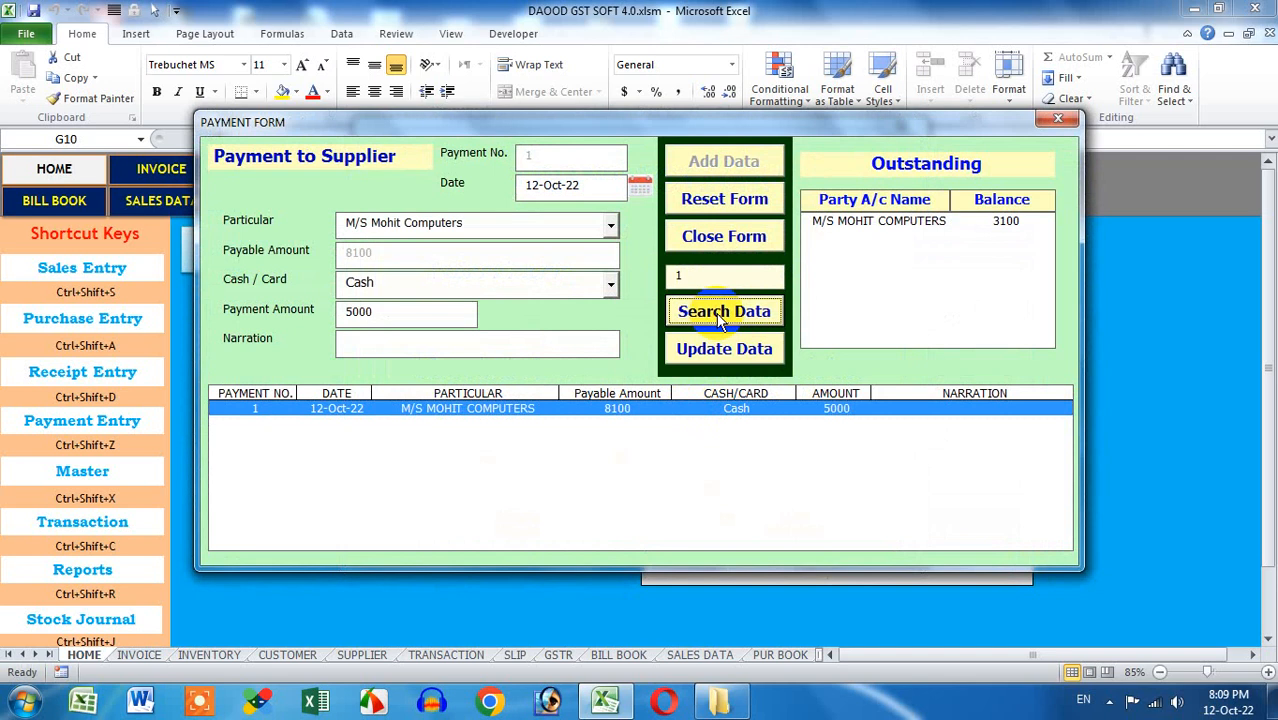
drag(405, 322, 332, 325)
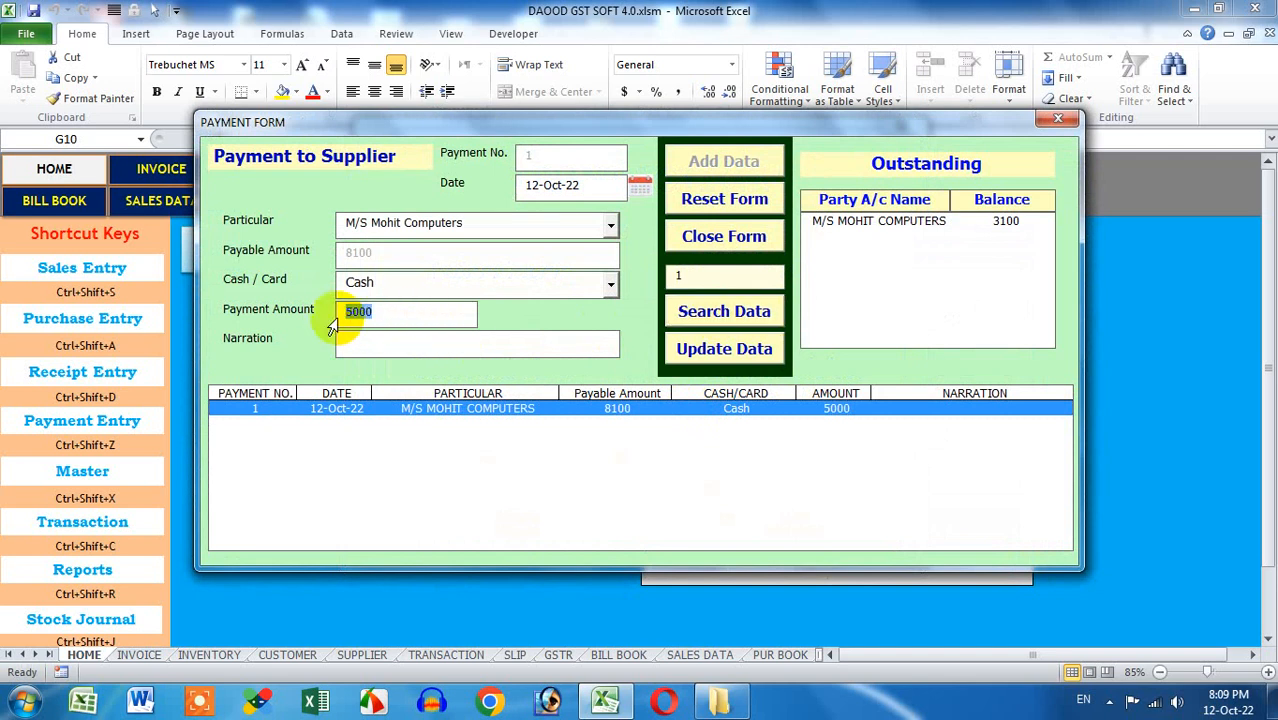
text(800)
click(700, 348)
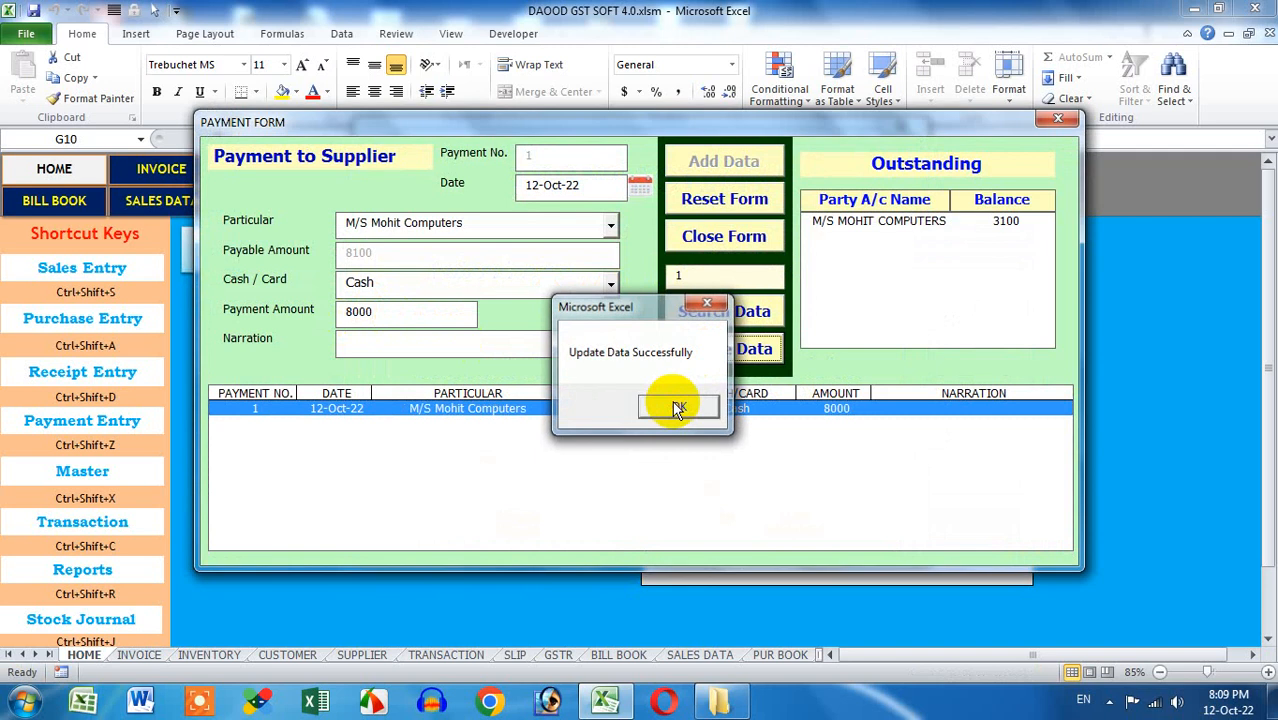
click(676, 406)
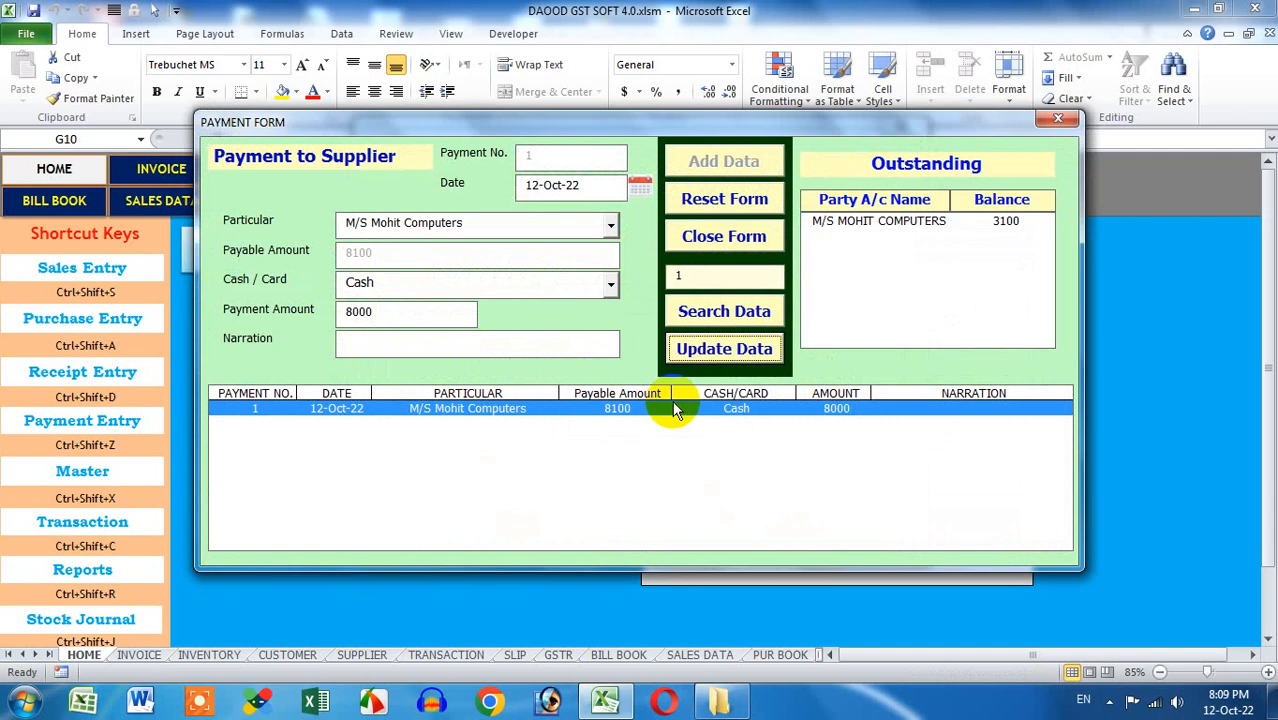
Check the supplier now owes 100, reload payment 1, and close the payment form
click(725, 305)
click(850, 220)
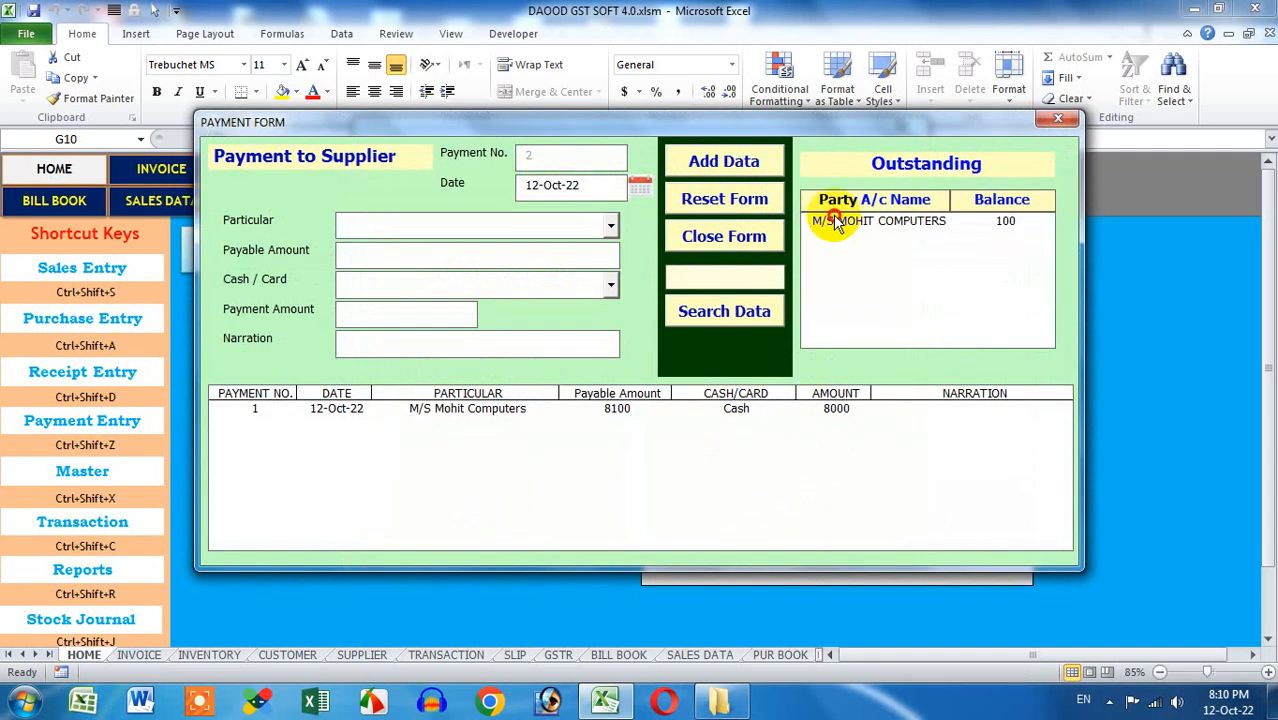
click(830, 220)
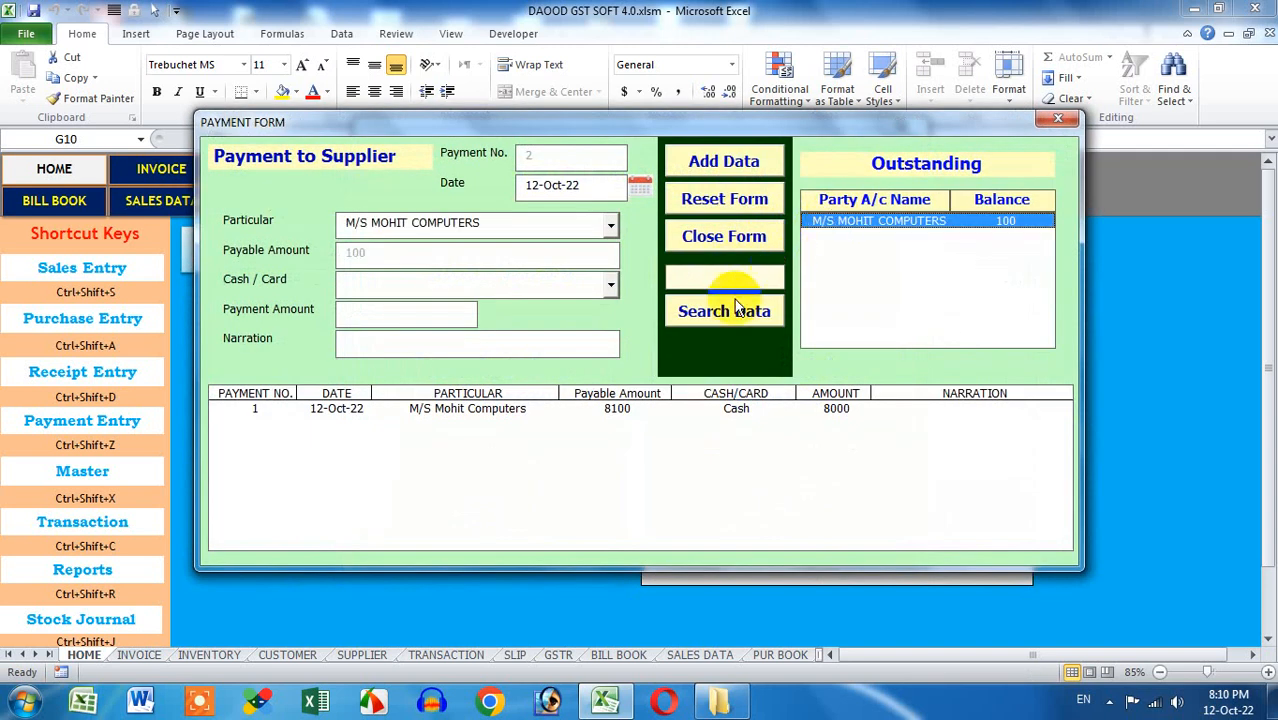
click(745, 311)
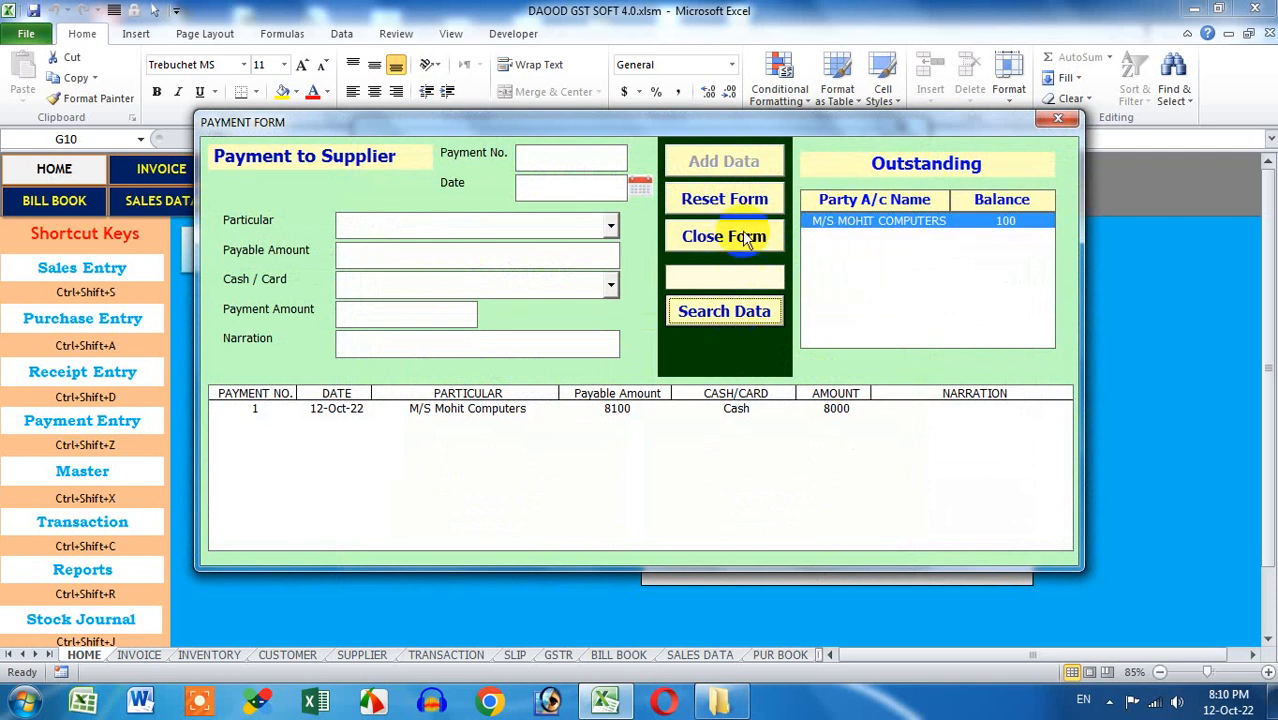
double_click(722, 410)
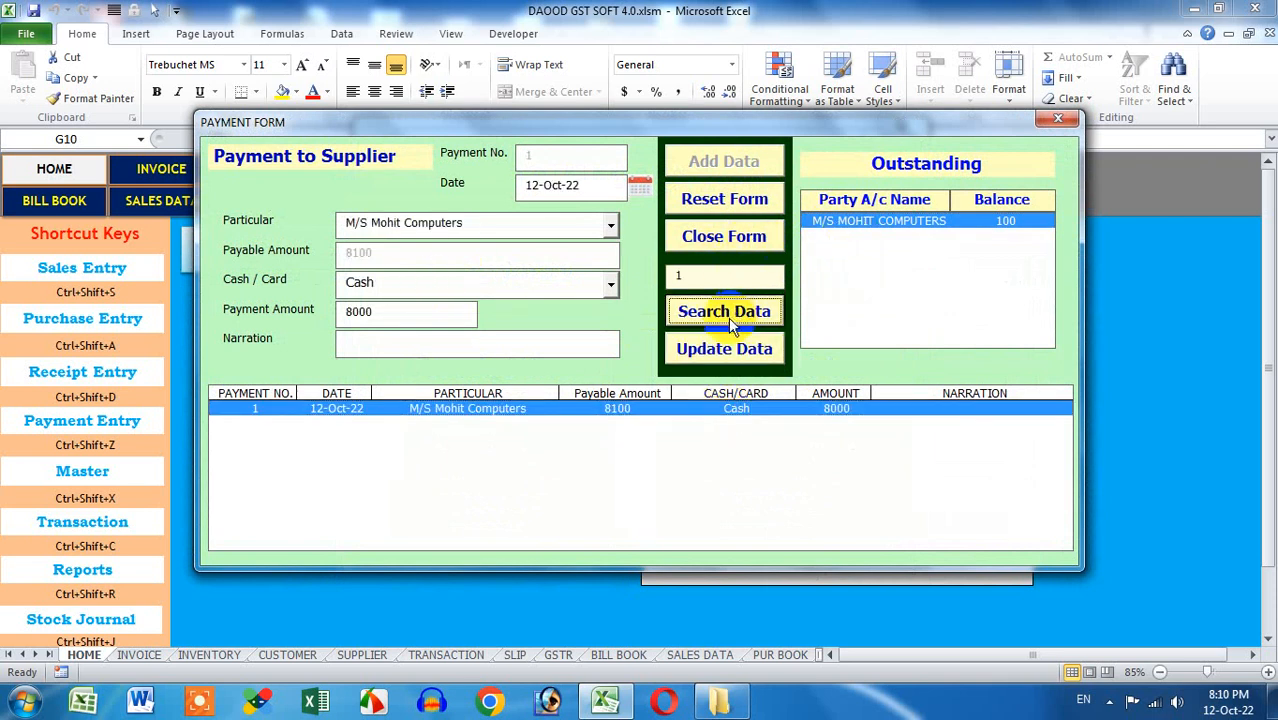
click(1058, 121)
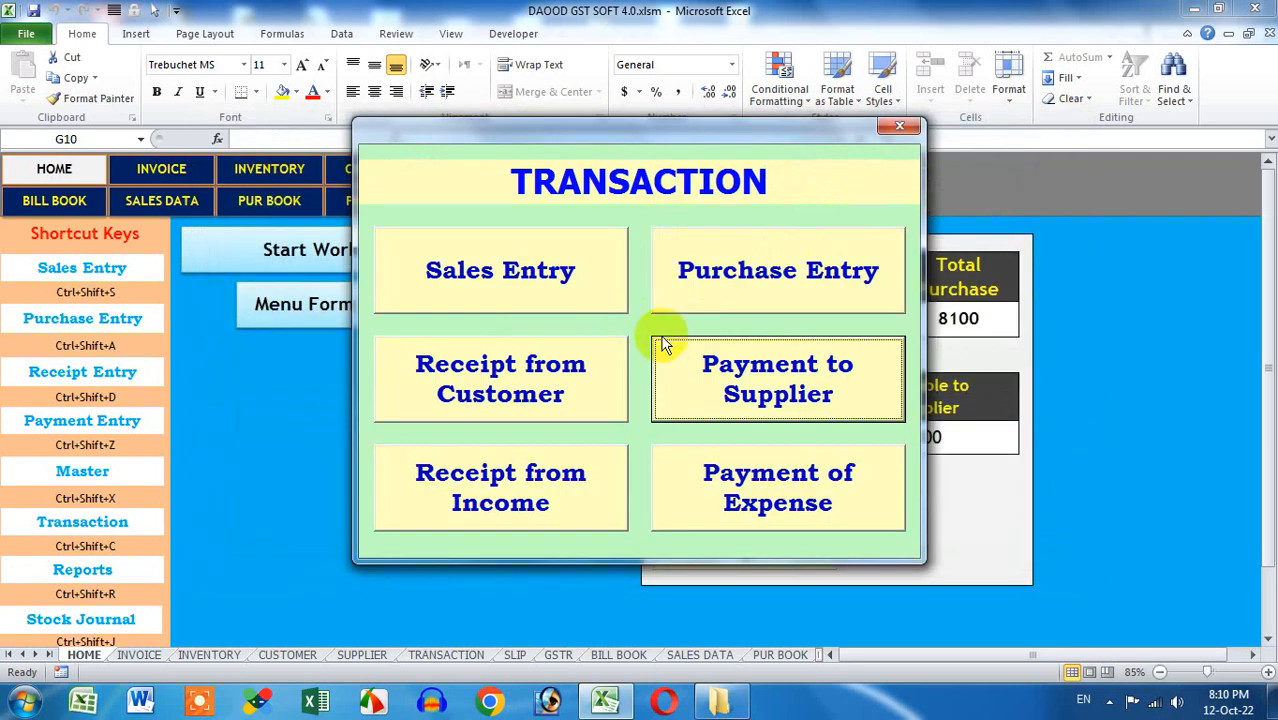
In Payment of Expense, choose General Exp as the ledger with Cash payment mode
click(751, 497)
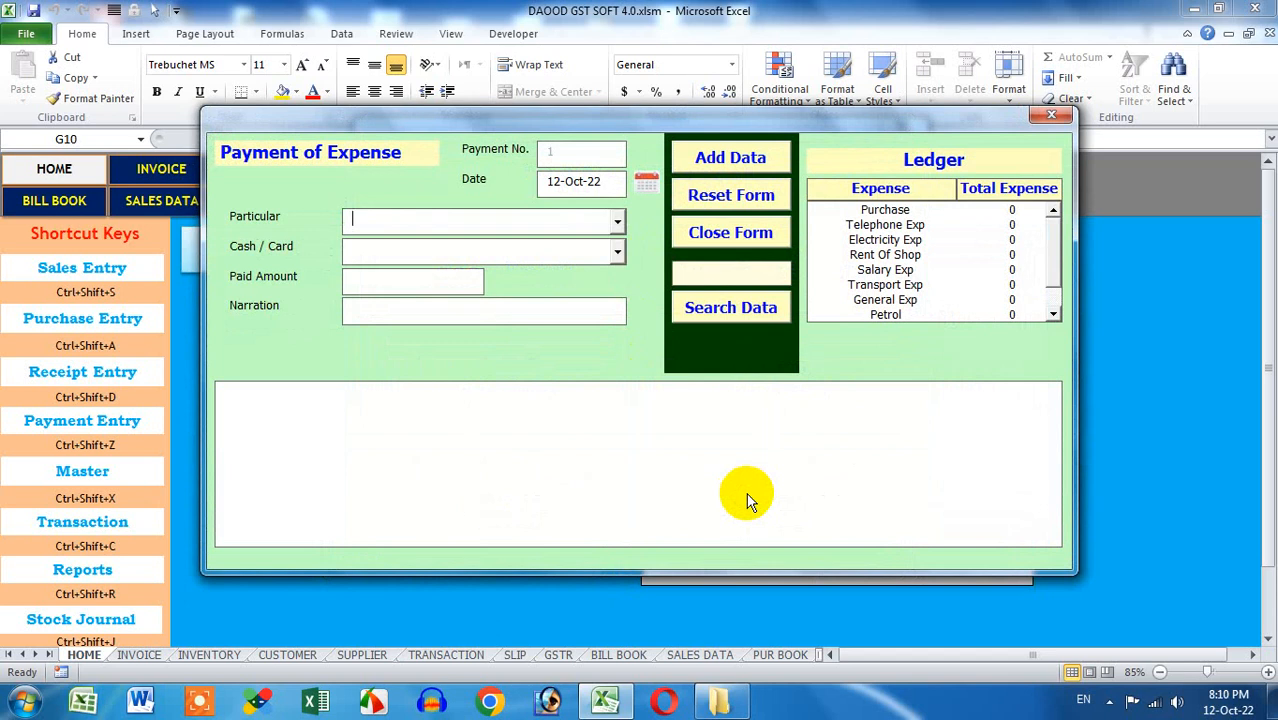
click(614, 221)
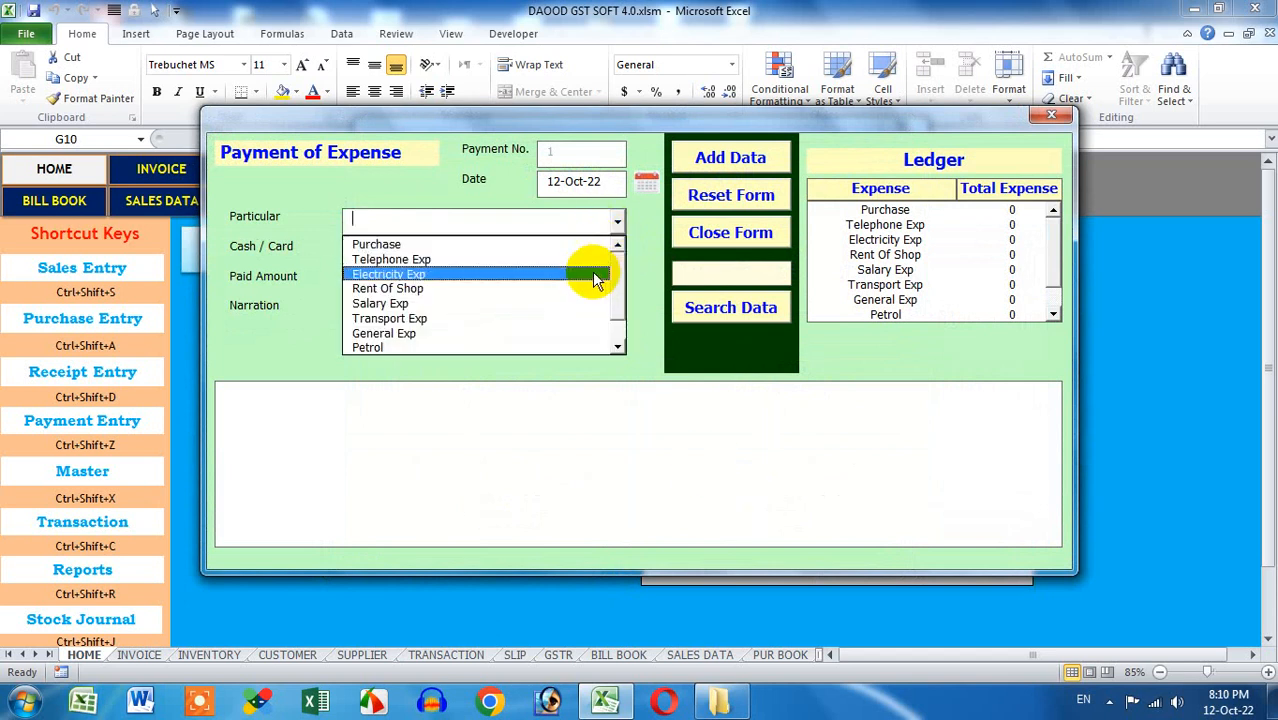
click(634, 230)
click(977, 240)
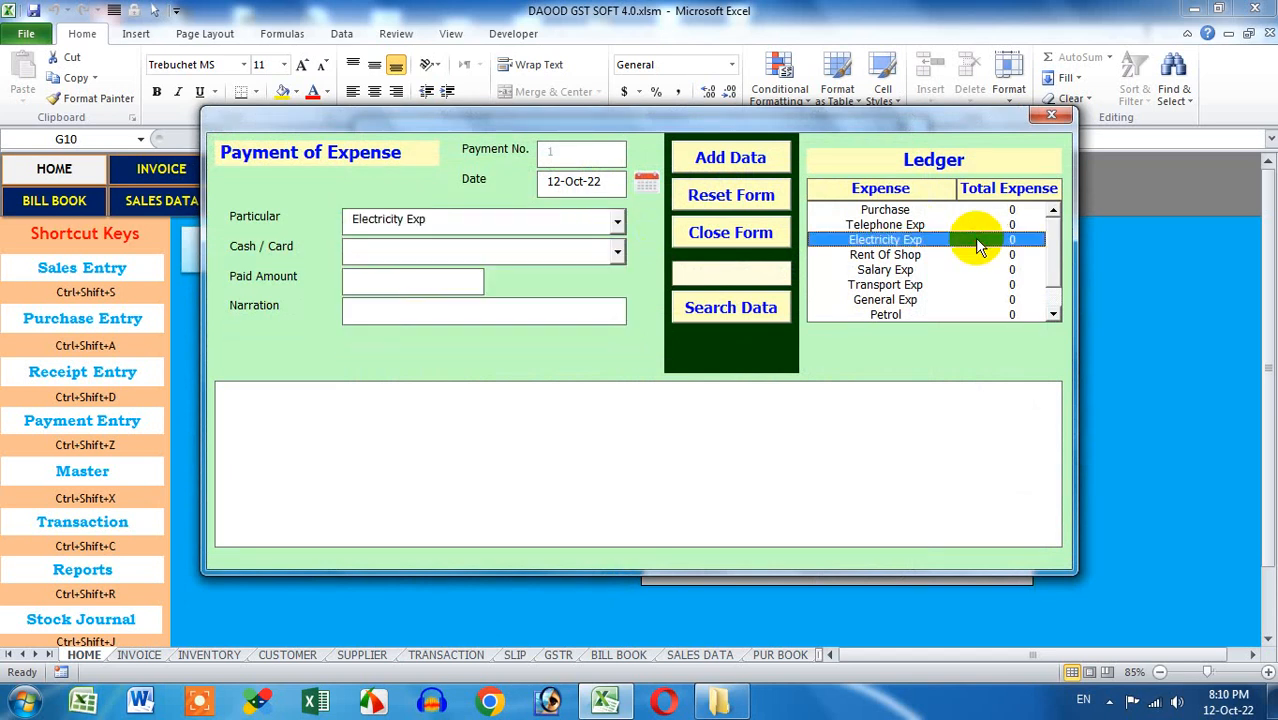
click(942, 284)
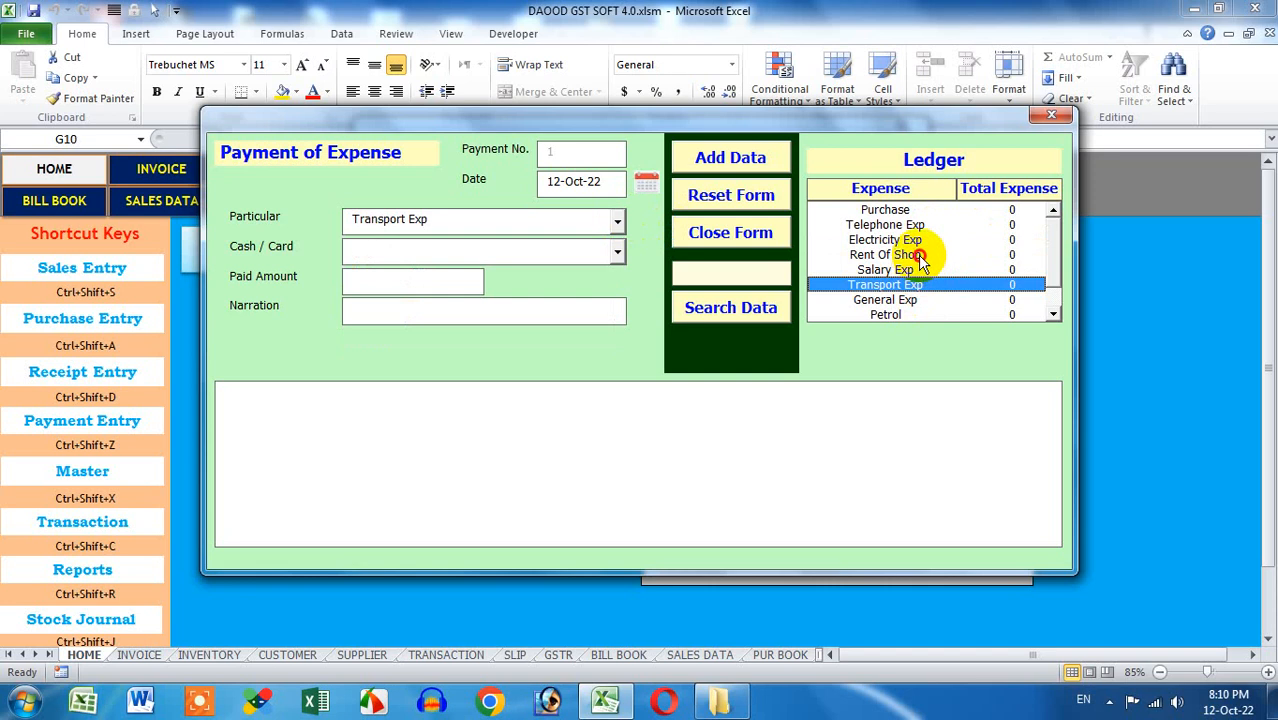
click(920, 256)
click(908, 270)
click(908, 285)
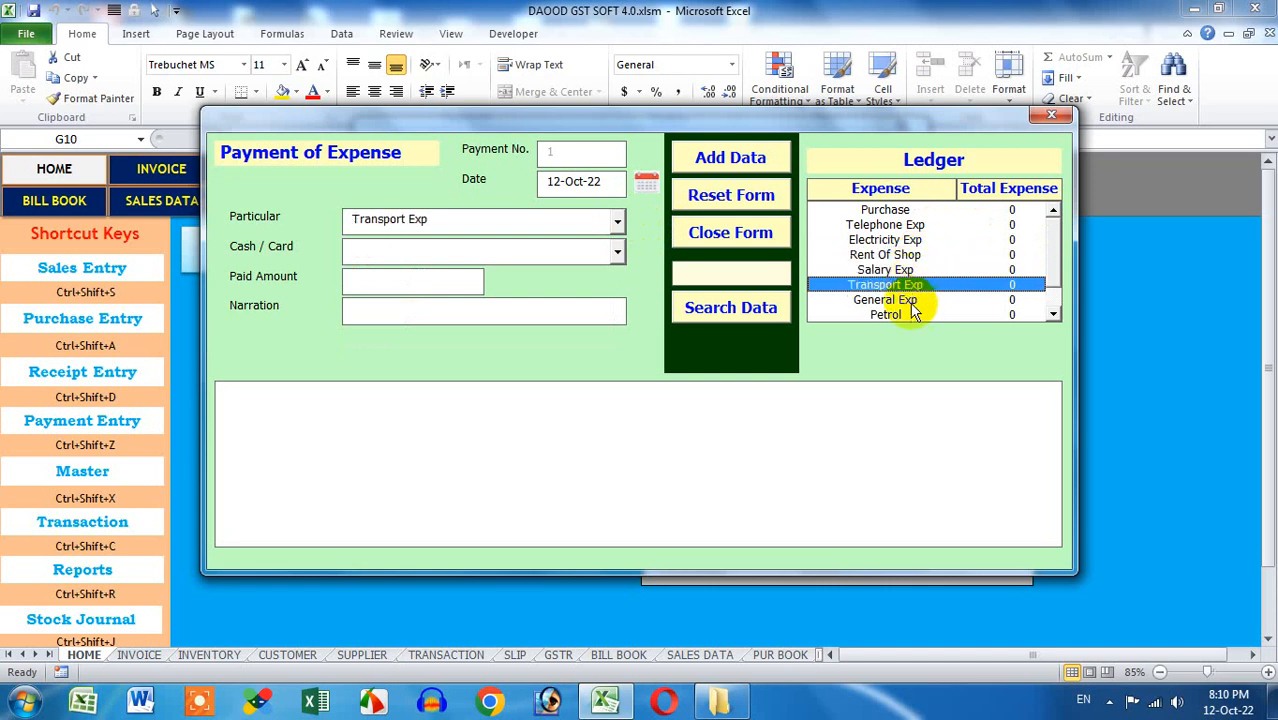
click(911, 301)
click(615, 252)
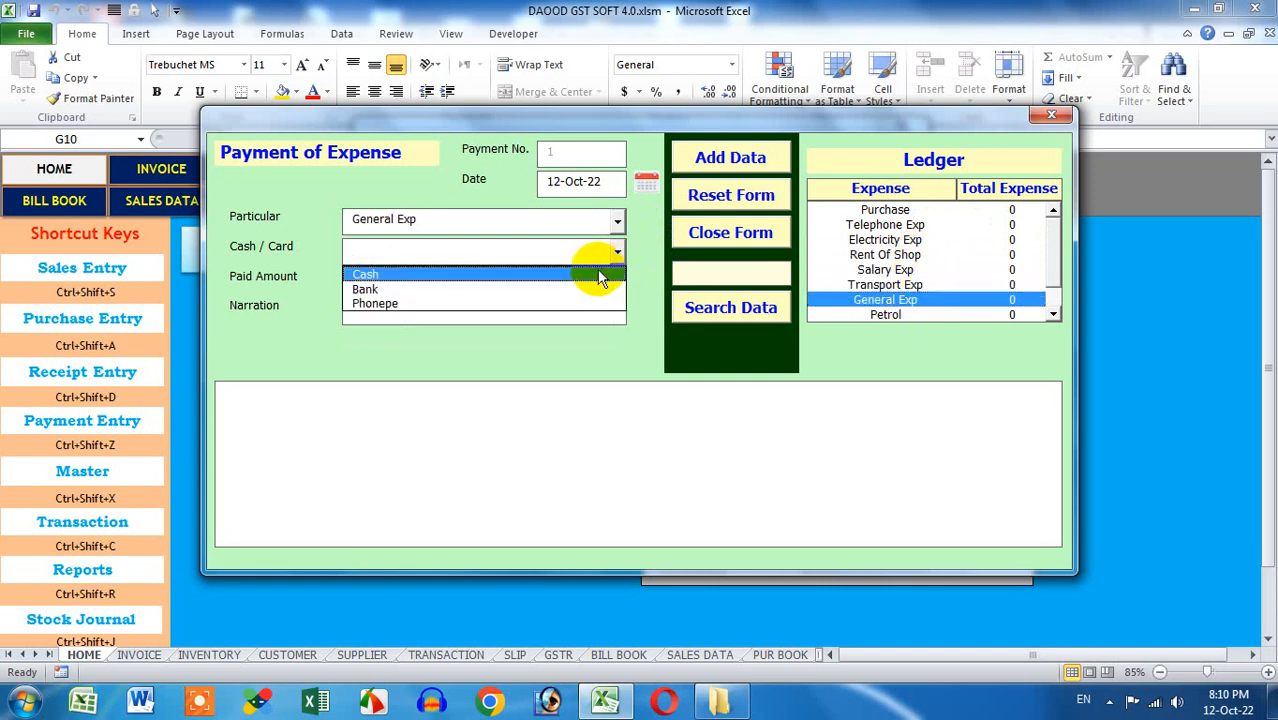
click(597, 272)
Enter 200 with narration TEA & TIFFIN, save the expense, and close the forms
click(436, 279)
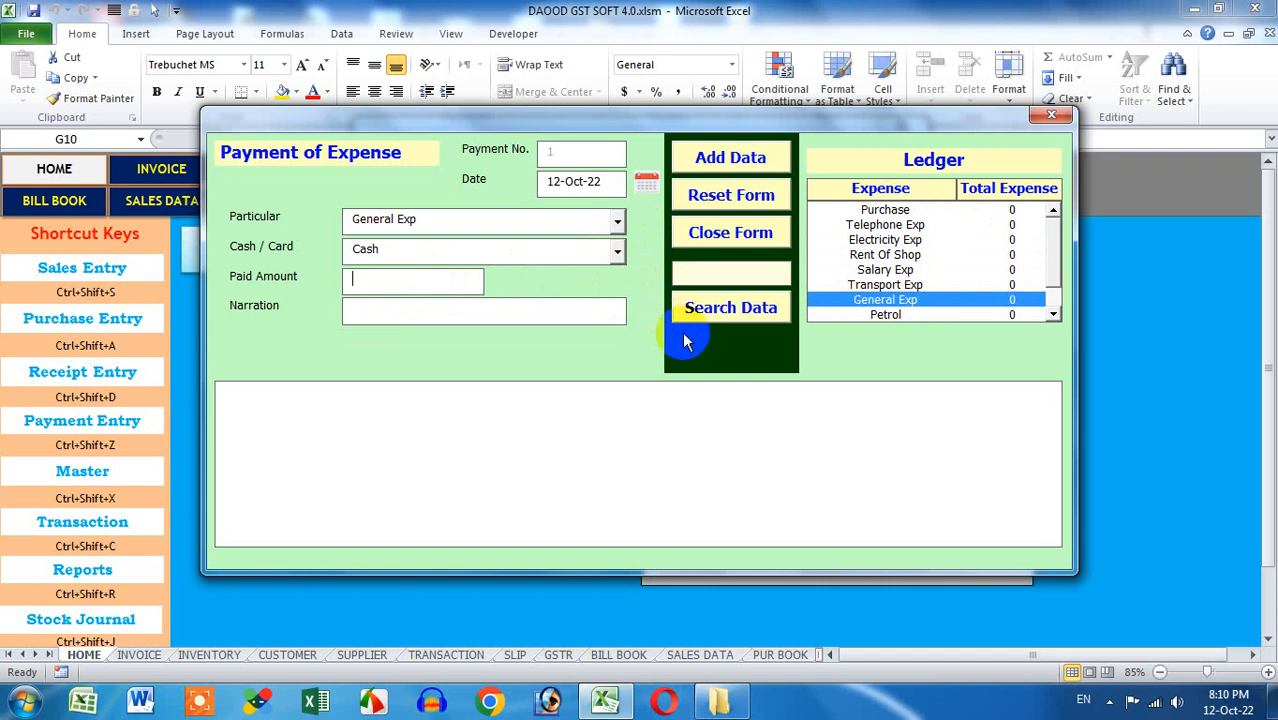
text(200)
click(550, 322)
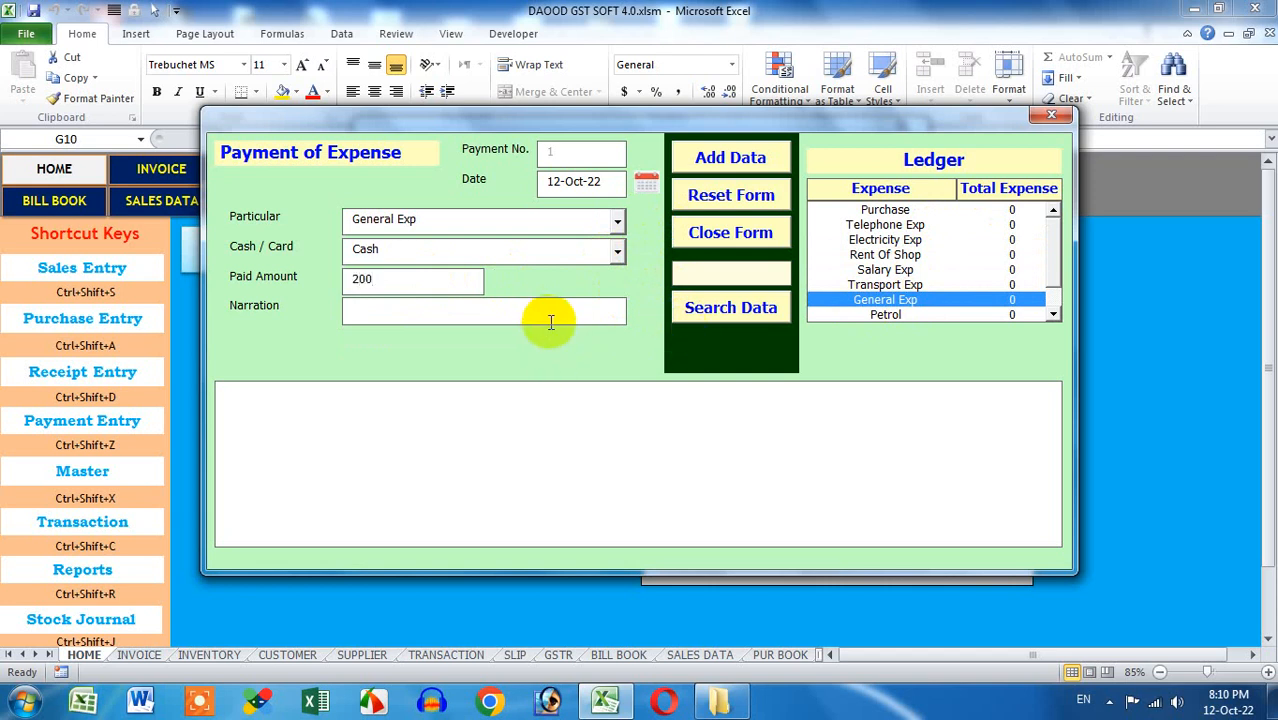
text(TEA & TIFFIN)
click(712, 160)
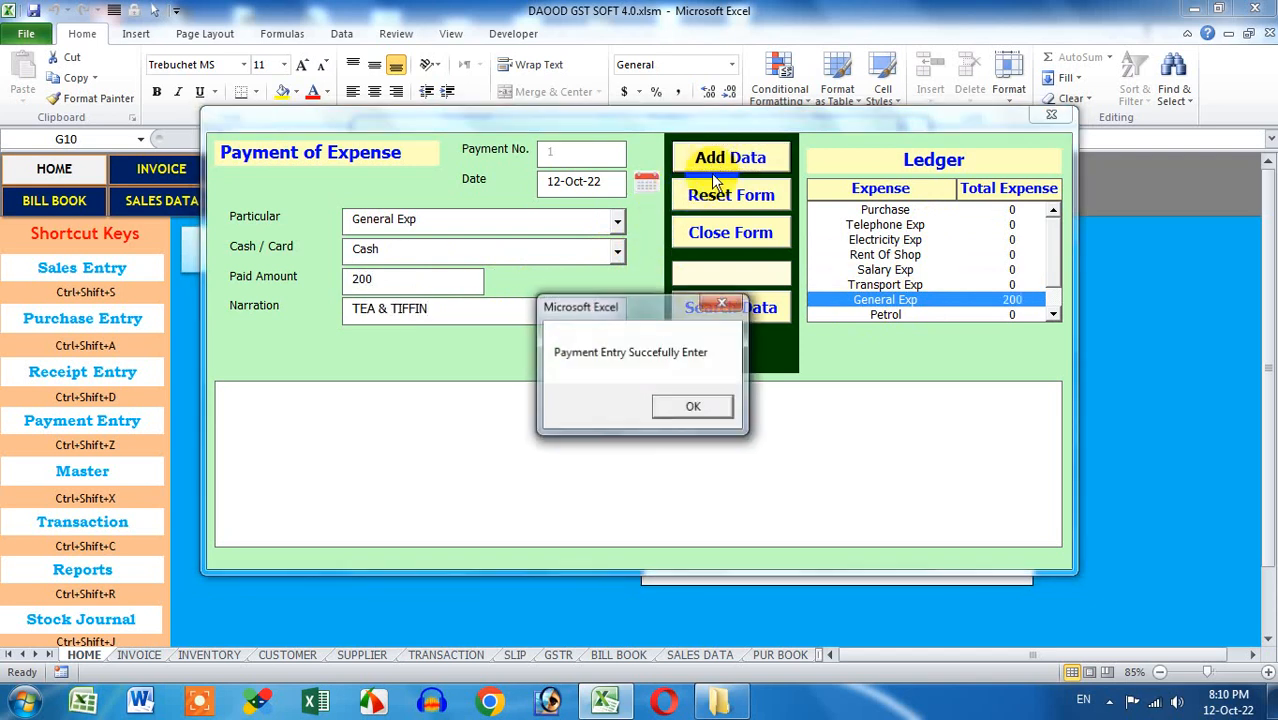
click(689, 406)
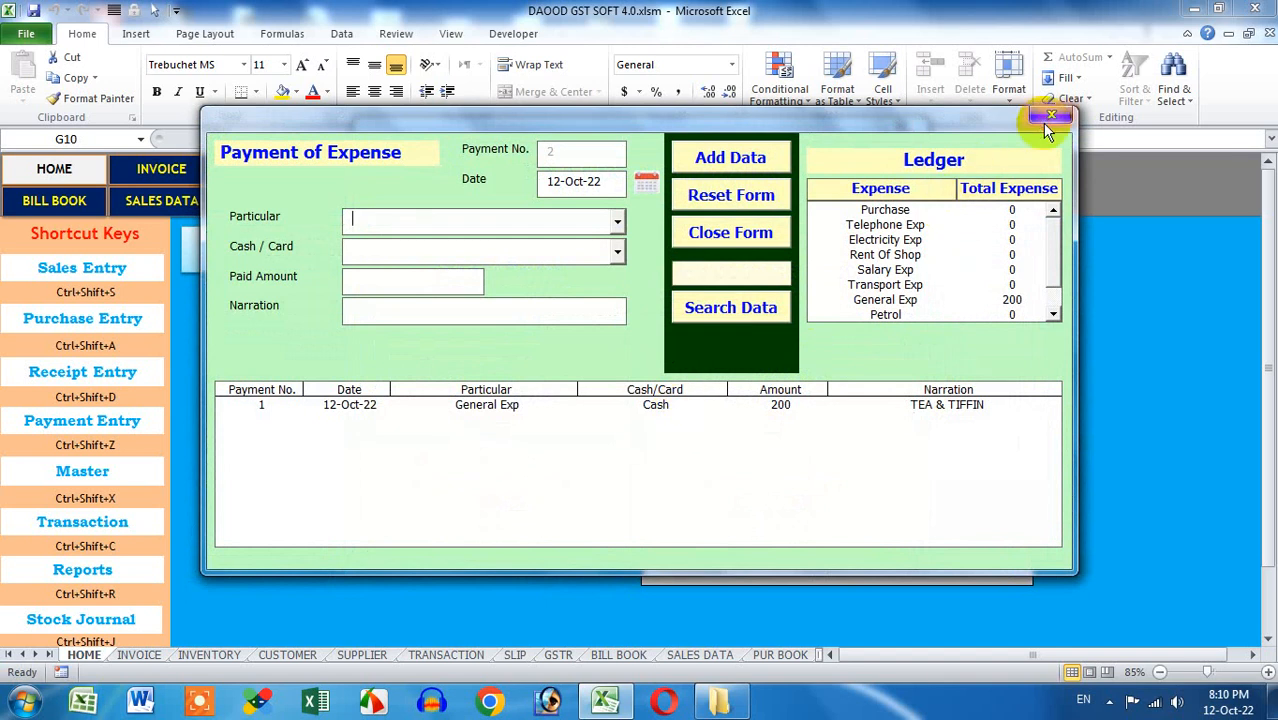
click(1043, 124)
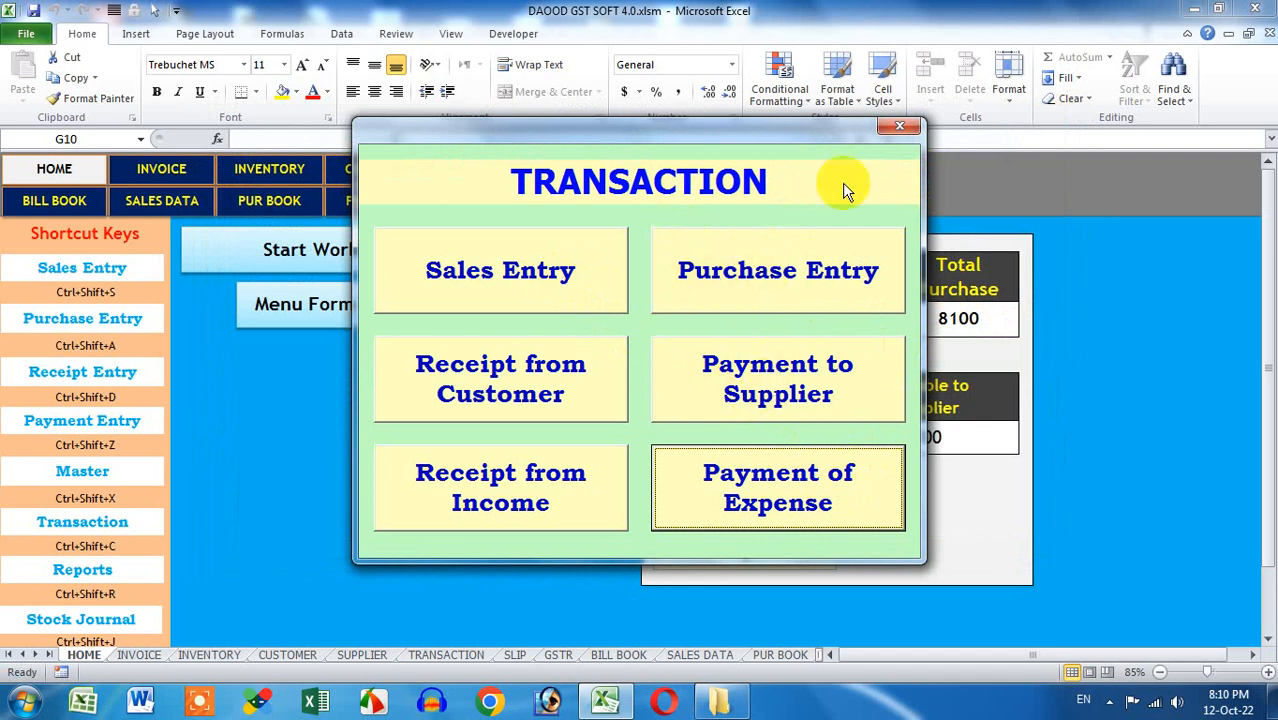
click(899, 125)
Review purchase invoice 195 on the PUR BOOK and PURCHASE sheets, then return to HOME
click(857, 138)
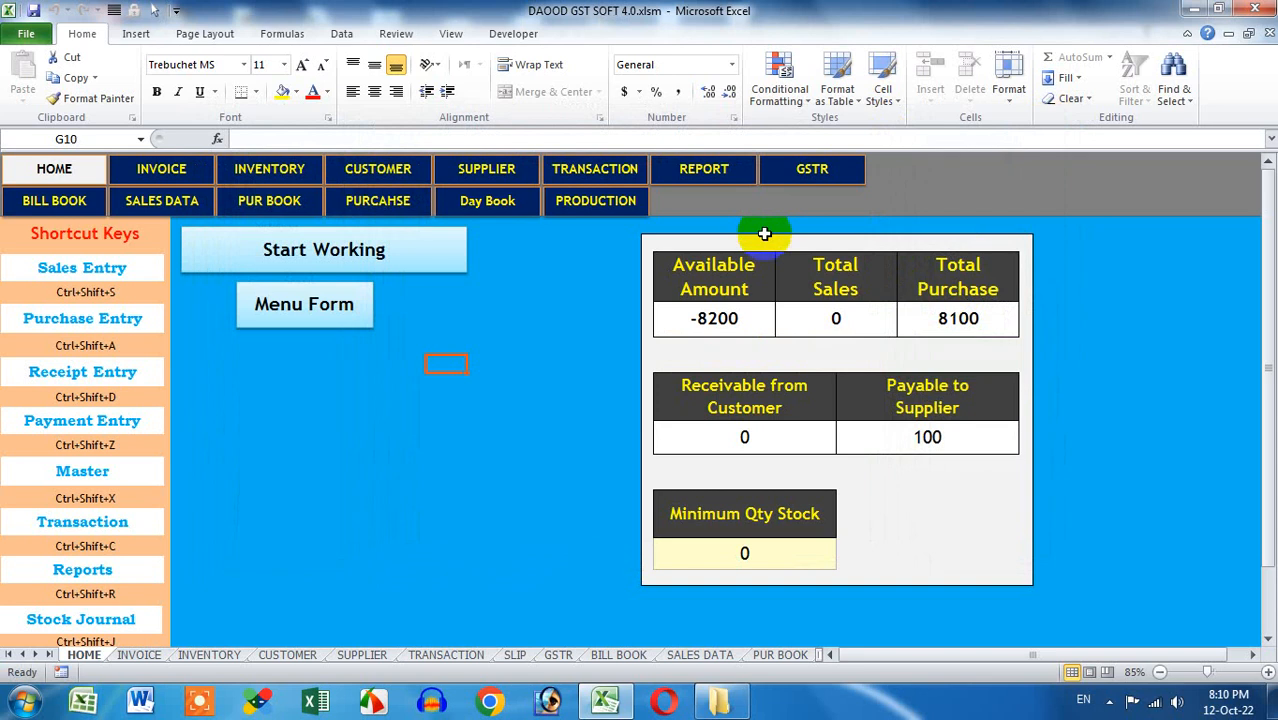
click(280, 203)
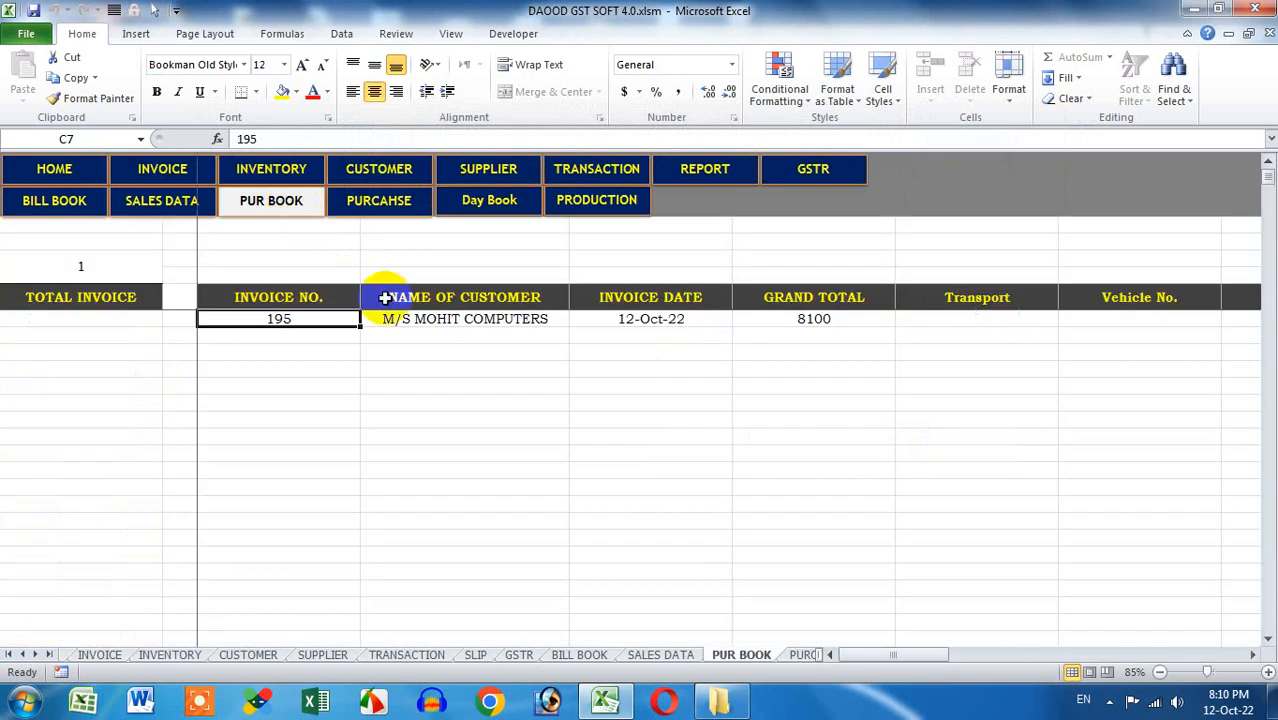
drag(334, 317, 917, 318)
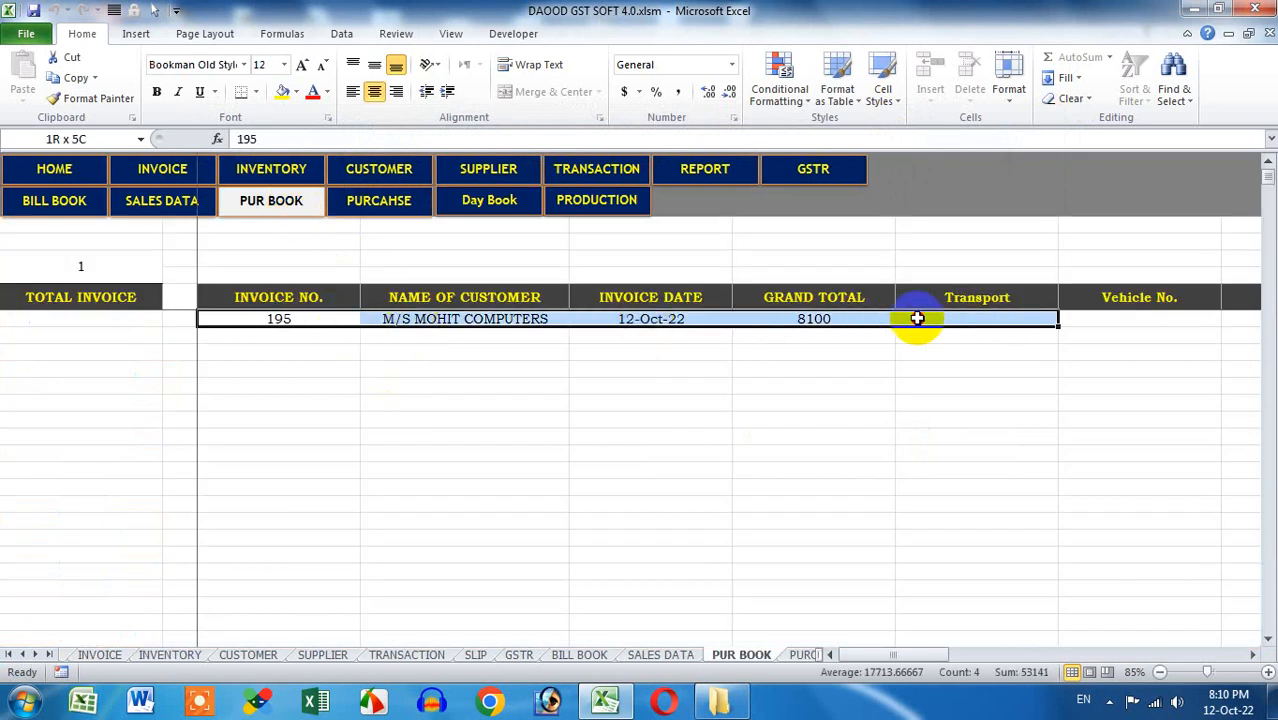
click(400, 206)
click(123, 318)
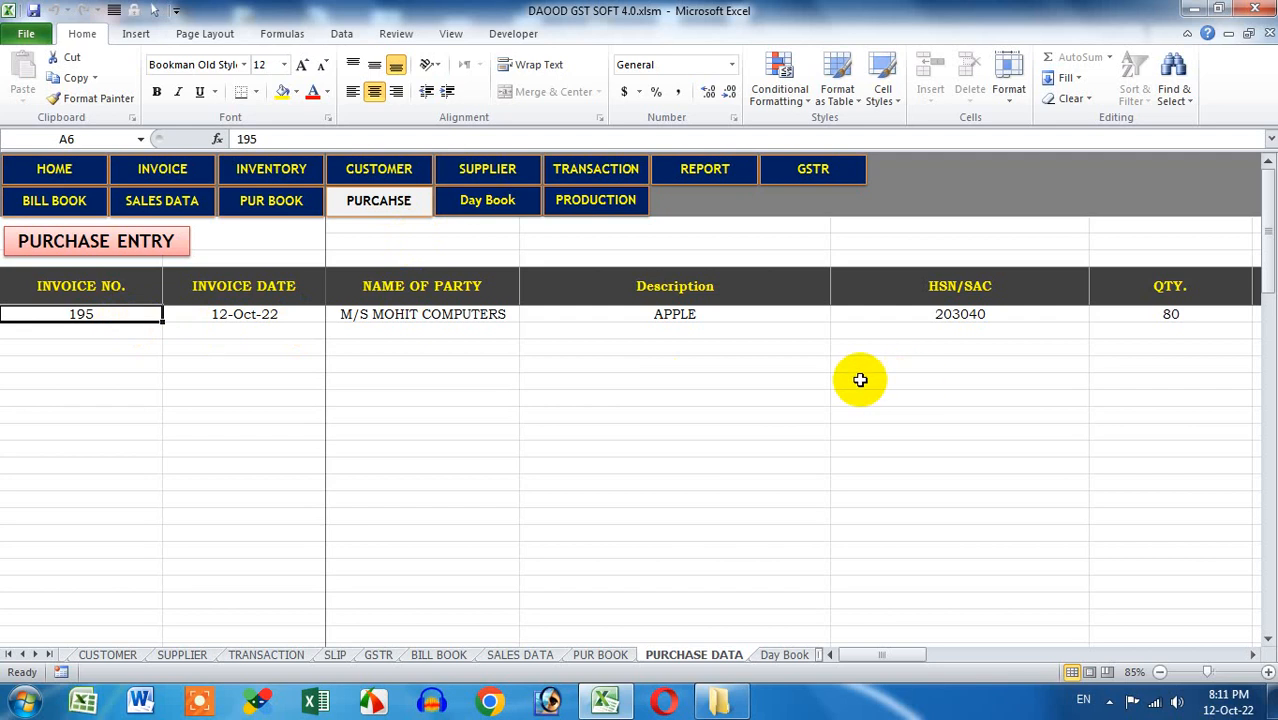
click(88, 174)
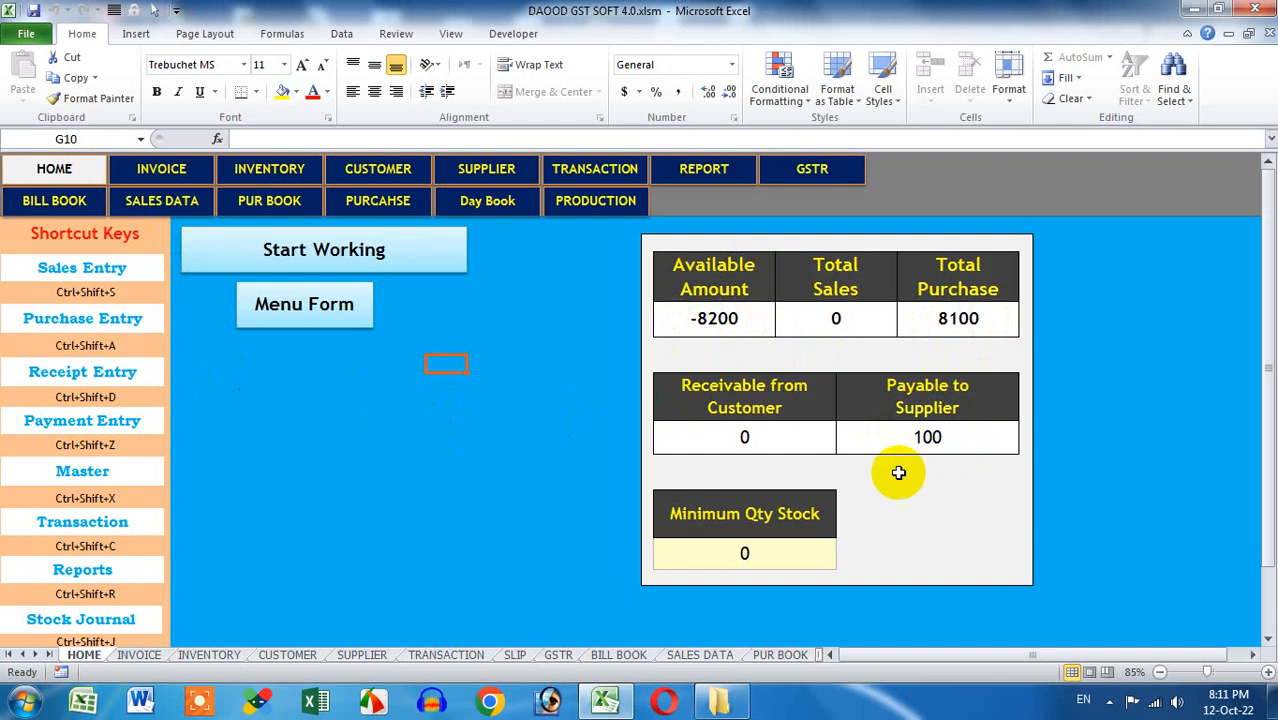
Open and close the Purchase Entry and Sales Entry forms, then bring up the main menu
click(1109, 701)
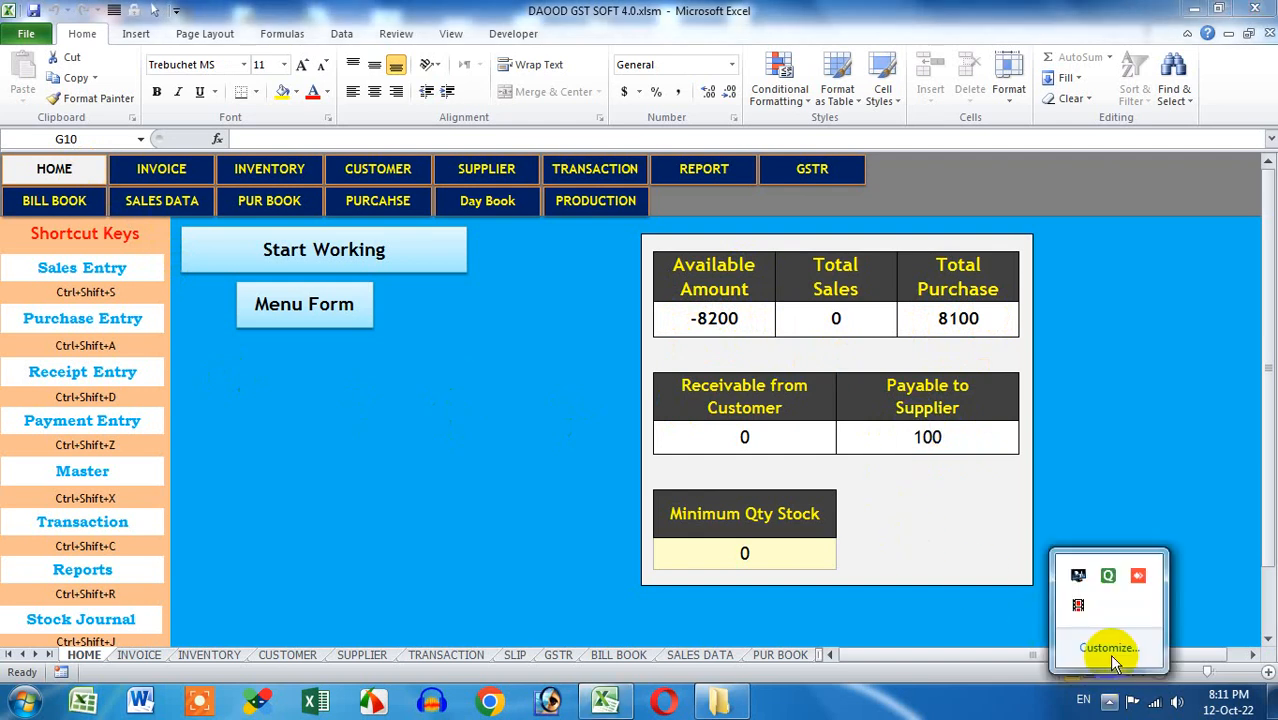
click(1078, 605)
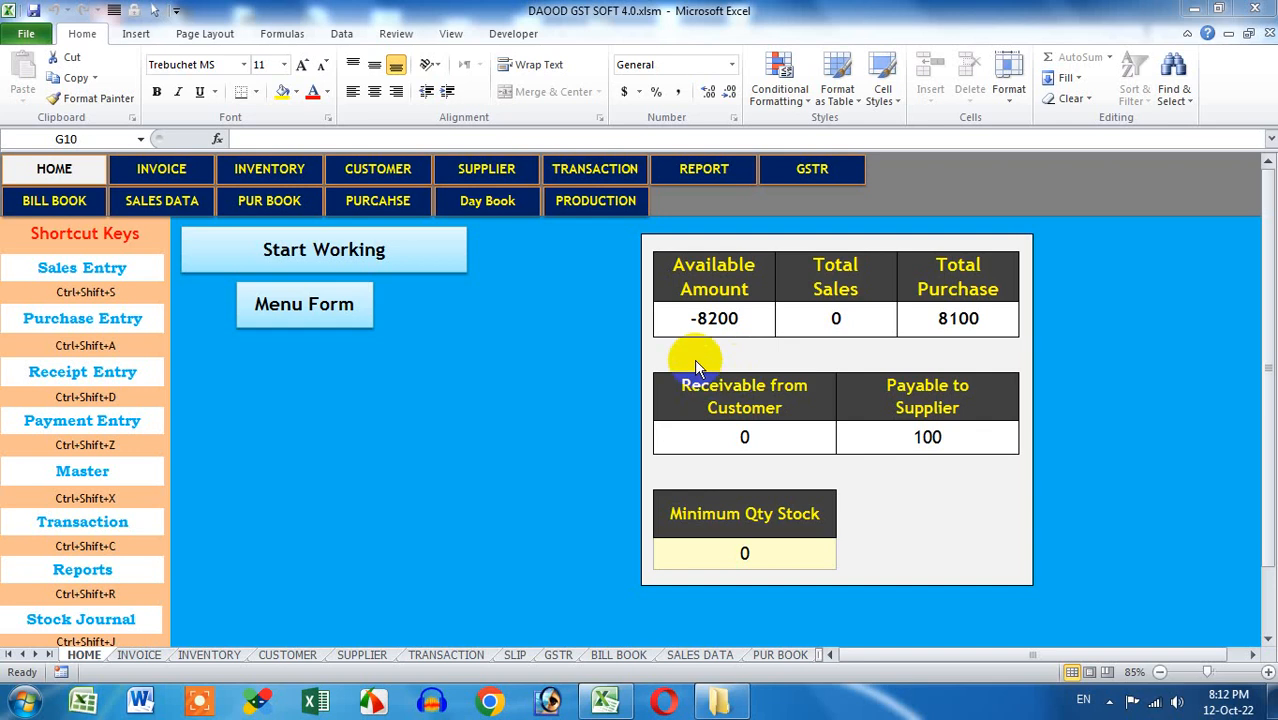
click(138, 326)
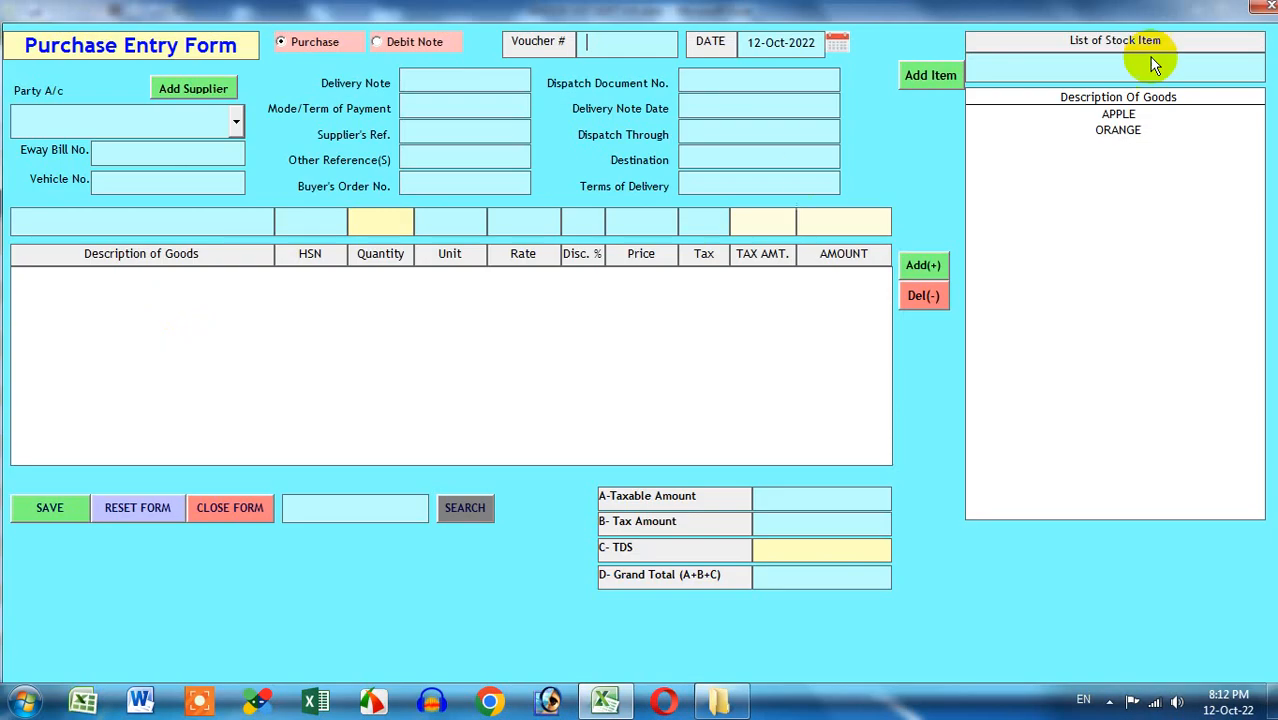
click(1257, 7)
click(111, 268)
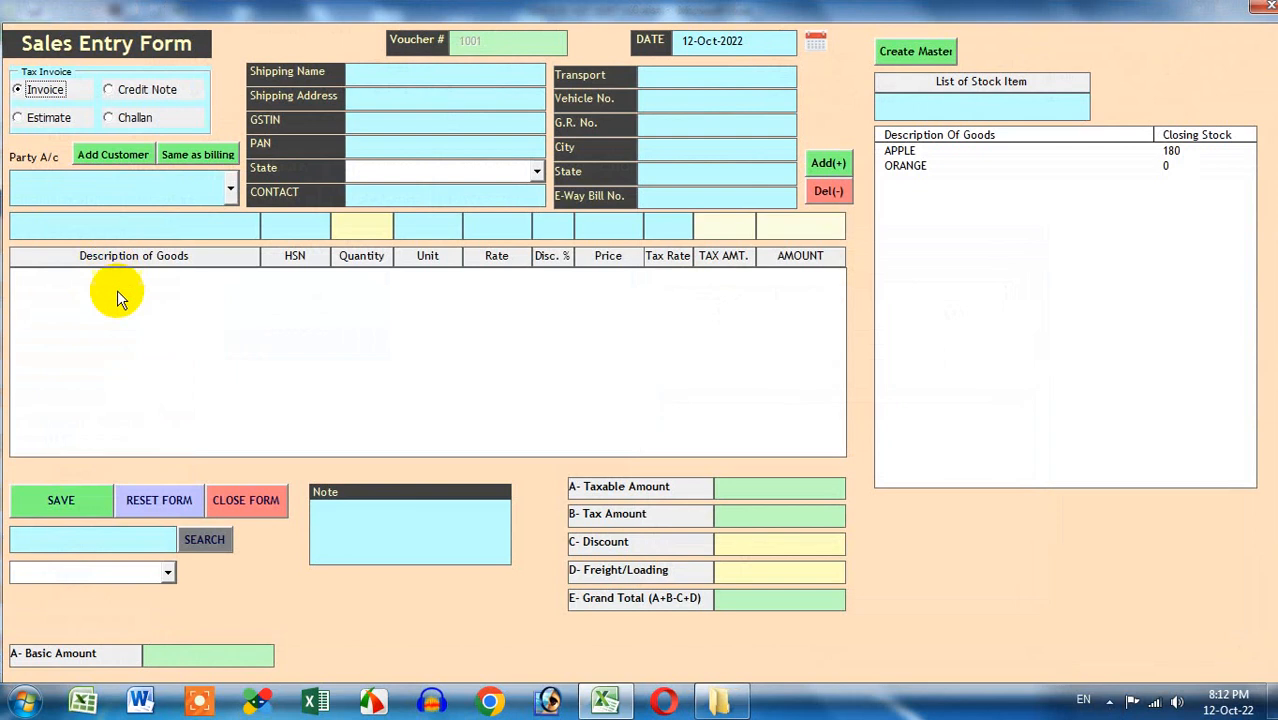
click(1257, 7)
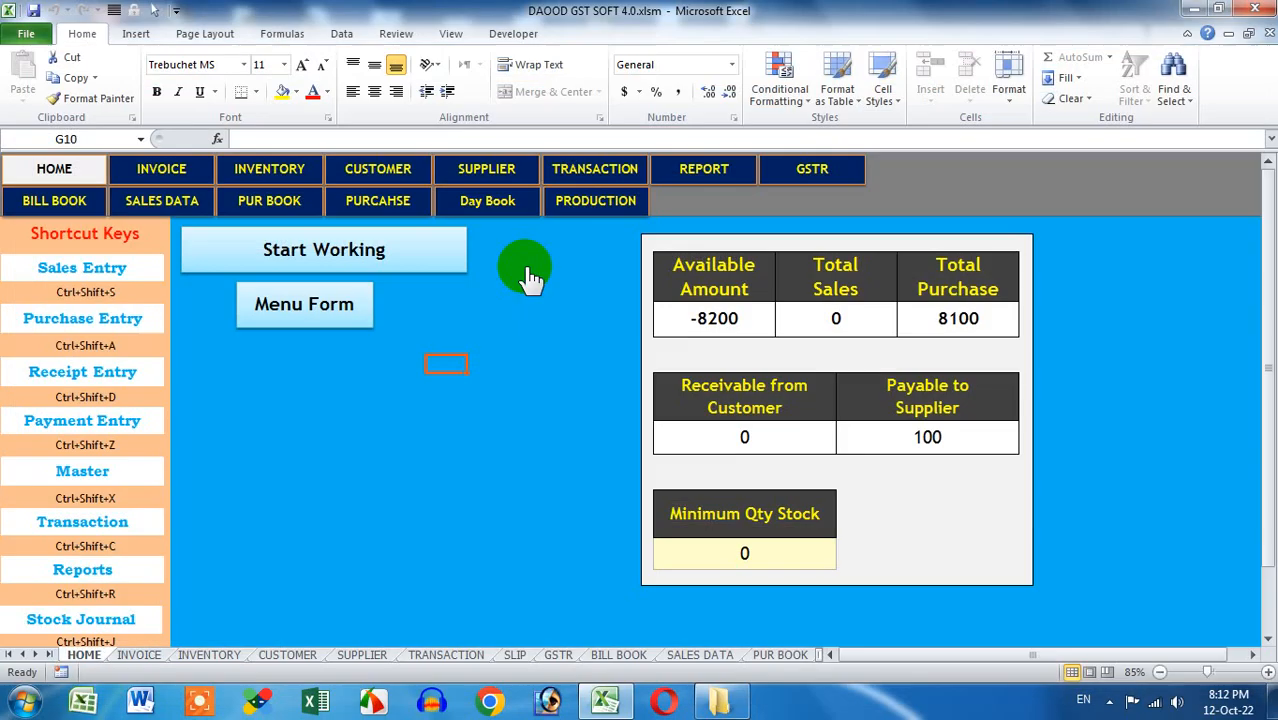
click(328, 250)
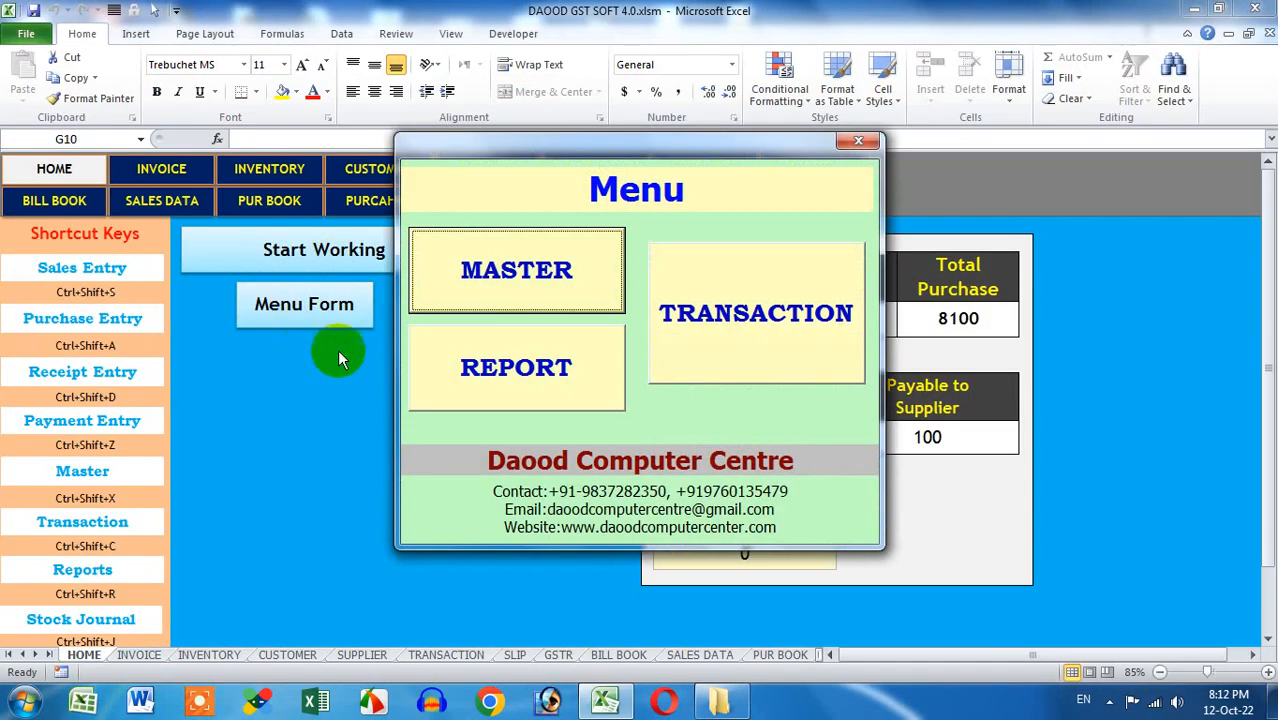
Start a new Sales Entry from the Transaction menu, showing blank voucher 1001
click(726, 340)
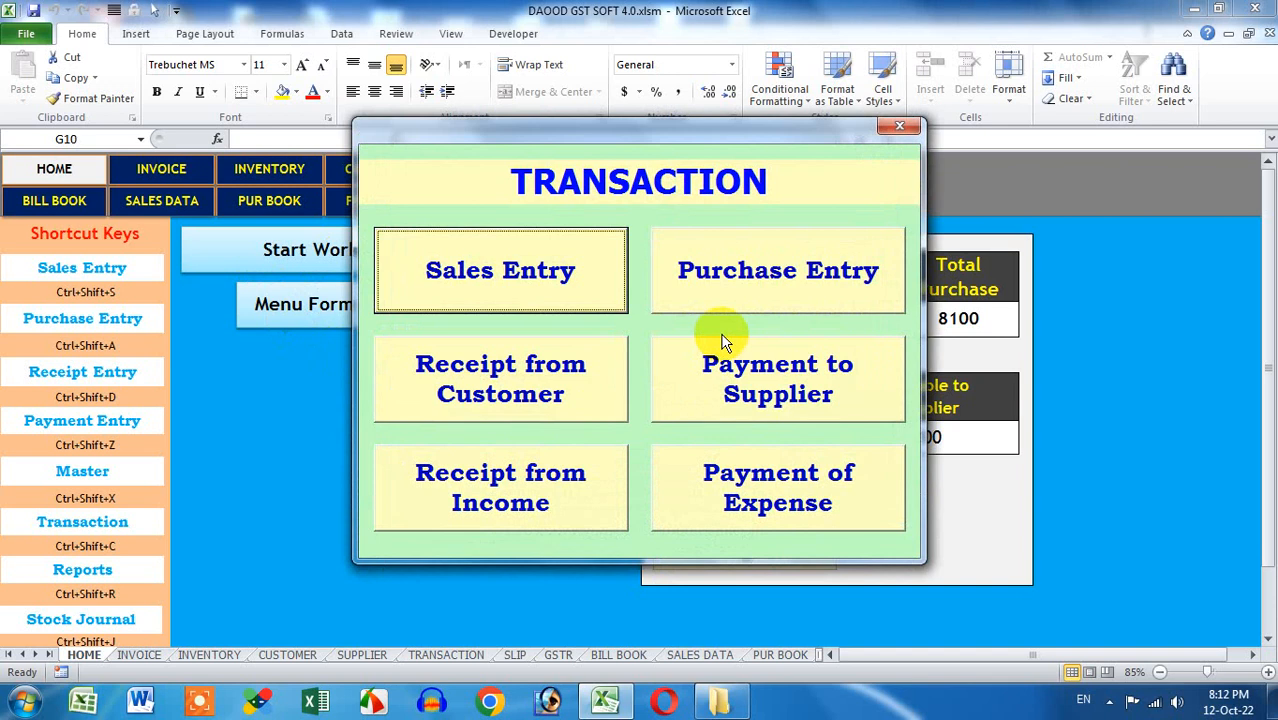
click(505, 275)
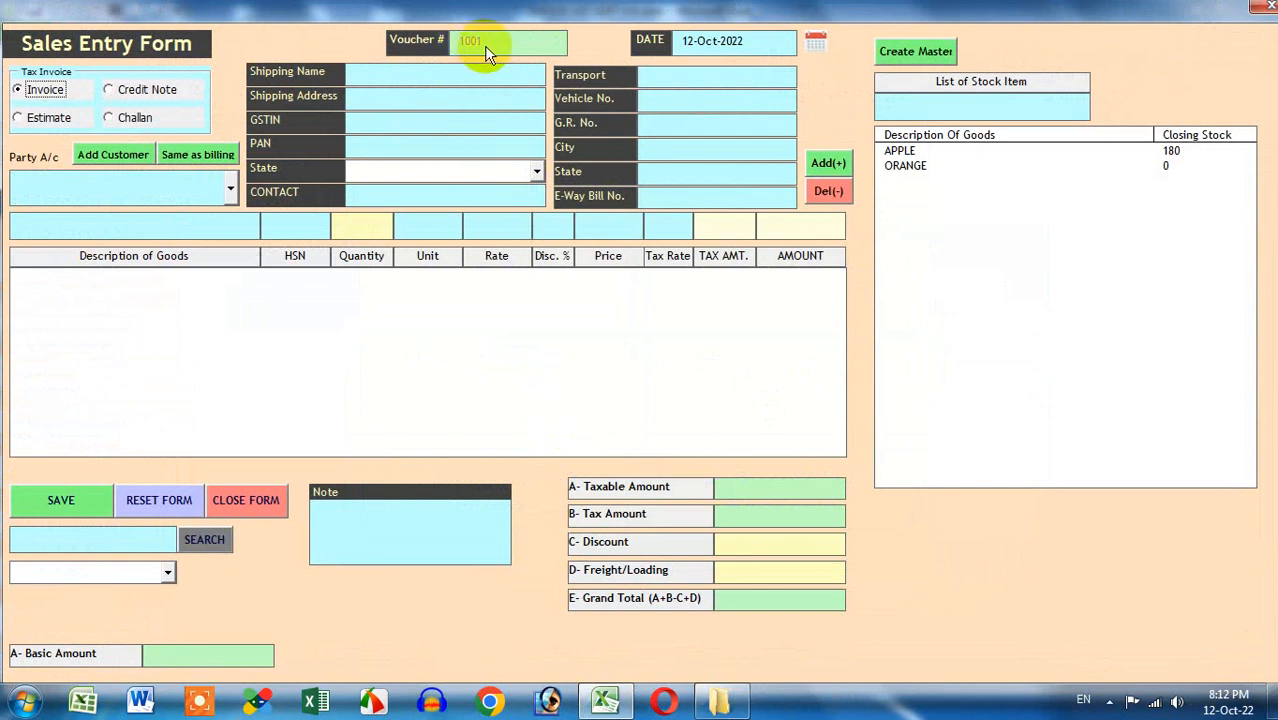
Try Credit Note, Estimate and Challan, return to Invoice, and choose the customer as party account
click(158, 89)
click(48, 117)
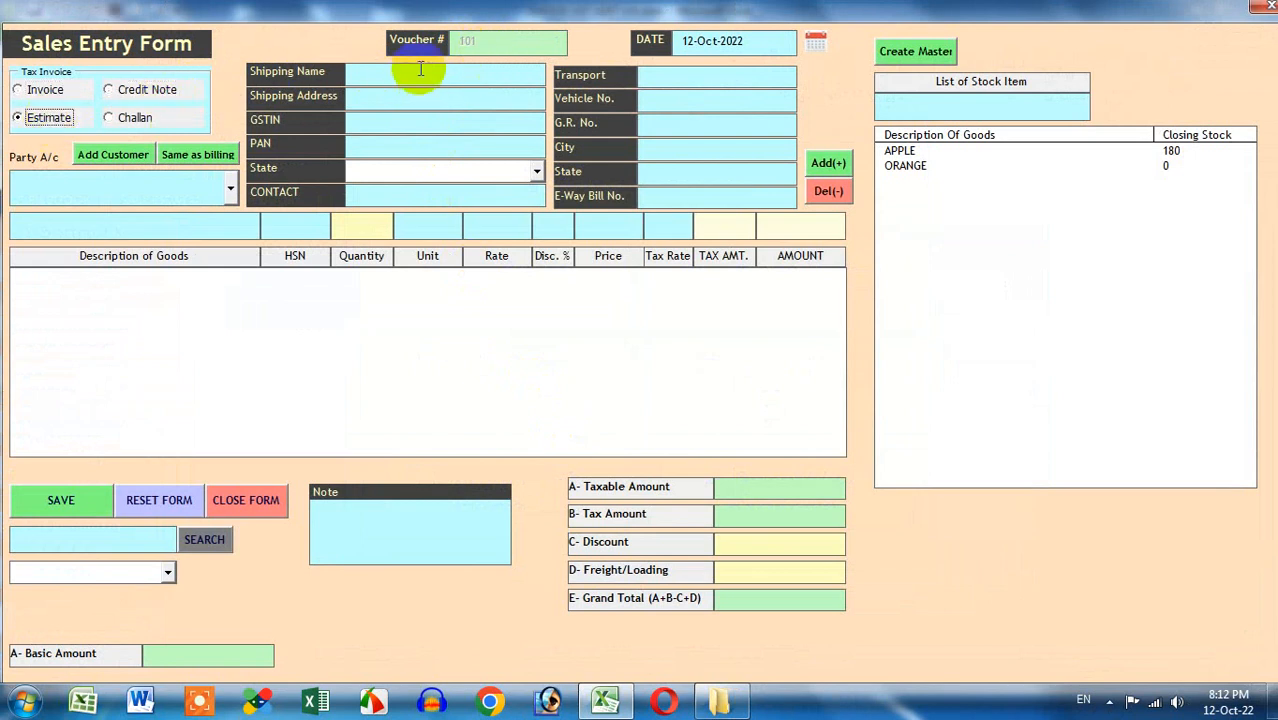
click(133, 119)
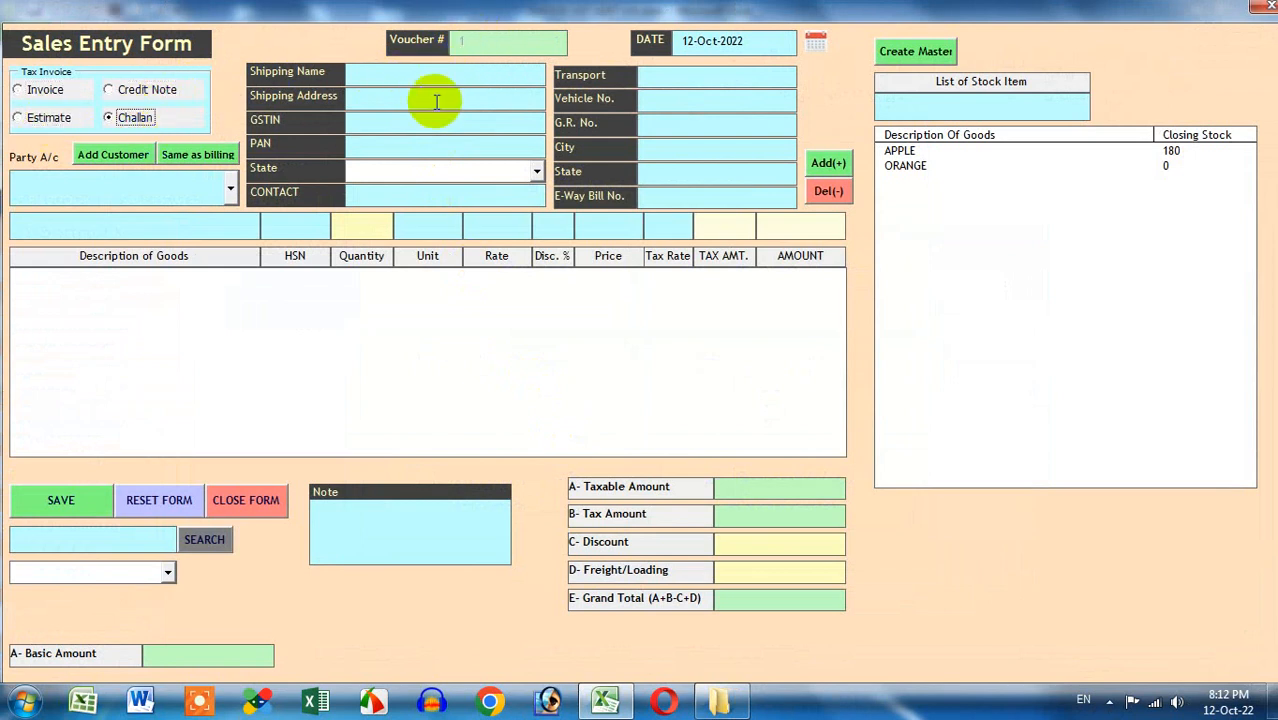
click(50, 91)
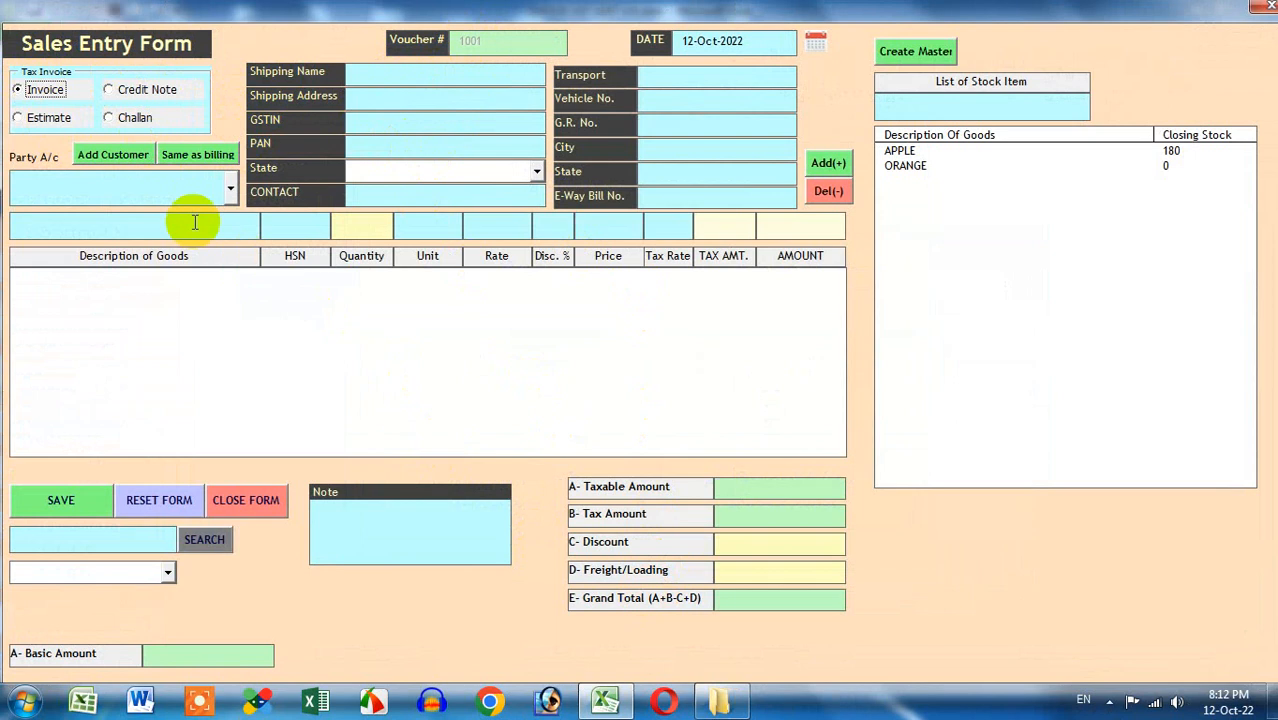
click(177, 192)
click(169, 211)
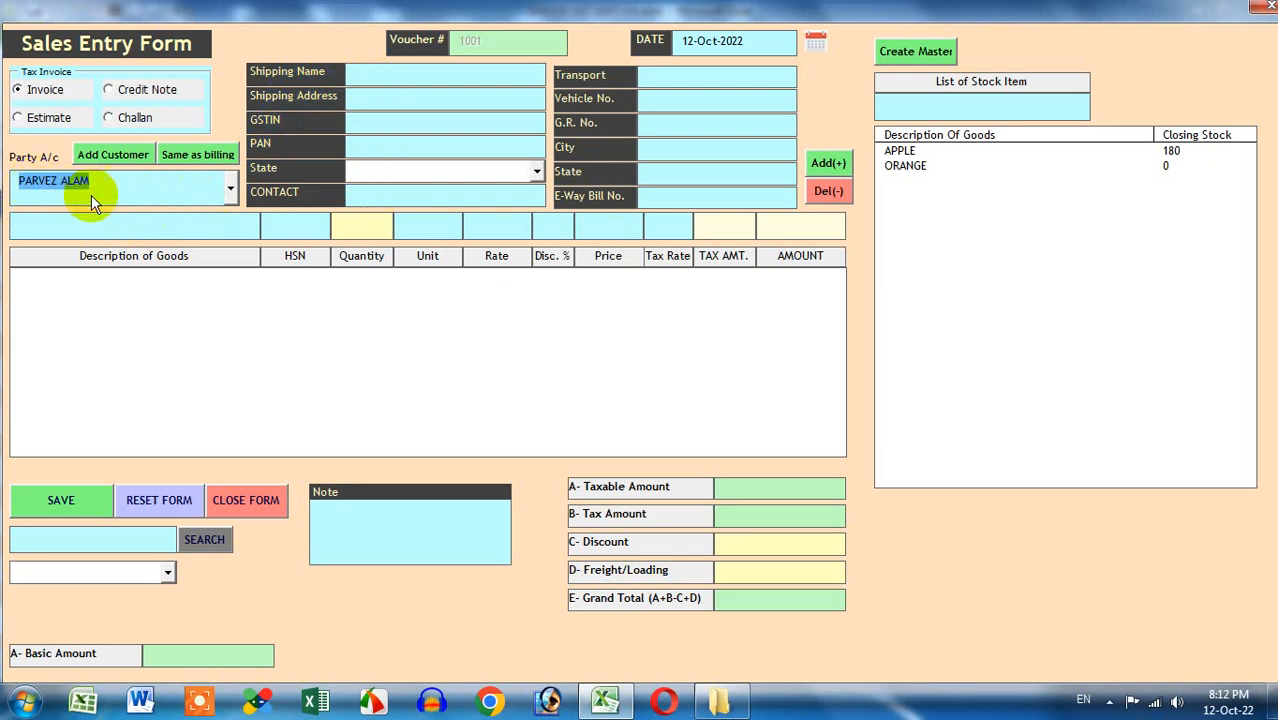
Fill the shipping details by copying the customer's billing details
click(381, 79)
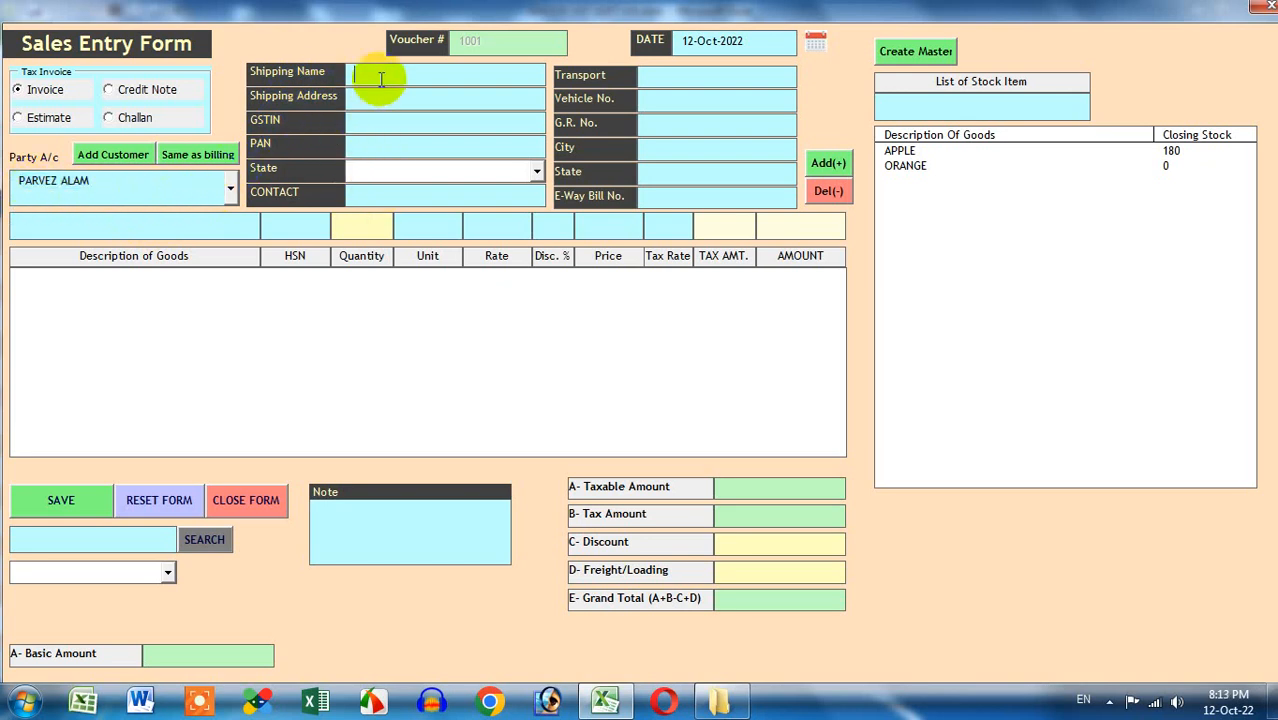
click(388, 143)
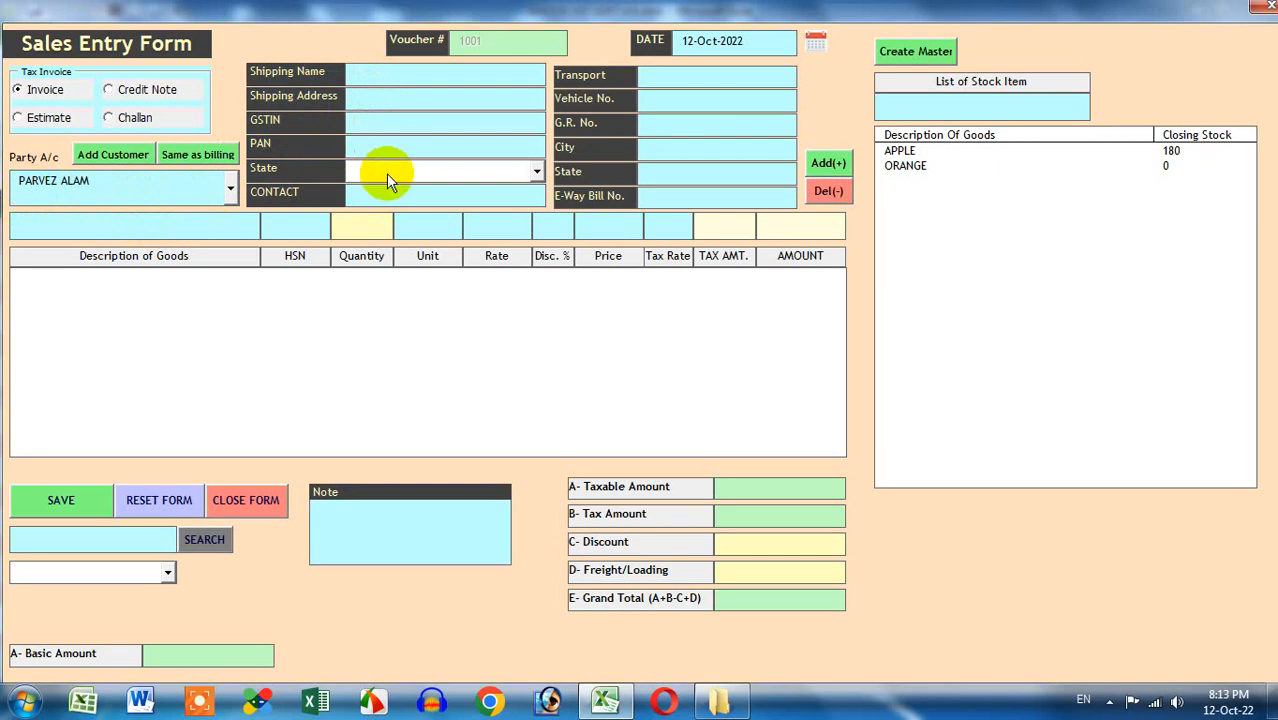
click(386, 173)
click(386, 173)
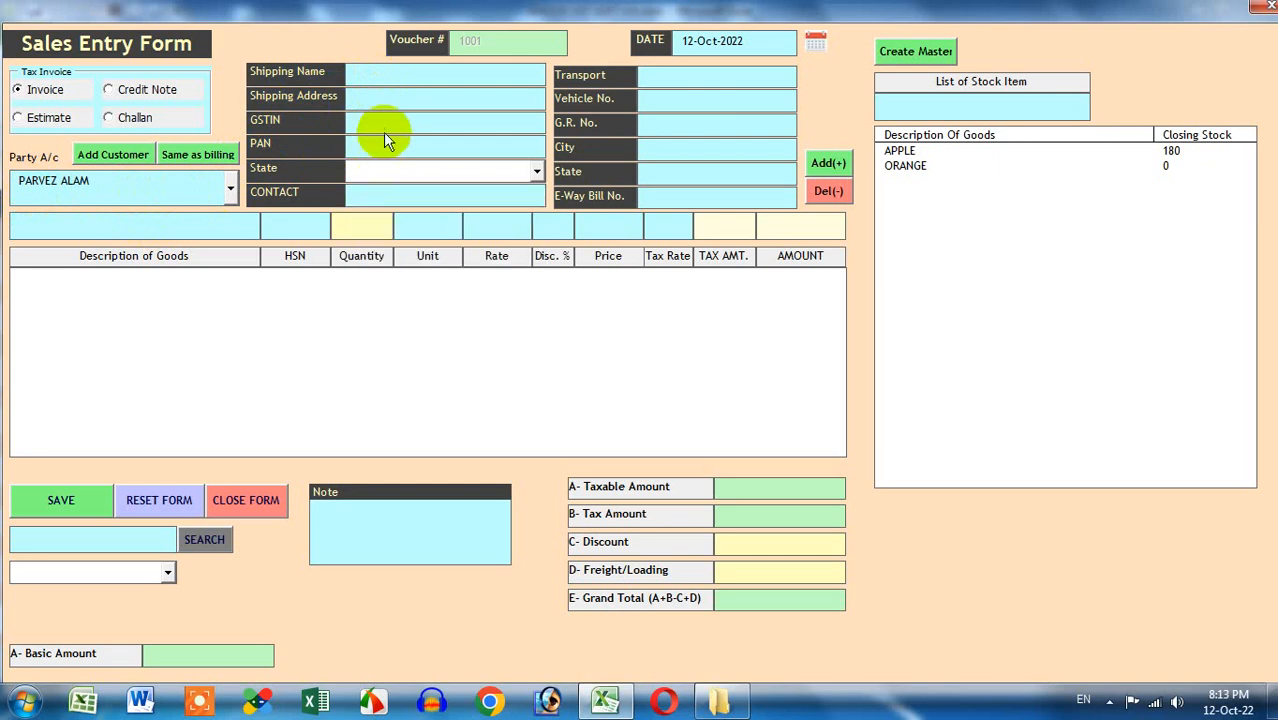
click(187, 158)
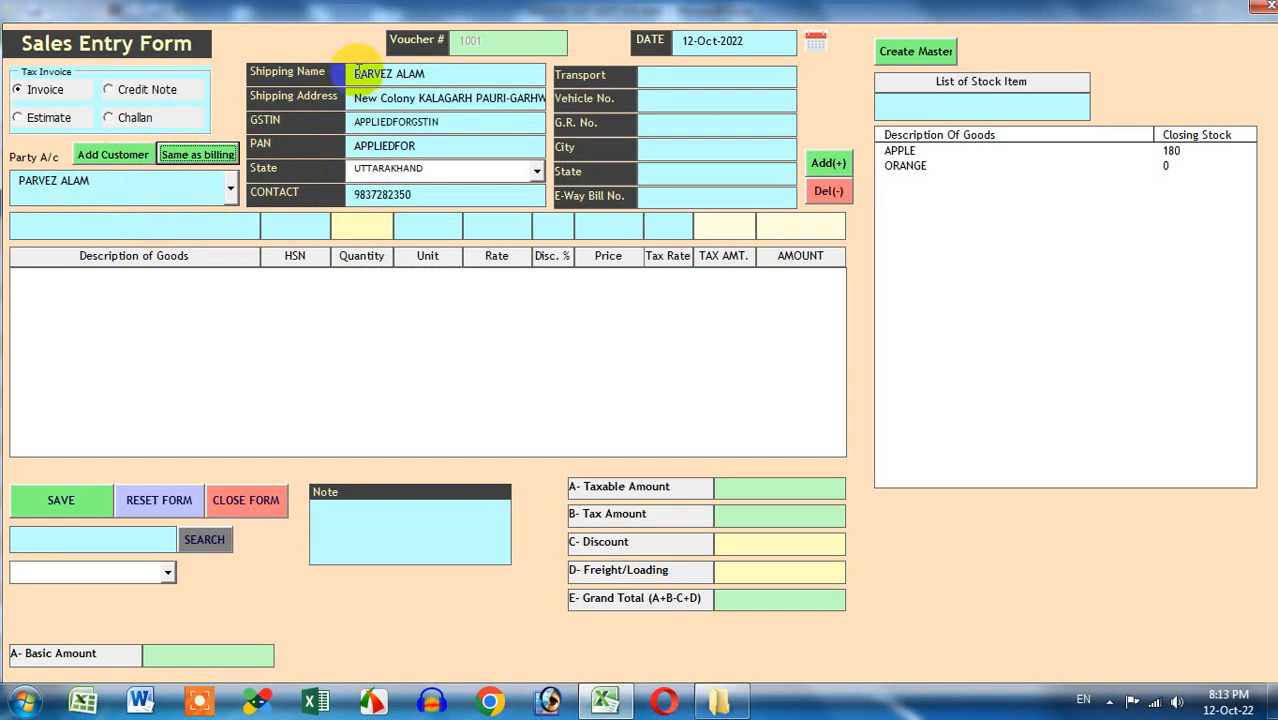
click(414, 196)
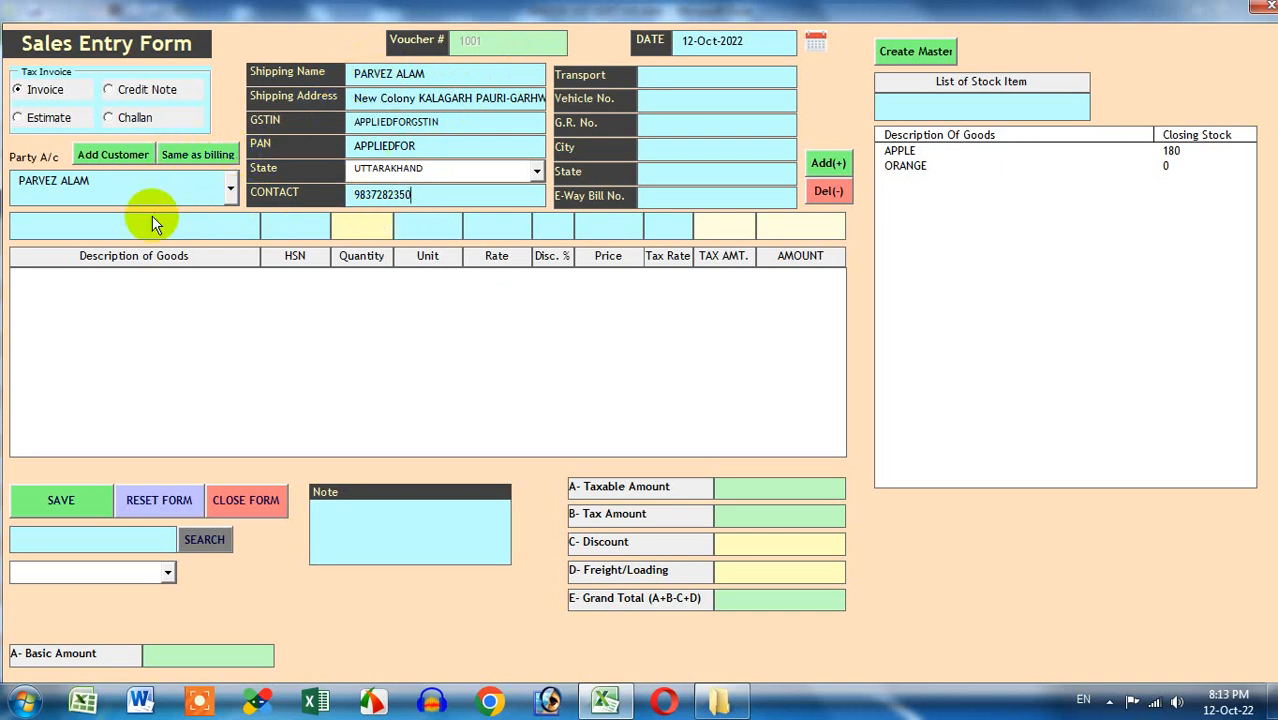
Open and close the new customer form, then enter S.K.GOODS CARRIER as the transport
click(64, 186)
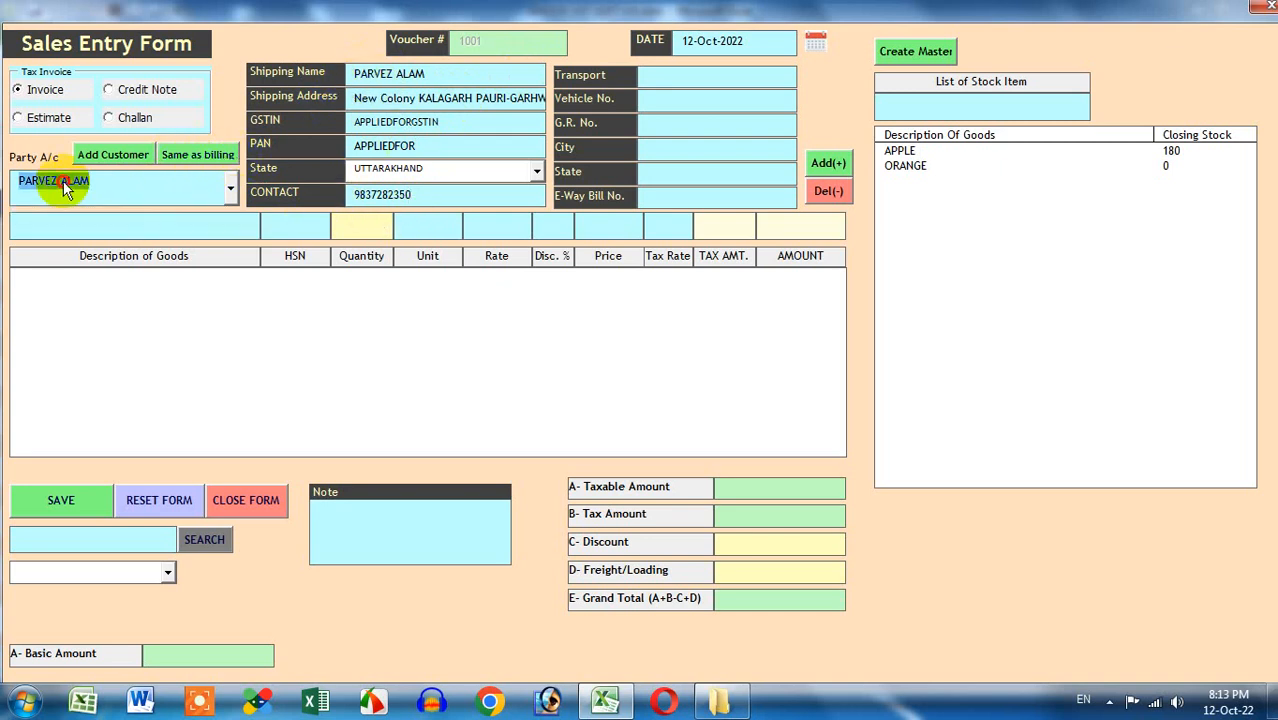
click(128, 163)
click(1057, 56)
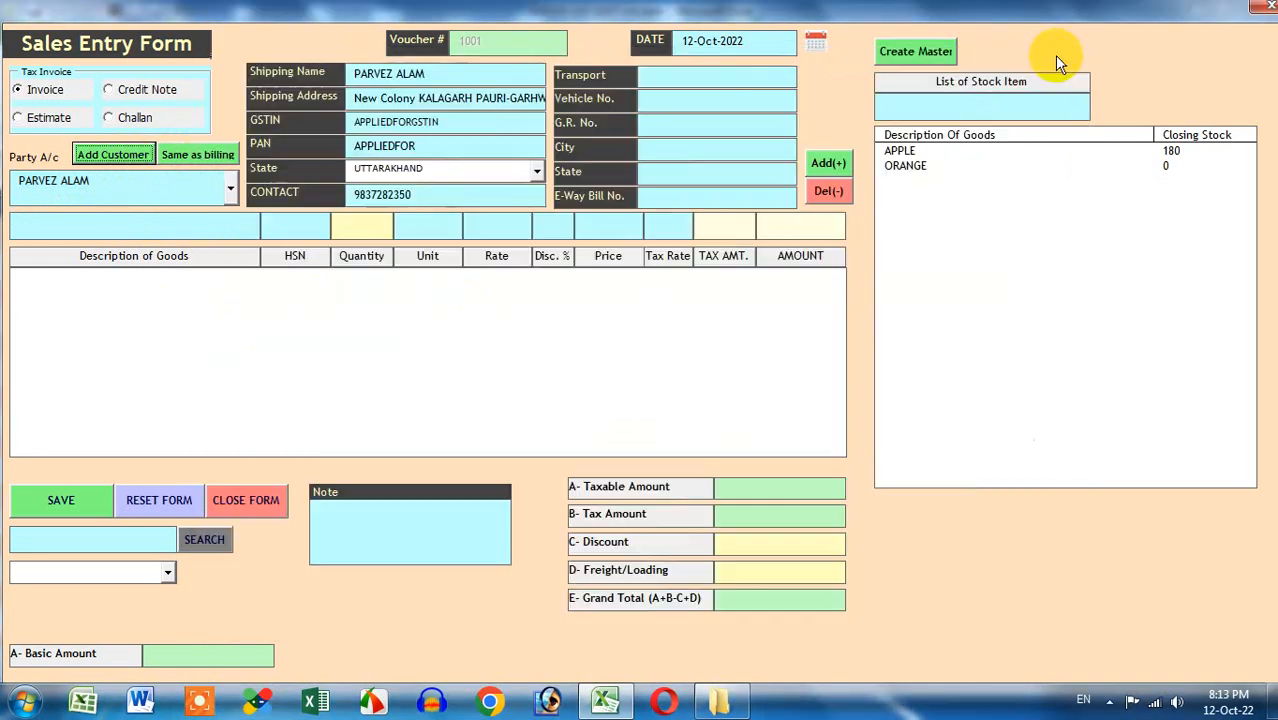
click(701, 76)
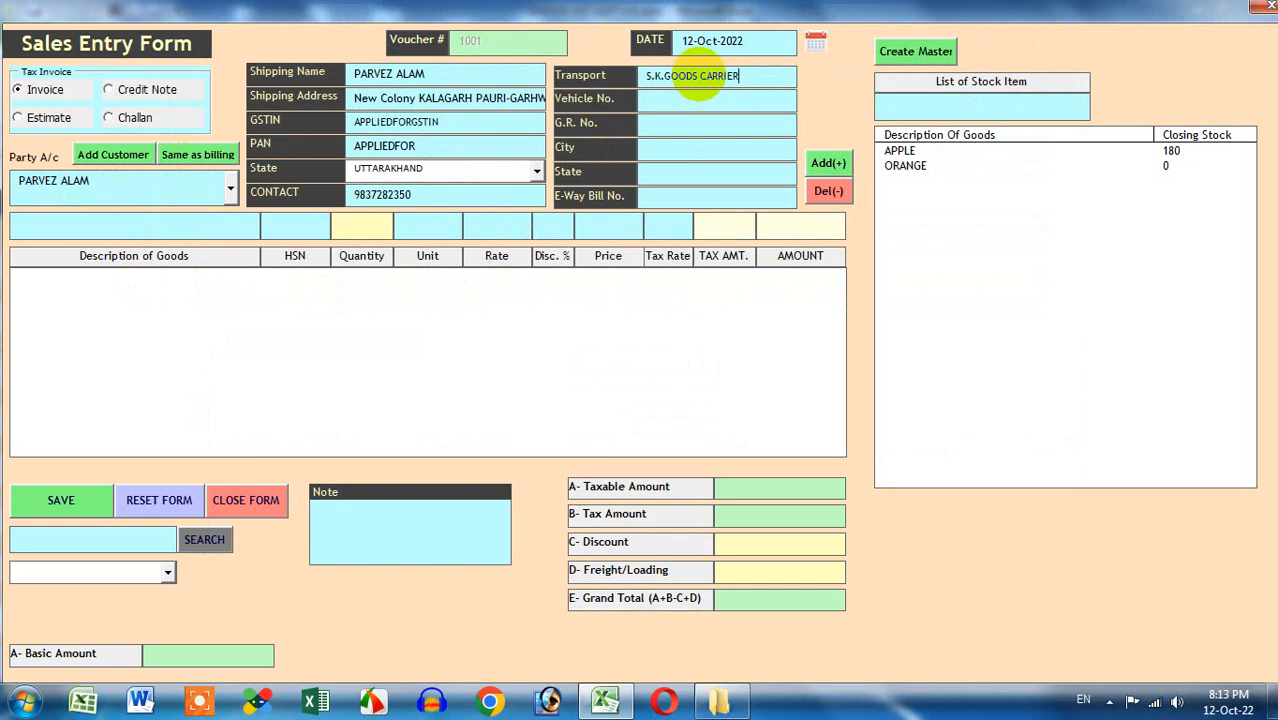
Enter the vehicle number, city KALAGARH and the e-way bill number in the transport details
key(Tab)
text(UP)
text(510)
text(1024)
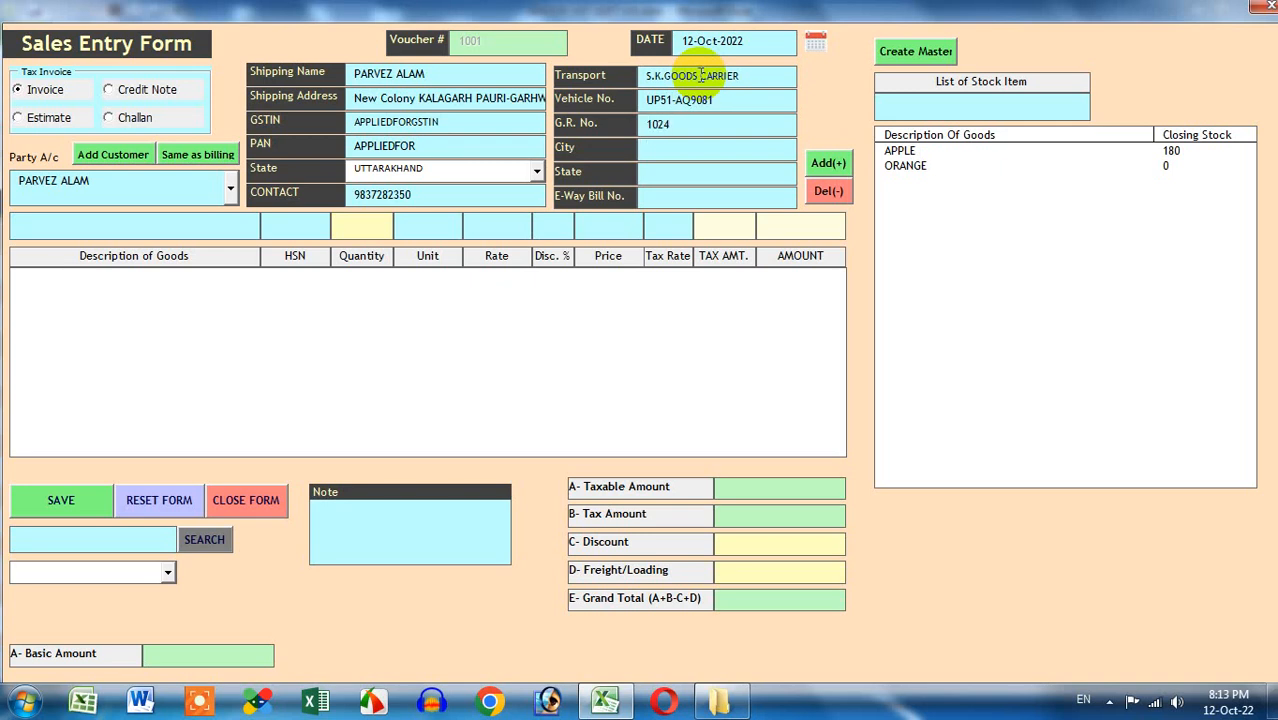
click(661, 172)
click(654, 151)
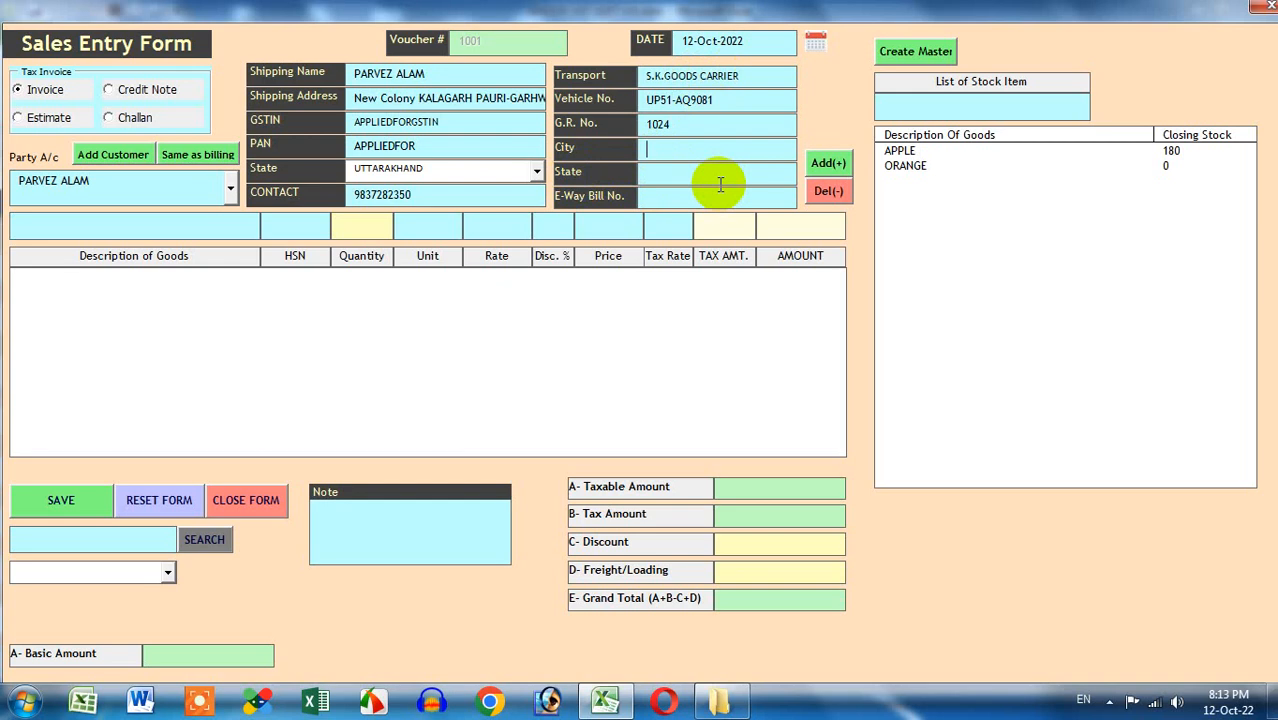
text(KALAGAR)
key(BackSpace)
text(WIT)
text(H)
key(BackSpace)
key(BackSpace)
key(BackSpace)
key(BackSpace)
text(1020304050)
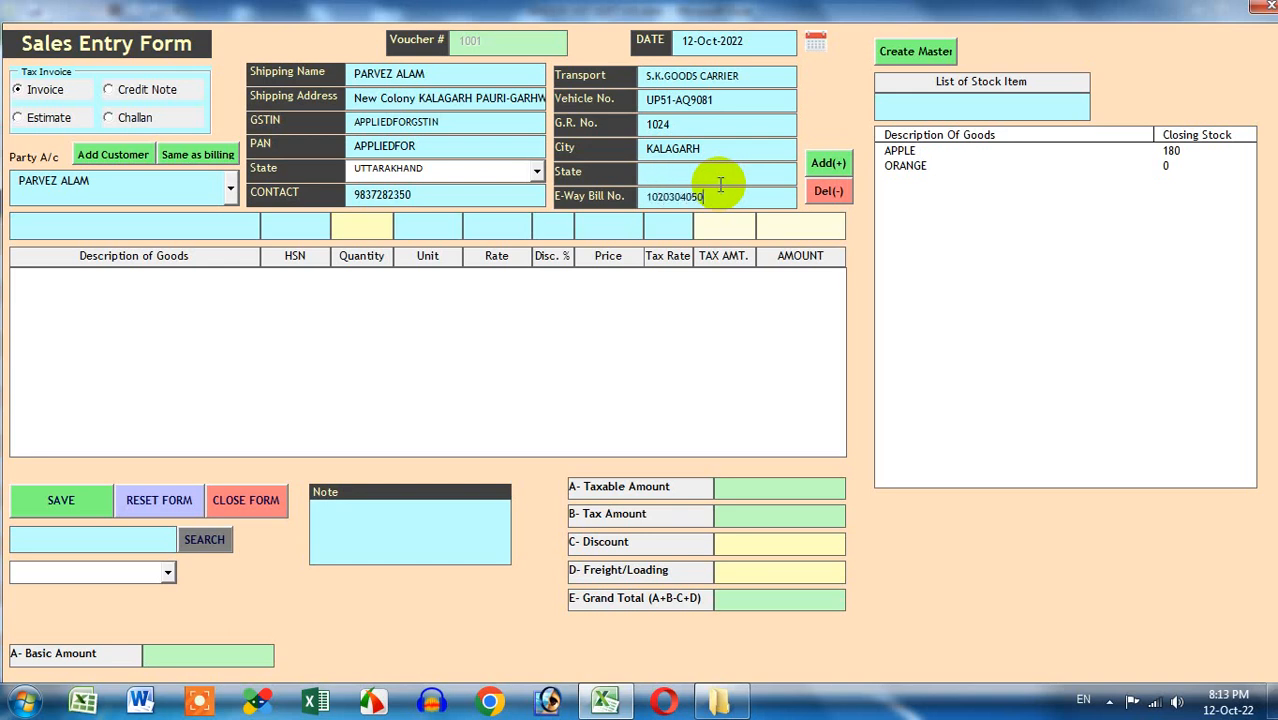
Add APPLE at 50 KG with 5% discount, bringing the grand total to 5320
double_click(928, 155)
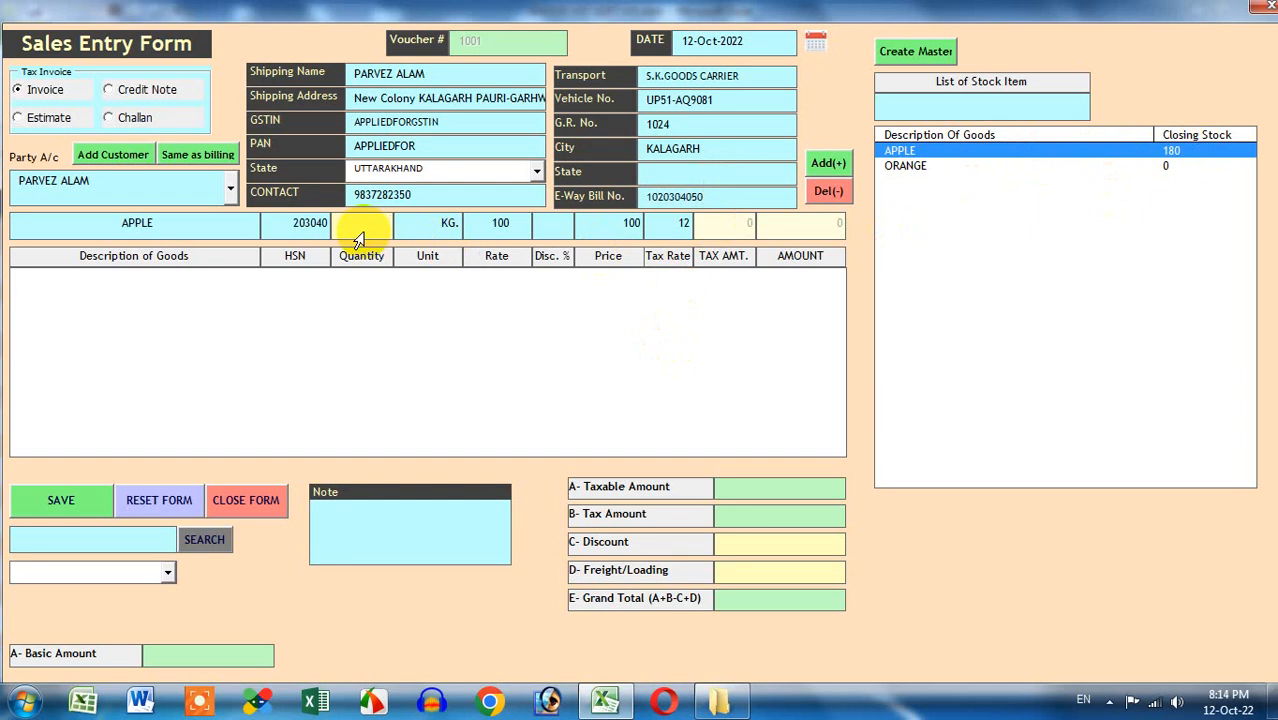
text(50)
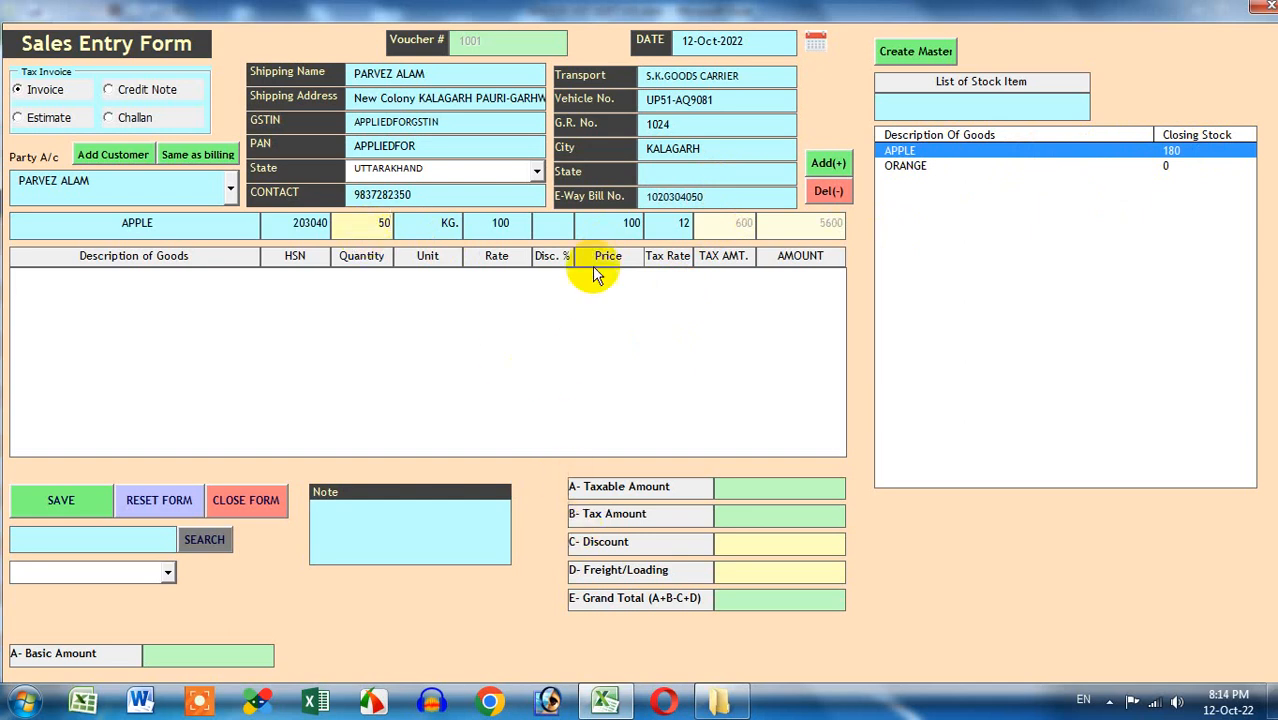
click(553, 226)
text(5)
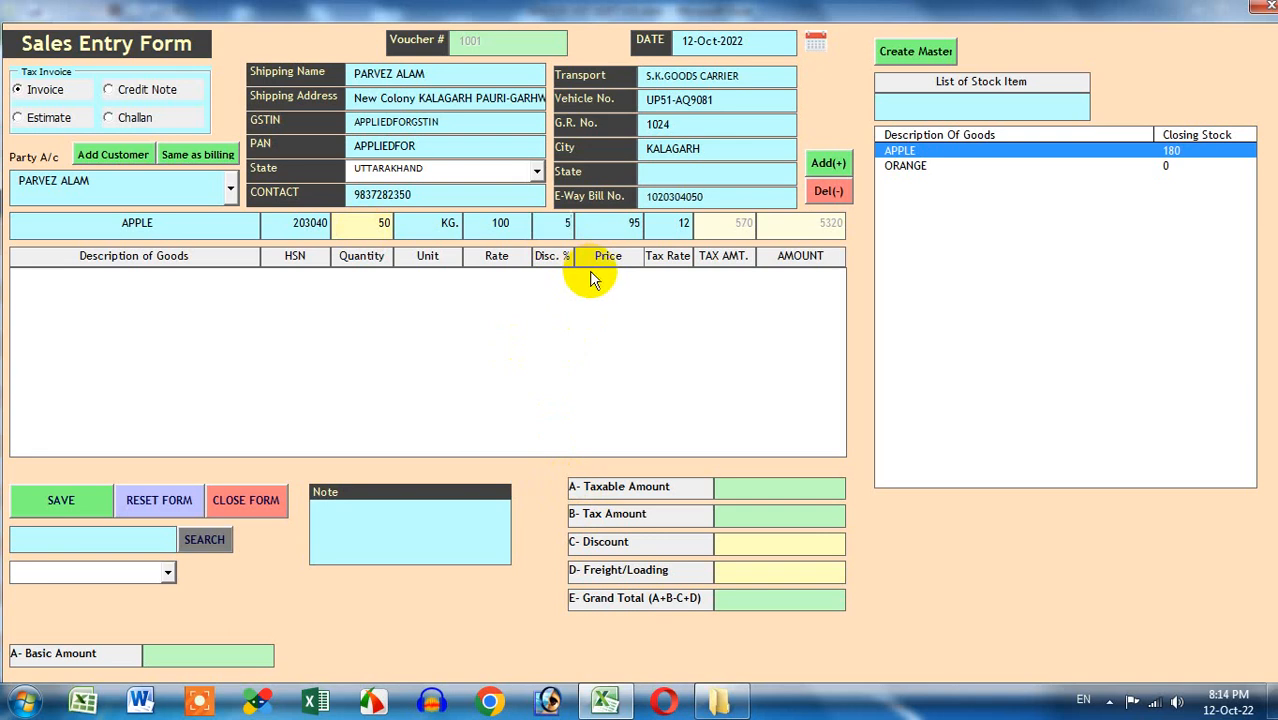
click(828, 162)
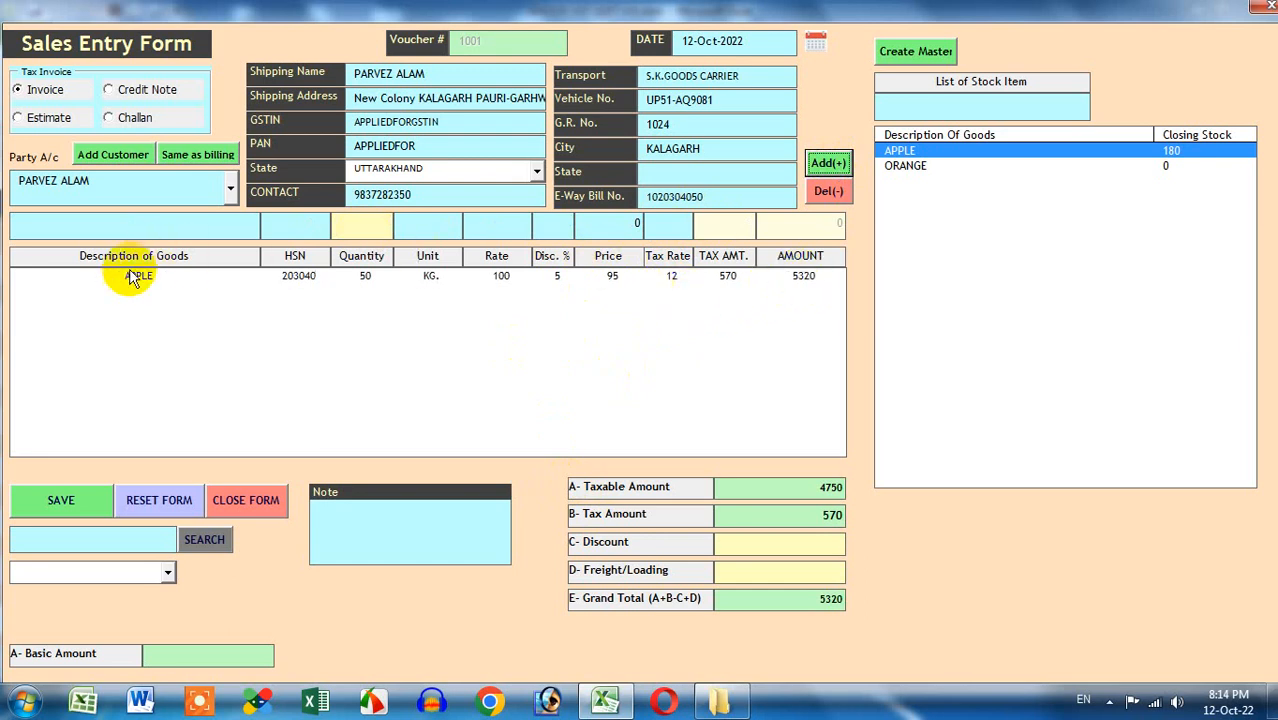
Check taxable 4750, tax 570 and total 5320, then enter 200 freight
click(800, 490)
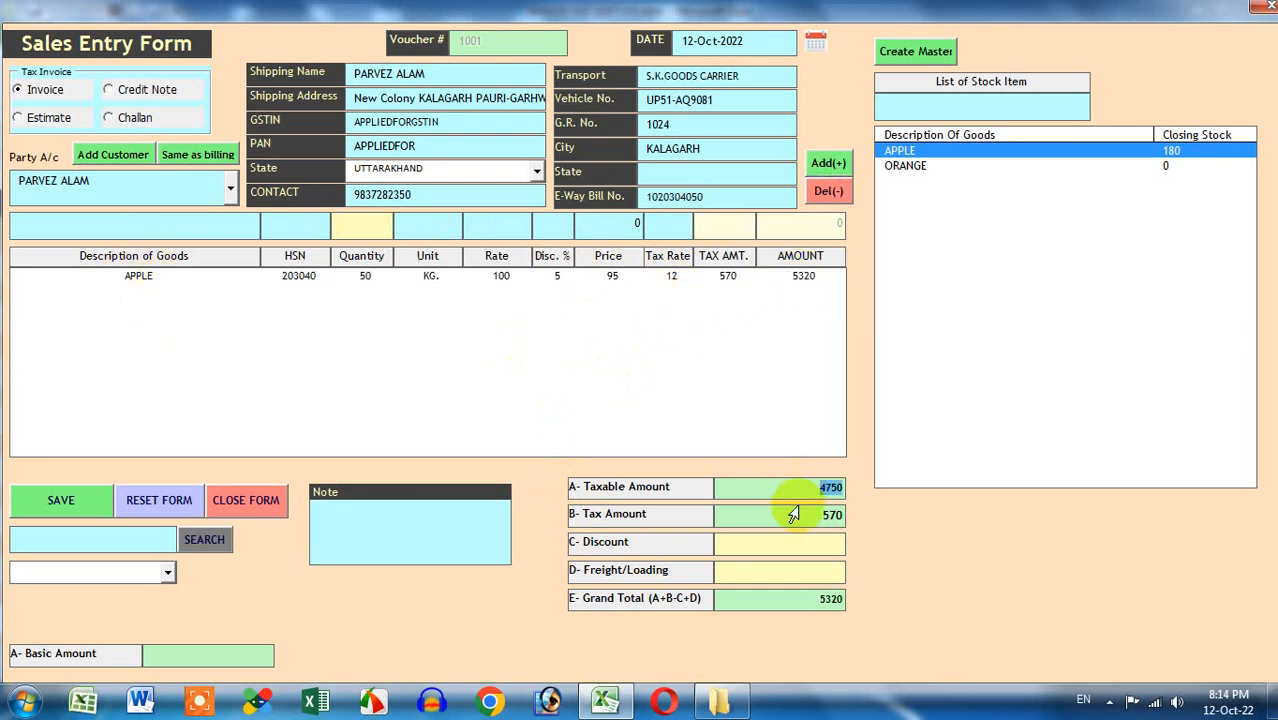
click(790, 521)
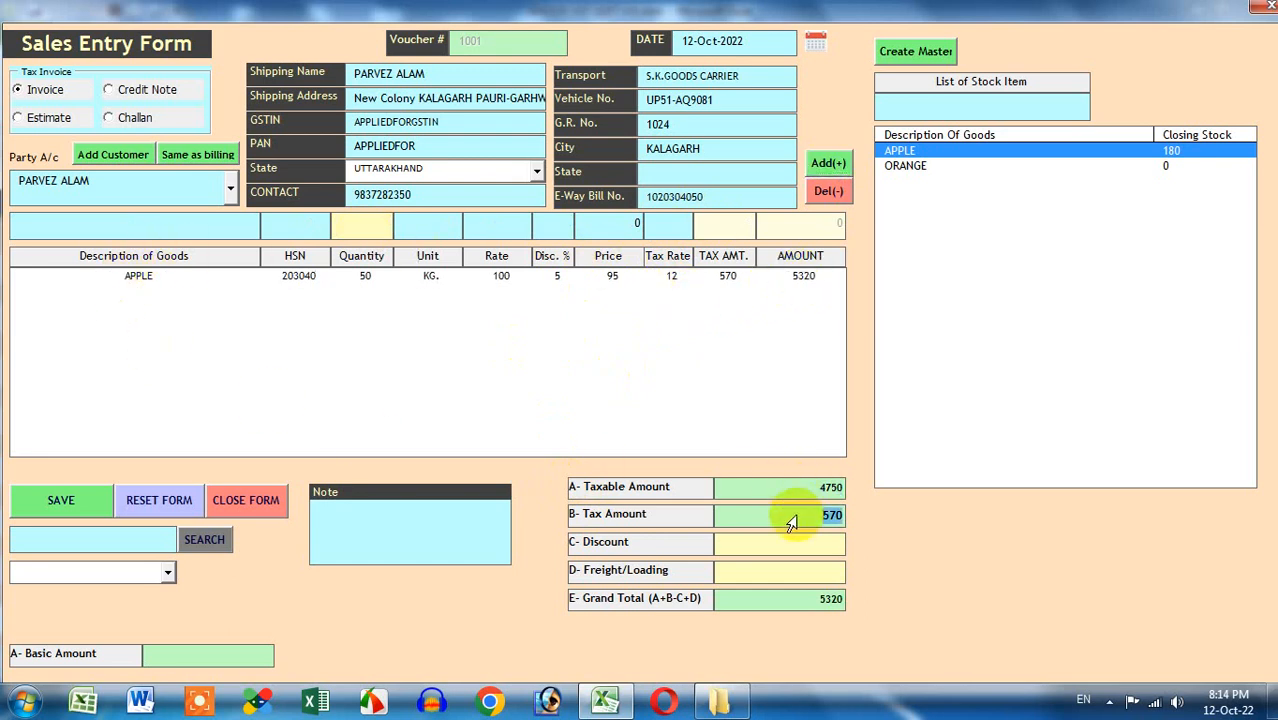
click(790, 606)
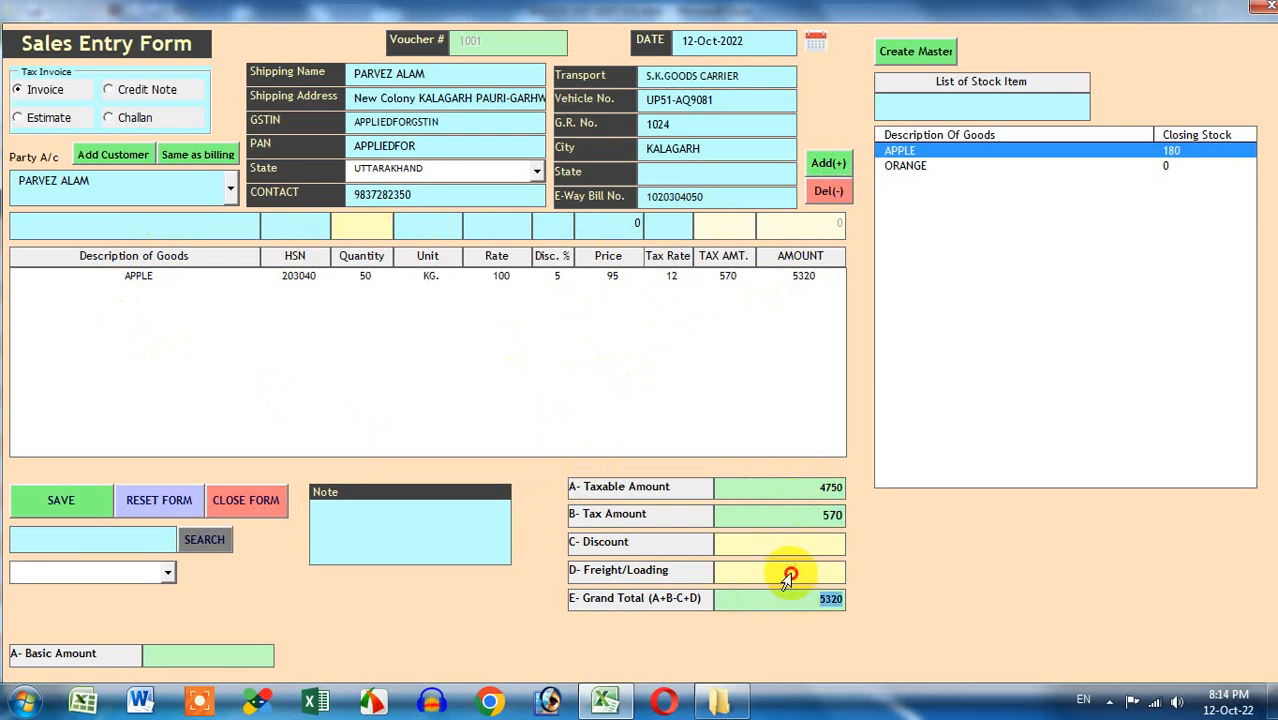
click(795, 573)
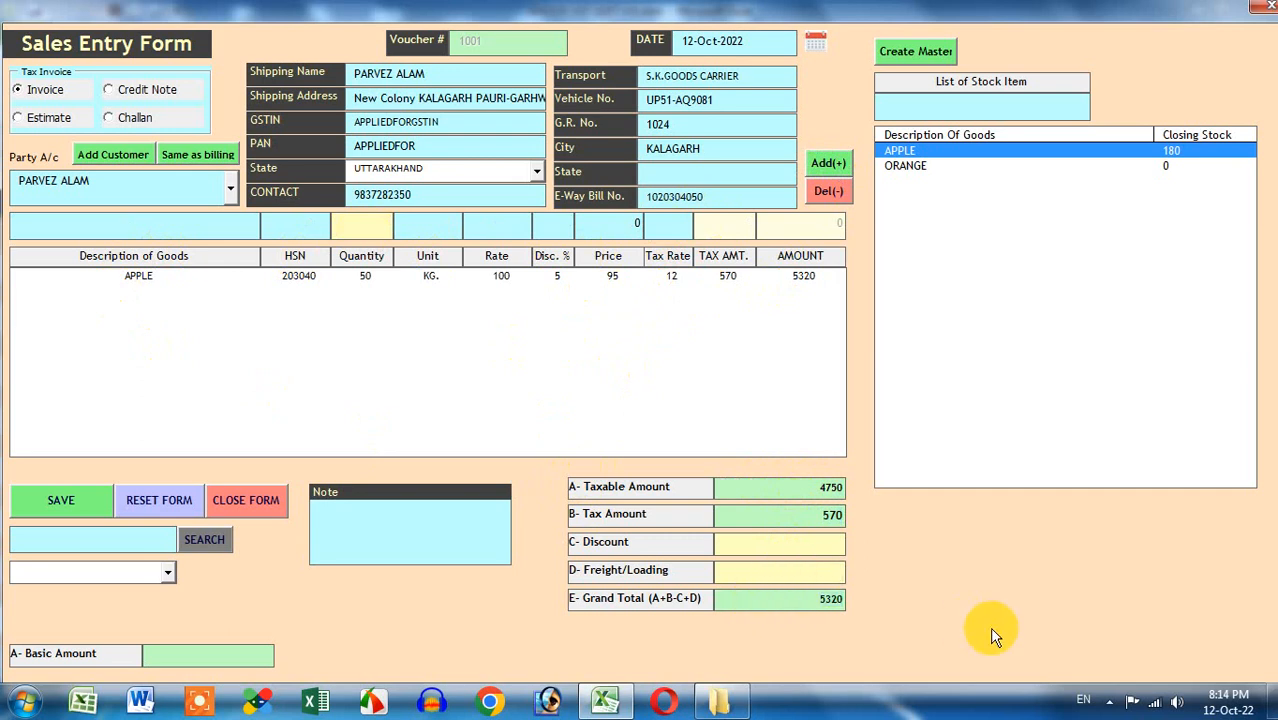
text(200)
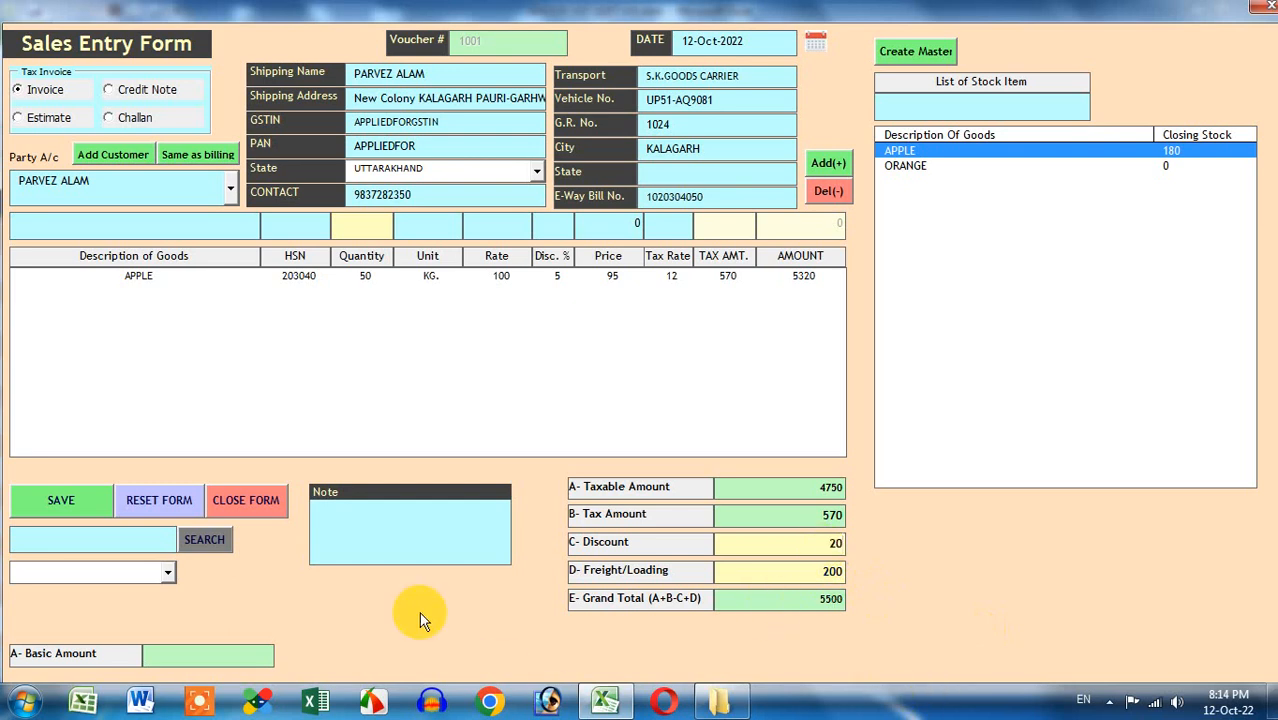
Type the invoice note 'BEING GOODS SO…' recording the goods sold to the customer
click(406, 538)
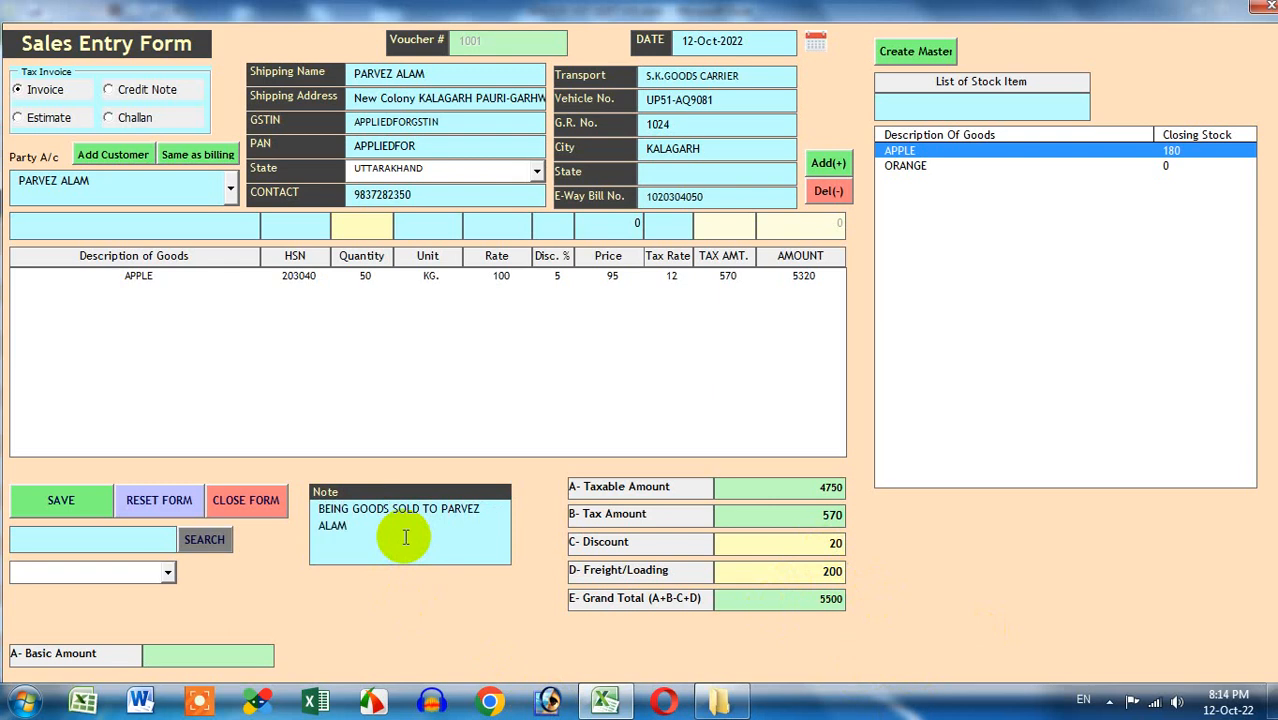
drag(320, 512, 461, 552)
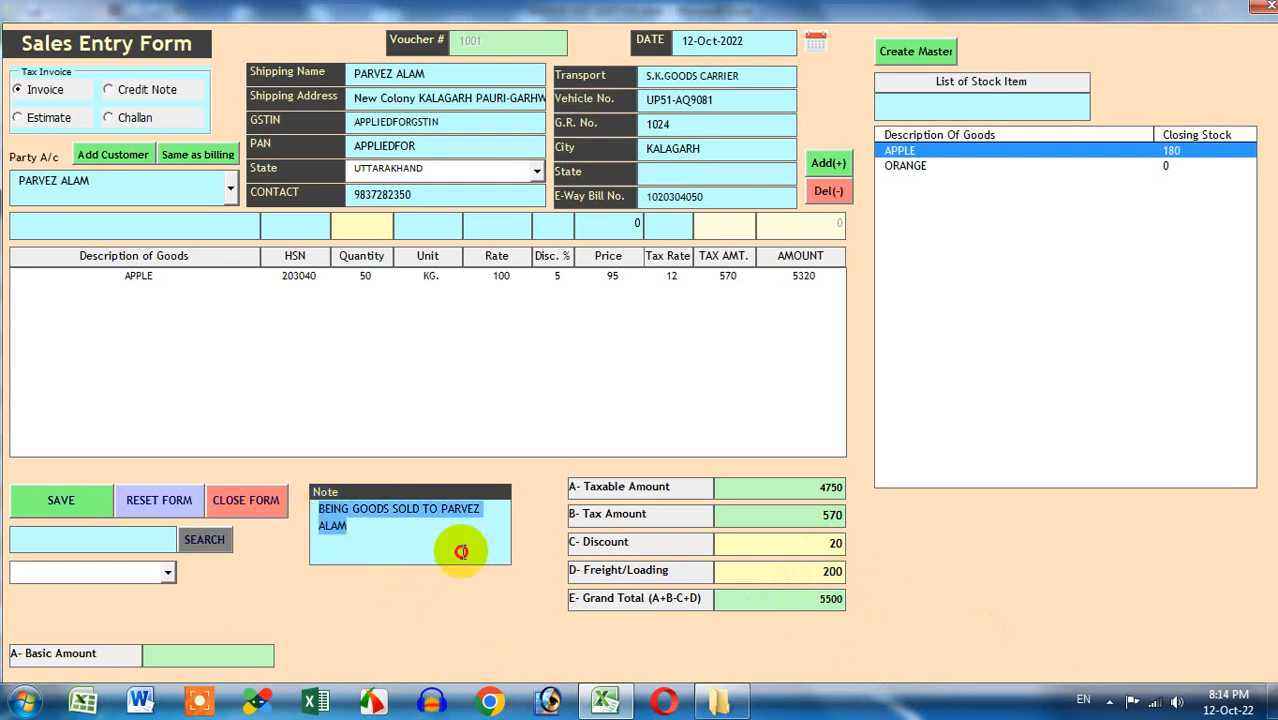
click(462, 545)
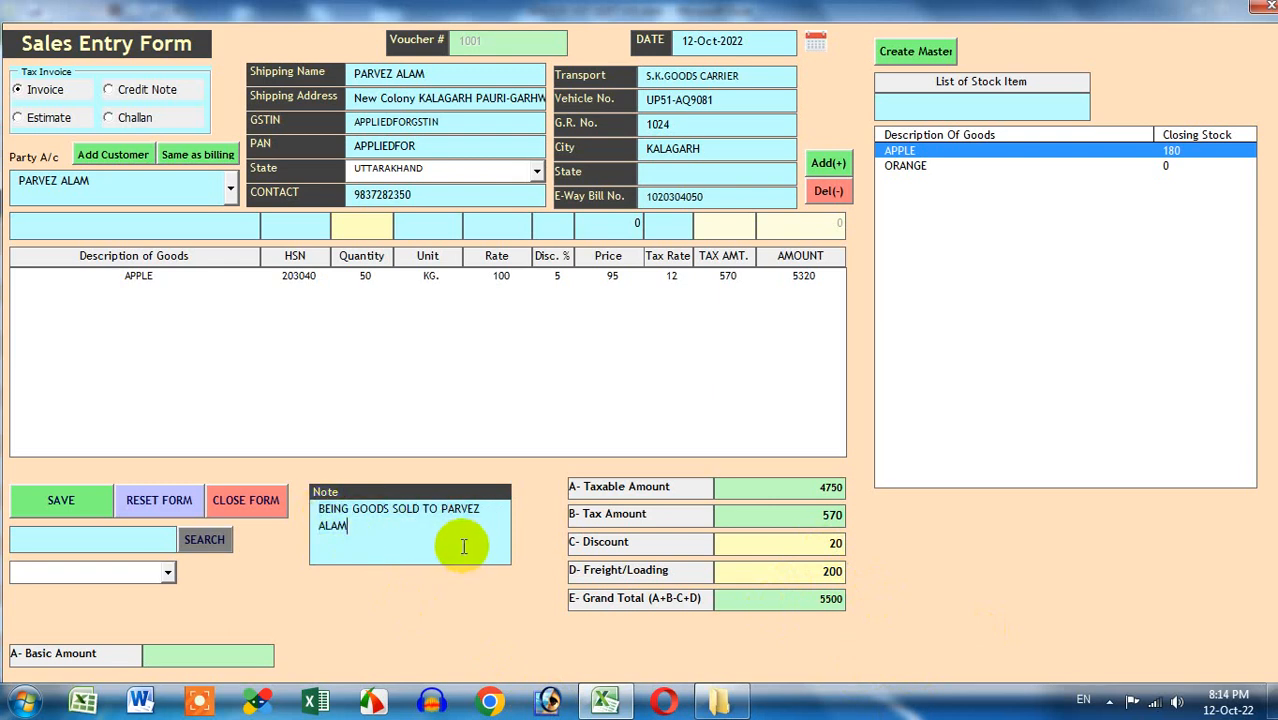
Save the sale as voucher 1001, confirming the prompt, and focus the voucher search box
click(83, 502)
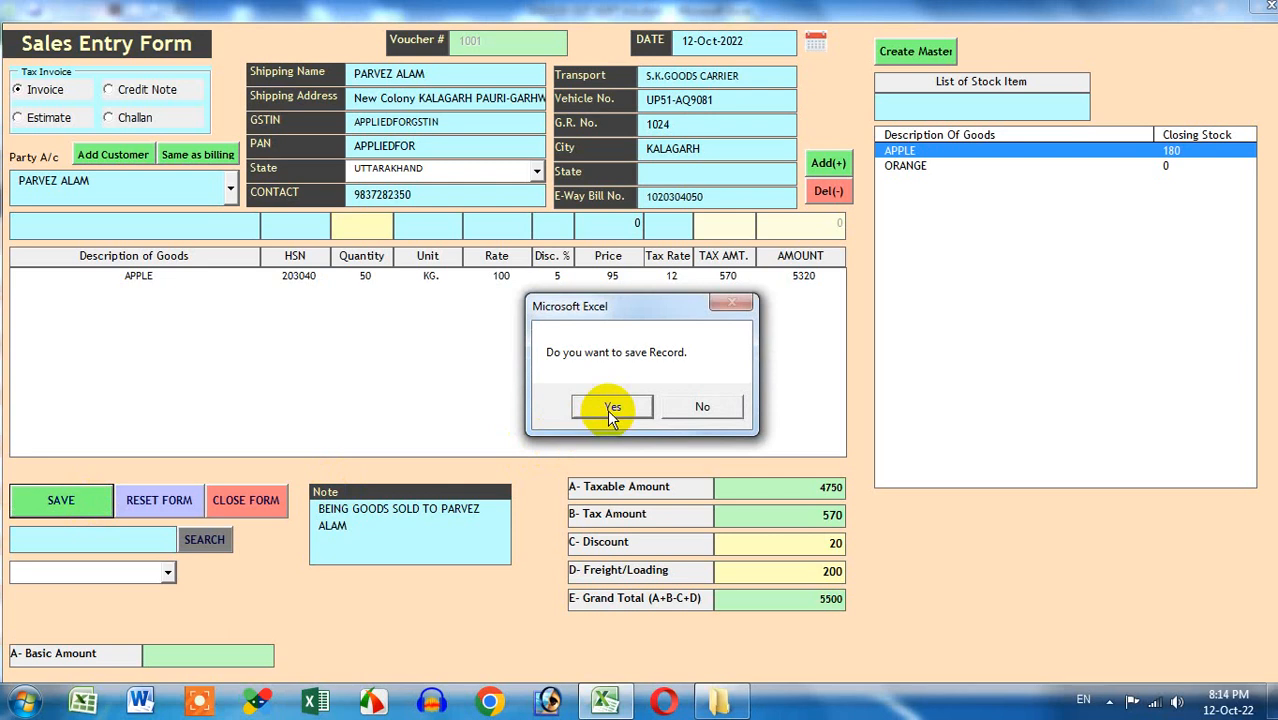
click(612, 409)
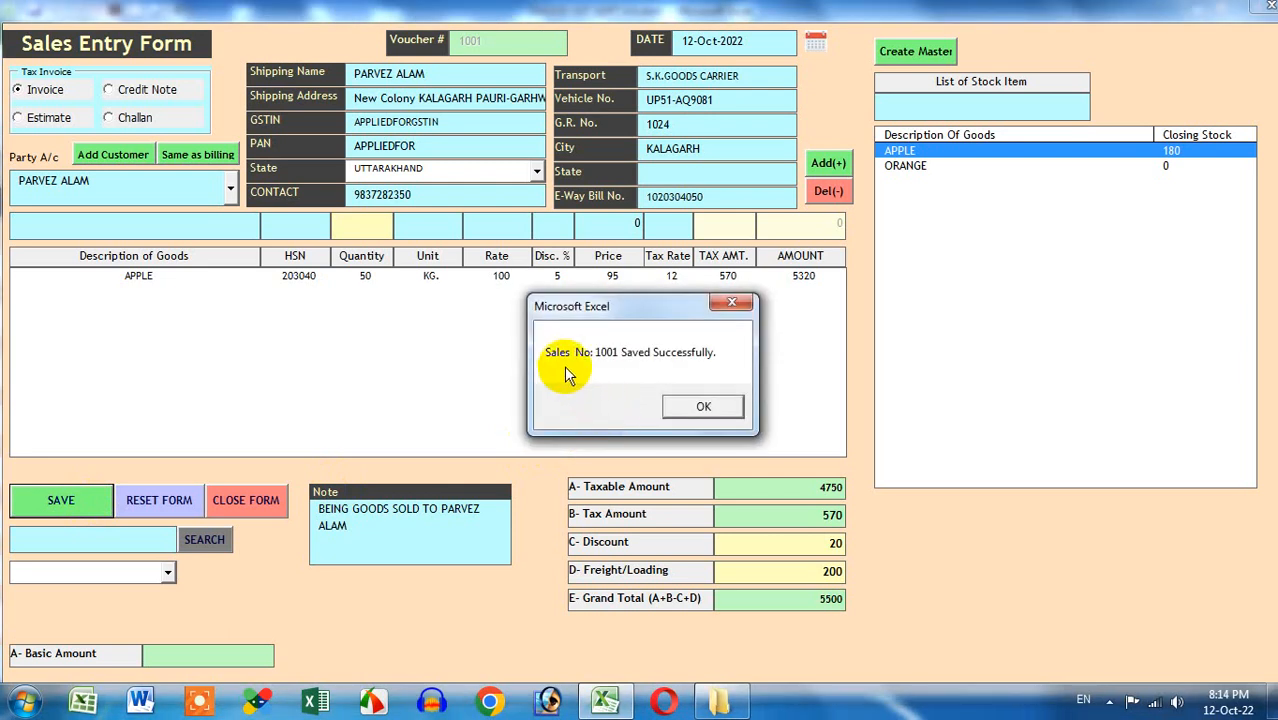
click(686, 404)
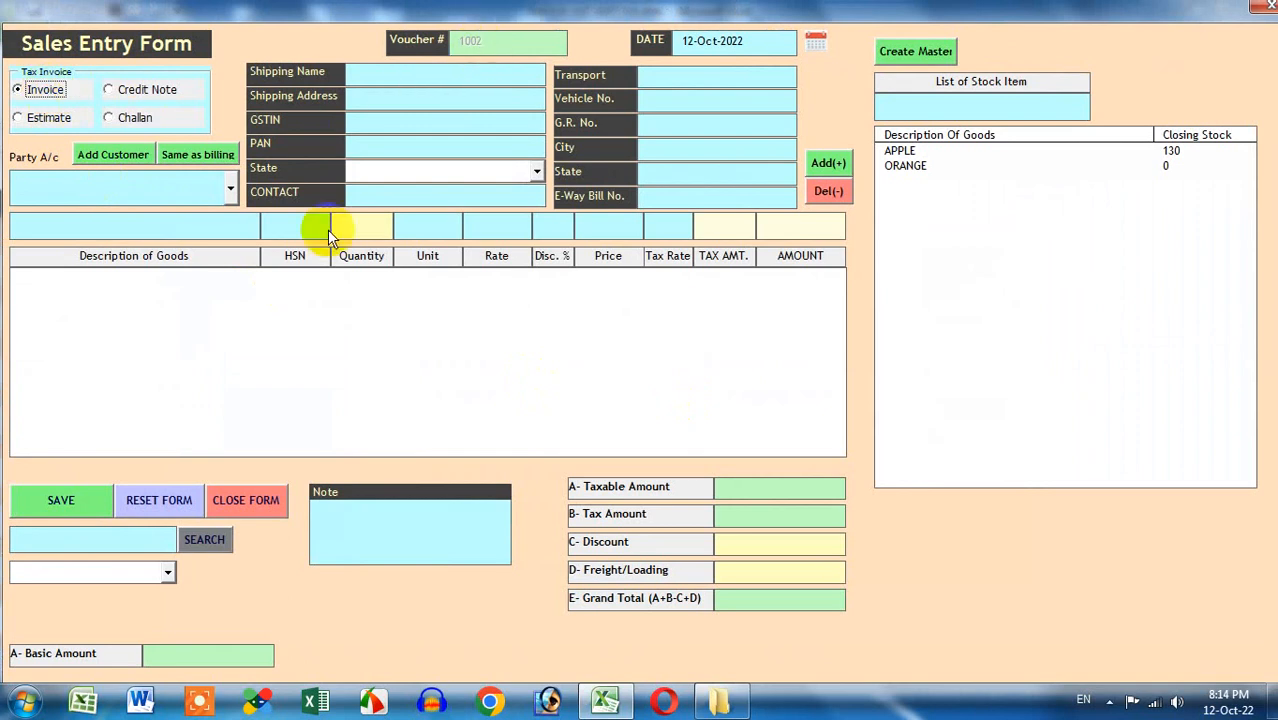
click(126, 548)
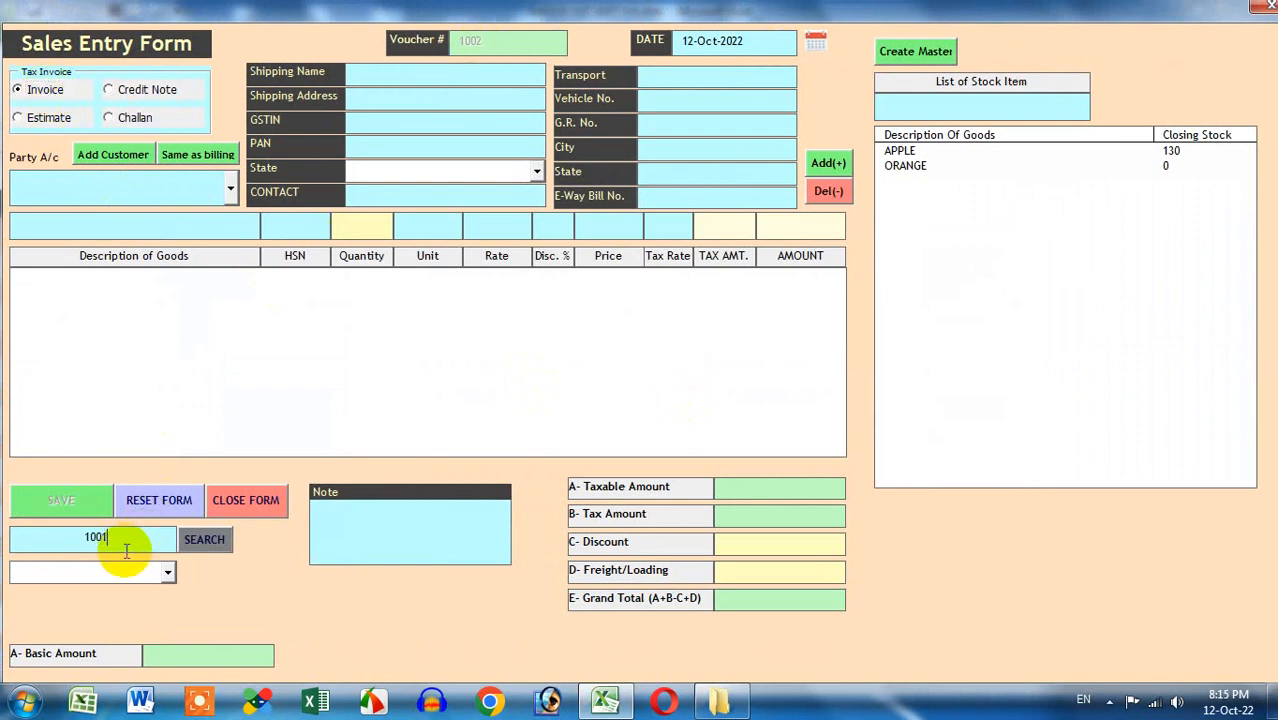
Toggle the voucher type to Credit Note and back to Invoice, then load voucher 1001
click(125, 89)
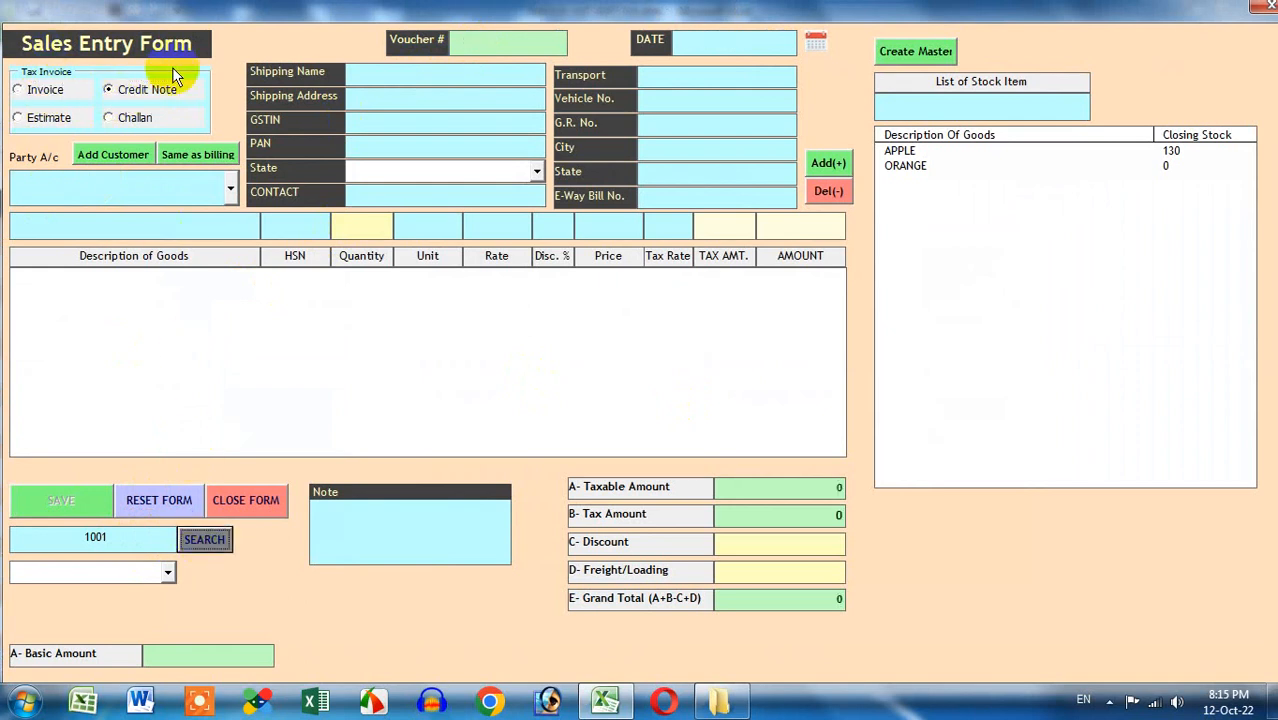
click(52, 91)
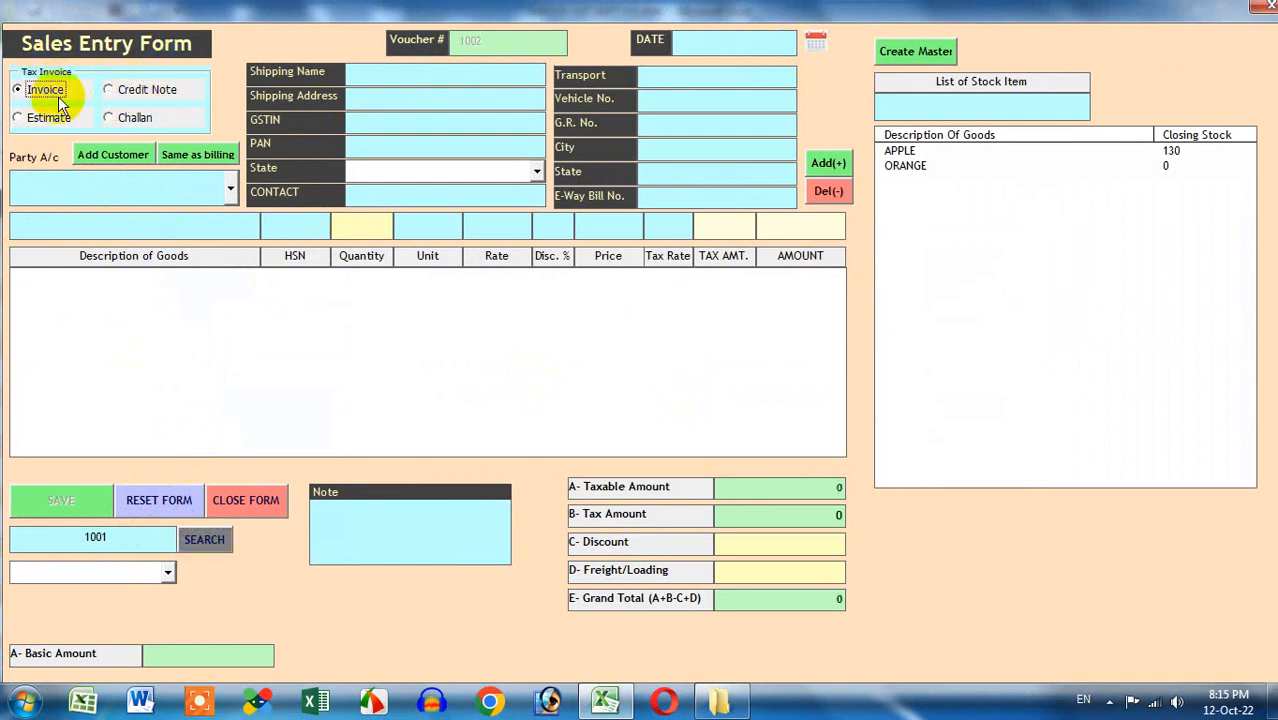
click(203, 541)
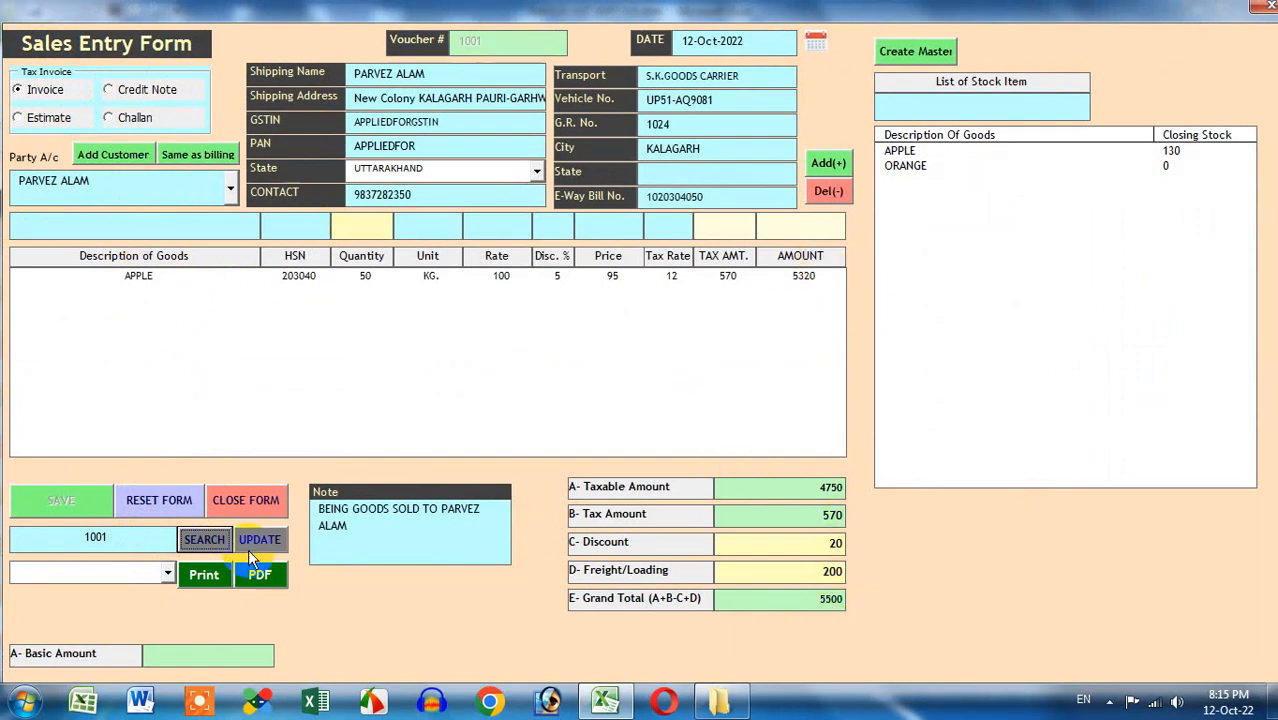
Export voucher 1001 to 1001.PDF and open it in Acrobat Reader
click(260, 576)
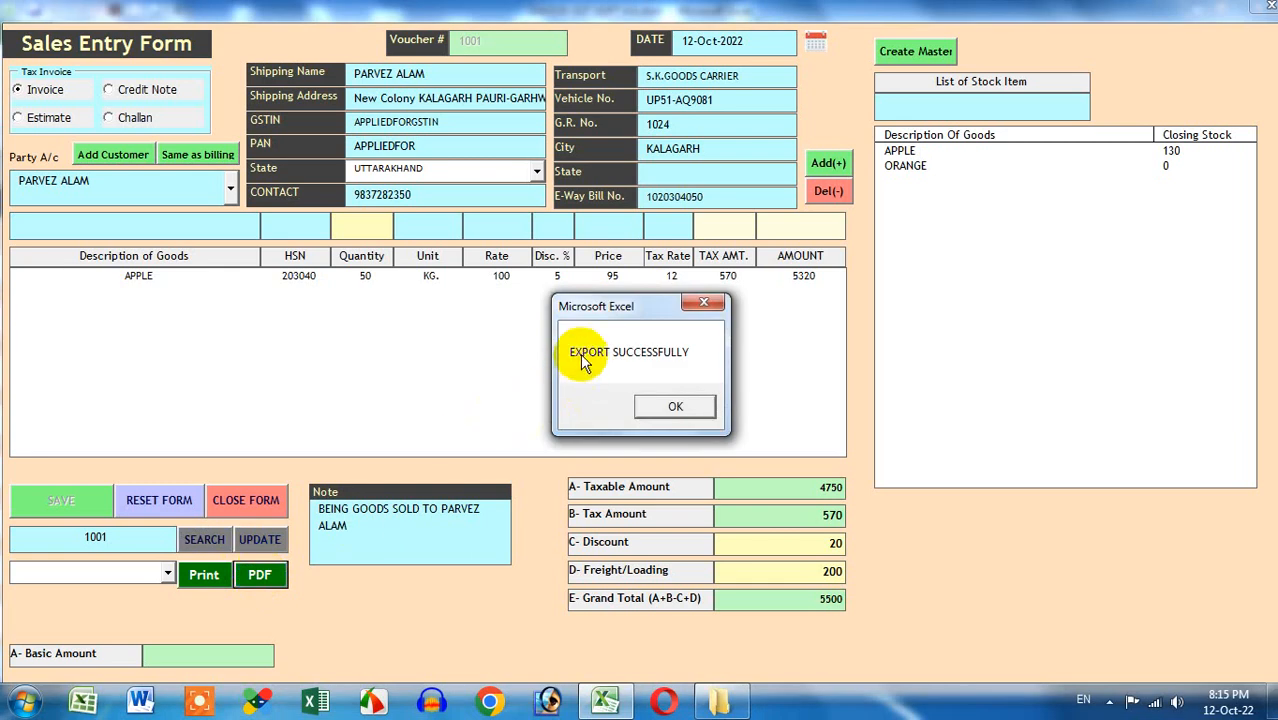
click(655, 404)
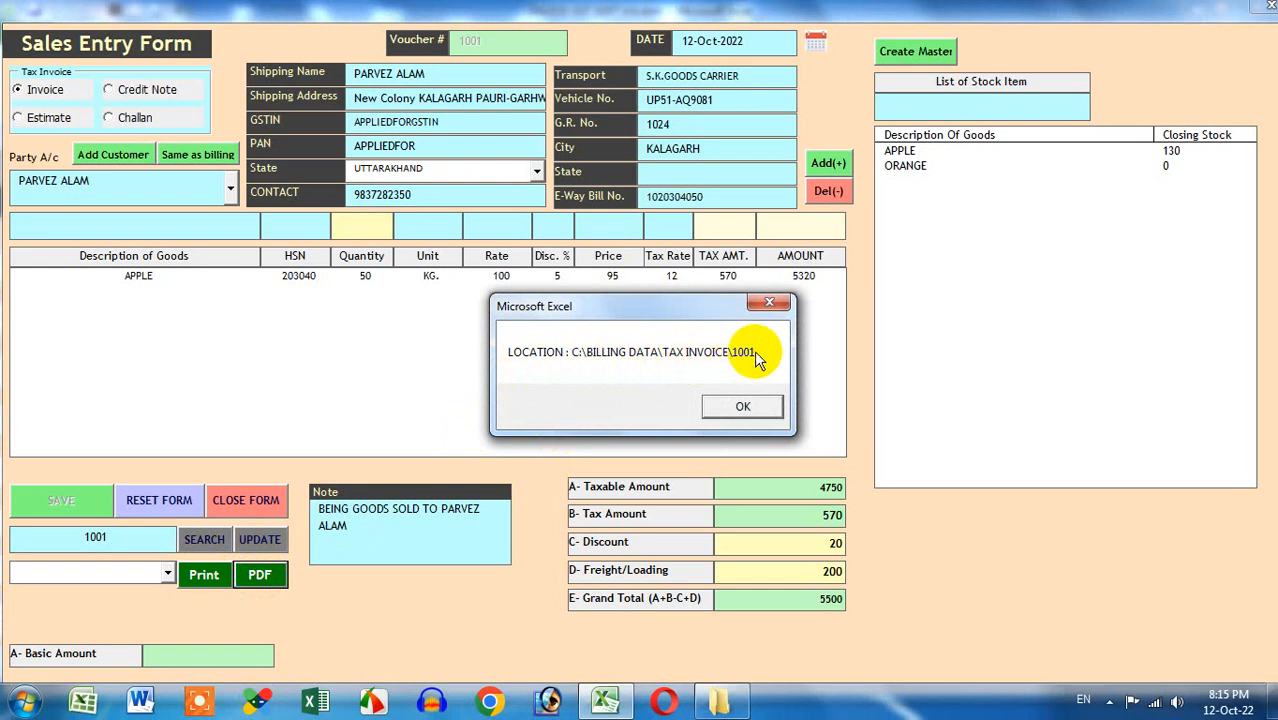
click(755, 405)
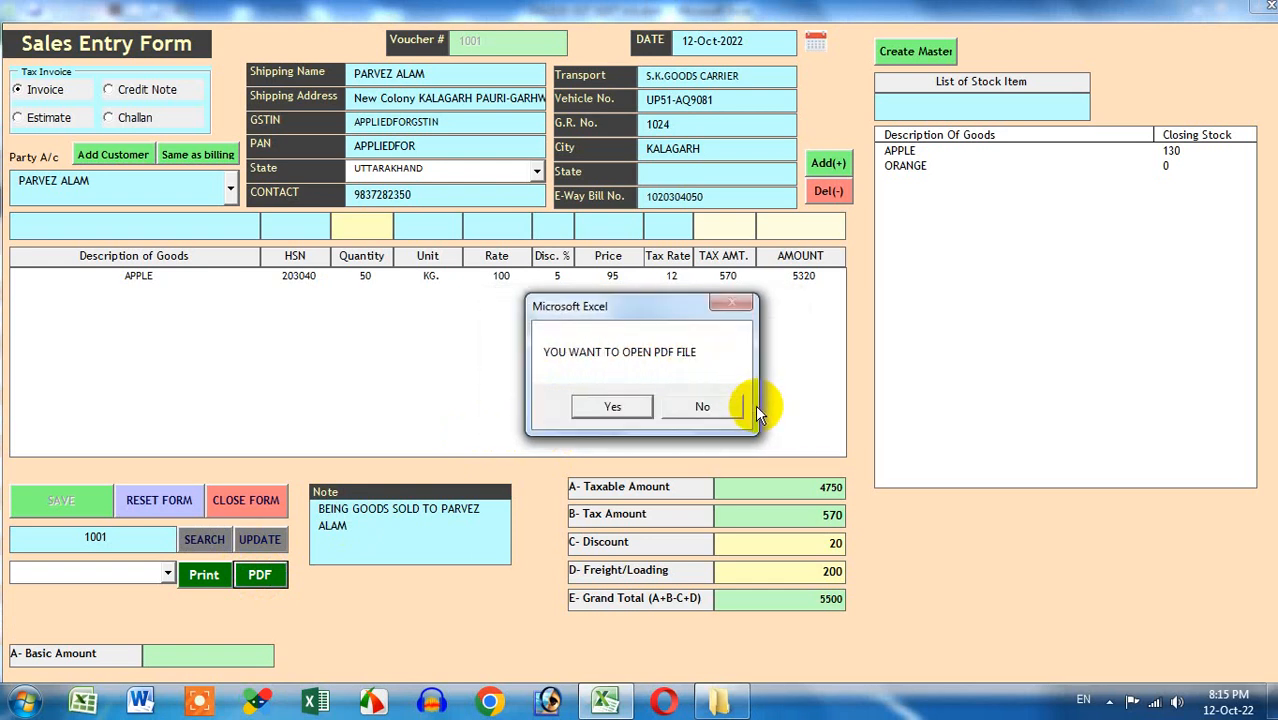
click(1109, 700)
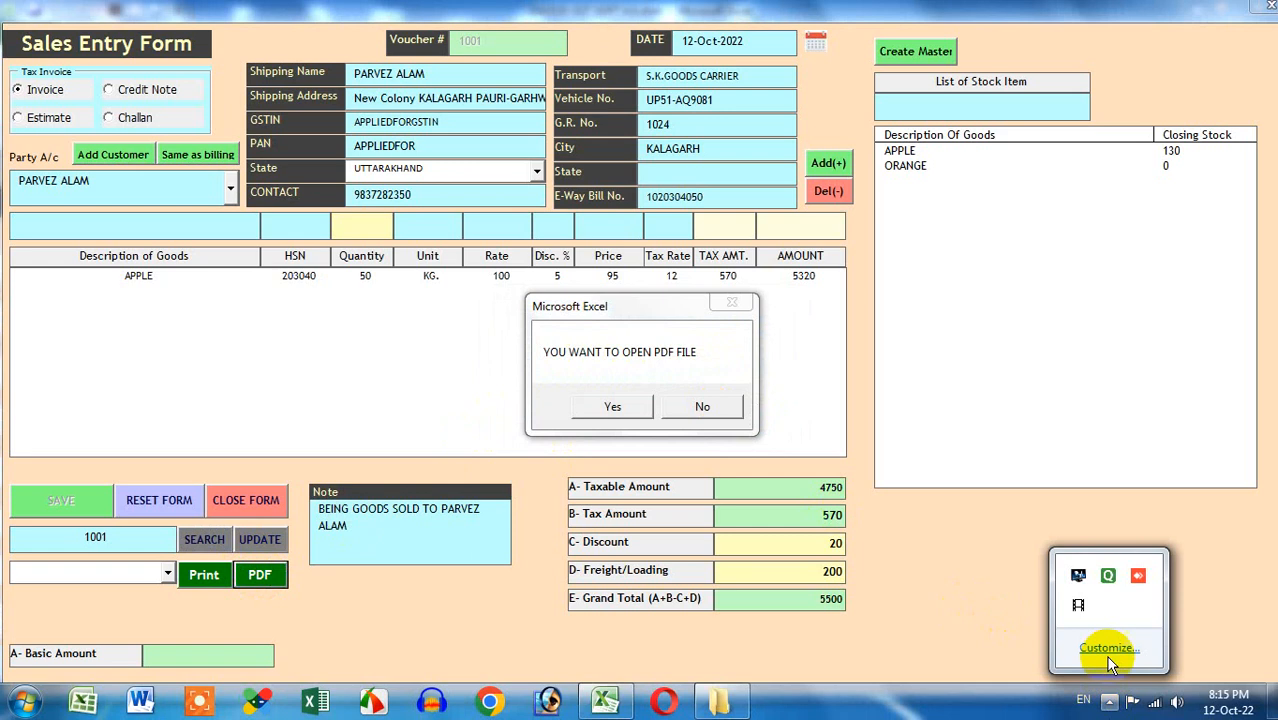
click(1079, 603)
click(588, 359)
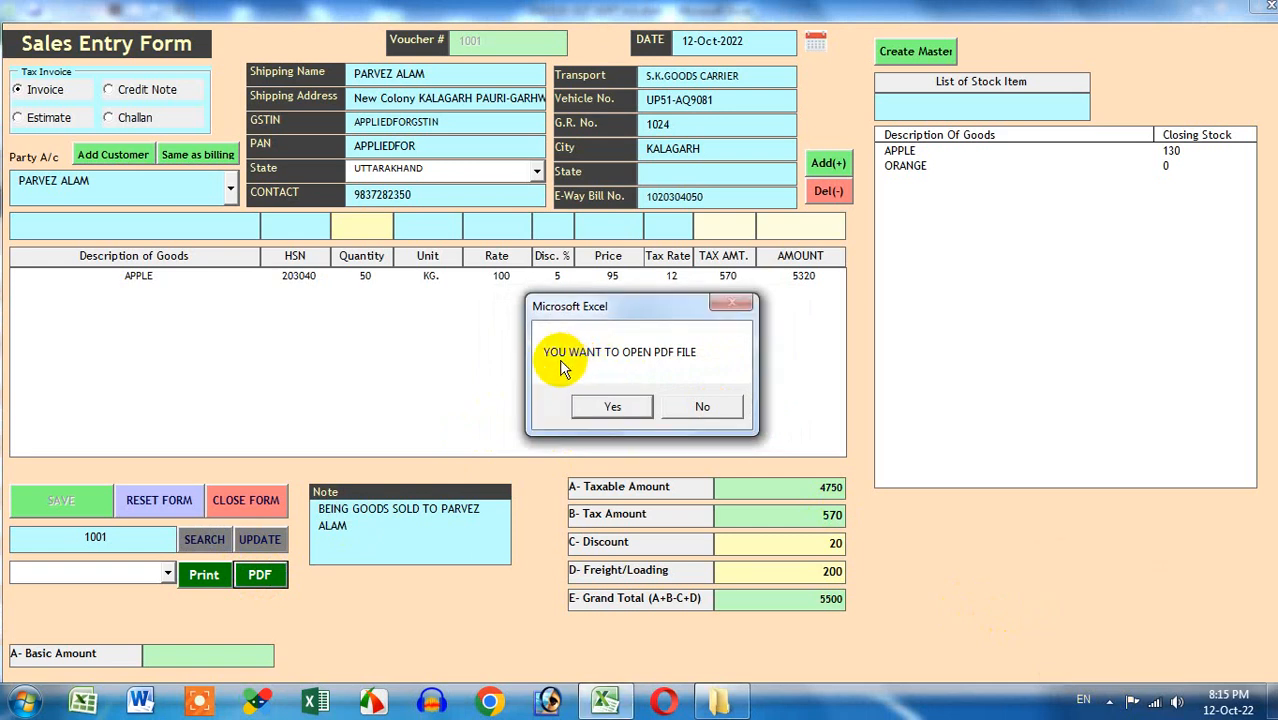
click(614, 410)
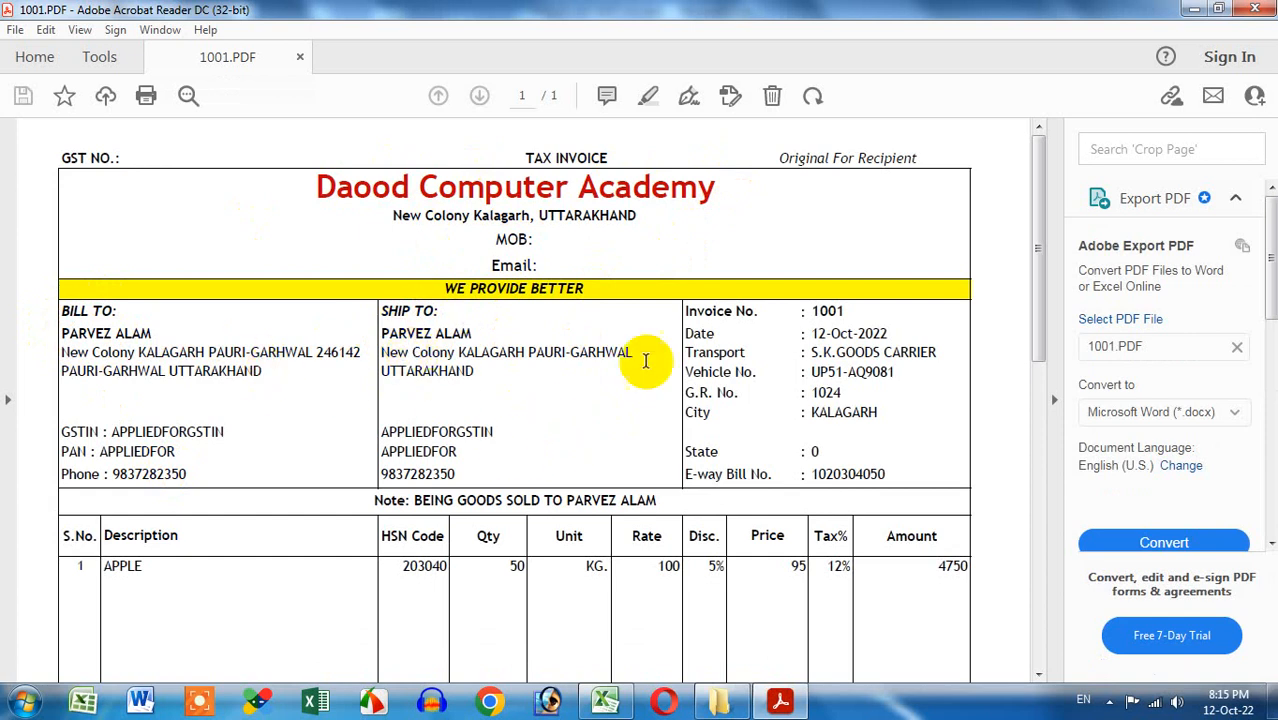
Review the invoice tax summary: CGST 285, SGST 285, total tax 570
scroll(800, 340, down, 1)
scroll(815, 335, down, 4)
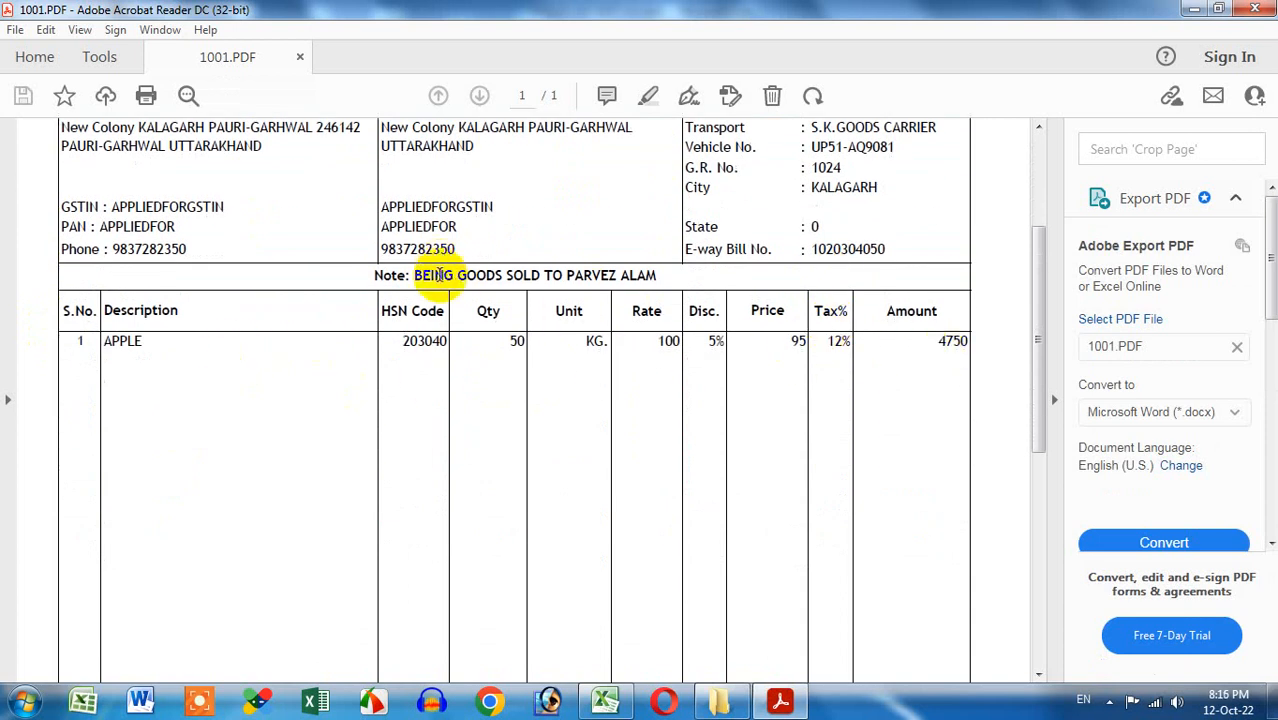
scroll(500, 370, down, 8)
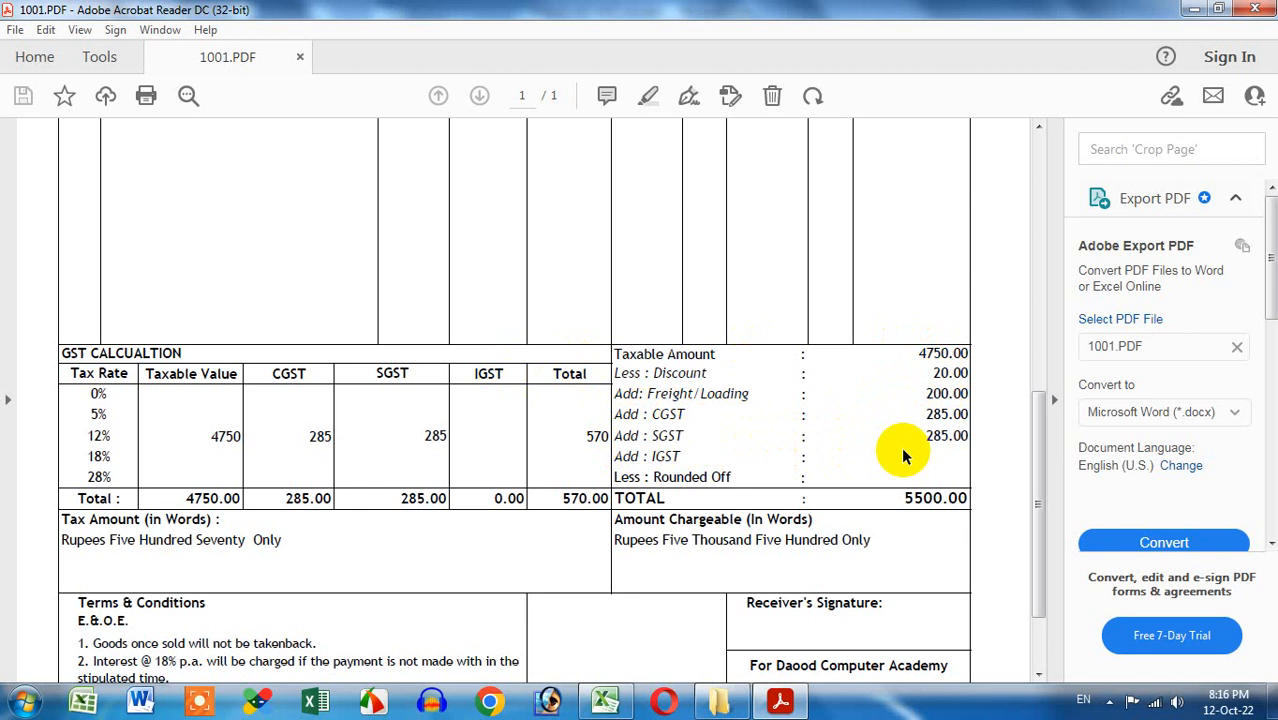
double_click(594, 438)
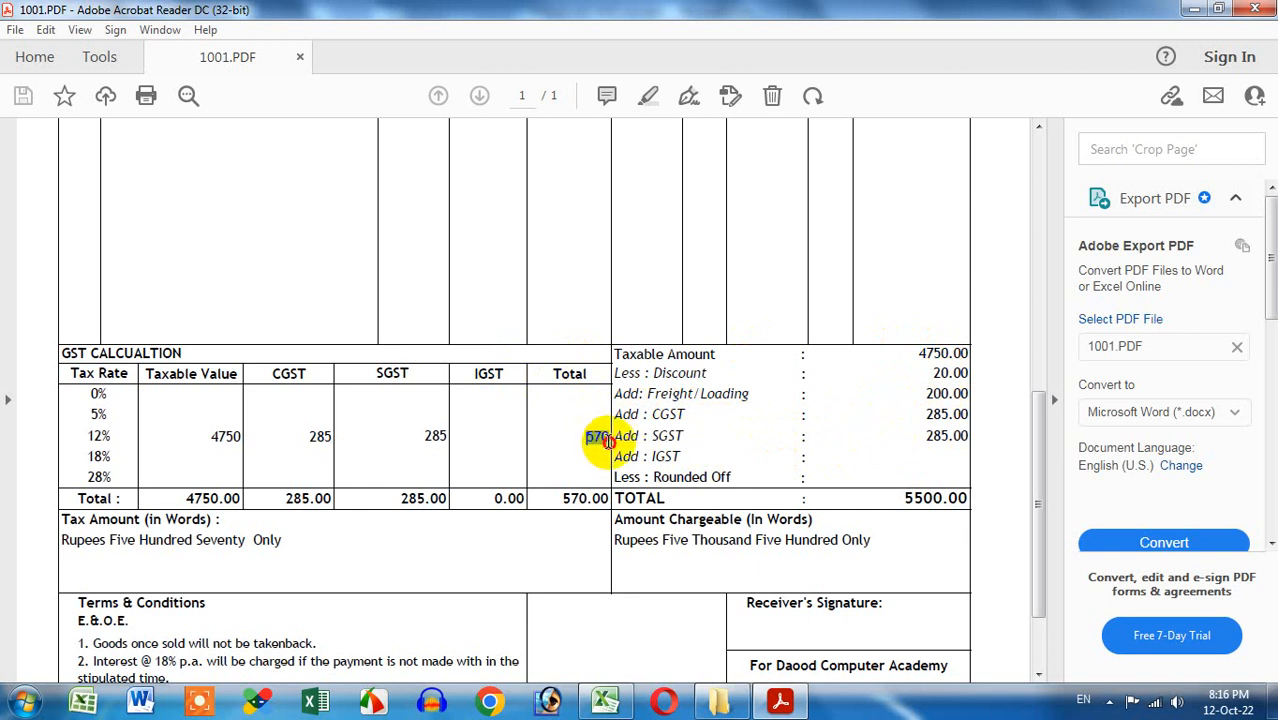
double_click(310, 436)
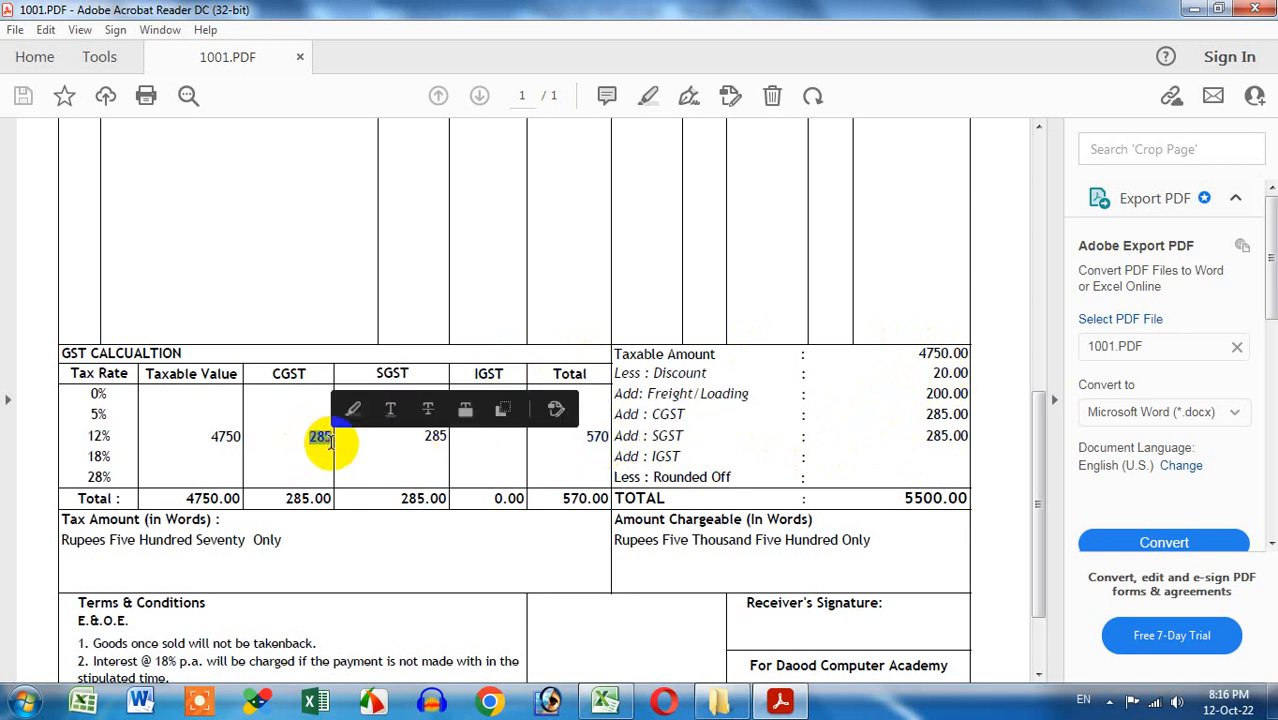
double_click(434, 437)
click(445, 437)
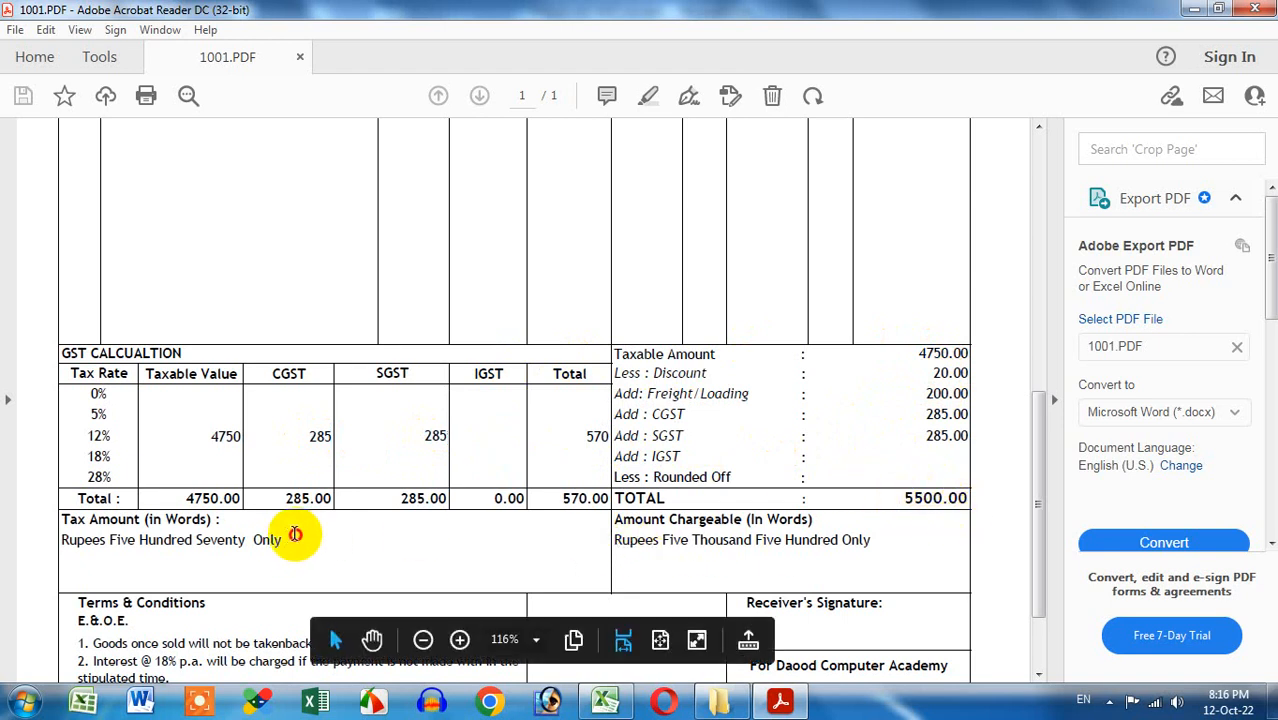
Select the amount-in-words line, then close 1001.PDF in Acrobat Reader
drag(290, 540, 60, 541)
scroll(367, 517, down, 2)
scroll(367, 517, down, 1)
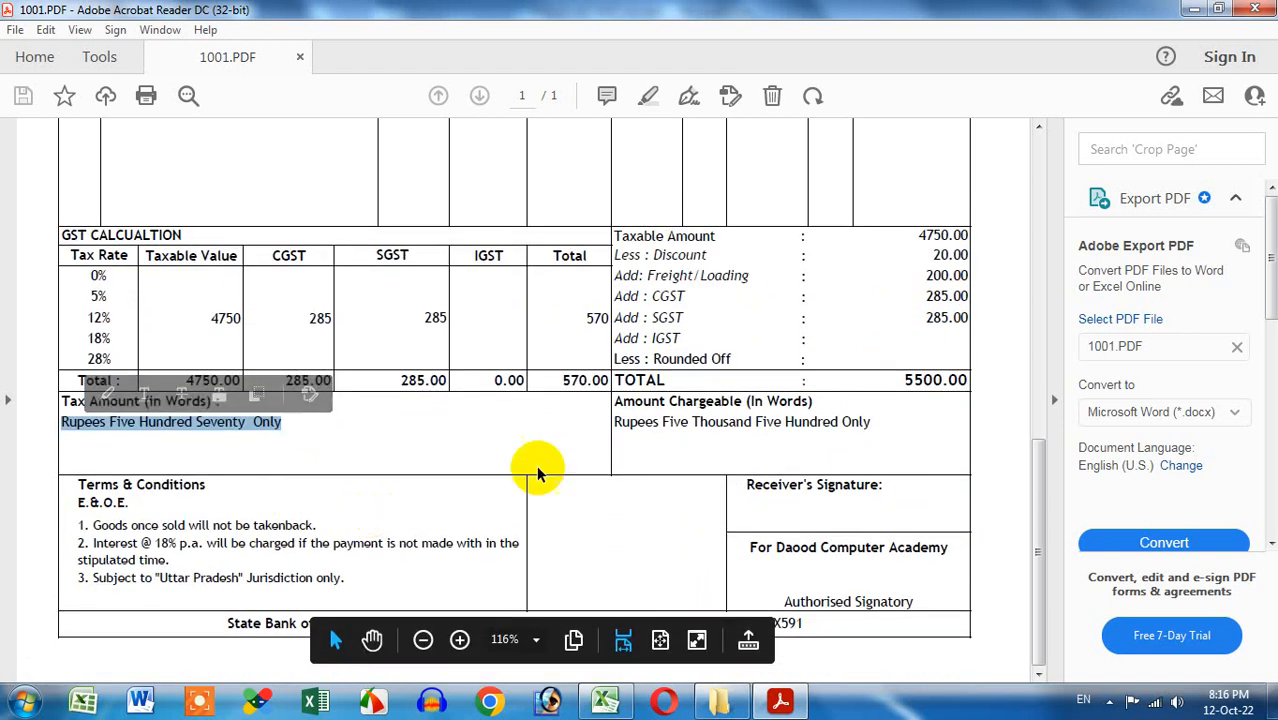
click(640, 445)
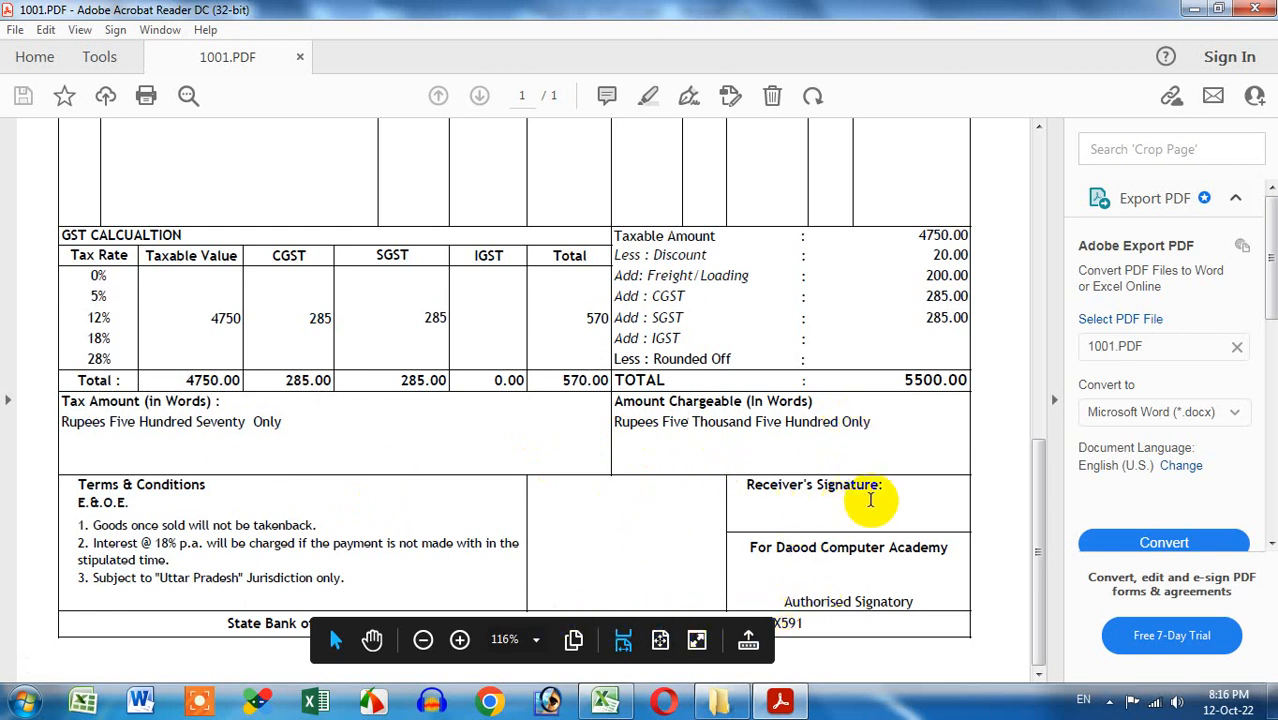
mouse_move(1040, 500)
mouse_down()
mouse_move(1041, 428)
mouse_move(1041, 505)
mouse_up()
click(1255, 9)
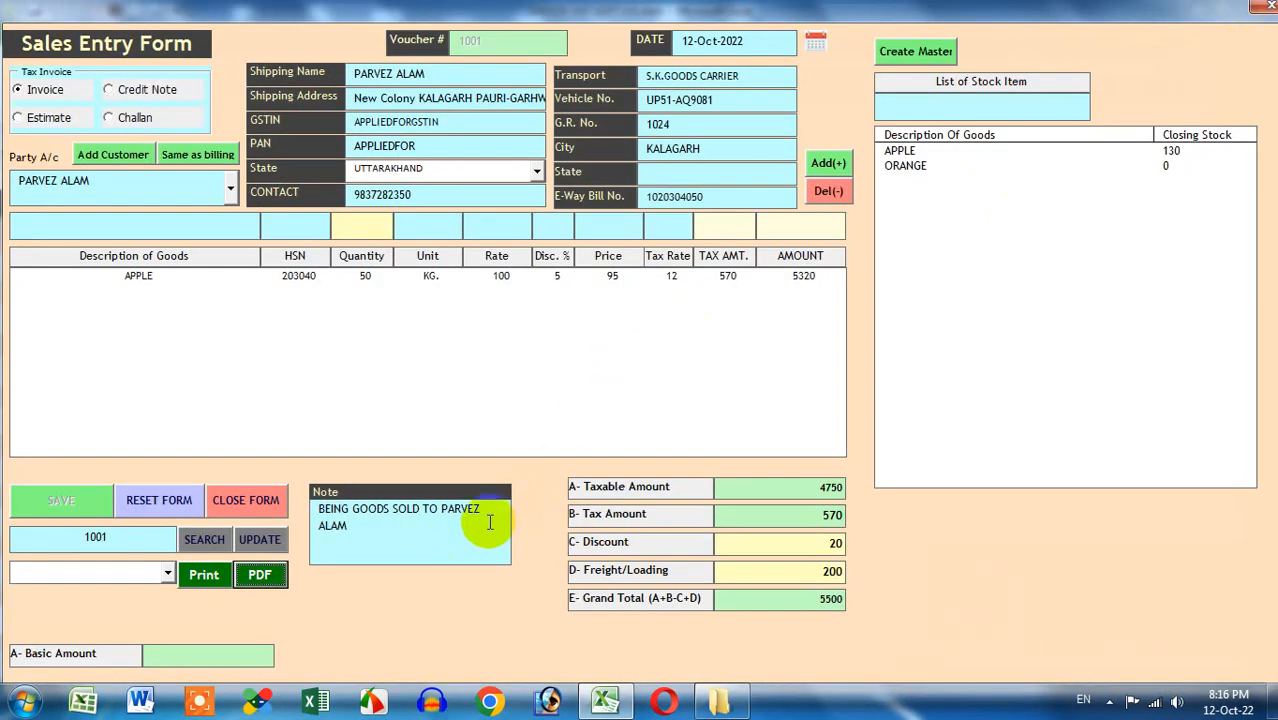
Add a 10 KG ORANGE line to voucher 1001 and update it to a 6130 total
double_click(905, 166)
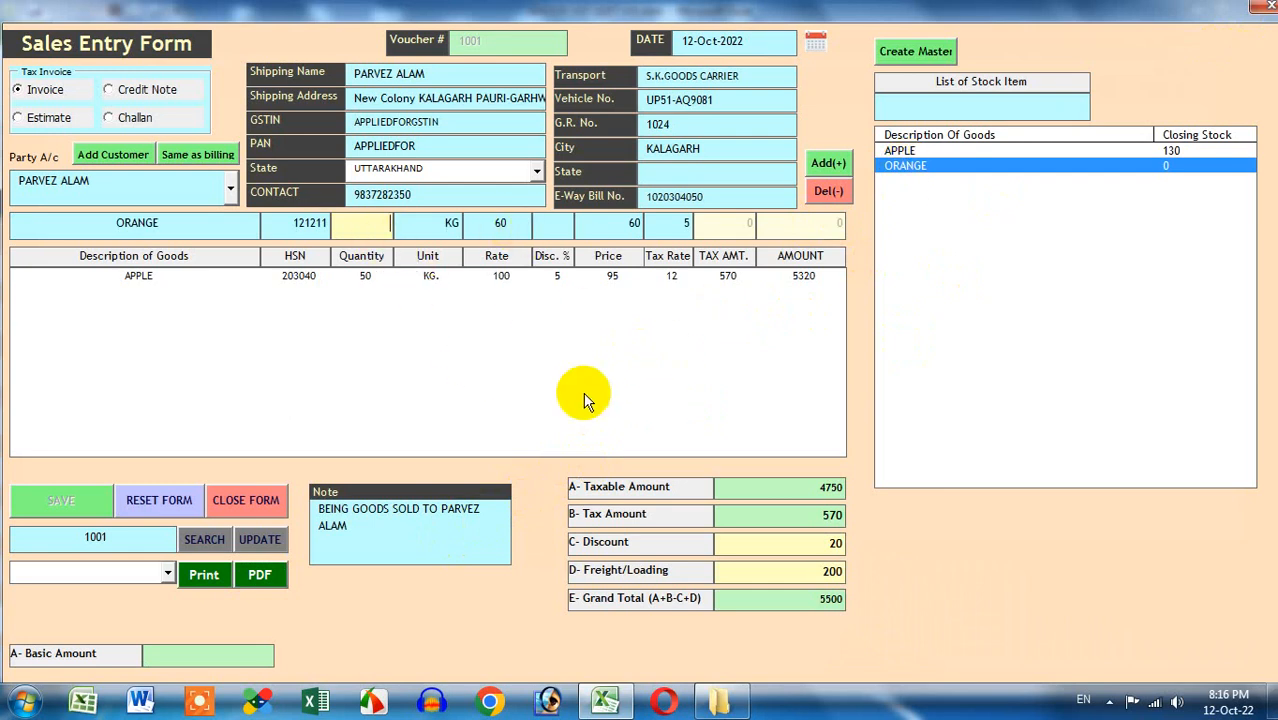
click(830, 164)
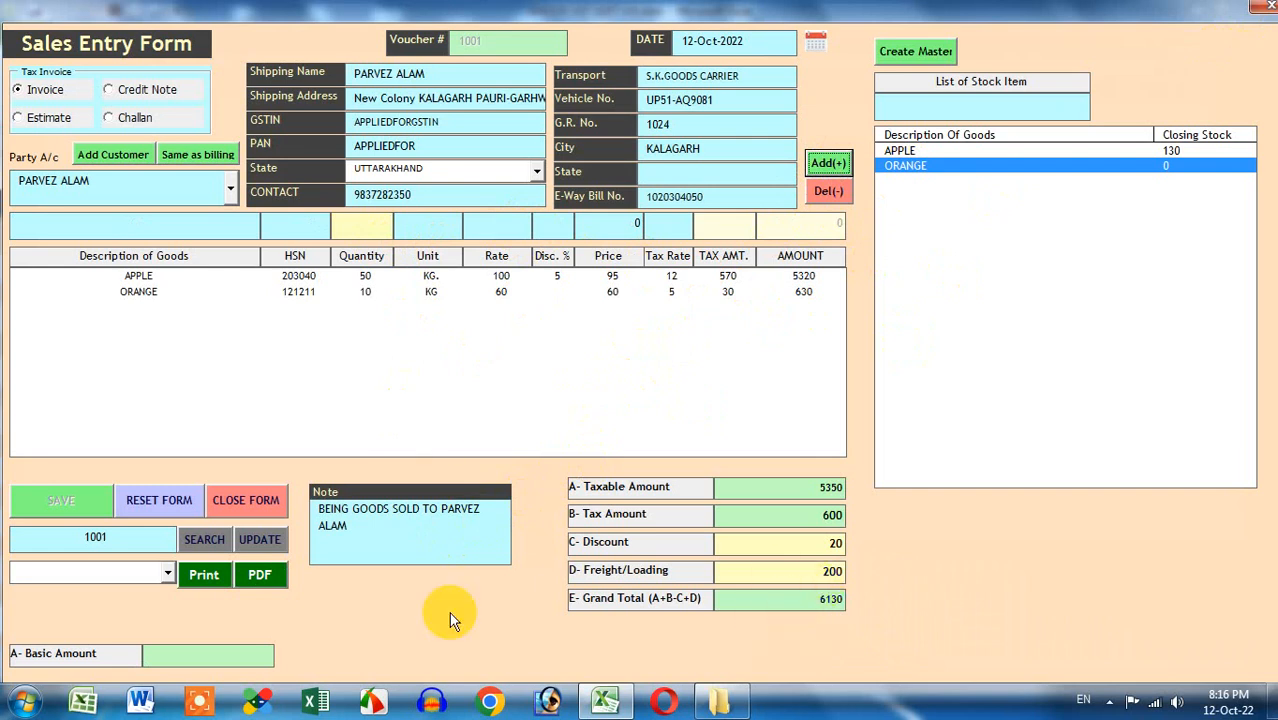
click(256, 540)
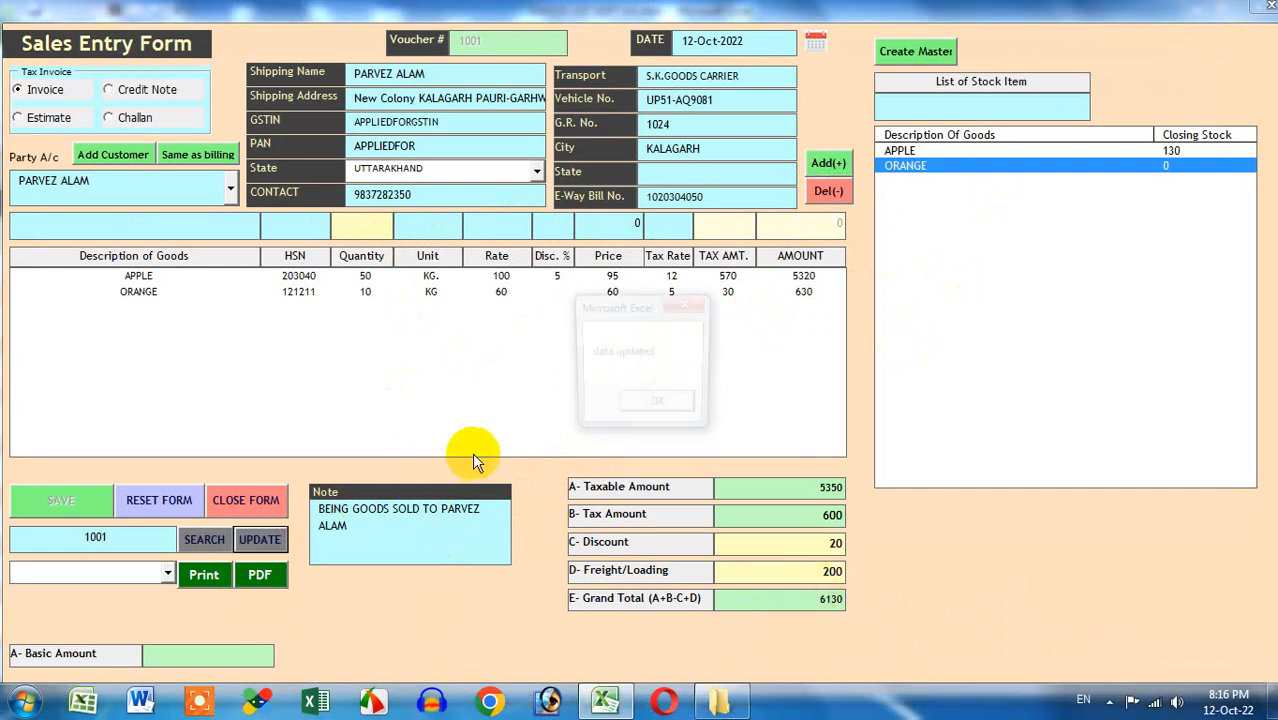
click(640, 402)
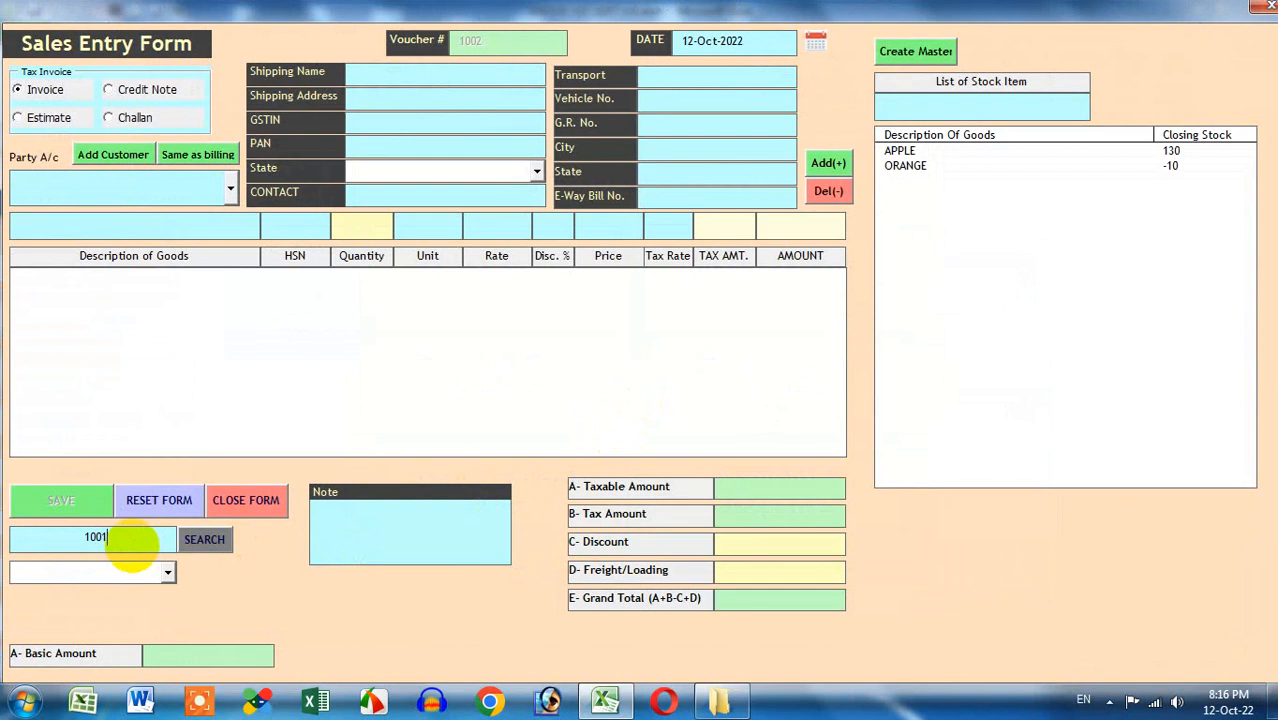
Re-export voucher 1001 to PDF without opening it, and close the Sales Entry Form
click(212, 542)
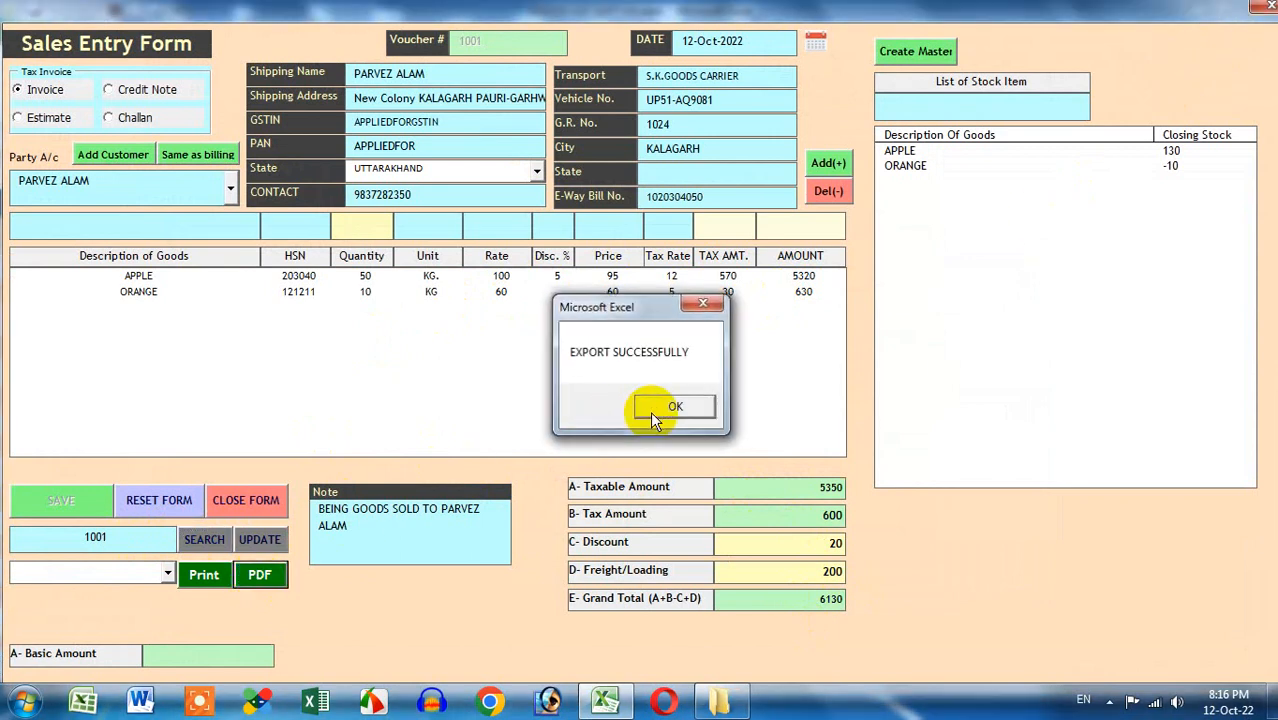
click(650, 411)
click(742, 405)
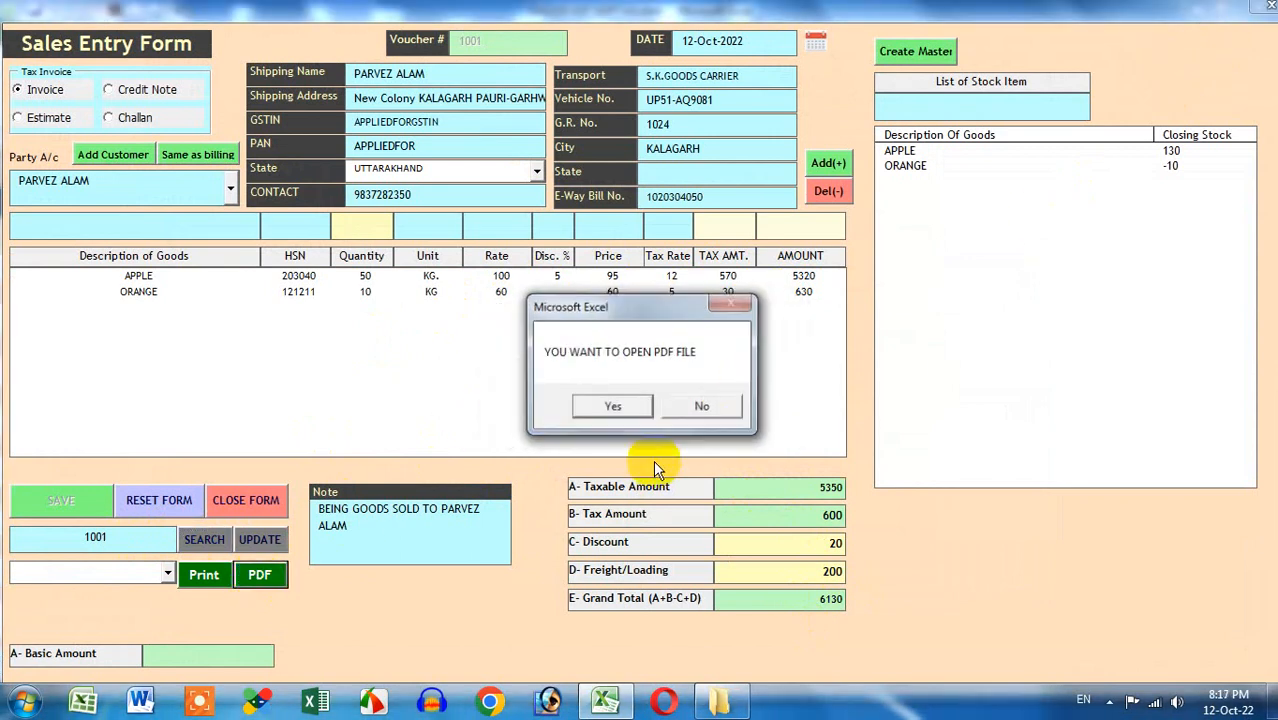
click(704, 407)
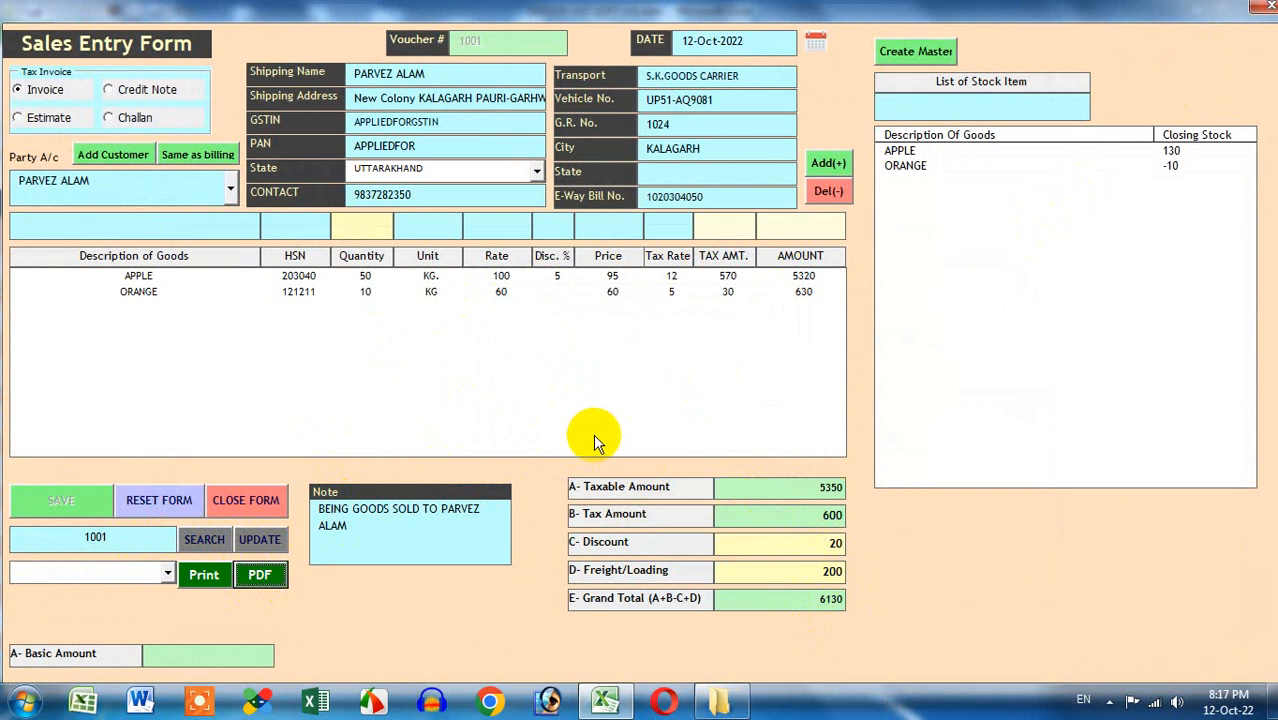
click(1258, 10)
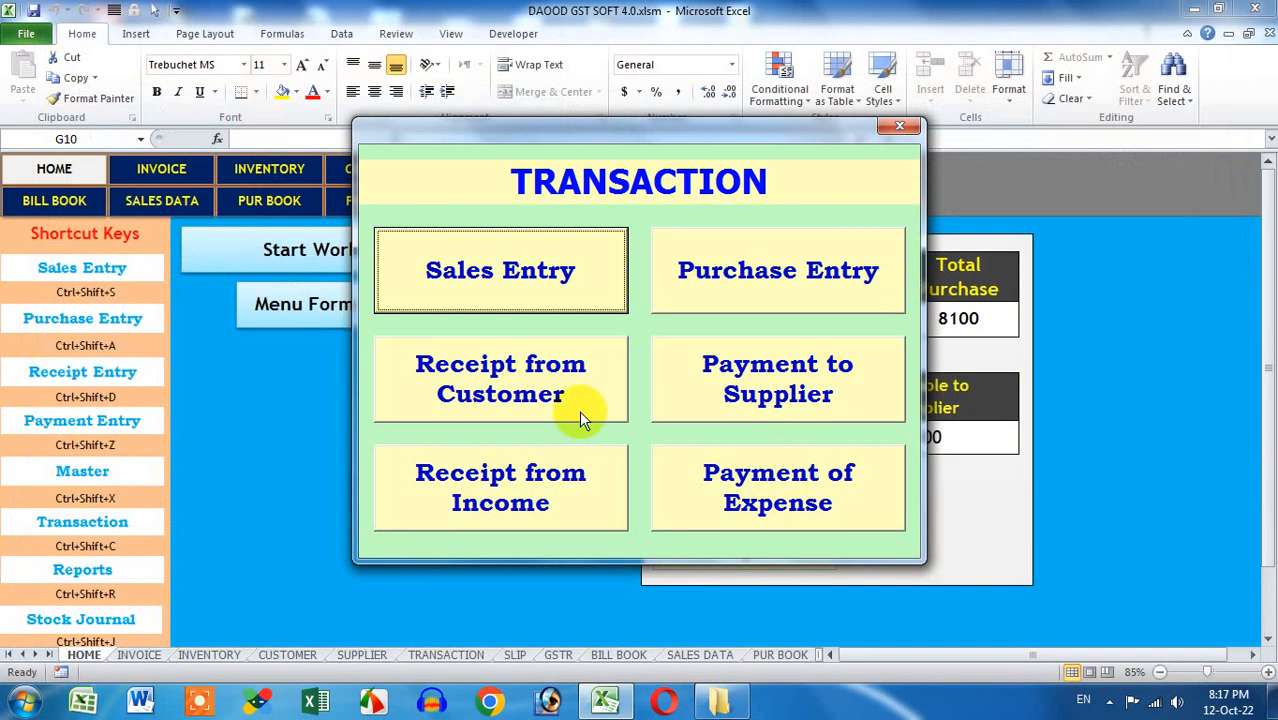
Start a customer receipt for the outstanding customer, paid by Phonepe for 5000
click(548, 372)
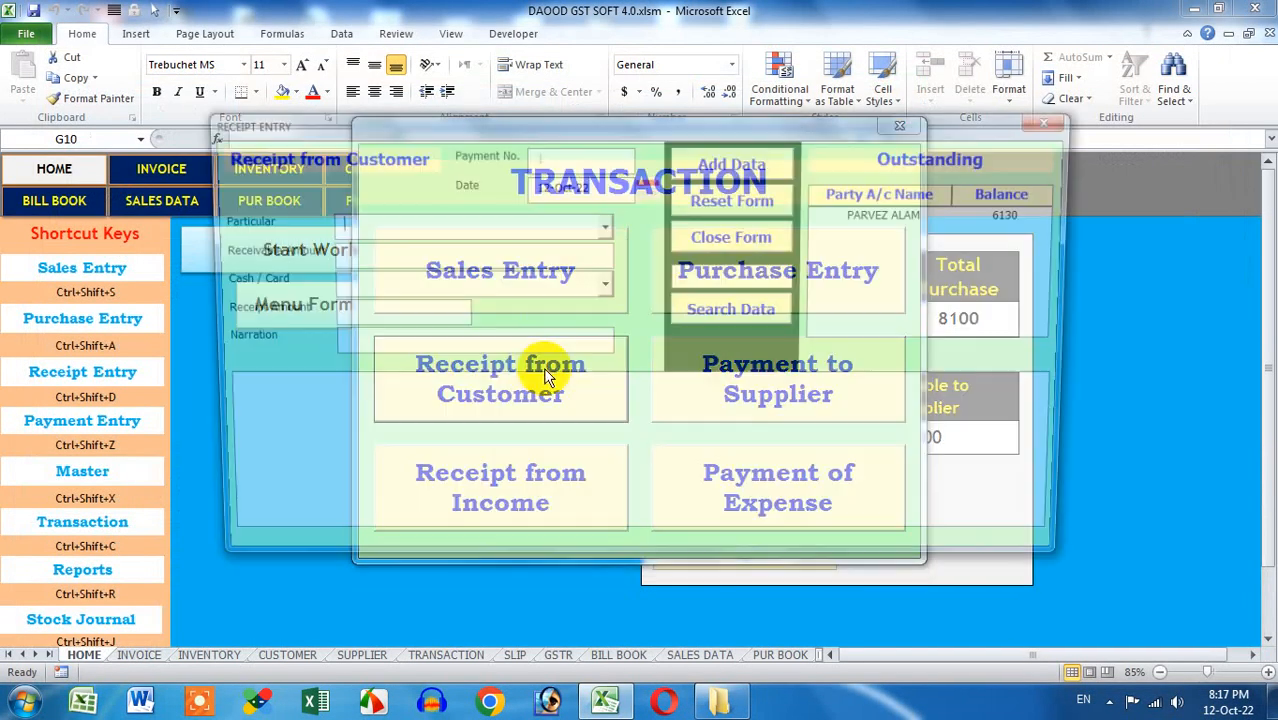
double_click(880, 216)
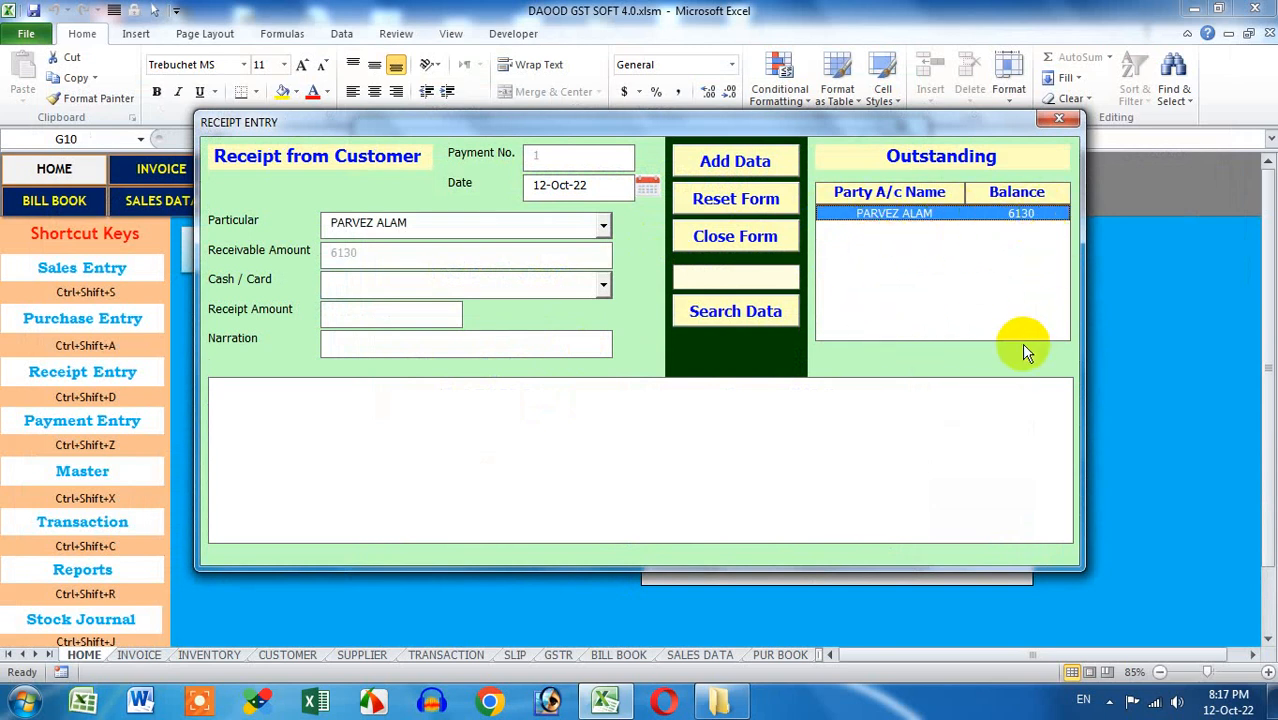
click(598, 285)
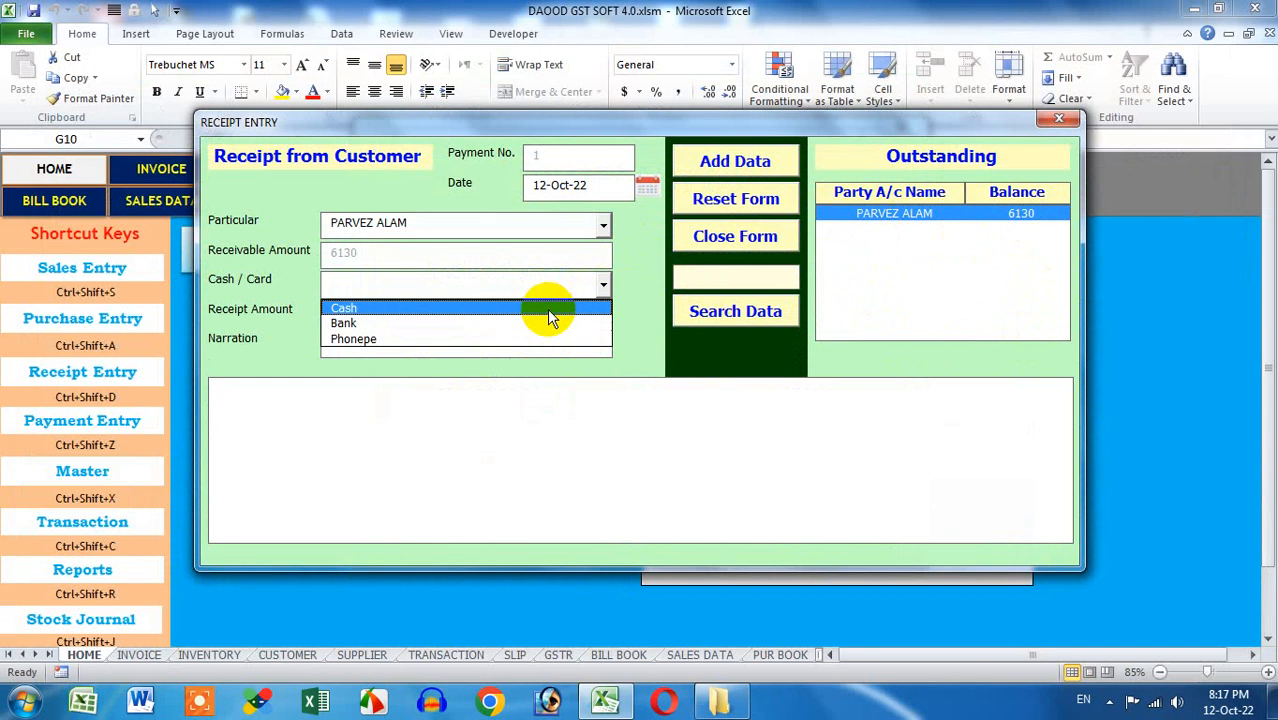
click(549, 318)
click(423, 314)
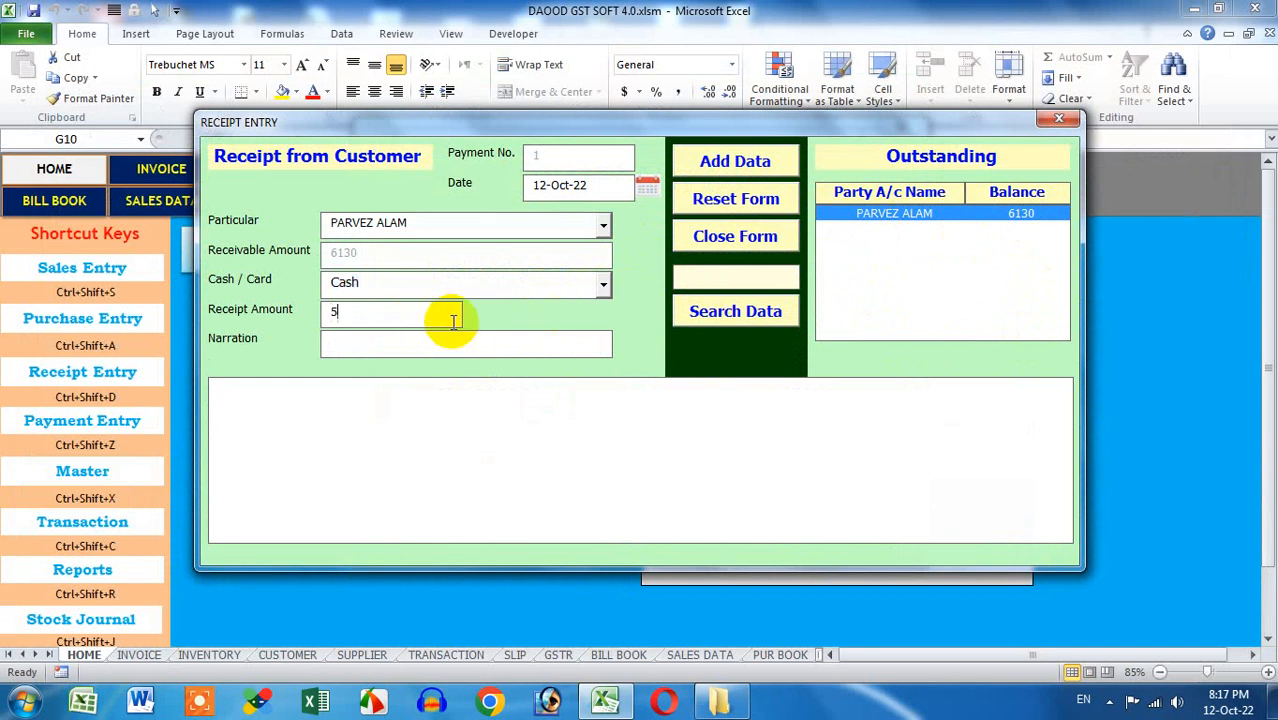
click(510, 286)
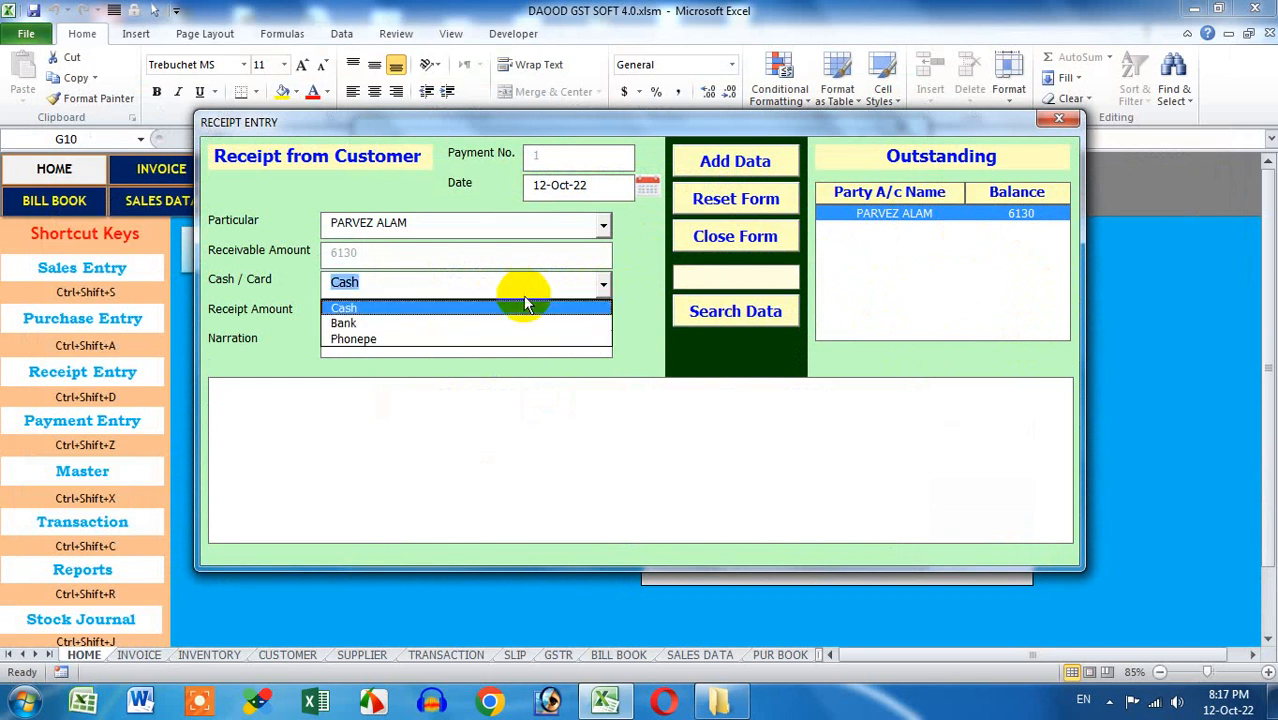
click(503, 339)
click(408, 318)
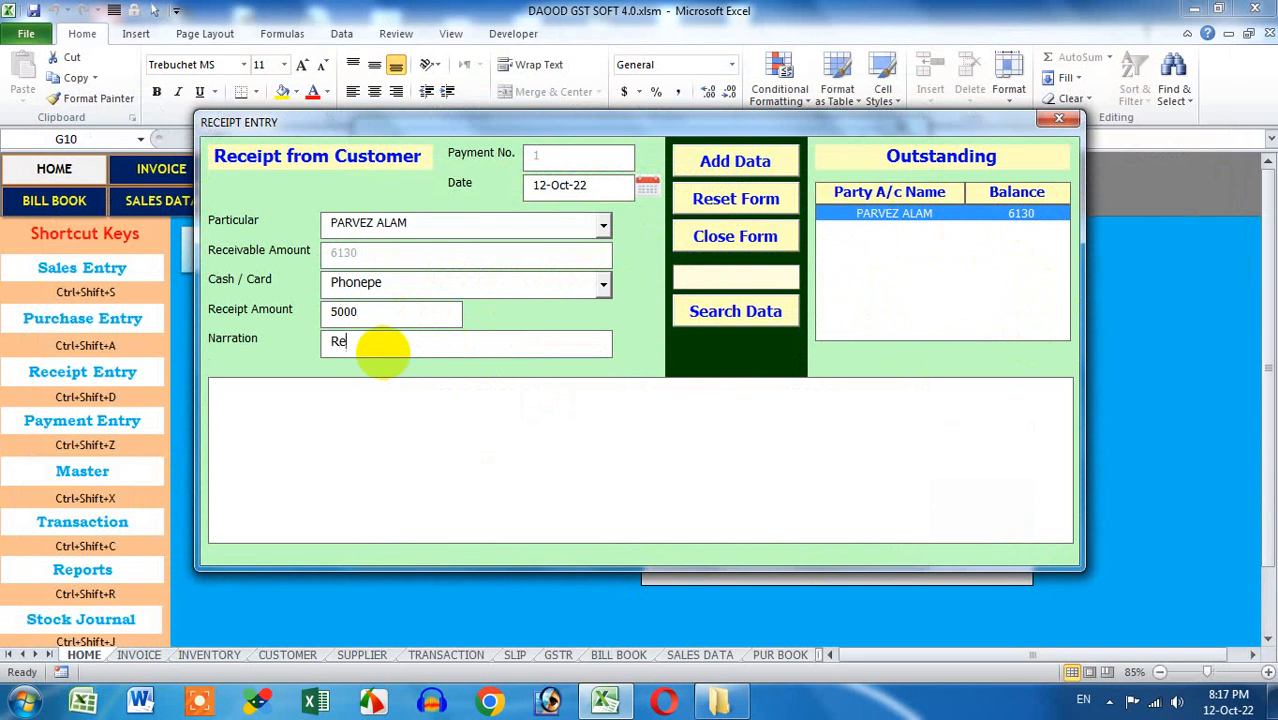
Add narration 'Ref#12', save receipt no. 1, and close the receipt form
click(385, 348)
text(Ref#123165498)
click(700, 160)
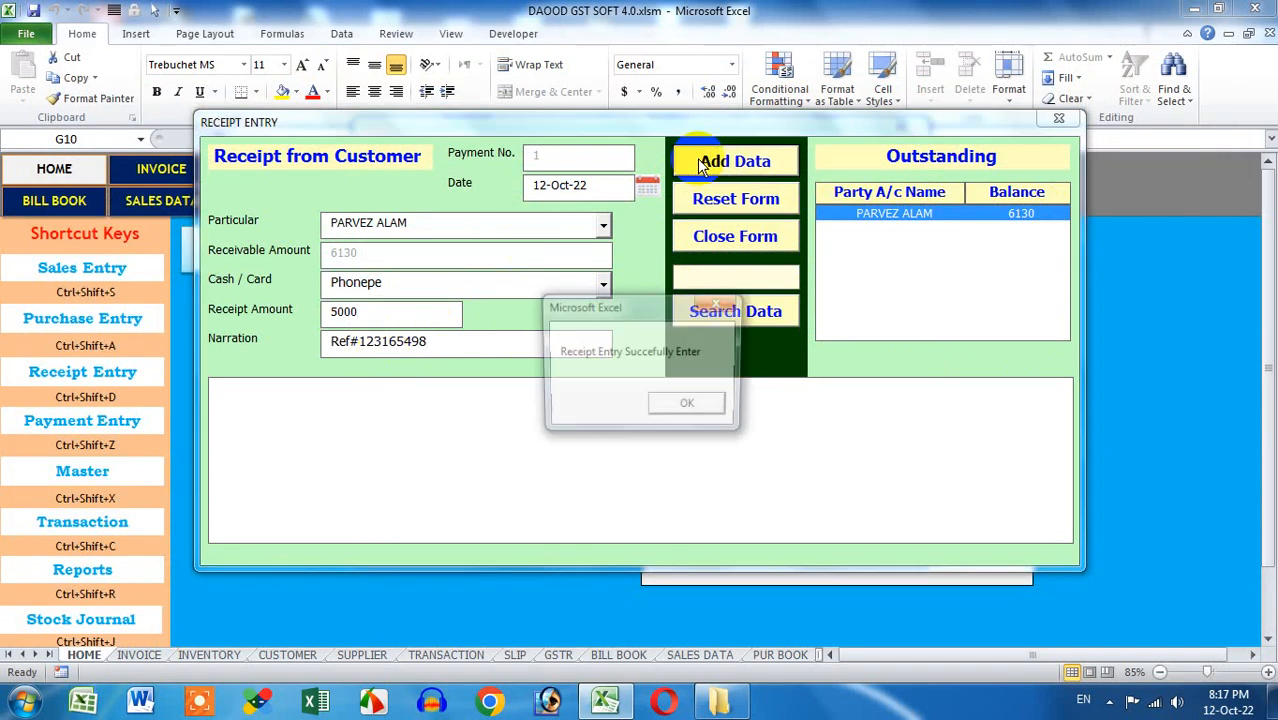
click(690, 408)
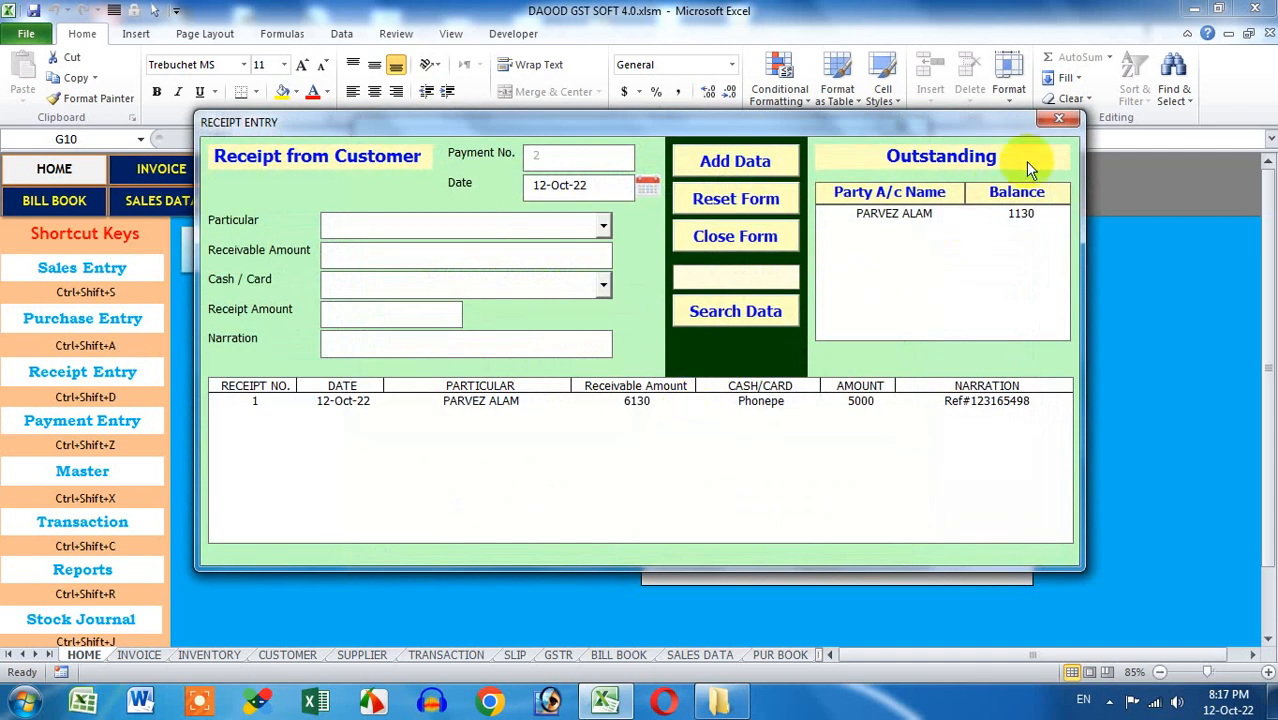
click(1060, 122)
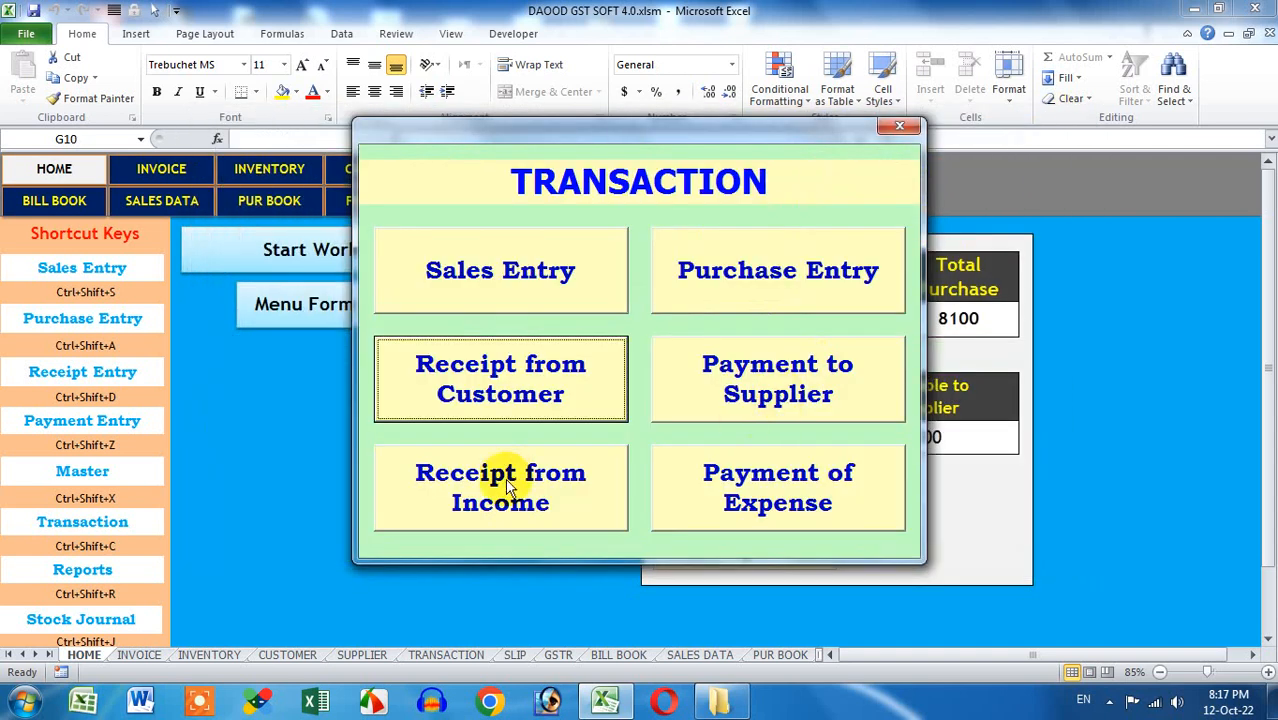
click(548, 489)
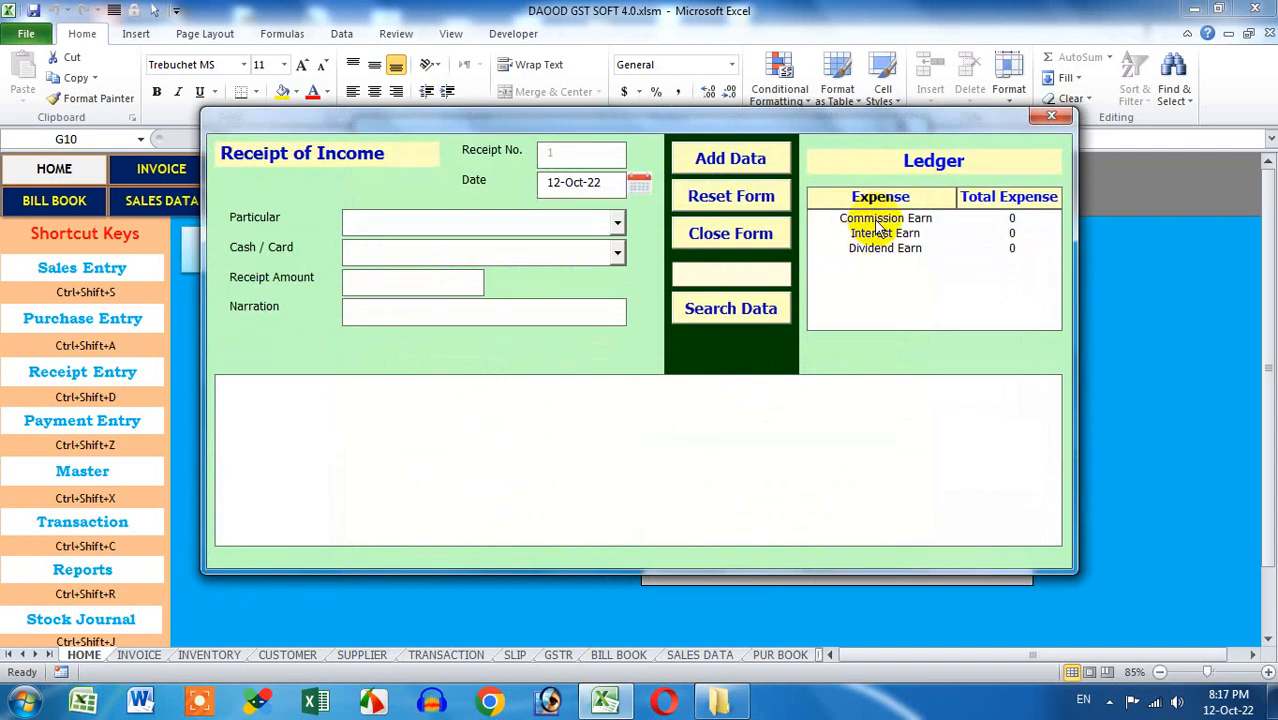
click(870, 240)
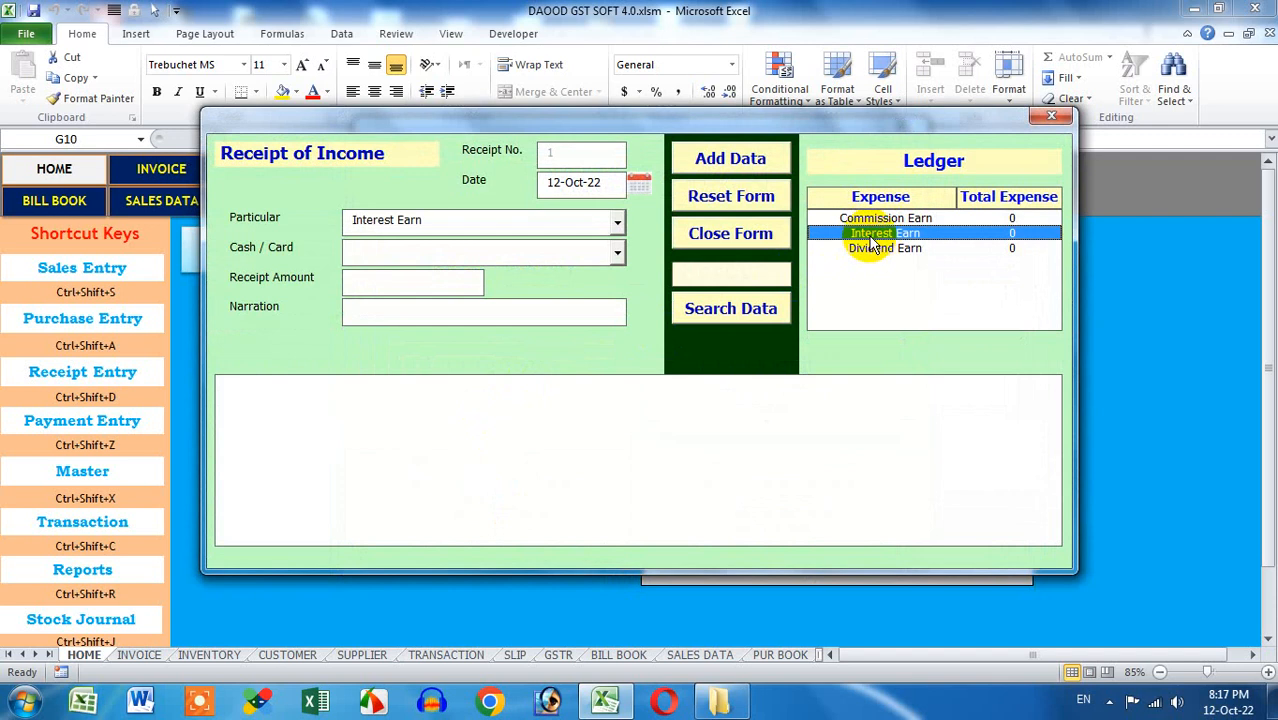
click(868, 248)
click(864, 220)
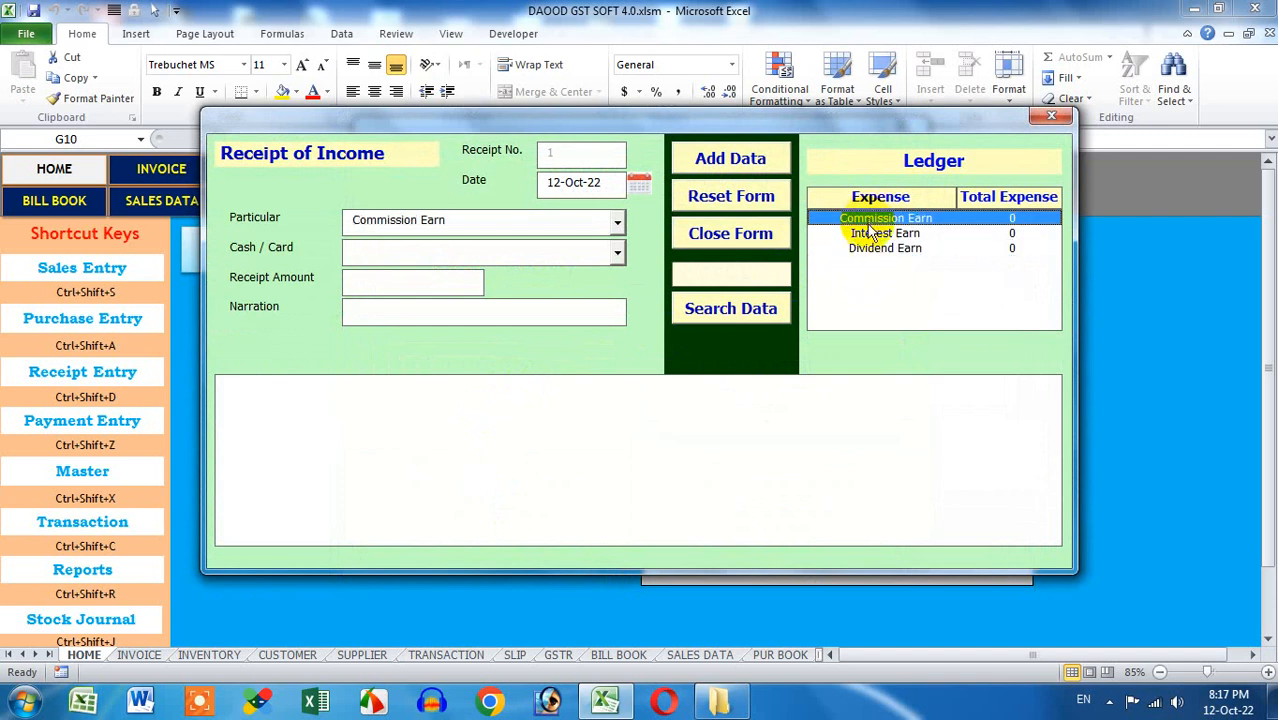
click(866, 234)
click(870, 252)
click(1056, 118)
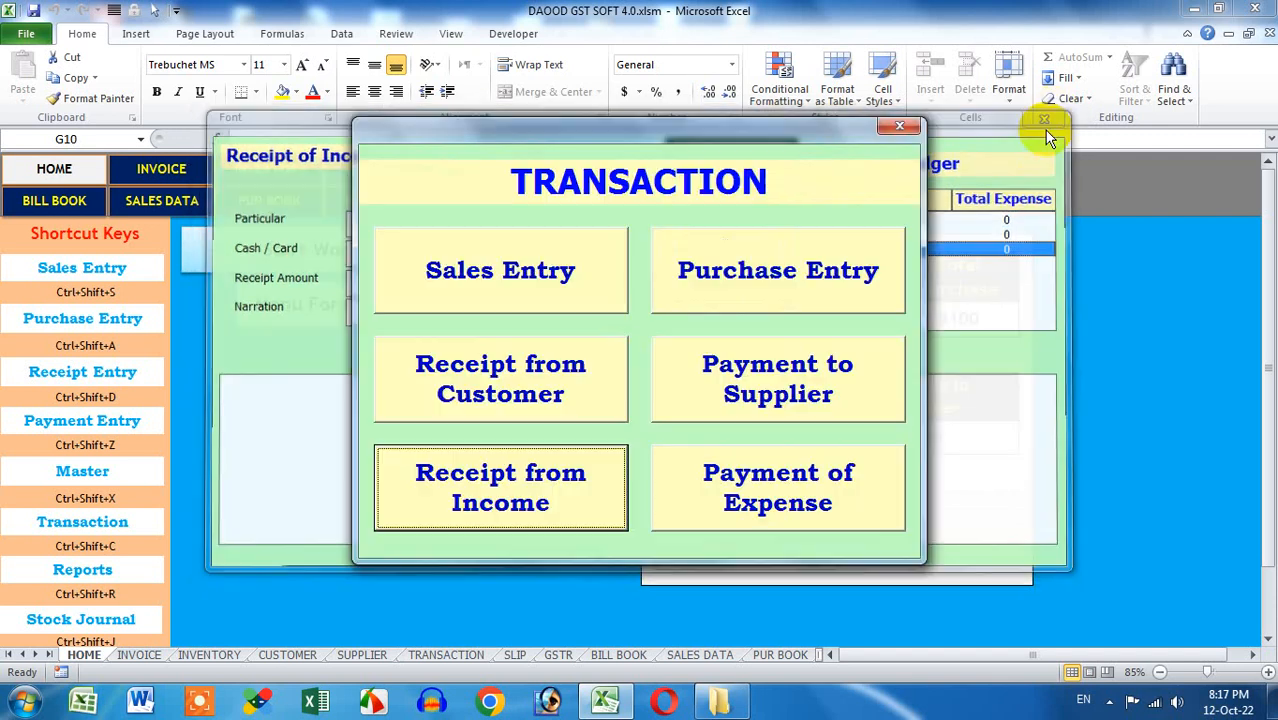
click(899, 127)
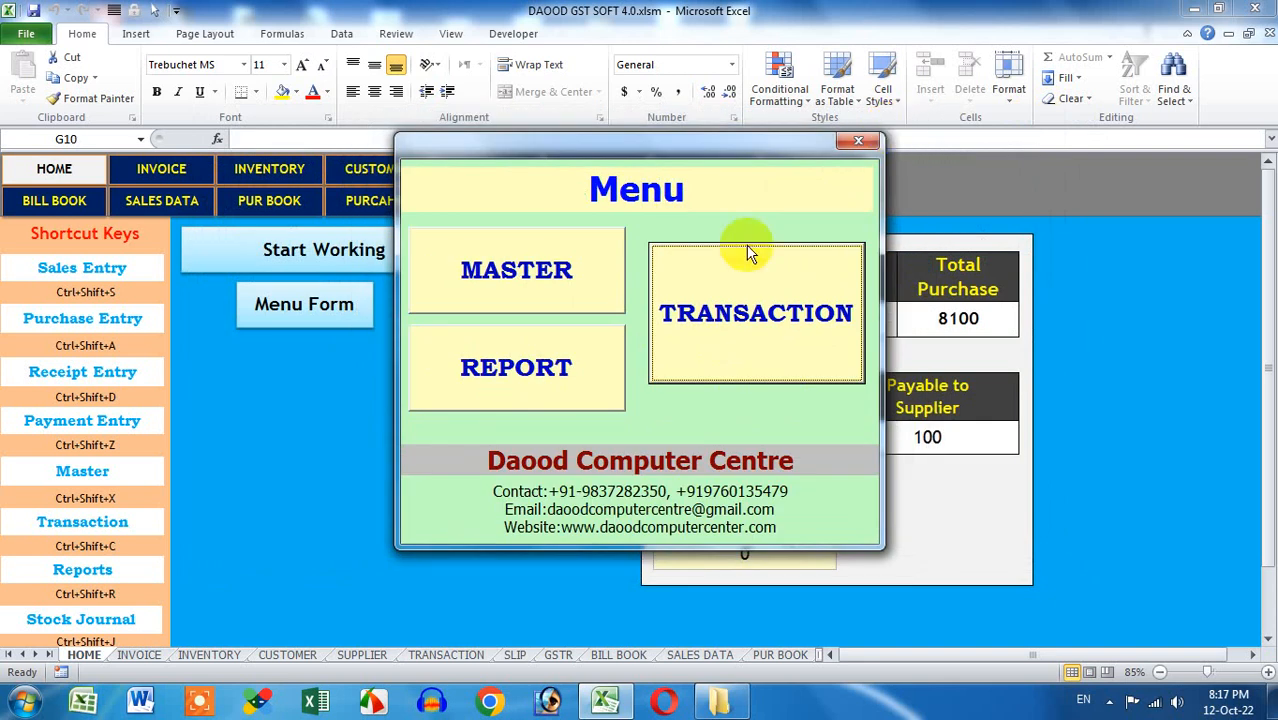
click(553, 278)
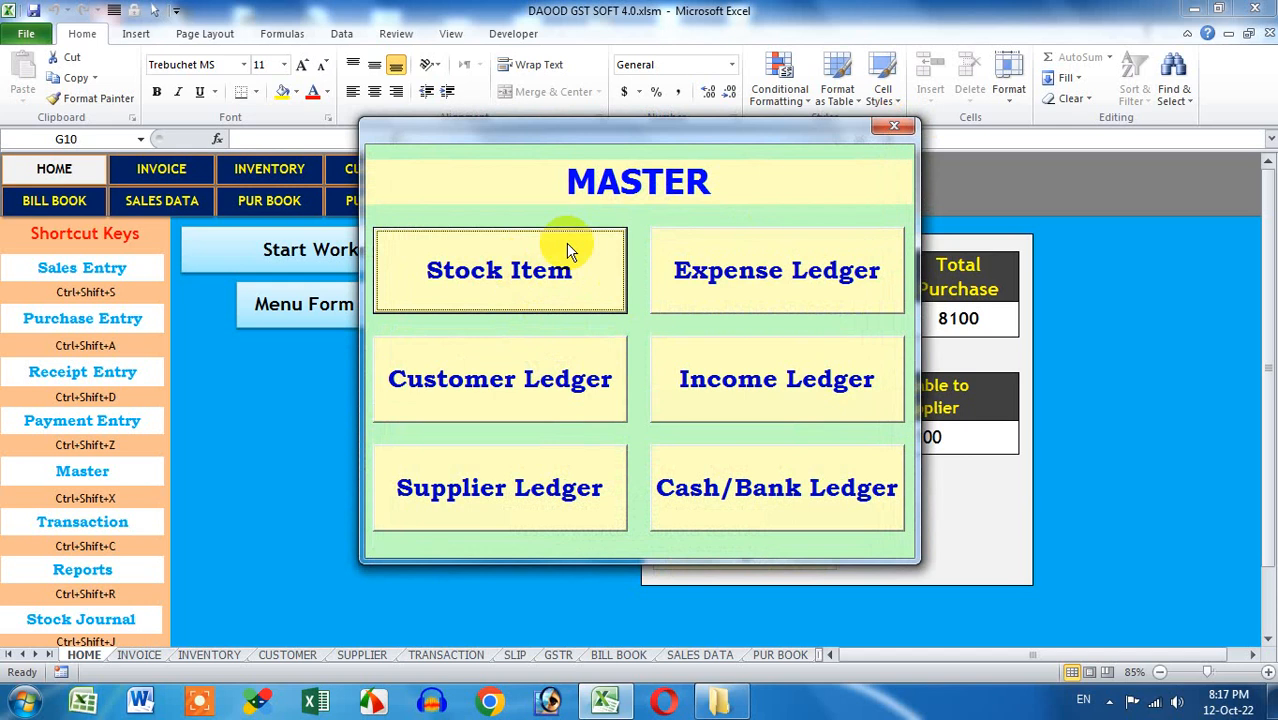
click(915, 126)
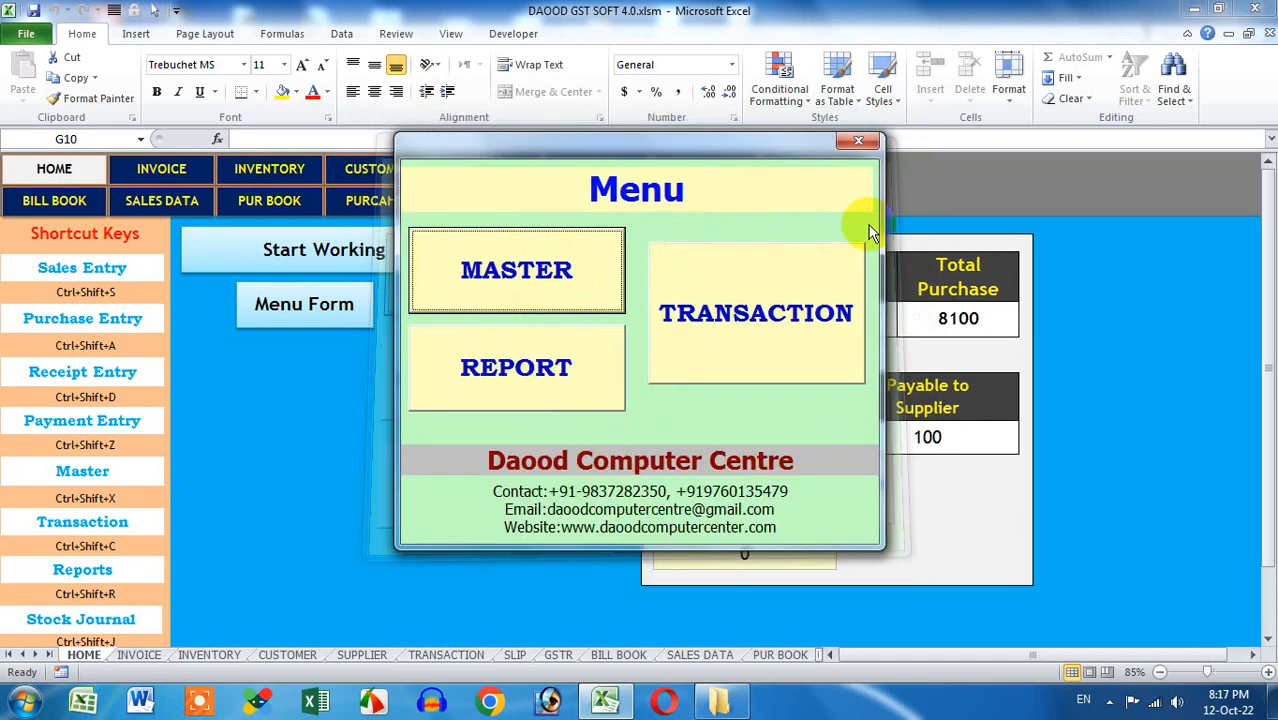
click(765, 308)
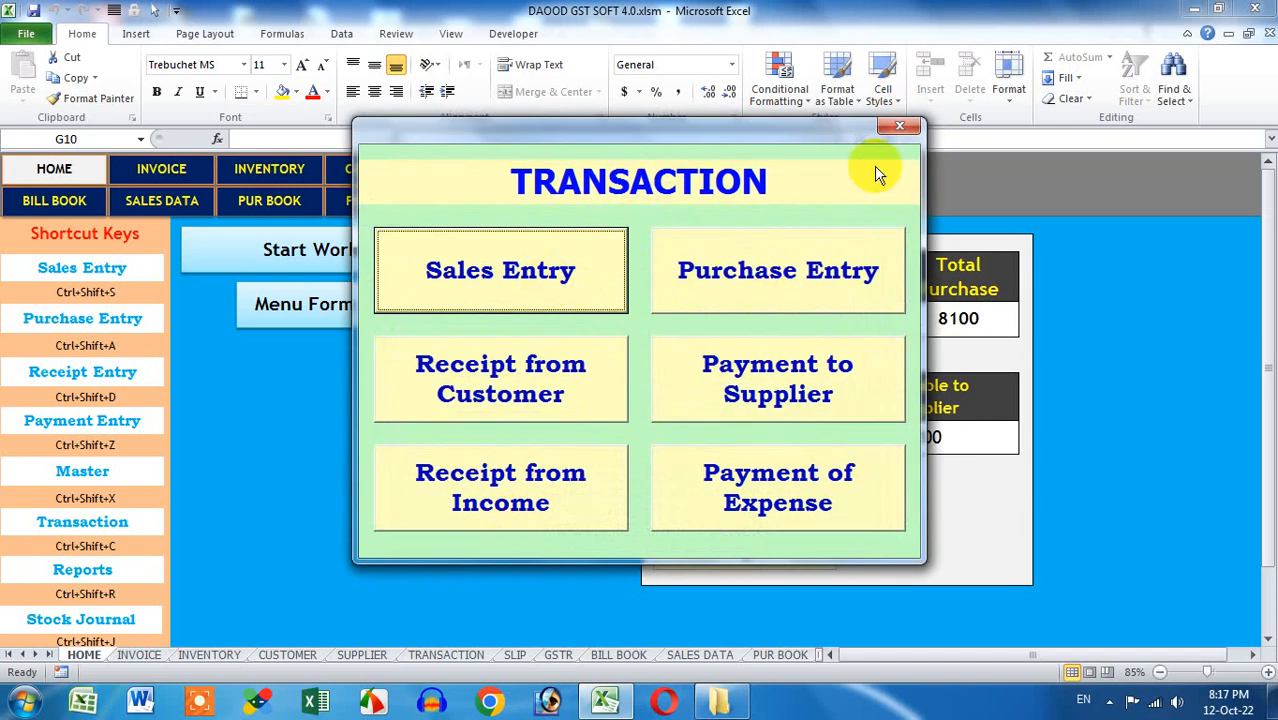
click(899, 126)
click(555, 370)
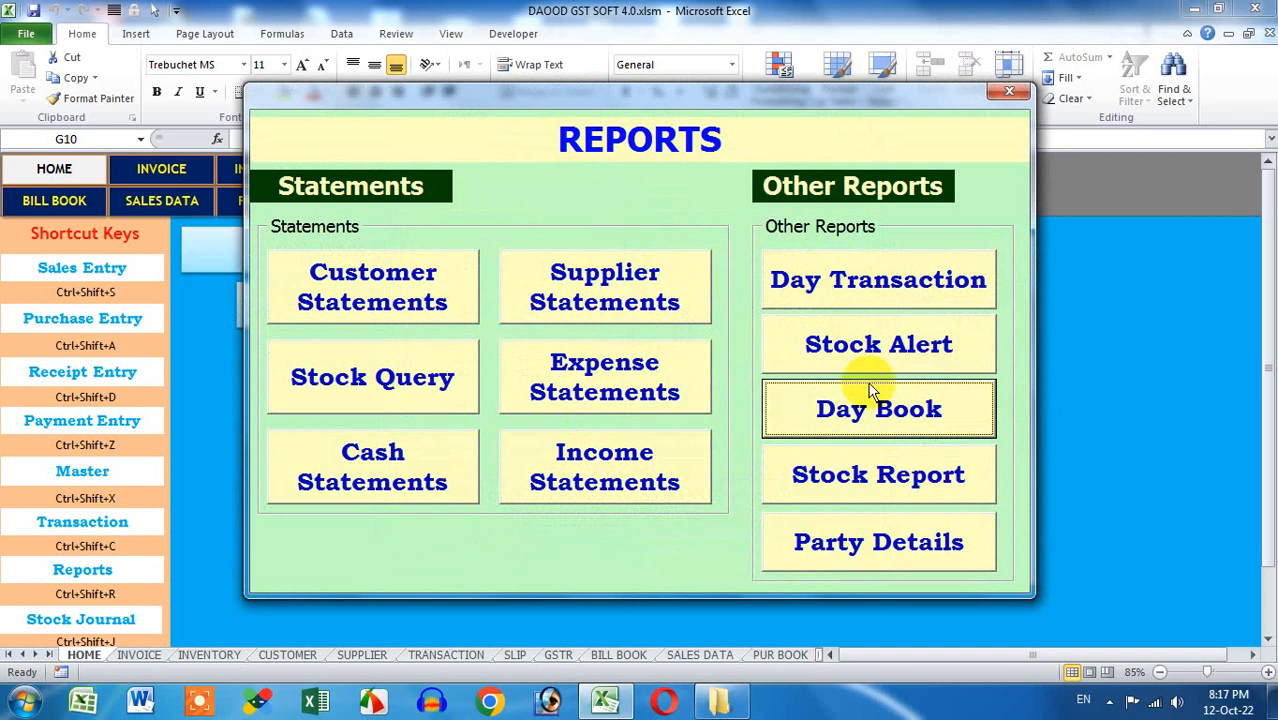
Review the 12-Oct-2022 daily transactions (purchase 195, receipt, payments) and the stock alert report
click(835, 285)
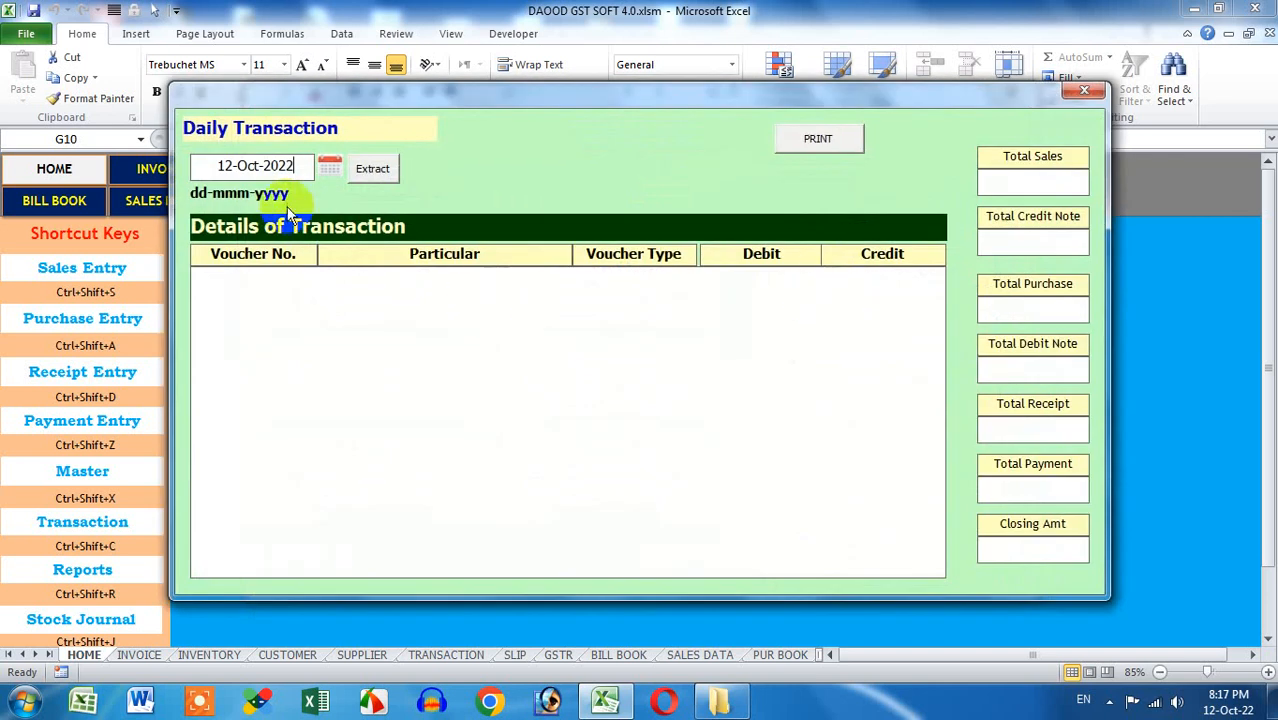
click(372, 170)
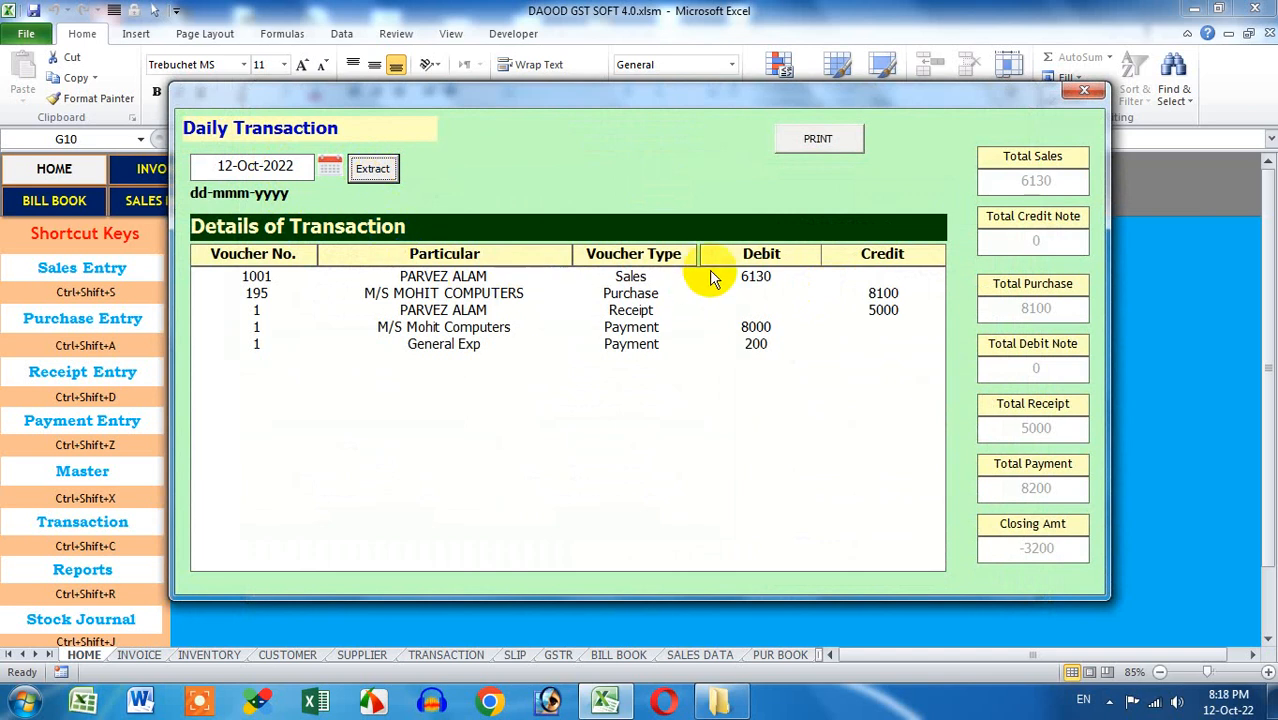
click(712, 278)
click(702, 295)
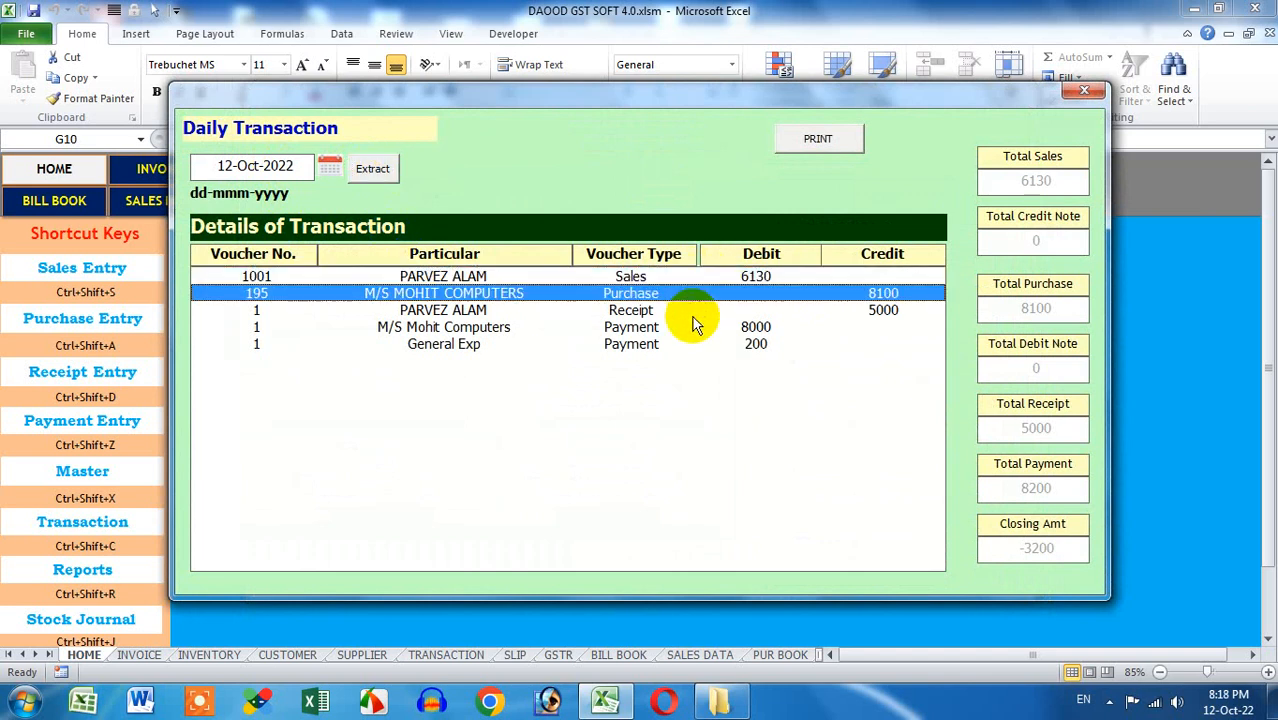
click(693, 314)
click(686, 329)
click(684, 348)
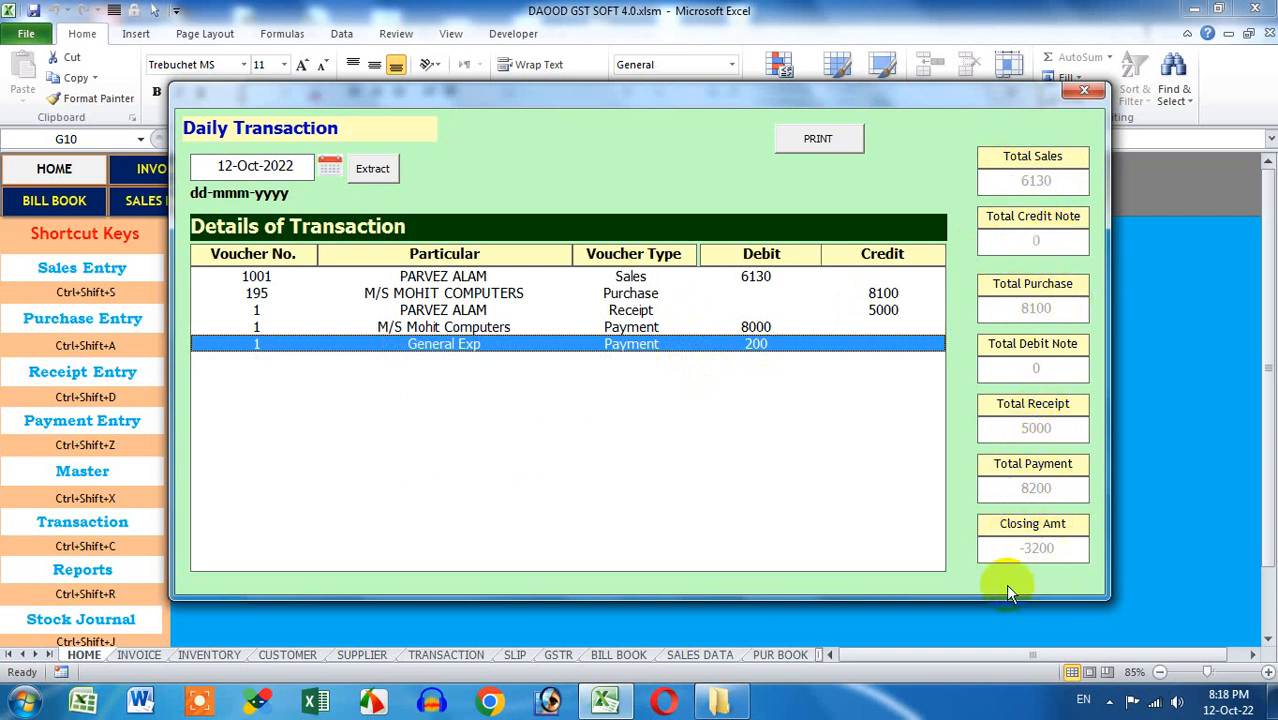
click(1083, 93)
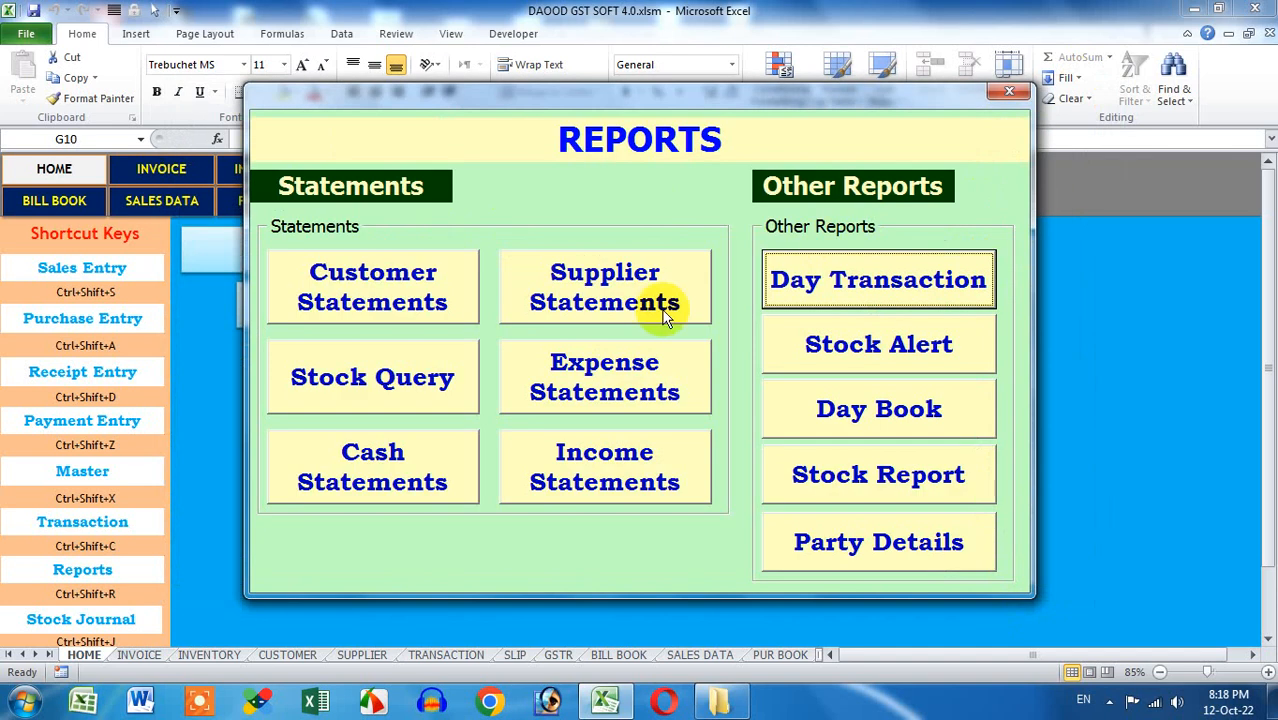
click(850, 362)
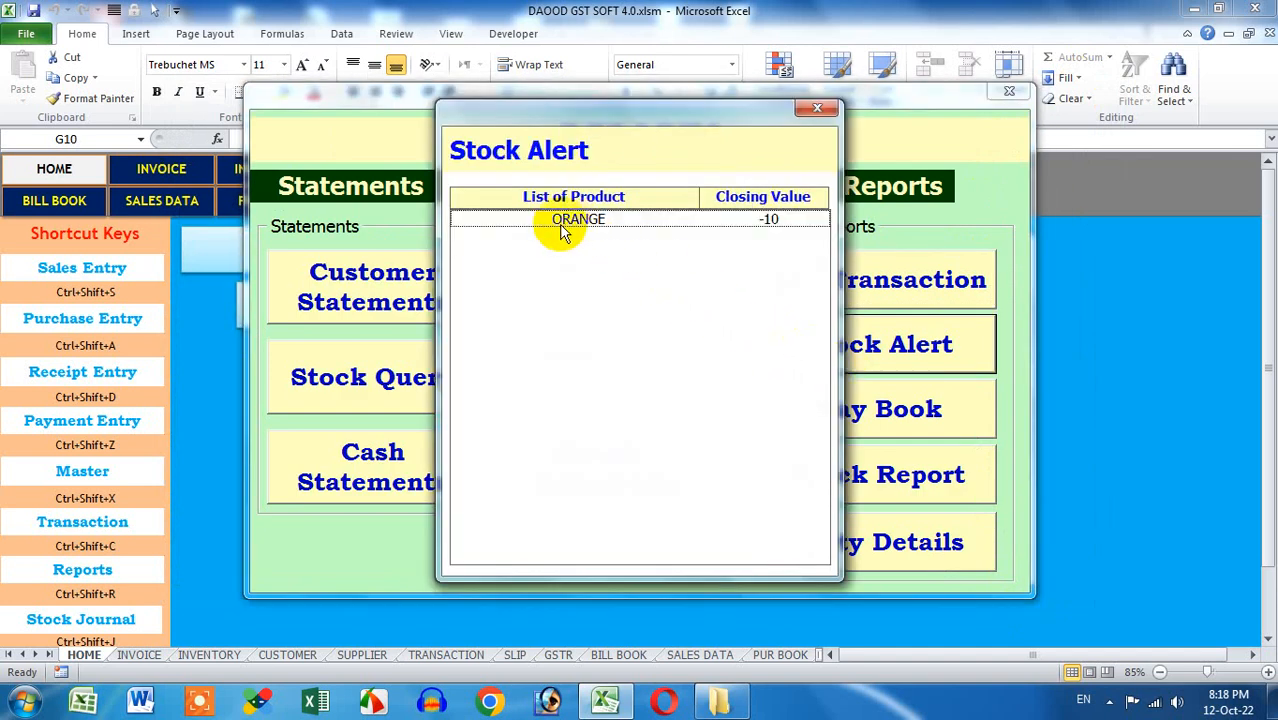
click(817, 111)
Check the Day Book for Cash (-8200), Bank and Phonepe (5000), then close it
click(807, 408)
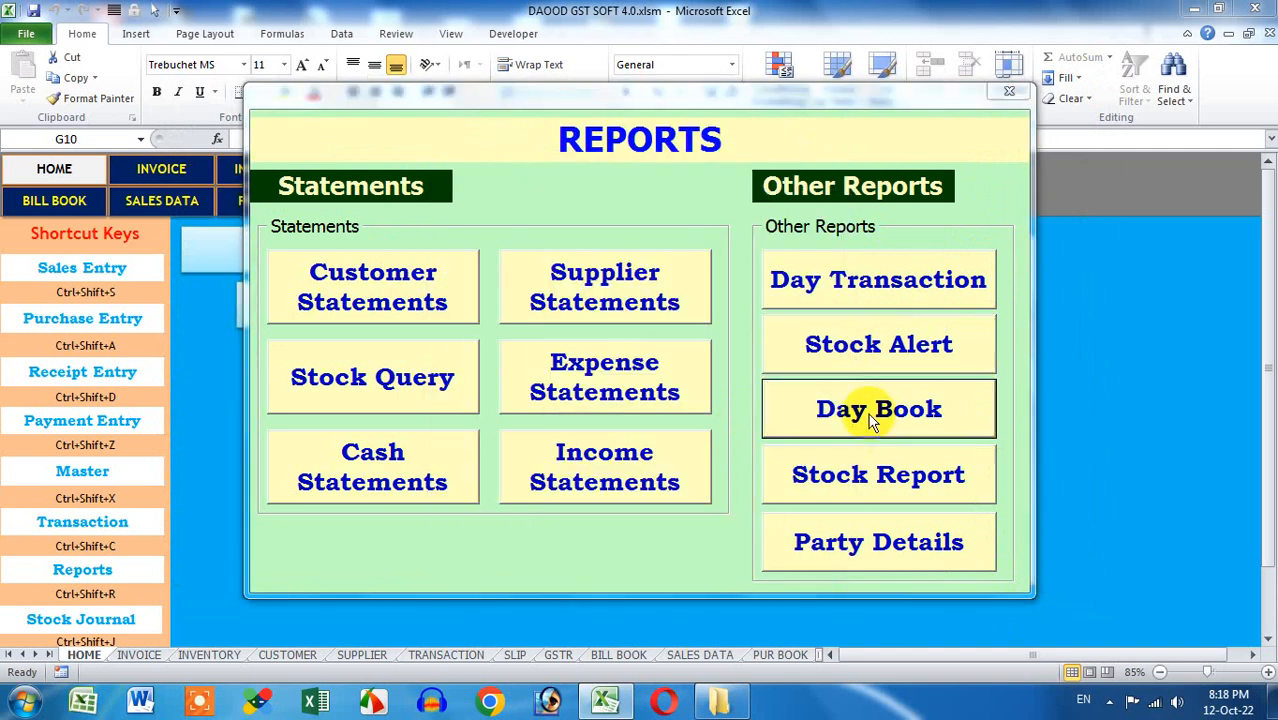
drag(846, 104, 756, 97)
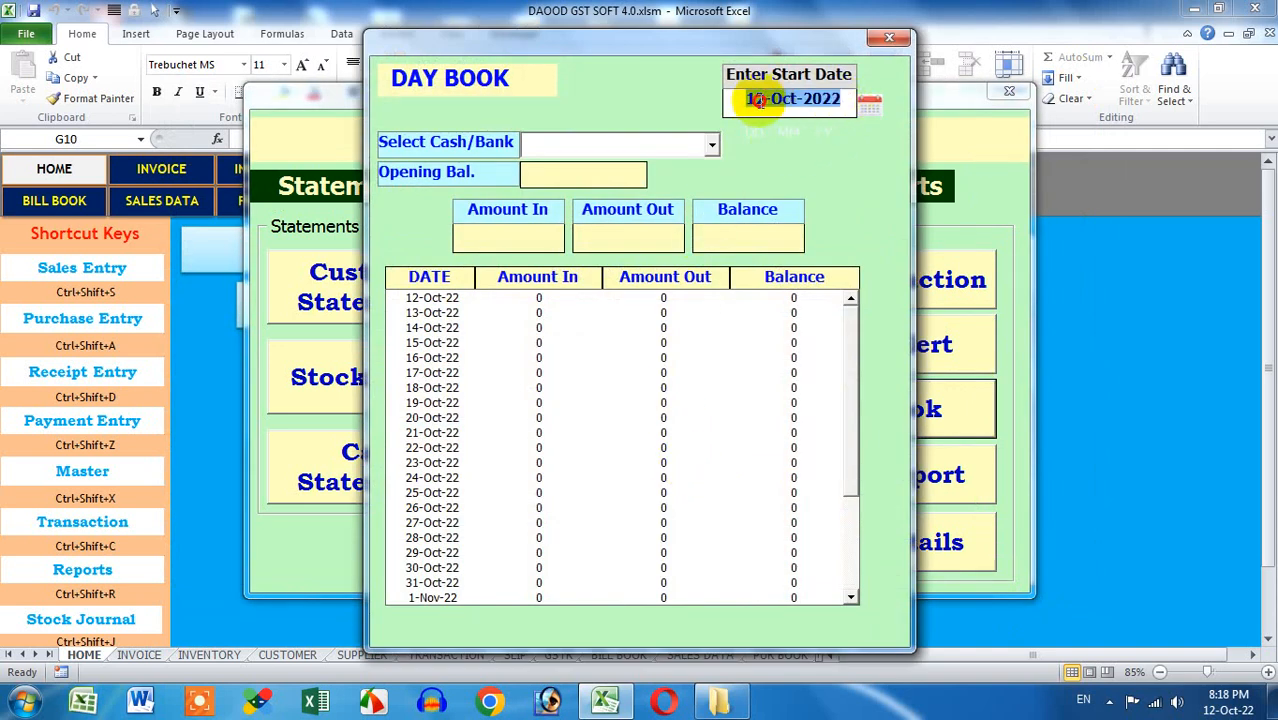
click(711, 145)
click(660, 170)
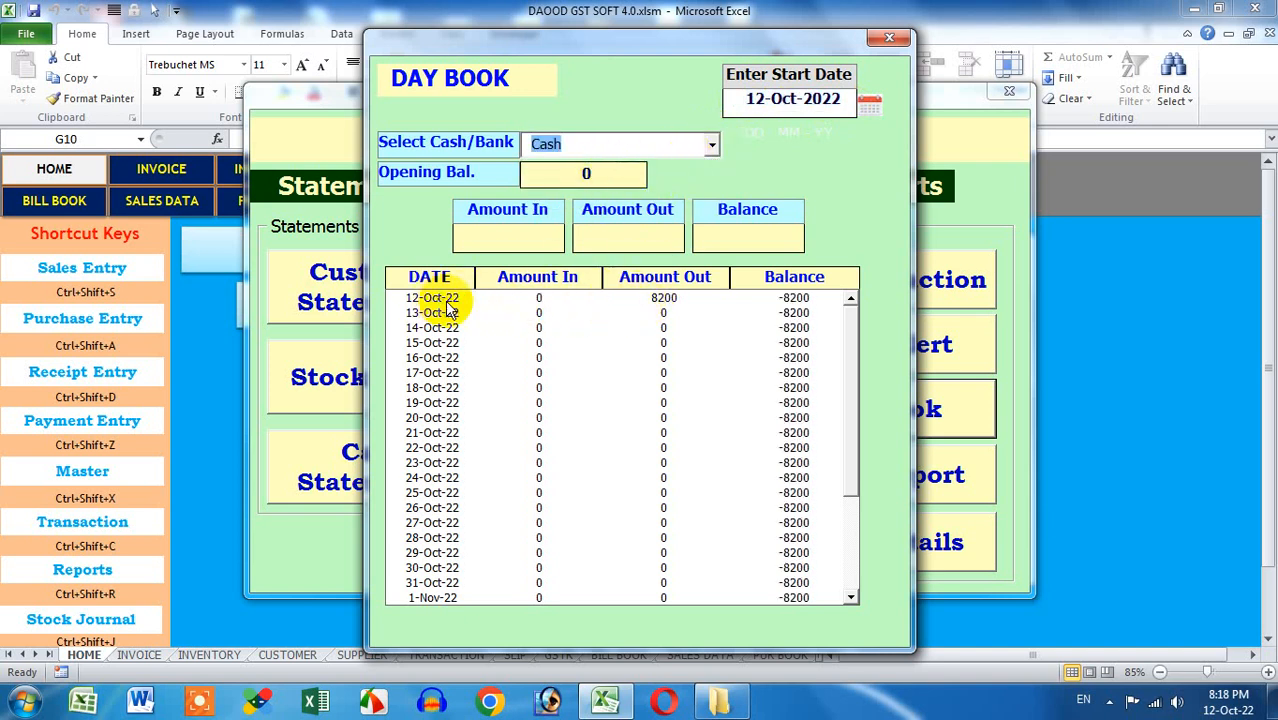
click(538, 300)
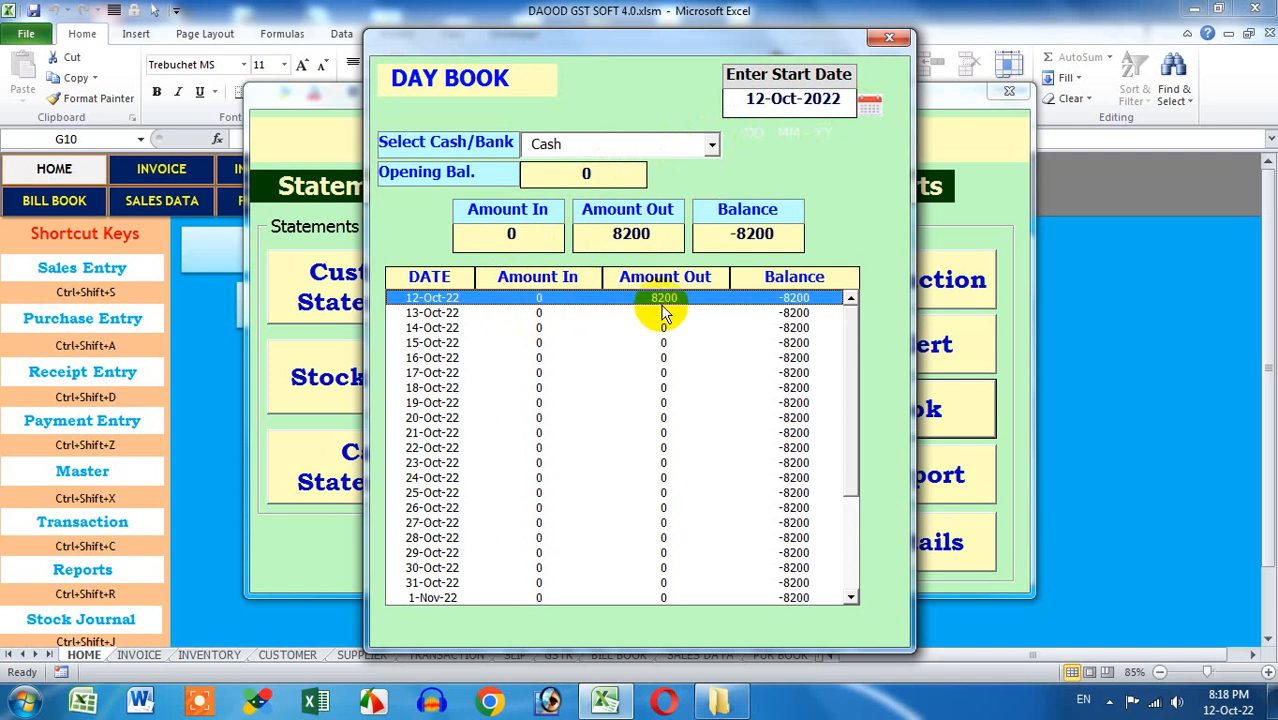
click(700, 145)
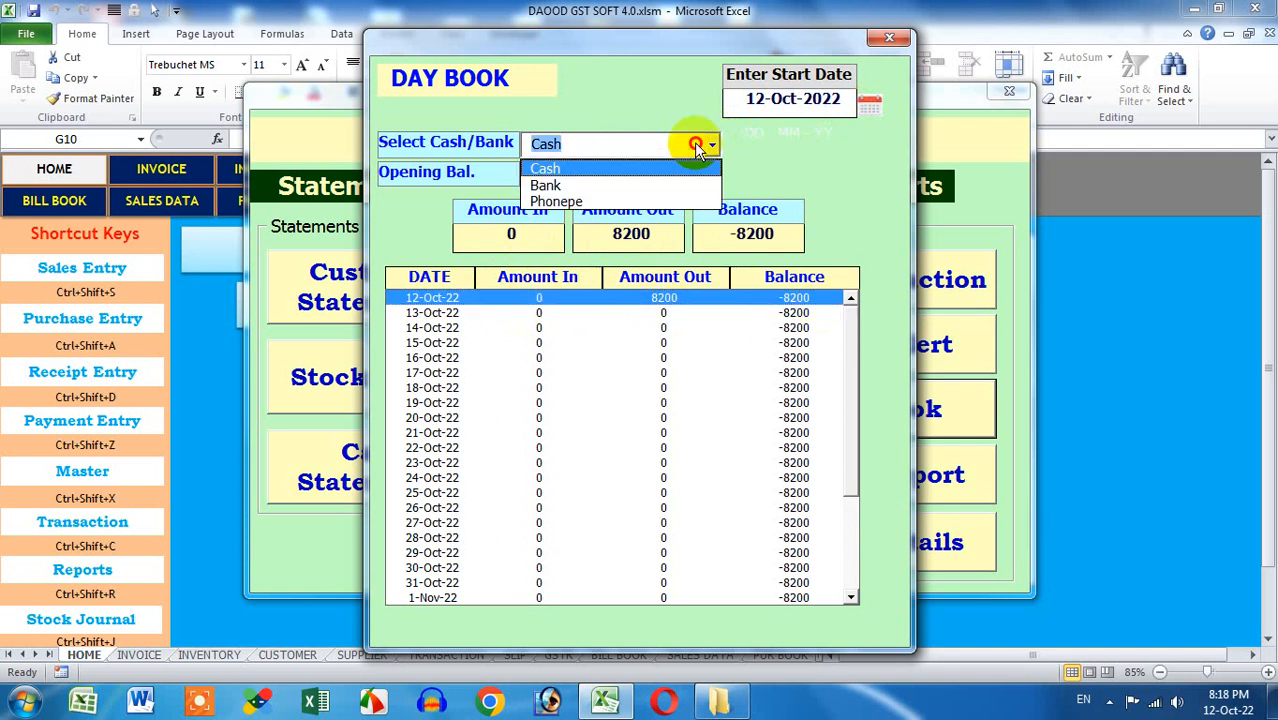
click(650, 183)
click(650, 147)
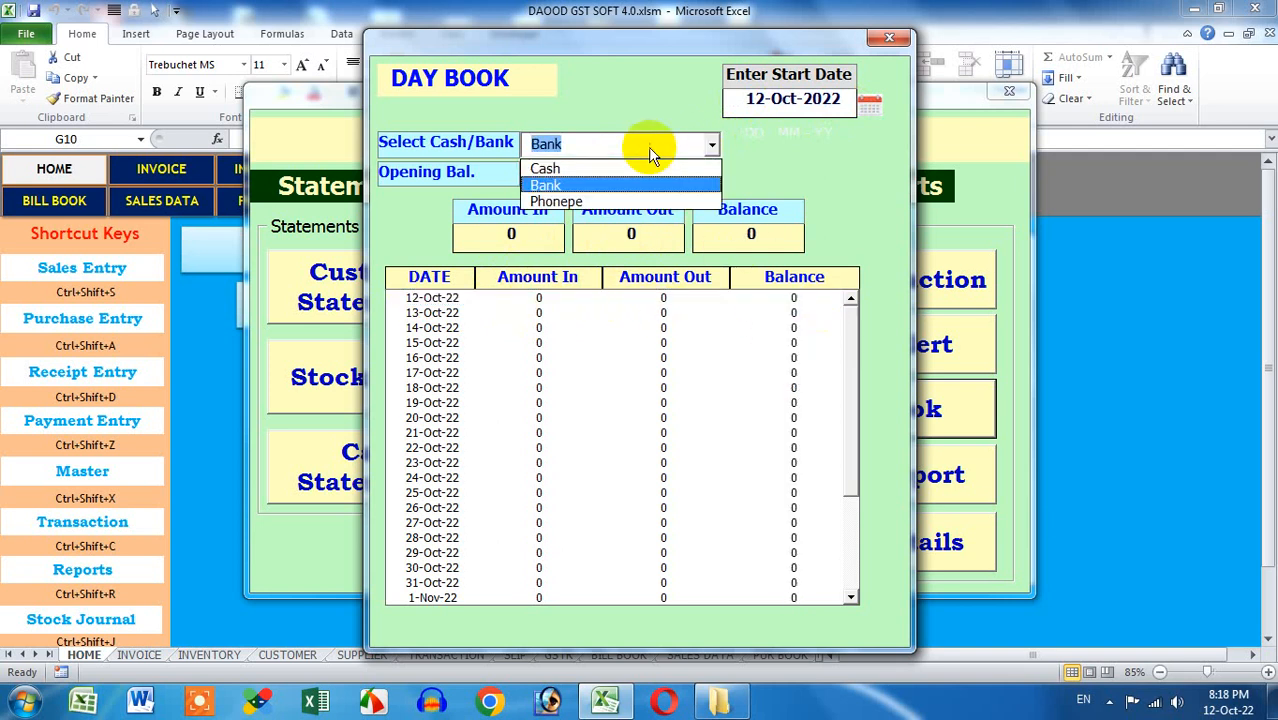
click(632, 202)
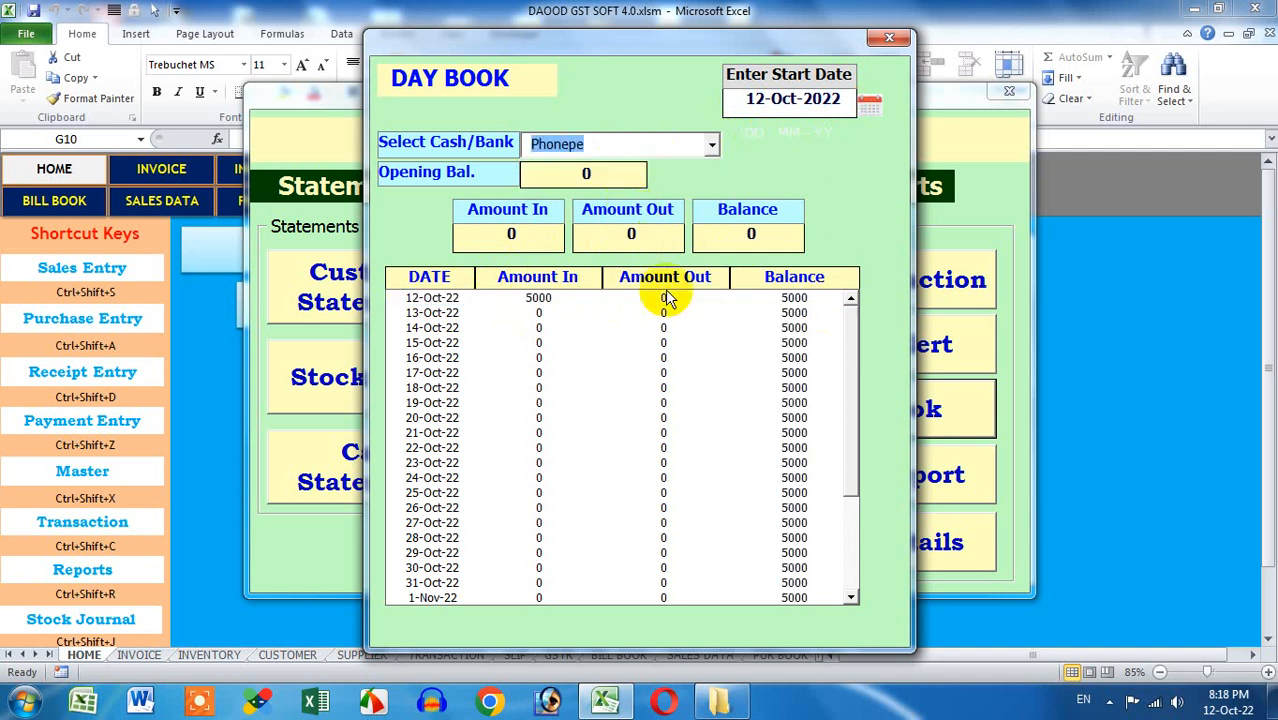
click(540, 298)
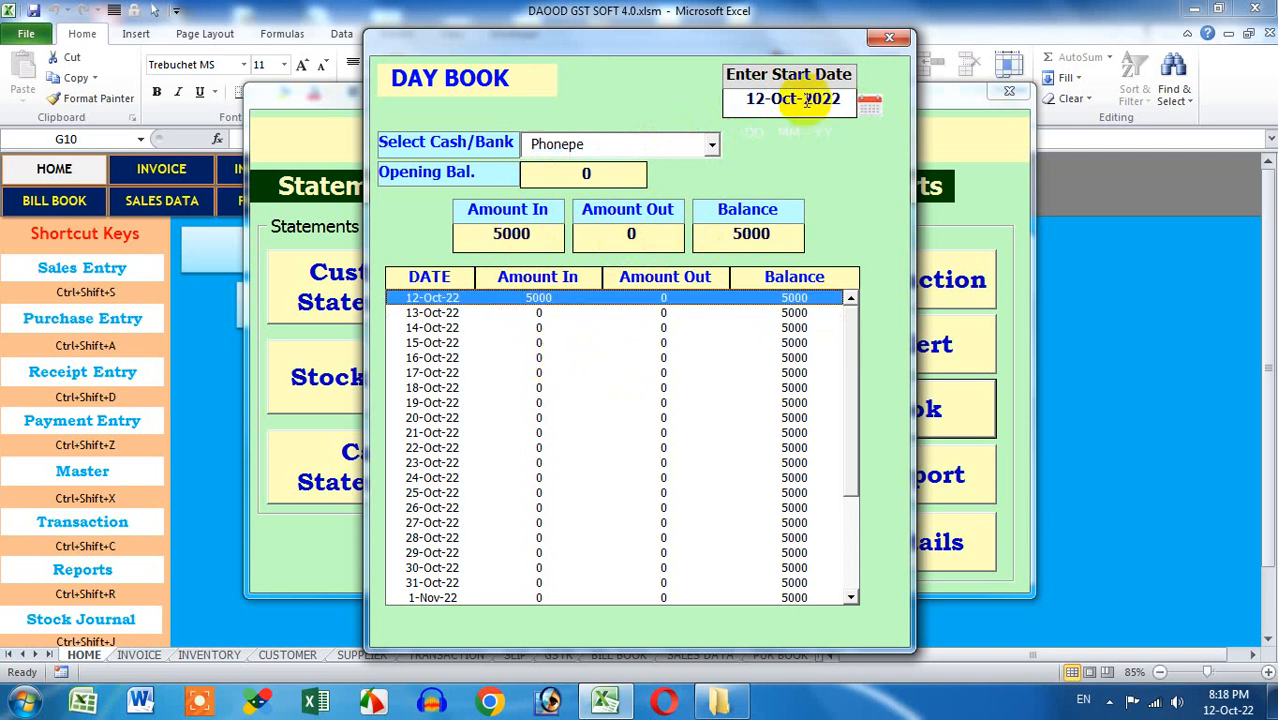
click(888, 37)
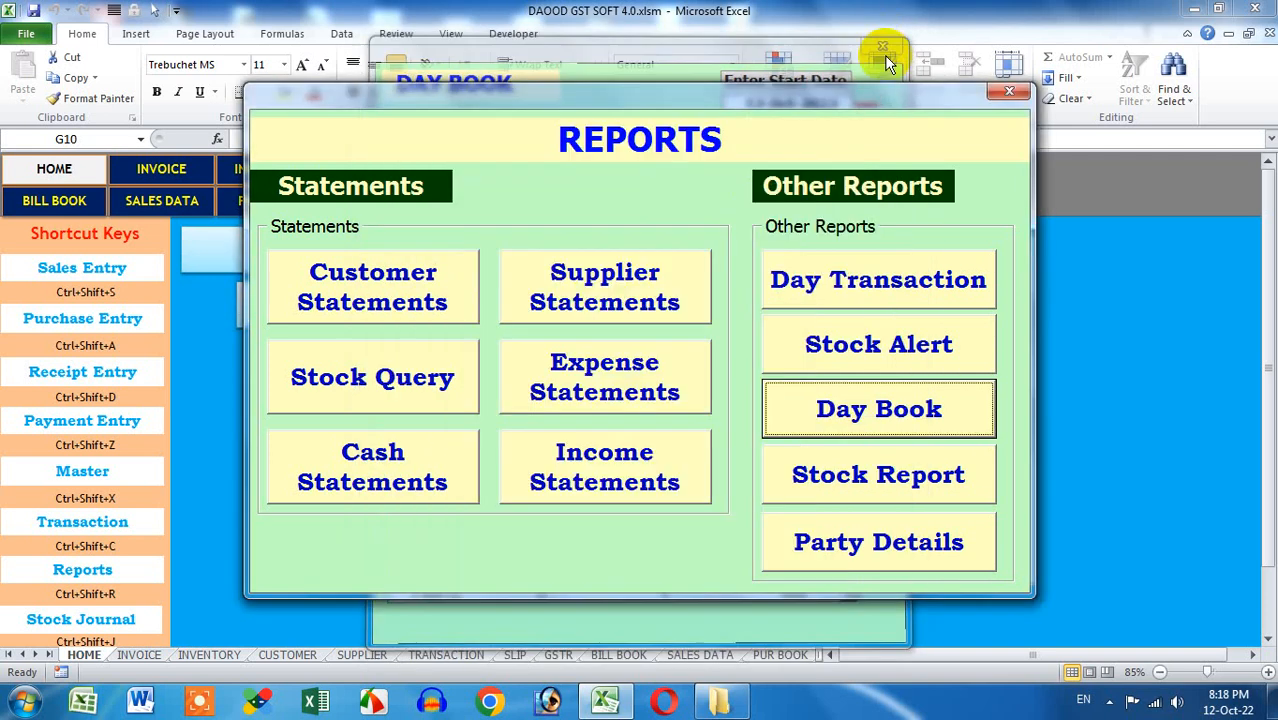
click(910, 468)
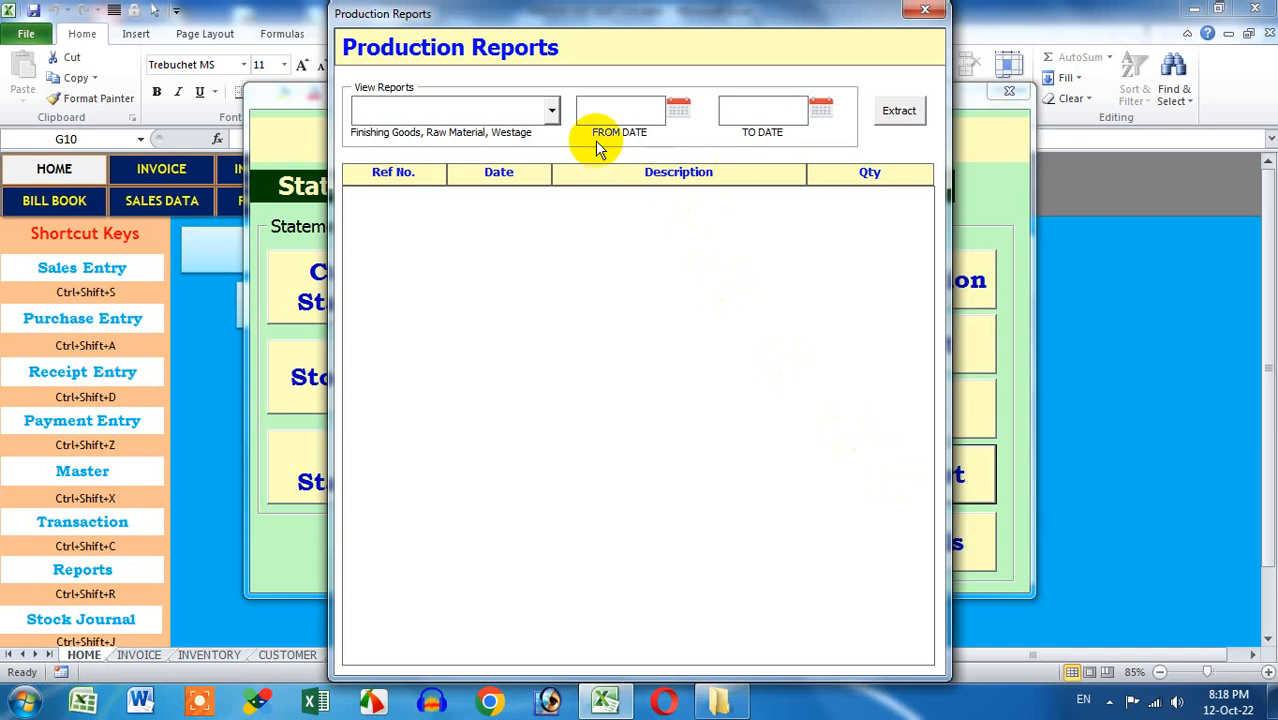
click(551, 109)
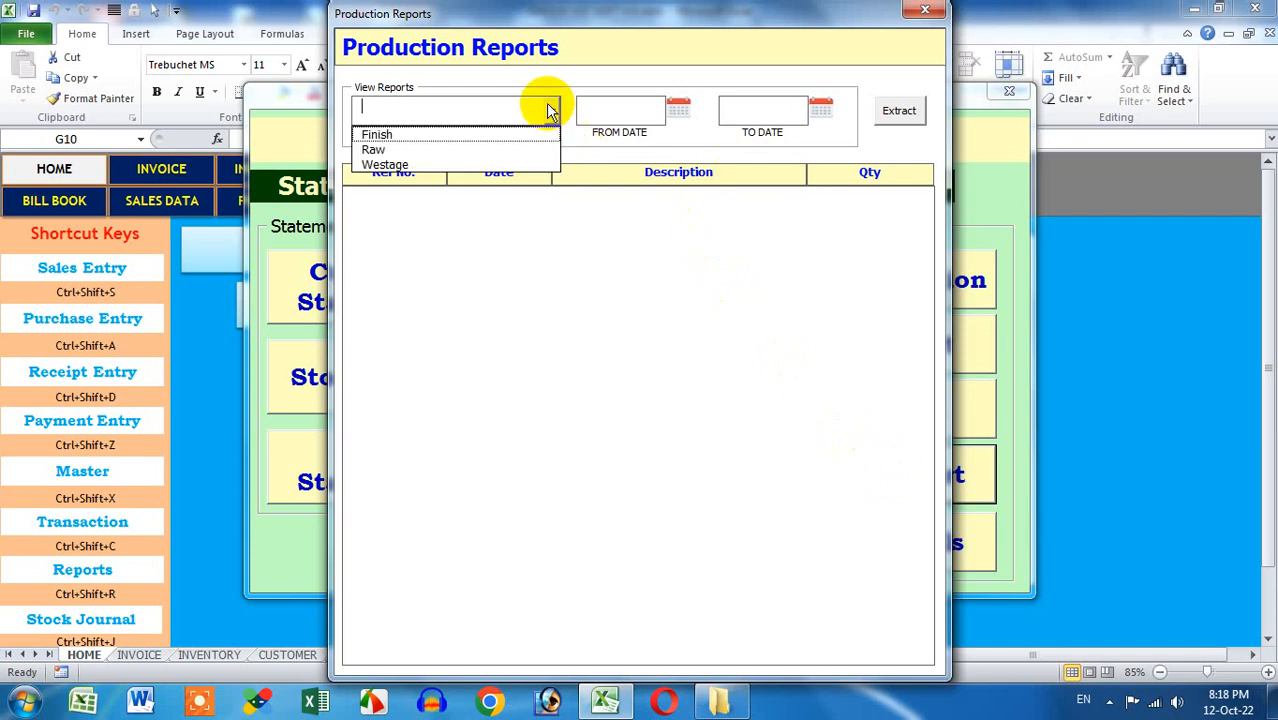
click(514, 141)
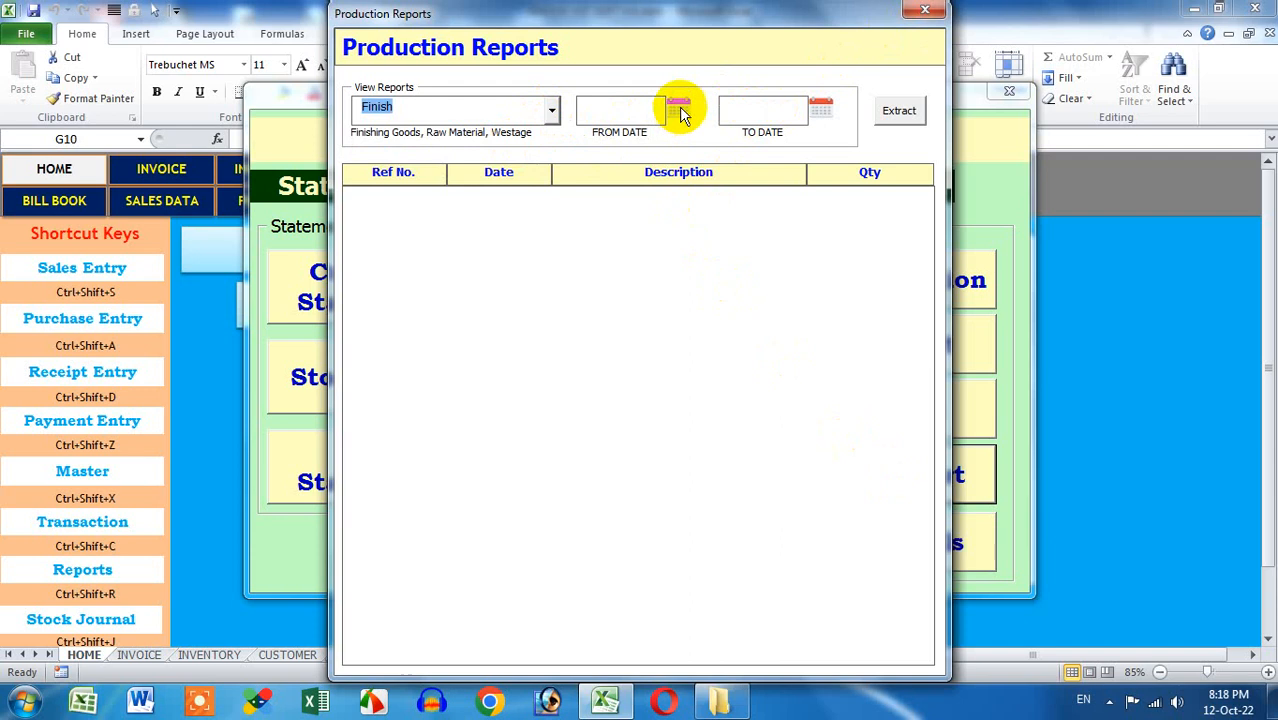
click(918, 12)
click(879, 537)
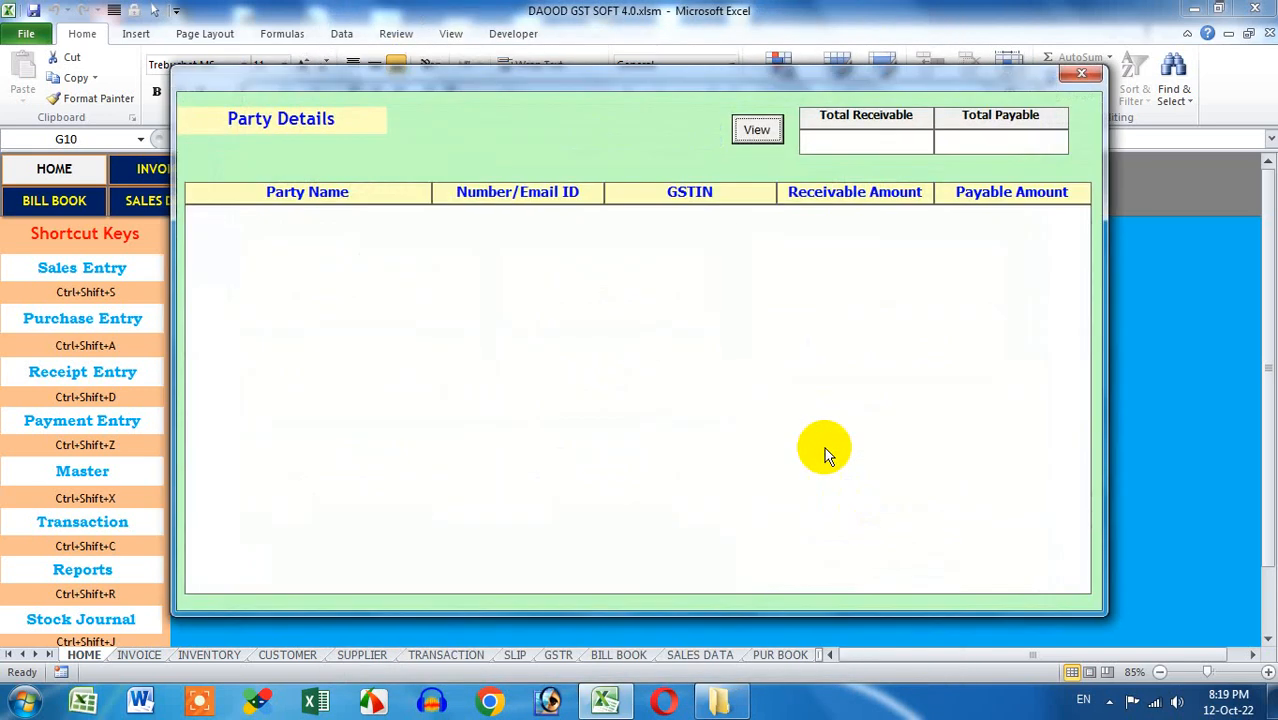
click(769, 140)
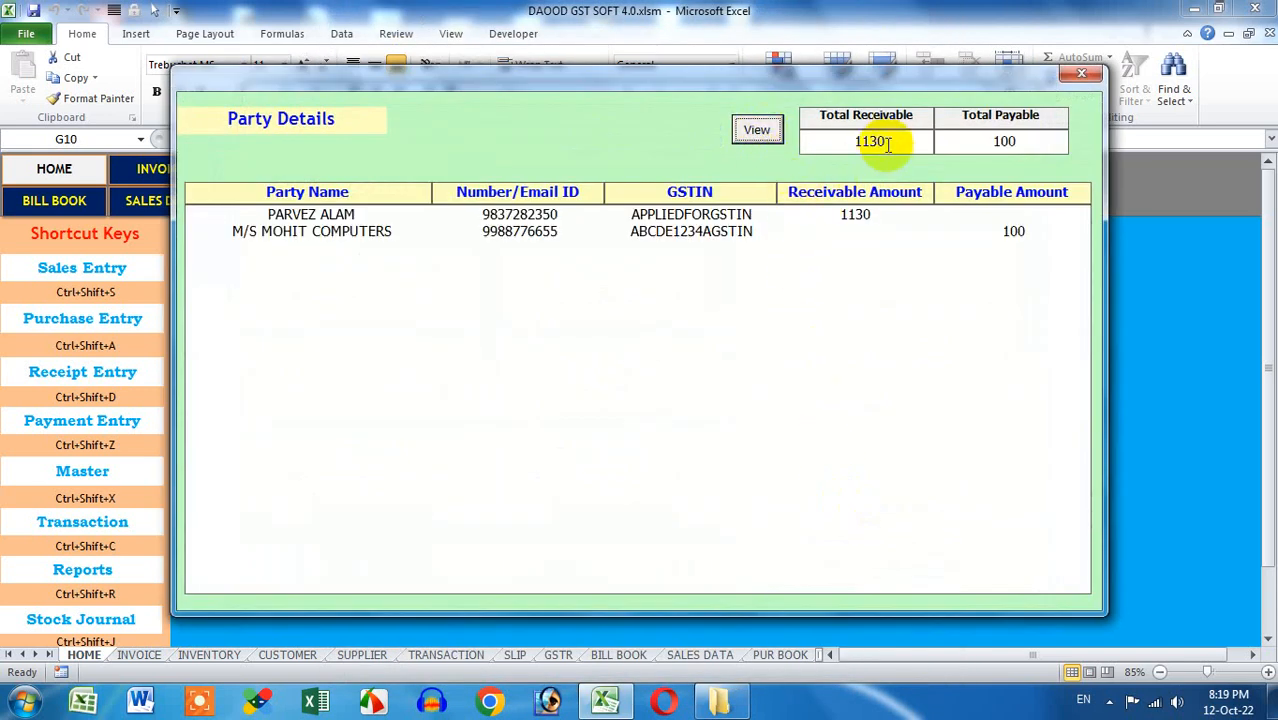
drag(886, 140, 838, 148)
drag(992, 141, 1041, 148)
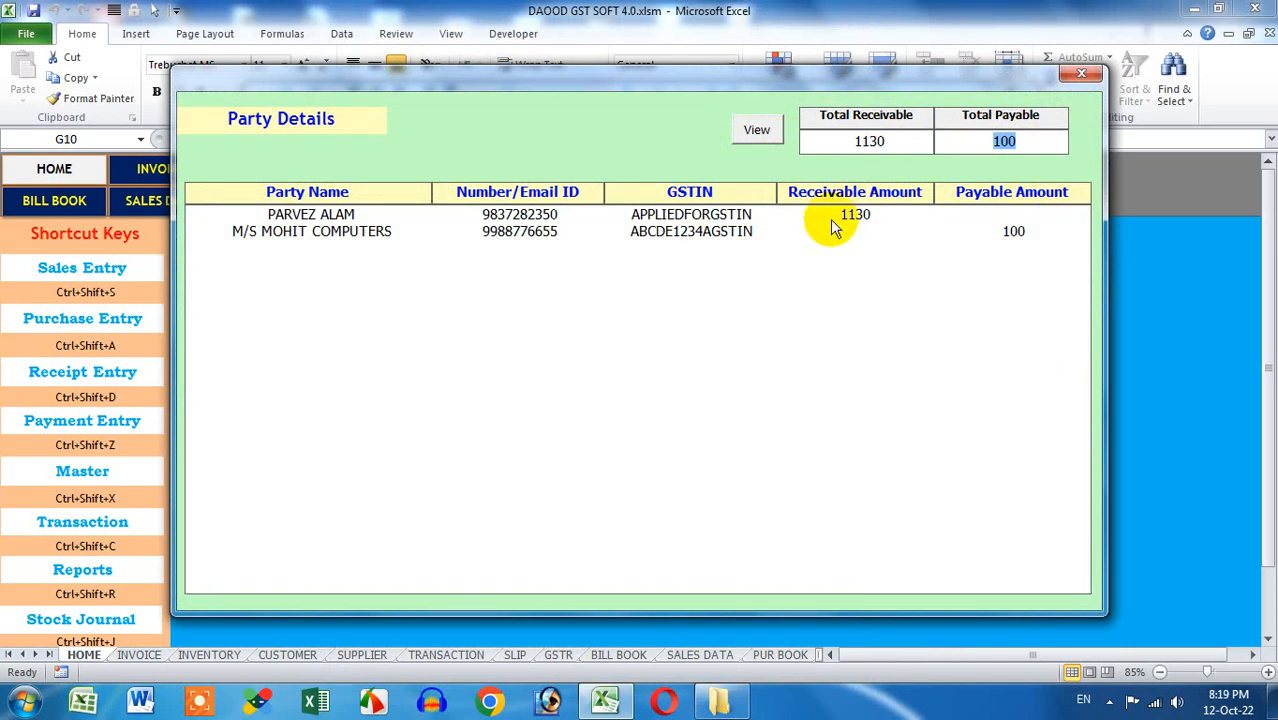
click(386, 212)
click(440, 232)
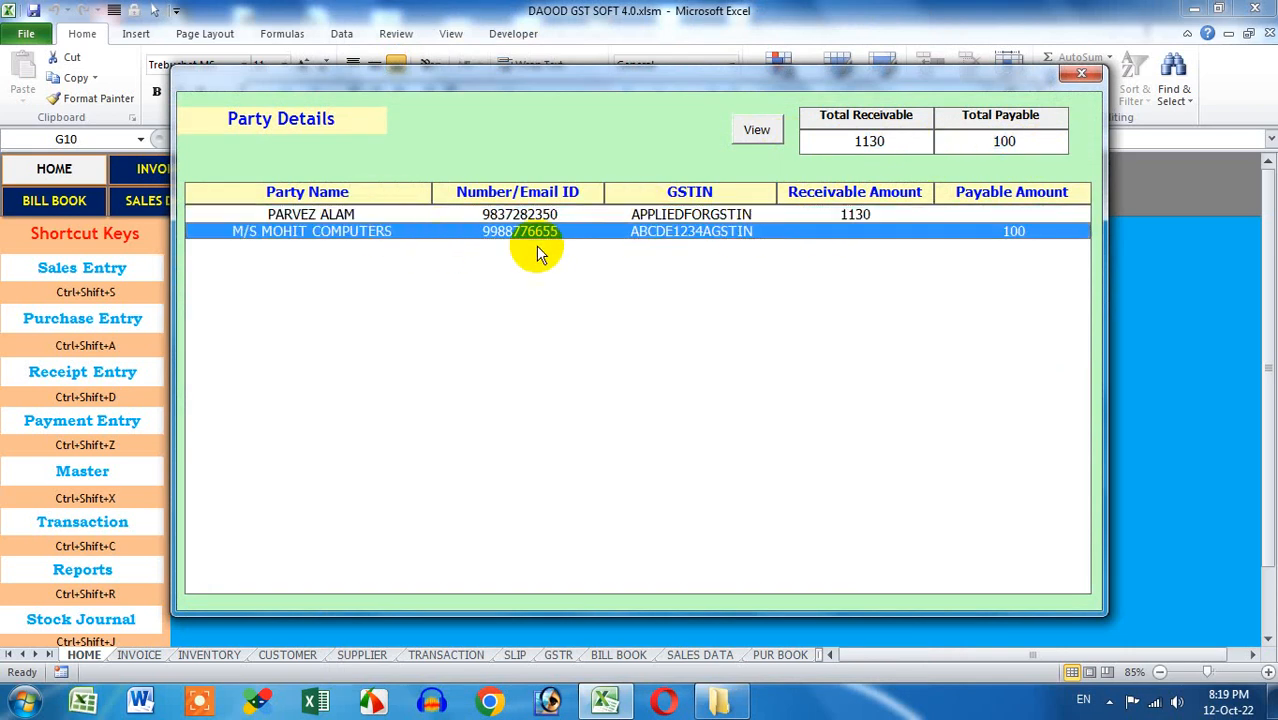
click(1080, 75)
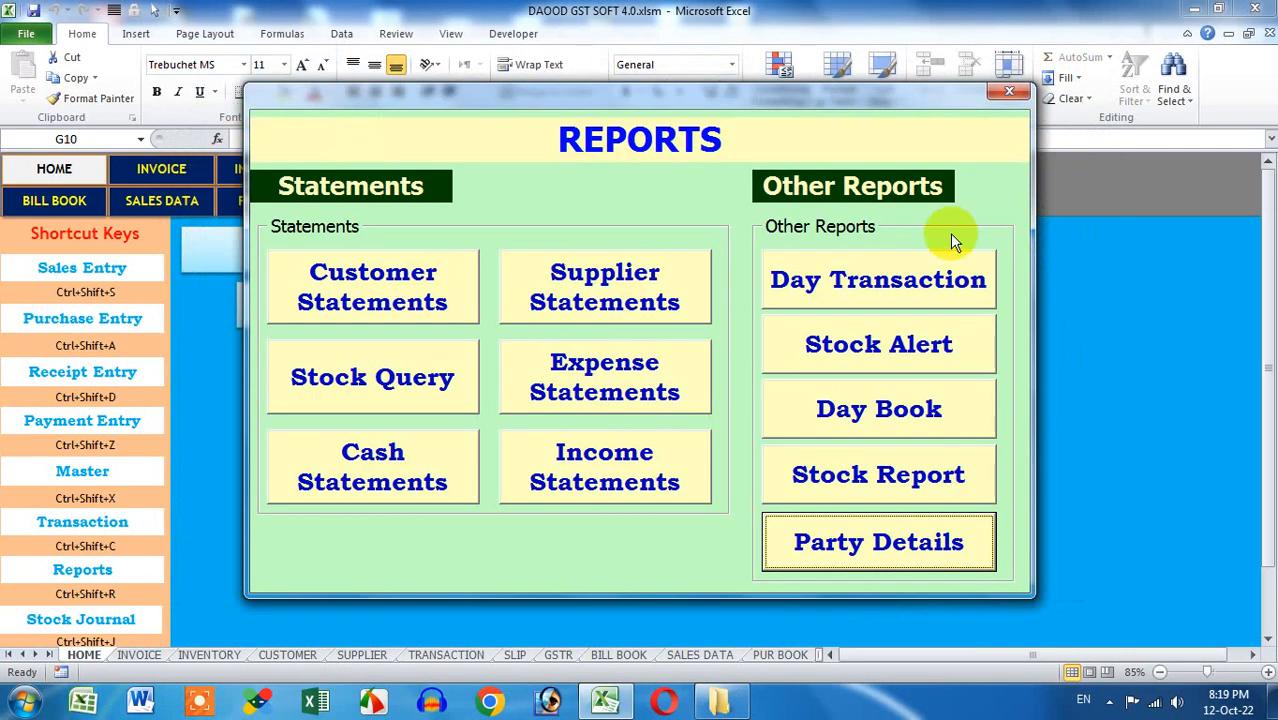
Load the customer's statement for 01-Oct-2022 to 31-Oct-2022
click(432, 305)
click(430, 188)
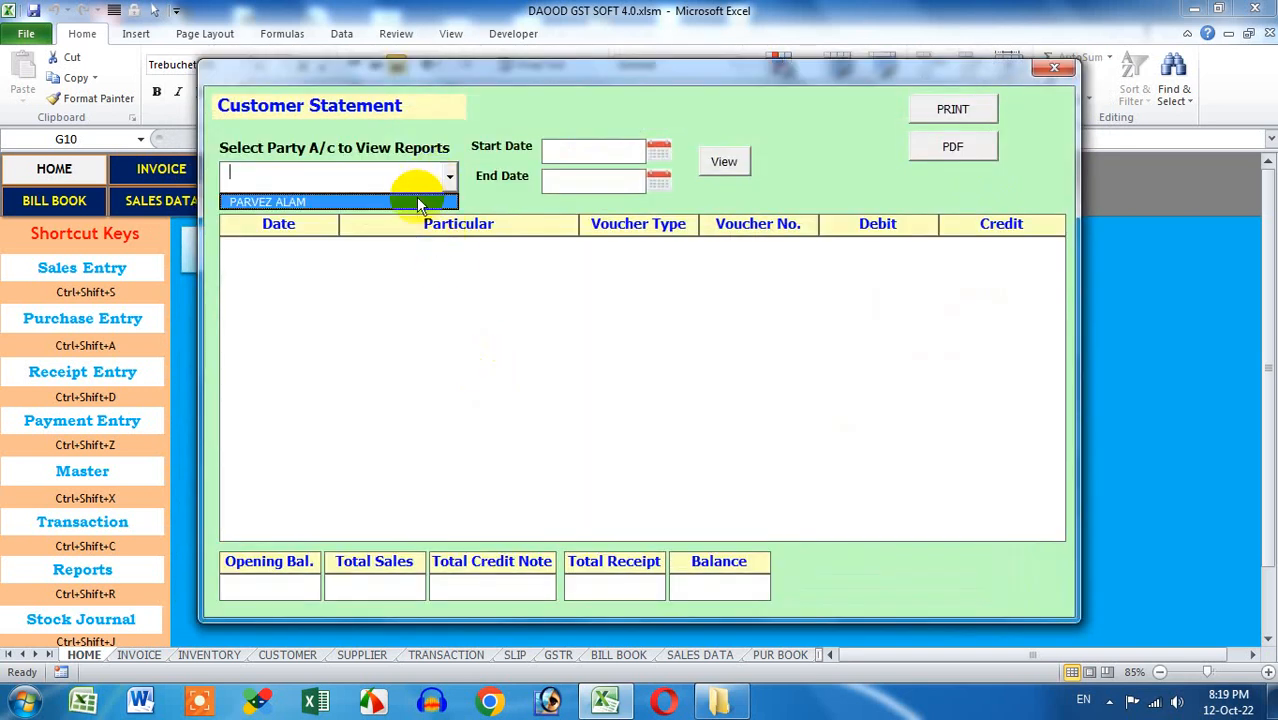
click(416, 200)
click(657, 151)
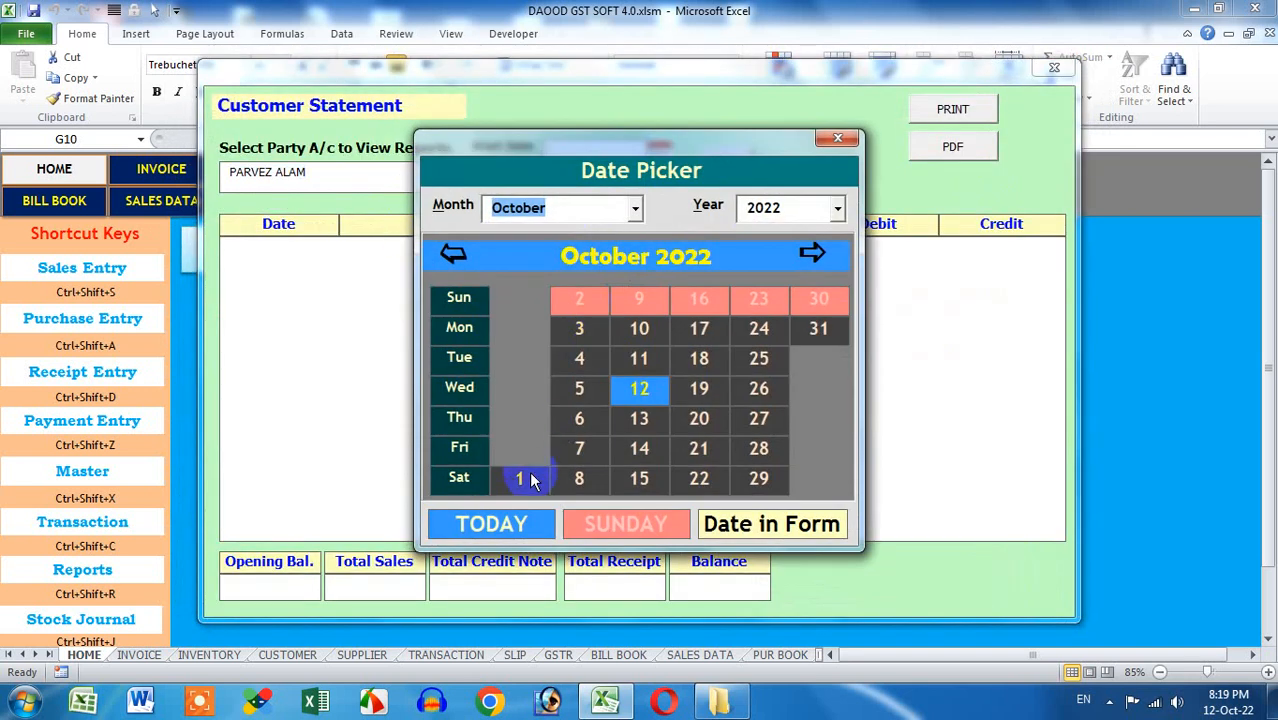
click(529, 480)
click(667, 189)
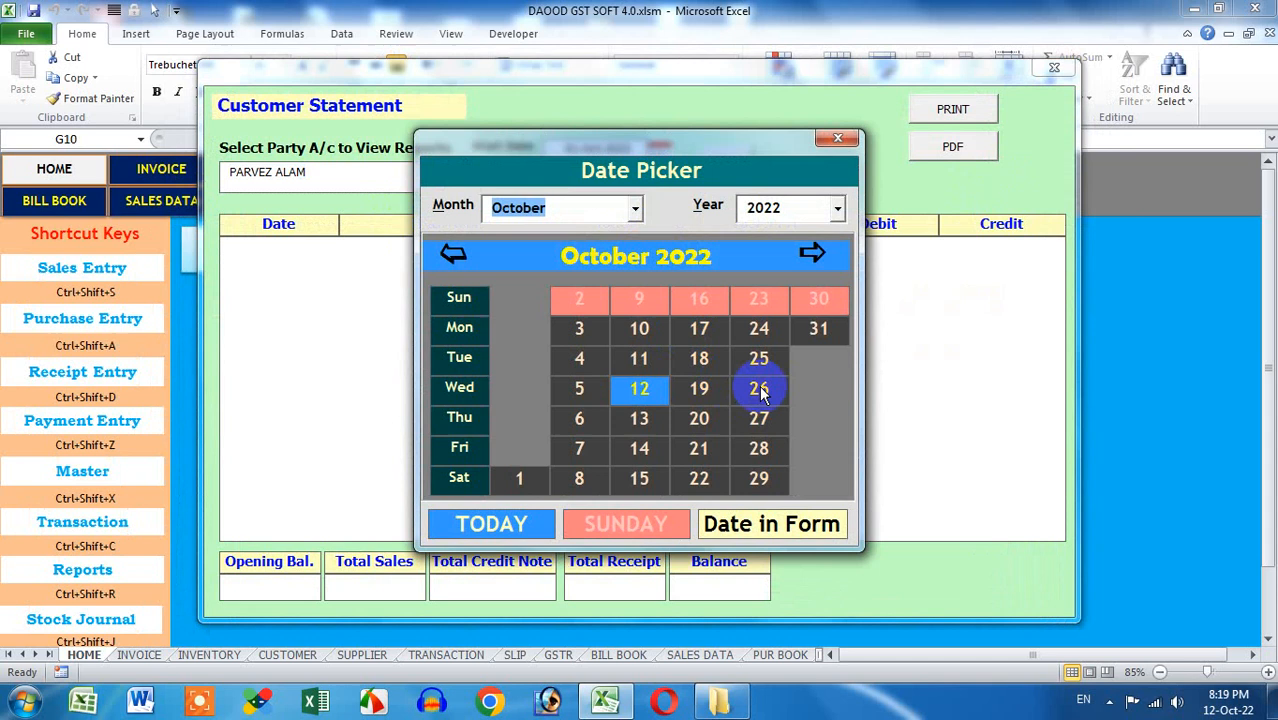
click(818, 333)
click(726, 163)
Review the opening, Phonepe receipt and invoice 1001 rows (balance 1130), then open Supplier Statements
click(716, 250)
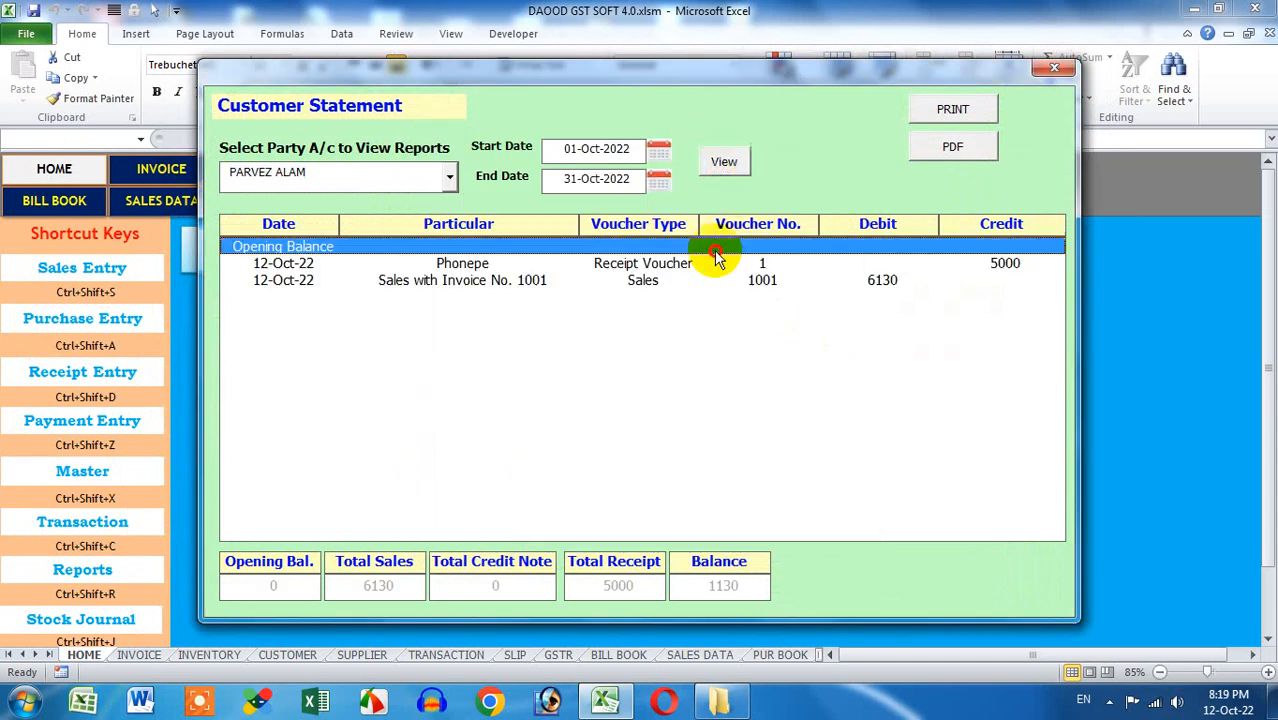
click(740, 266)
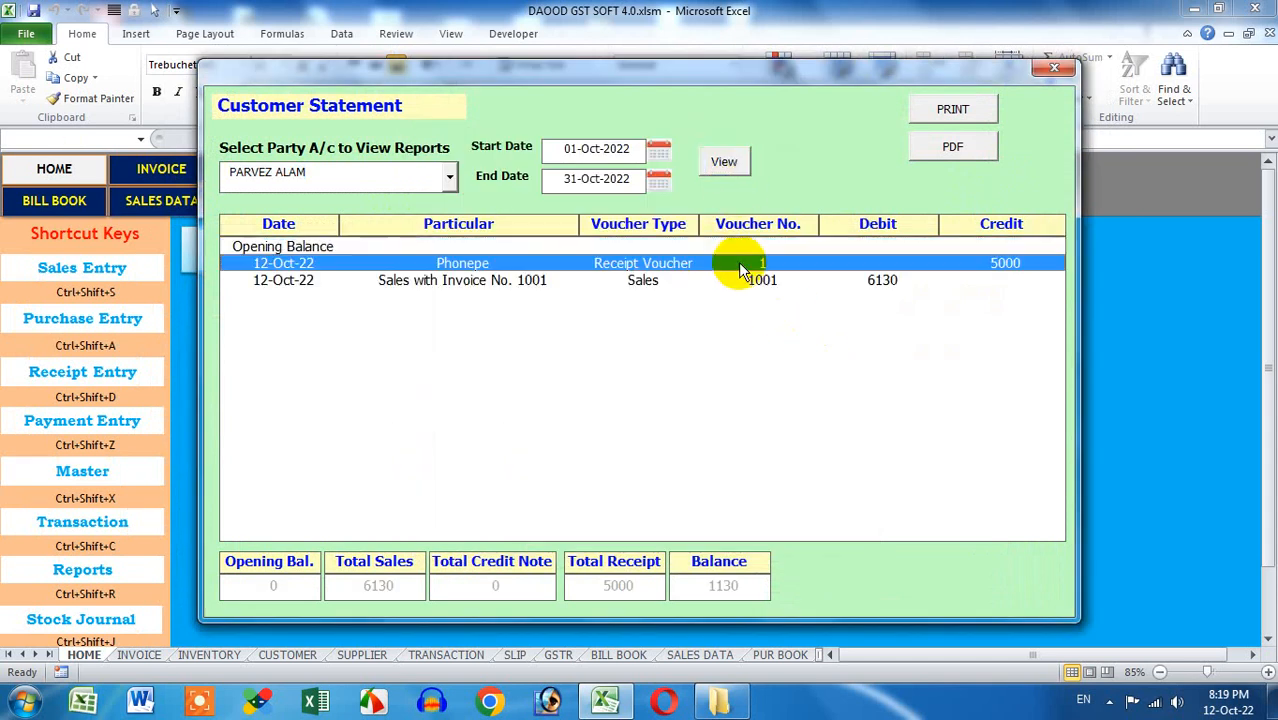
click(879, 284)
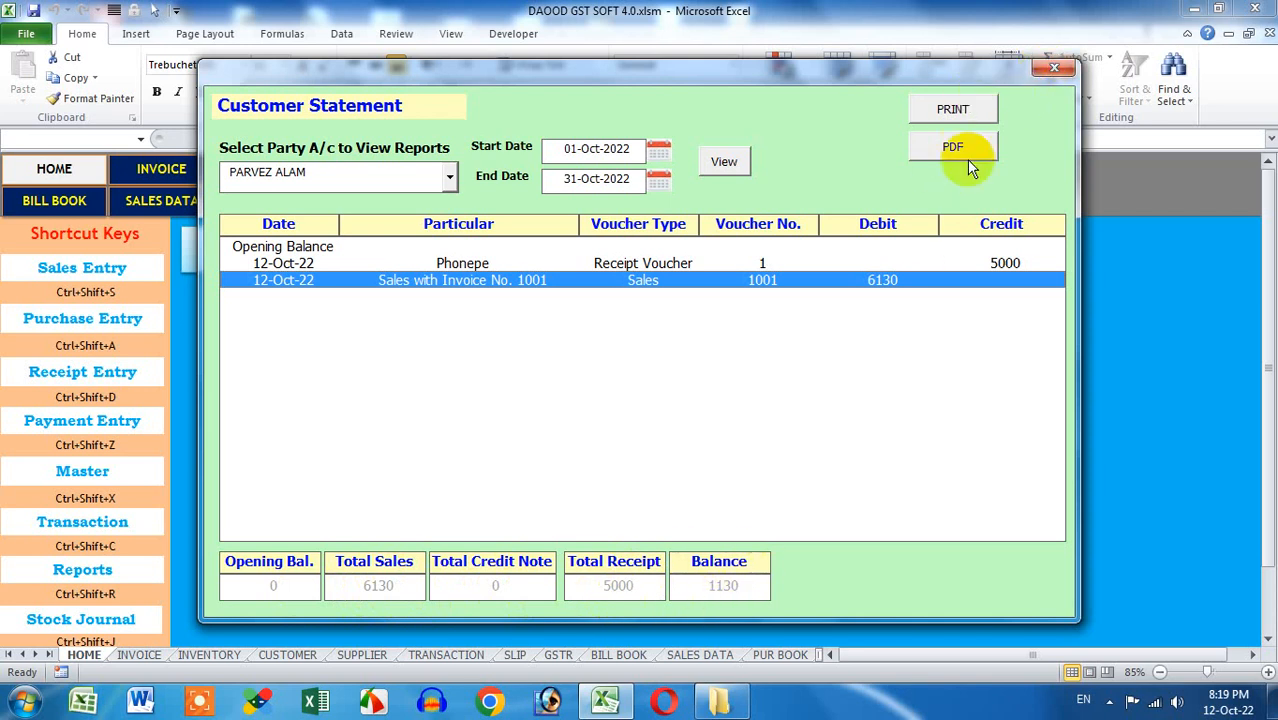
click(1053, 67)
click(585, 285)
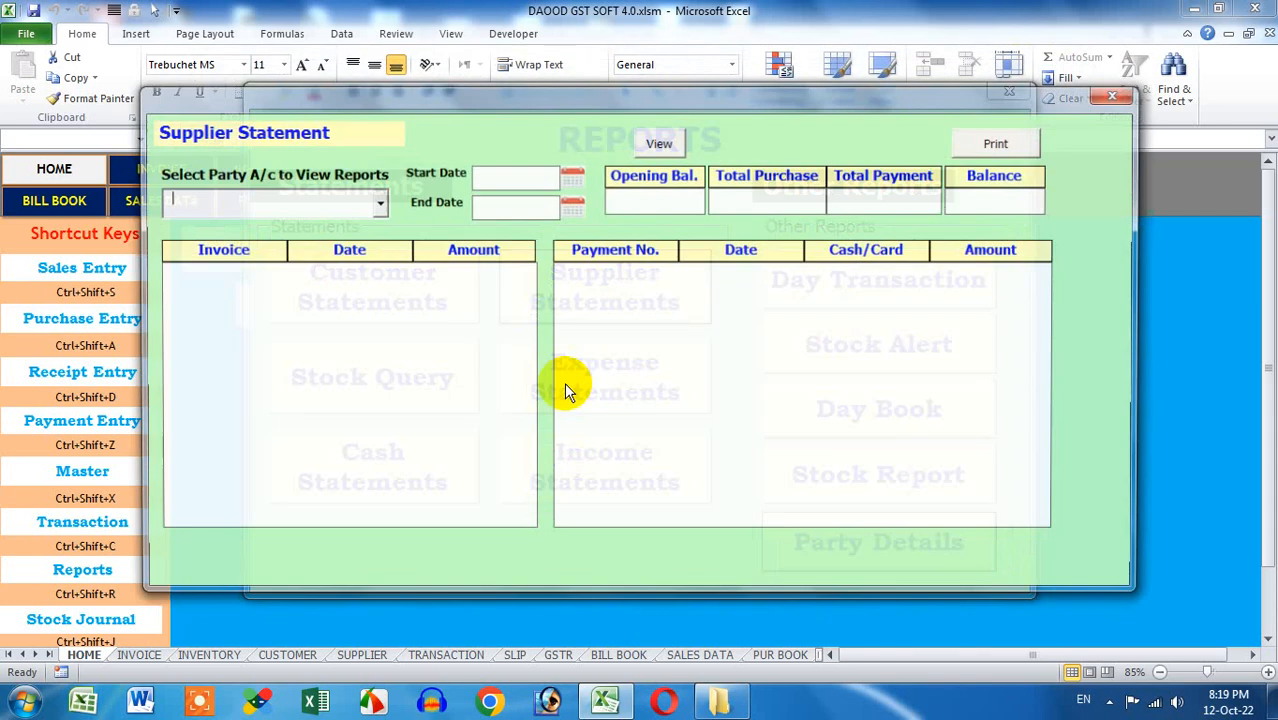
Load M/S MOHIT COMPUTERS' statement for 1–26 Oct 2022, check the 100 balance, and close it
click(376, 203)
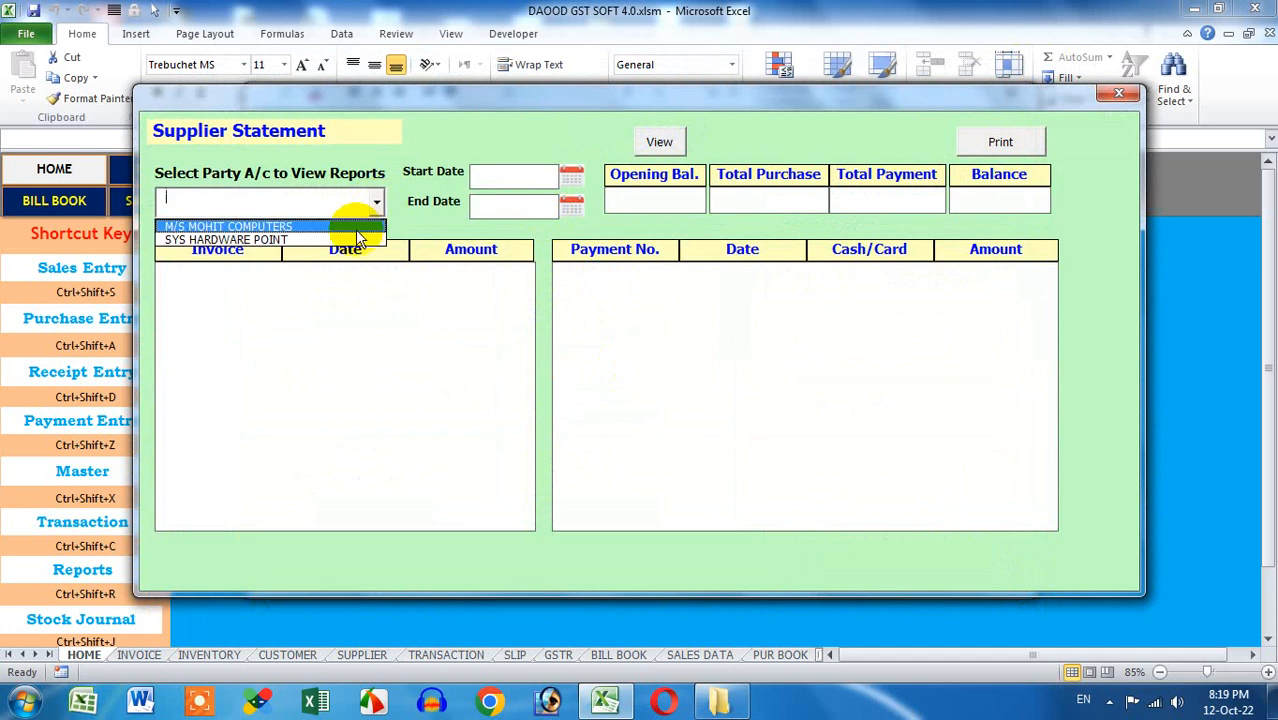
click(357, 228)
click(534, 183)
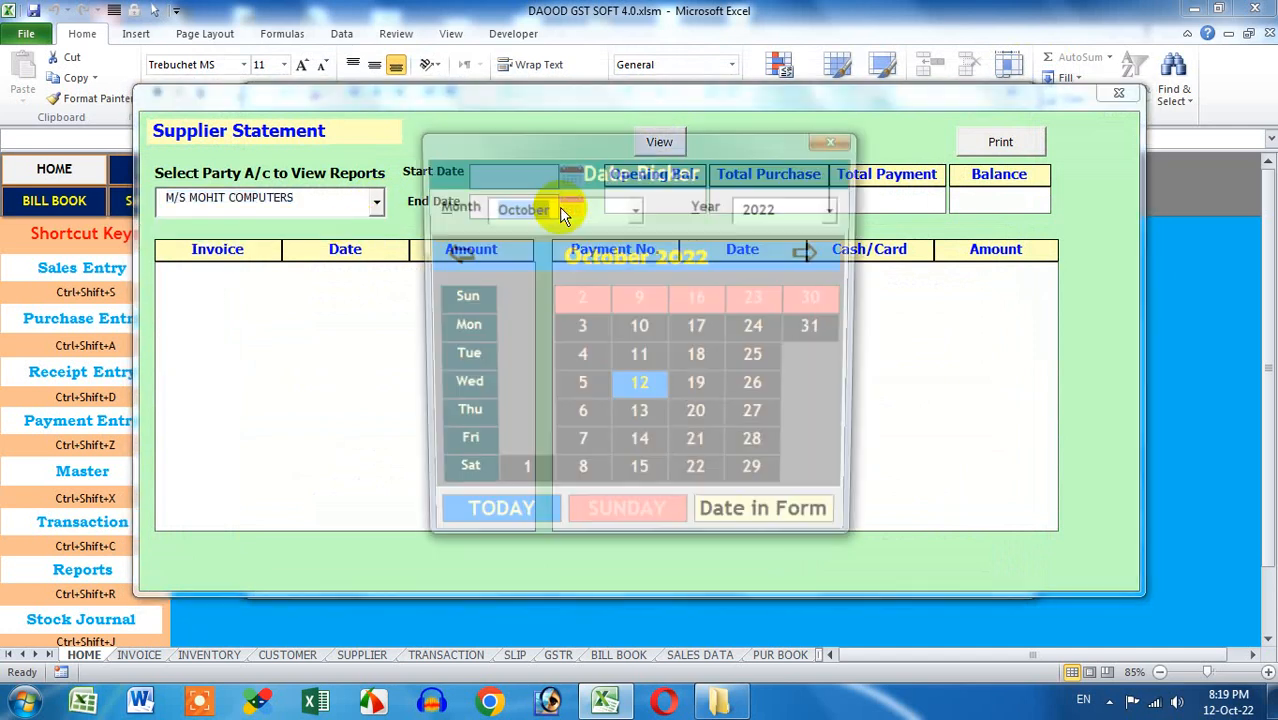
click(520, 479)
click(585, 205)
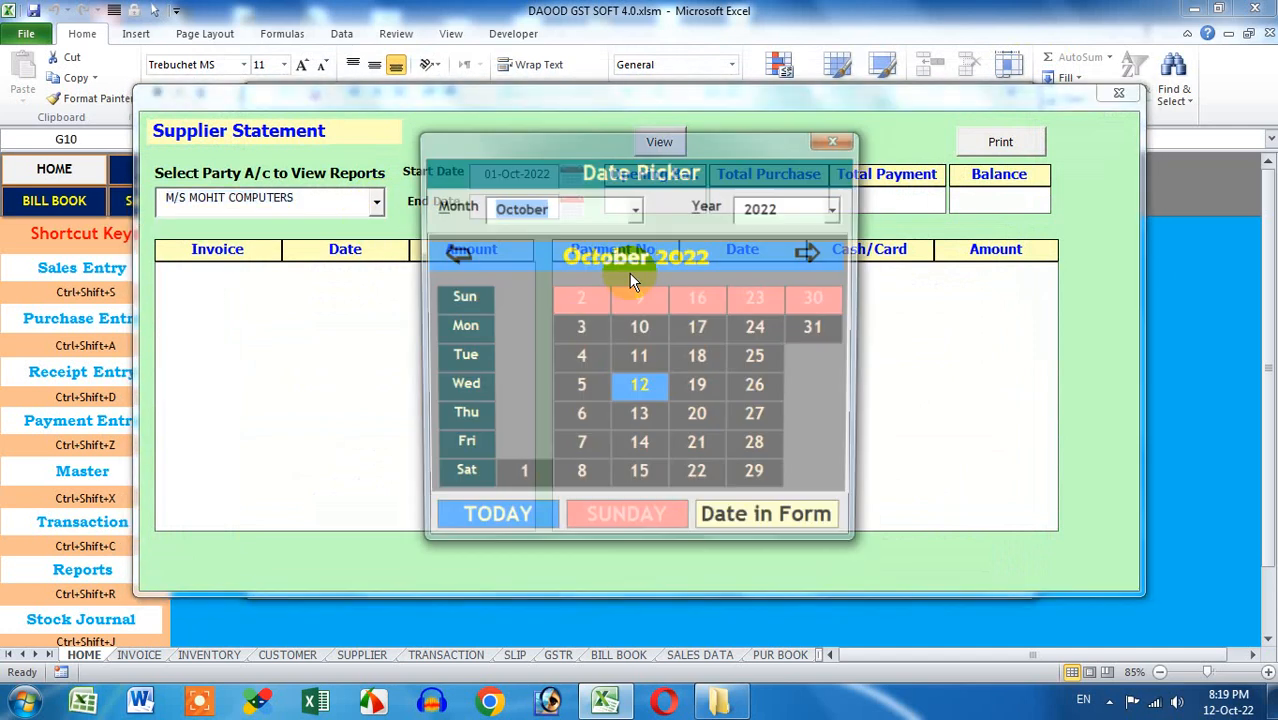
click(759, 388)
click(660, 142)
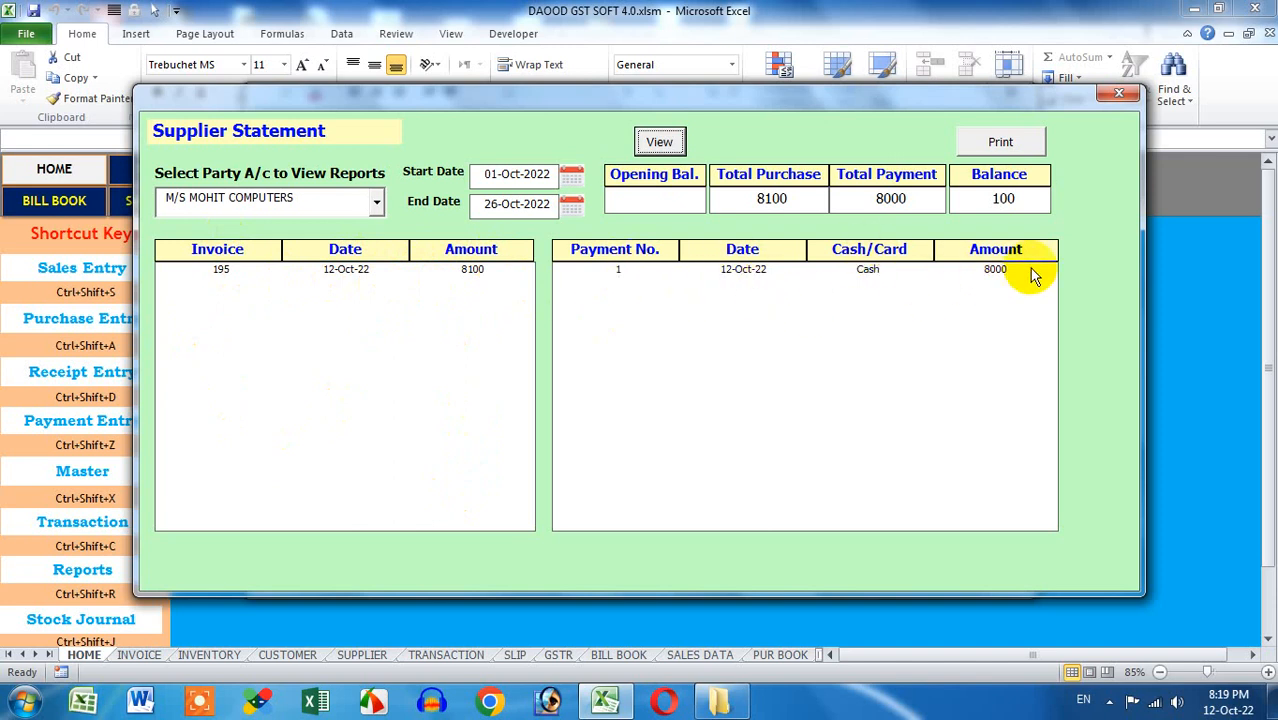
double_click(1020, 198)
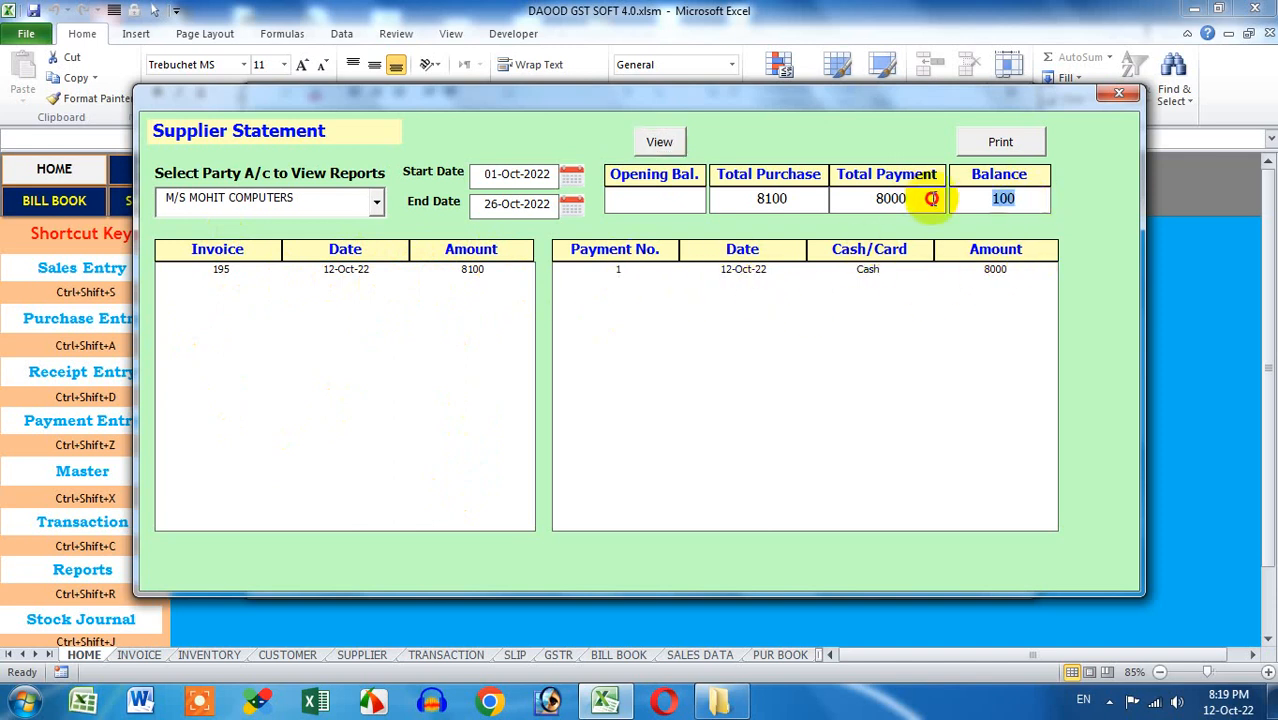
click(1120, 94)
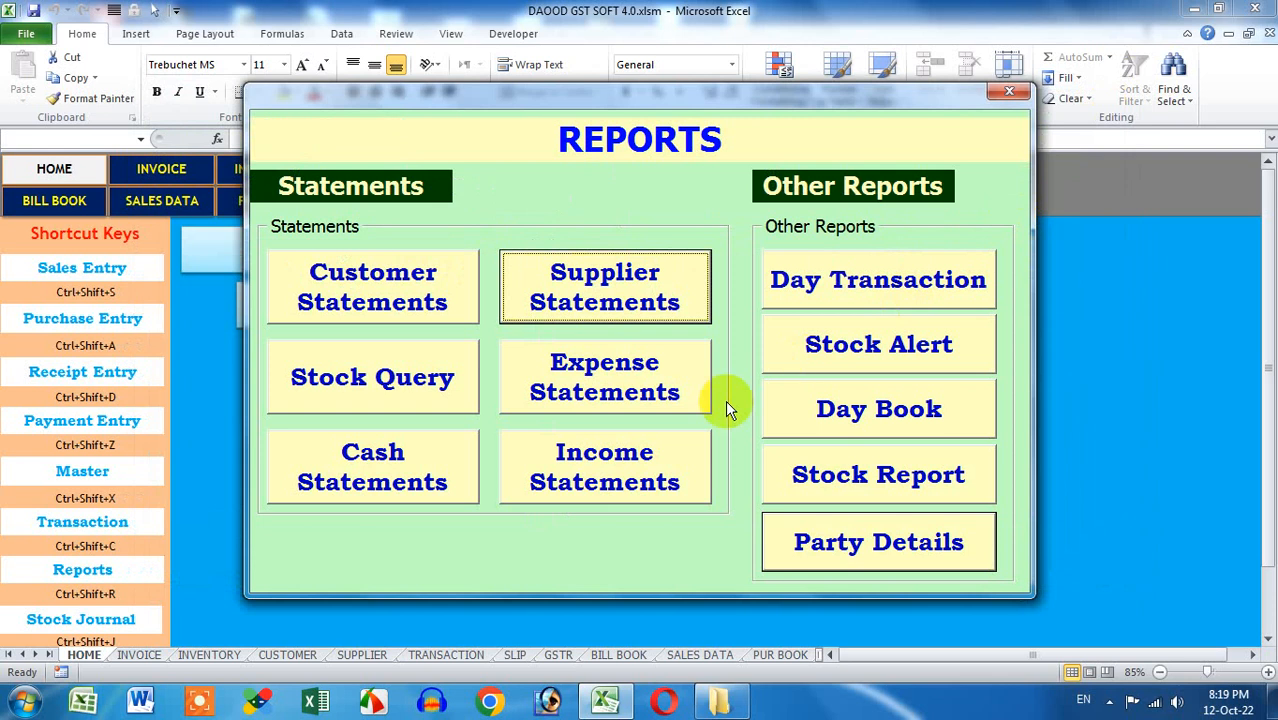
Query APPLE's October 2022 stock movement, checking sale 1001 and purchase 195 (closing 100)
click(424, 410)
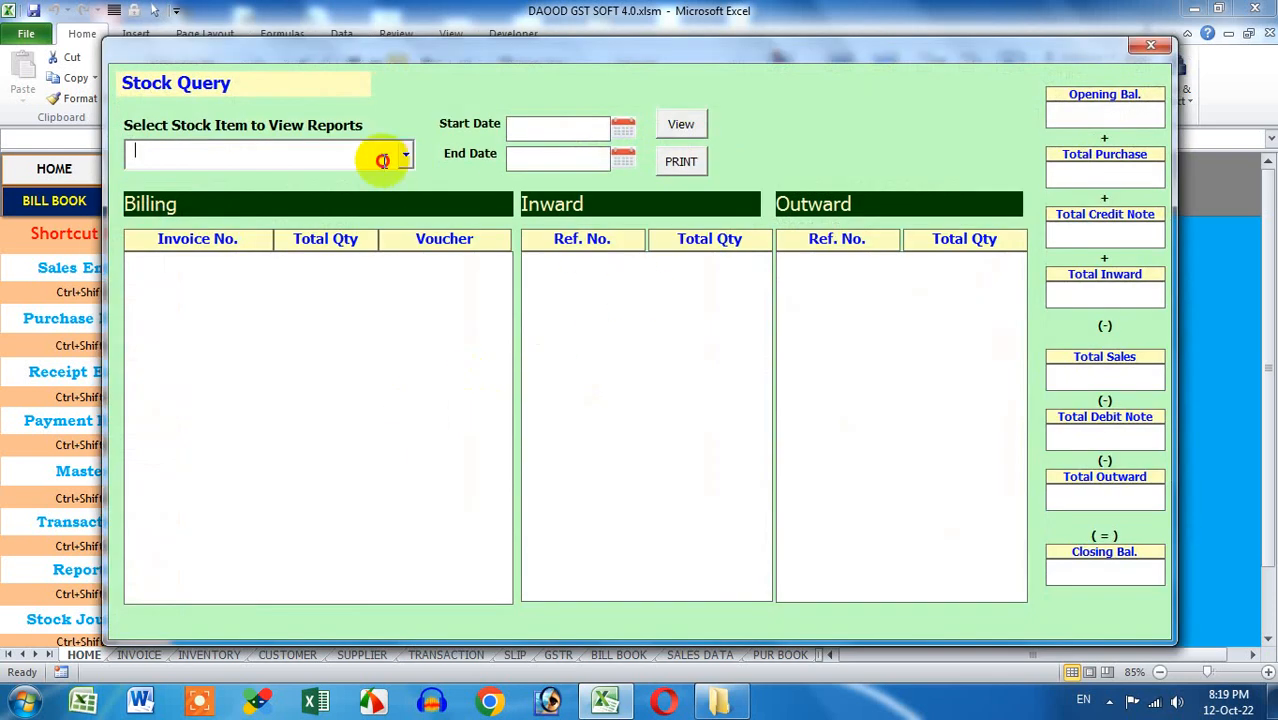
click(404, 155)
click(378, 179)
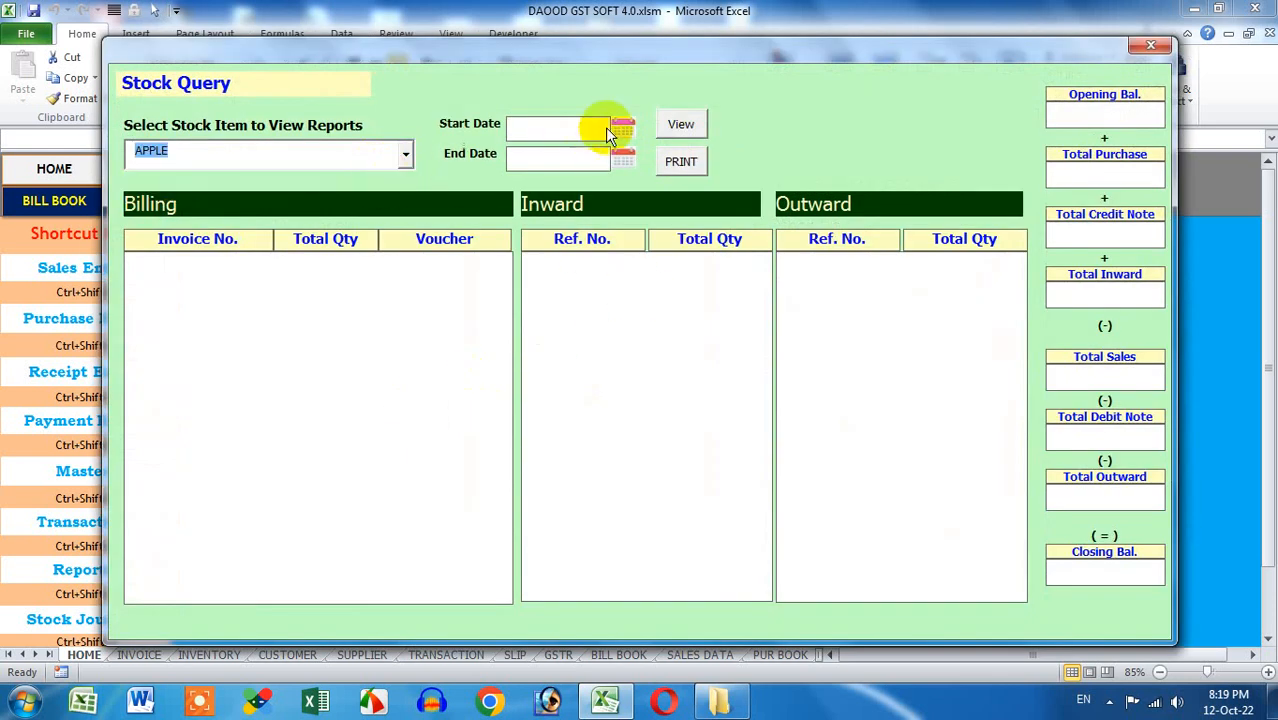
click(622, 128)
click(519, 478)
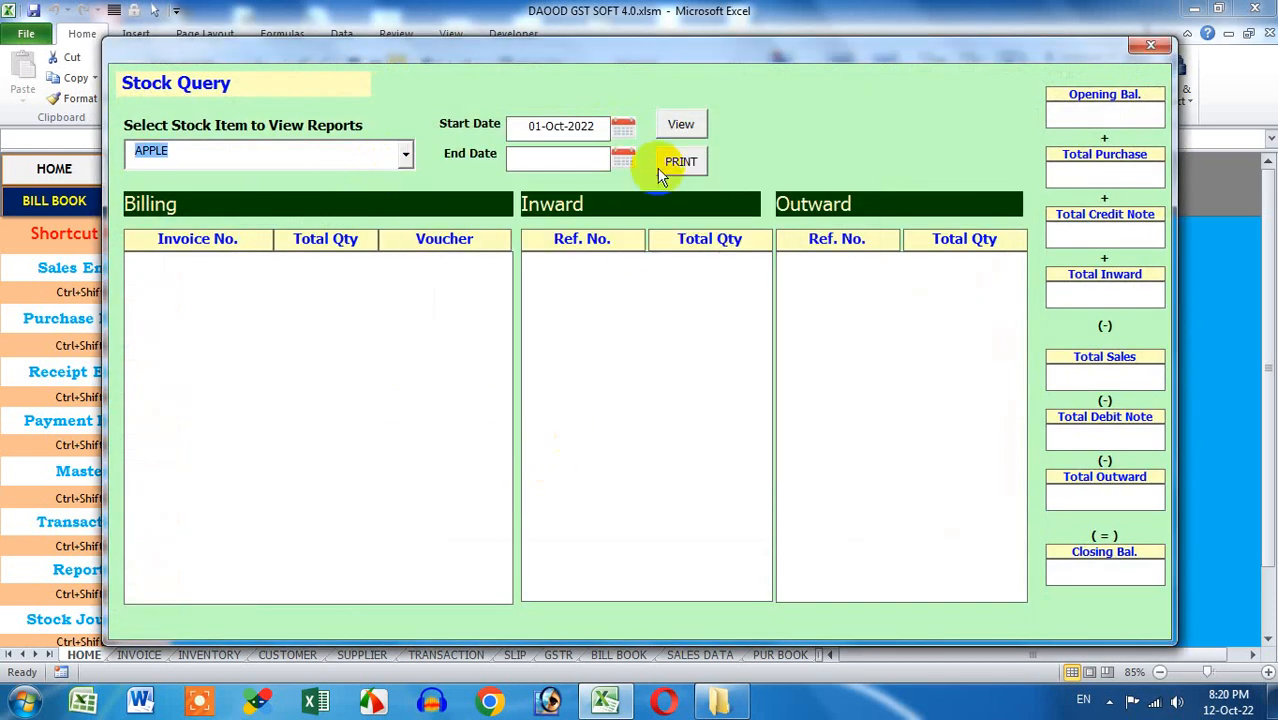
click(621, 152)
click(815, 327)
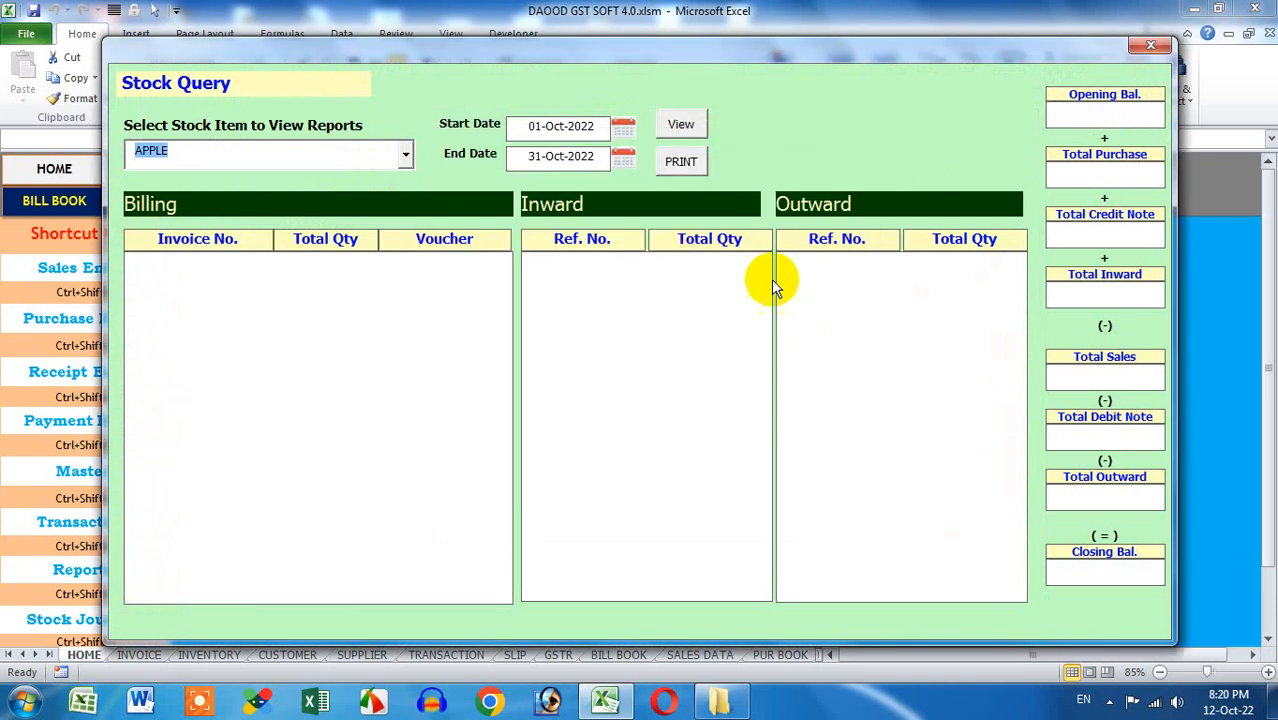
click(683, 125)
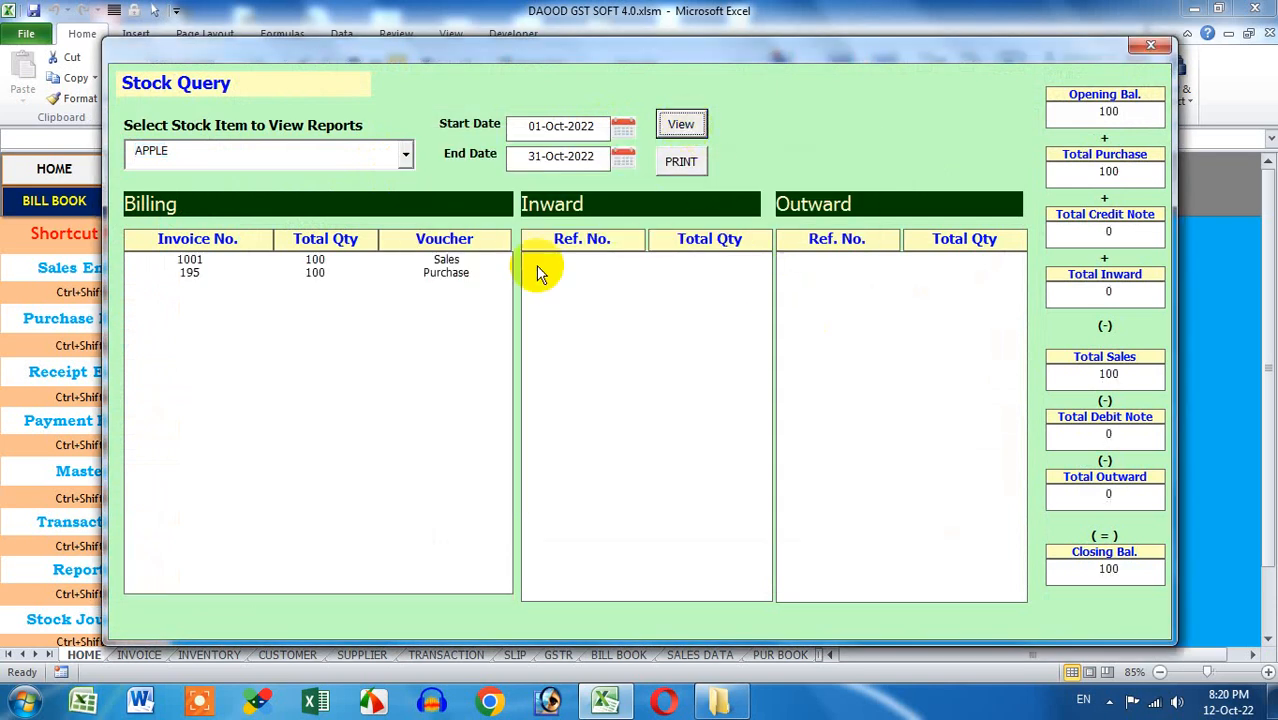
click(414, 263)
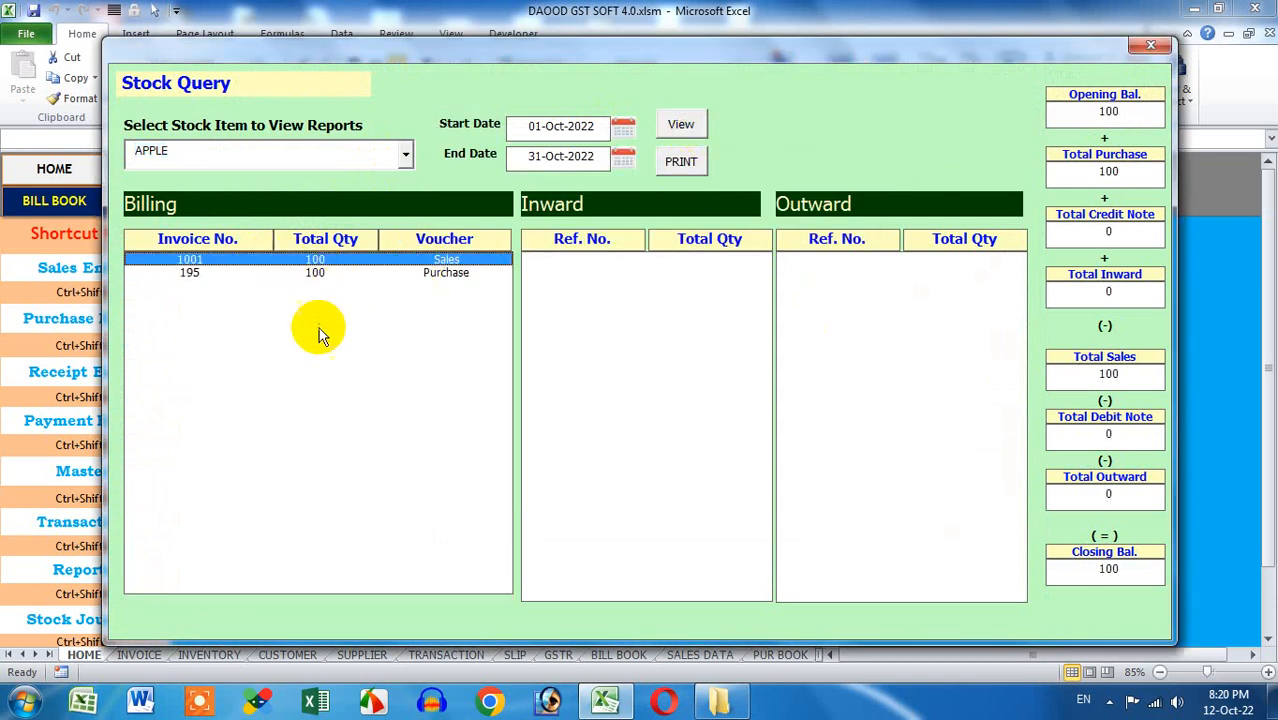
click(337, 272)
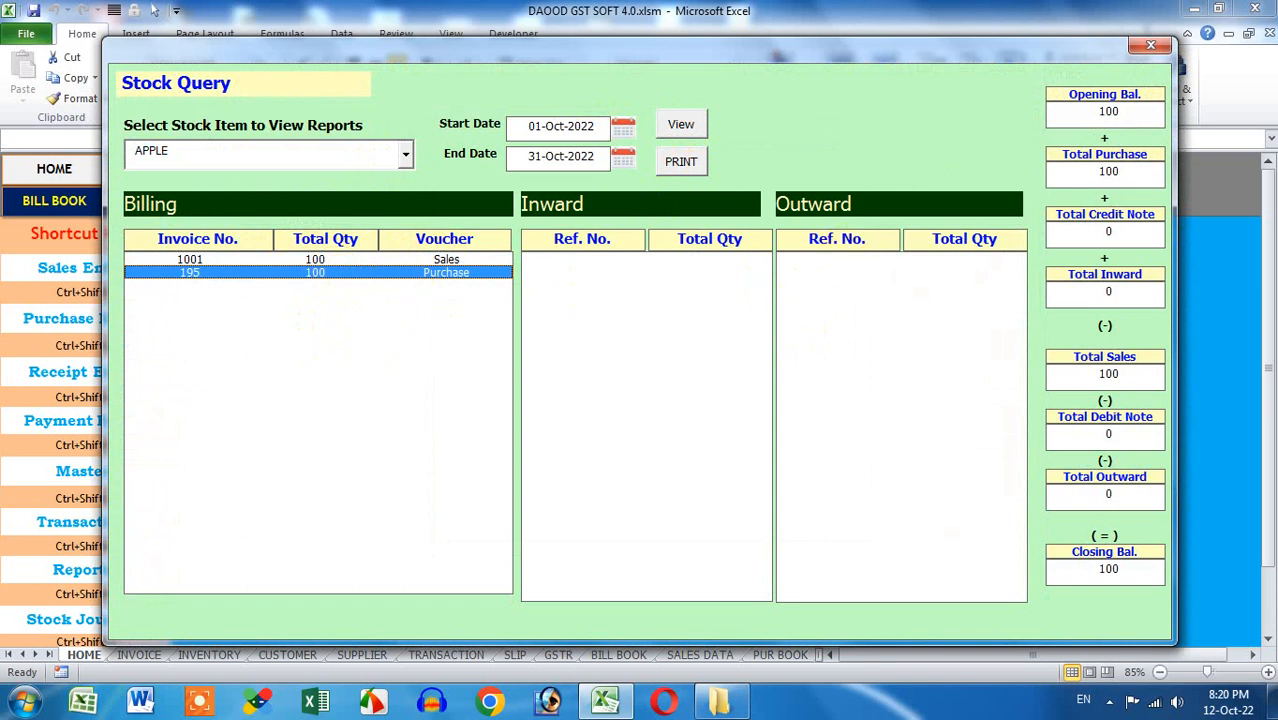
click(1147, 48)
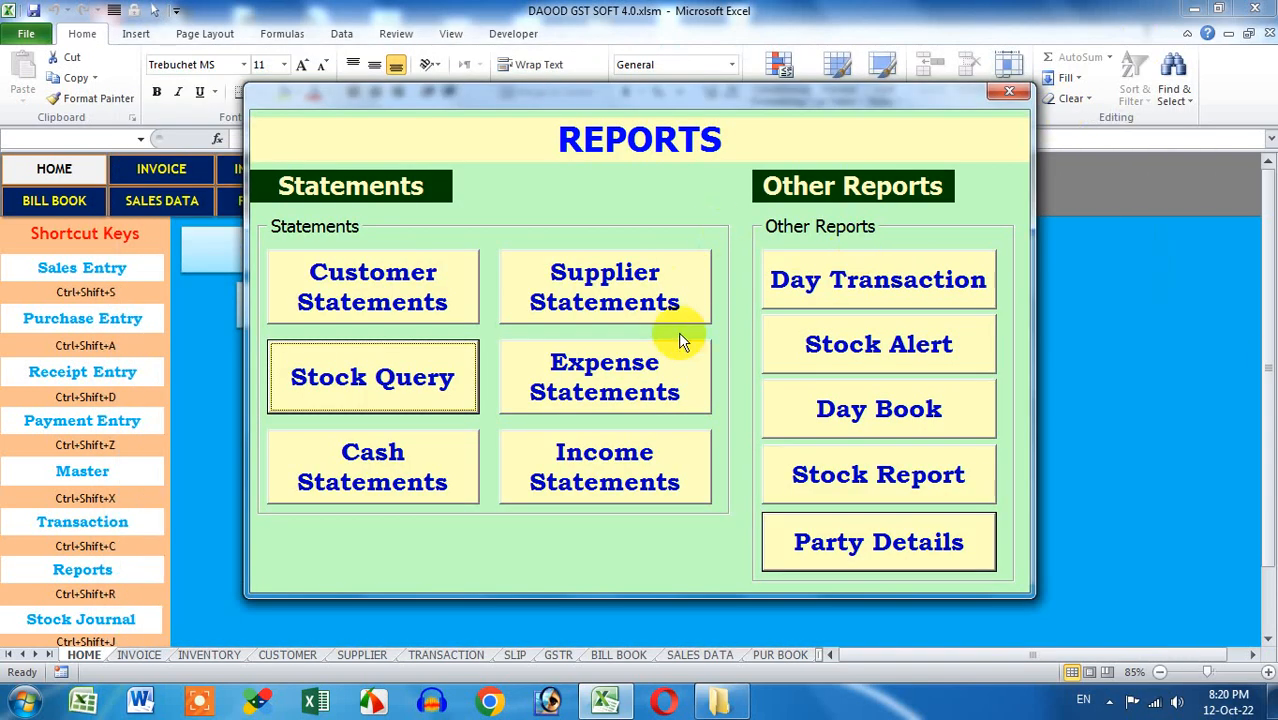
Open and close the Cash Statement, then close the REPORTS window
click(421, 458)
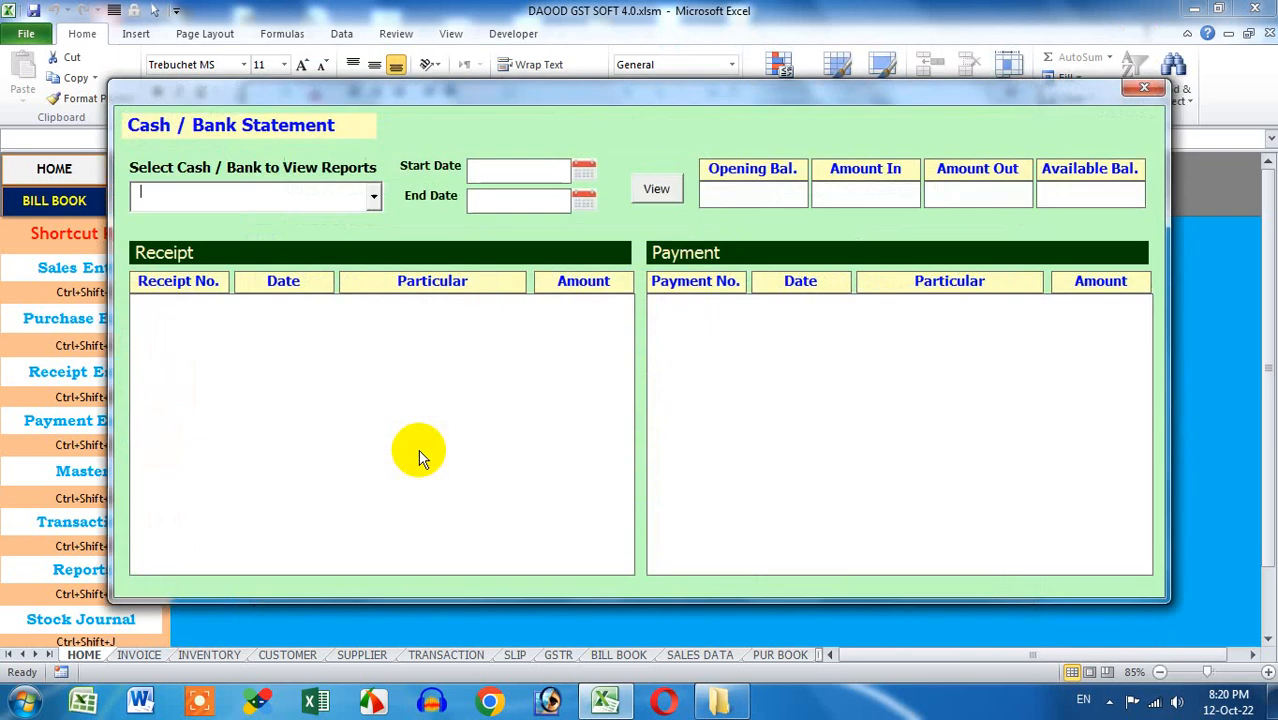
click(1142, 92)
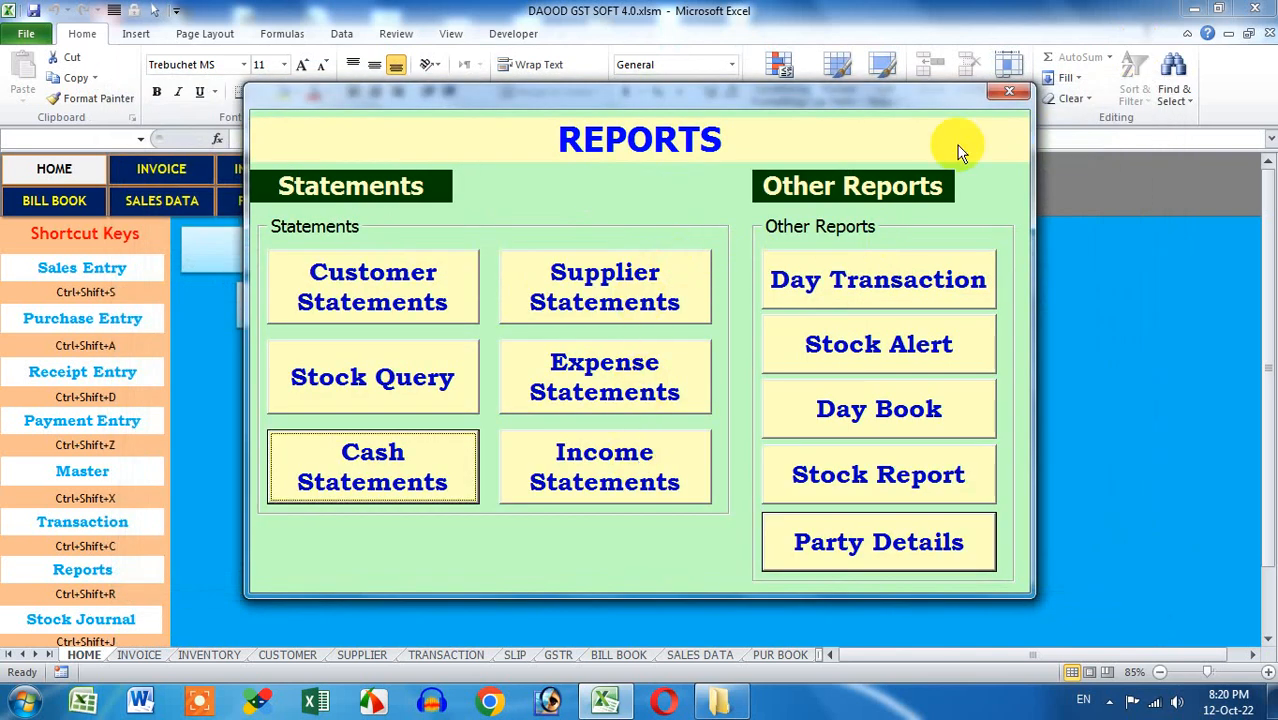
click(1007, 92)
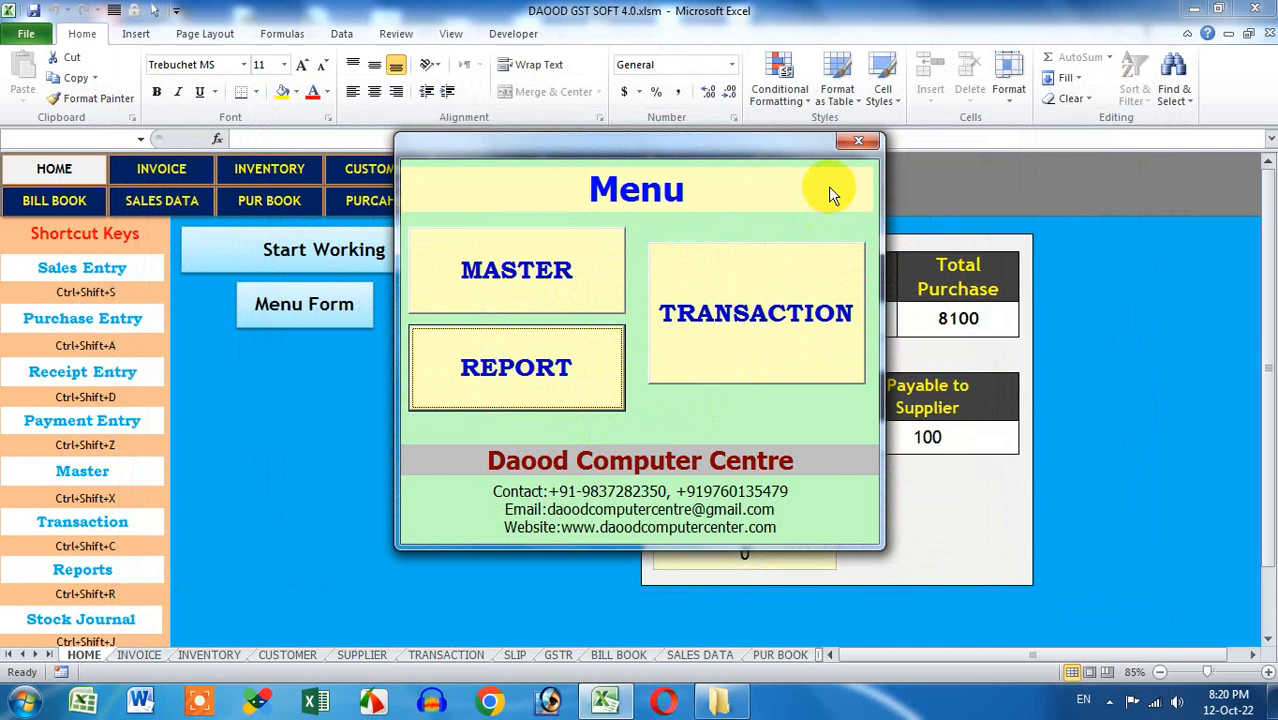
Close the Menu form and inspect the WE PROVIDE BETTER tagline on the INVOICE sheet
click(858, 140)
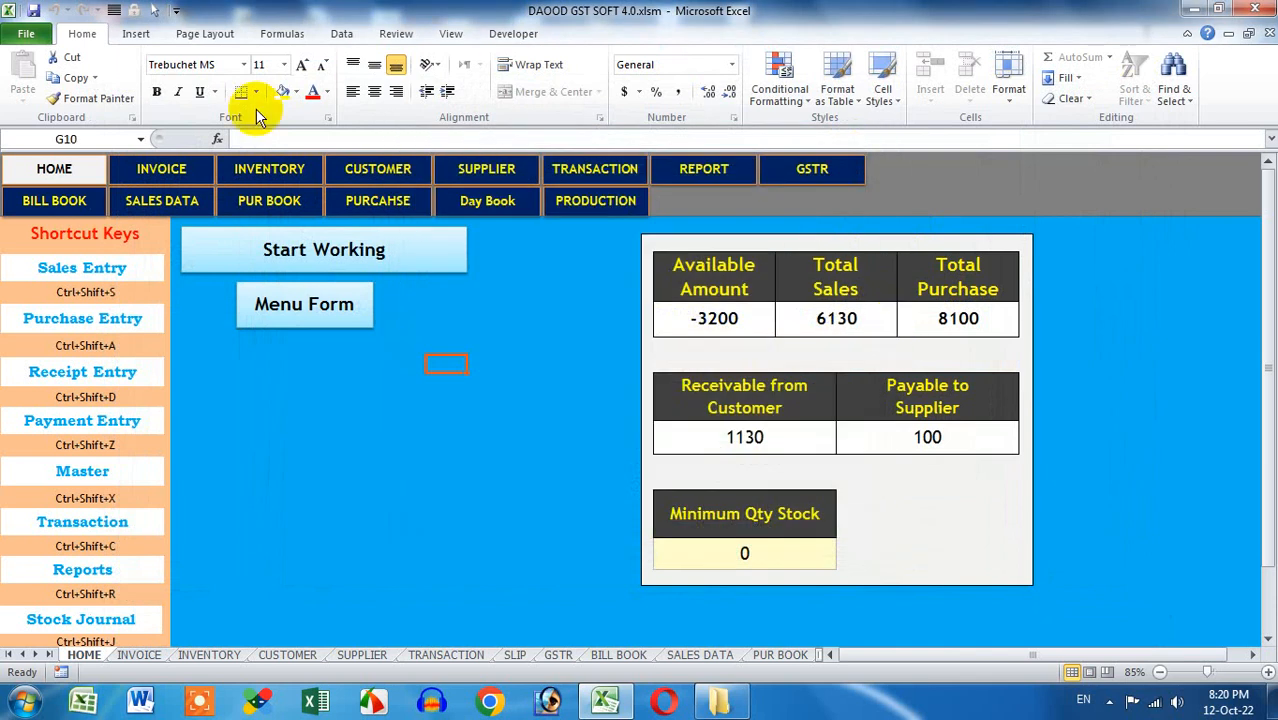
click(178, 166)
double_click(533, 383)
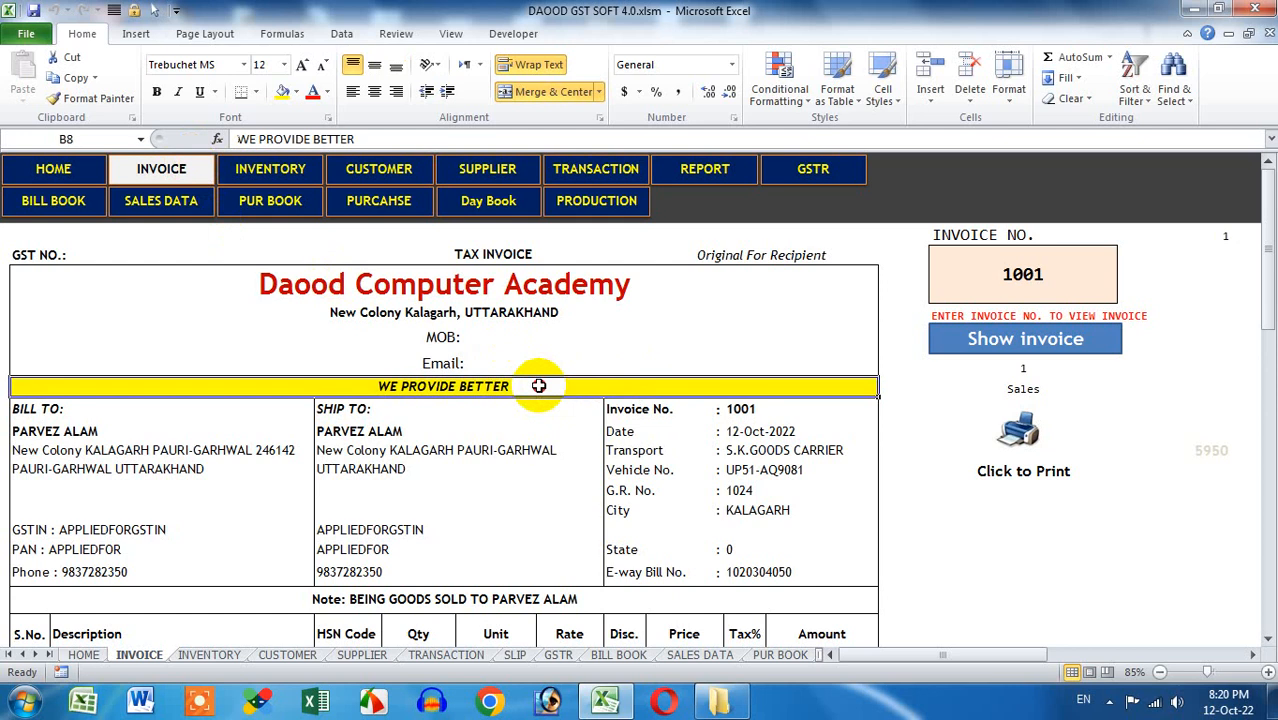
drag(555, 387, 383, 389)
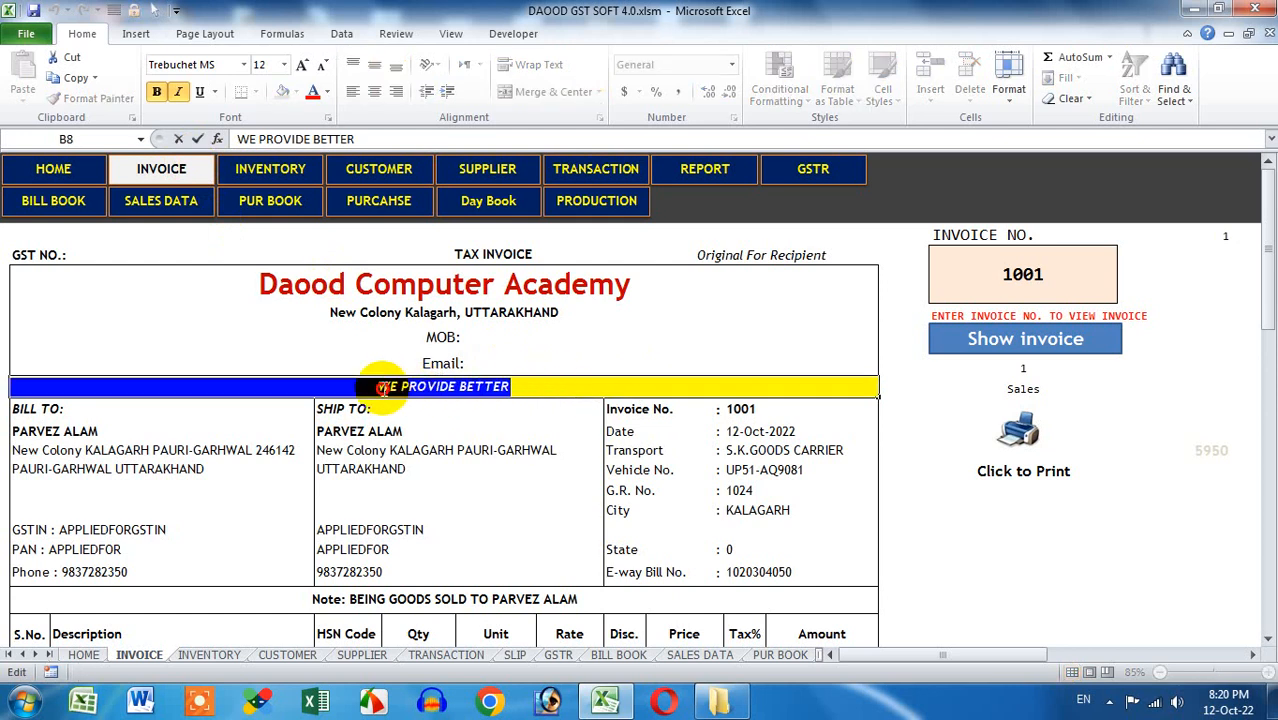
click(565, 387)
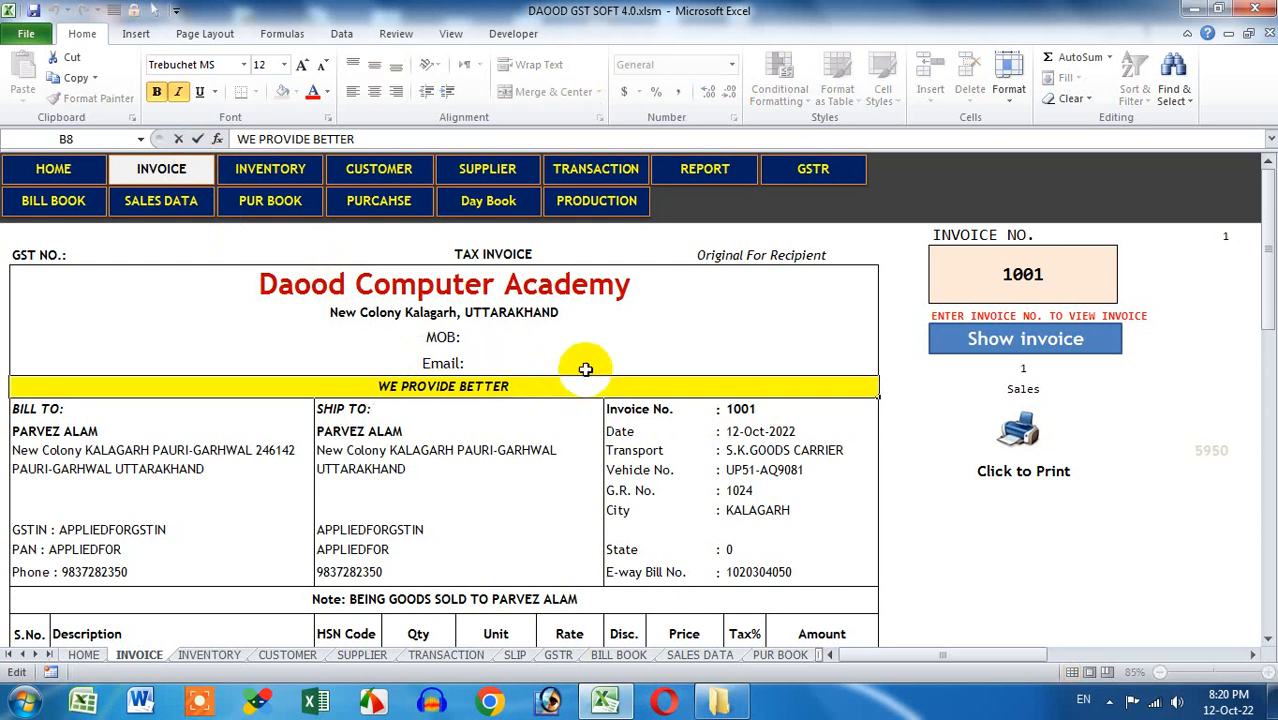
Review the invoice's E&O.E. terms and bank details, then bring up the INVENTORY sheet
scroll(582, 366, down, 5)
scroll(585, 363, down, 10)
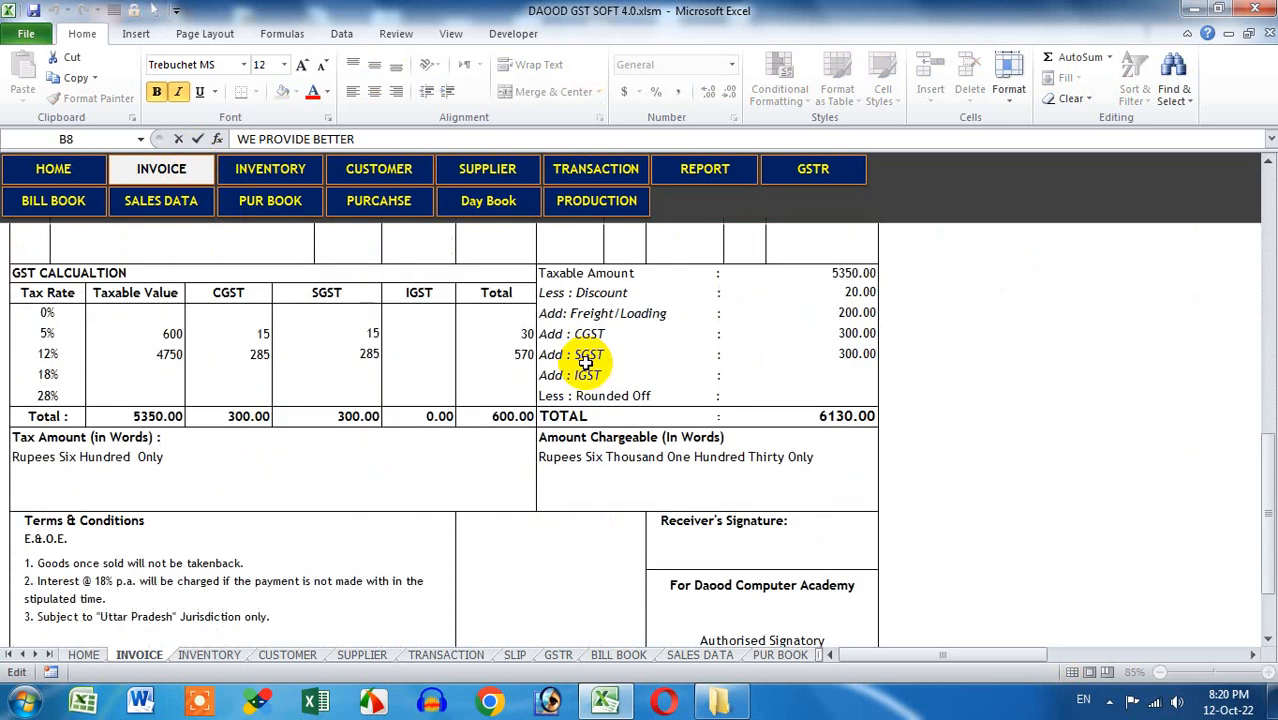
click(44, 418)
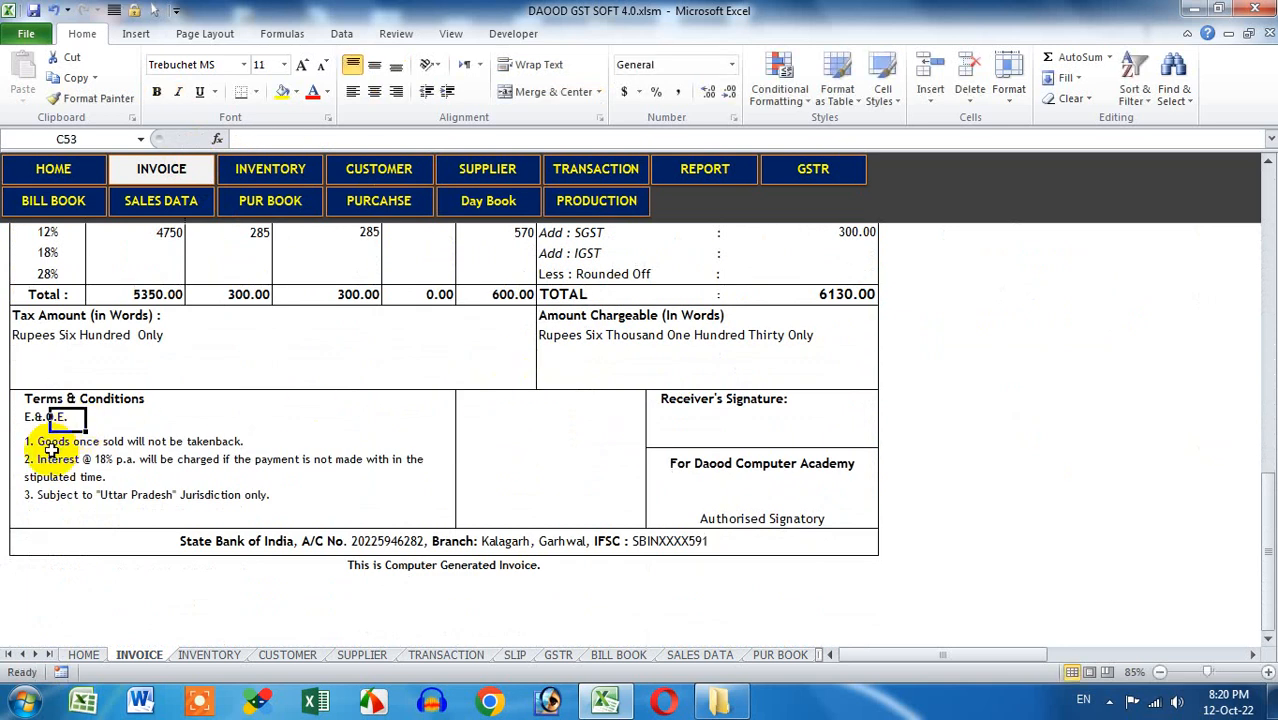
click(50, 448)
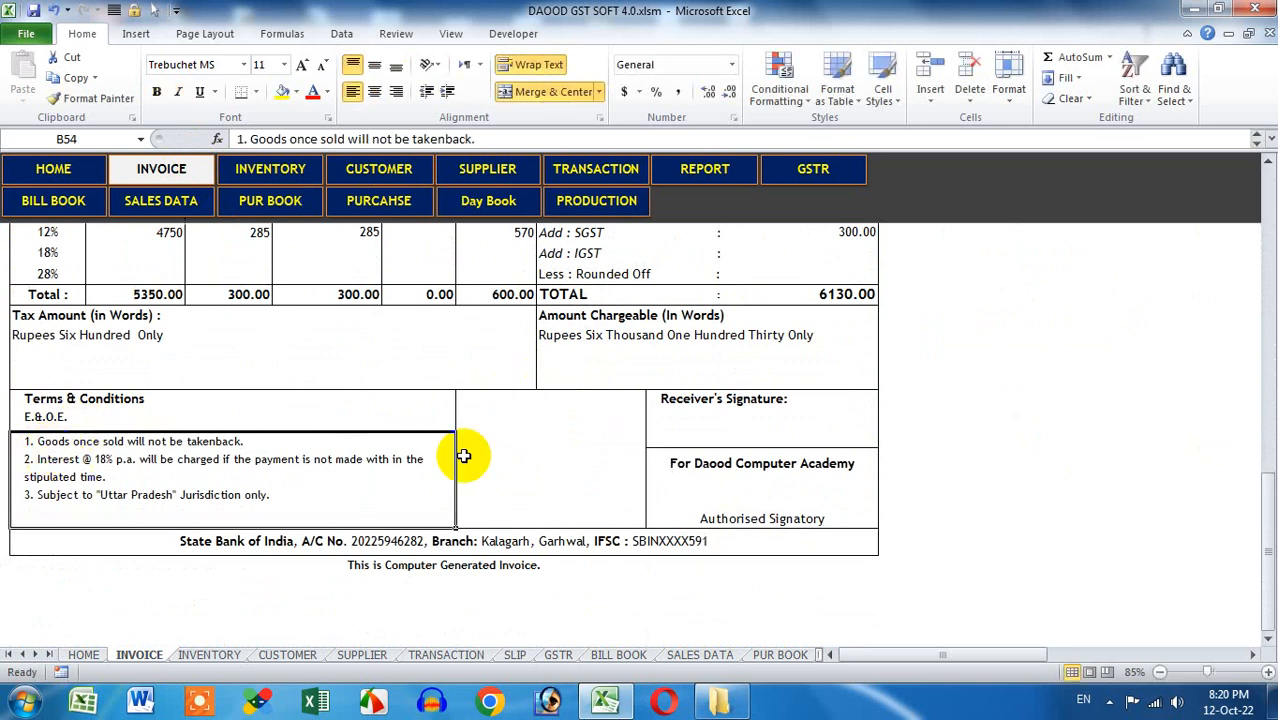
click(492, 425)
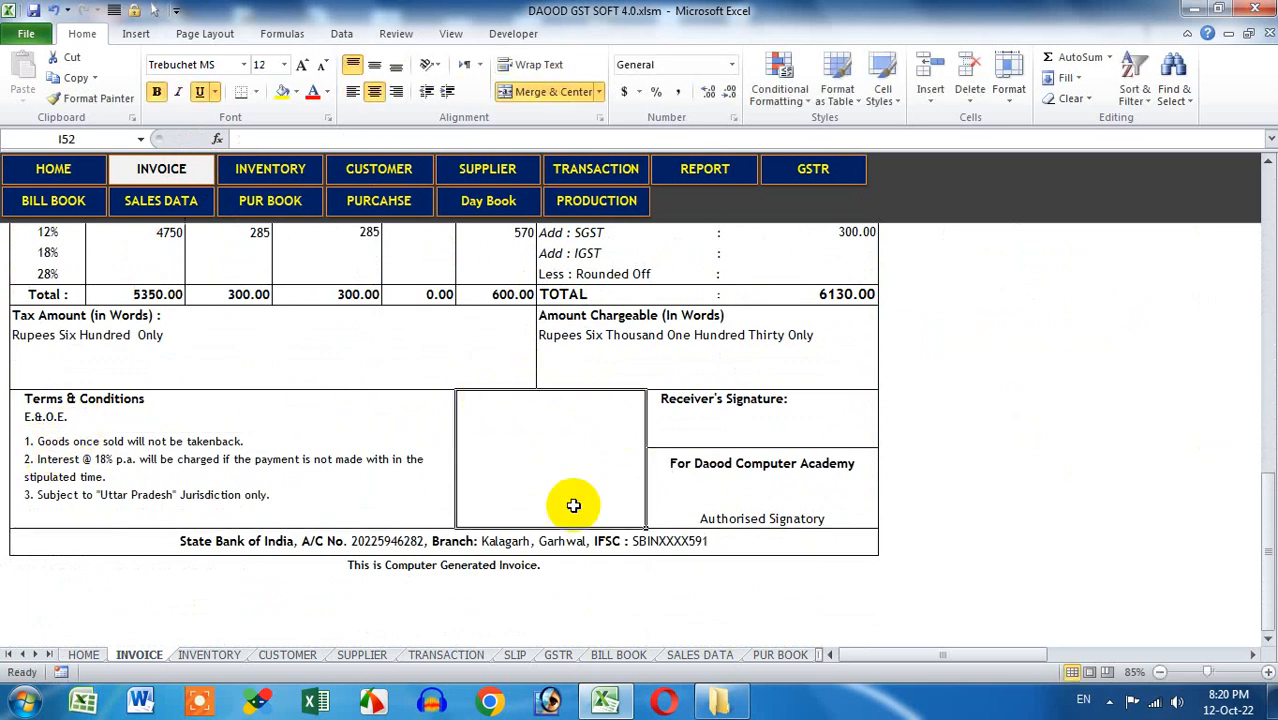
click(357, 541)
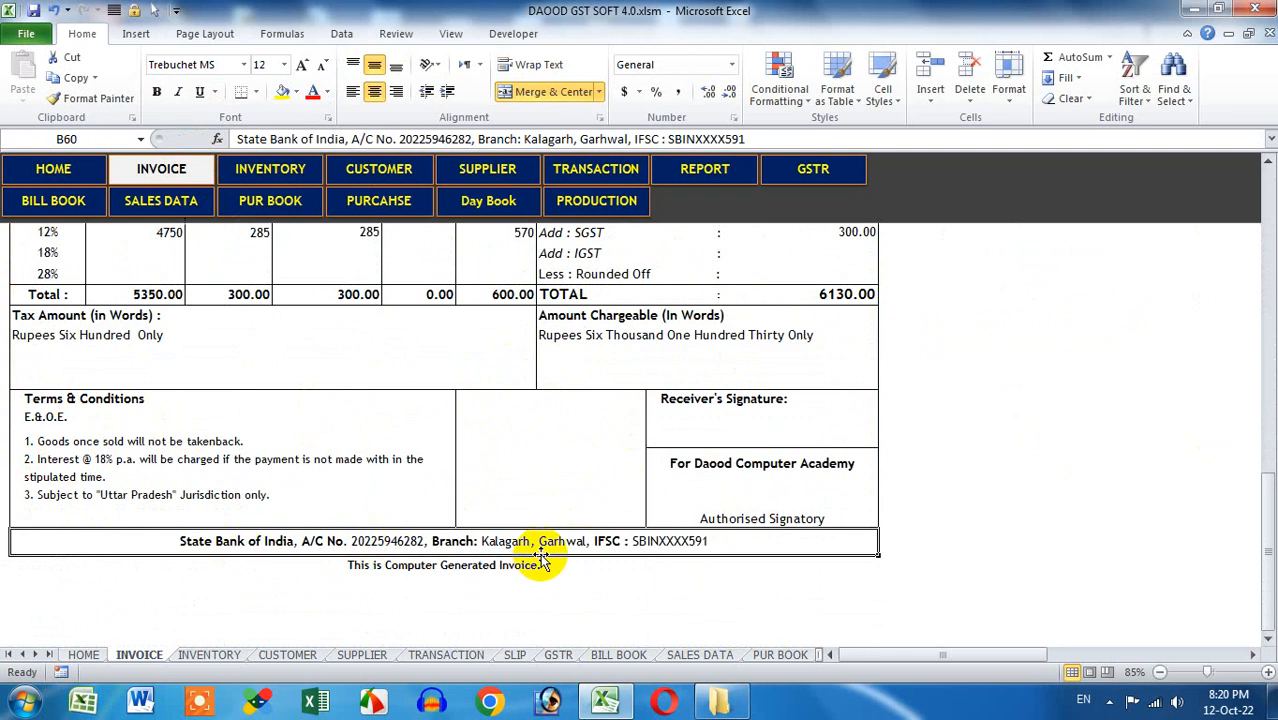
scroll(730, 487, up, 15)
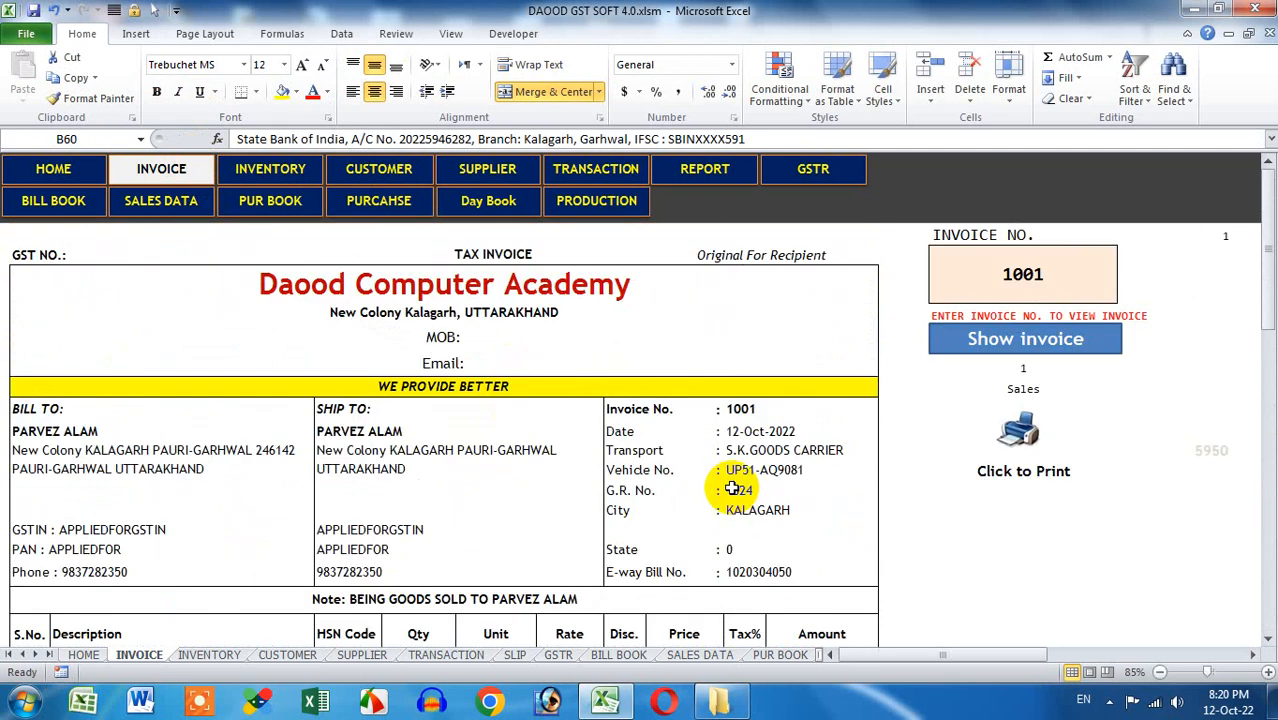
click(270, 172)
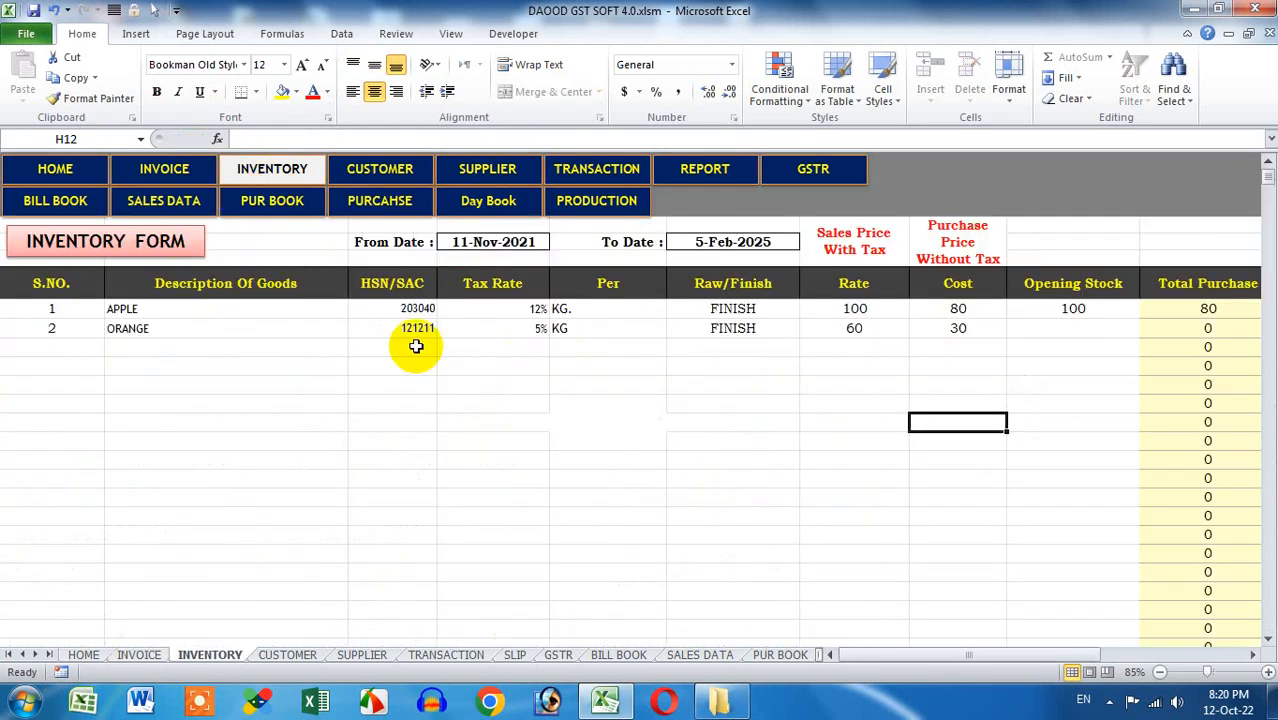
click(524, 242)
click(726, 237)
click(480, 244)
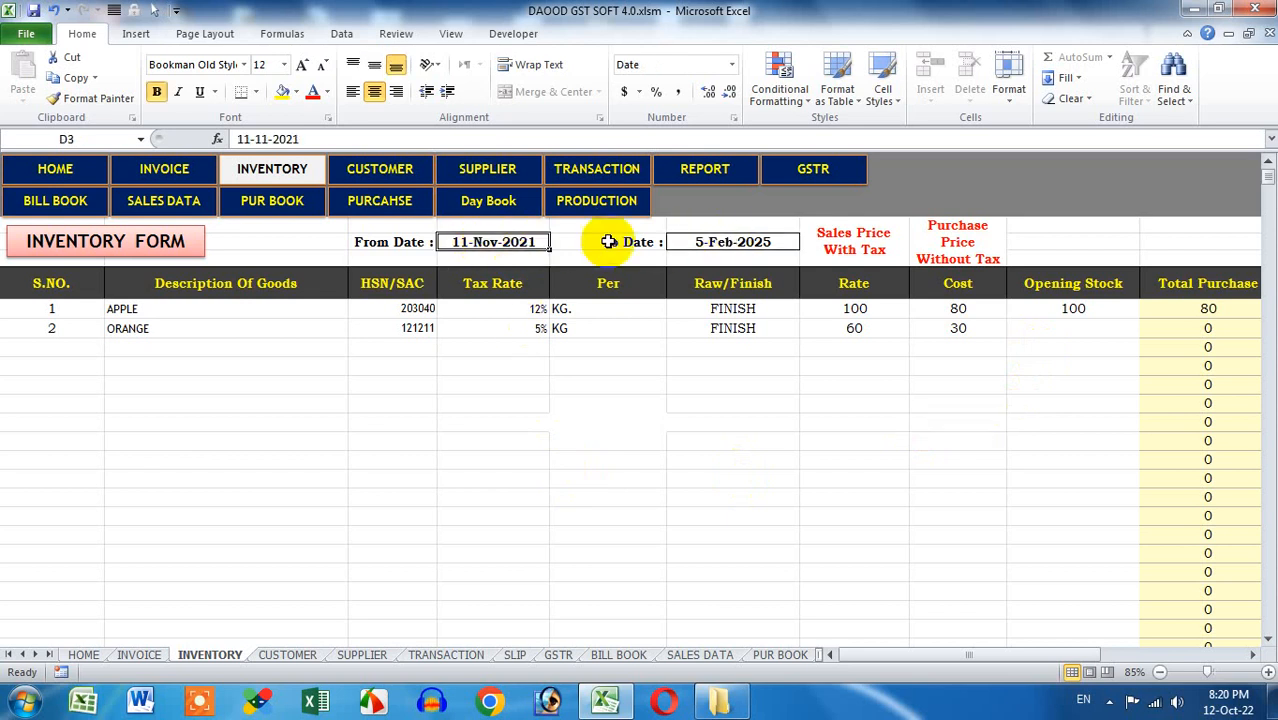
click(745, 241)
click(521, 242)
click(733, 242)
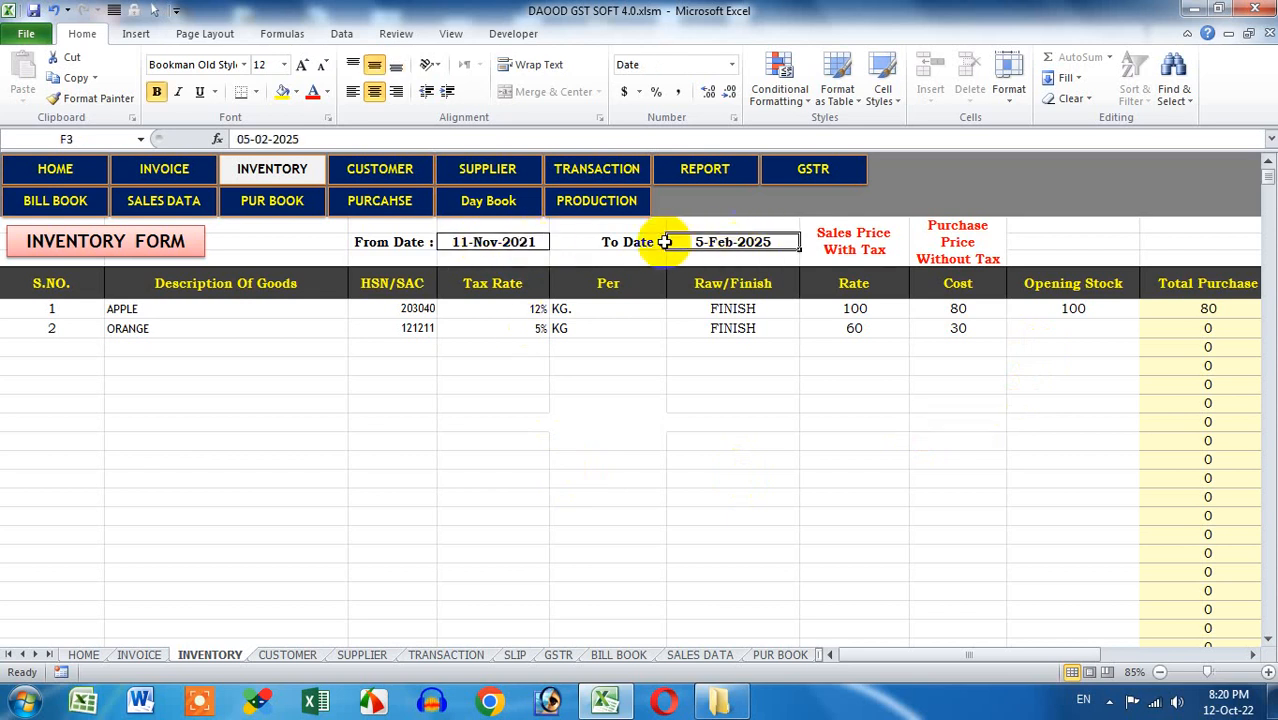
click(535, 242)
click(704, 241)
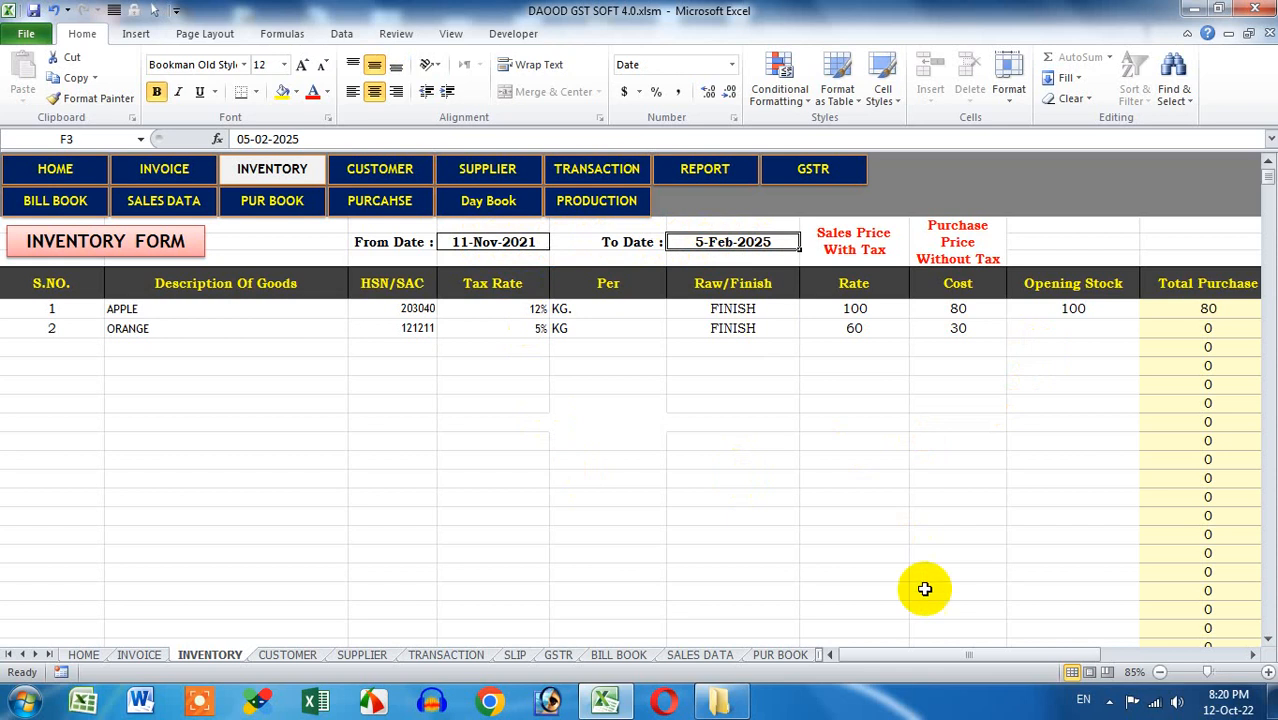
drag(916, 660, 1040, 662)
drag(556, 309, 541, 441)
drag(650, 310, 641, 441)
drag(788, 314, 790, 403)
drag(880, 309, 880, 422)
drag(968, 309, 964, 400)
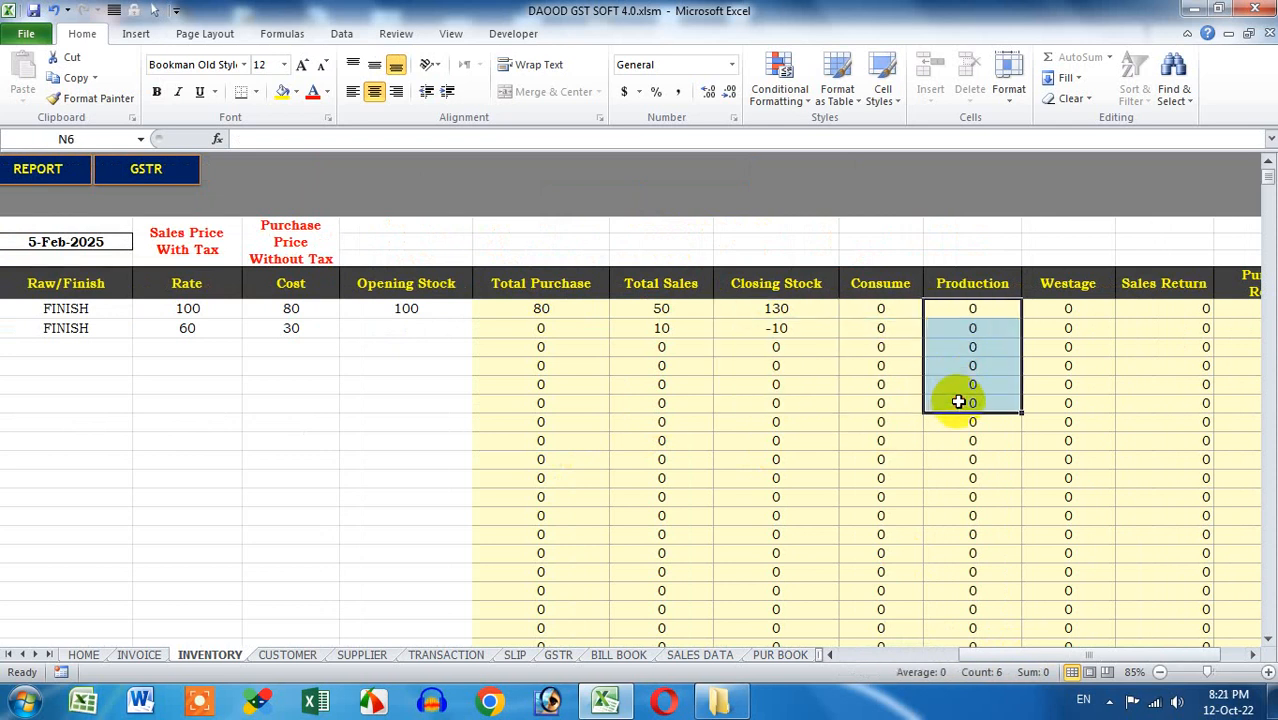
drag(1068, 309, 1070, 430)
drag(1164, 310, 1167, 386)
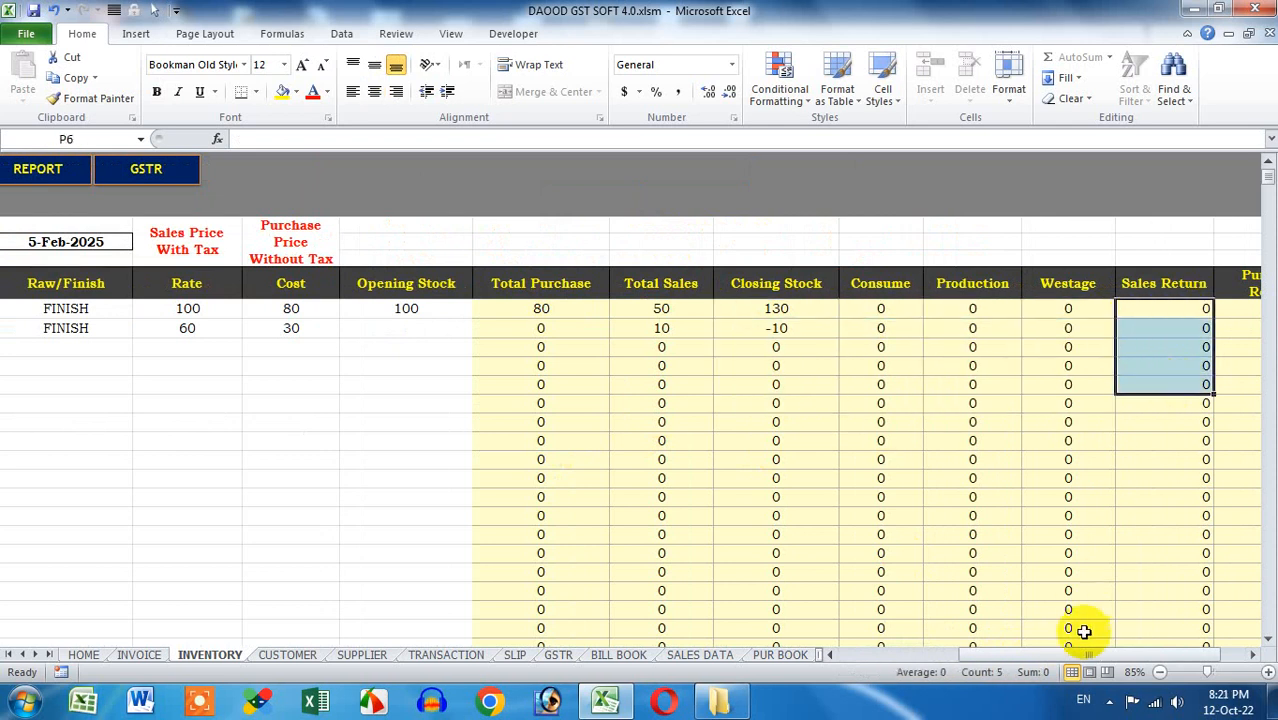
drag(1080, 655, 1108, 660)
drag(1167, 310, 1167, 386)
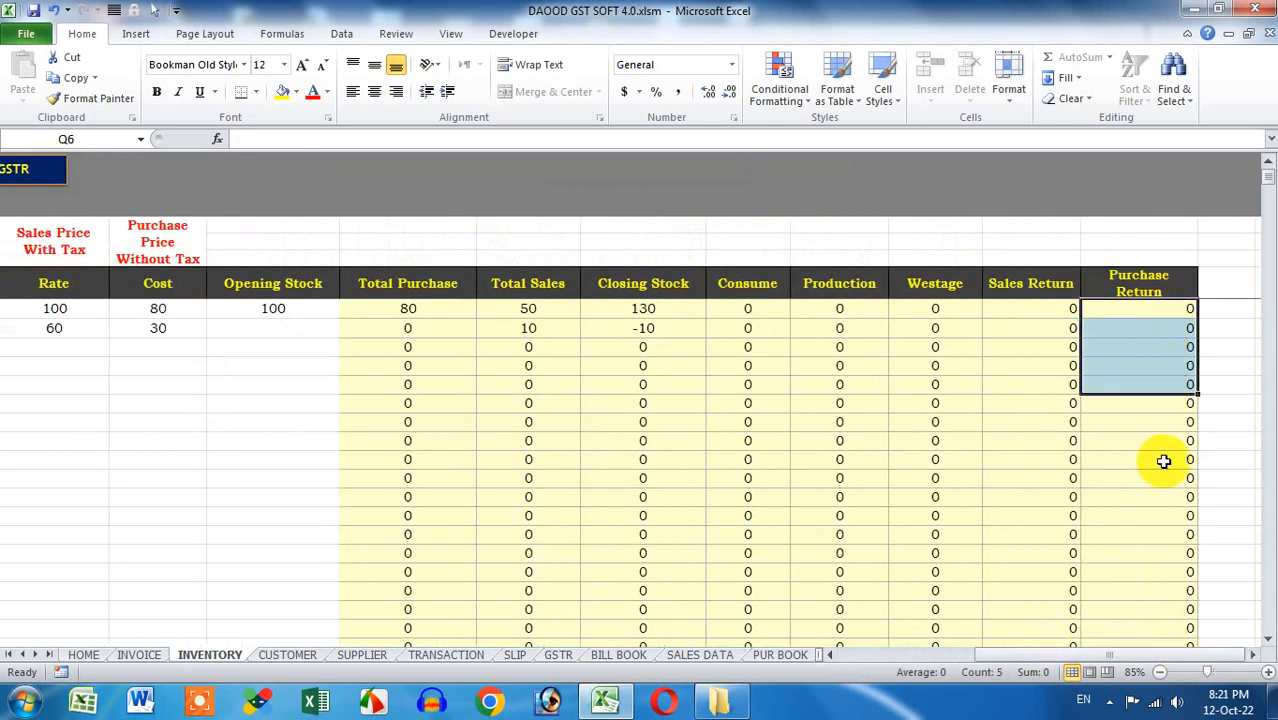
drag(1173, 655, 1038, 666)
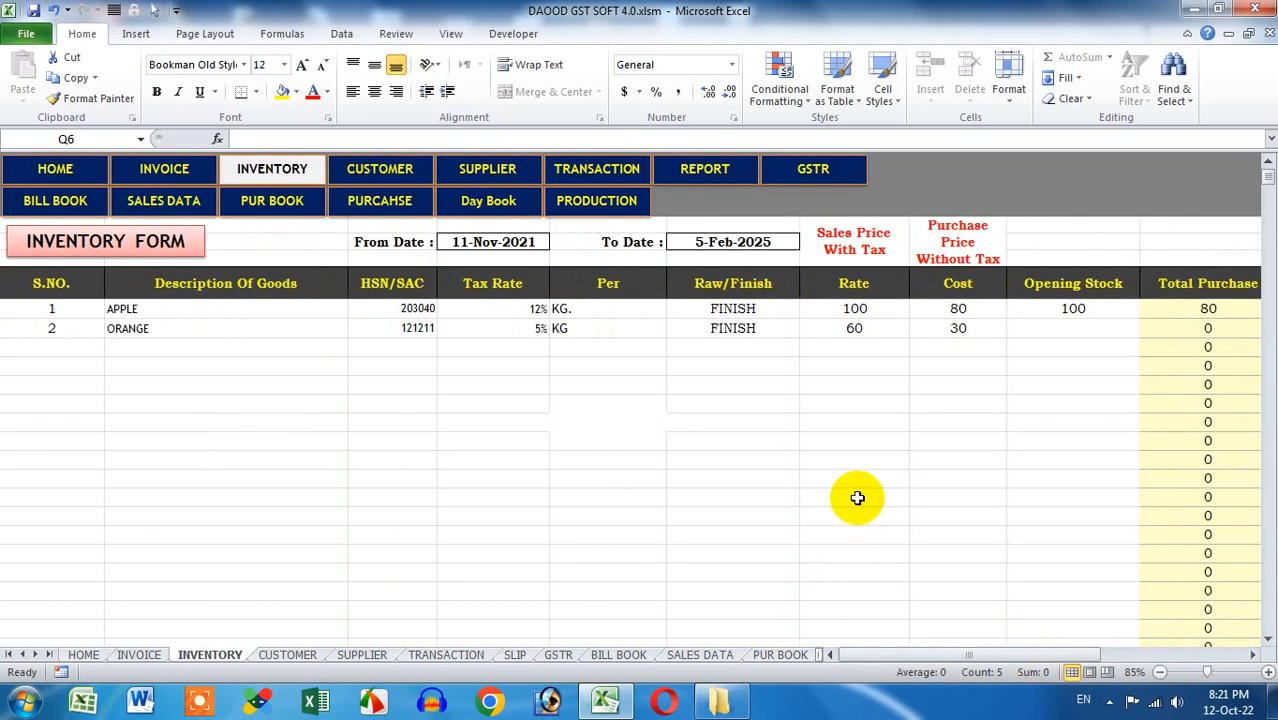
Check the Sales Entry Form's credit note and invoice voucher types, then close it
click(76, 174)
click(88, 264)
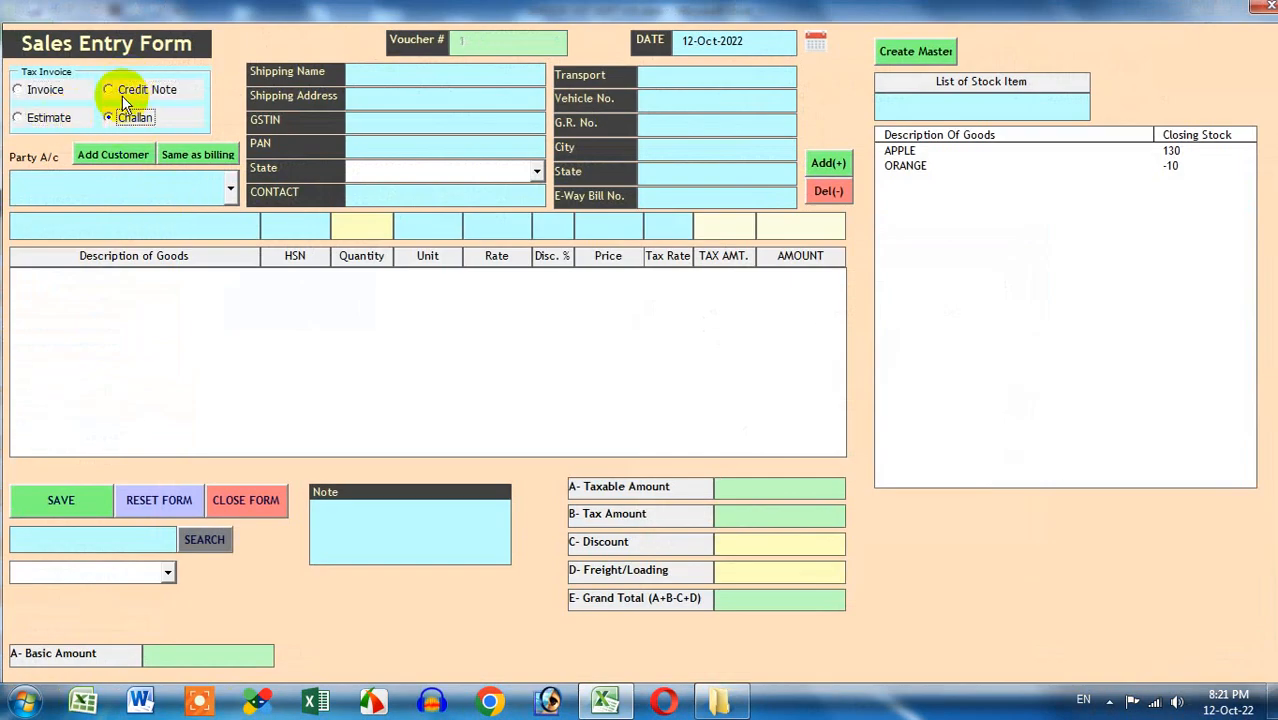
click(110, 90)
click(55, 96)
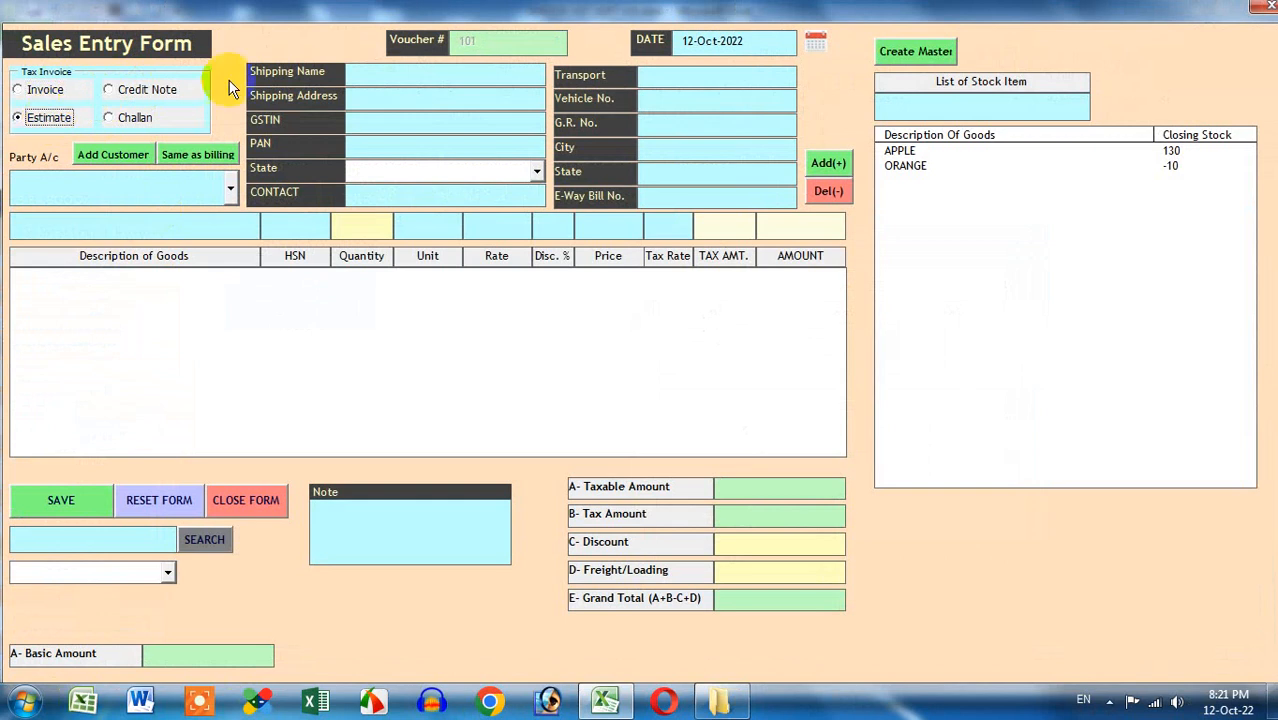
click(1268, 14)
Check the Purchase Entry form marked as purchase, close it, and go to INVENTORY
click(135, 325)
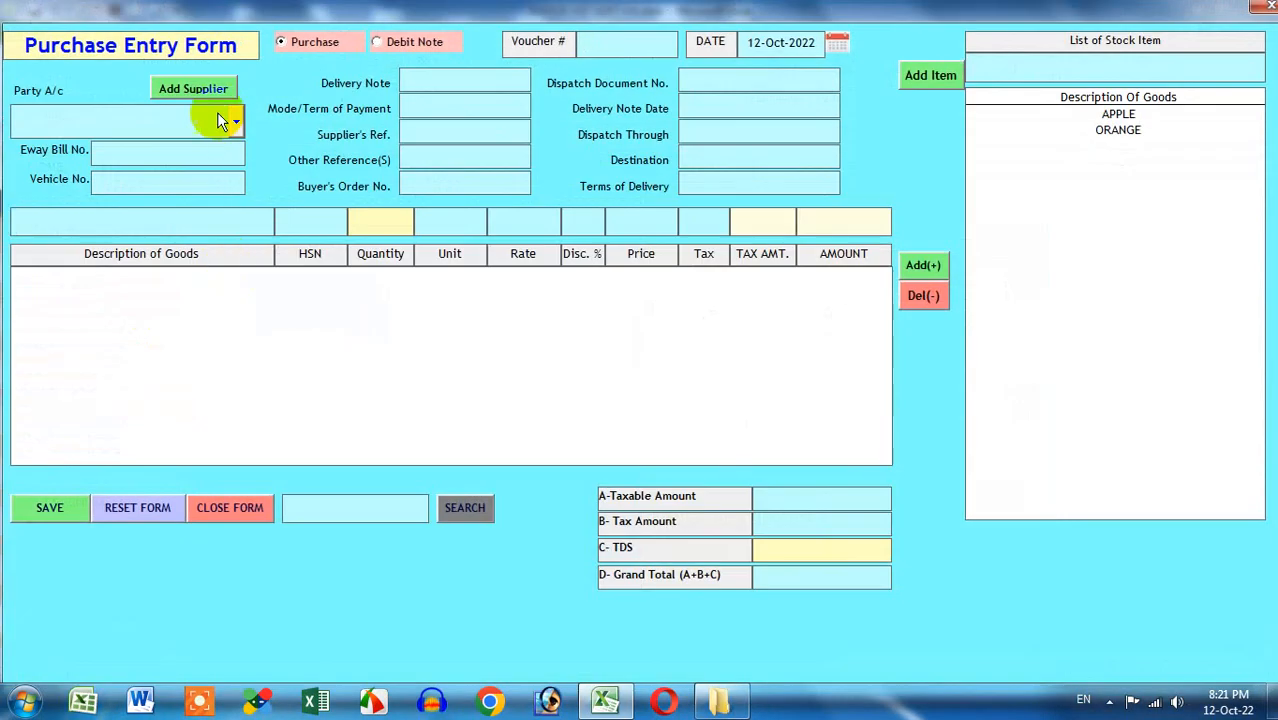
click(325, 43)
click(1257, 8)
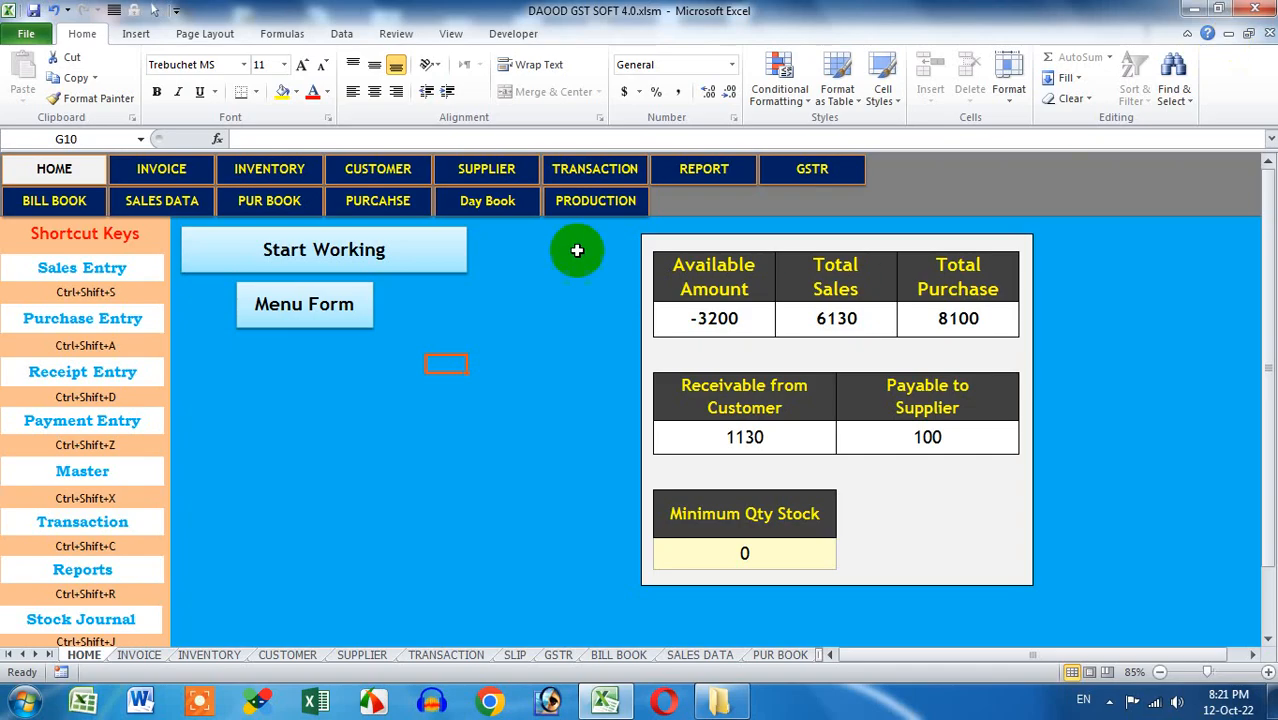
click(271, 171)
Inspect the CUSTOMER sheet's customer form and its first customer entry
click(385, 172)
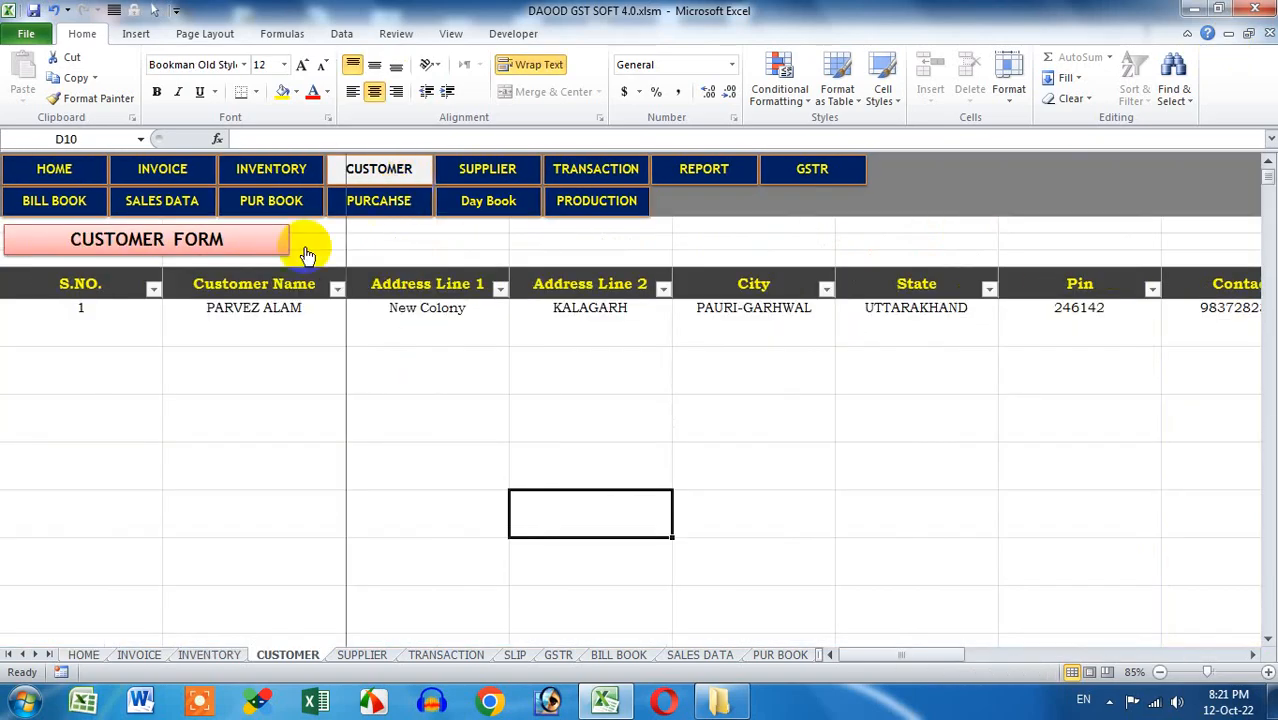
drag(892, 655, 1222, 655)
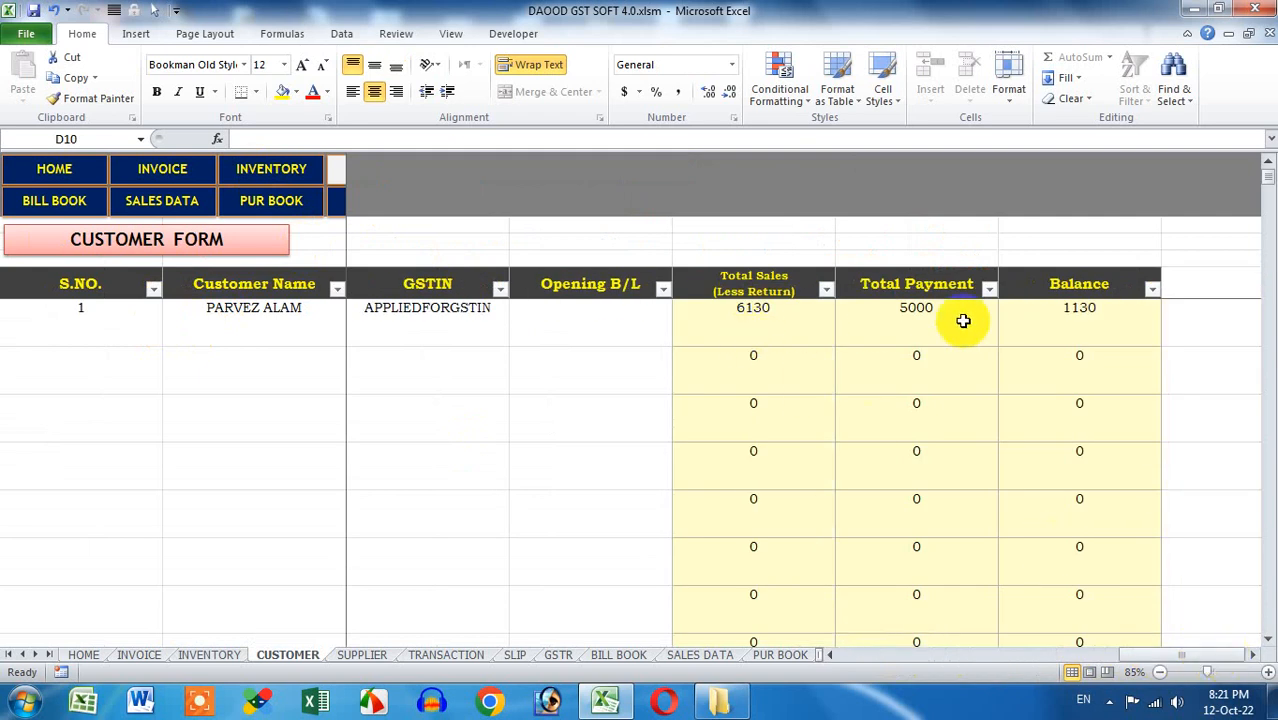
drag(1148, 660, 880, 660)
click(105, 334)
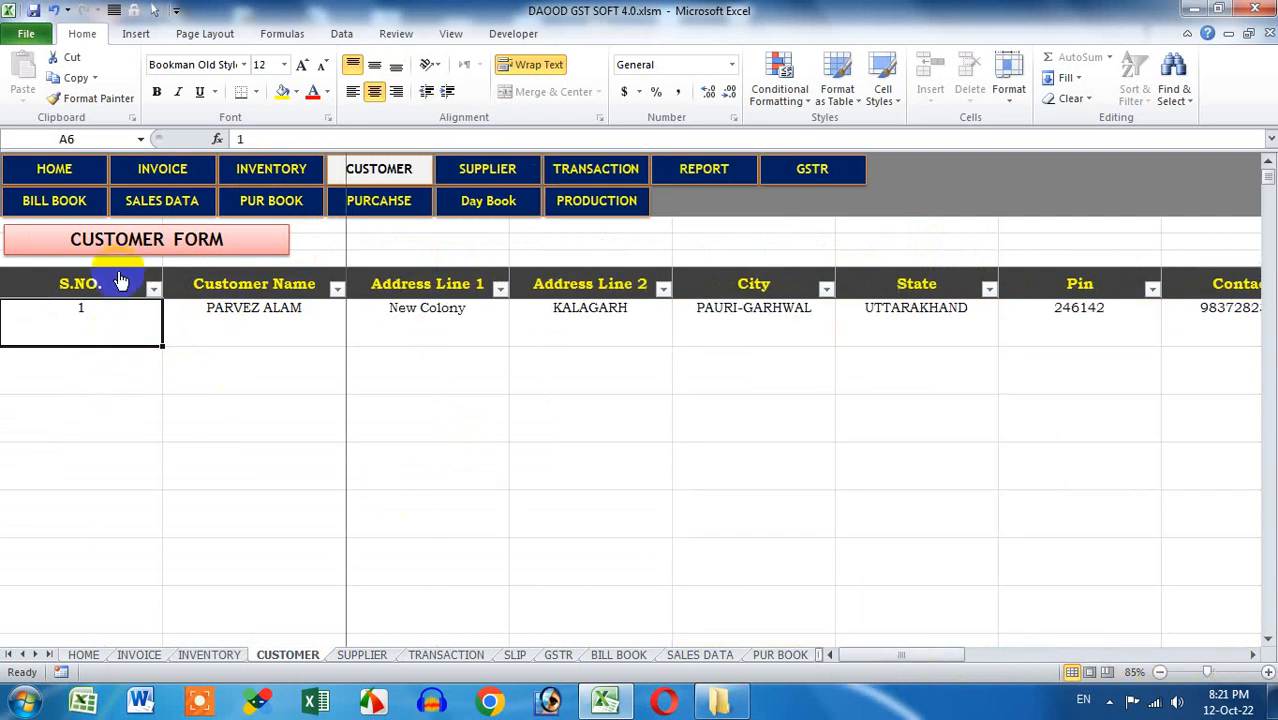
Inspect the two SUPPLIER rows, including SYS HARDWARE POINT, then bring up TRANSACTION
click(487, 168)
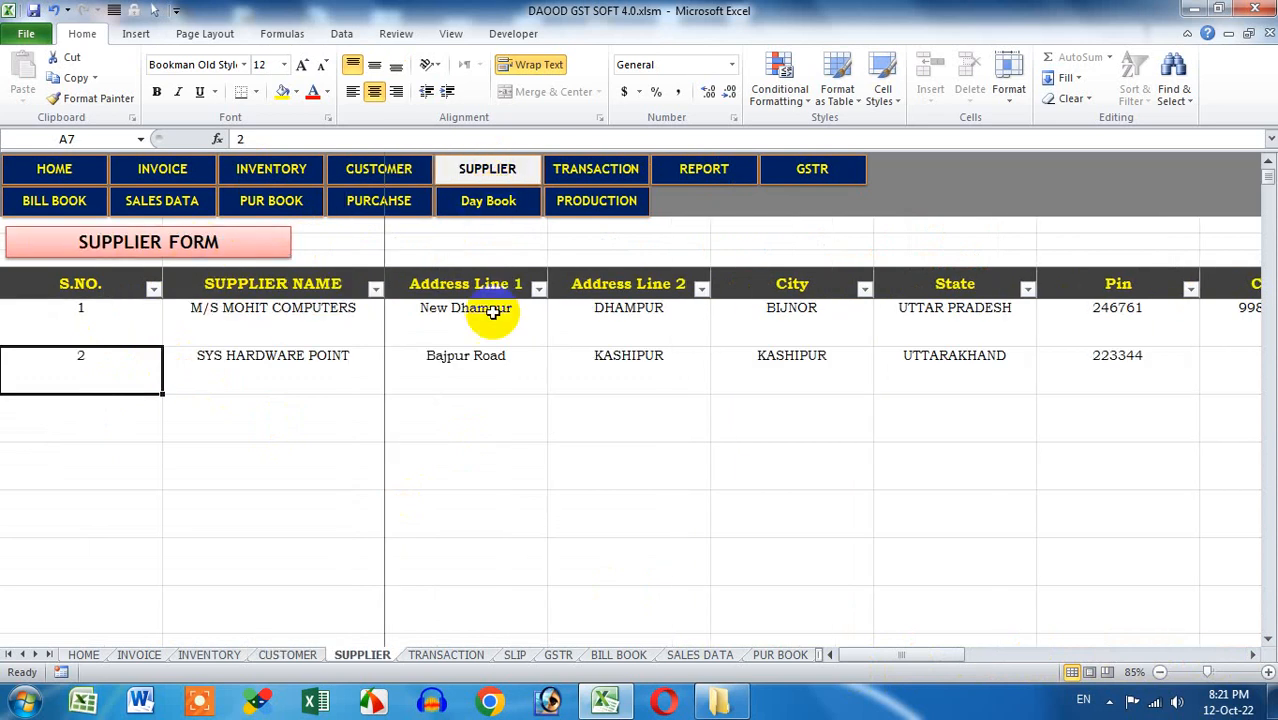
drag(134, 322, 991, 391)
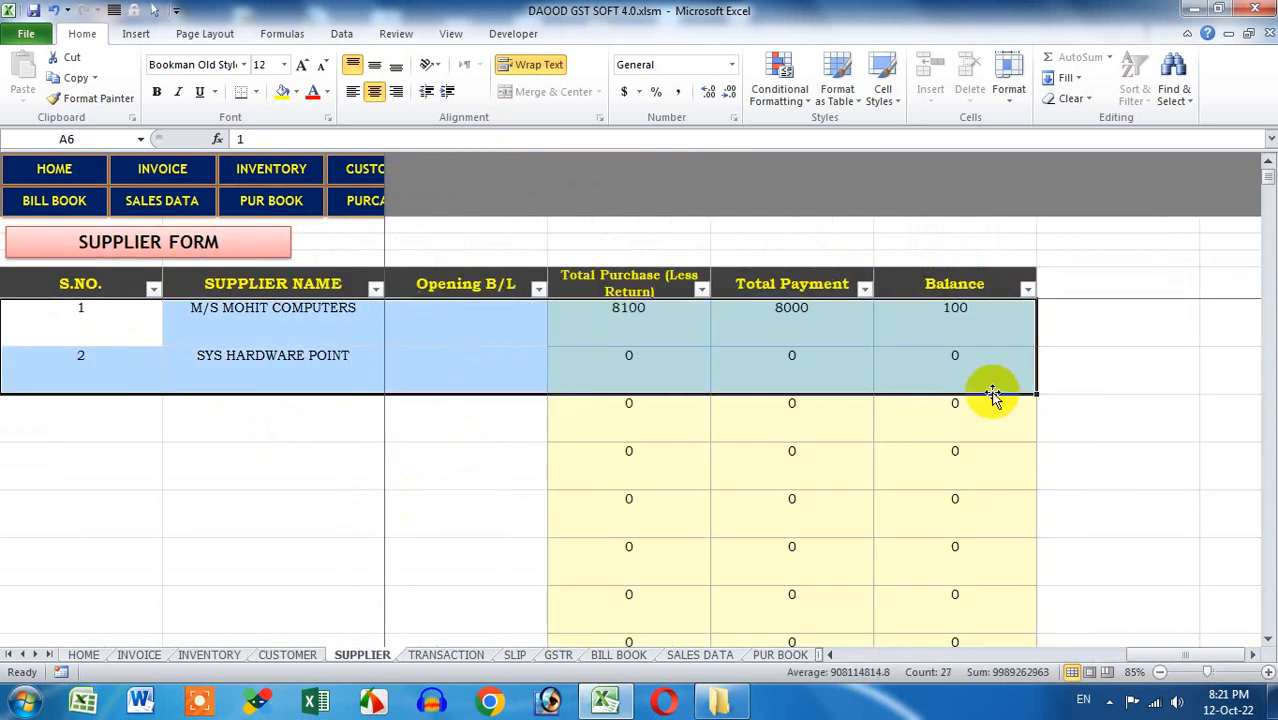
click(1066, 378)
click(390, 375)
click(274, 386)
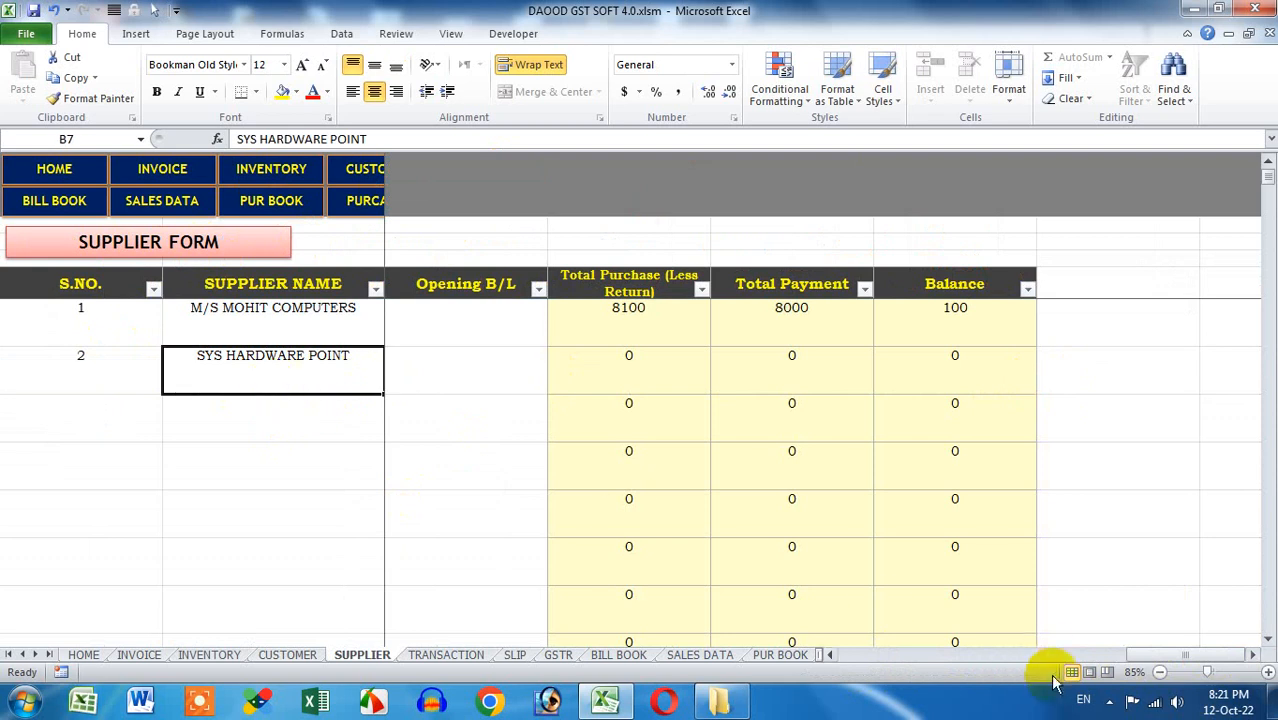
key(Right)
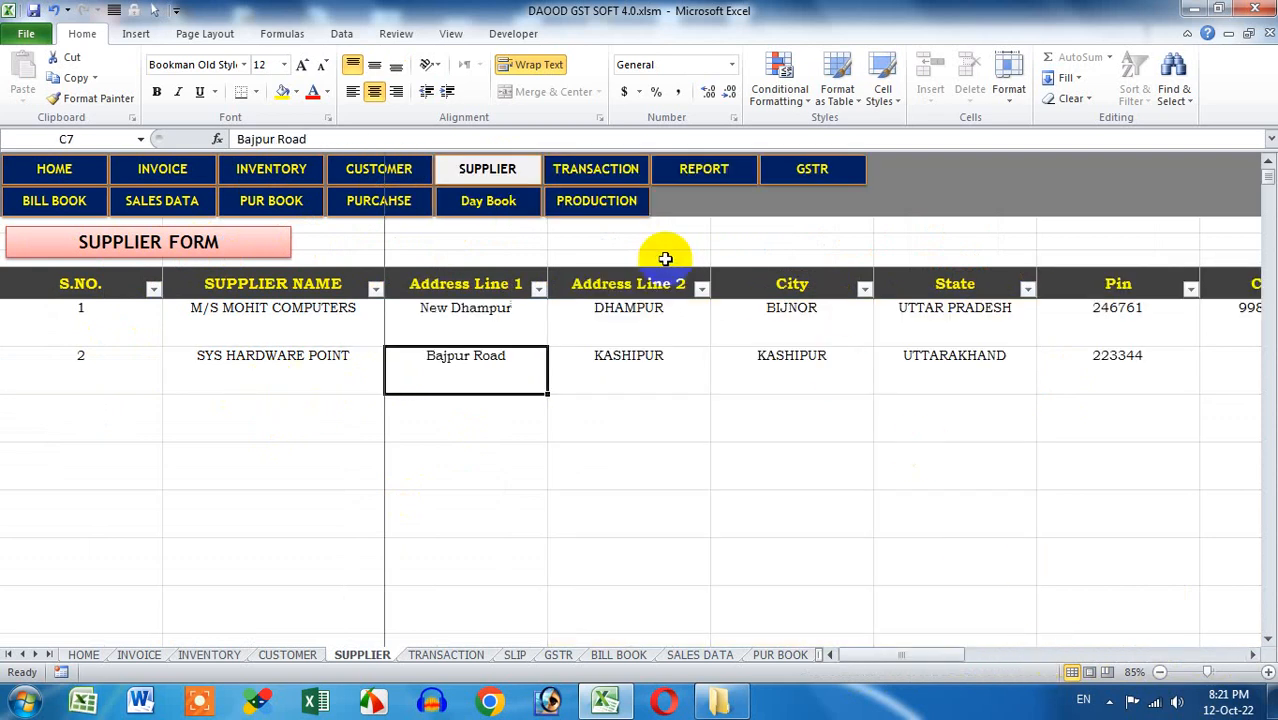
click(619, 174)
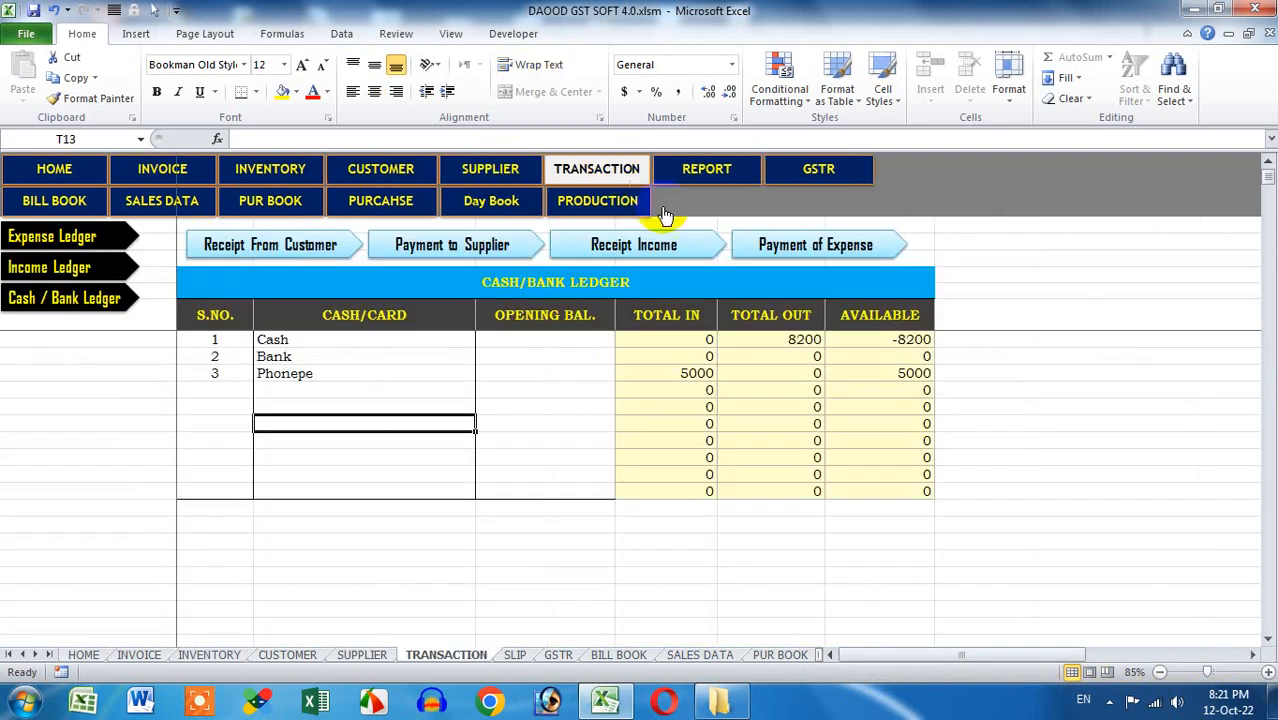
Browse the Expense, Income and Cash/Bank Ledger tables
click(123, 242)
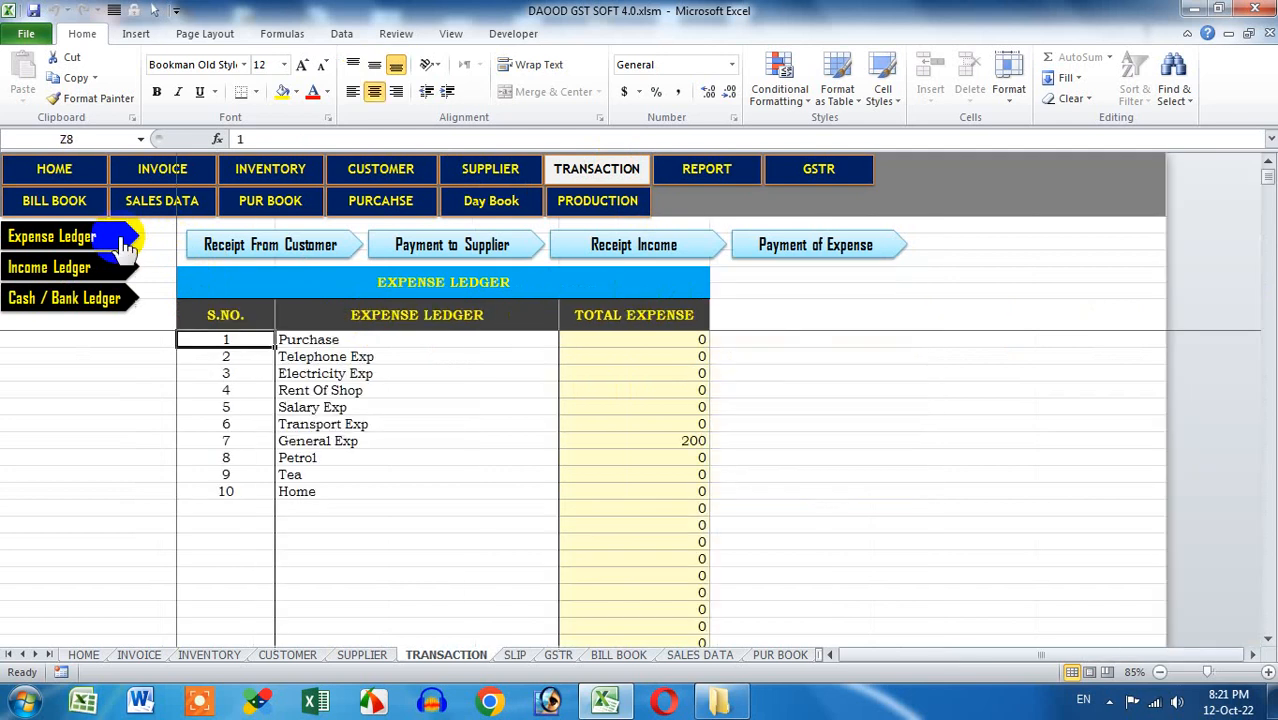
click(118, 270)
click(110, 296)
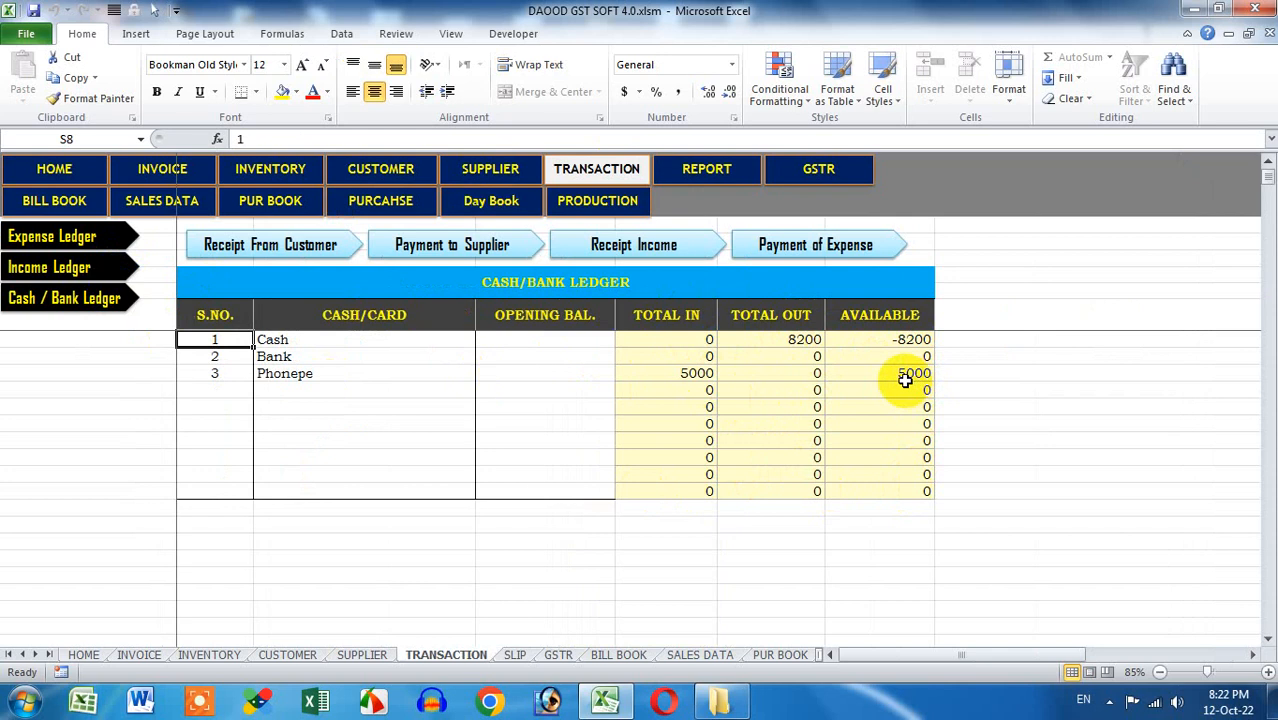
Delete the recorded entry from the Receipt From Customer table
click(329, 249)
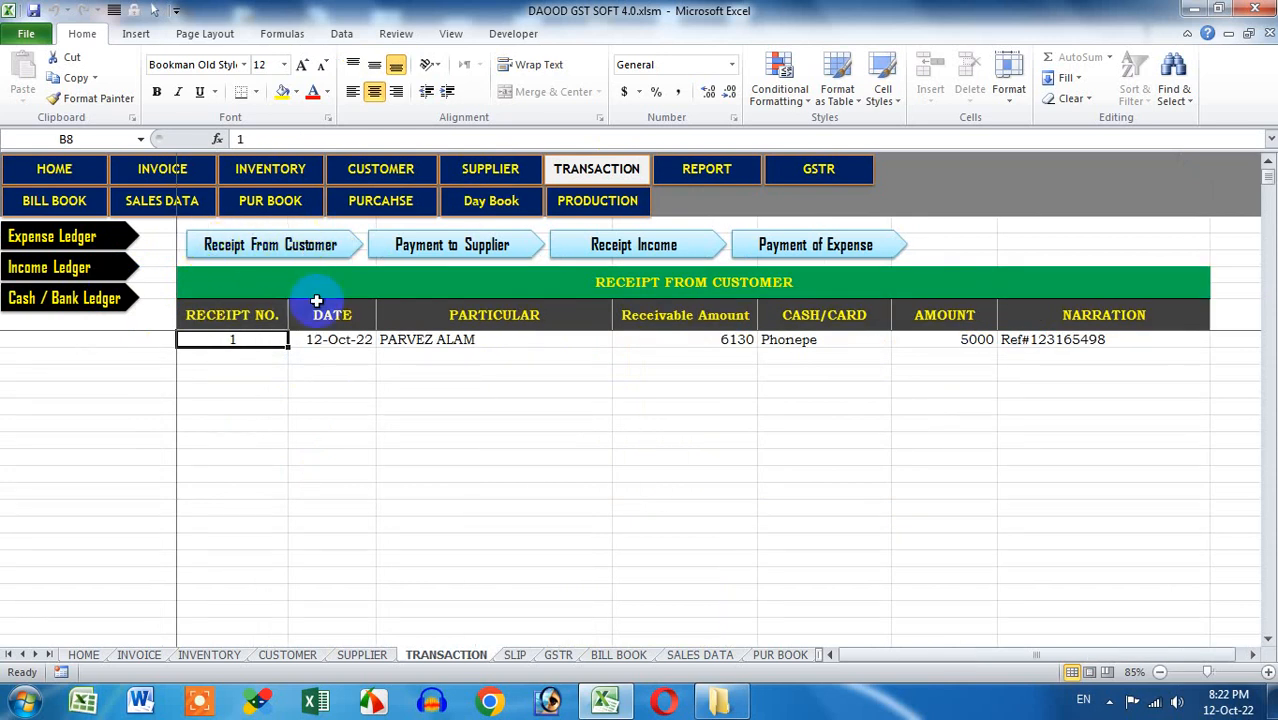
drag(269, 342, 1115, 551)
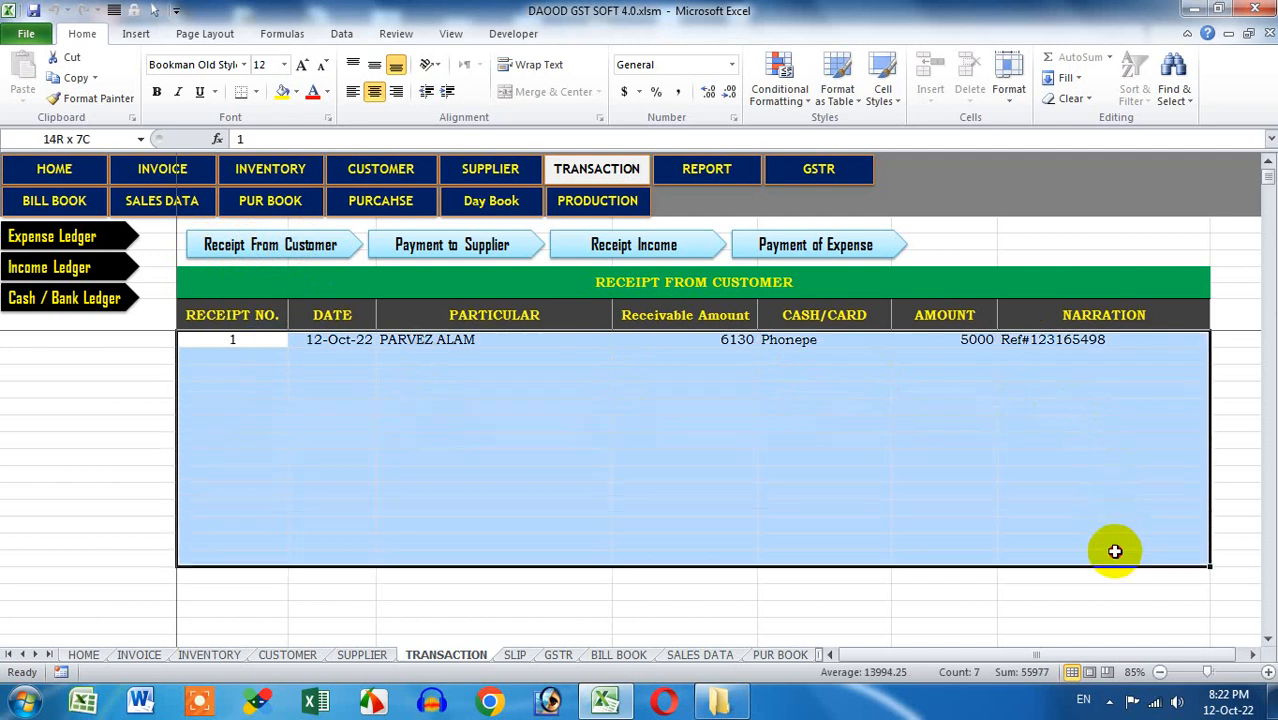
click(790, 494)
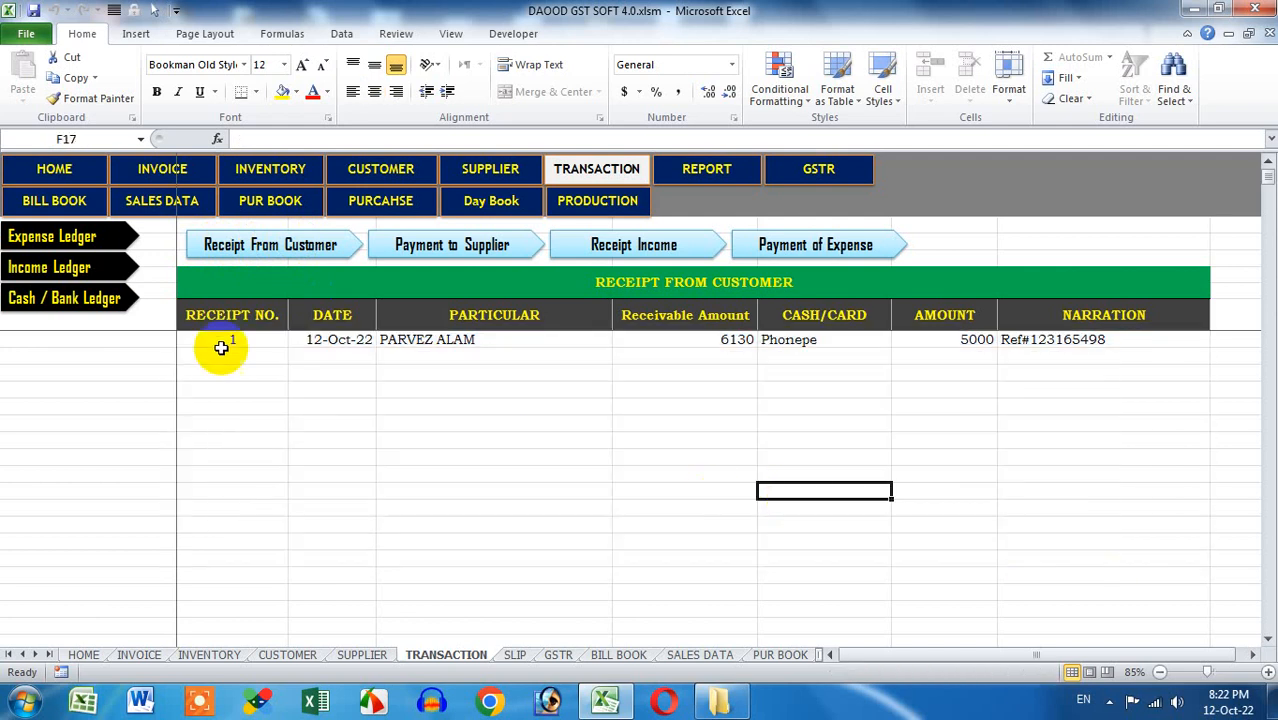
drag(225, 343, 1060, 400)
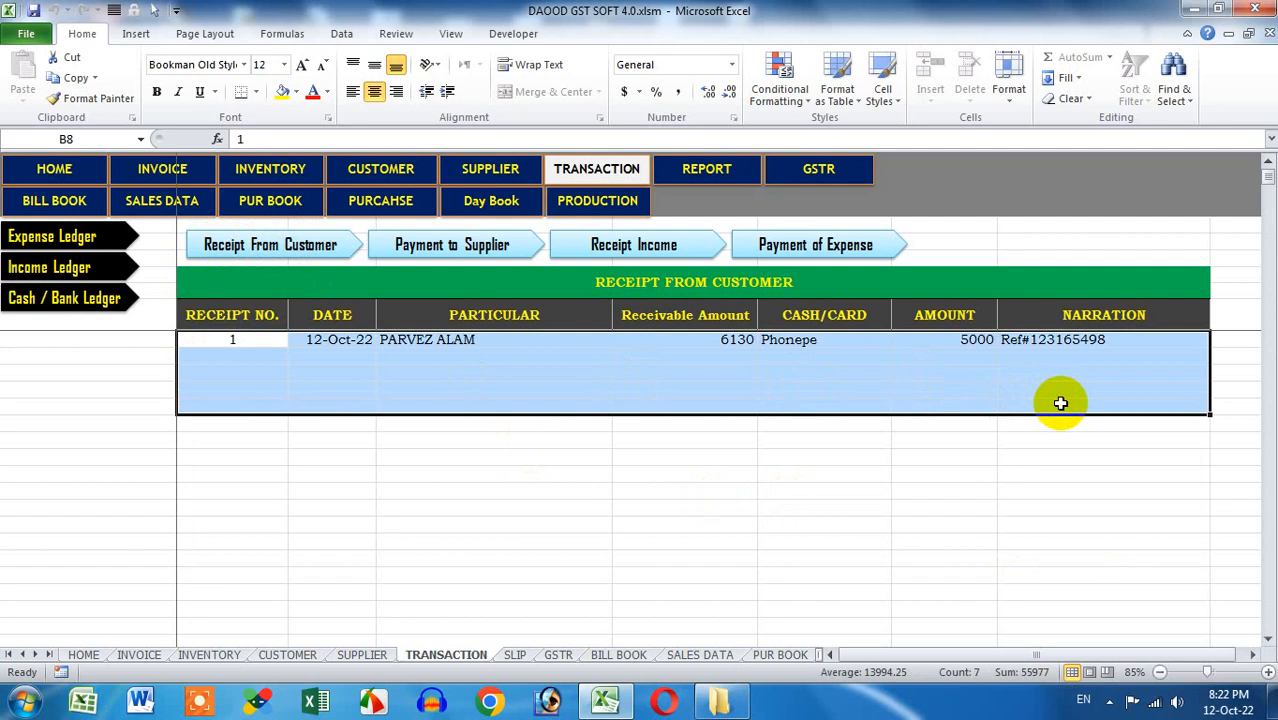
key(Delete)
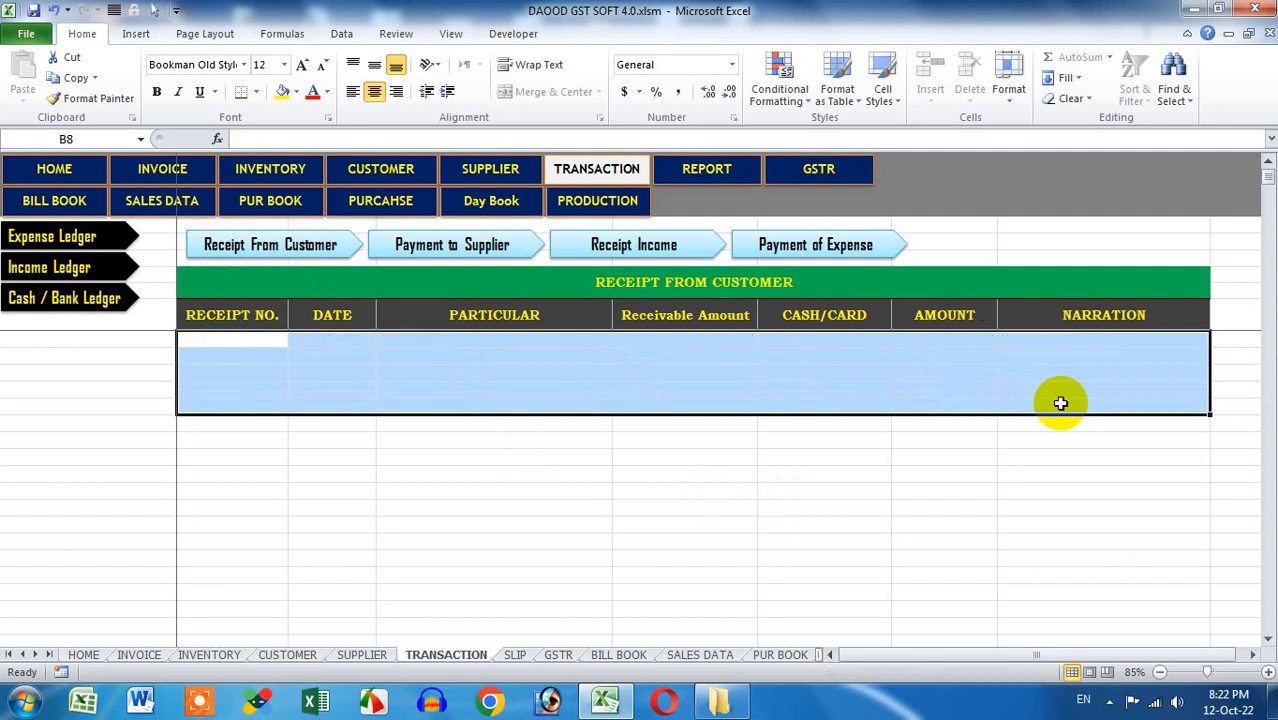
click(1060, 403)
Delete the recorded entry from the Payment to Supplier table
click(451, 245)
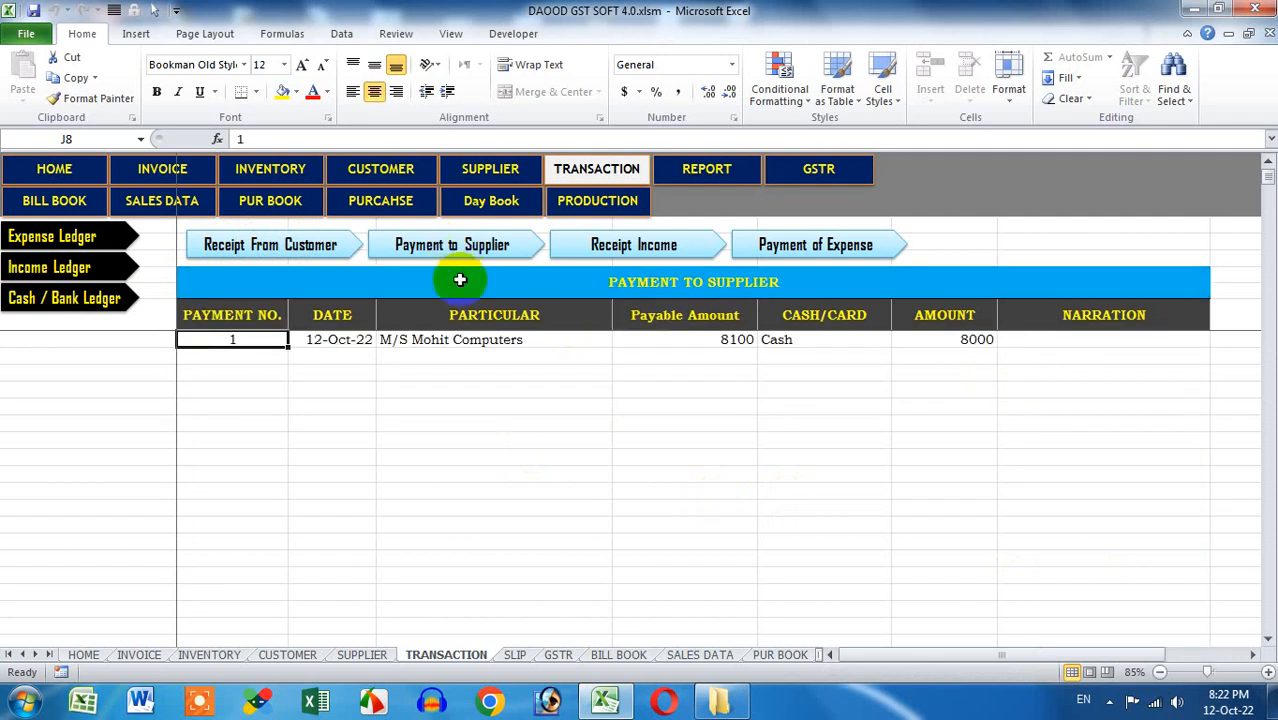
drag(255, 342, 1074, 428)
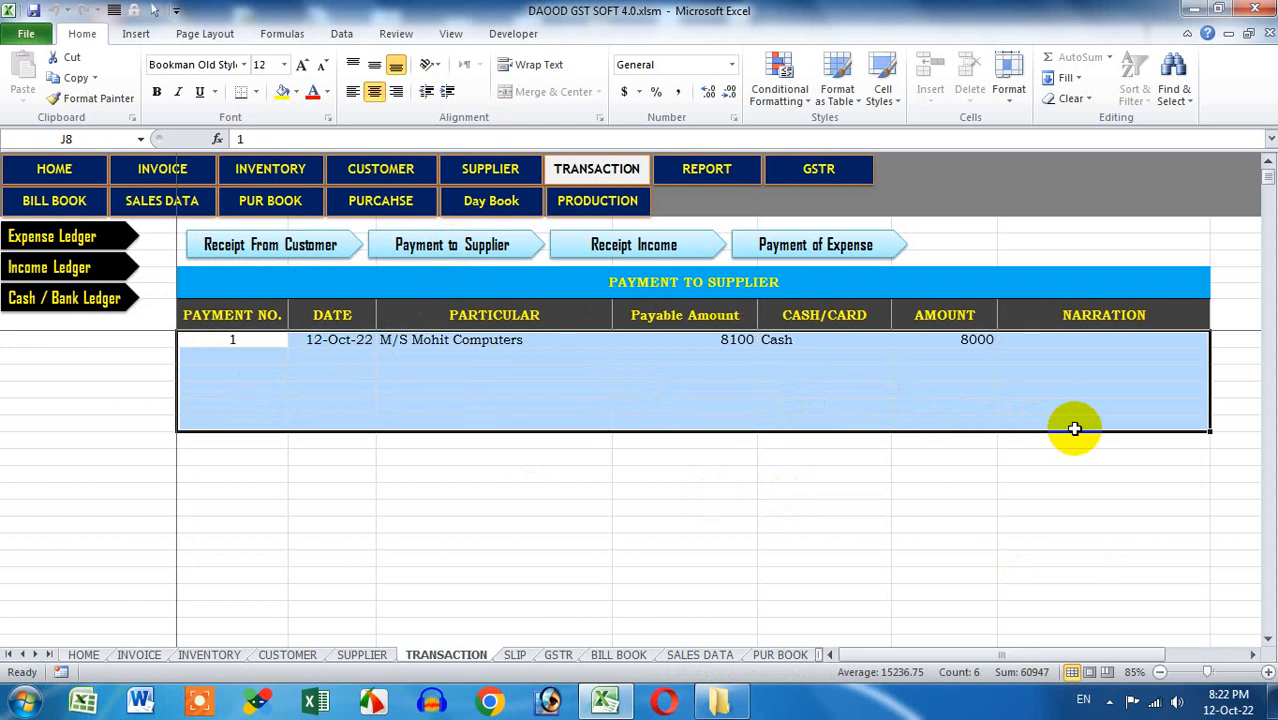
key(Delete)
click(941, 402)
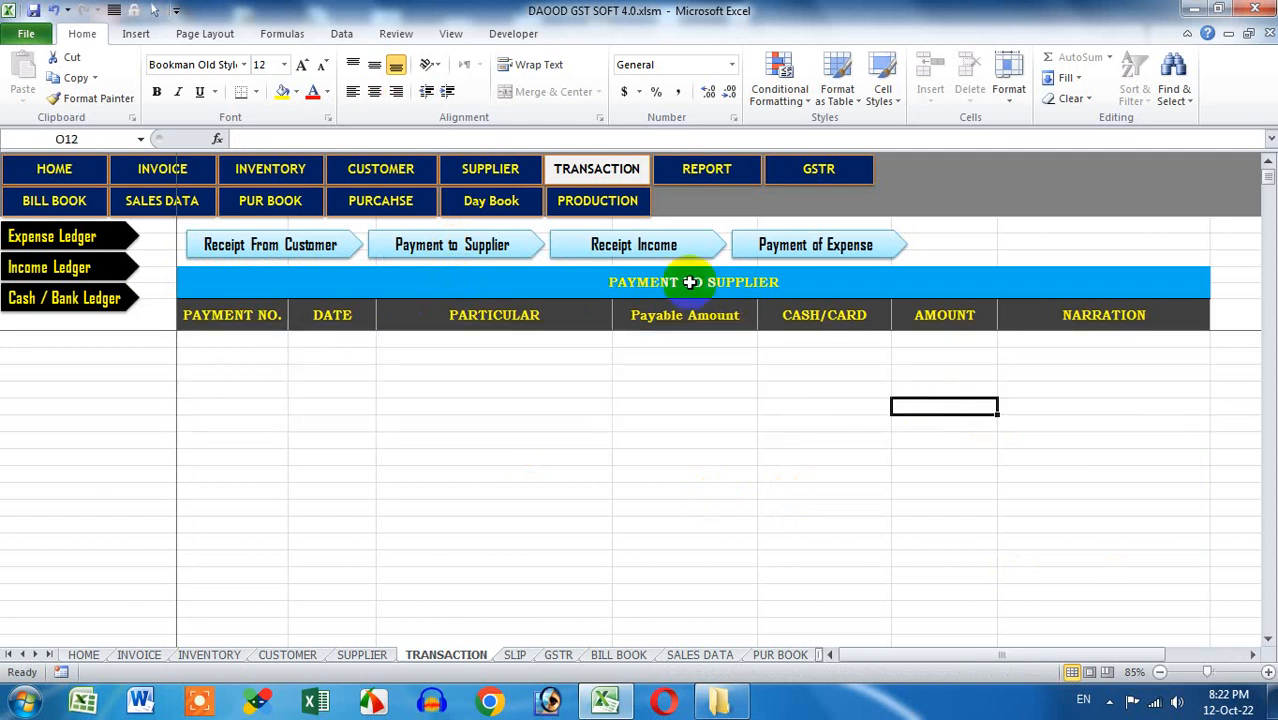
Delete the Payment of Expense entry, then open the REPORT sheet
click(666, 257)
click(848, 245)
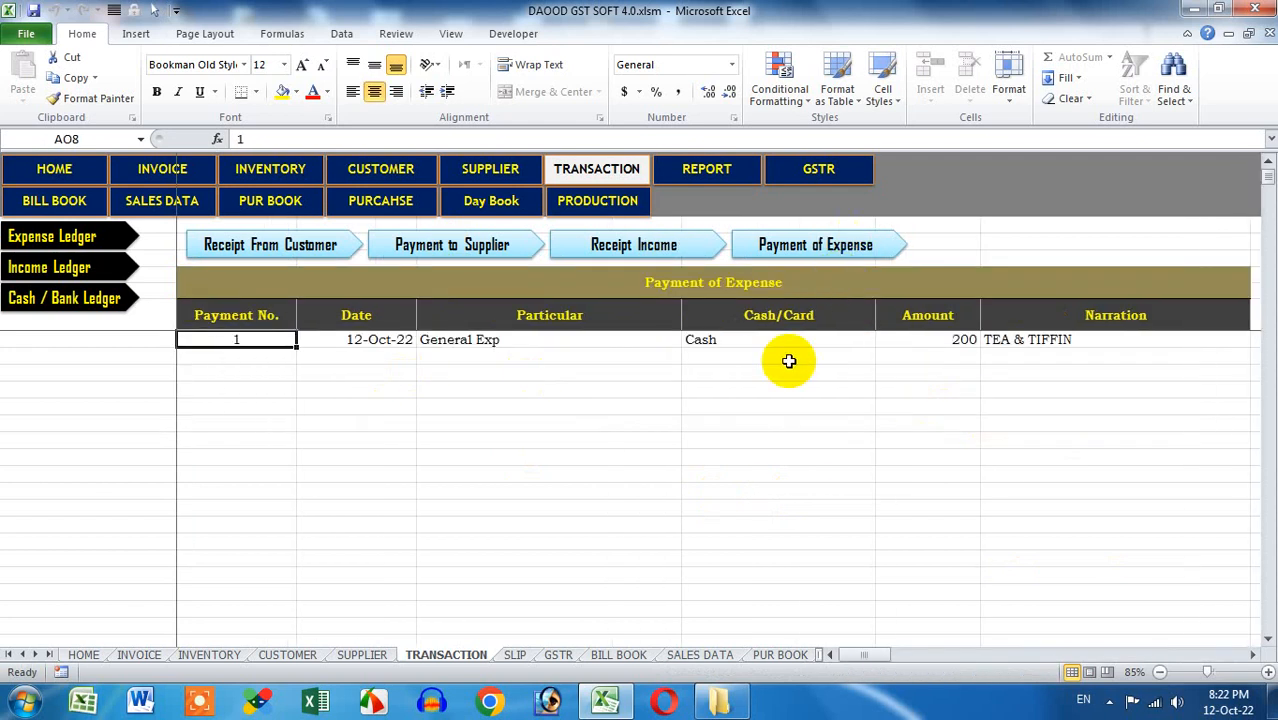
drag(251, 340, 1097, 384)
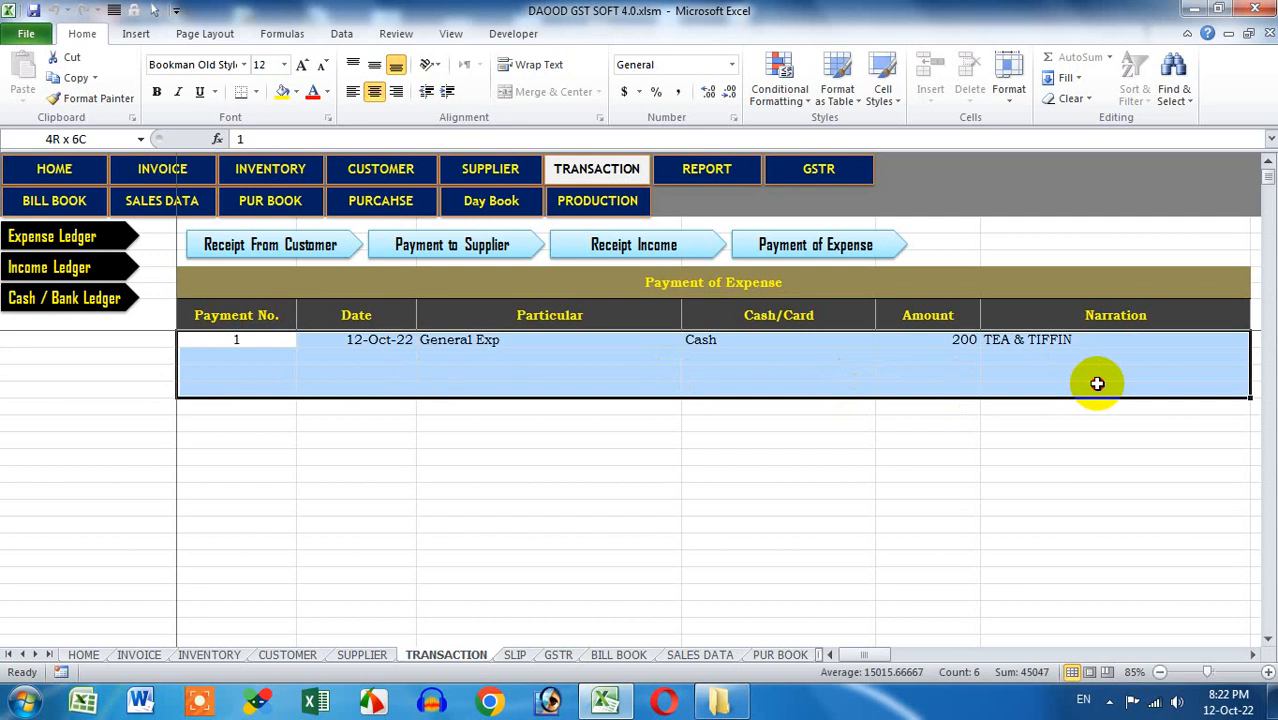
key(Delete)
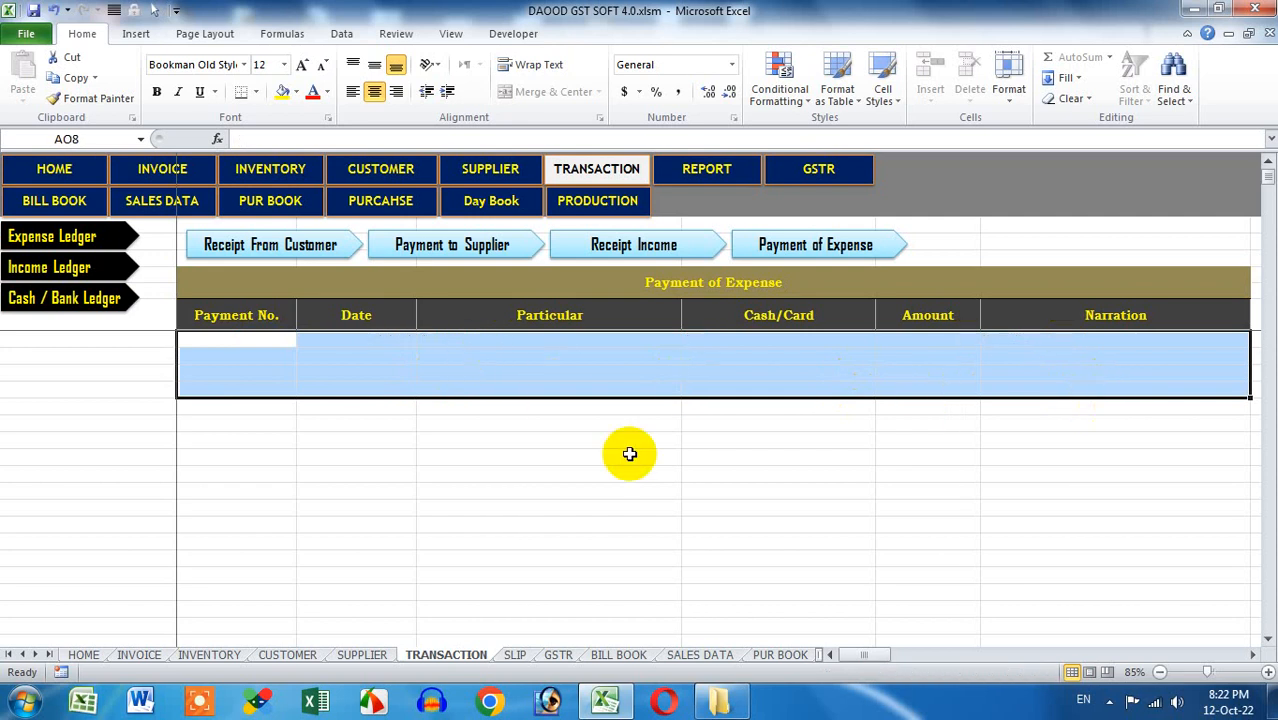
click(704, 353)
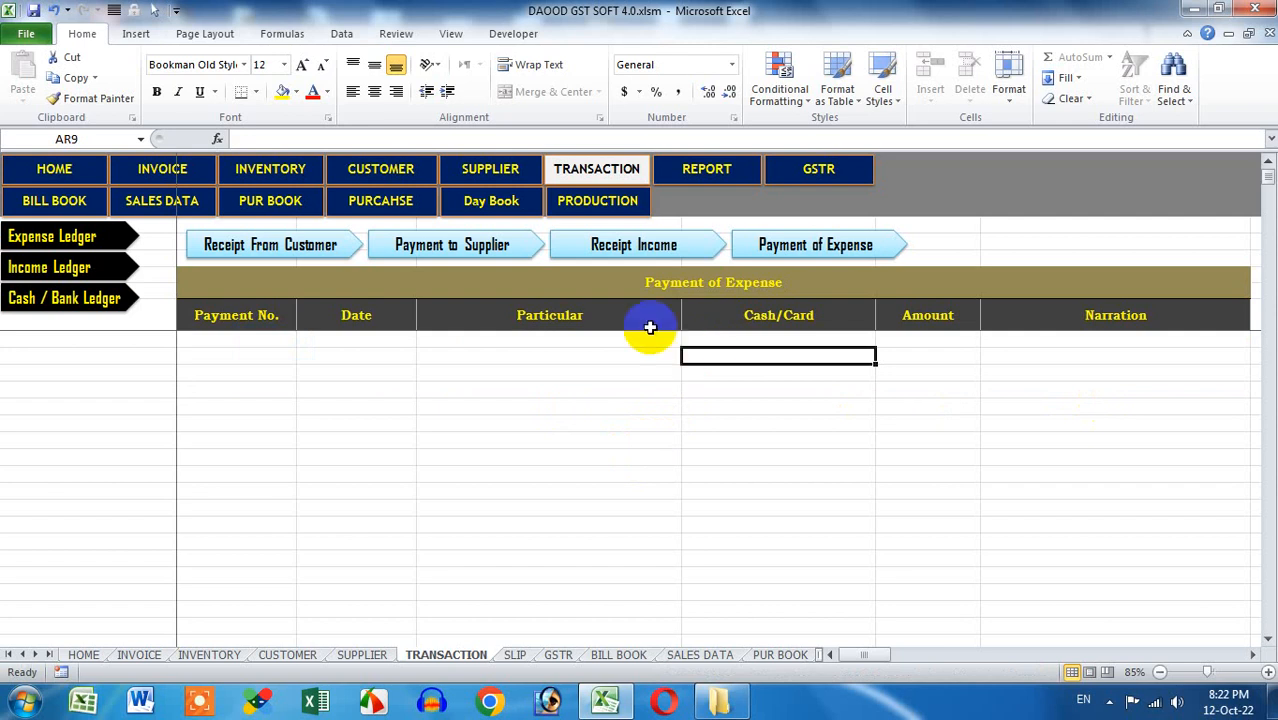
click(733, 174)
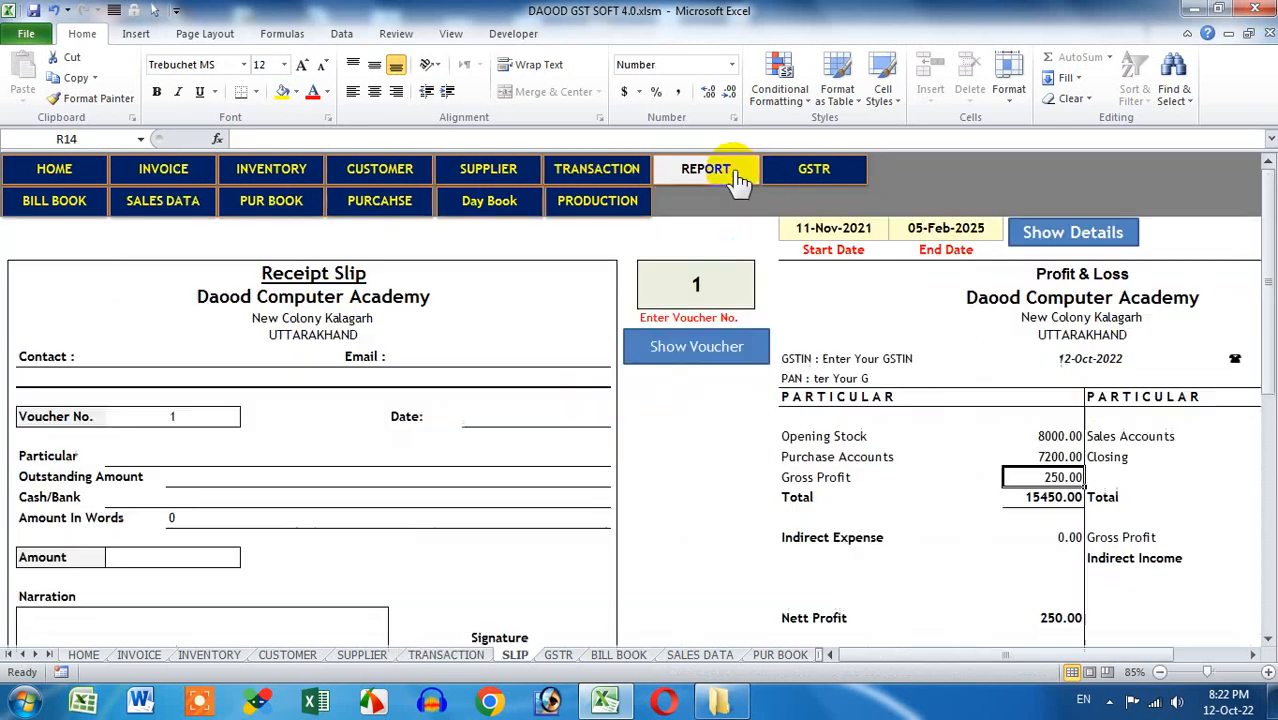
click(740, 372)
click(712, 278)
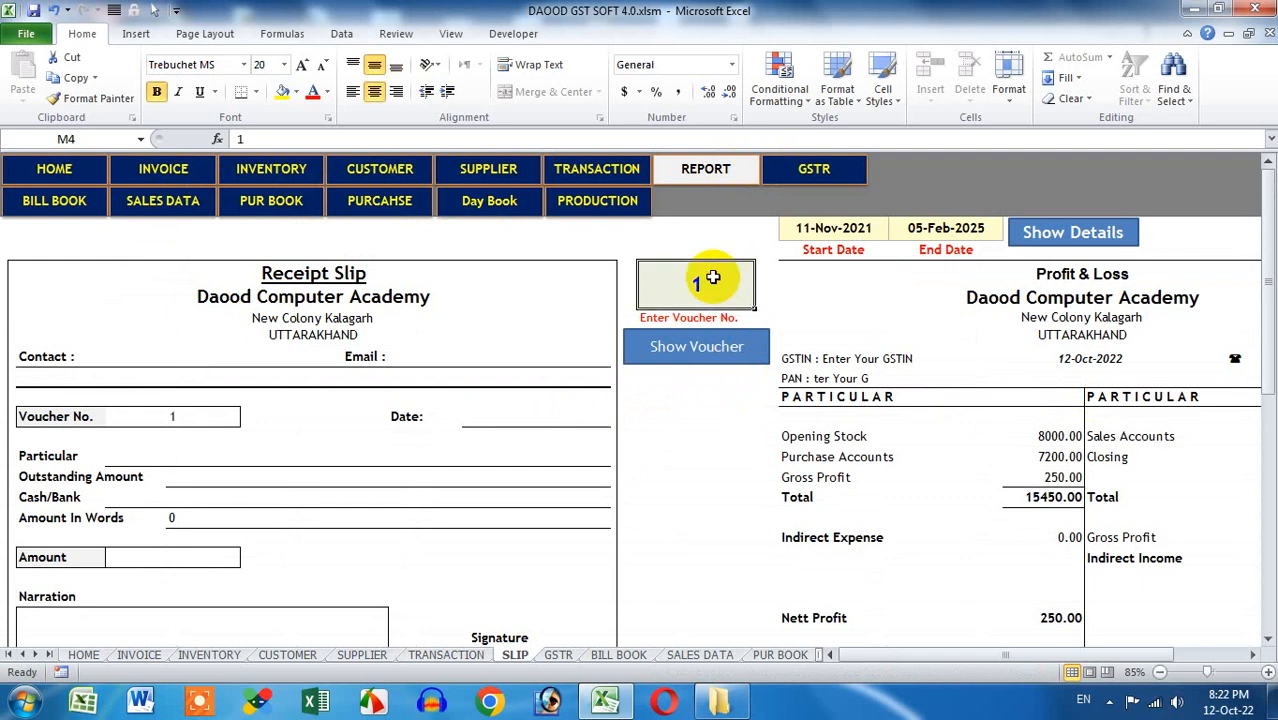
click(605, 174)
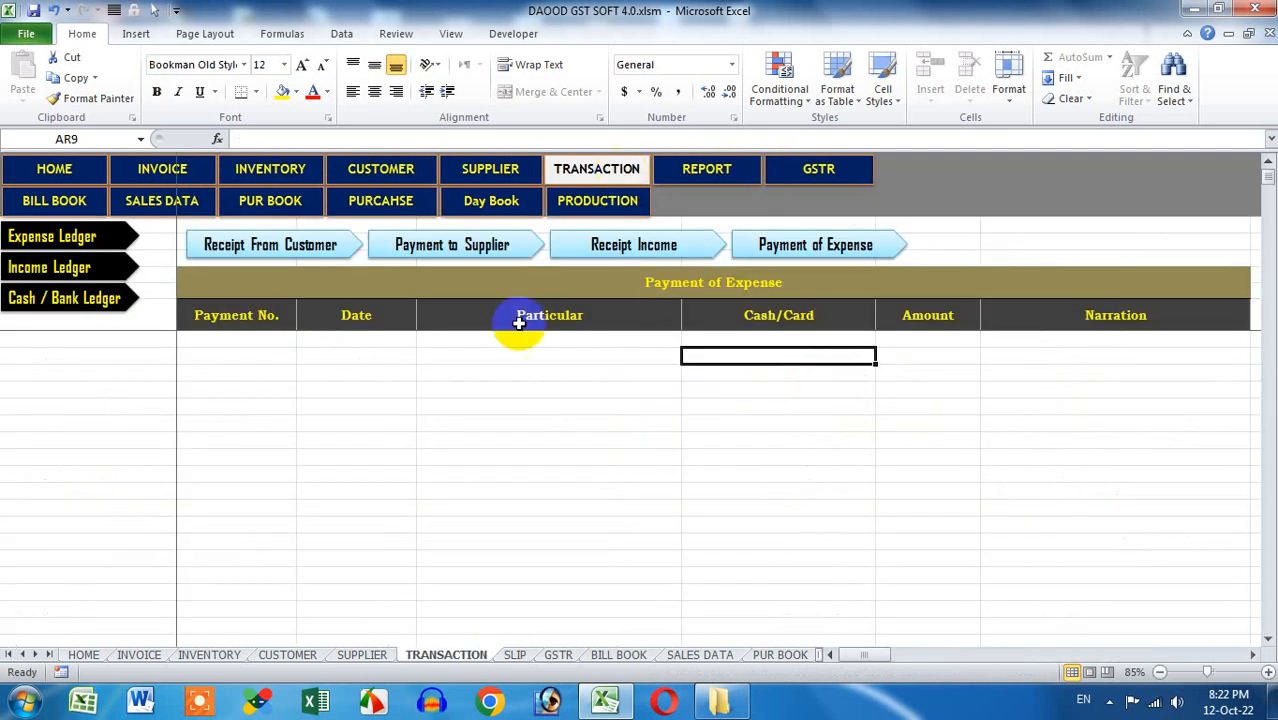
click(54, 11)
click(298, 245)
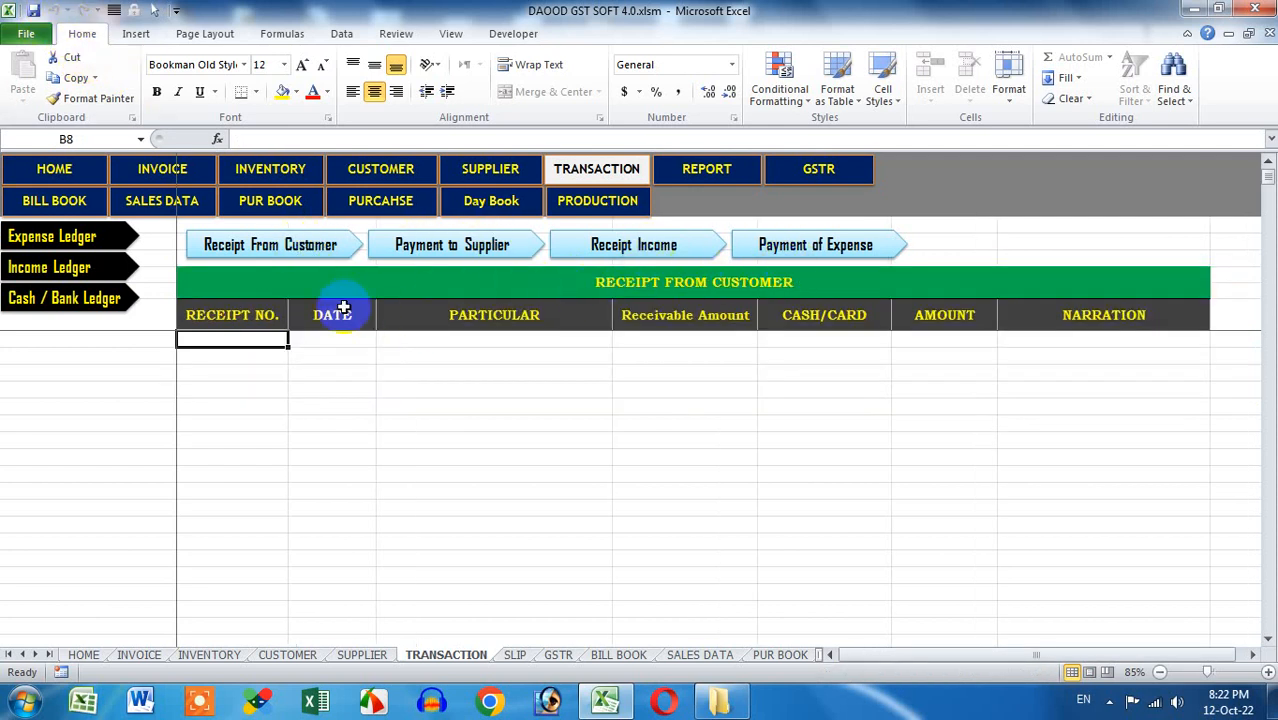
click(750, 245)
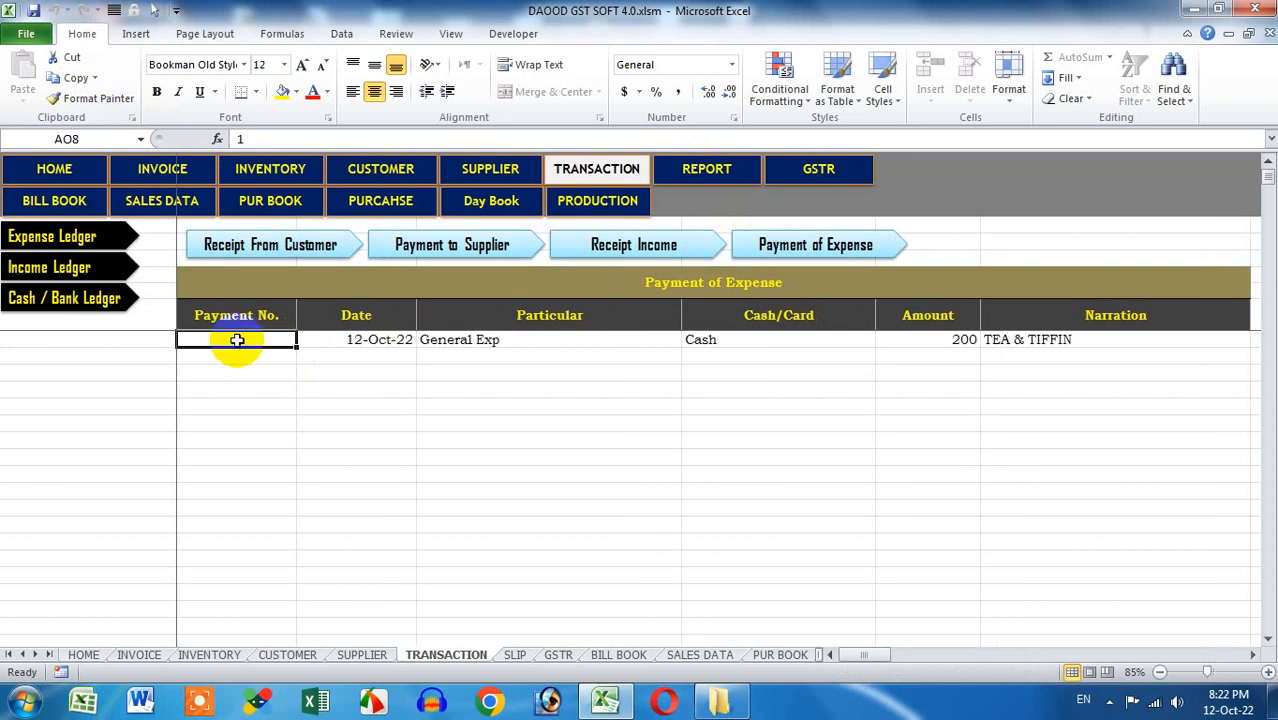
drag(237, 340, 1103, 346)
key(Delete)
click(1056, 439)
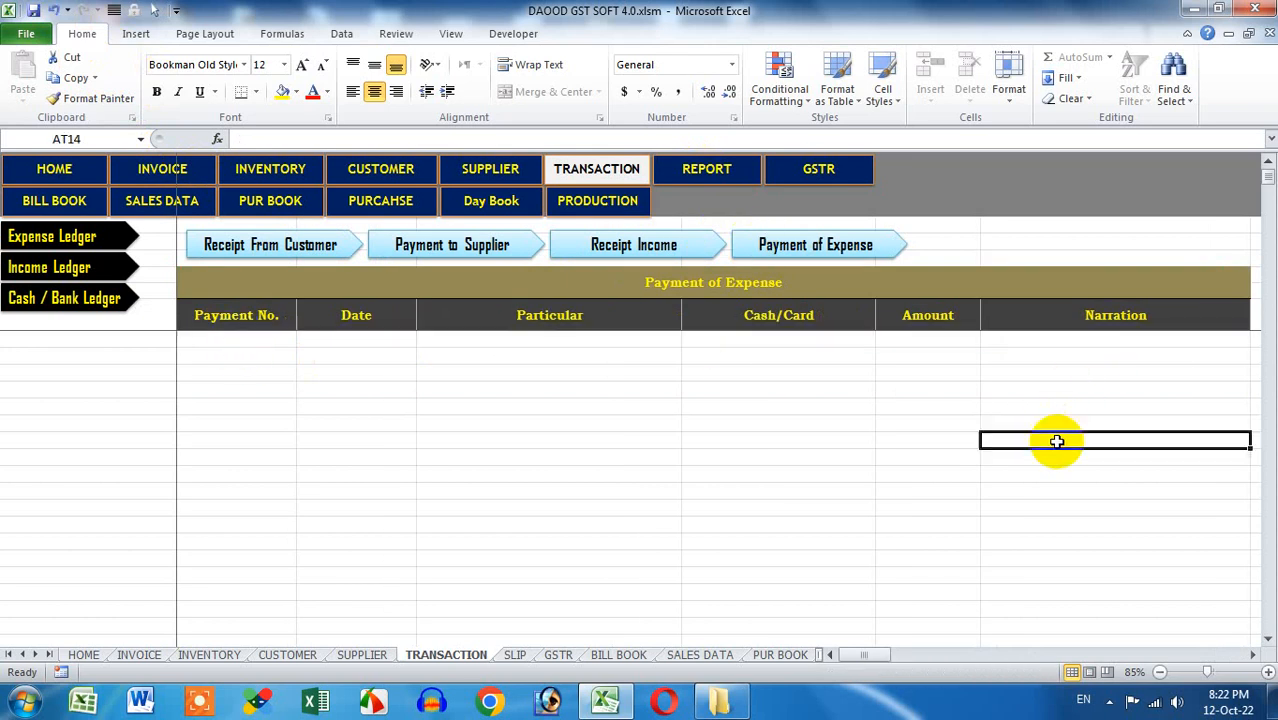
click(700, 168)
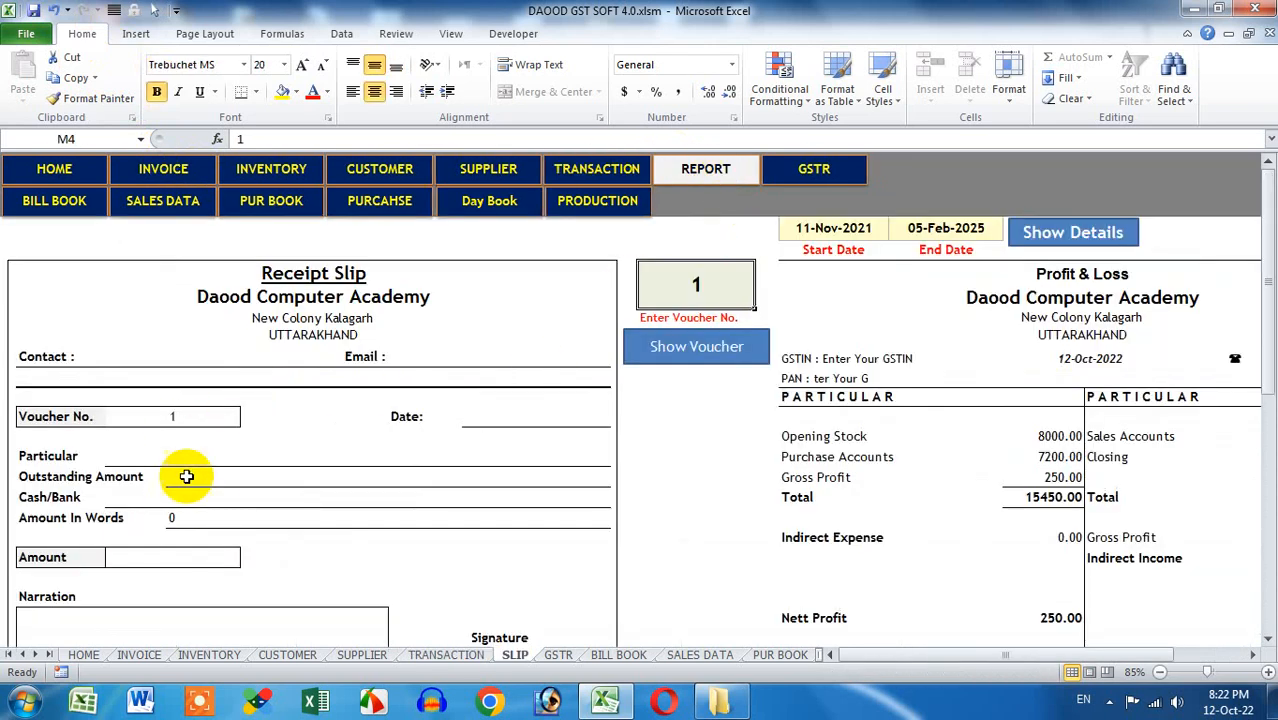
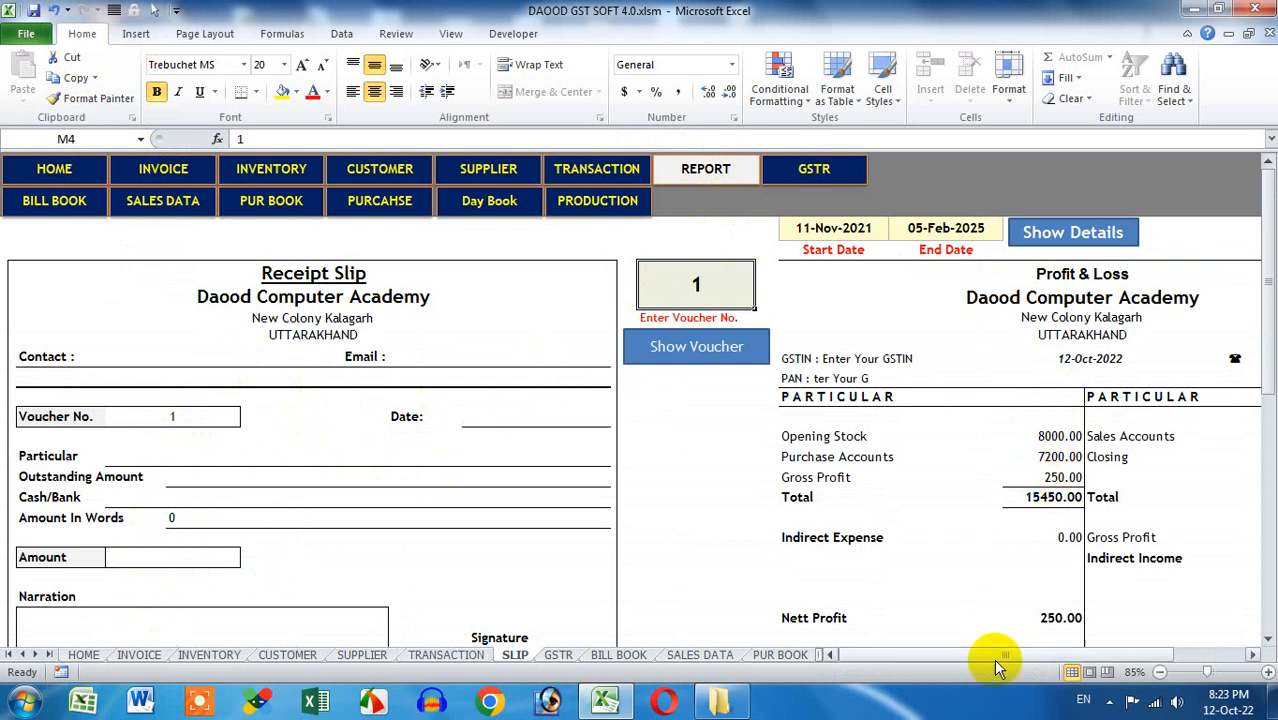
Check Opening Stock 8000.00, Purchase 7200.00, Sales 5350.00 and Closing 10100.00 on the SLIP sheet
drag(990, 655, 1110, 654)
scroll(964, 357, down, 1)
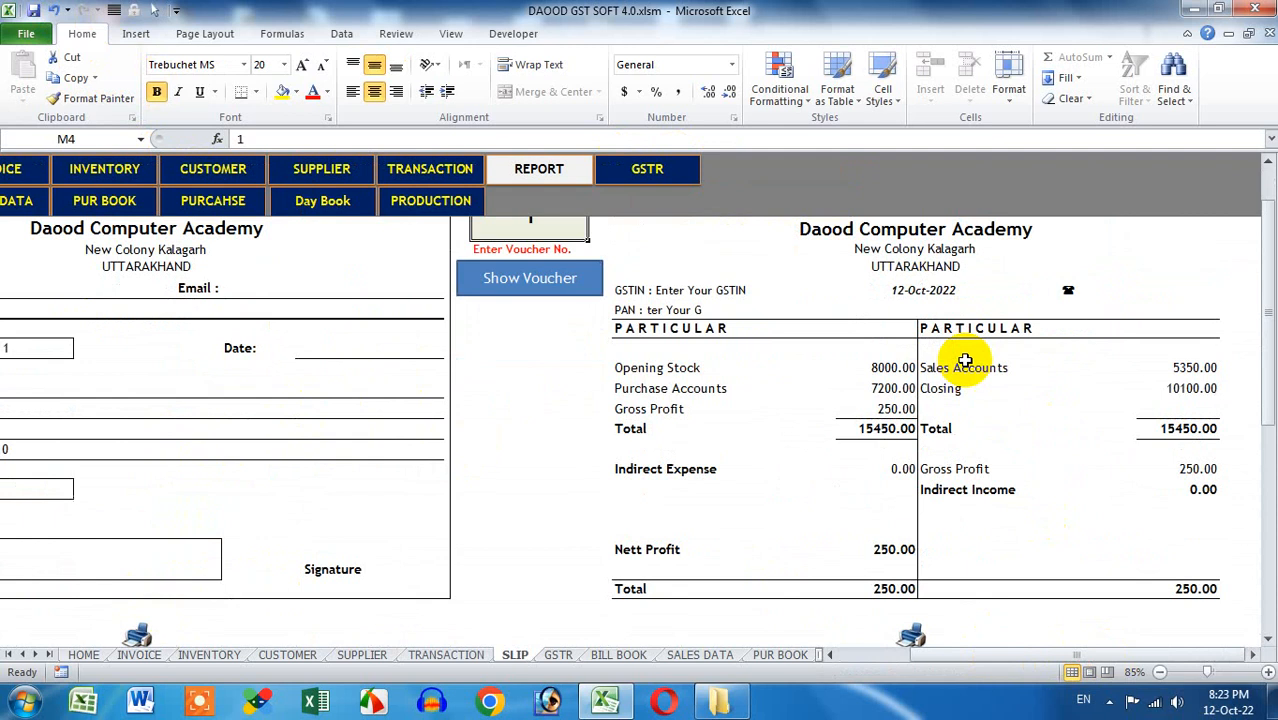
click(864, 367)
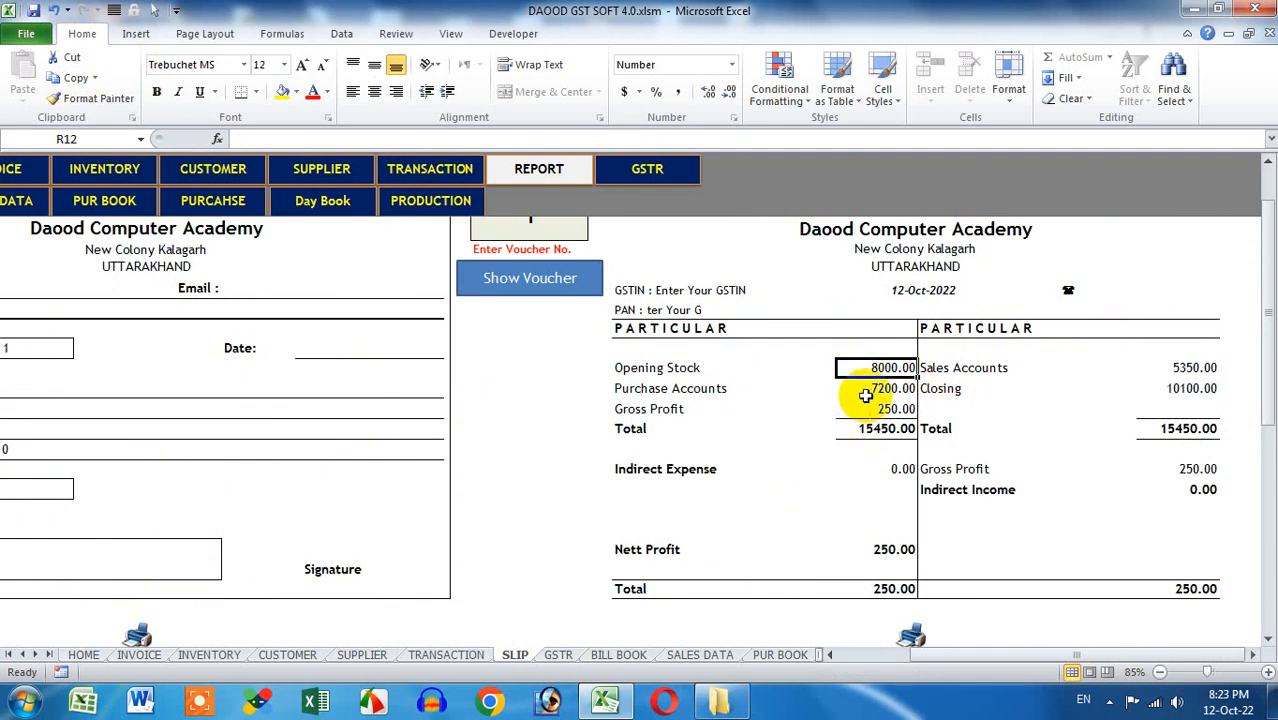
click(866, 390)
click(1180, 367)
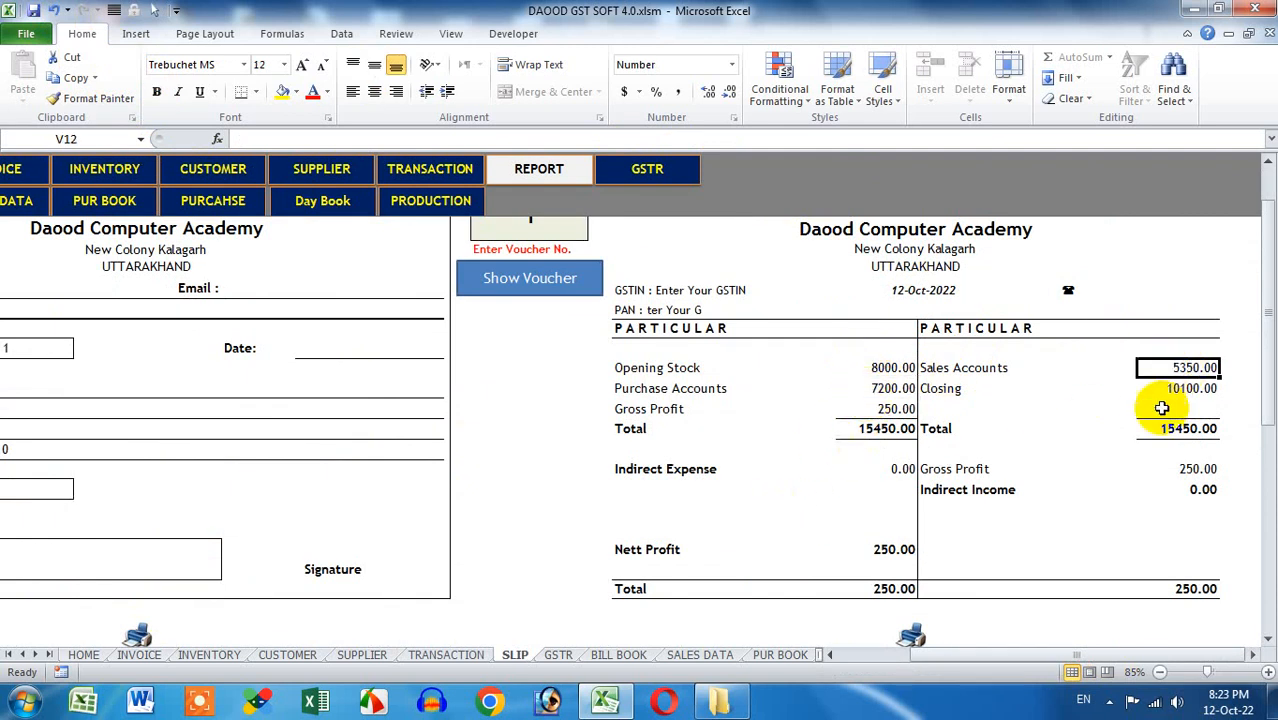
click(1180, 388)
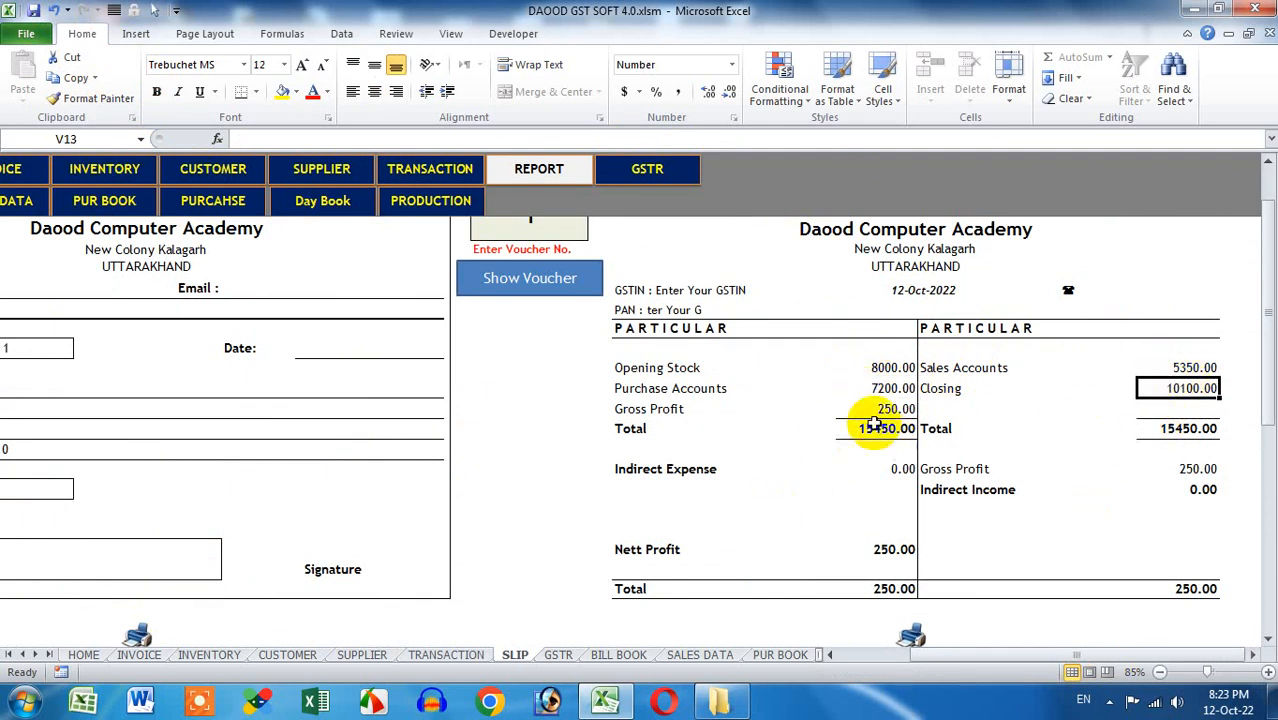
Review the Gross Profit row and the Nett Profit of 250.00, then go to the GSTR sheet
drag(880, 409, 637, 410)
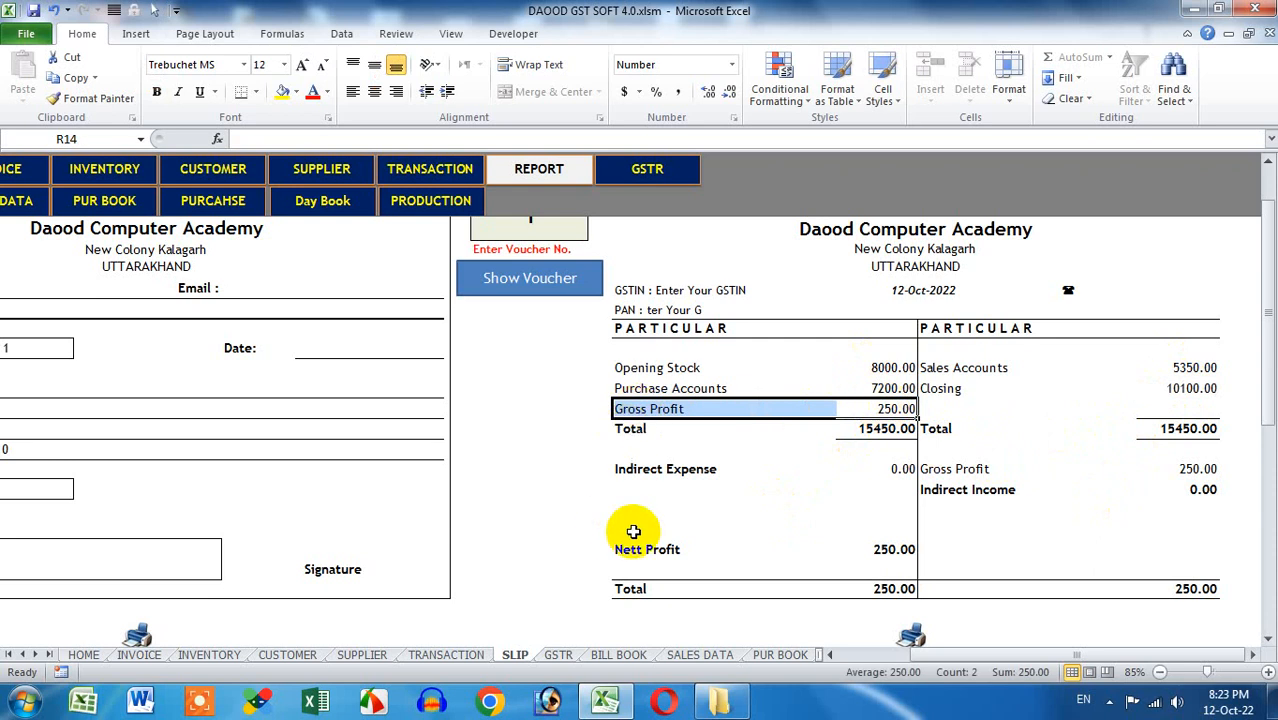
scroll(633, 531, down, 1)
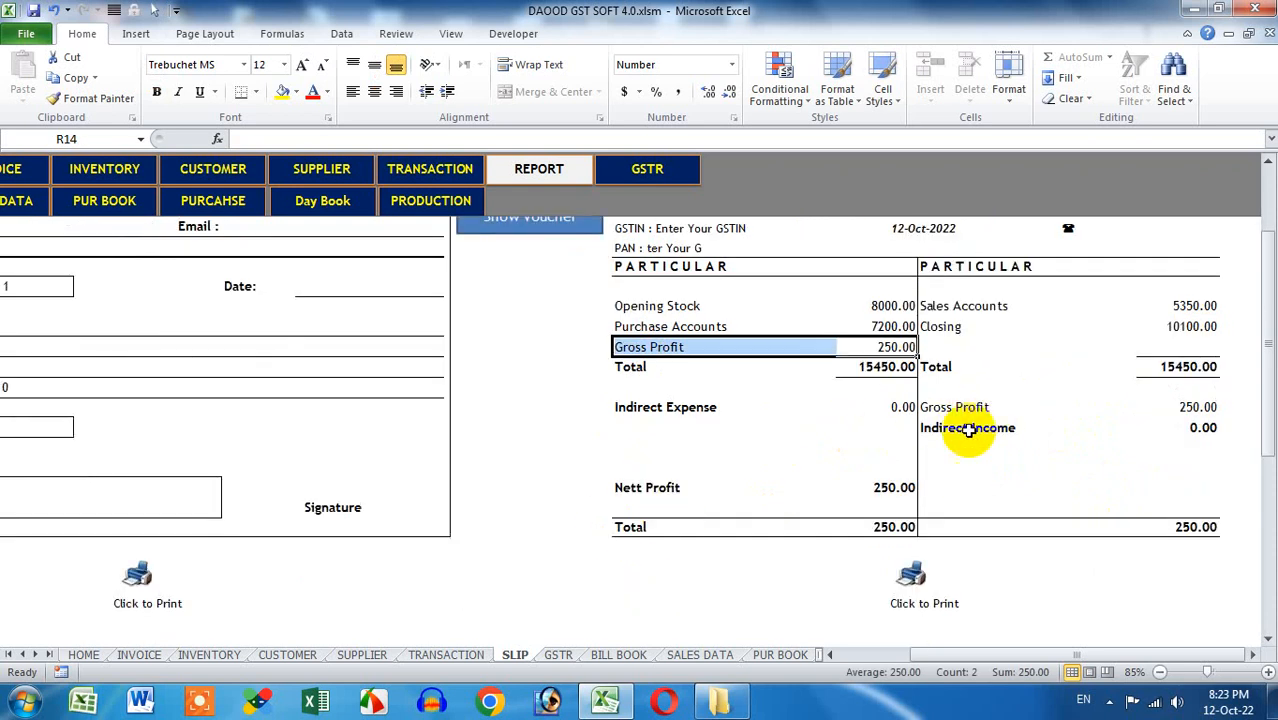
click(870, 489)
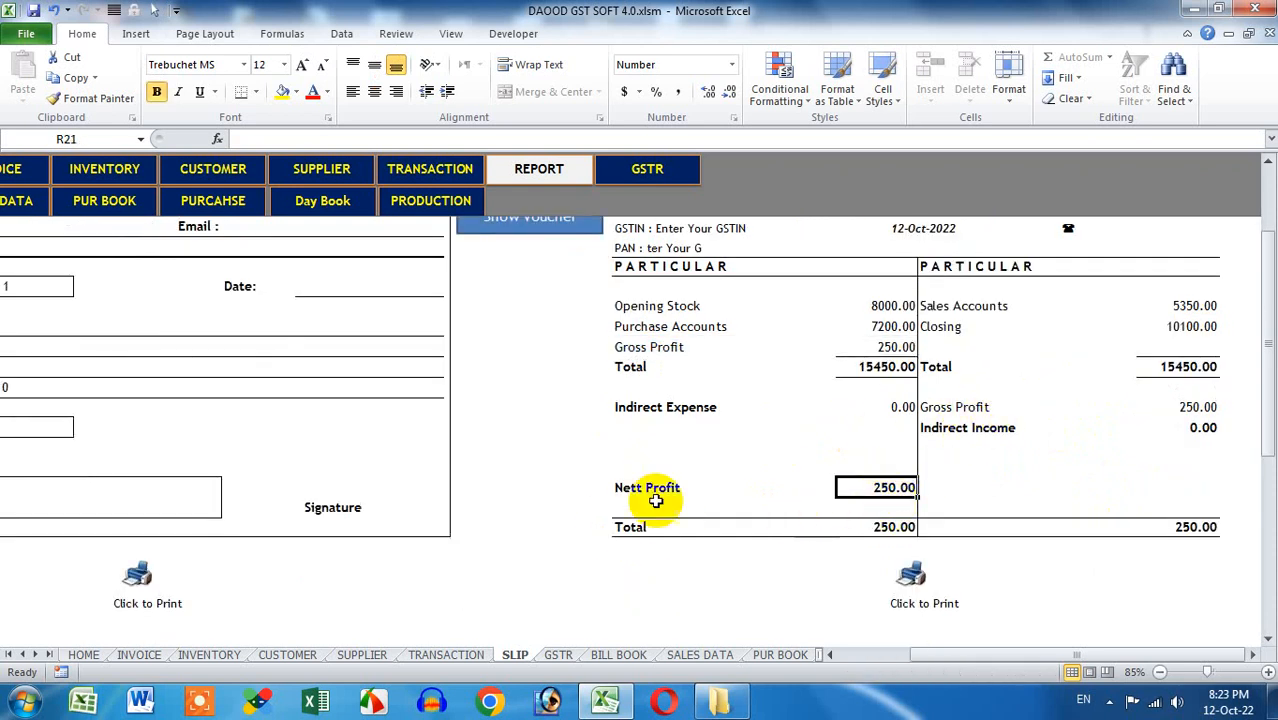
click(971, 490)
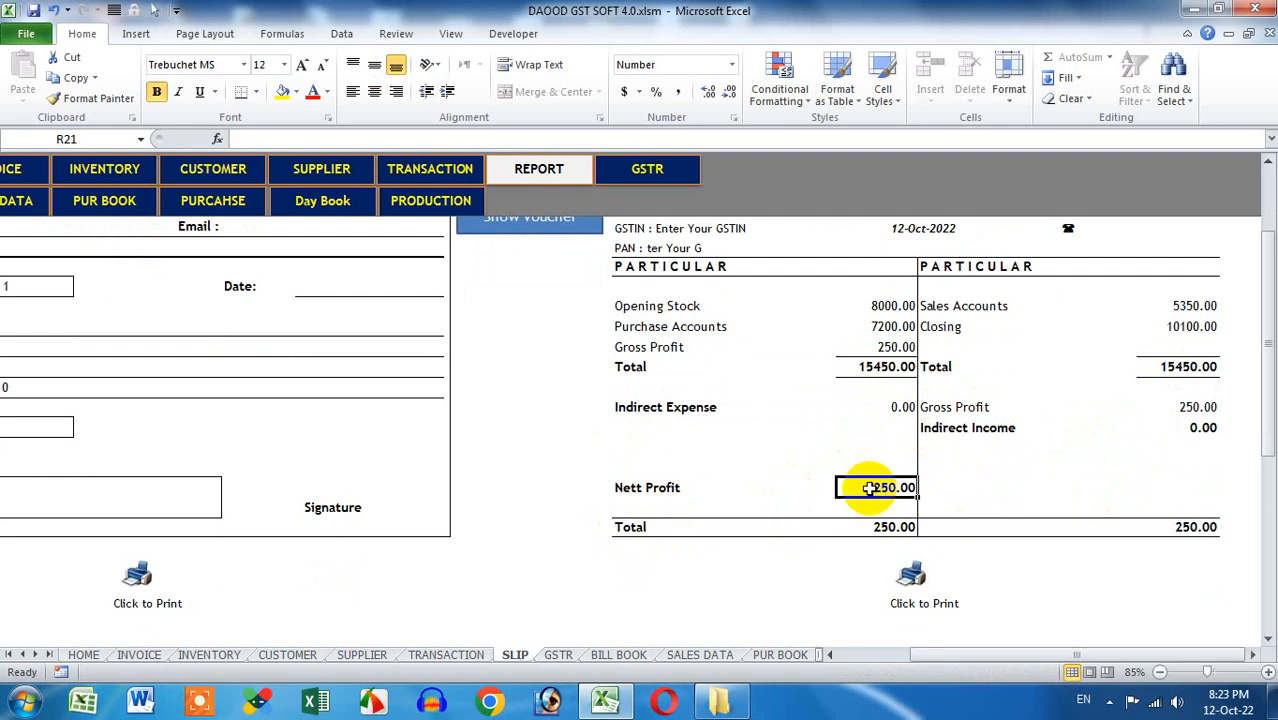
drag(971, 656, 900, 660)
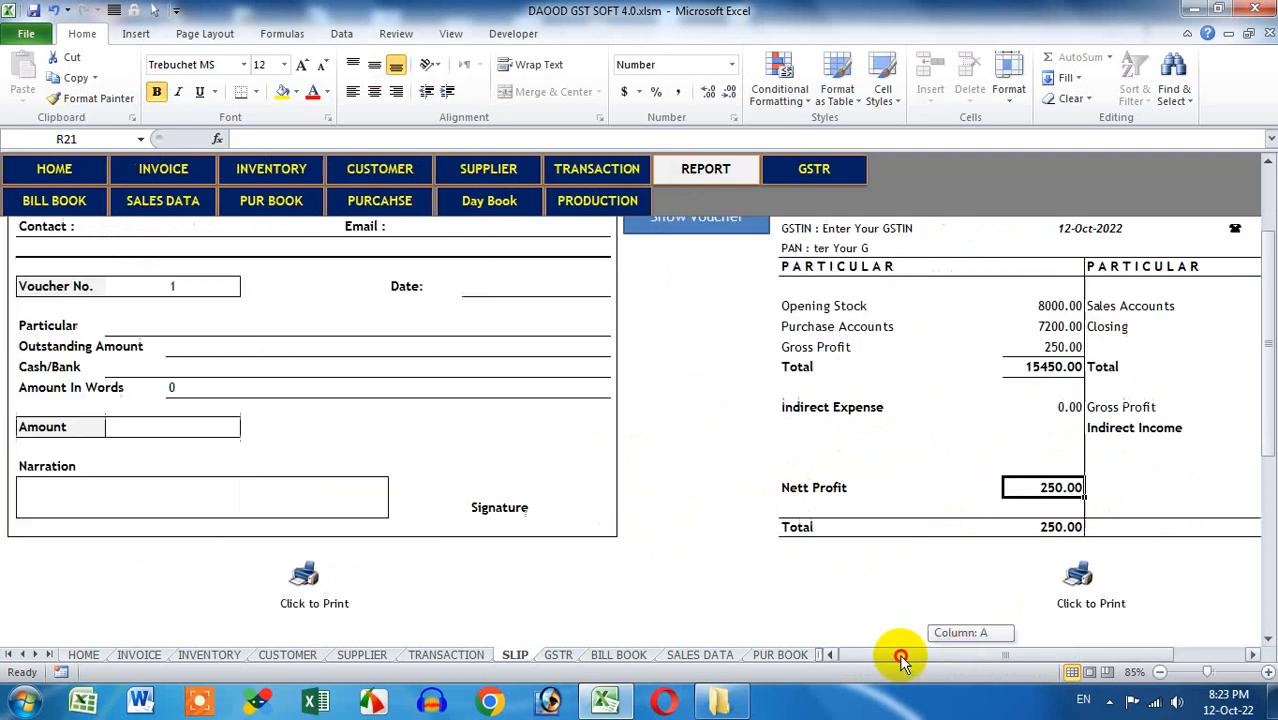
click(815, 172)
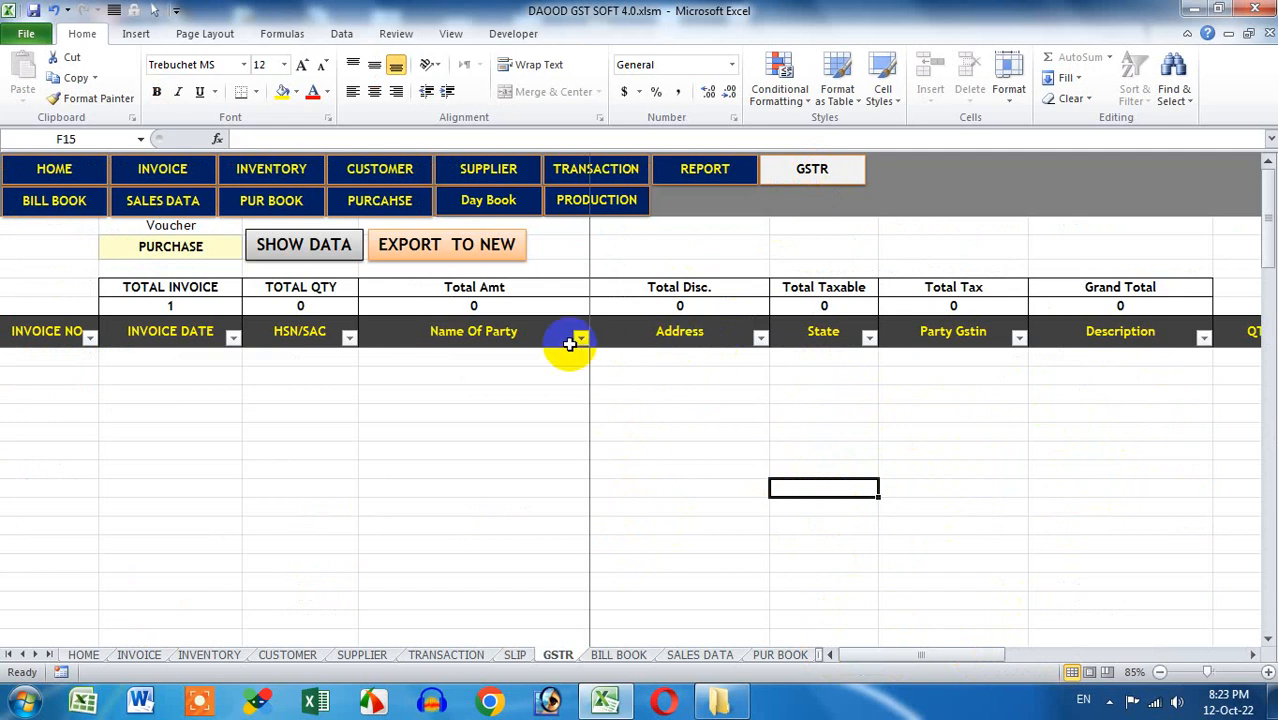
Change the GSTR voucher type from PURCHASE to SALES to show its totals and invoices
click(190, 246)
click(247, 247)
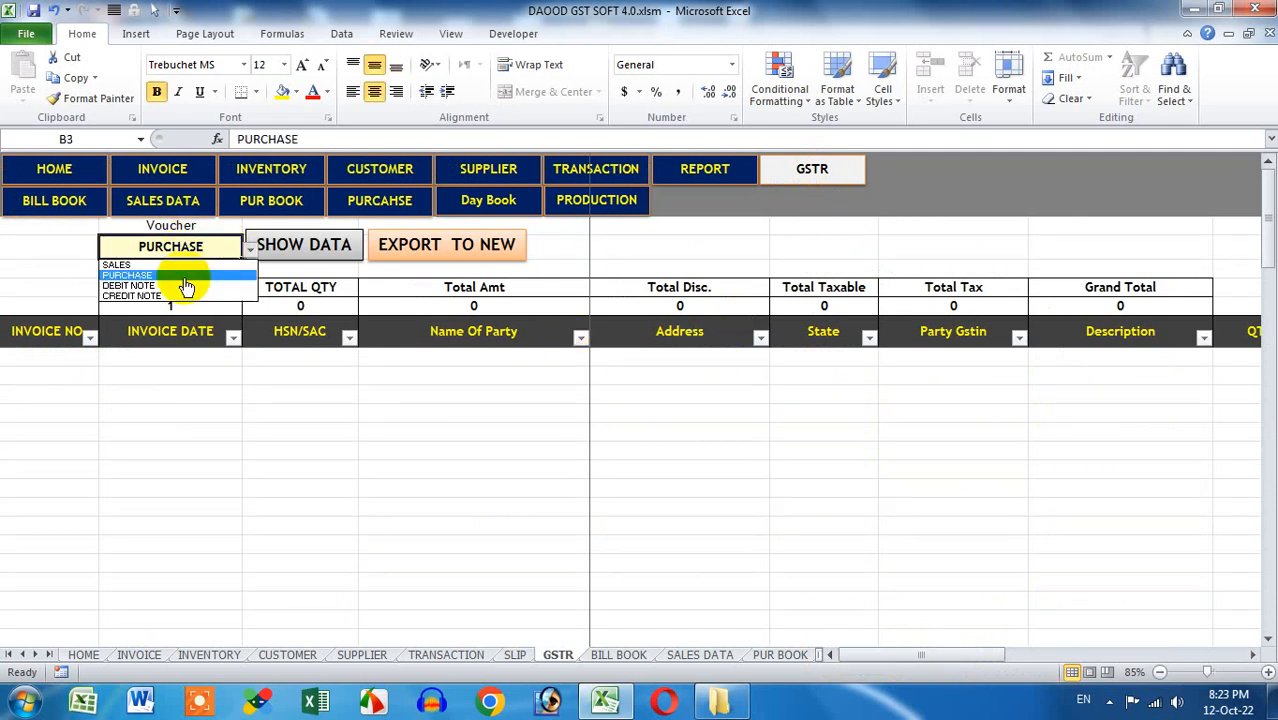
click(182, 275)
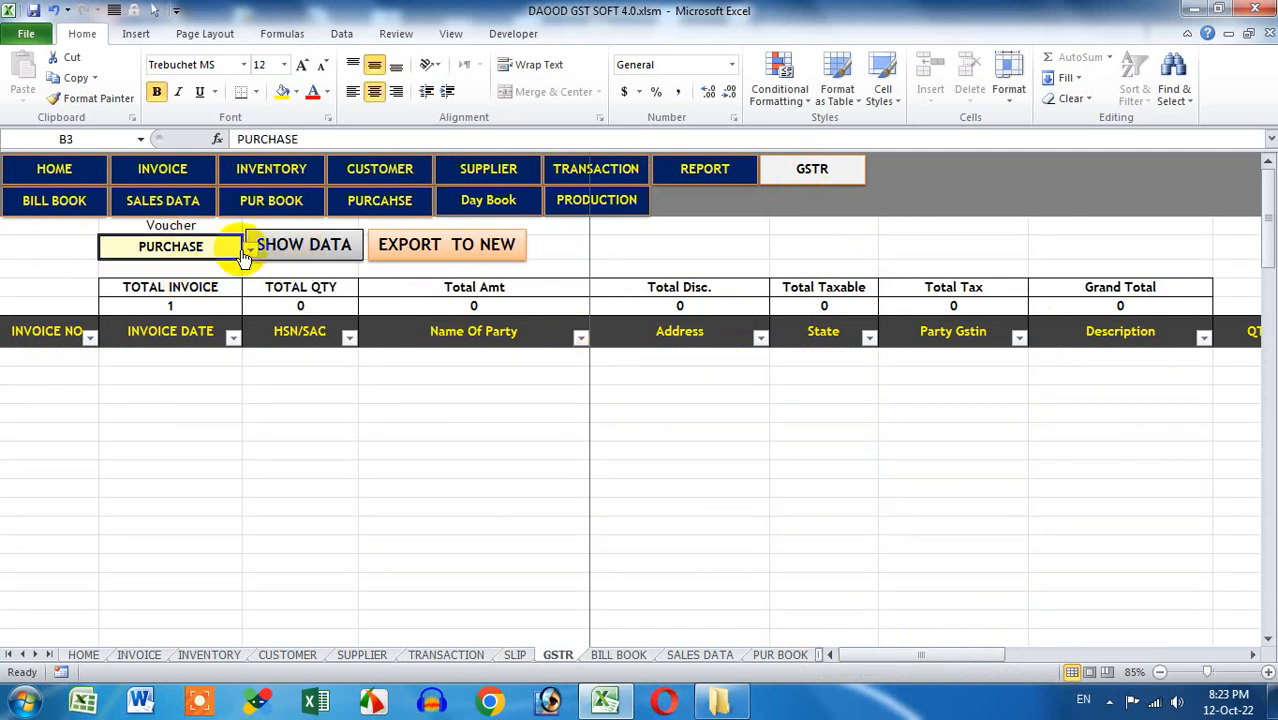
click(249, 248)
click(206, 265)
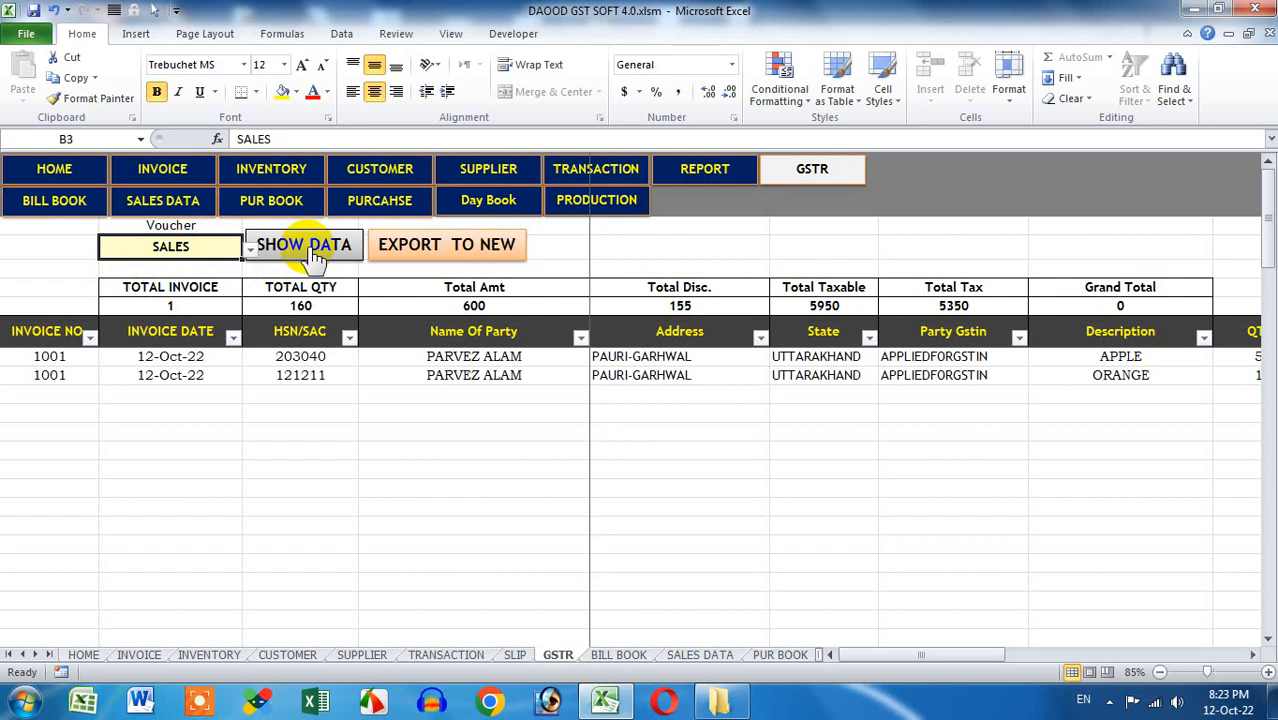
mouse_move(858, 652)
mouse_down()
mouse_move(1096, 655)
mouse_move(860, 676)
mouse_up()
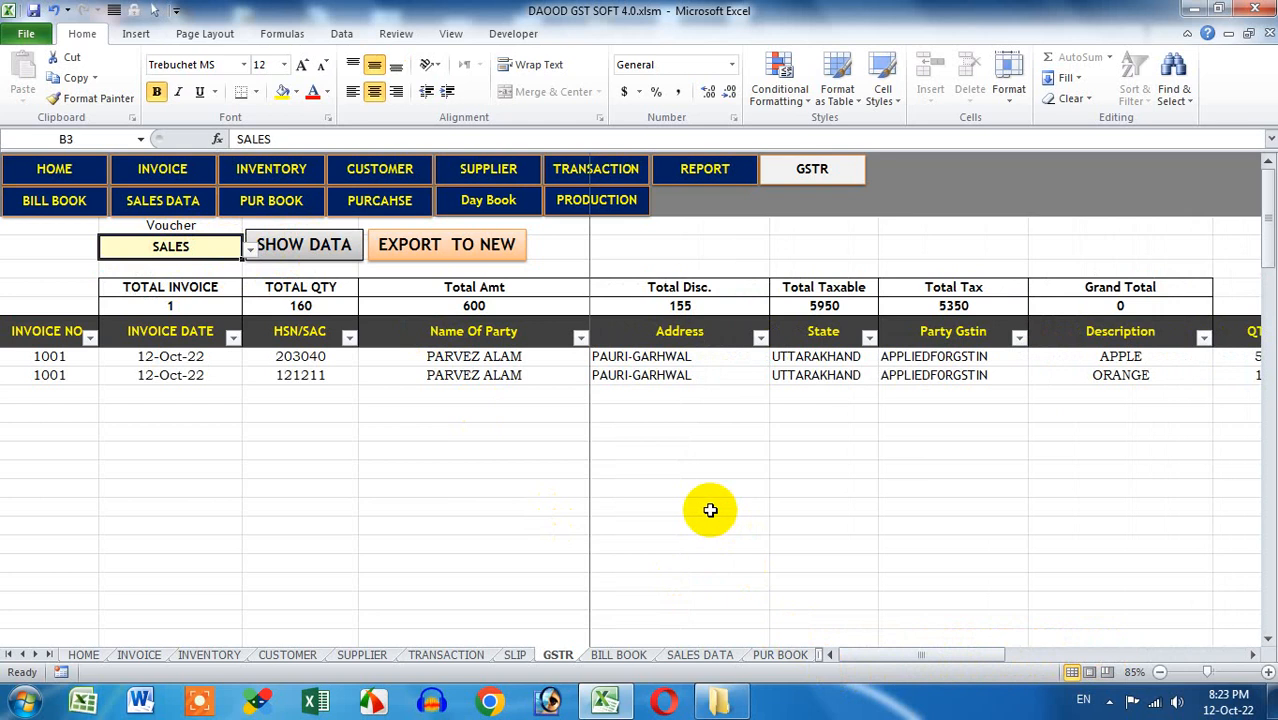
click(1110, 700)
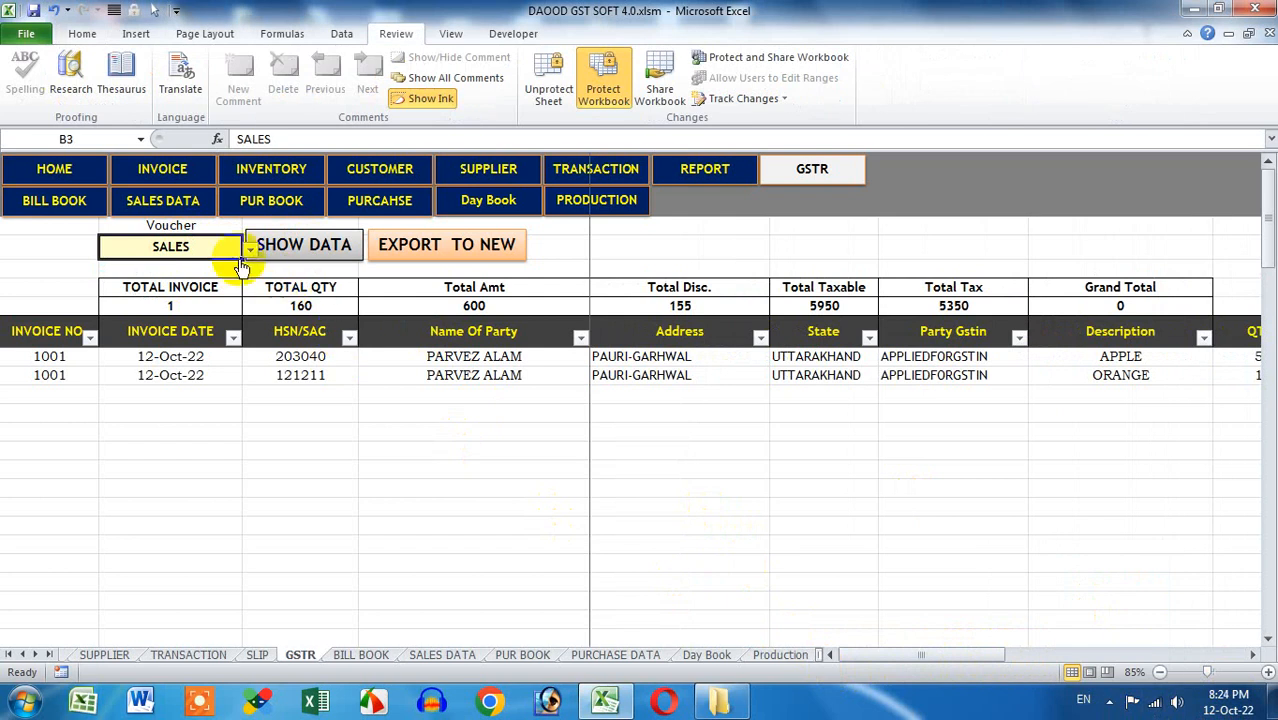
Preview the PURCHASE, DEBIT NOTE and CREDIT NOTE voucher types in the B3 dropdown
click(250, 249)
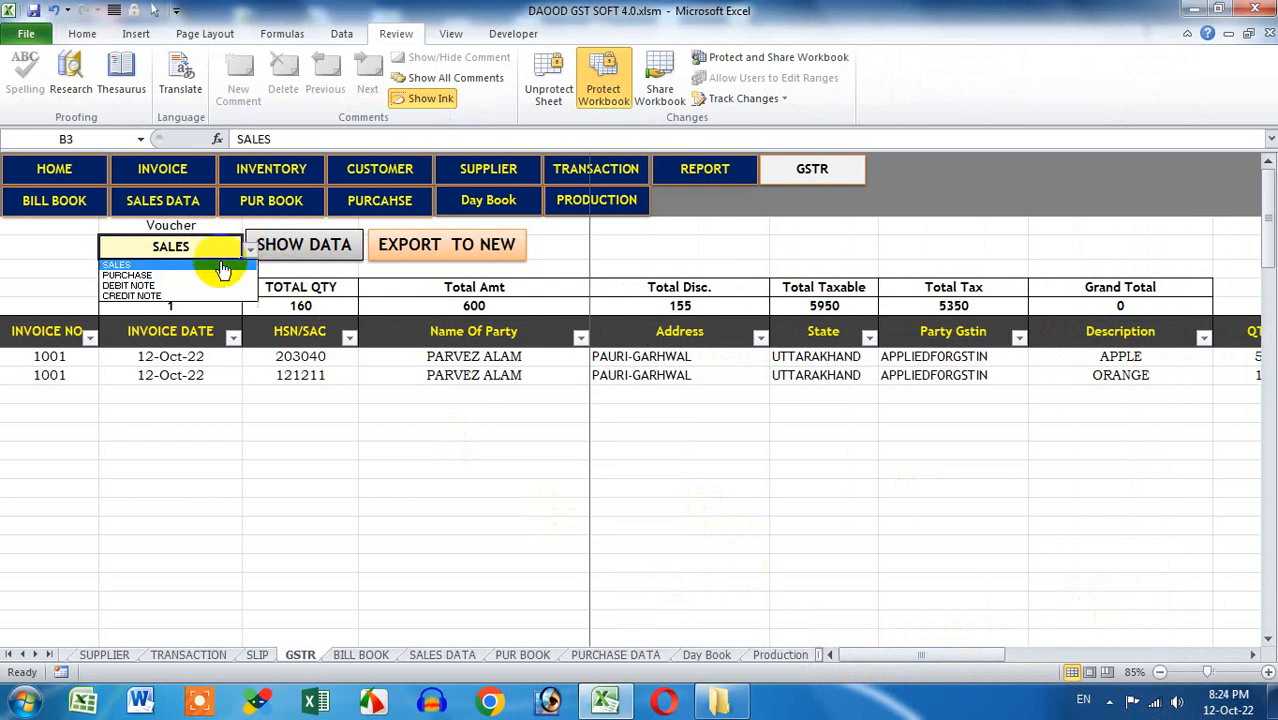
click(197, 276)
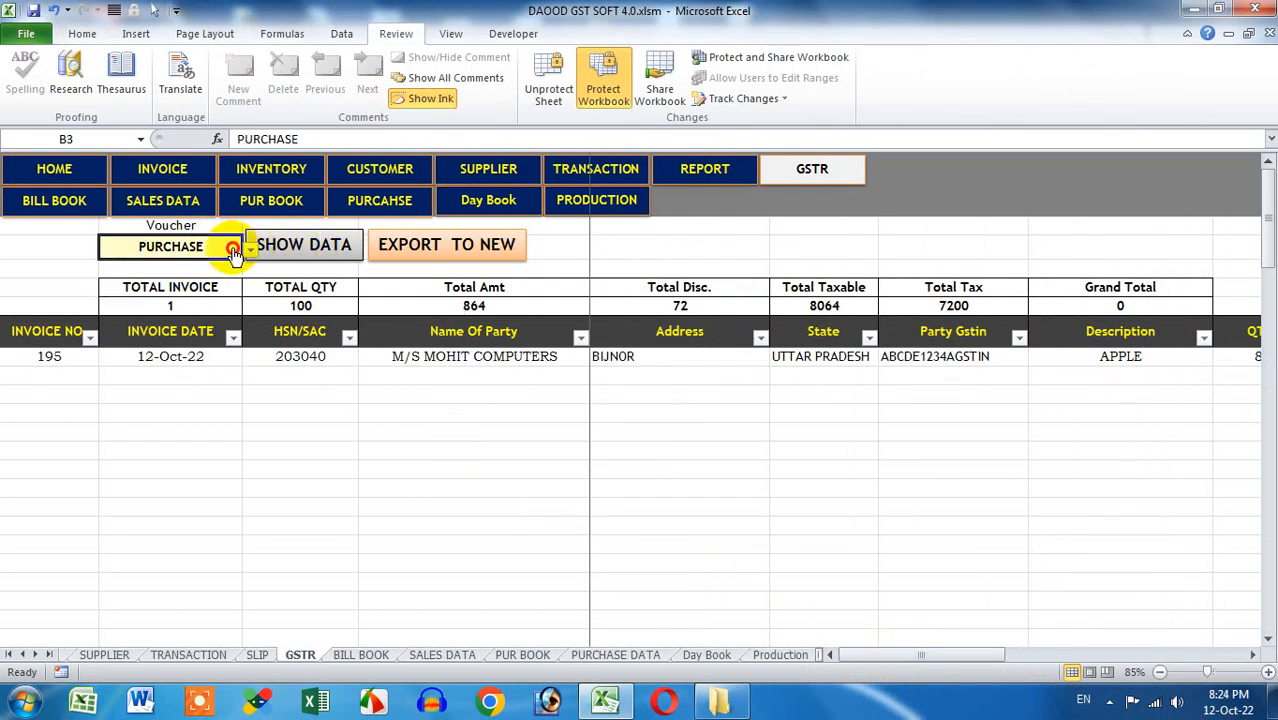
click(250, 249)
click(235, 285)
click(250, 249)
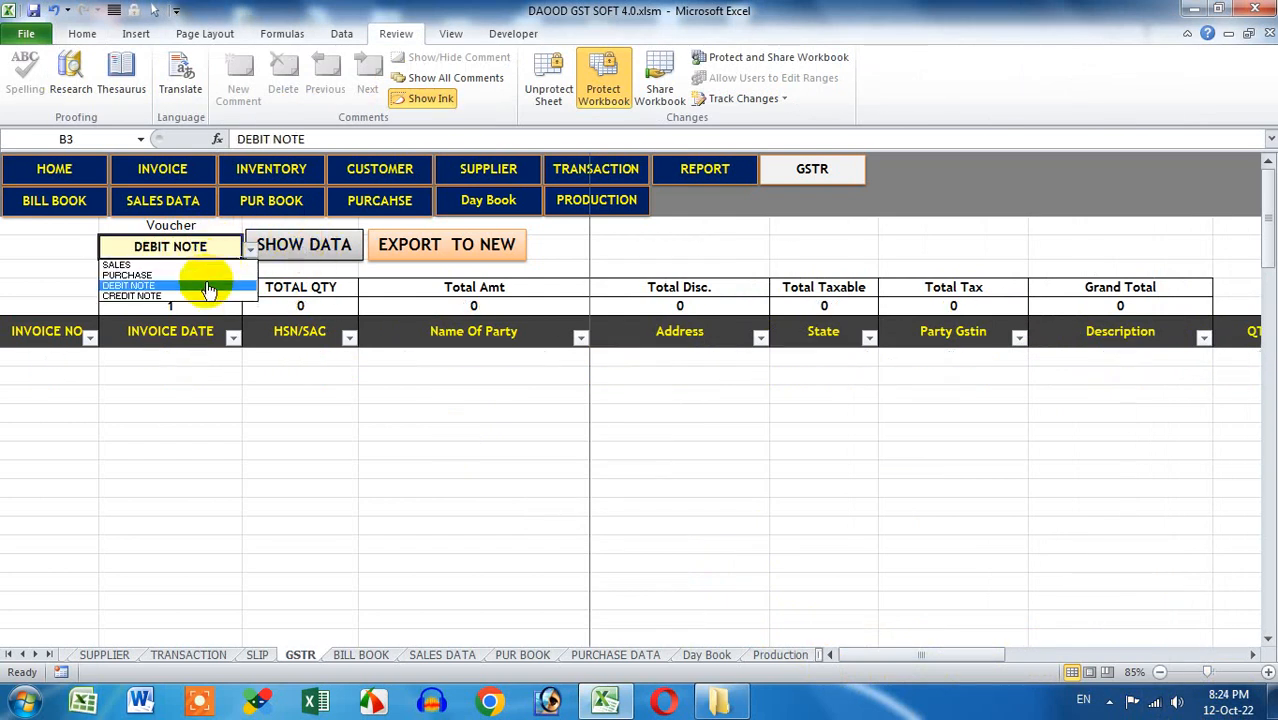
click(215, 294)
click(250, 249)
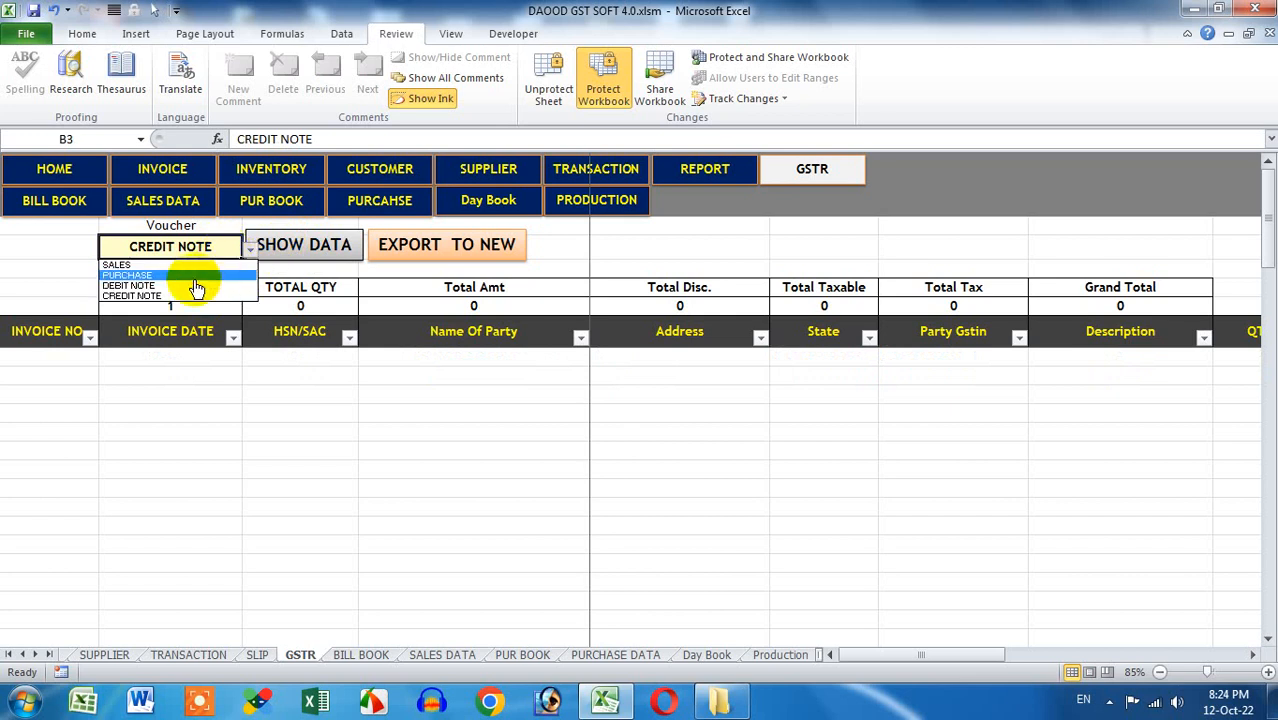
click(197, 276)
Return to SALES, refresh the data, and export the sales GSTR data to a new workbook
click(290, 246)
click(250, 249)
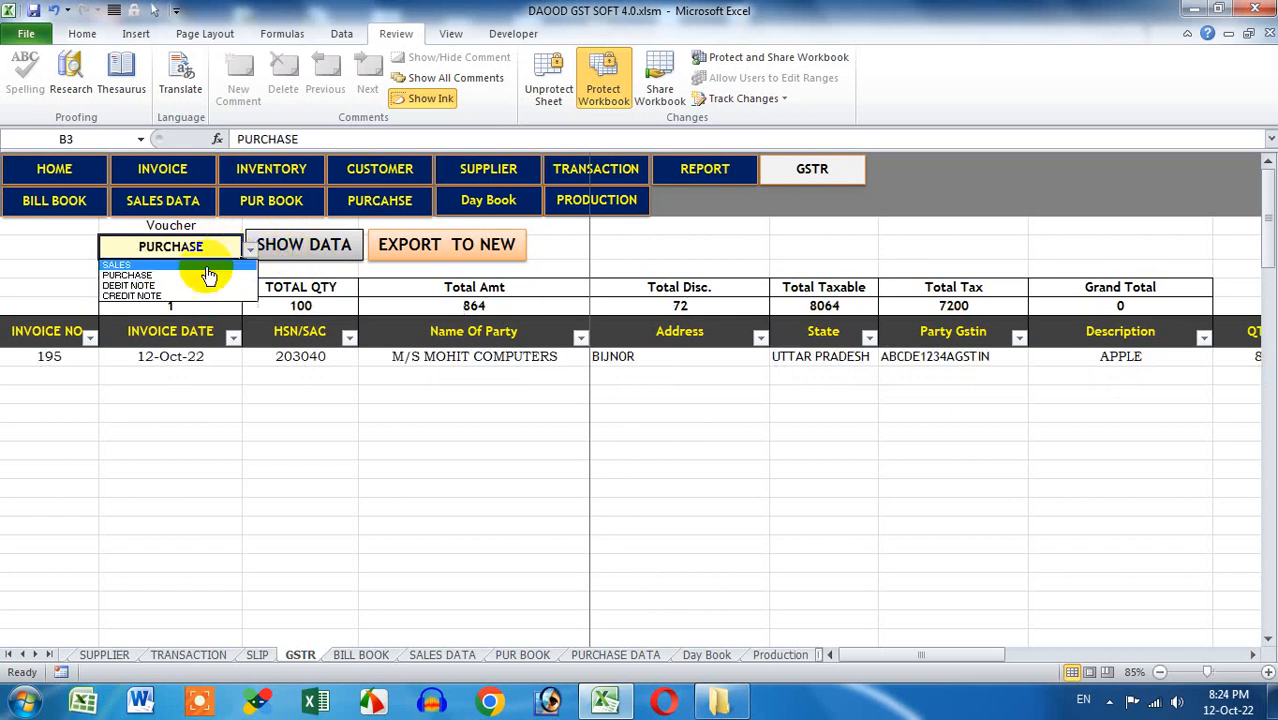
click(200, 265)
click(288, 246)
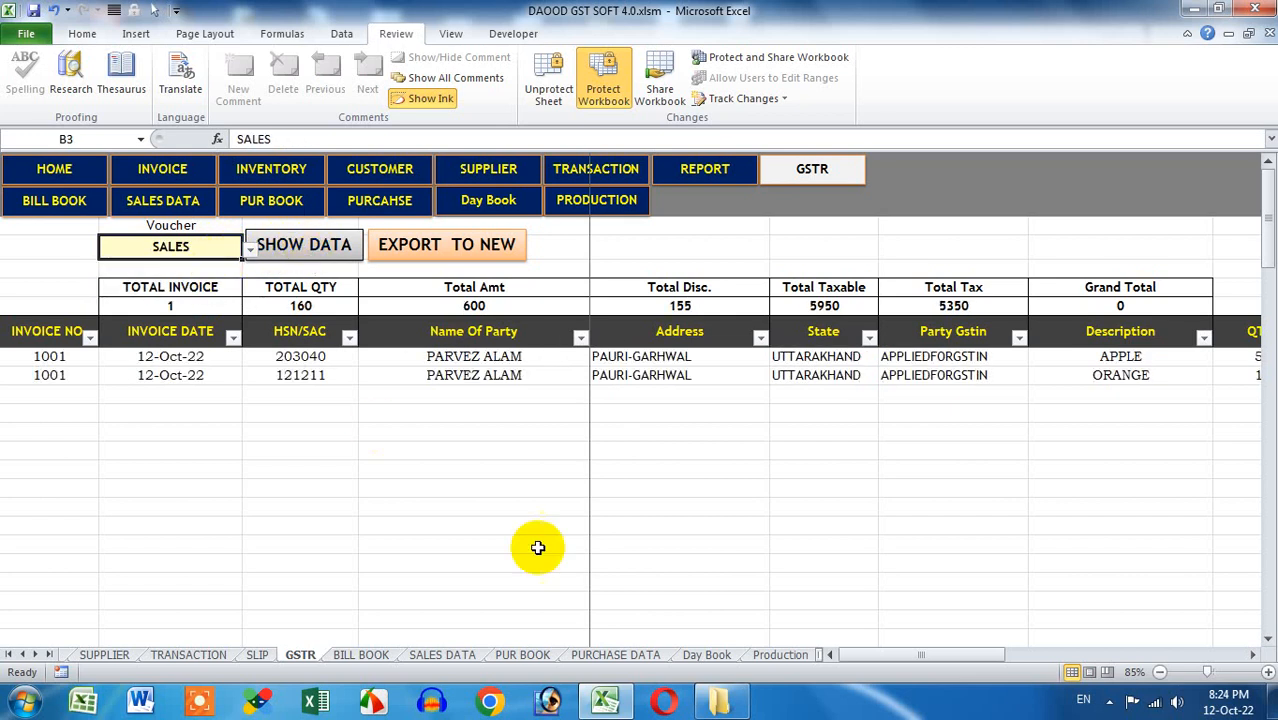
click(425, 240)
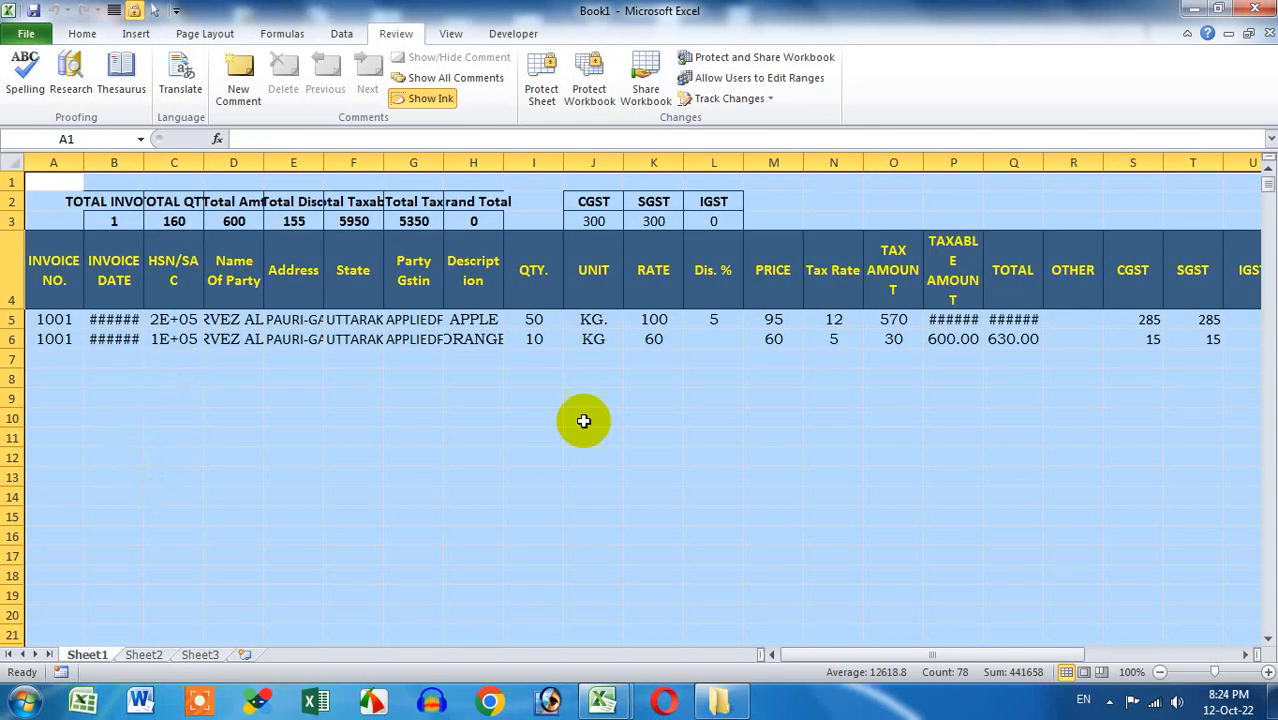
Autofit all columns of the exported sheet to their contents
click(584, 421)
click(12, 162)
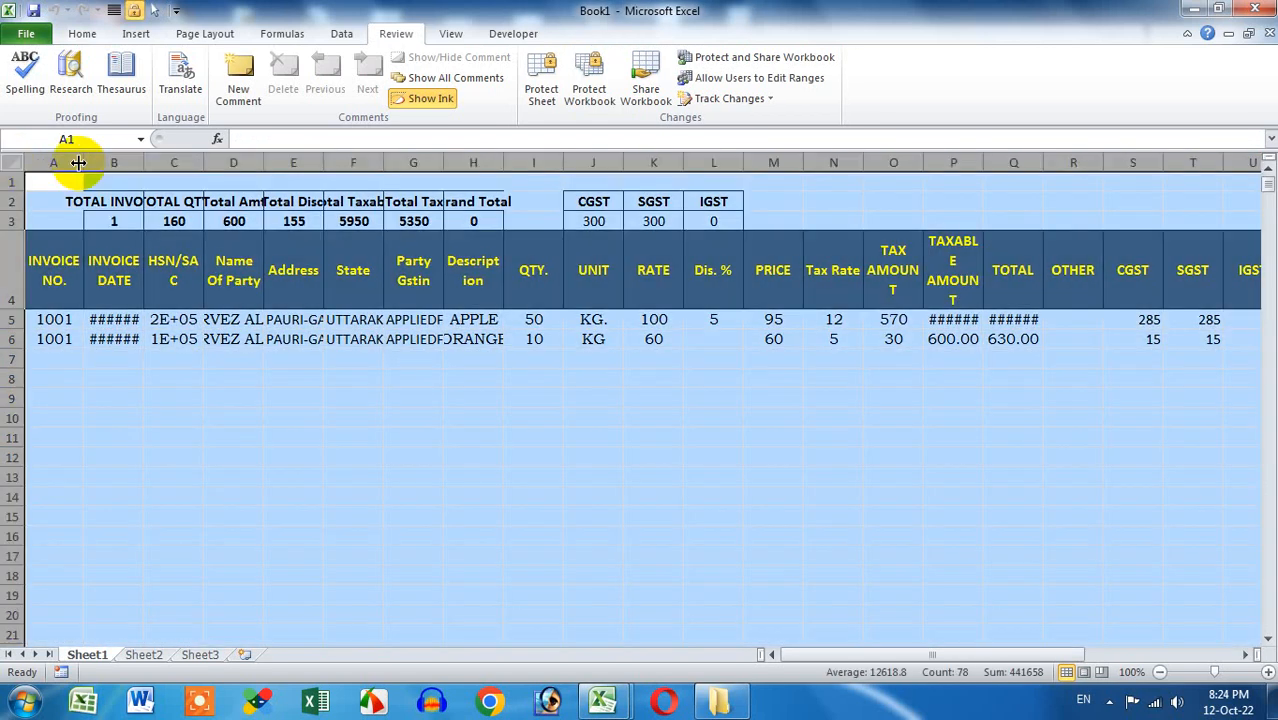
double_click(82, 162)
click(322, 457)
Save the workbook as gst-file.xlsx on the Desktop and close it
click(34, 11)
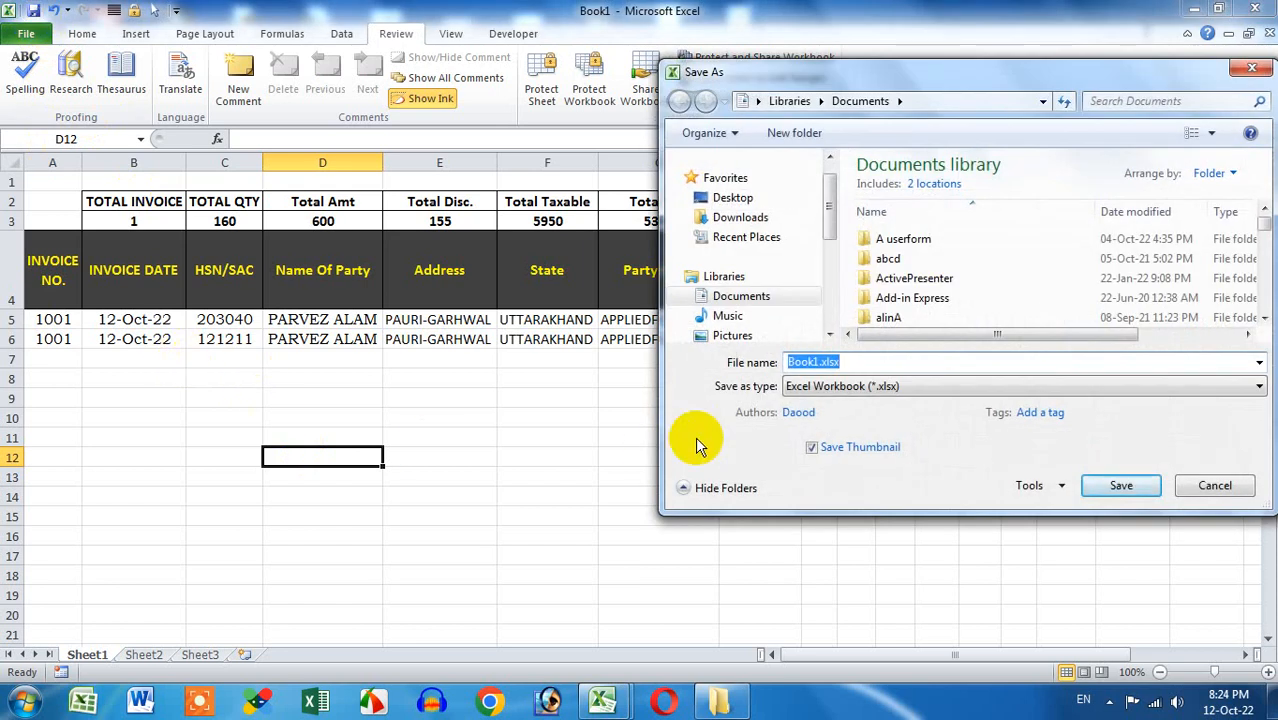
text(gst-file)
click(733, 198)
click(1121, 486)
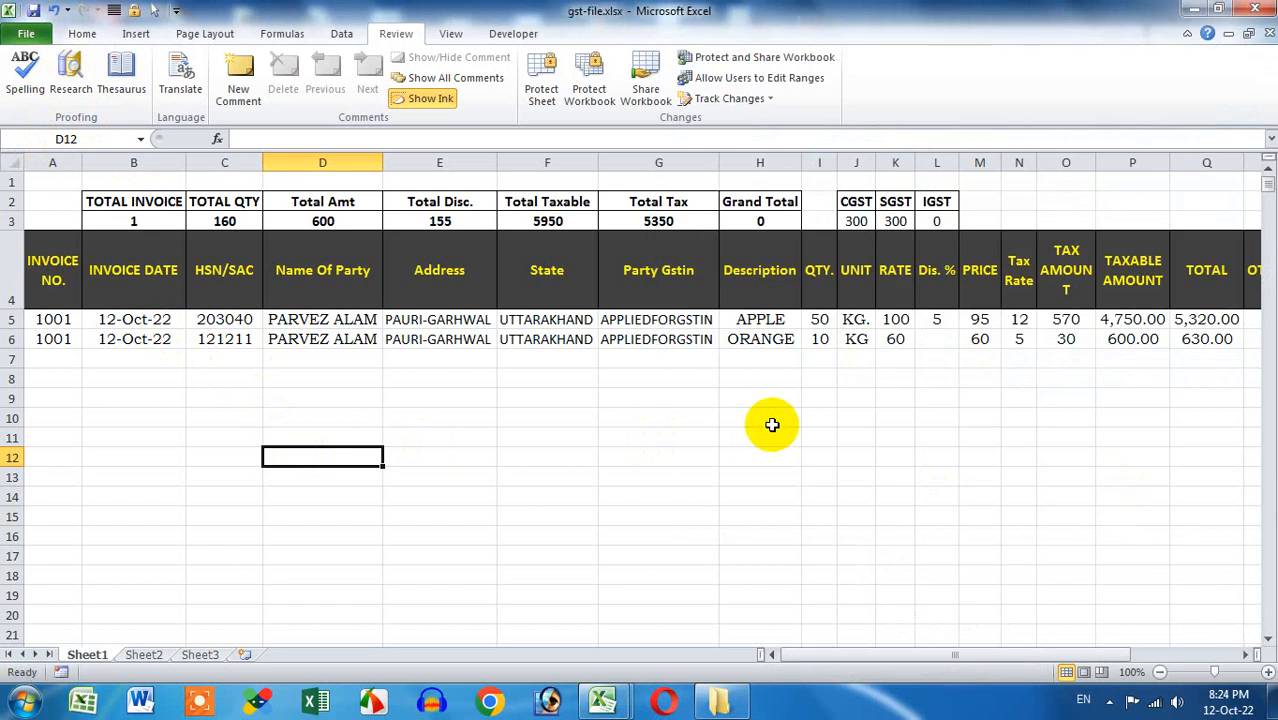
click(1266, 33)
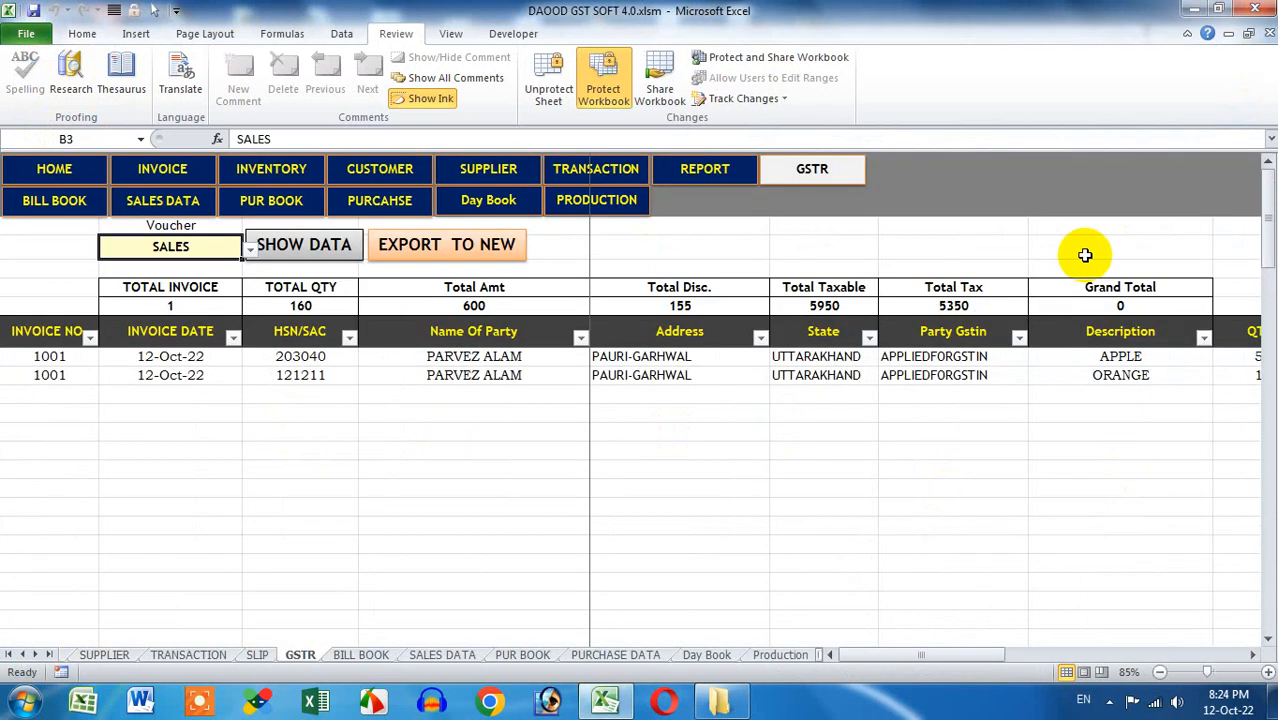
Browse the BILL BOOK, SALES DATA, PURCHASE DATA, Day Book and Production sheets and the REPORTS form
click(90, 204)
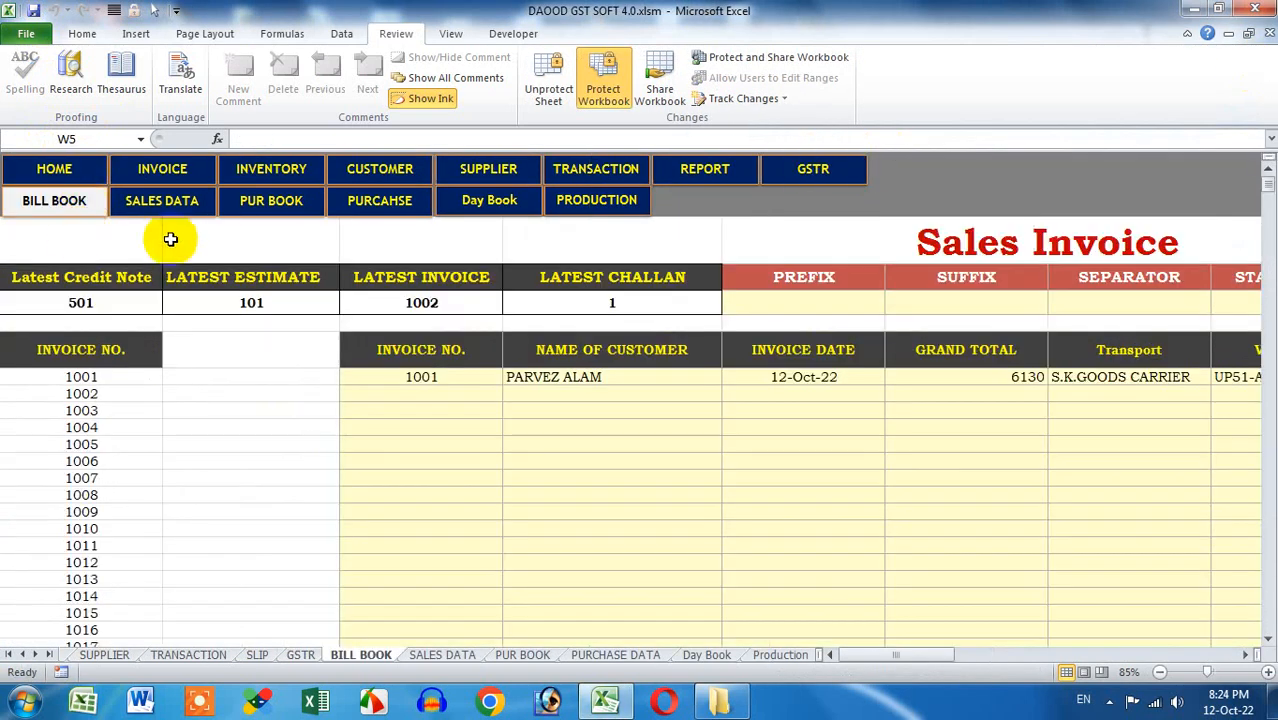
click(175, 203)
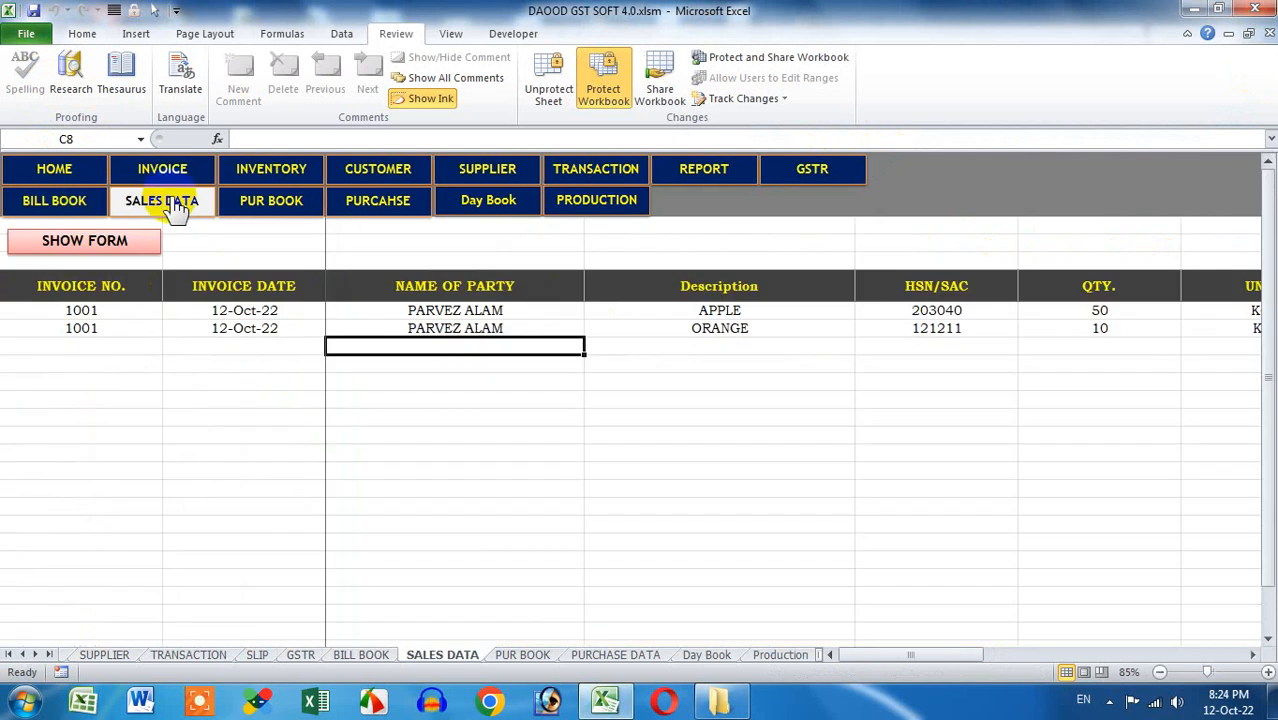
click(405, 215)
click(472, 208)
click(590, 212)
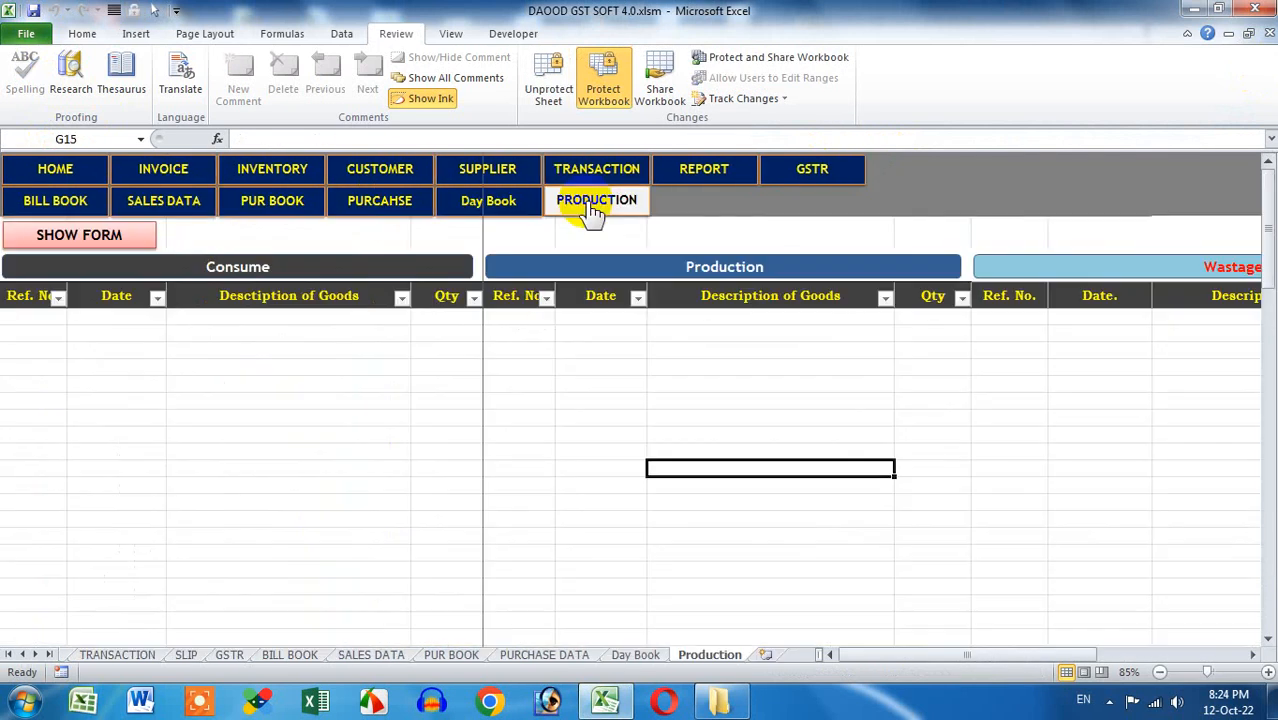
click(56, 170)
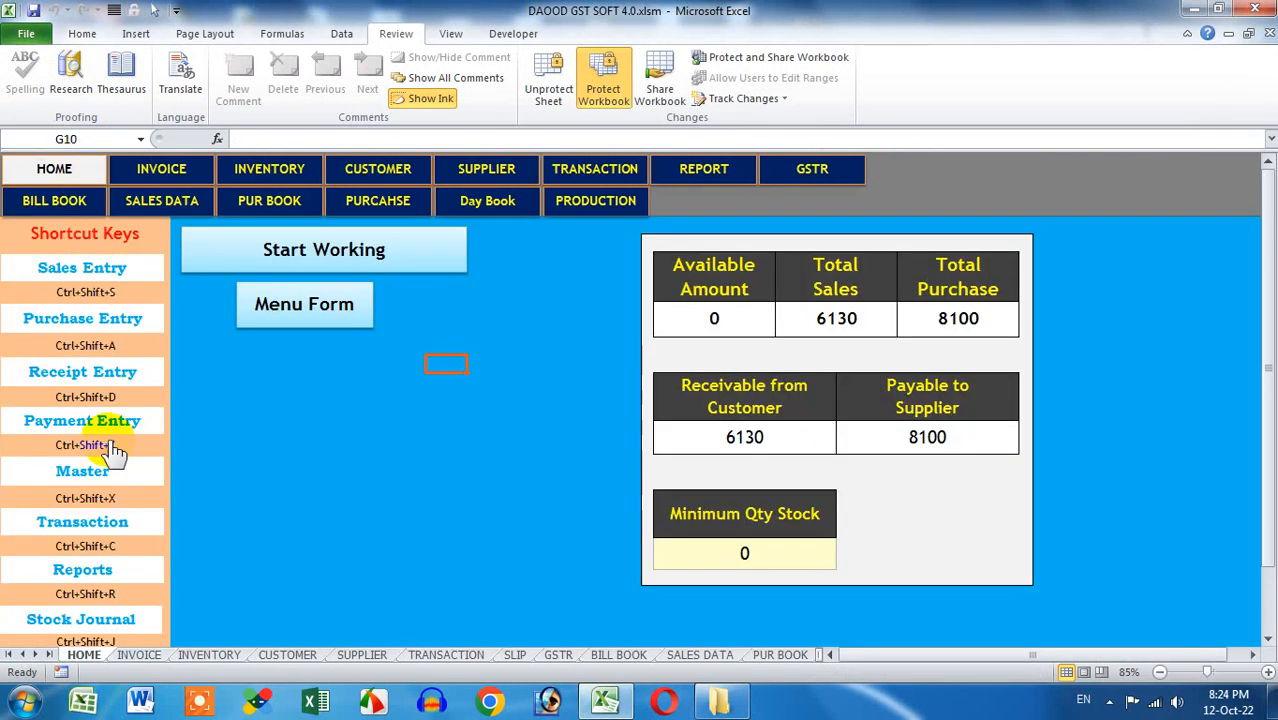
click(110, 567)
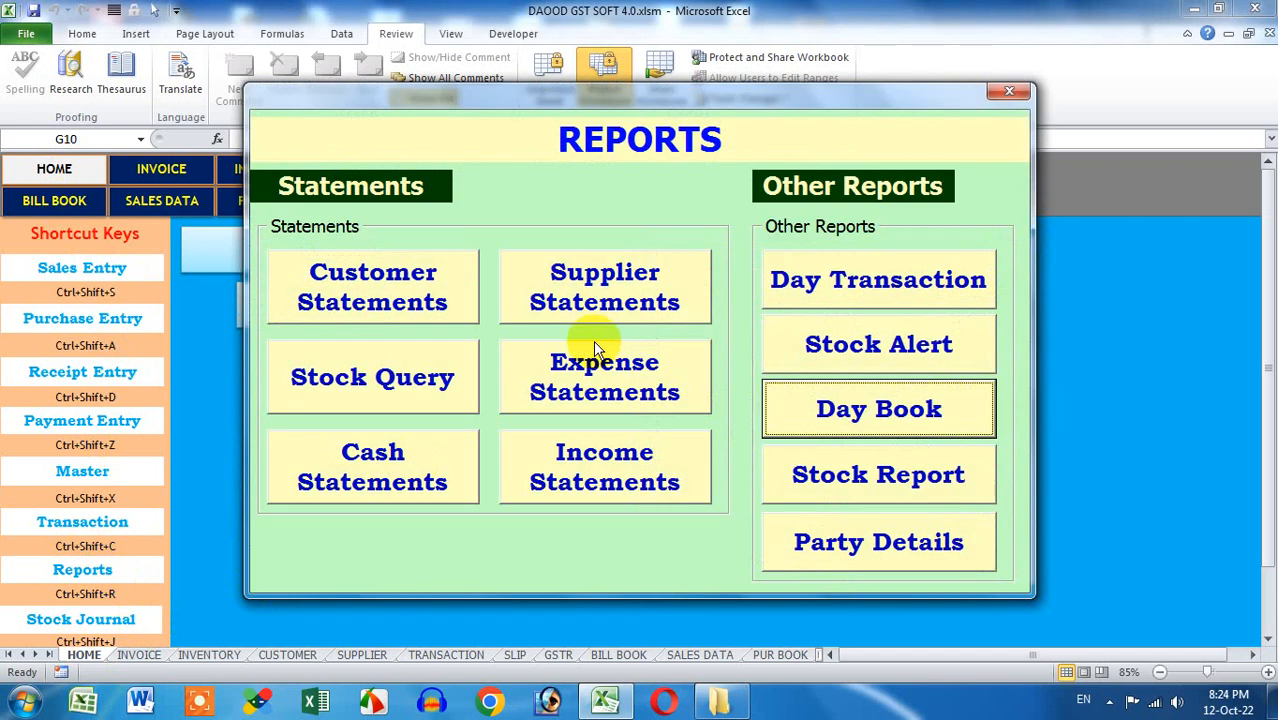
click(1002, 92)
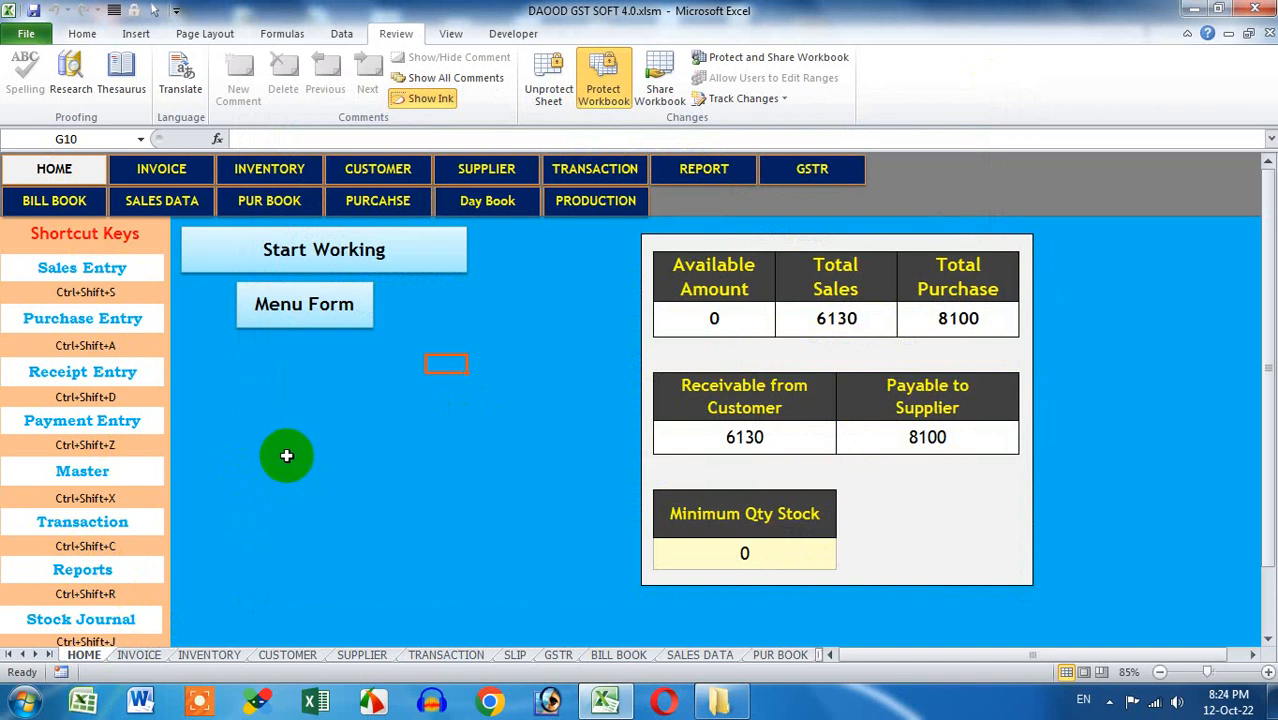
Move between the invoice and inventory form sheets and select the APPLE and ORANGE rows
click(170, 176)
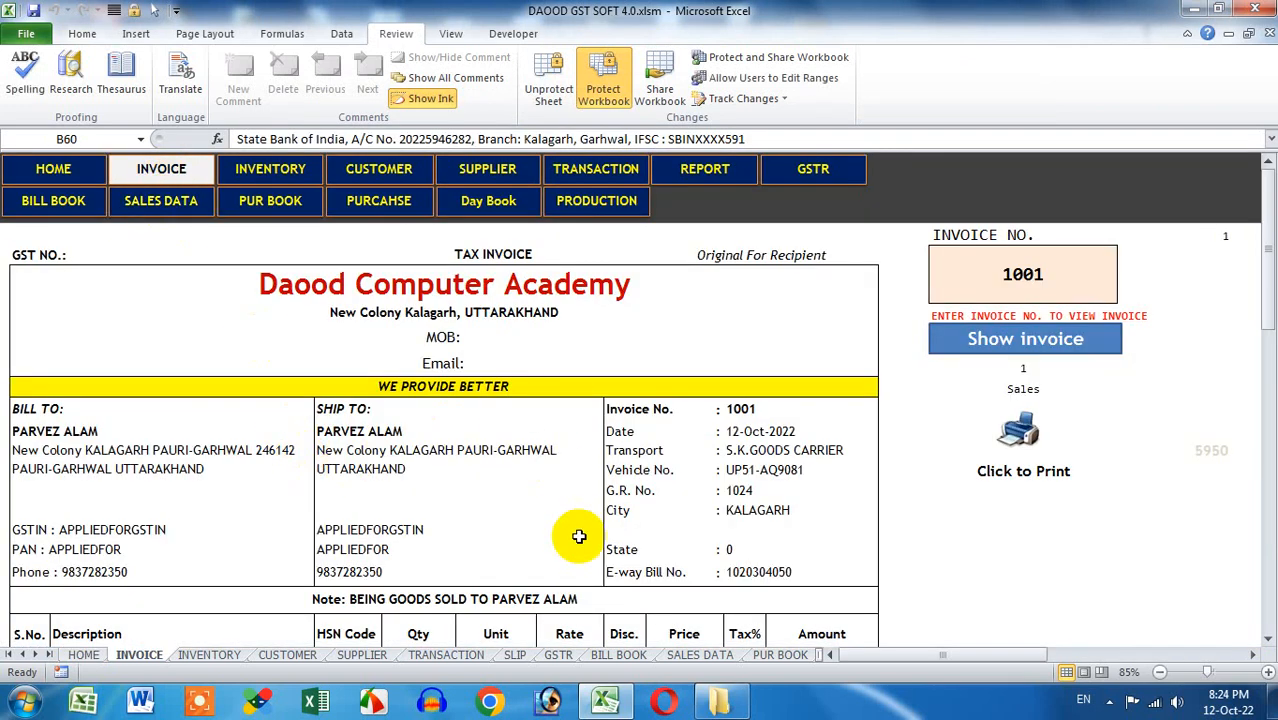
click(288, 182)
click(164, 176)
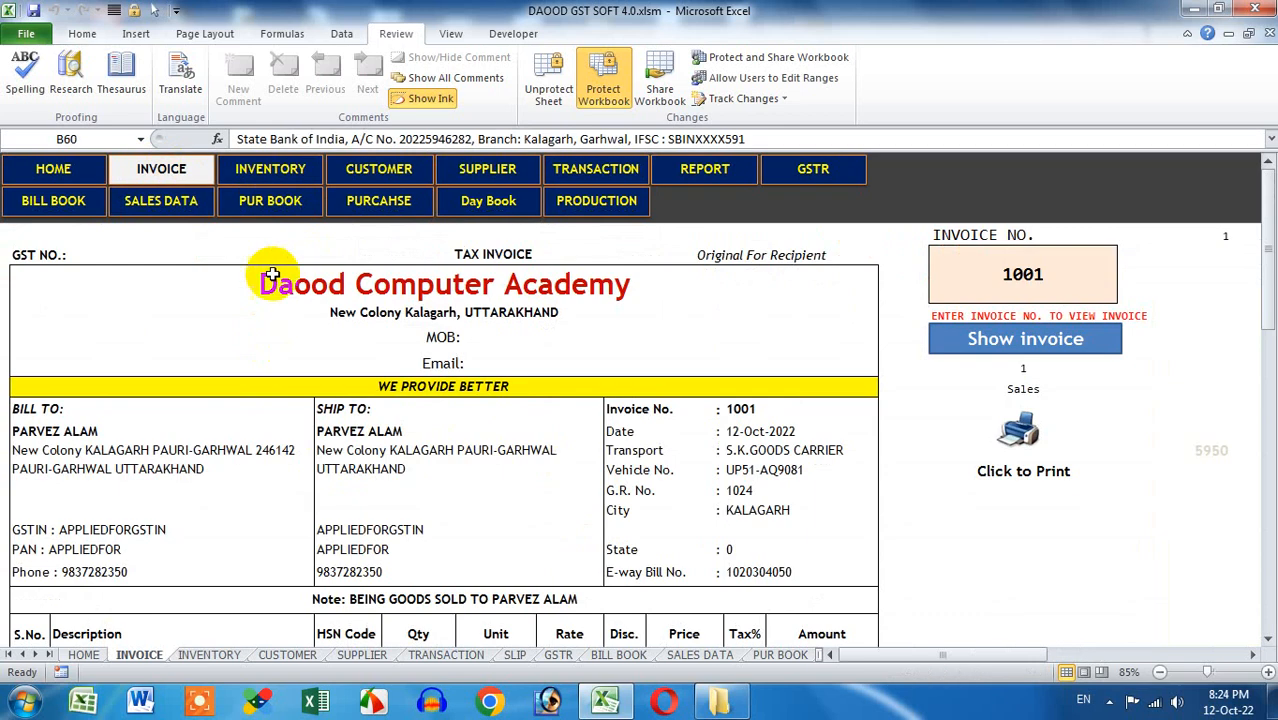
click(285, 178)
drag(82, 313, 1063, 327)
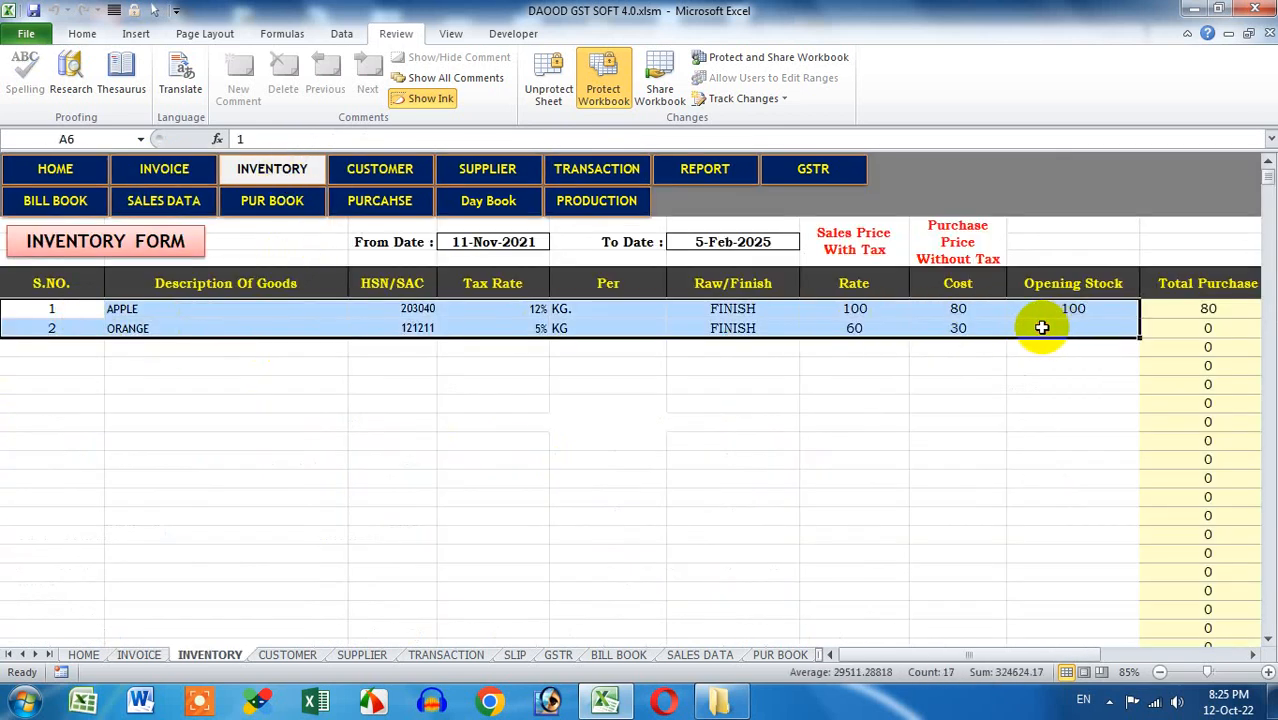
Delete the APPLE and ORANGE inventory rows, then go to invoice 1001 on the invoice sheet
key(Delete)
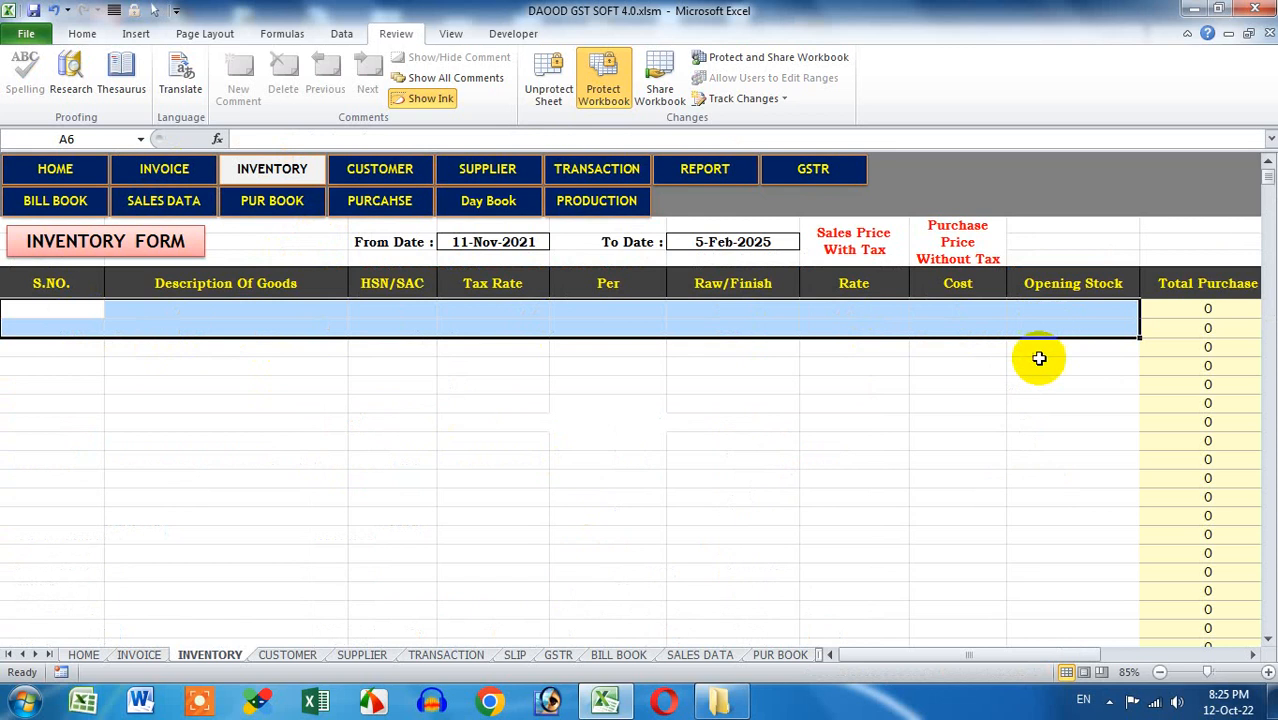
click(1018, 402)
click(164, 169)
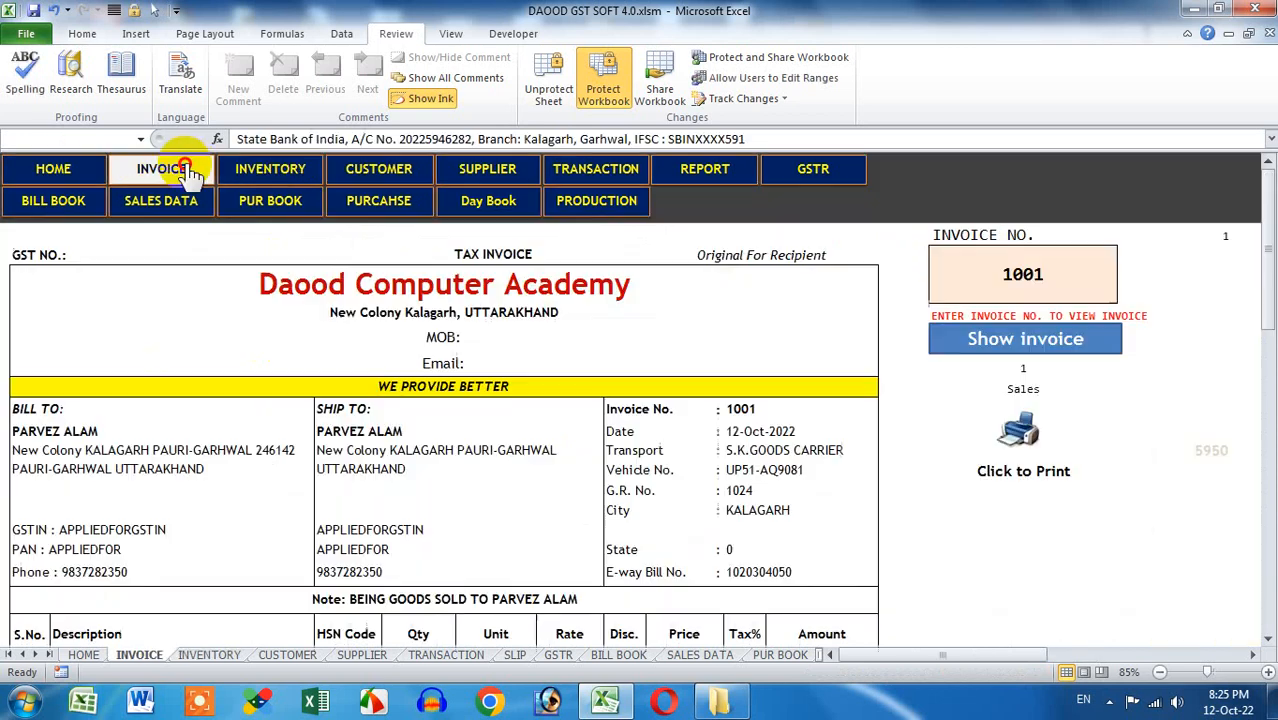
click(1052, 271)
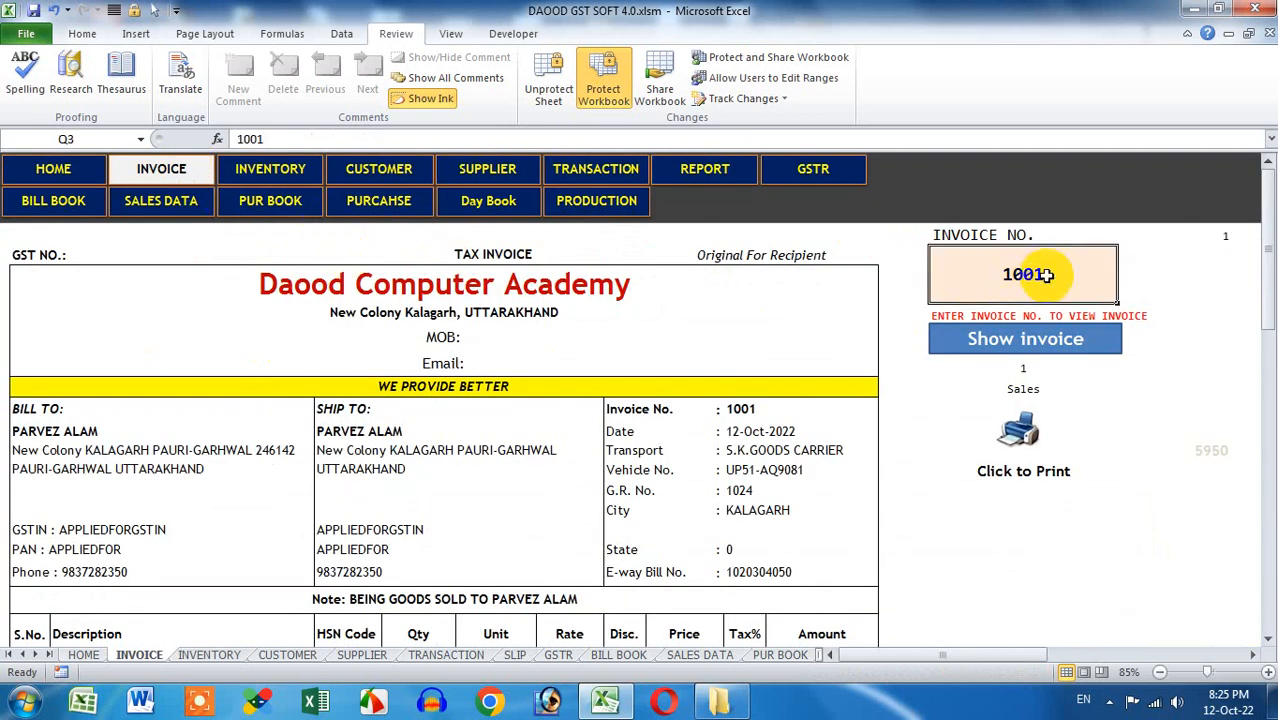
Set the document type to CREDIT NOTE and load invoice 1001
click(562, 254)
click(612, 255)
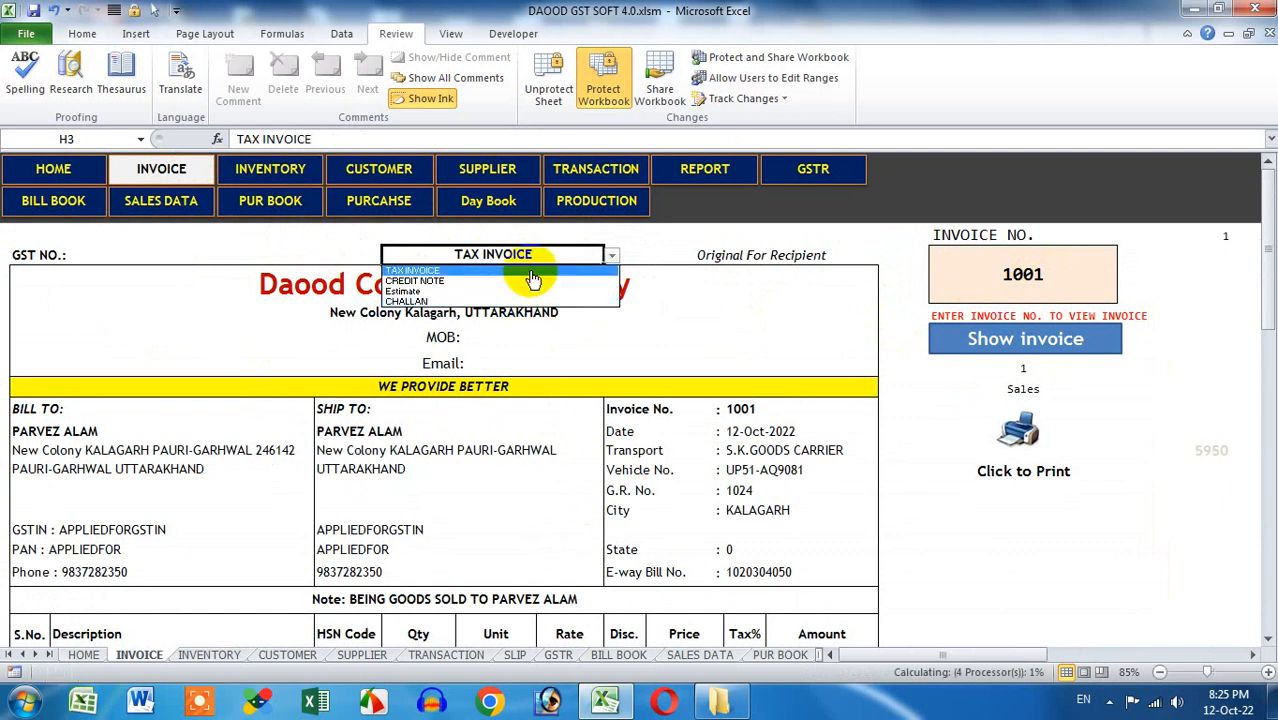
click(531, 271)
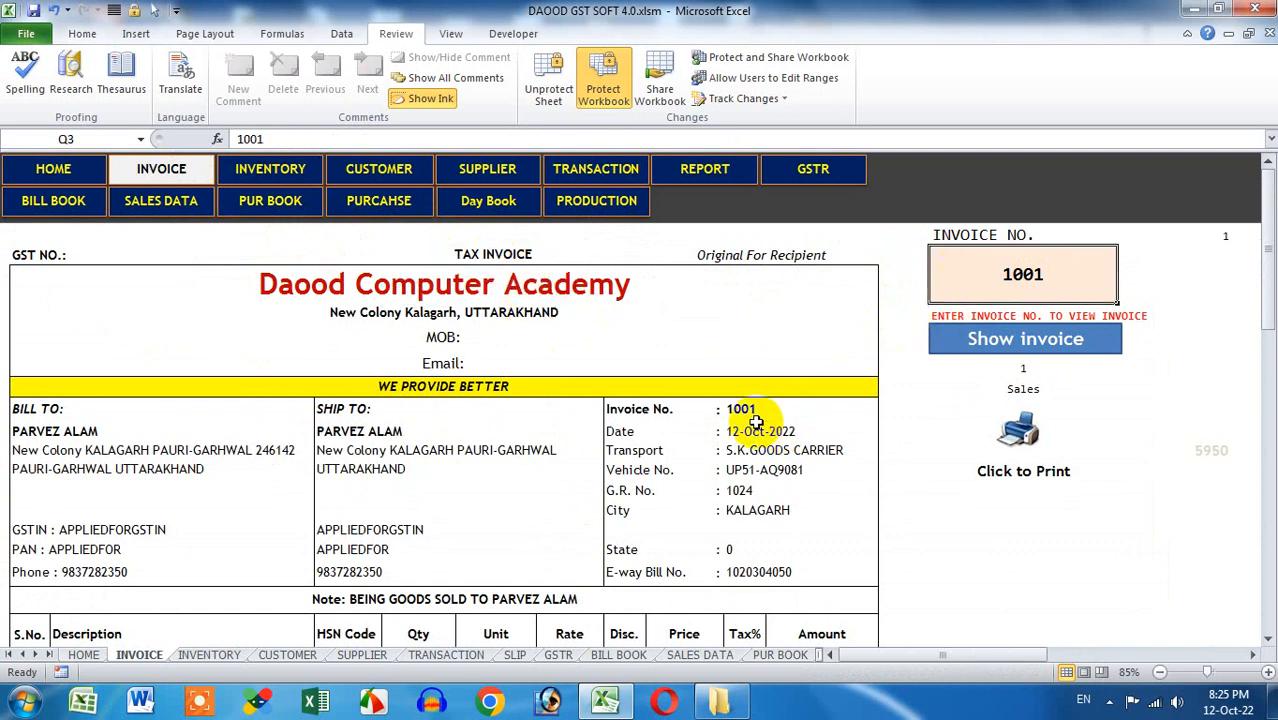
click(573, 255)
click(611, 256)
click(575, 285)
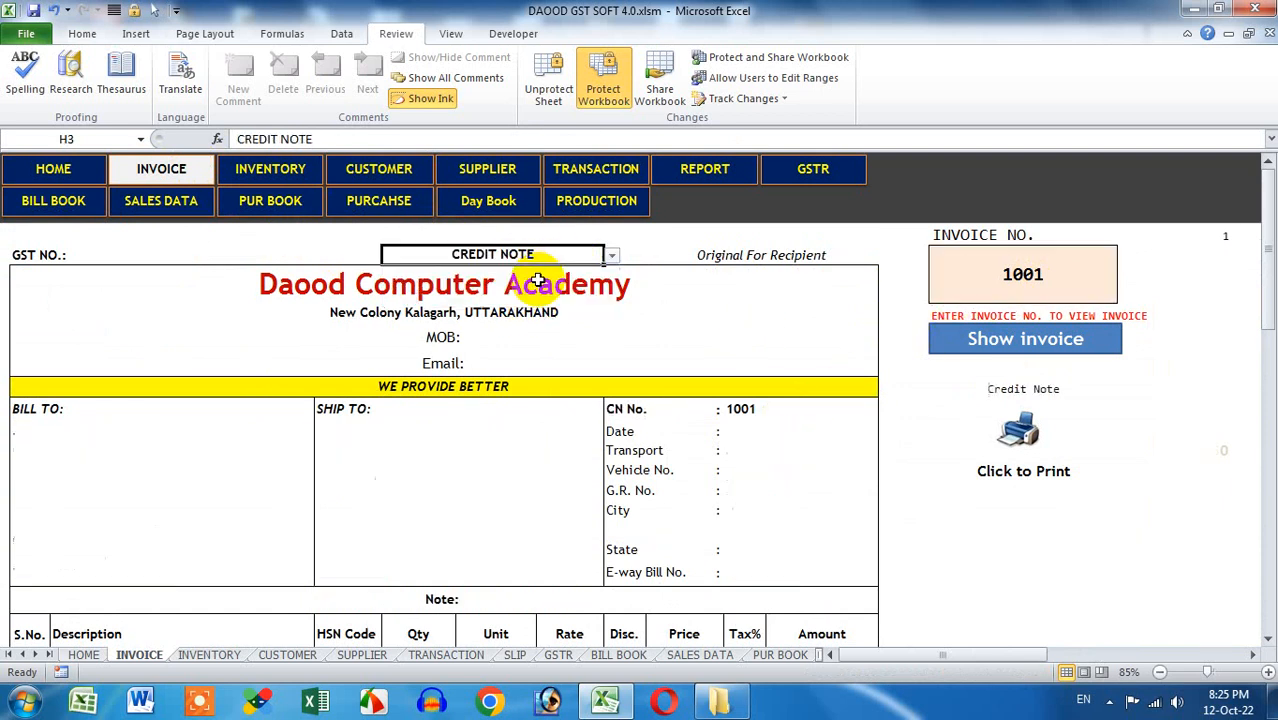
click(960, 345)
scroll(337, 448, down, 10)
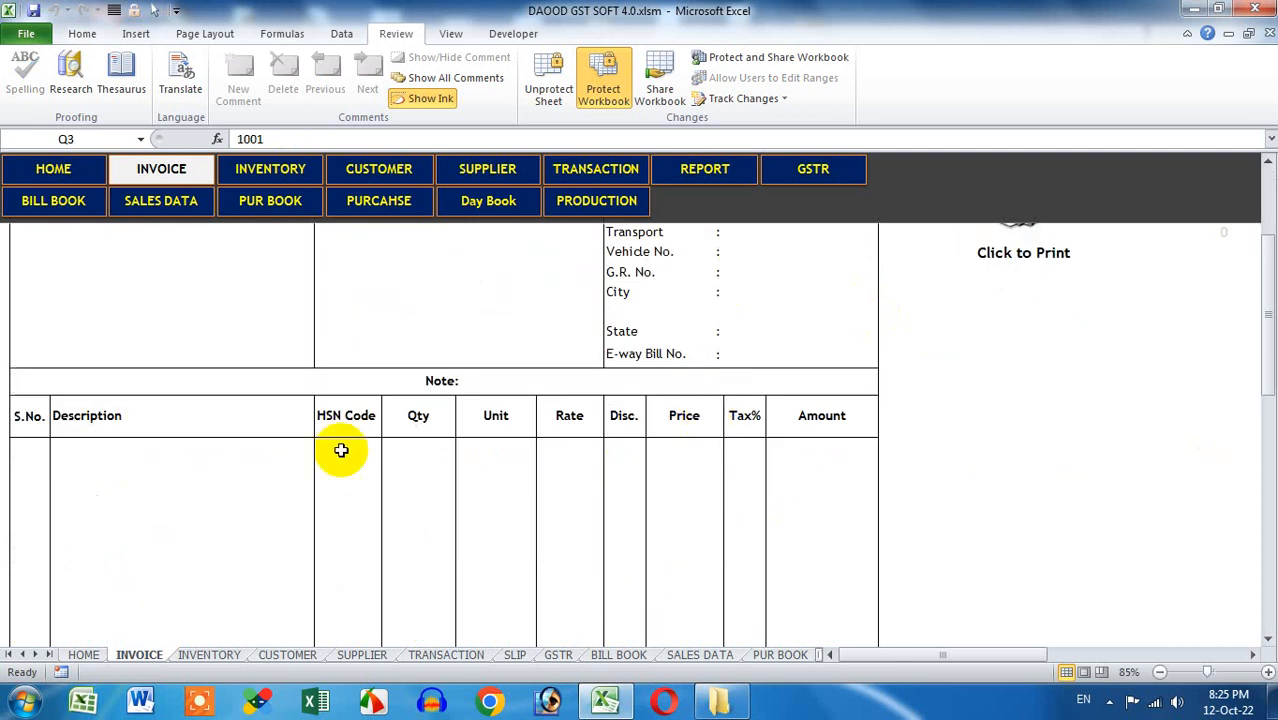
scroll(427, 426, up, 10)
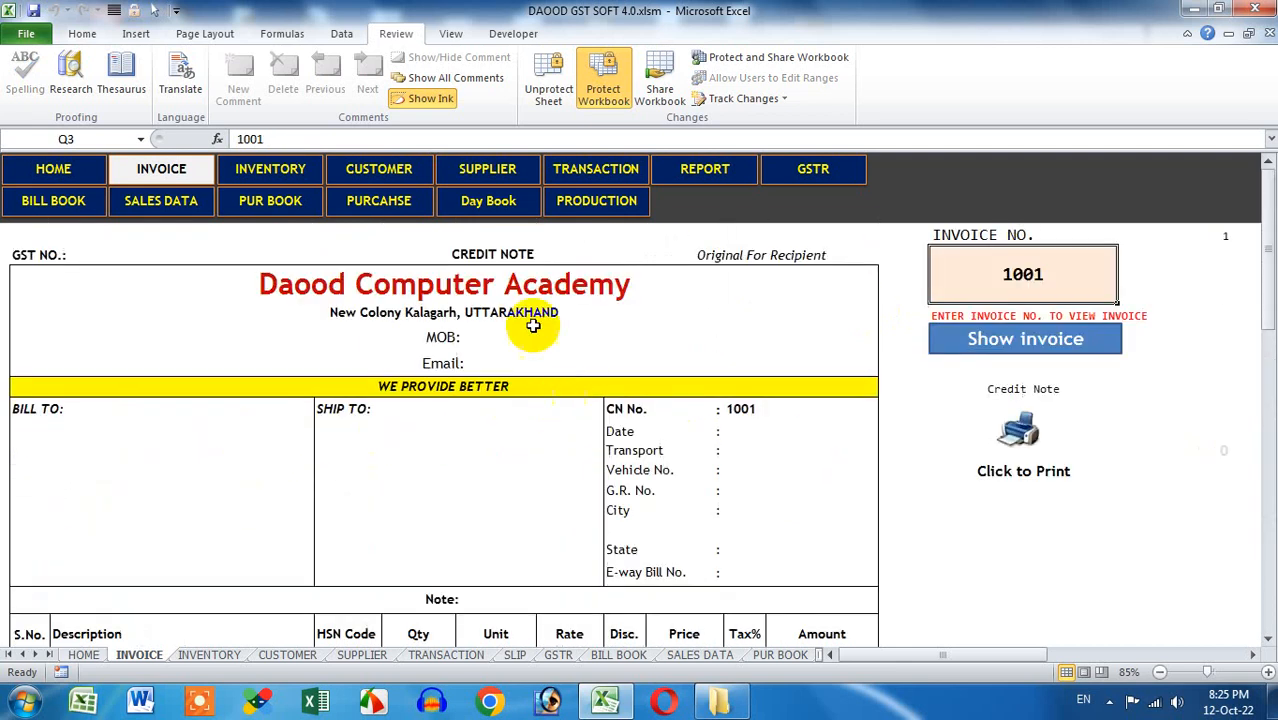
Switch back to TAX INVOICE and load invoice 1001, reviewing its 6130.00 total
click(522, 254)
key(alt+Down)
click(503, 271)
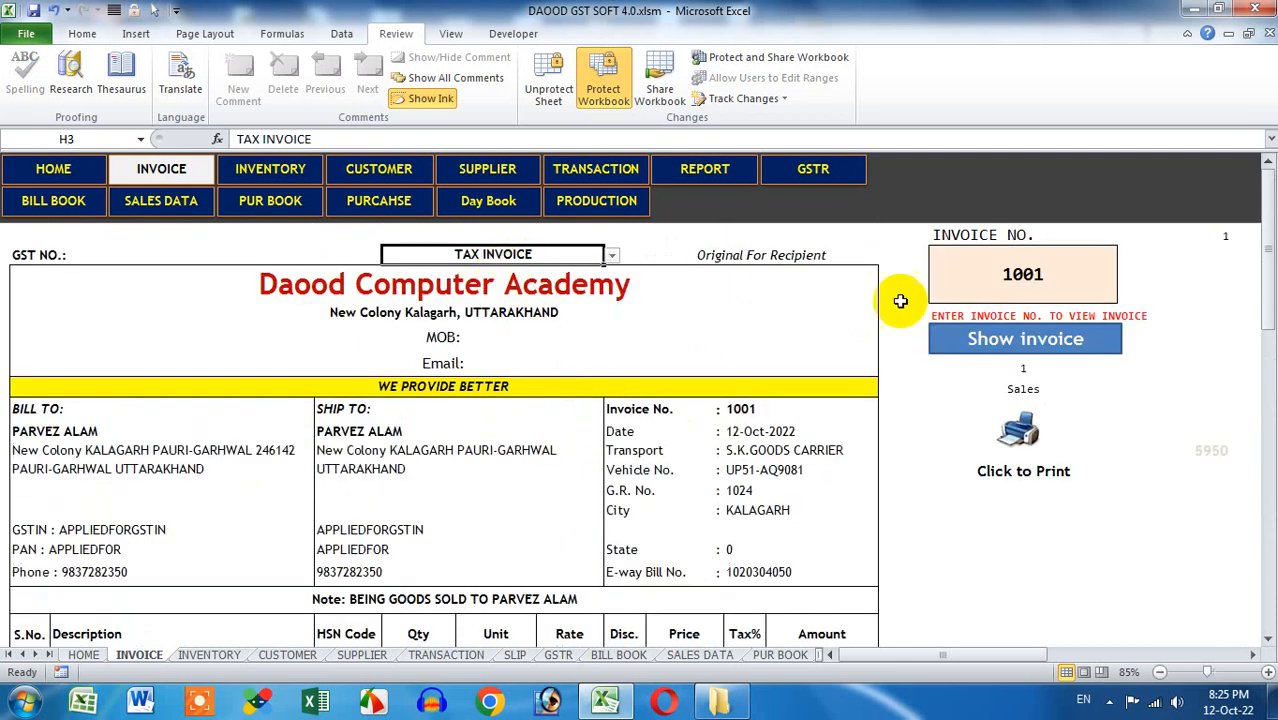
click(976, 345)
scroll(820, 408, down, 5)
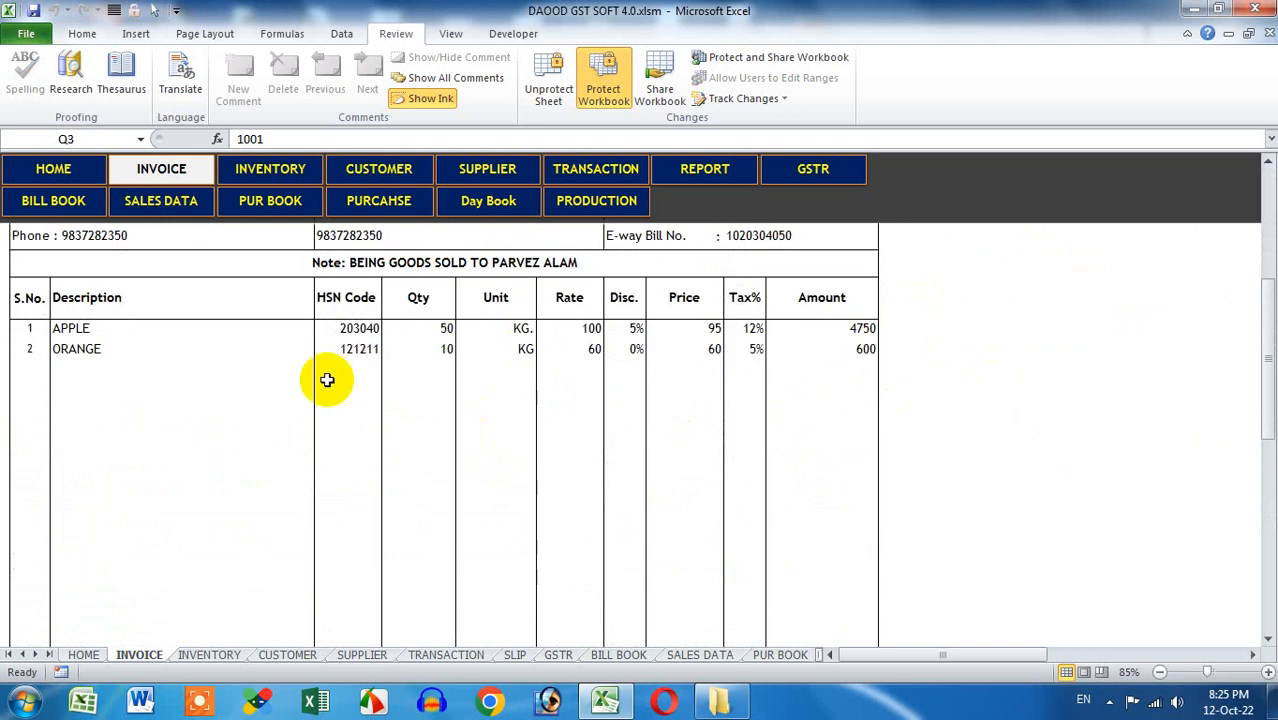
scroll(579, 476, down, 5)
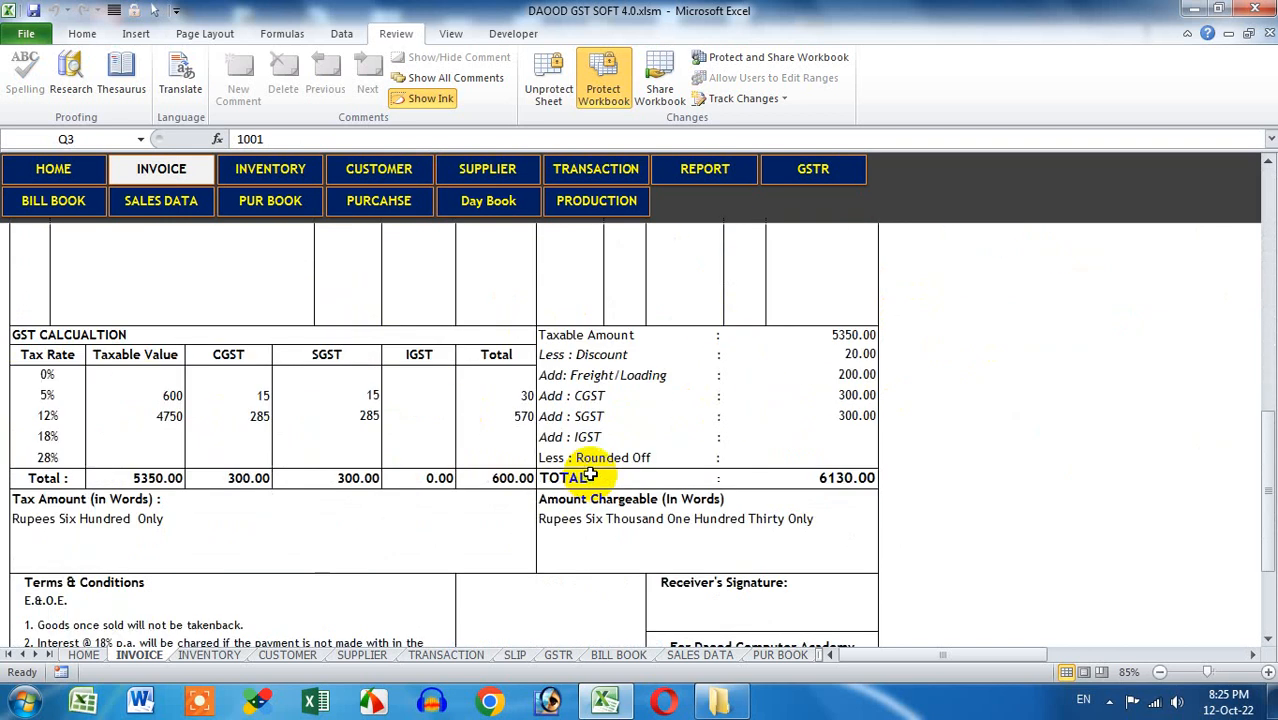
scroll(727, 287, up, 10)
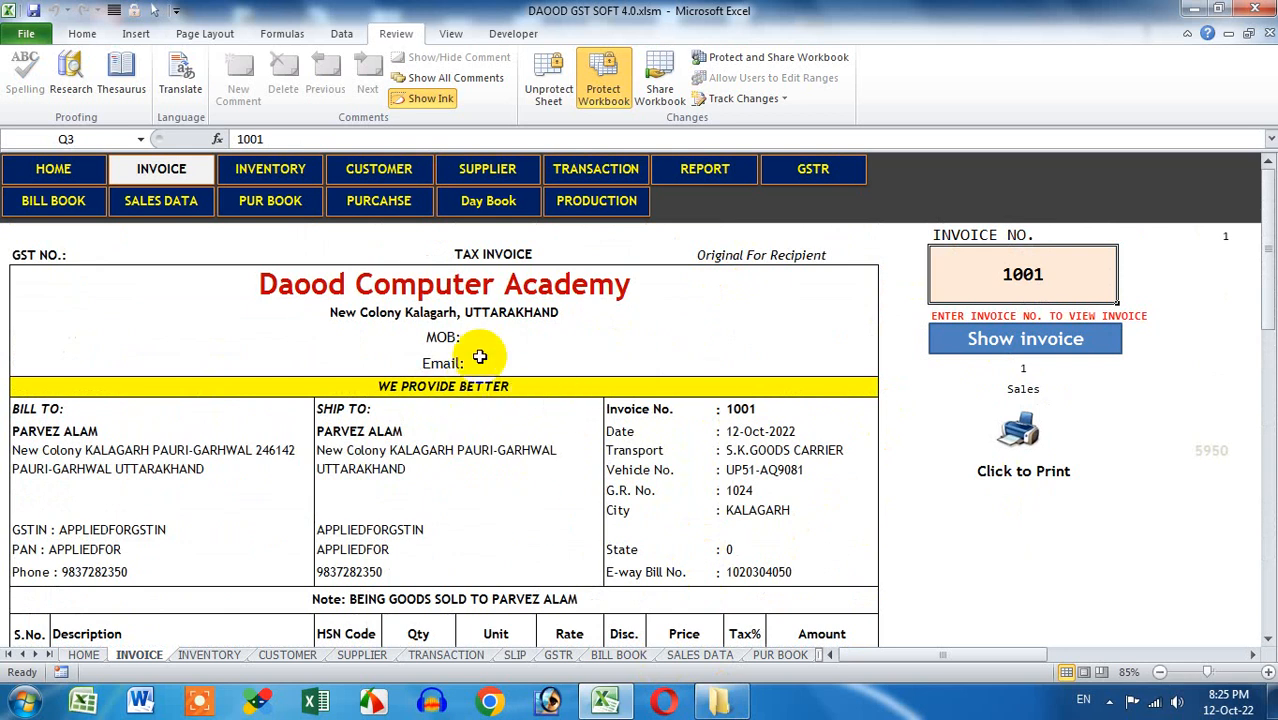
Erase the invoice 1001 rows from the SALES DATA and BILL BOOK sheets
click(135, 205)
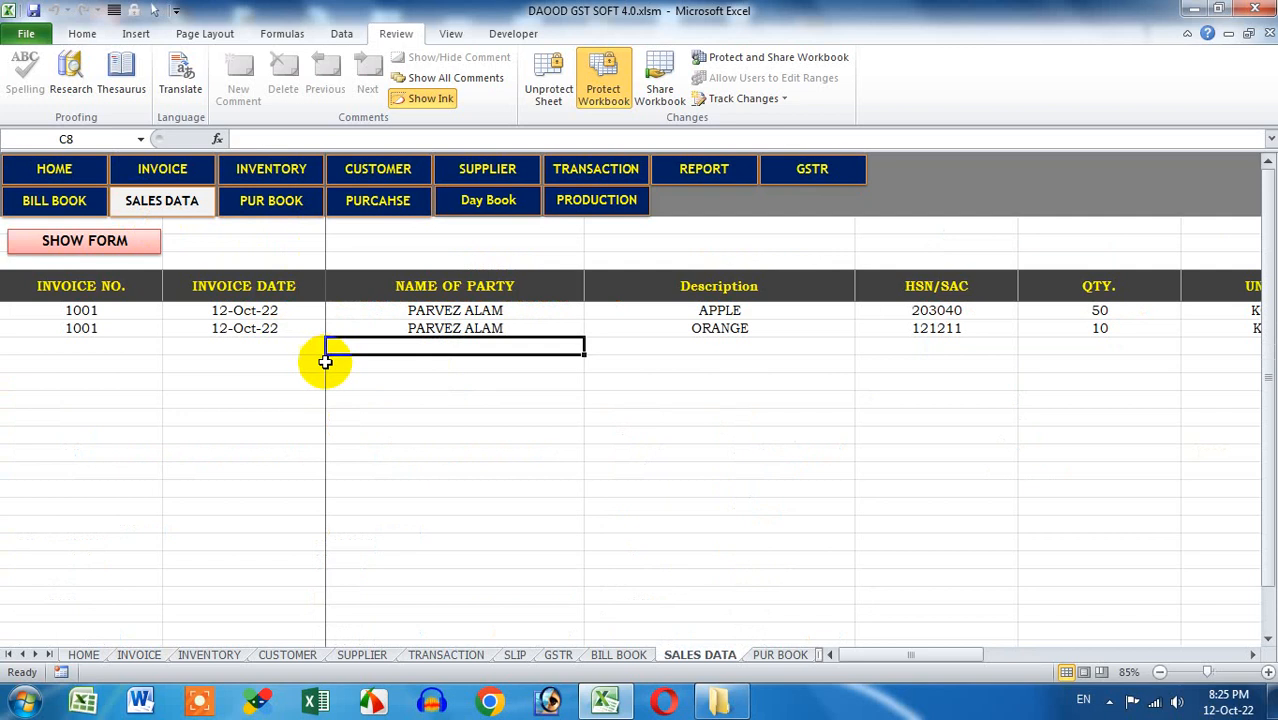
drag(118, 308, 925, 390)
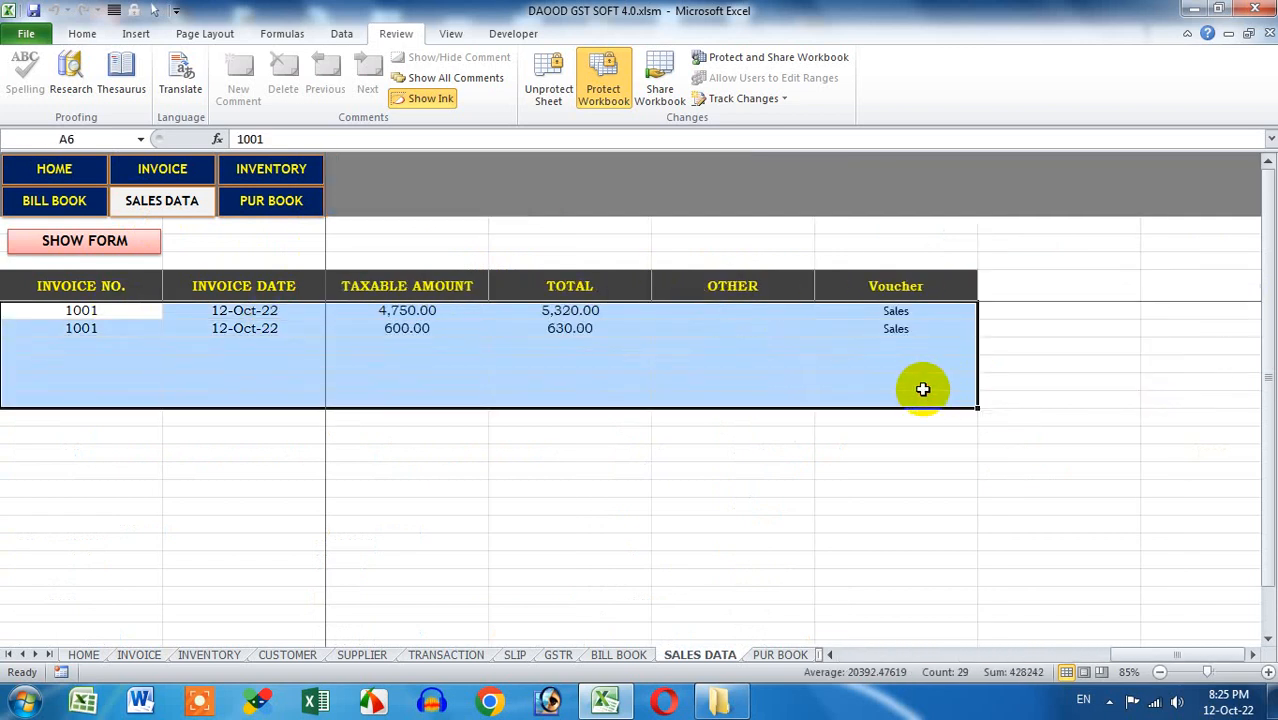
key(Delete)
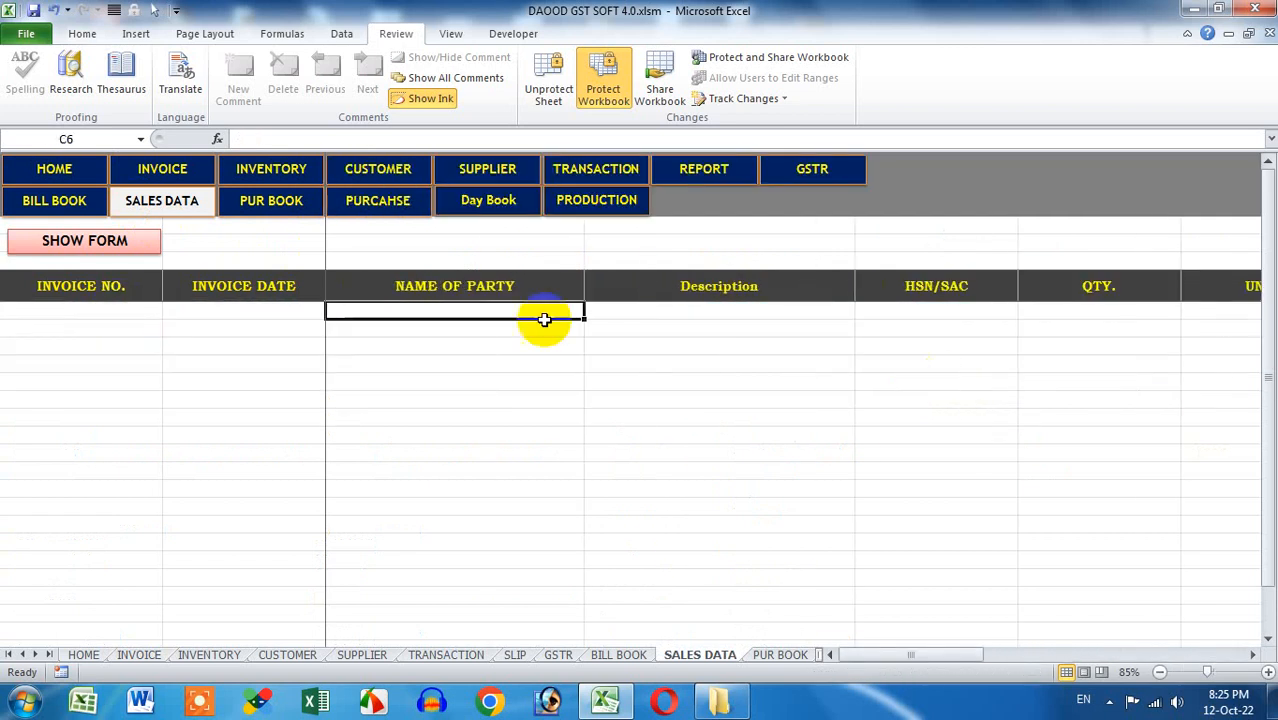
click(54, 202)
click(375, 377)
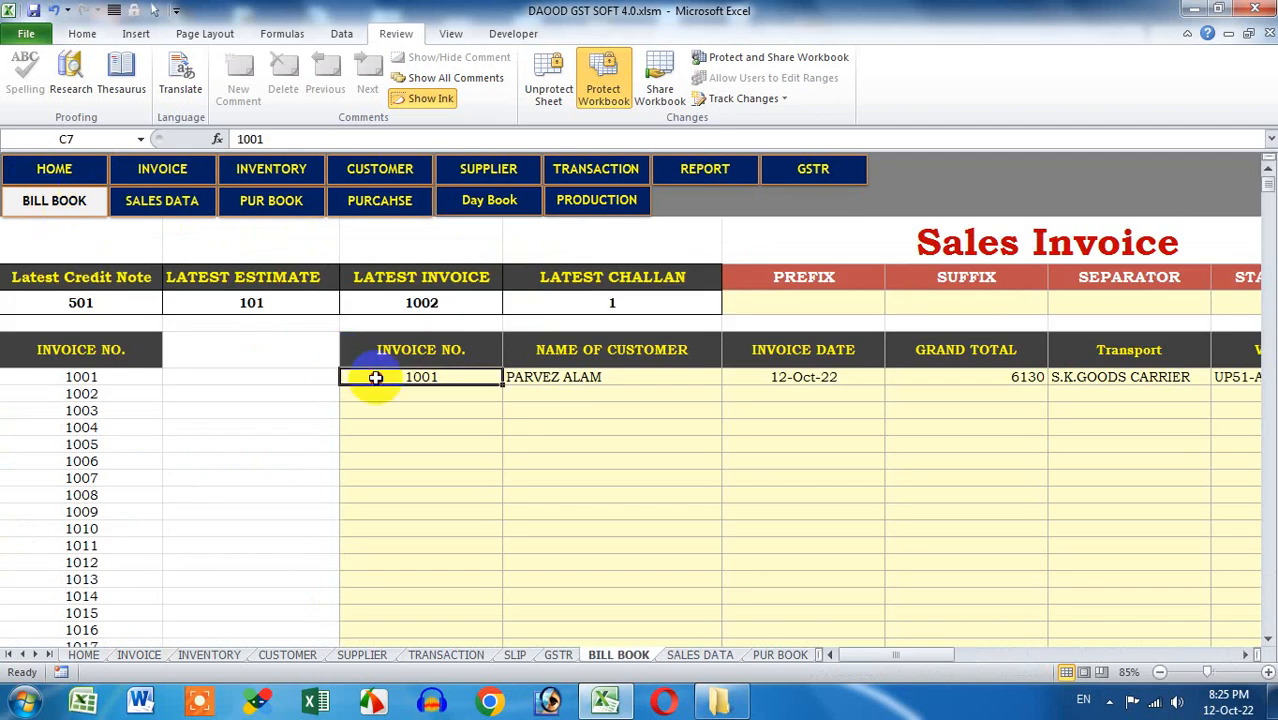
drag(375, 377, 882, 436)
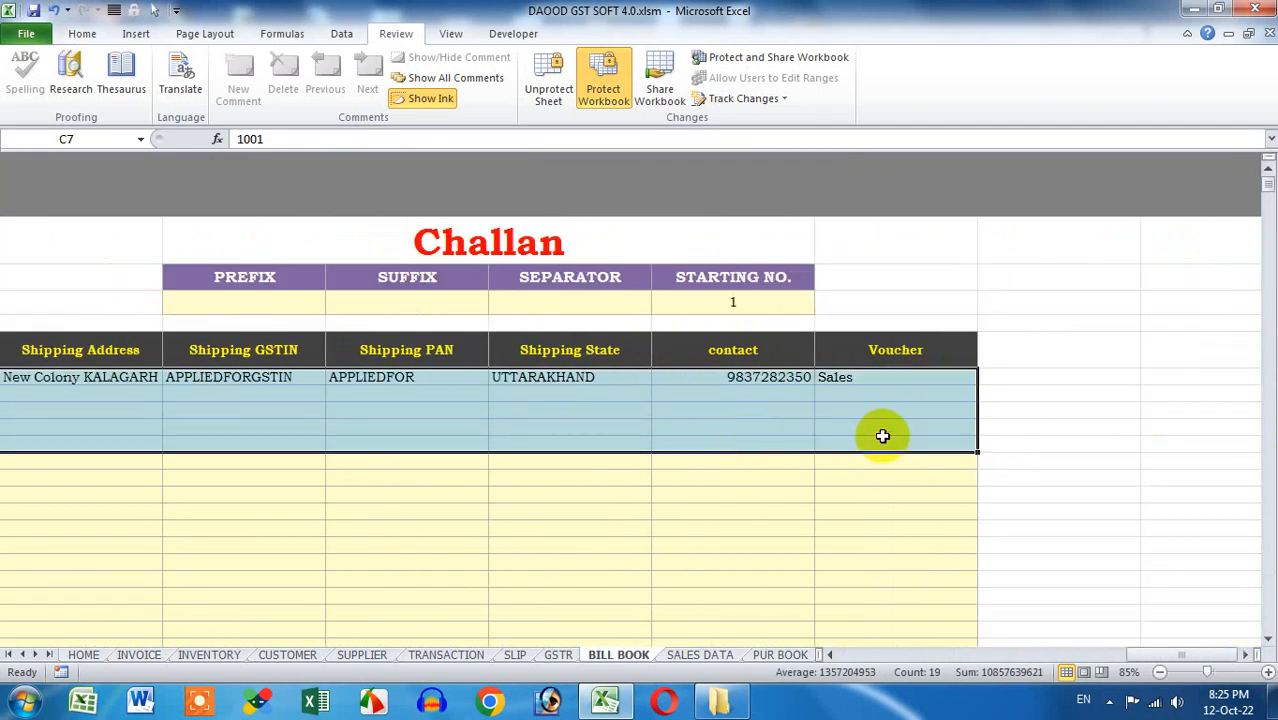
key(Delete)
key(Left)
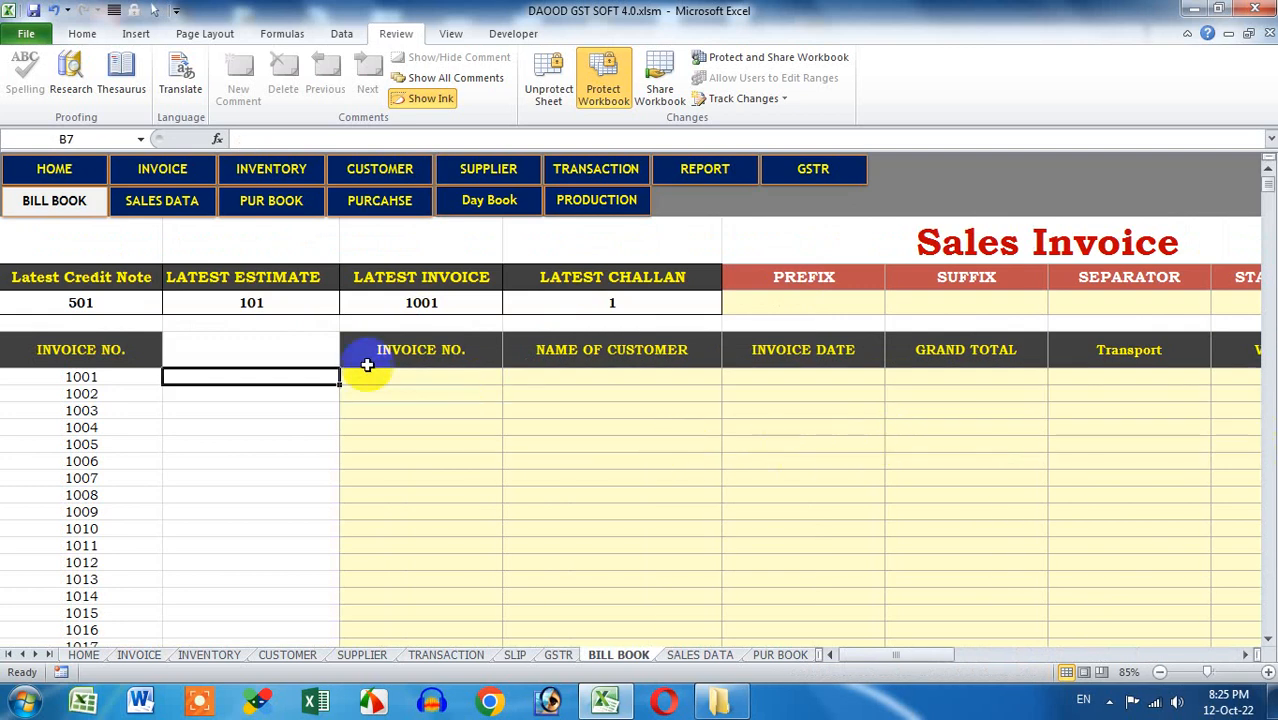
Erase the invoice 195 record from the PUR BOOK sheet
click(177, 201)
click(229, 205)
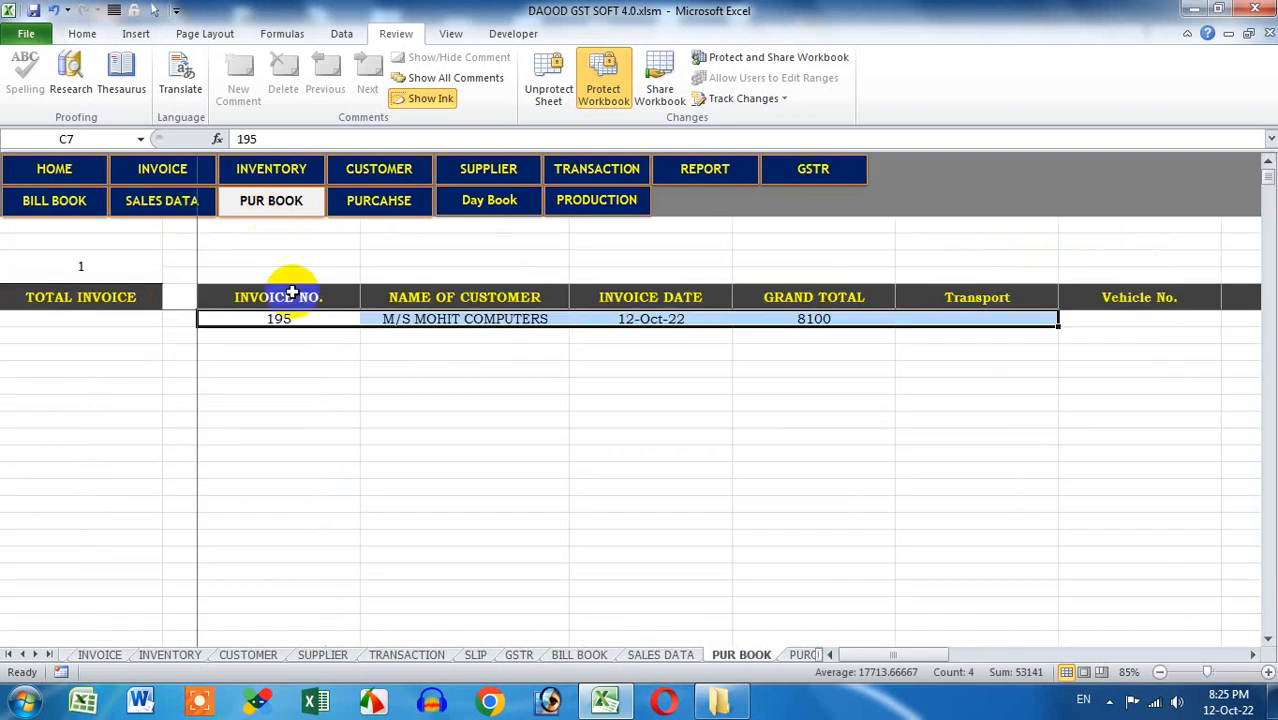
drag(297, 320, 969, 397)
key(Delete)
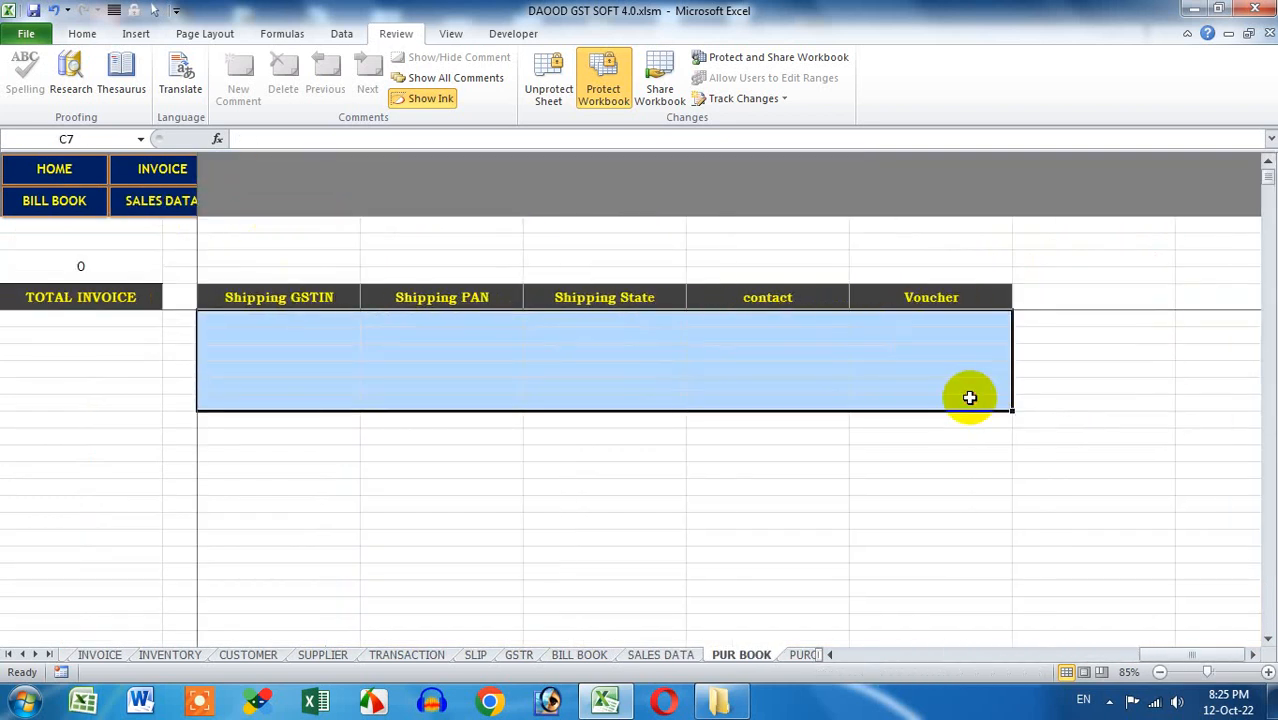
key(Right)
key(Left)
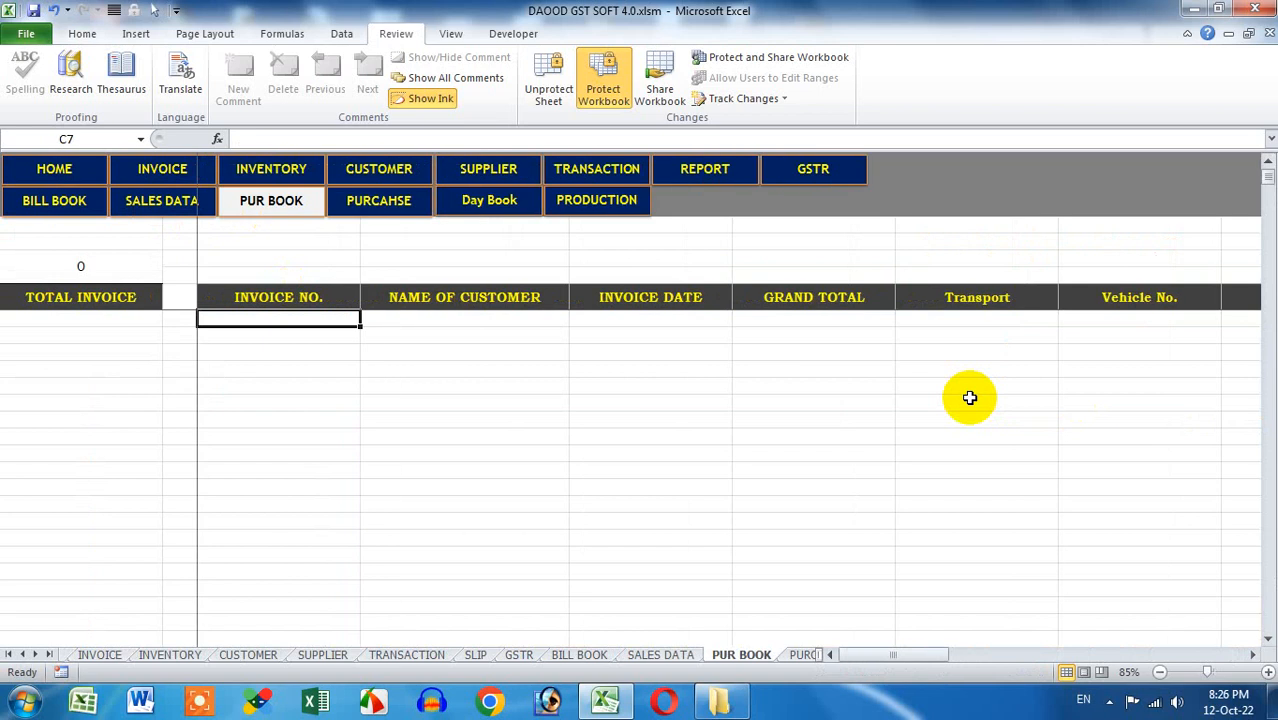
Clear the invoice 195 purchase entry from the PURCHASE DATA sheet
click(405, 208)
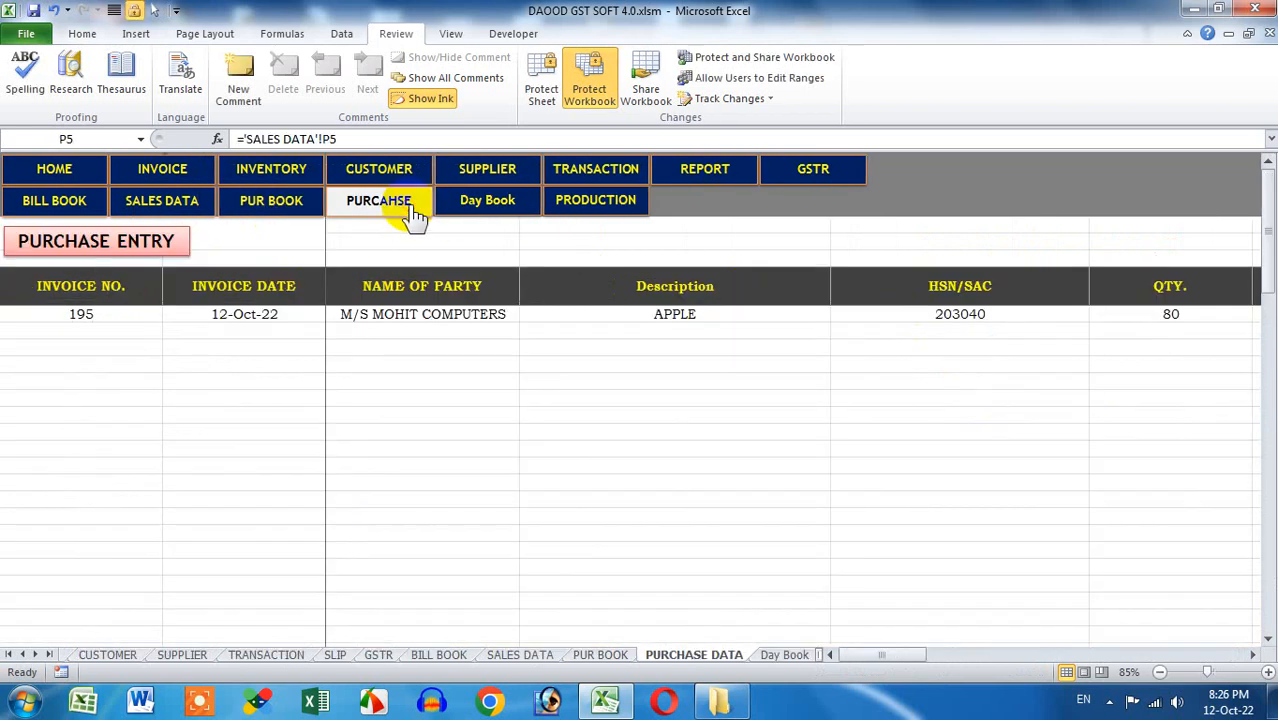
drag(101, 330, 1116, 457)
key(Delete)
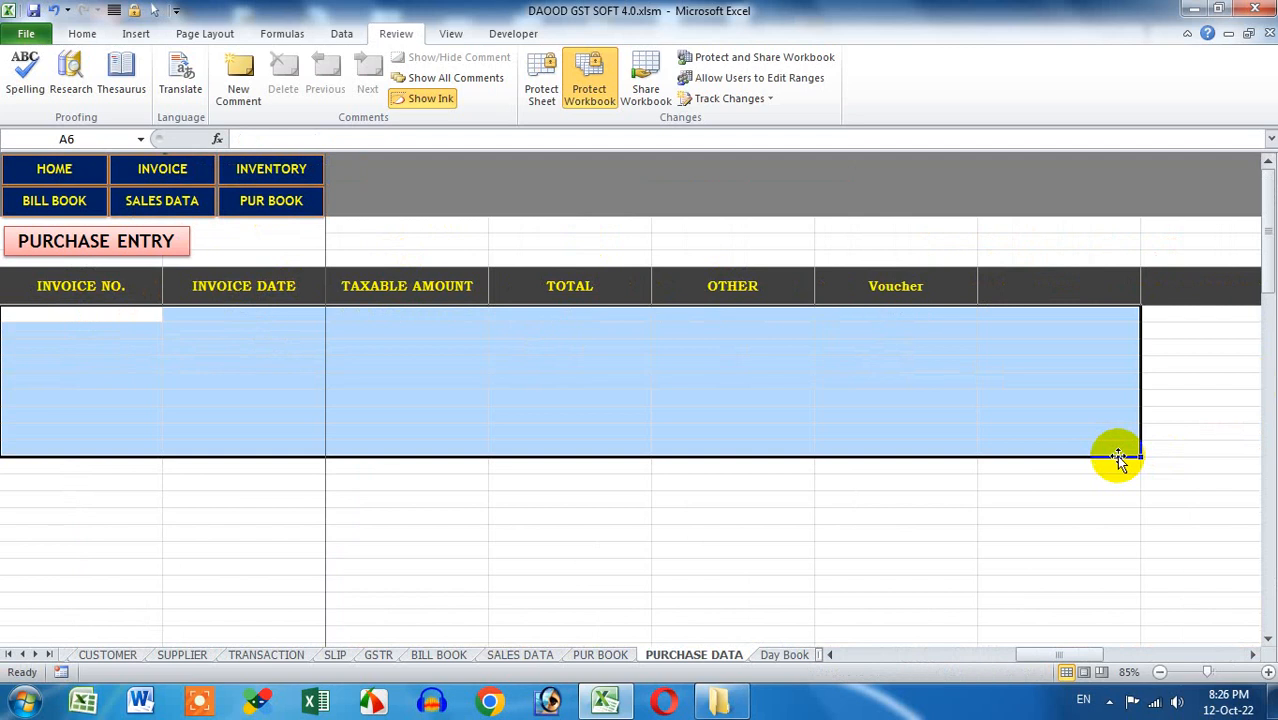
key(Right)
key(Right)
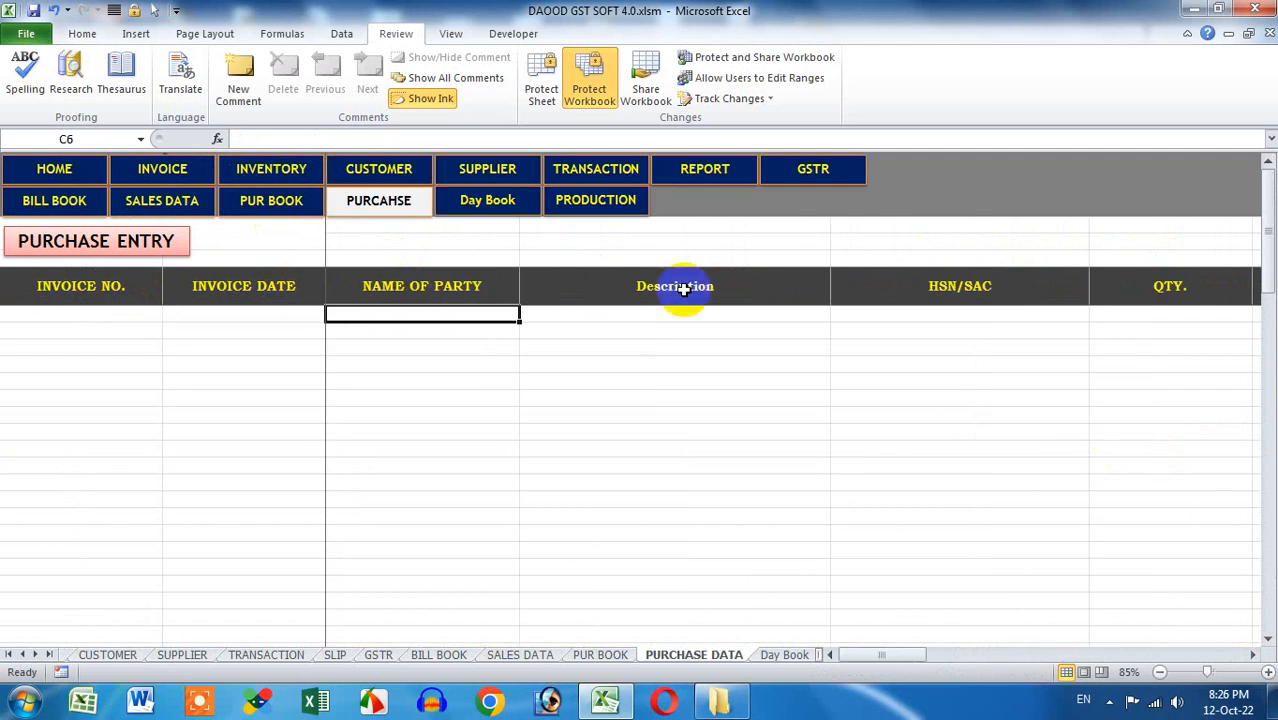
click(522, 210)
Create the raw stock item APPLE with rate 100 and cost 80
click(568, 207)
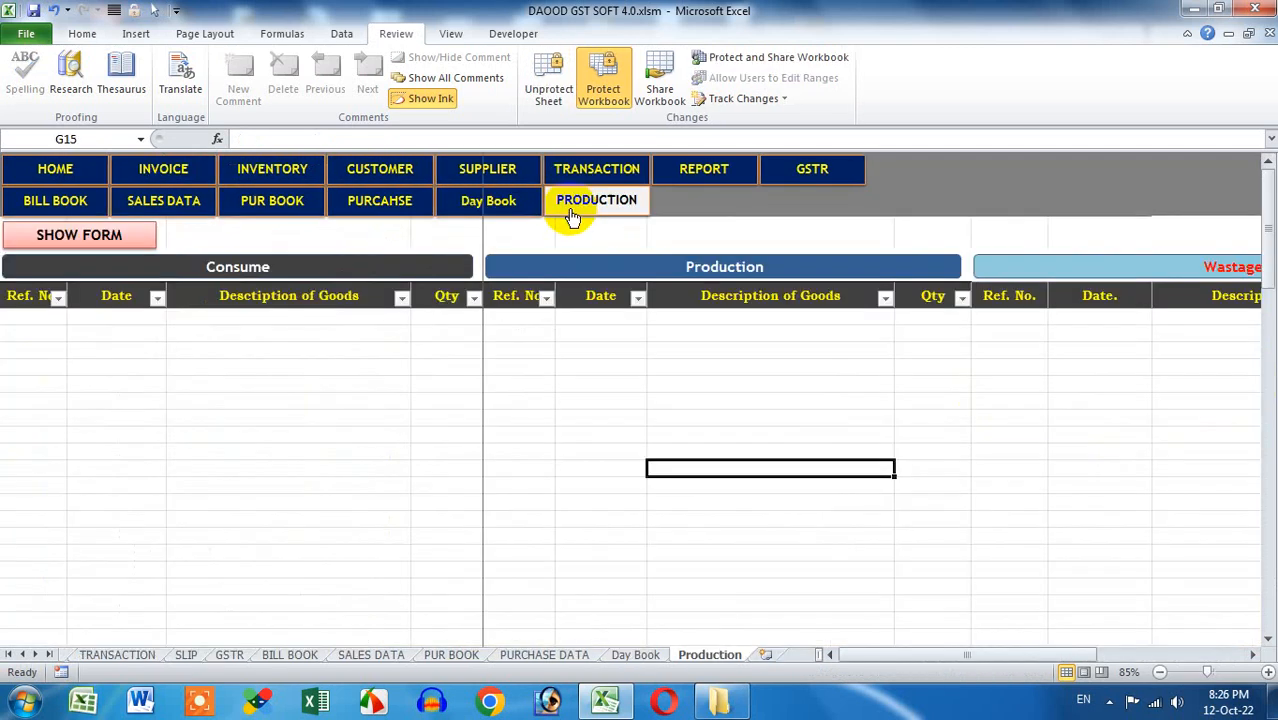
click(55, 170)
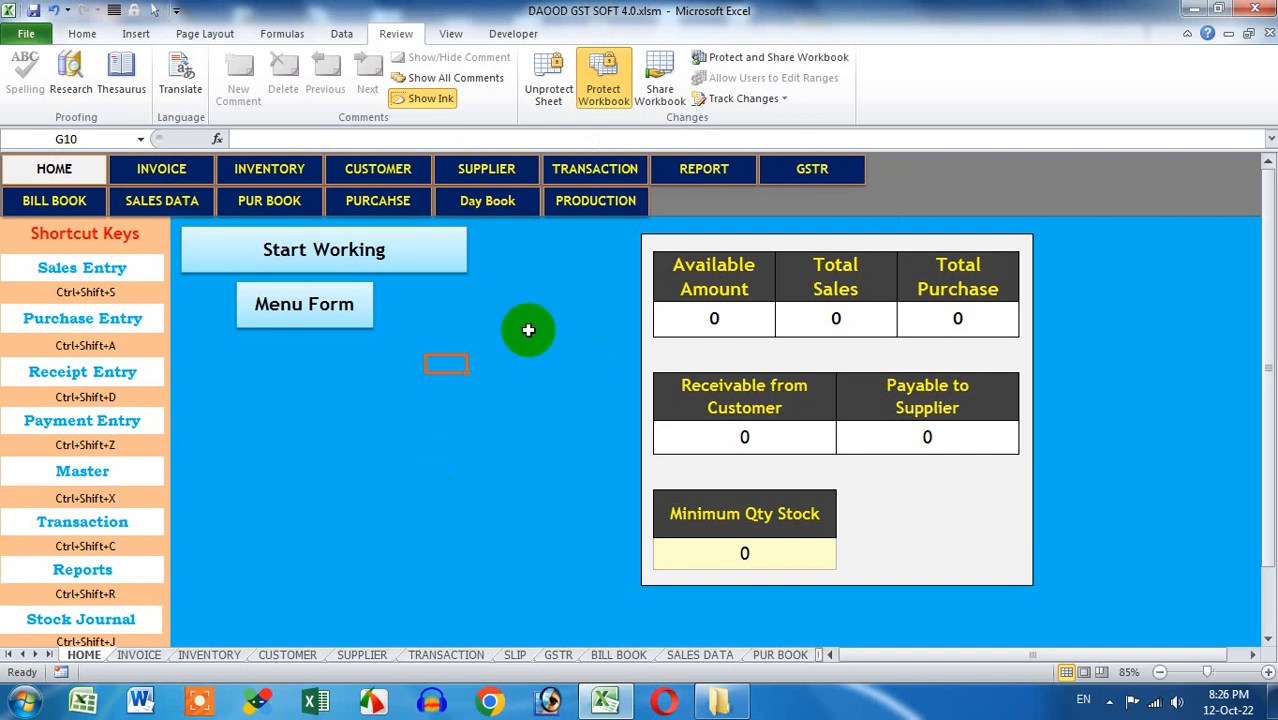
click(568, 211)
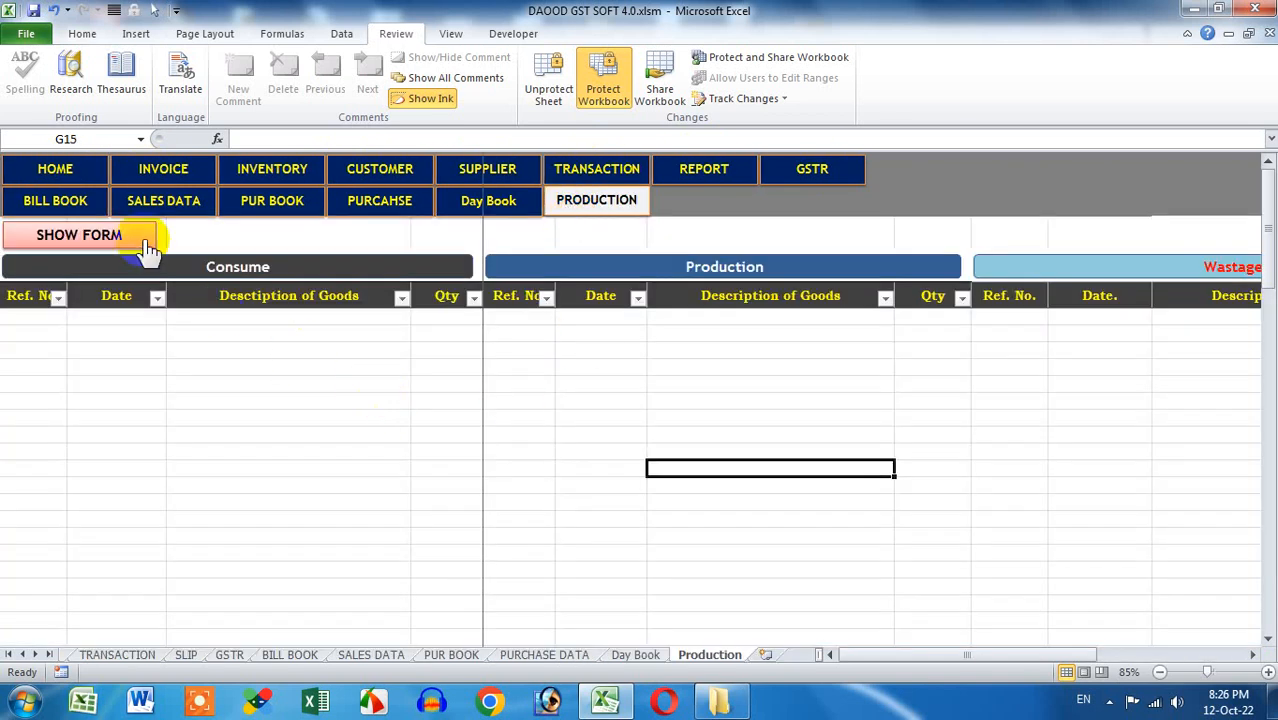
click(255, 168)
click(172, 241)
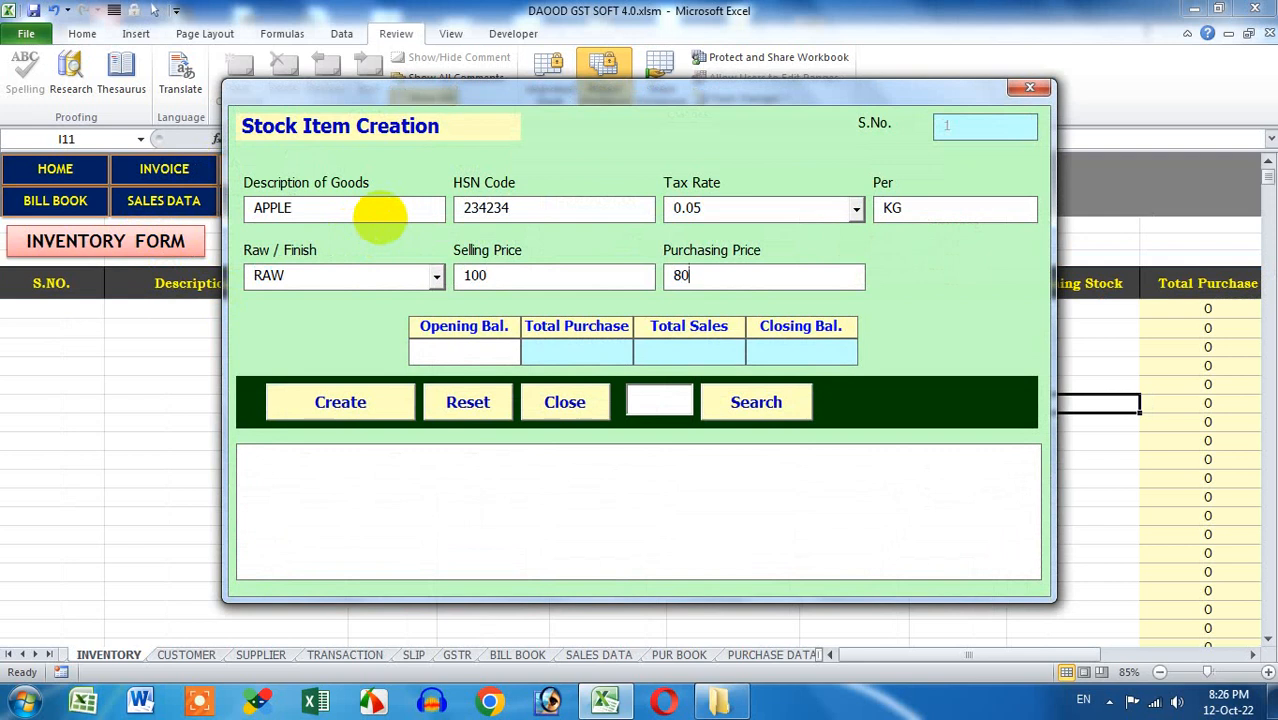
text(00)
key(Tab)
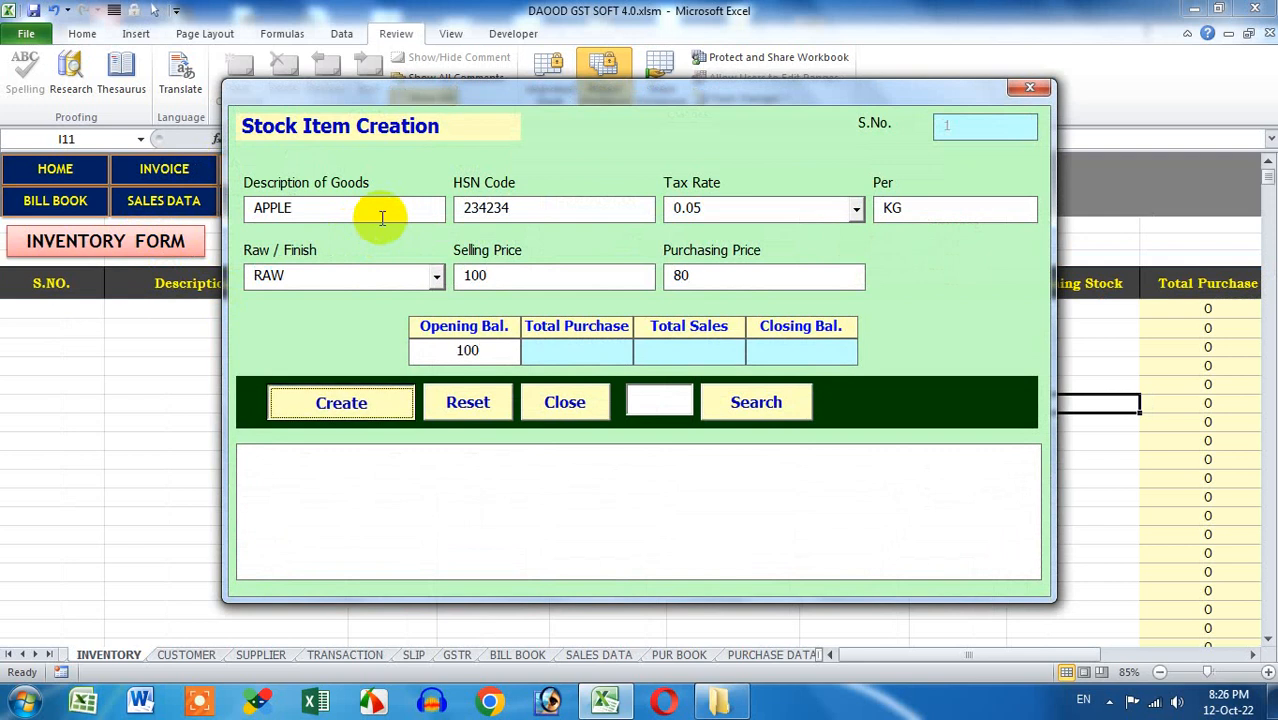
key(Return)
key(Return)
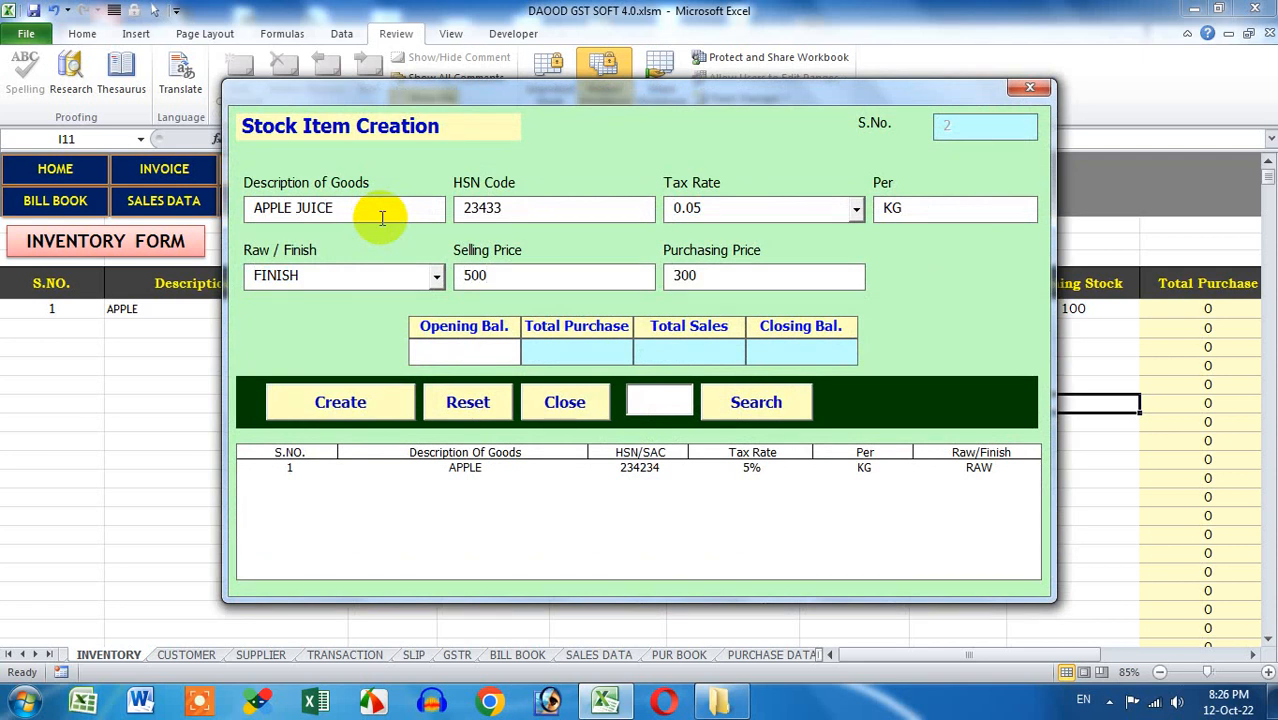
Create the finished item APPLE JUICE at rate 500 and cost 300, then close the form
key(Tab)
key(Return)
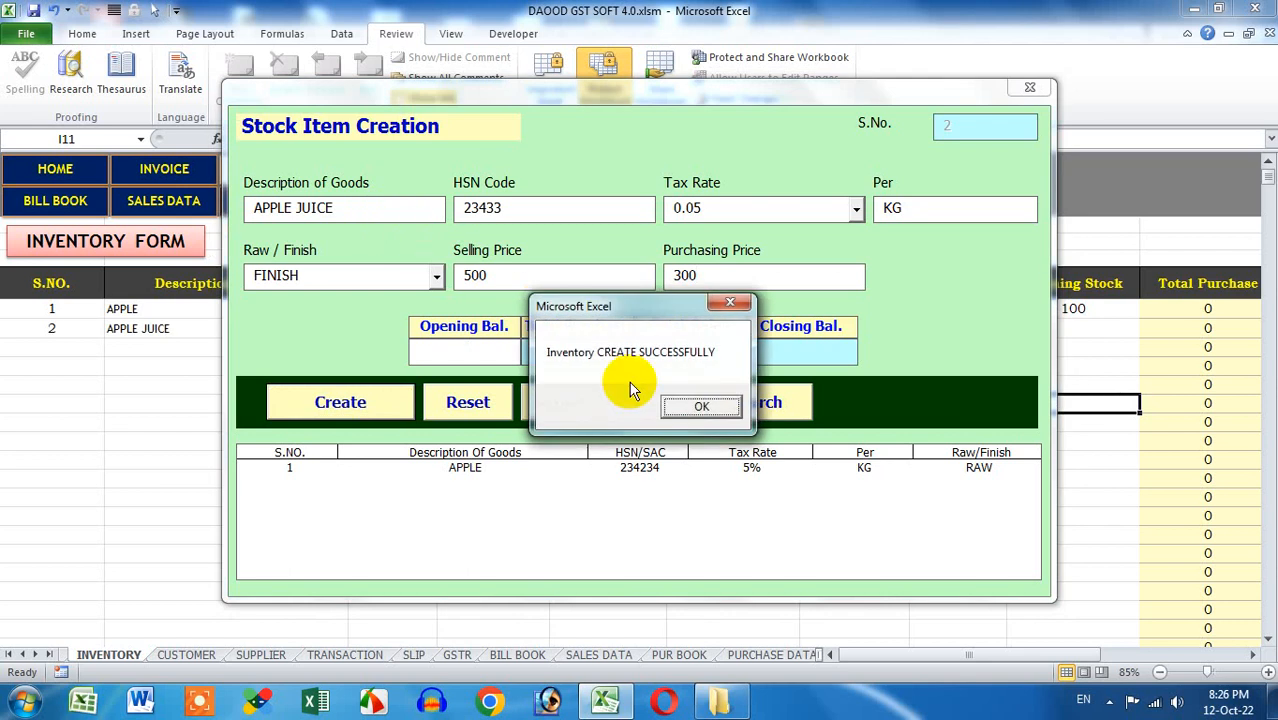
click(697, 407)
click(1029, 87)
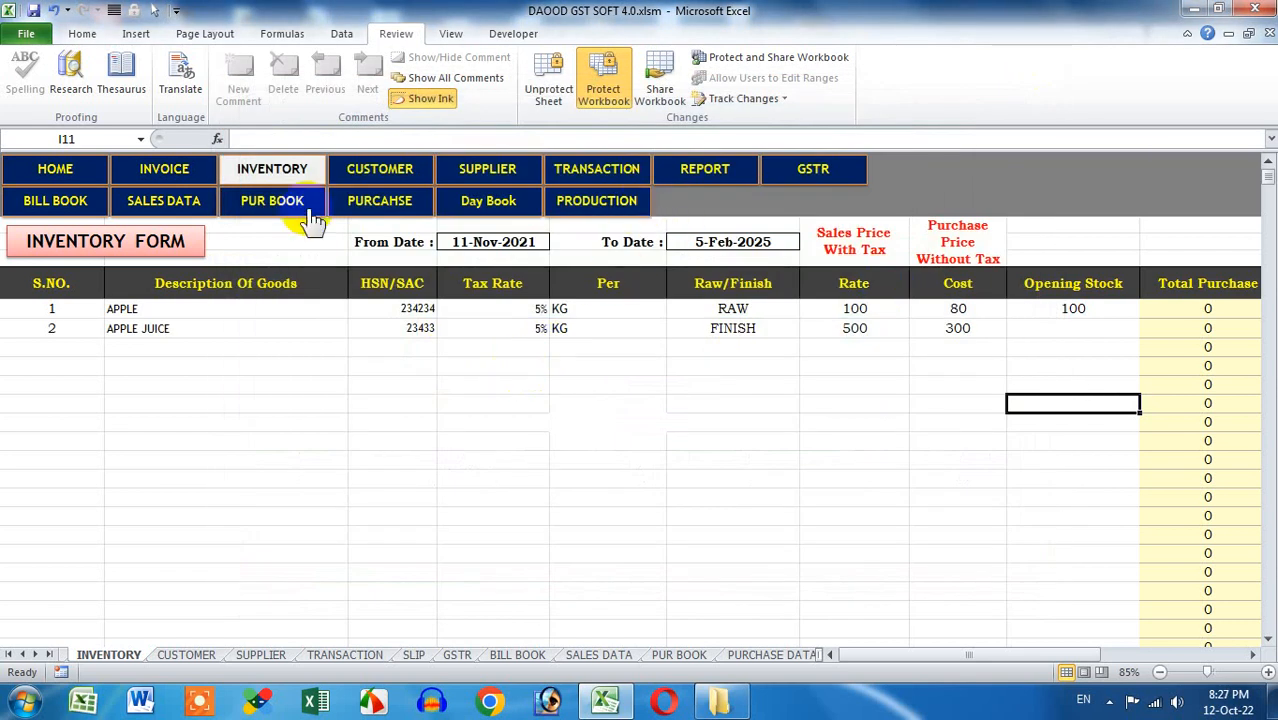
Start a stock journal entry consuming 50 APPLE as raw material
click(597, 204)
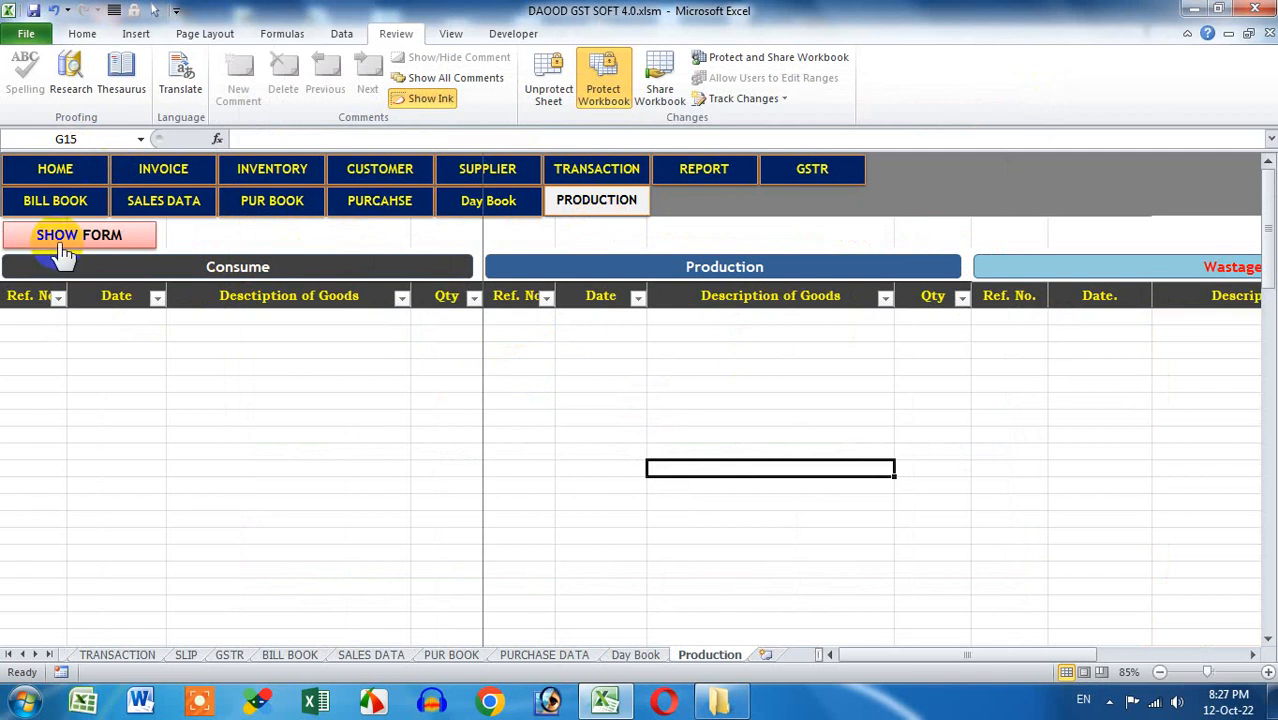
click(58, 252)
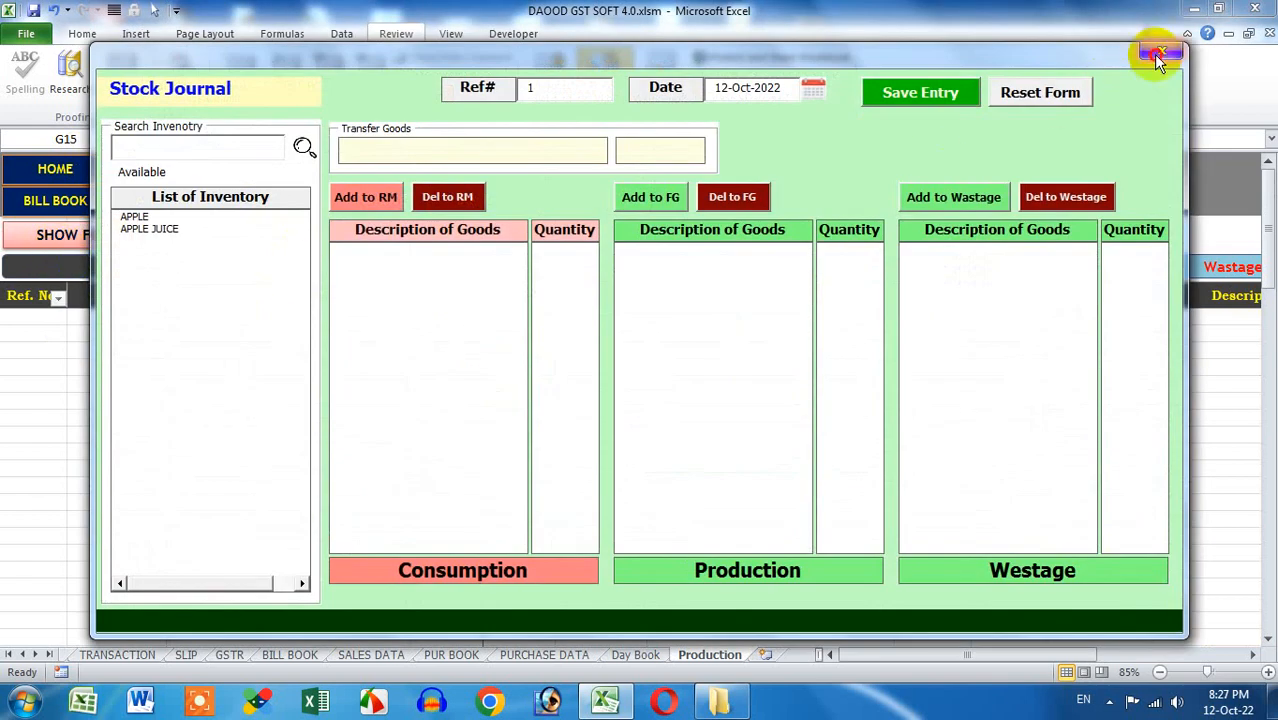
click(1152, 54)
click(86, 166)
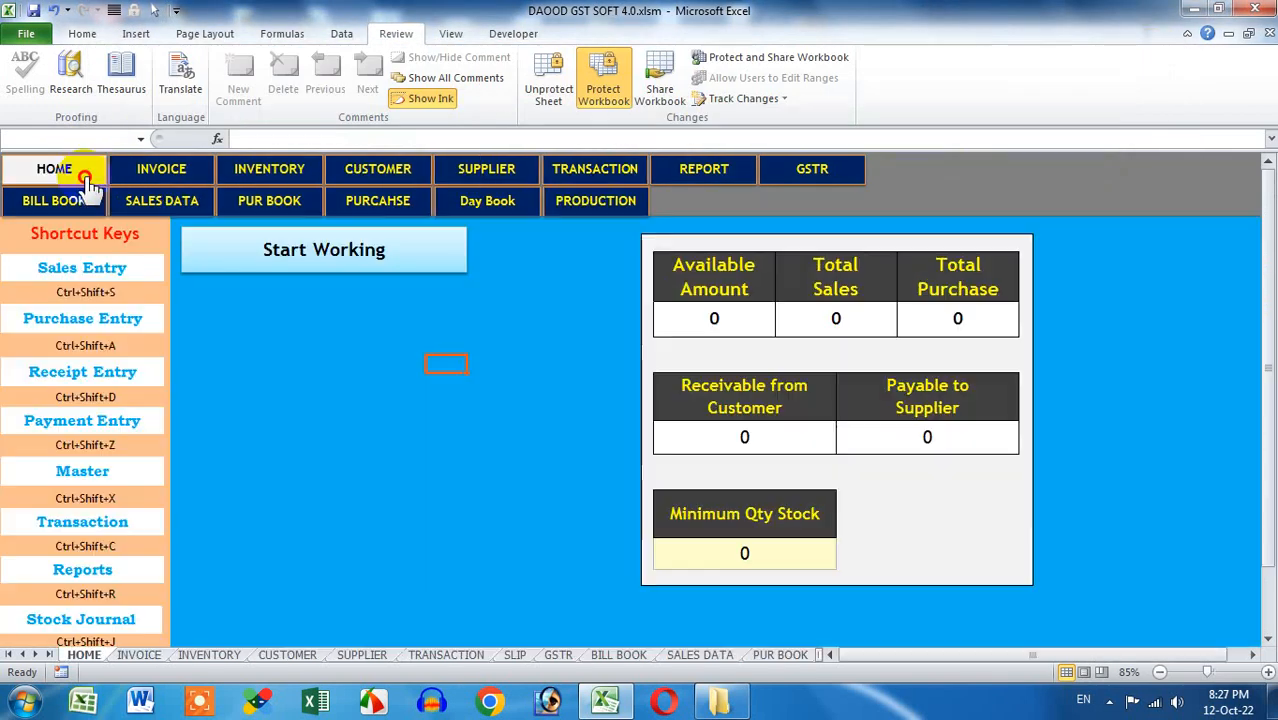
click(126, 630)
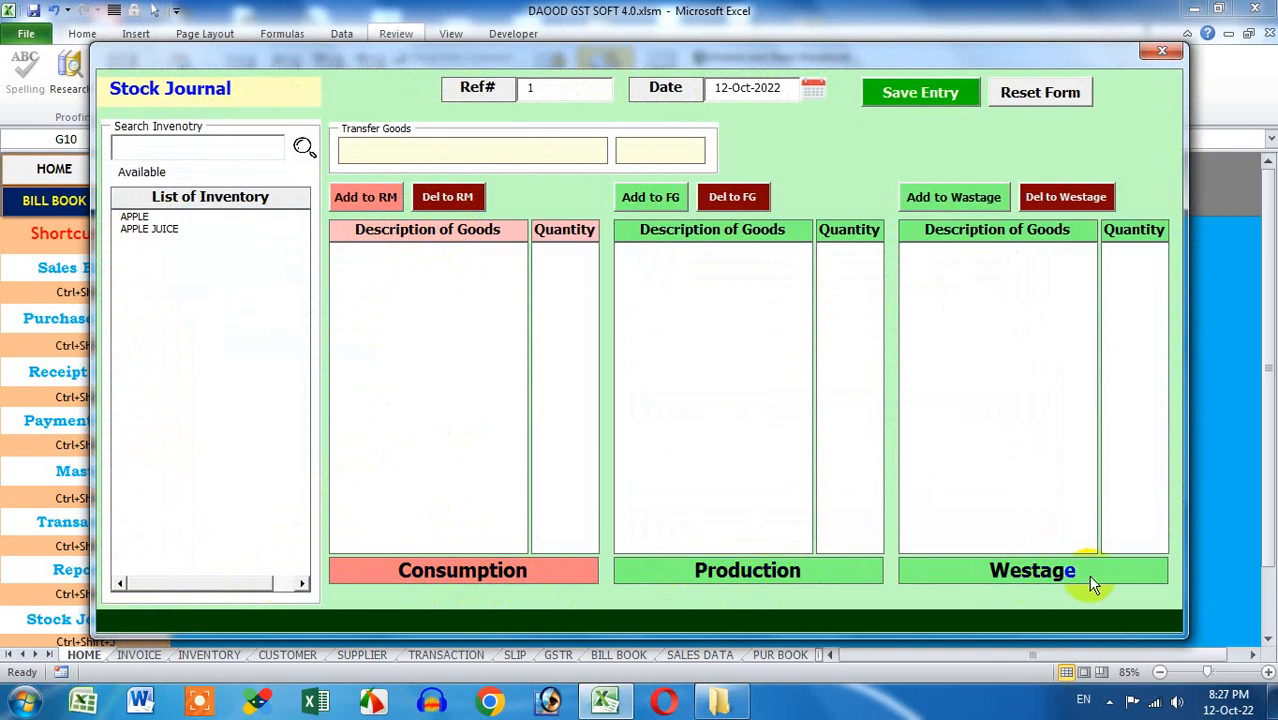
click(133, 216)
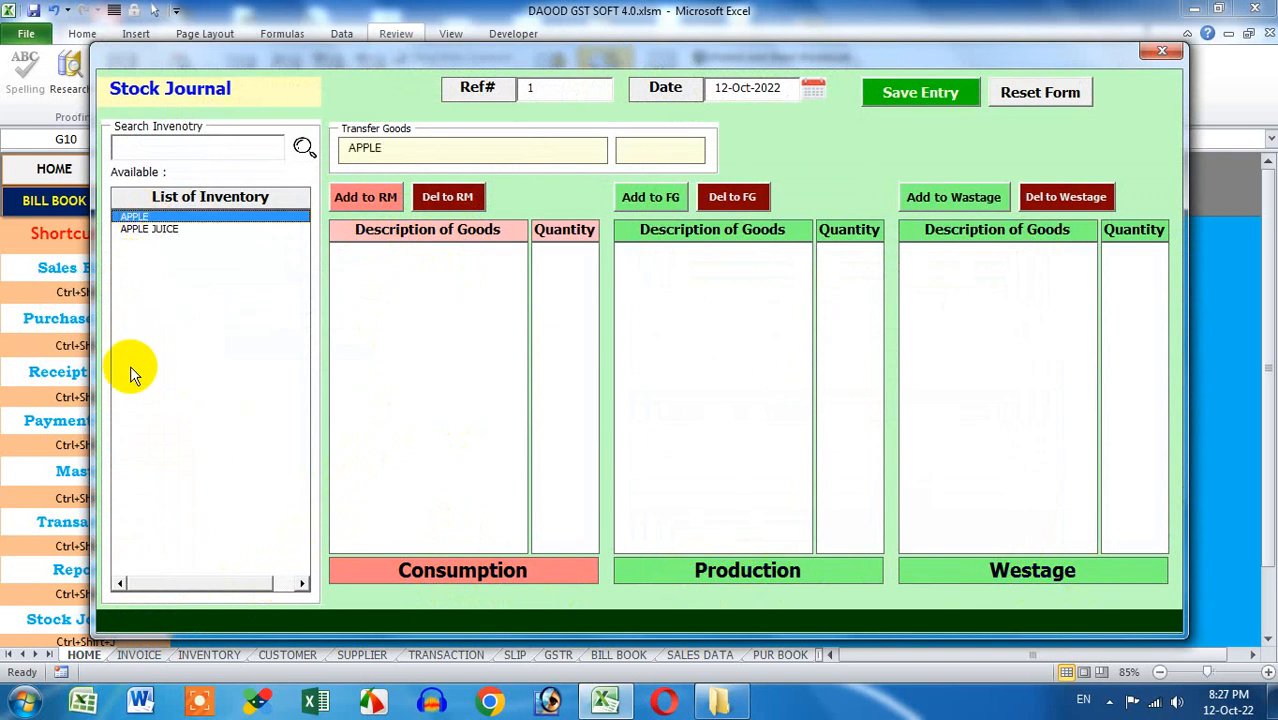
click(630, 153)
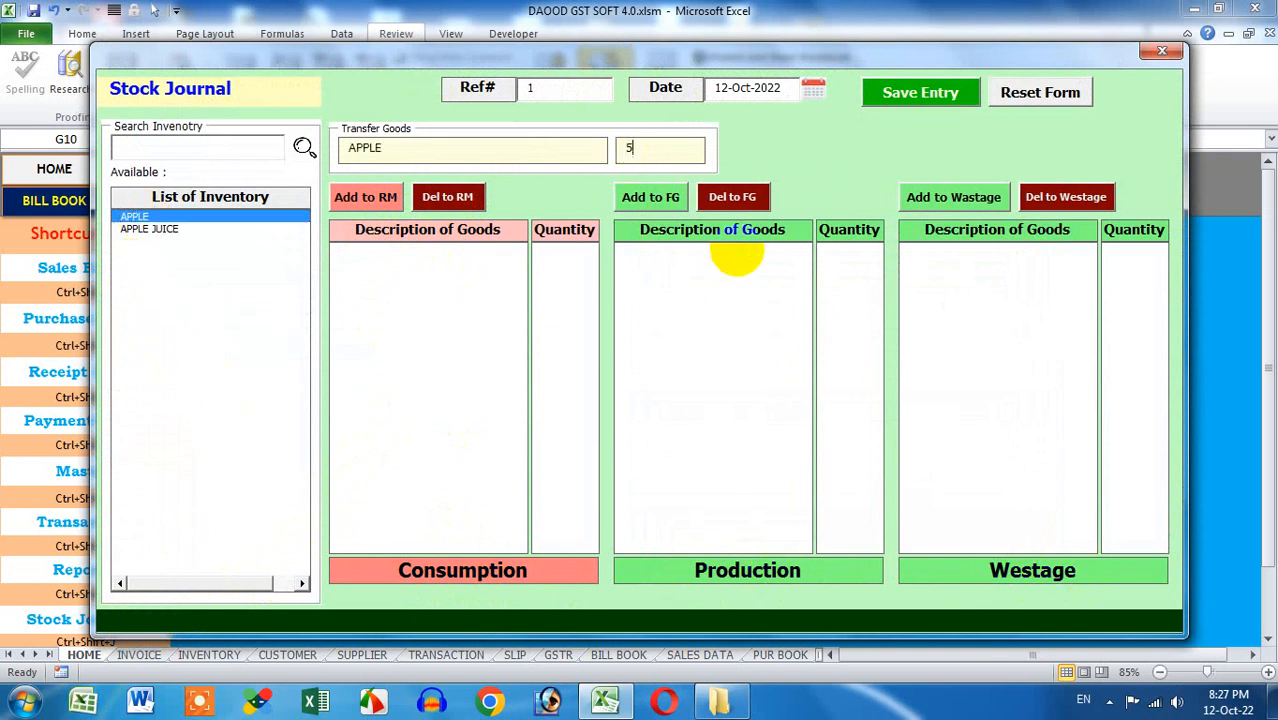
click(375, 196)
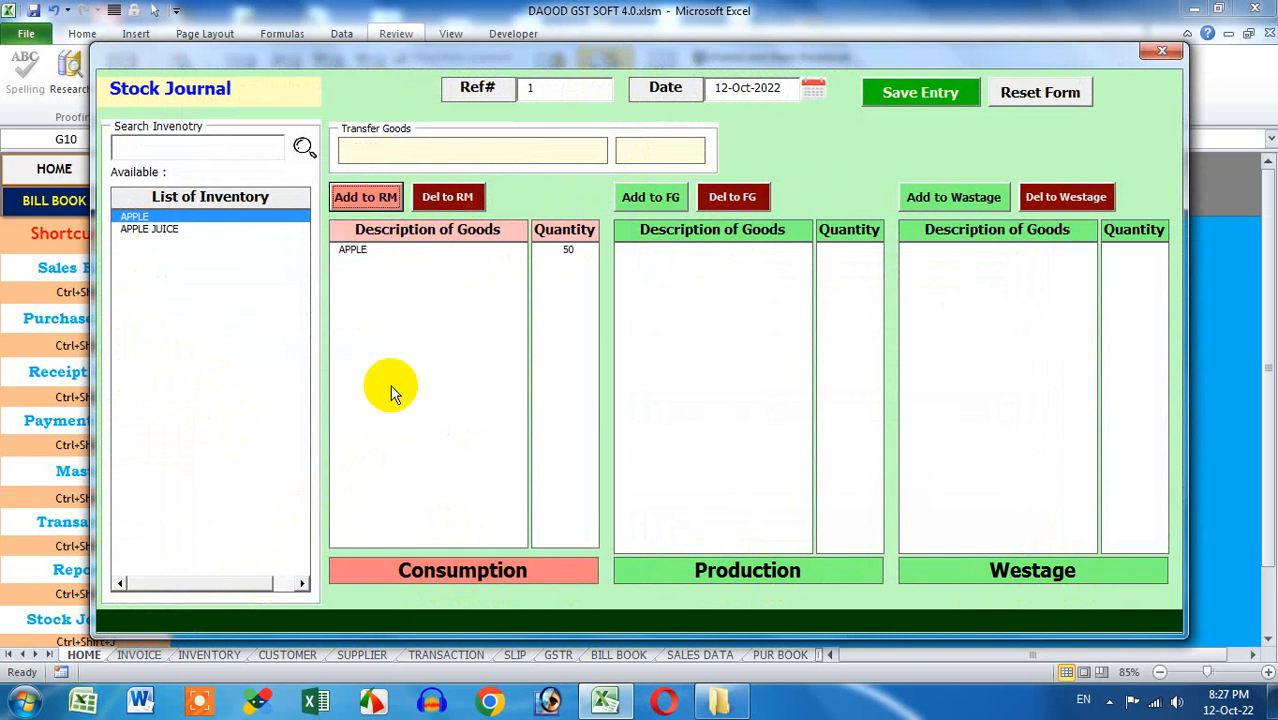
Add 5 APPLE to the journal's wastage list
click(195, 229)
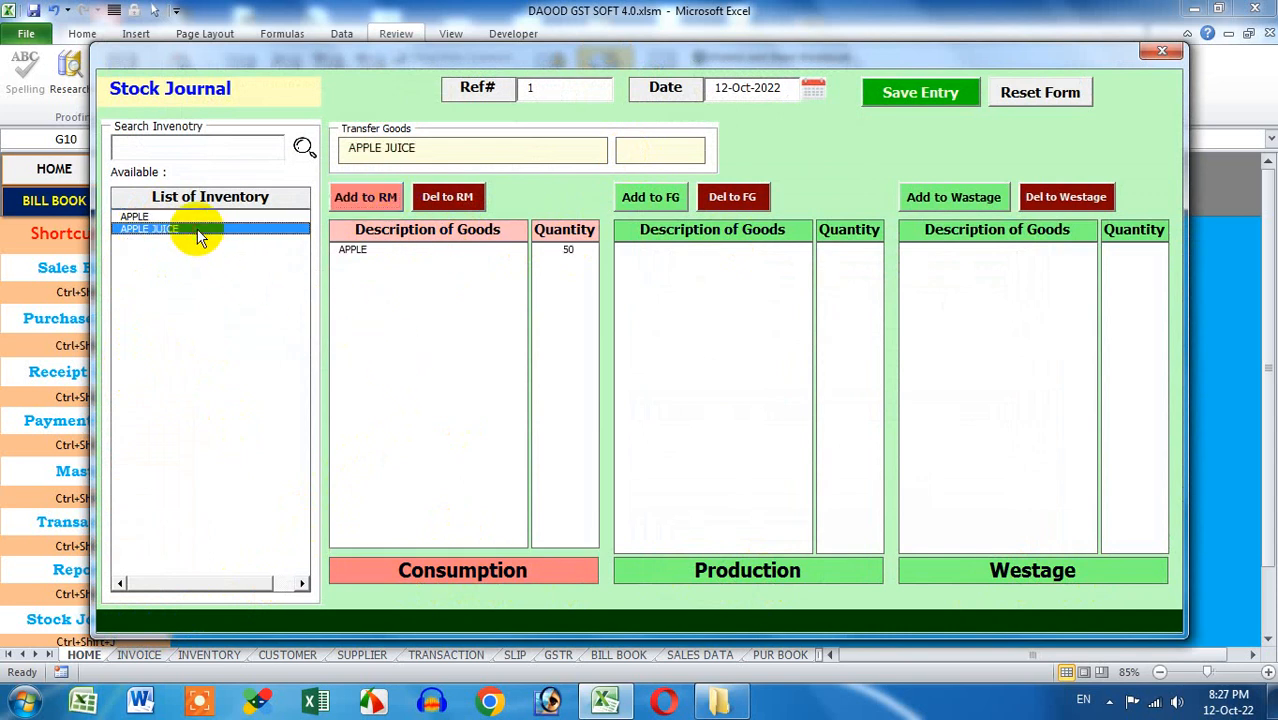
click(192, 217)
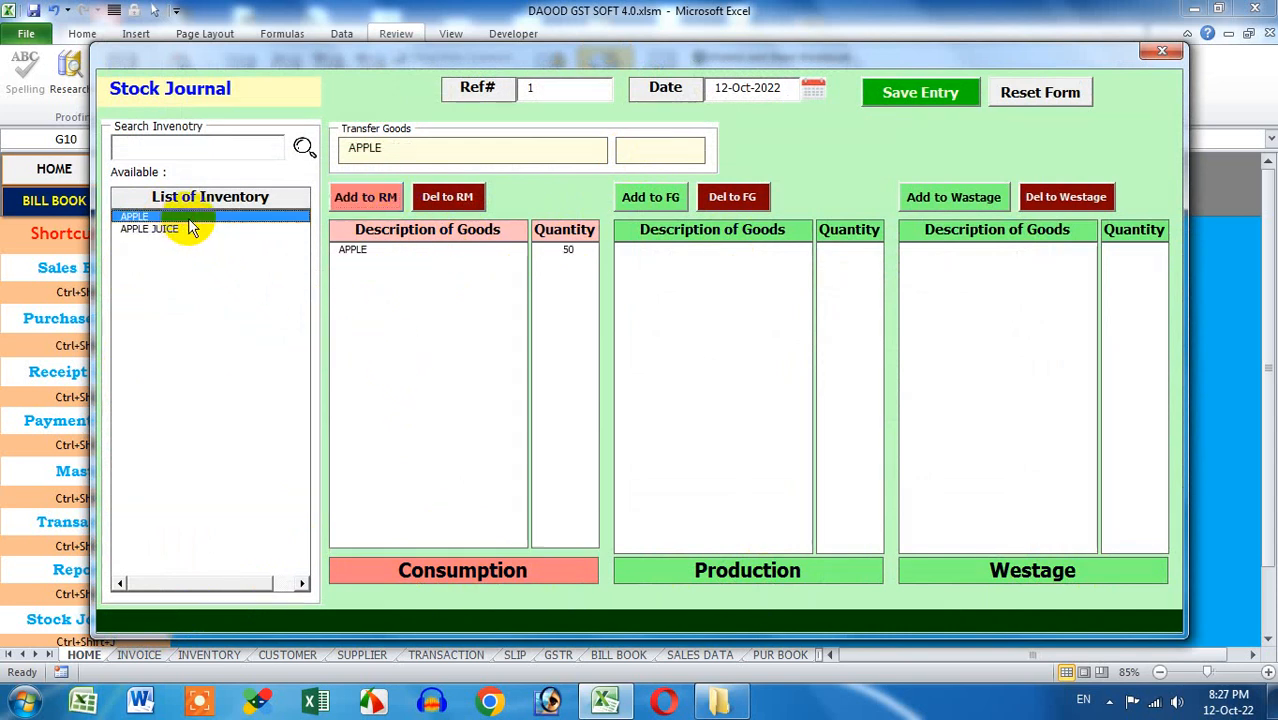
click(672, 147)
text(5)
click(915, 197)
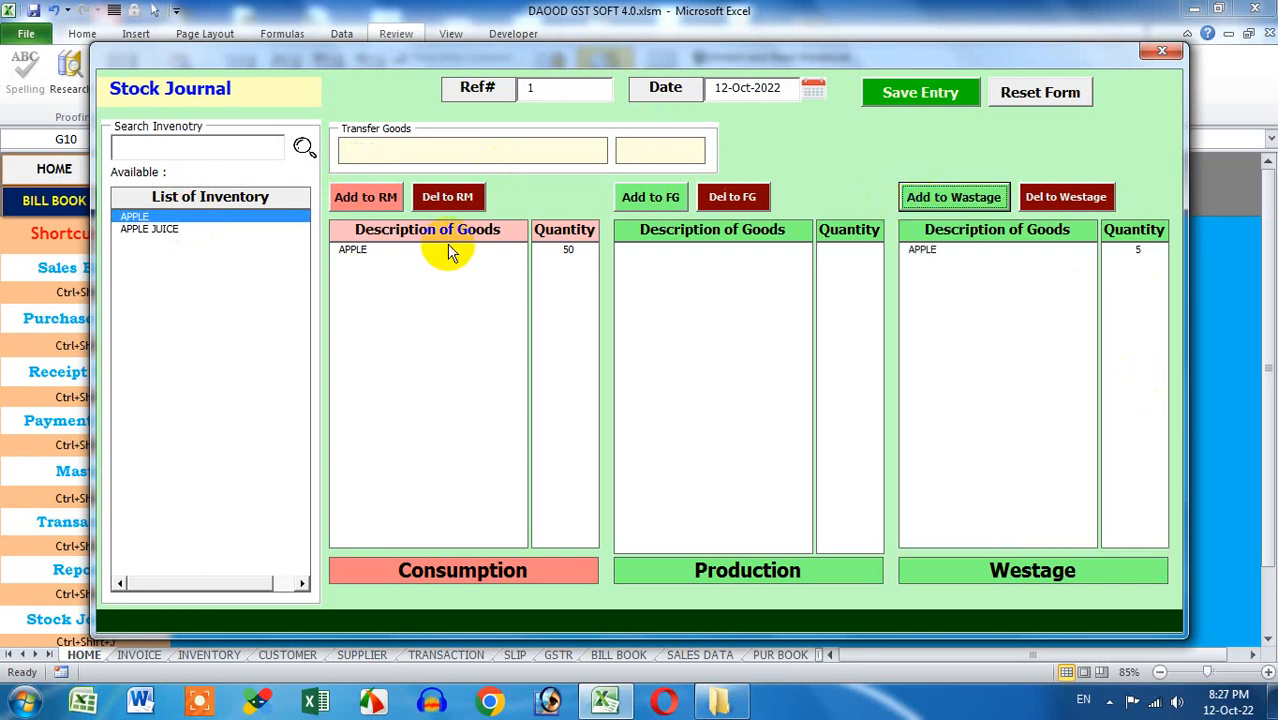
Add 10 APPLE JUICE as finished goods, save entry 1 and close the form
click(209, 231)
click(648, 151)
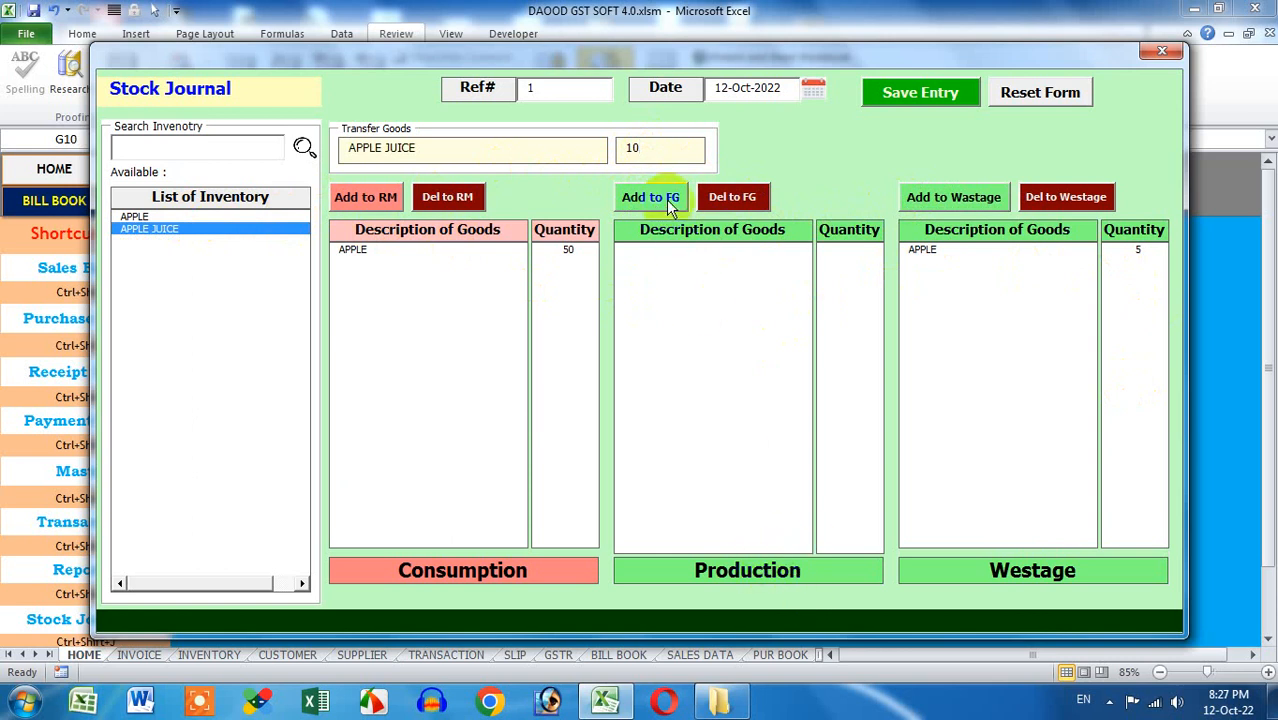
click(668, 199)
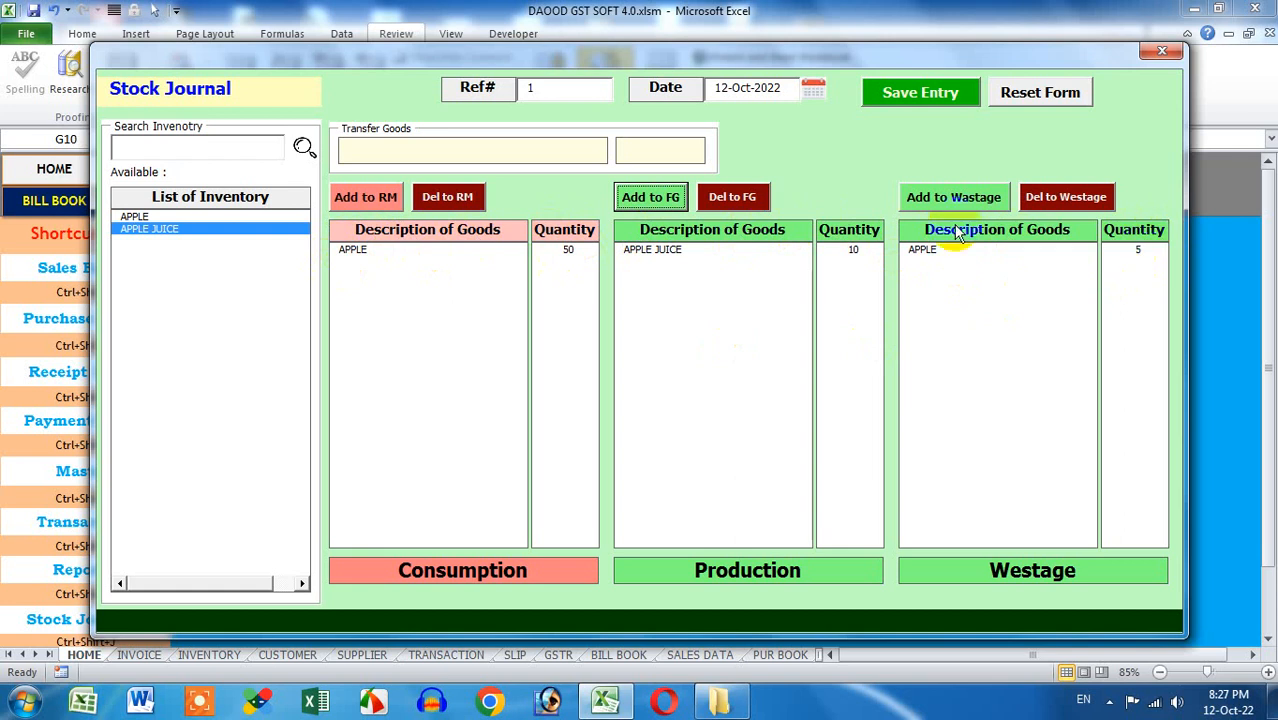
click(542, 91)
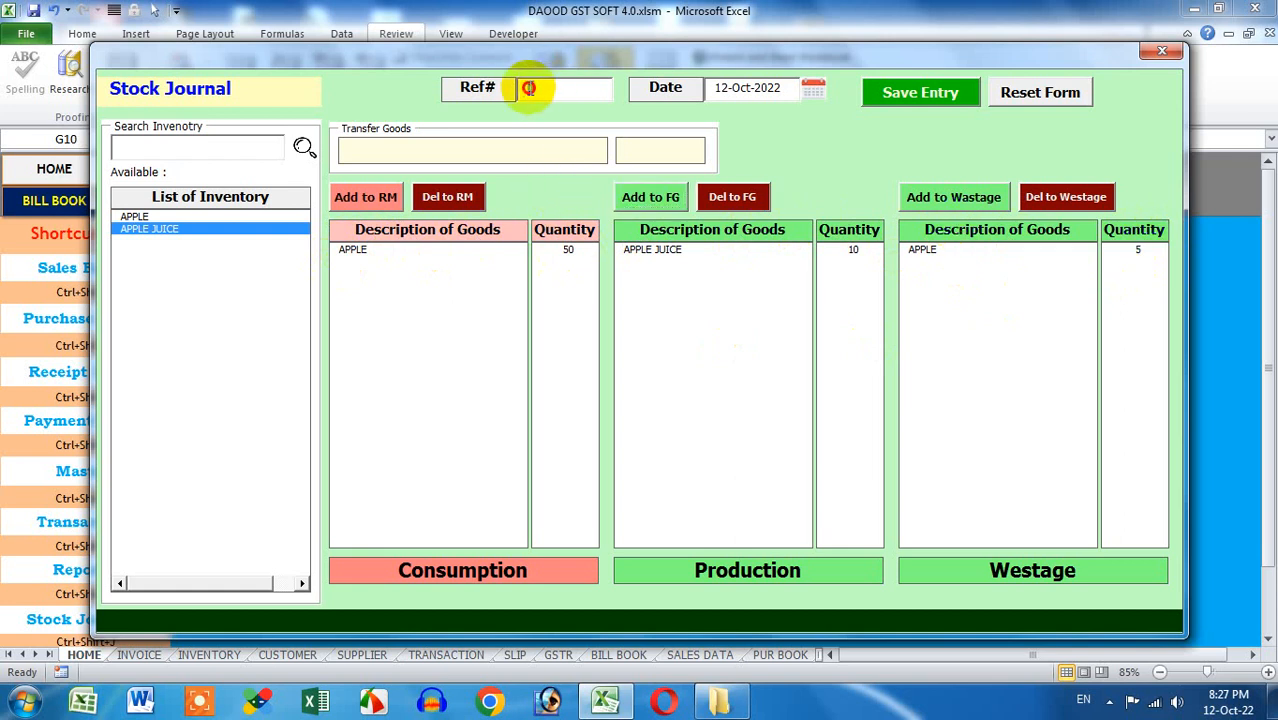
click(872, 93)
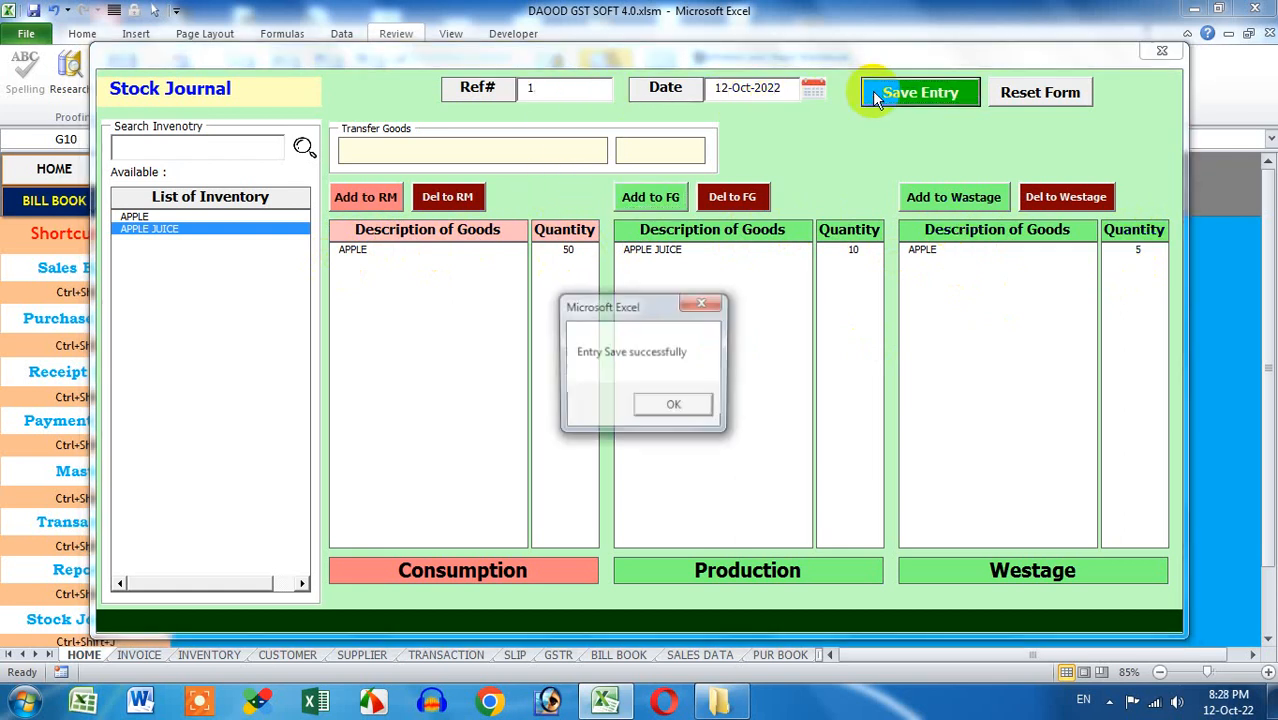
click(688, 402)
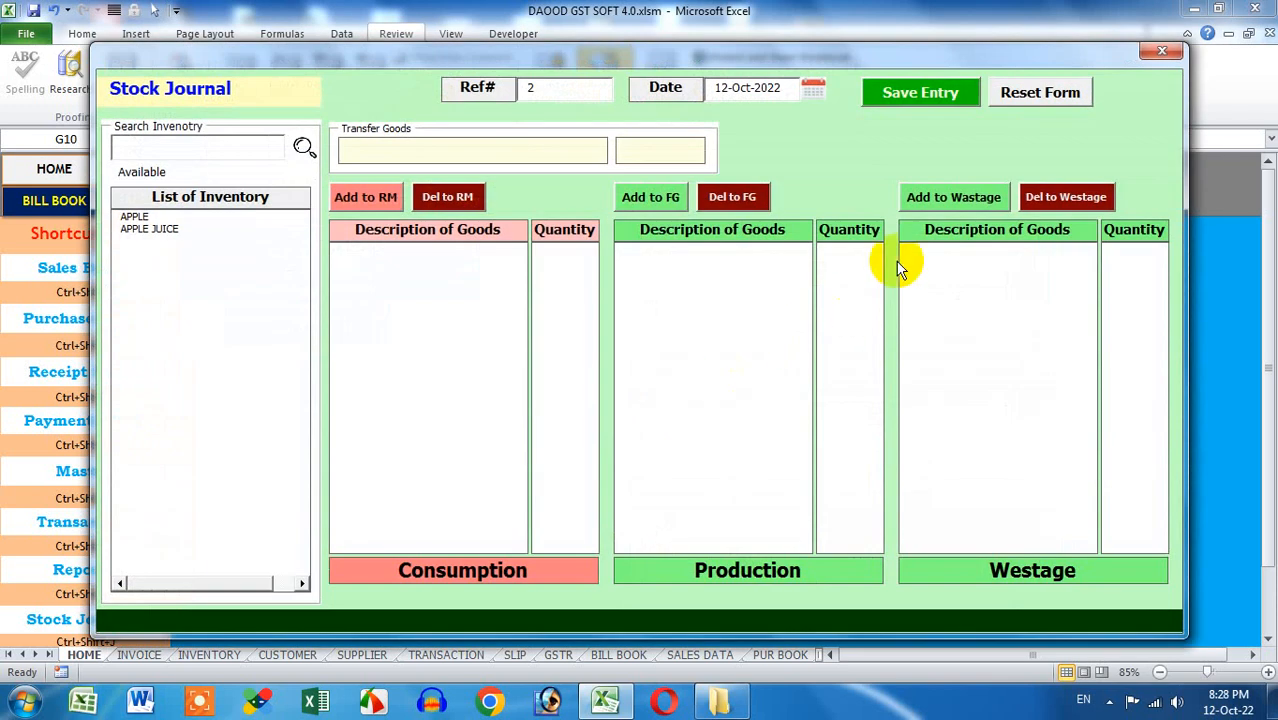
click(1162, 50)
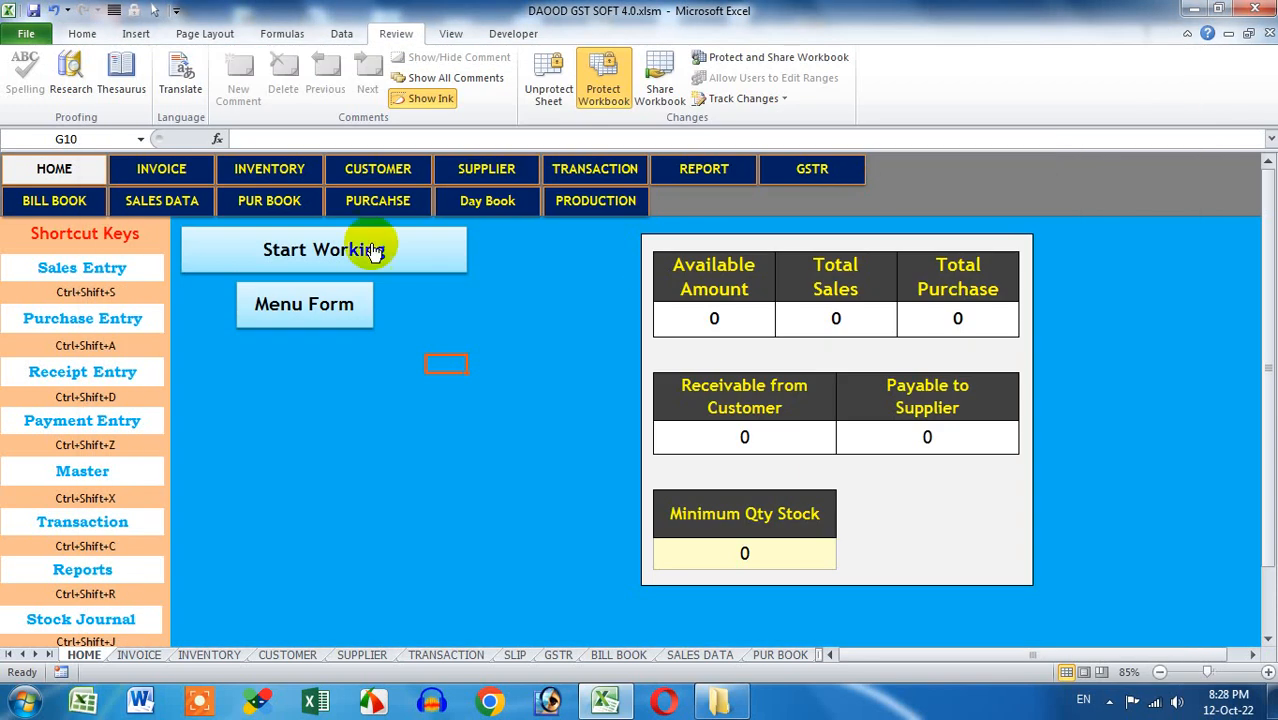
click(270, 172)
drag(990, 657, 1172, 660)
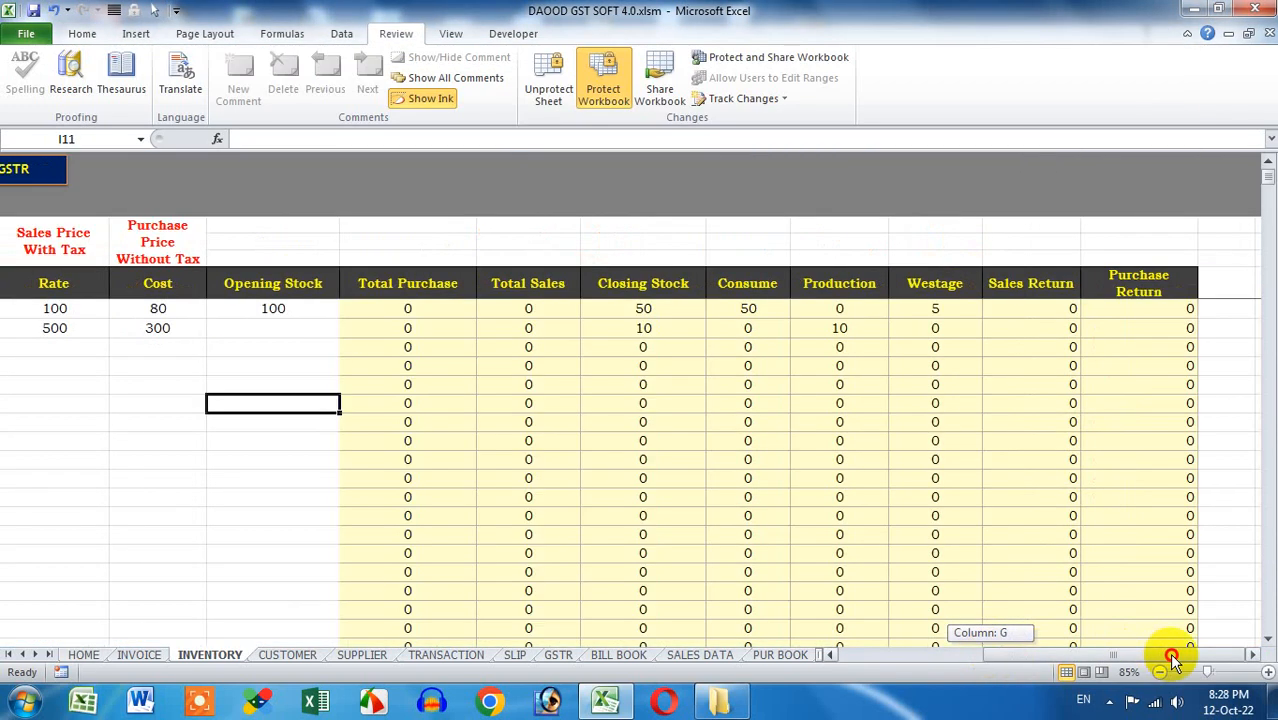
click(314, 310)
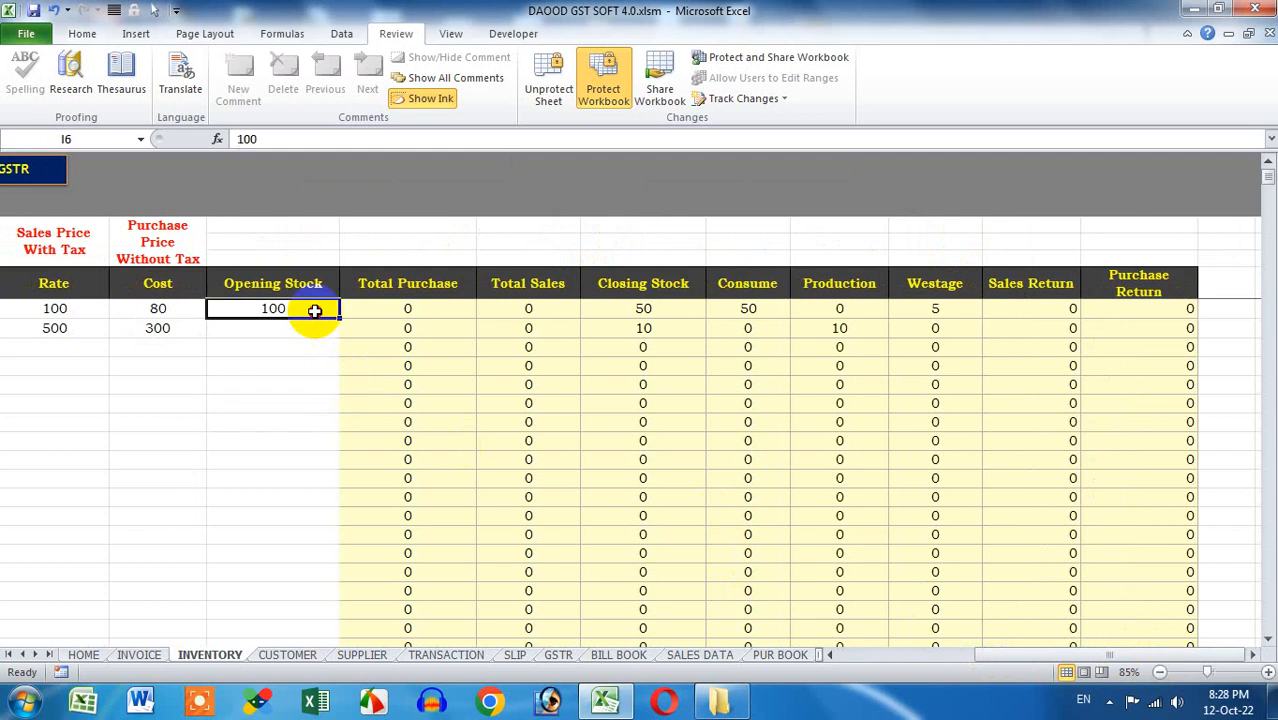
drag(314, 310, 468, 303)
click(435, 309)
click(532, 308)
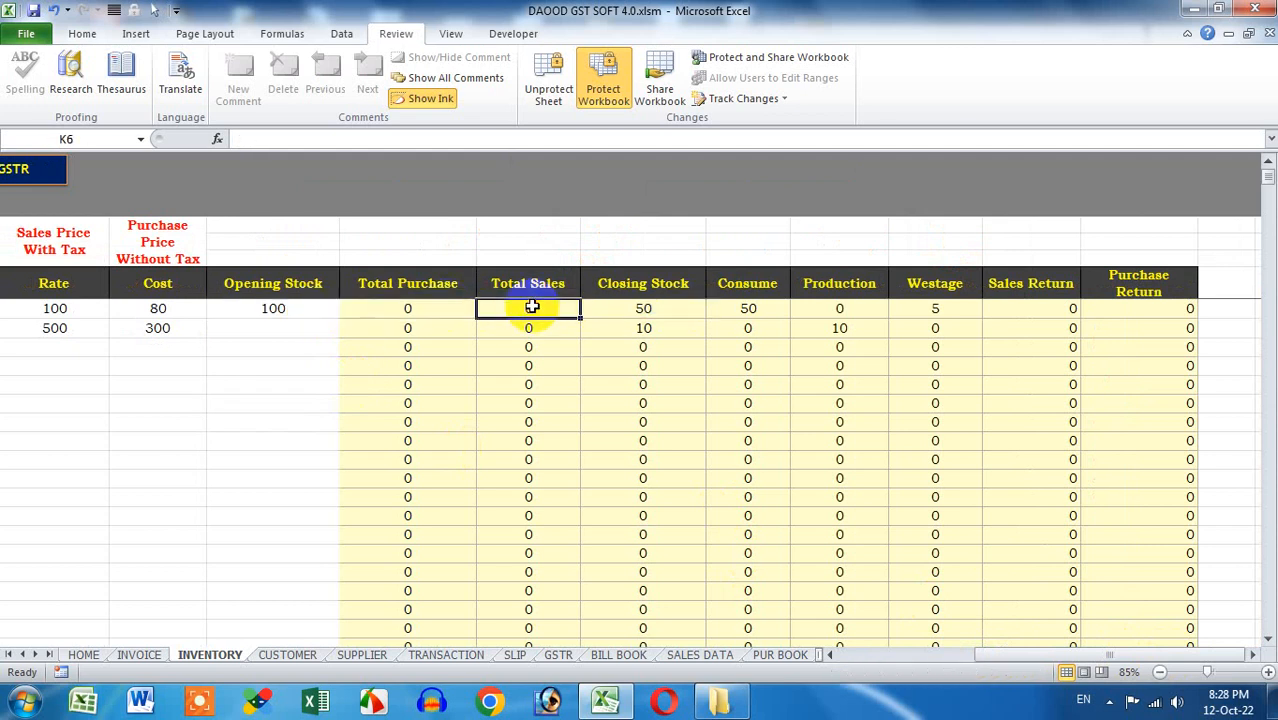
click(652, 309)
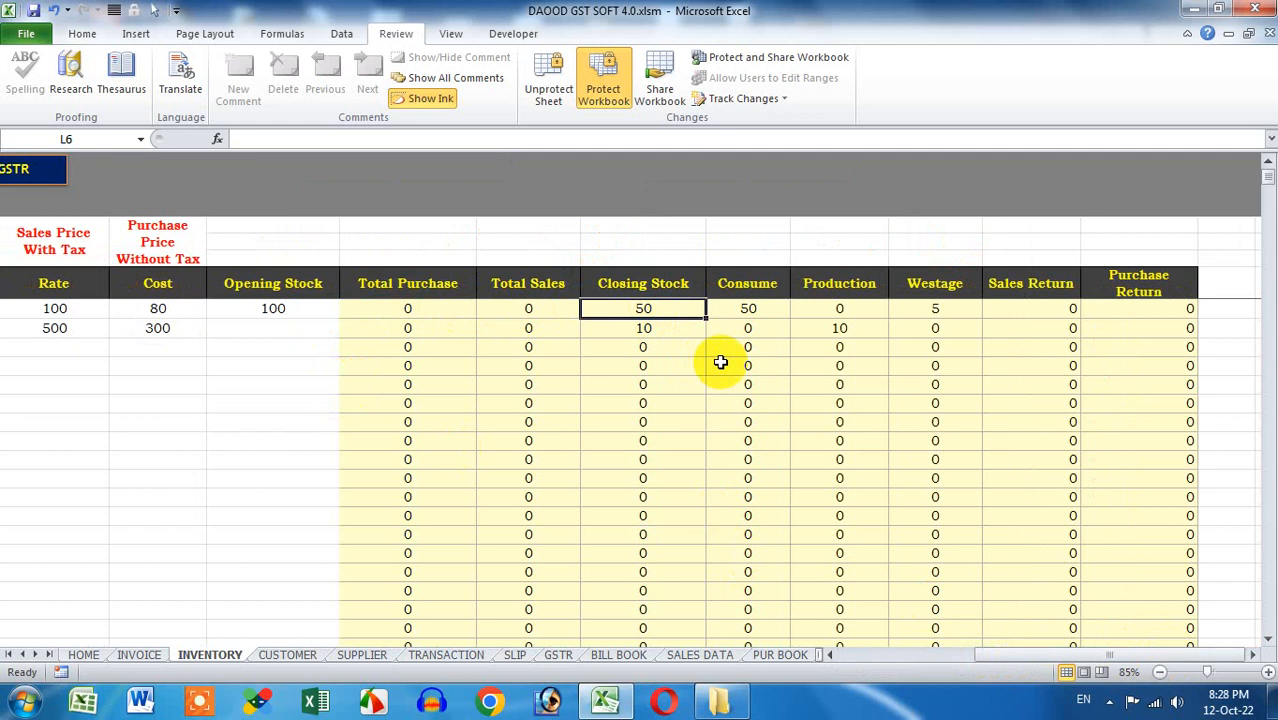
click(748, 312)
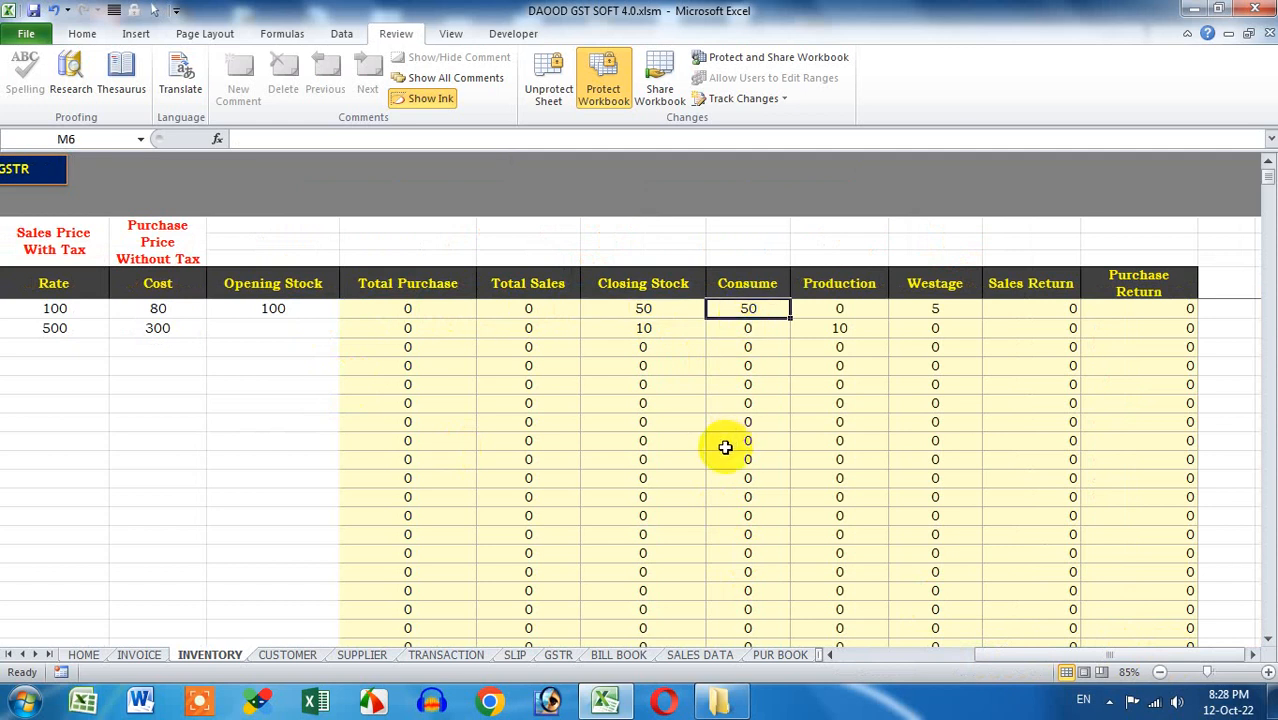
click(202, 332)
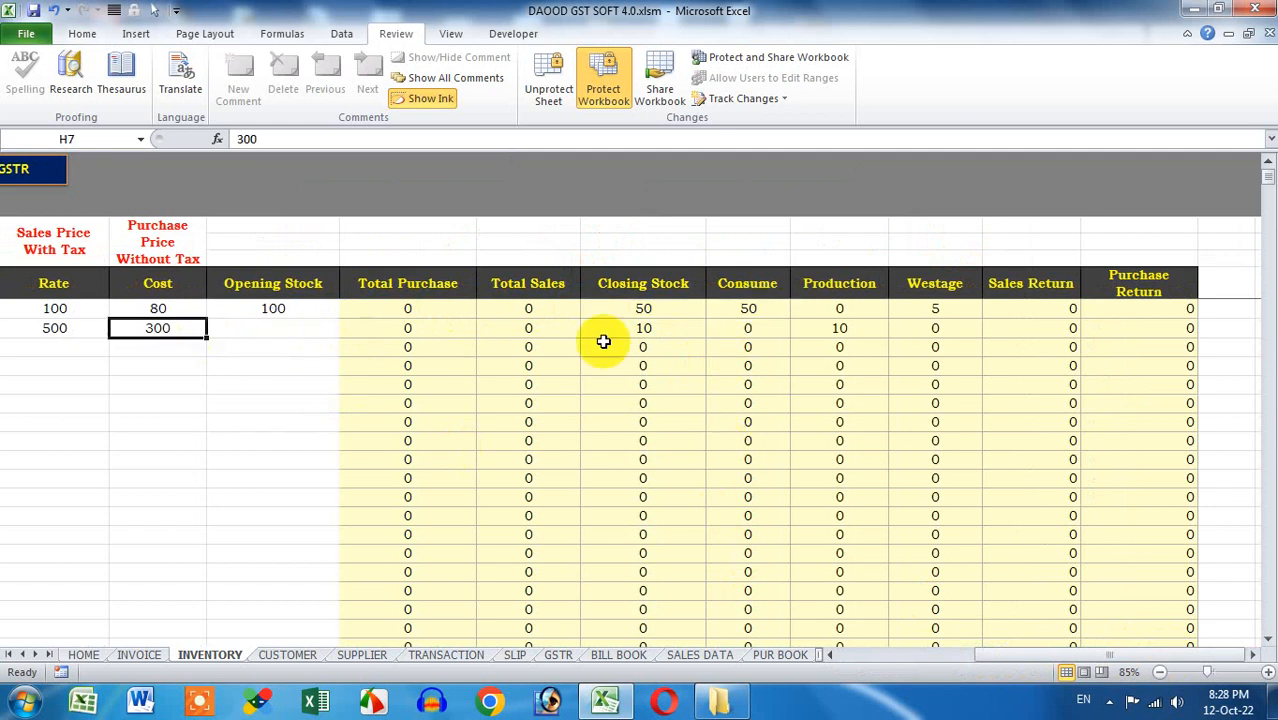
click(855, 330)
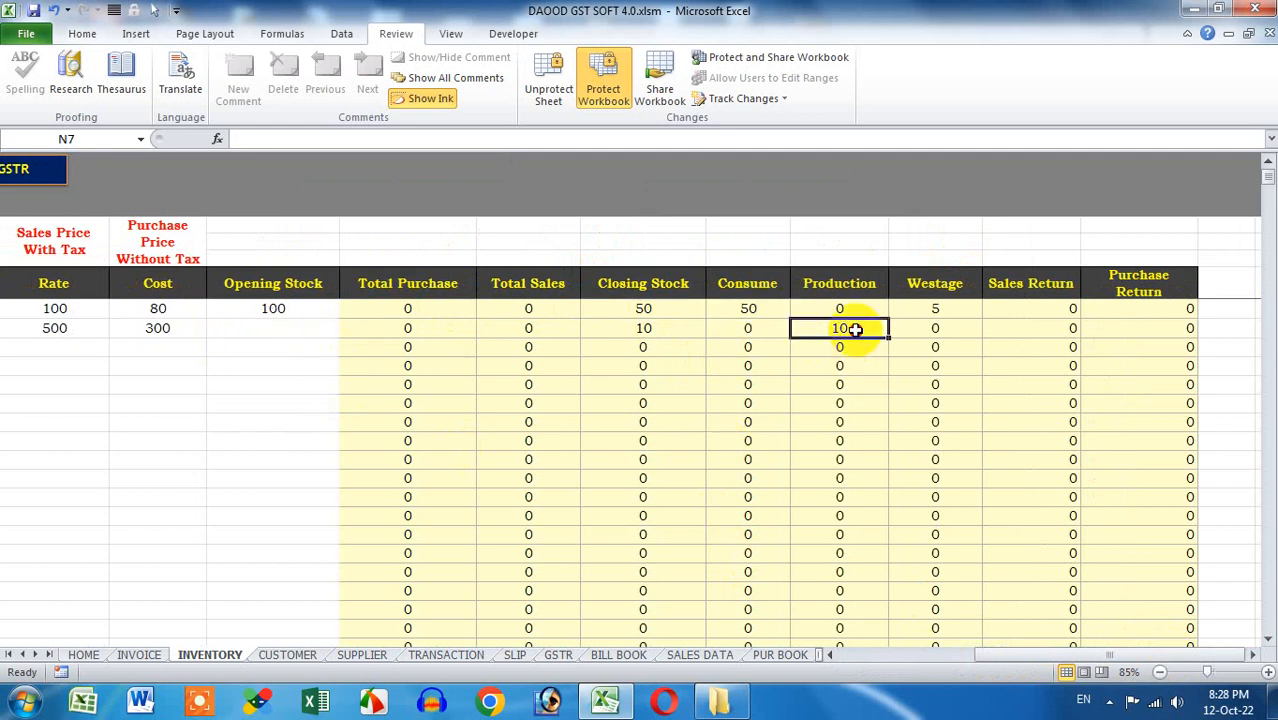
click(933, 308)
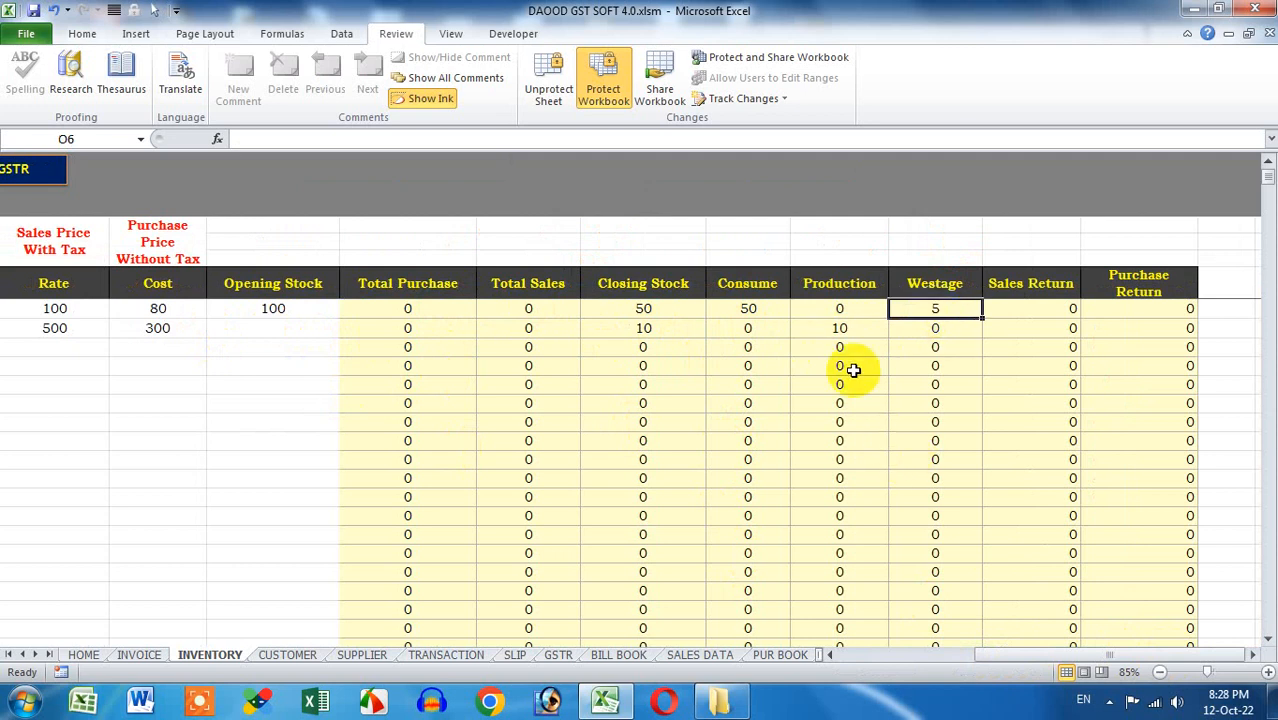
drag(1064, 651, 850, 688)
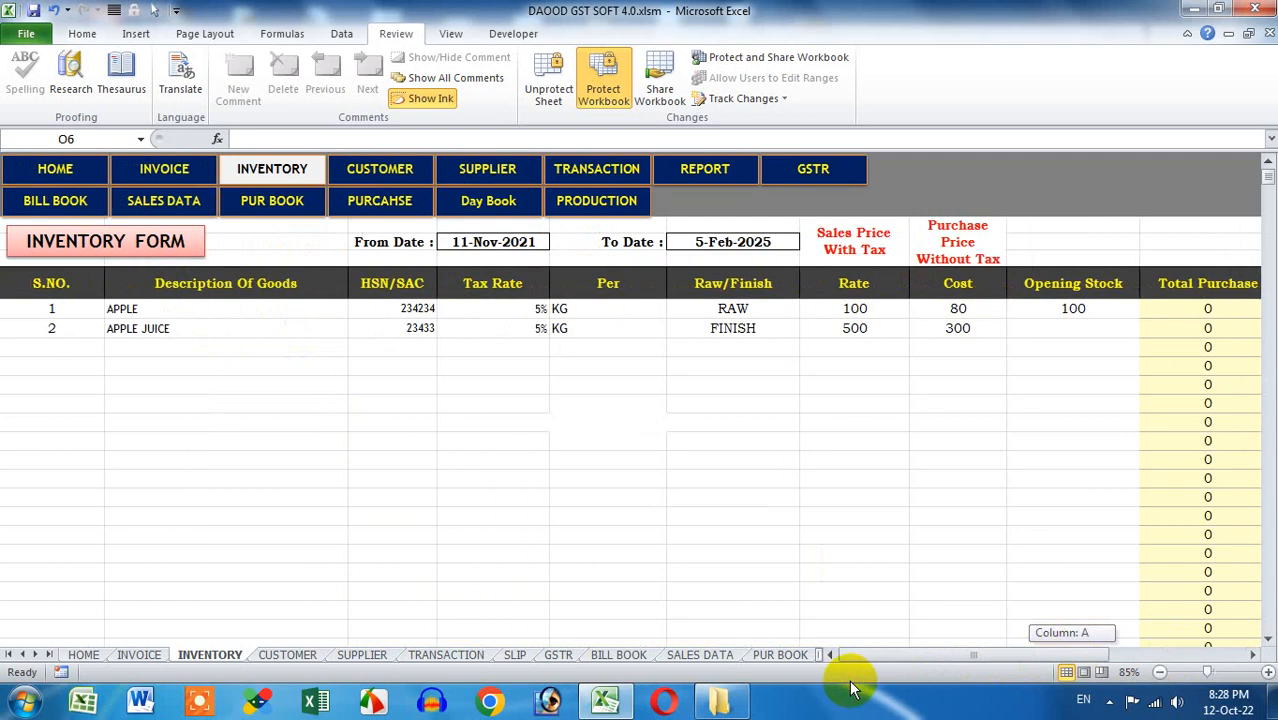
click(86, 170)
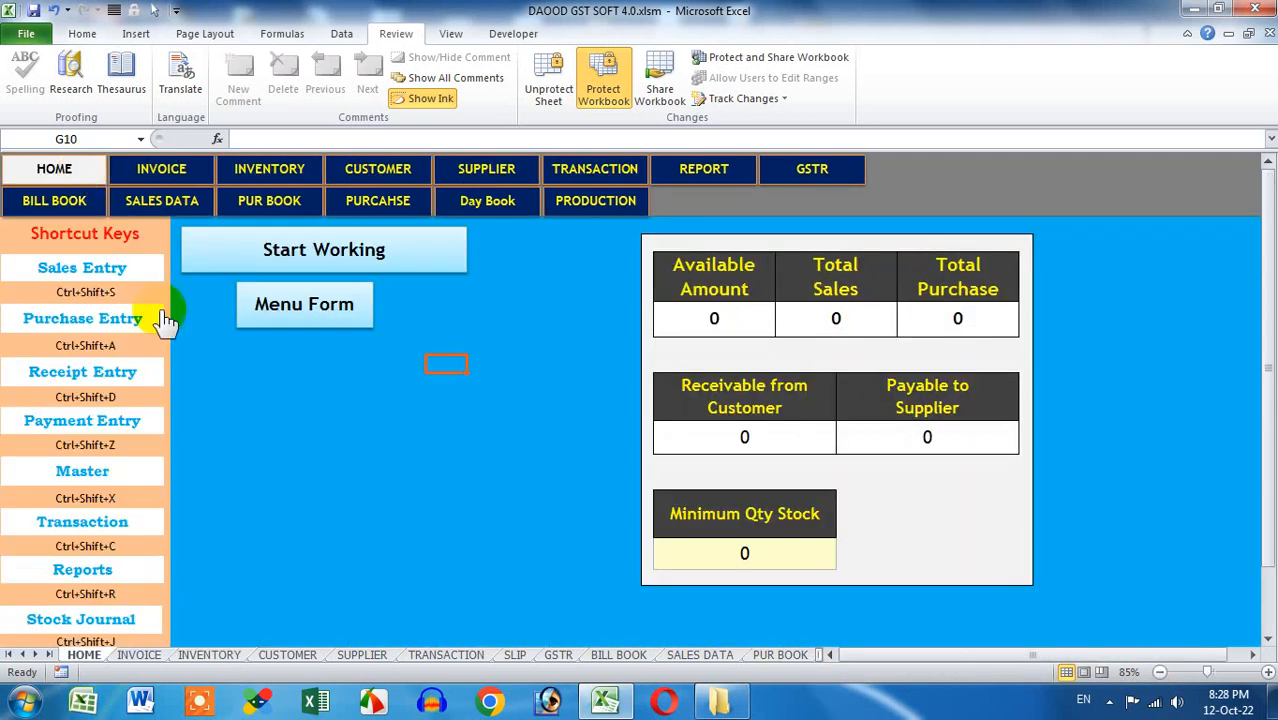
Open Production Reports and set the date range 01-Oct-2022 to 31-Oct-2022
click(103, 580)
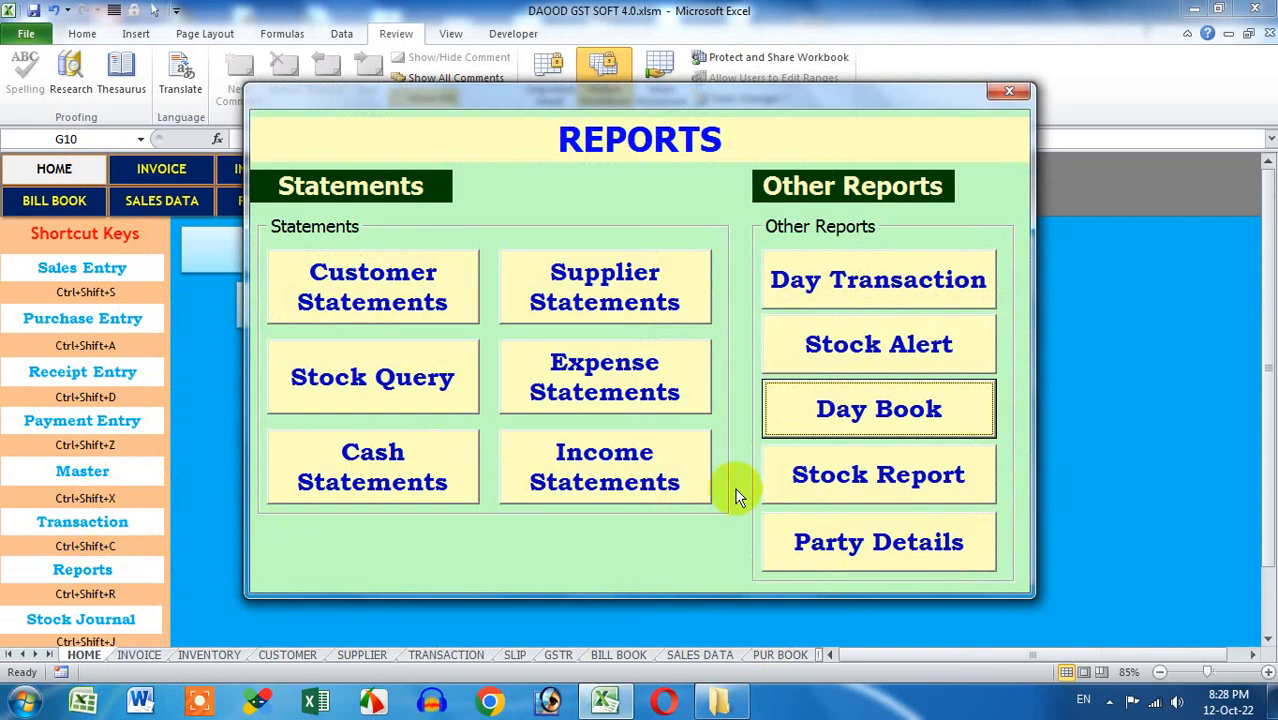
click(826, 499)
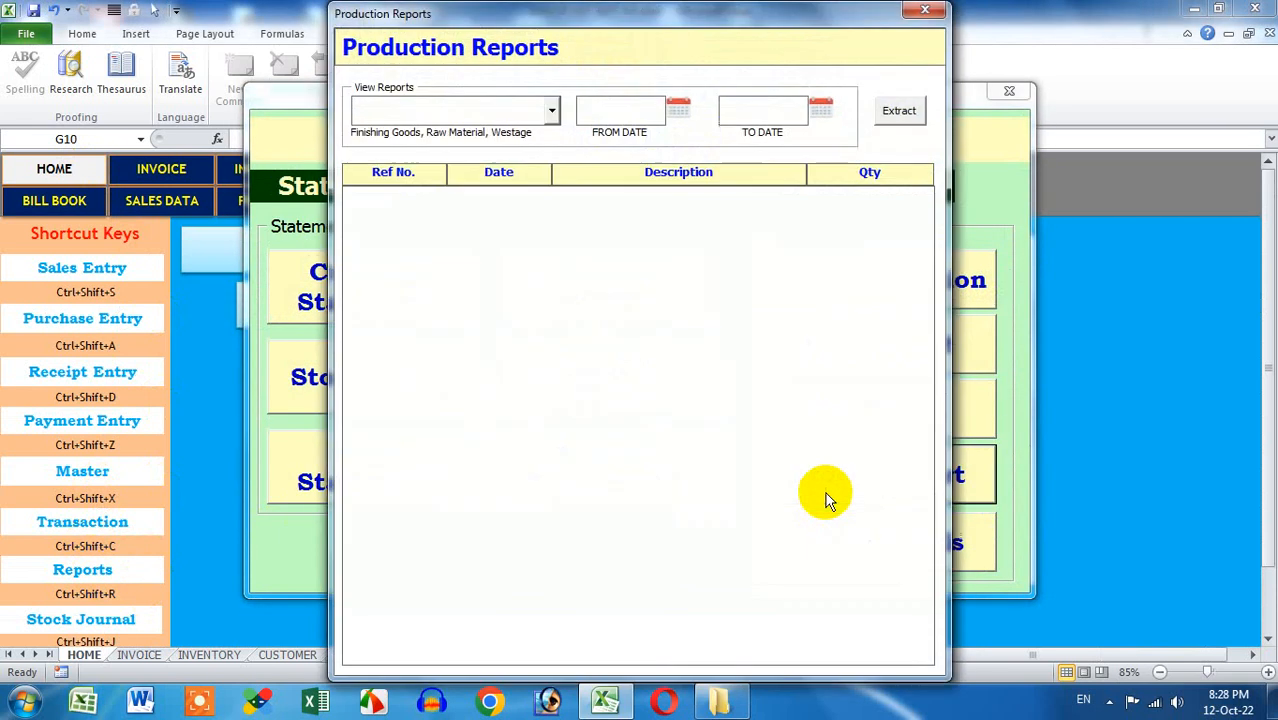
click(504, 110)
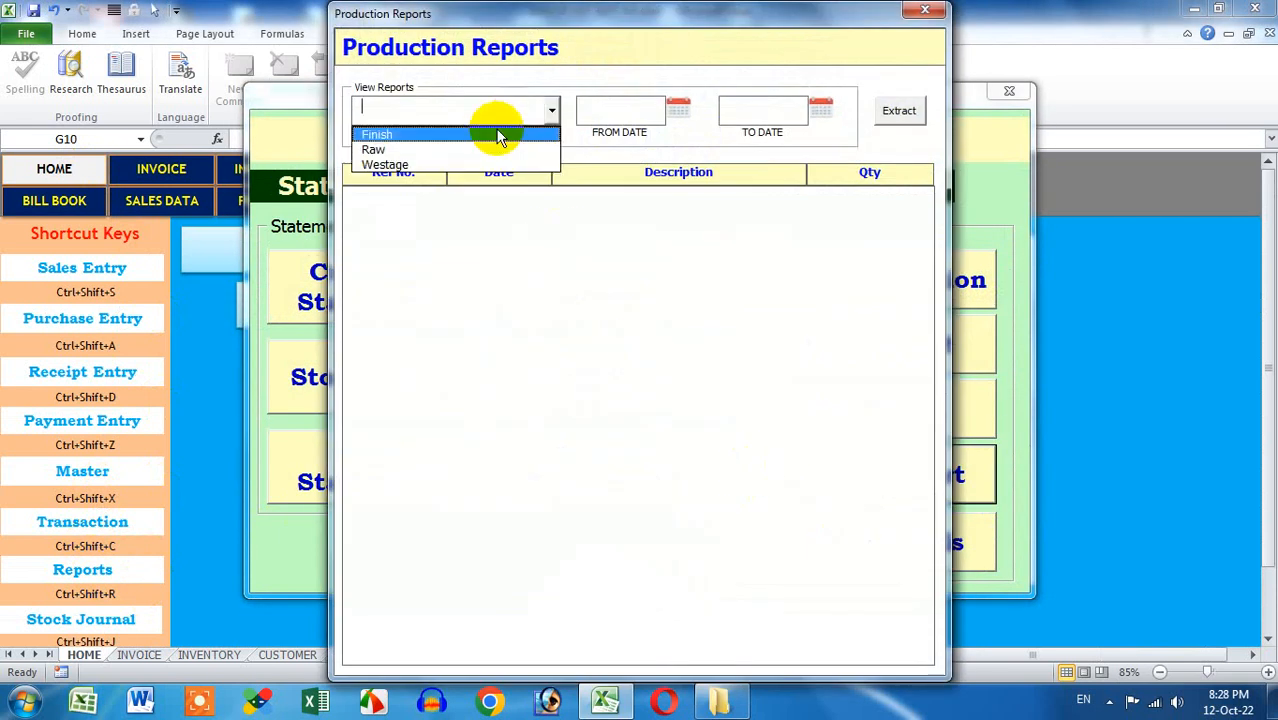
click(677, 106)
click(516, 477)
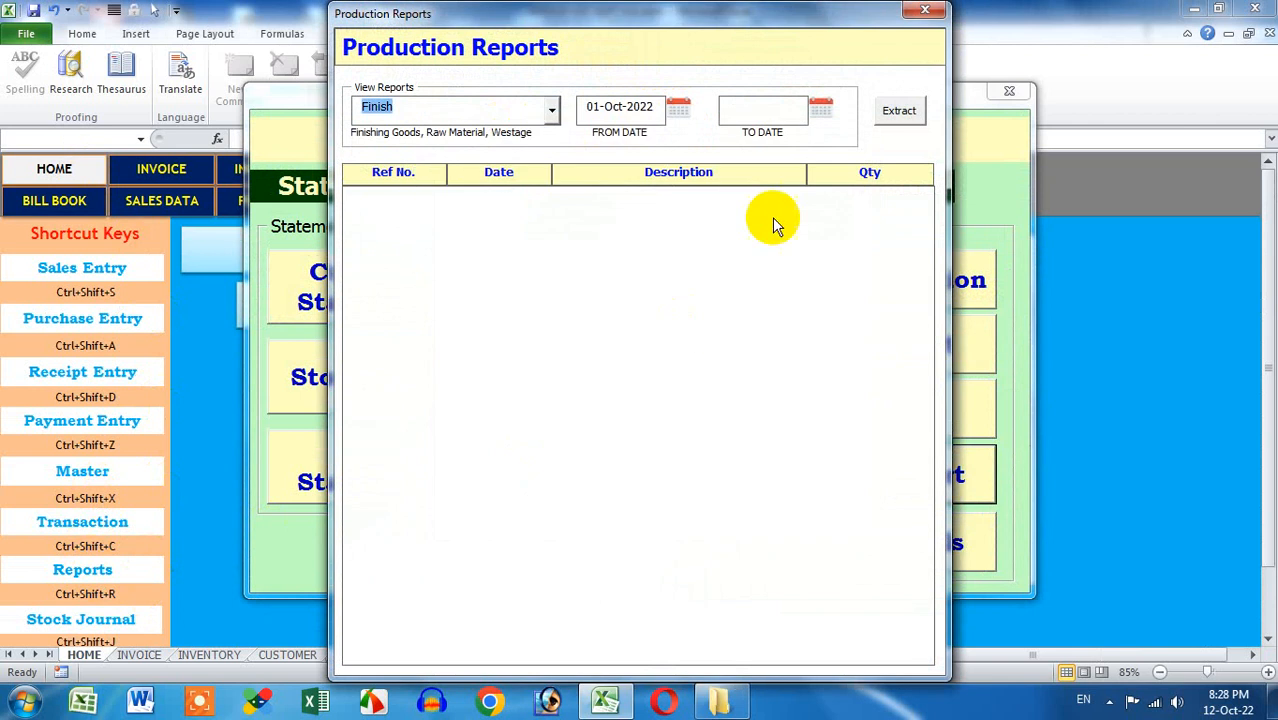
click(820, 106)
click(822, 331)
Extract the Finish, Raw and Westage reports (APPLE JUICE 10, APPLE 50, wastage 5), then close the dialog
click(899, 110)
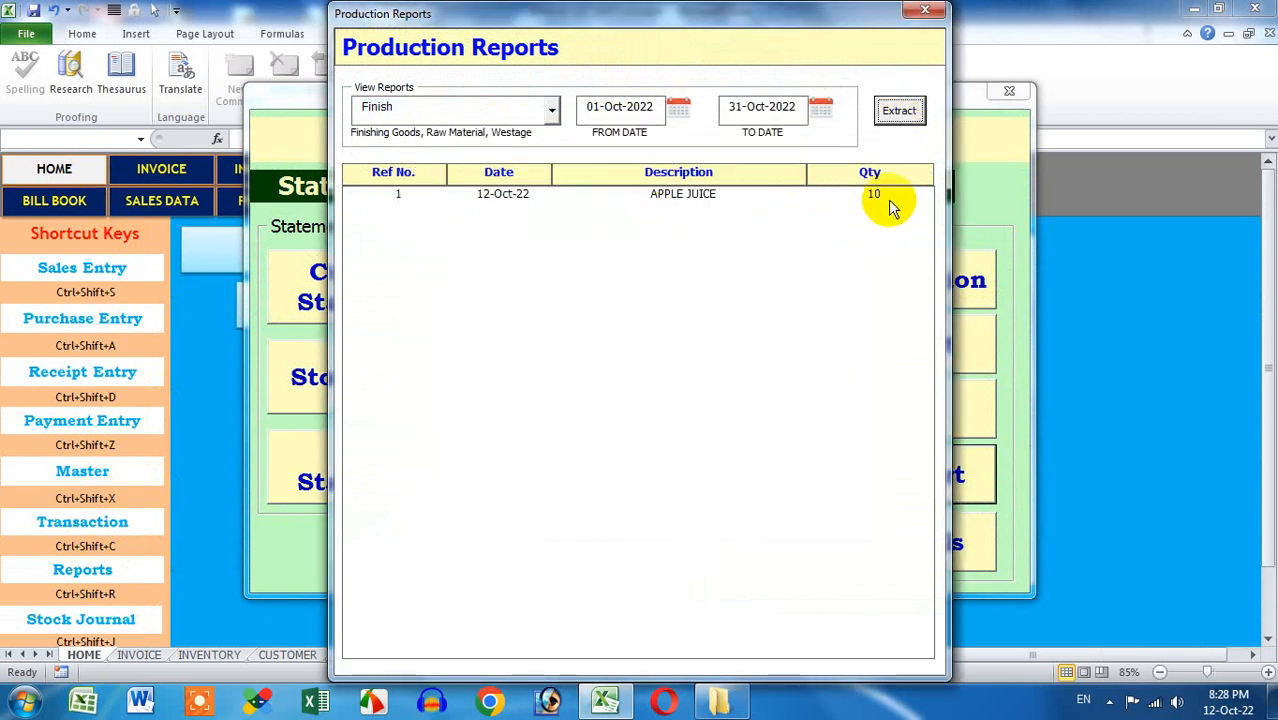
click(508, 108)
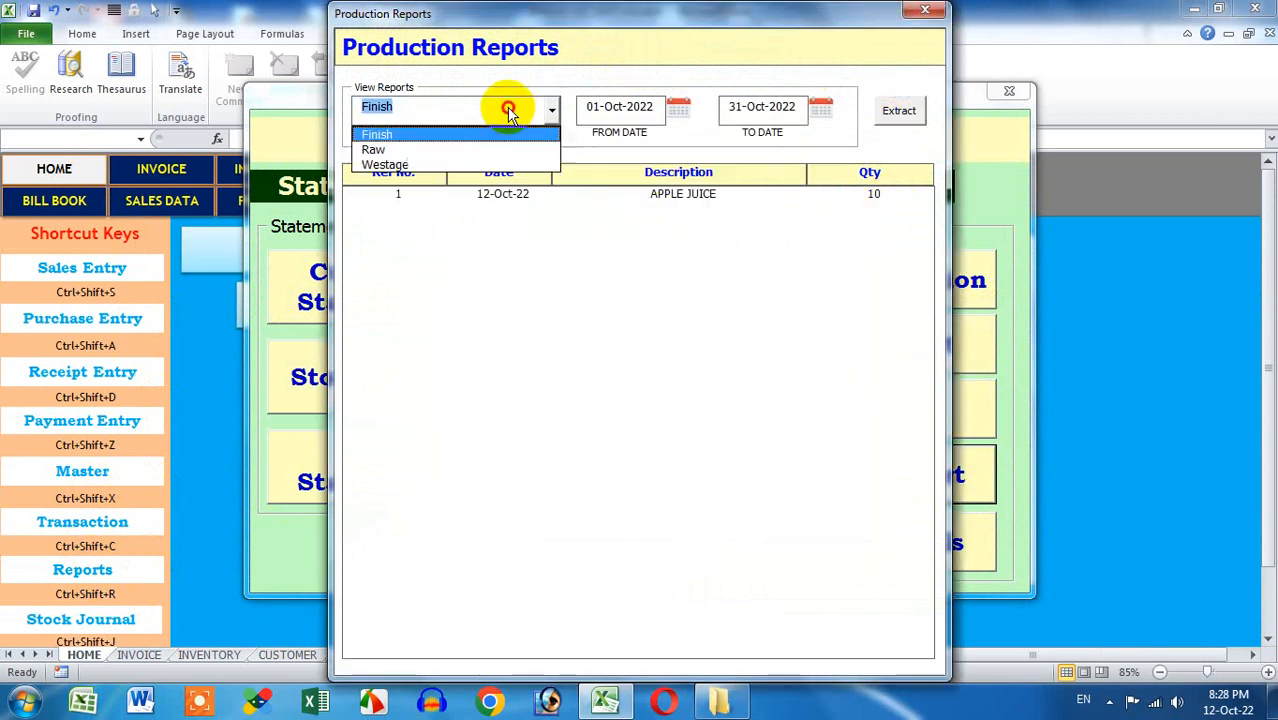
click(470, 150)
click(899, 110)
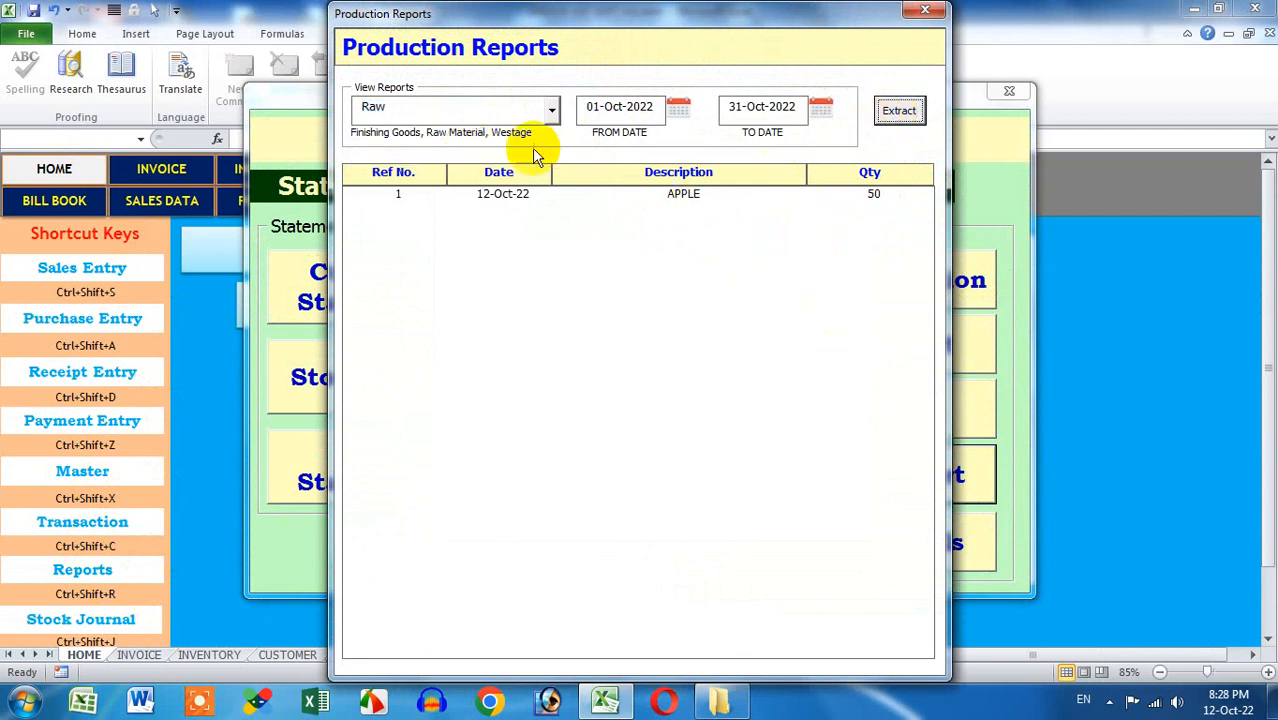
click(515, 116)
click(490, 164)
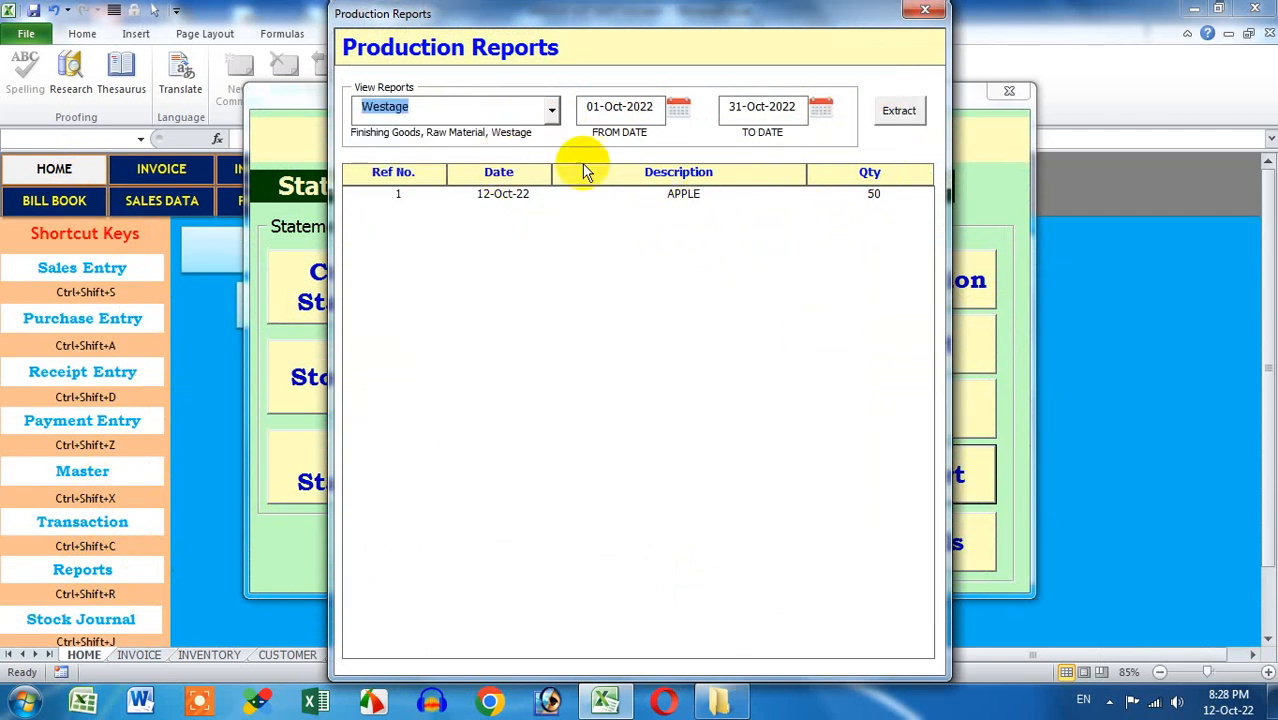
click(899, 111)
click(551, 112)
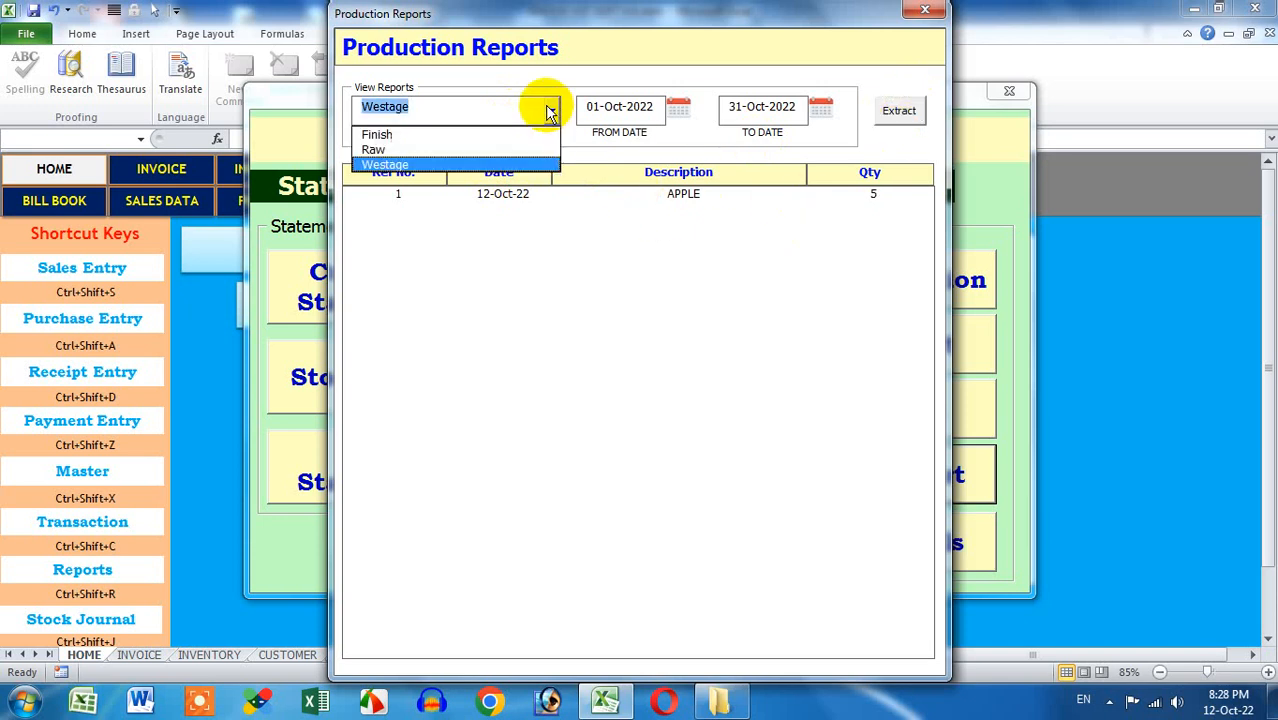
click(549, 112)
click(925, 10)
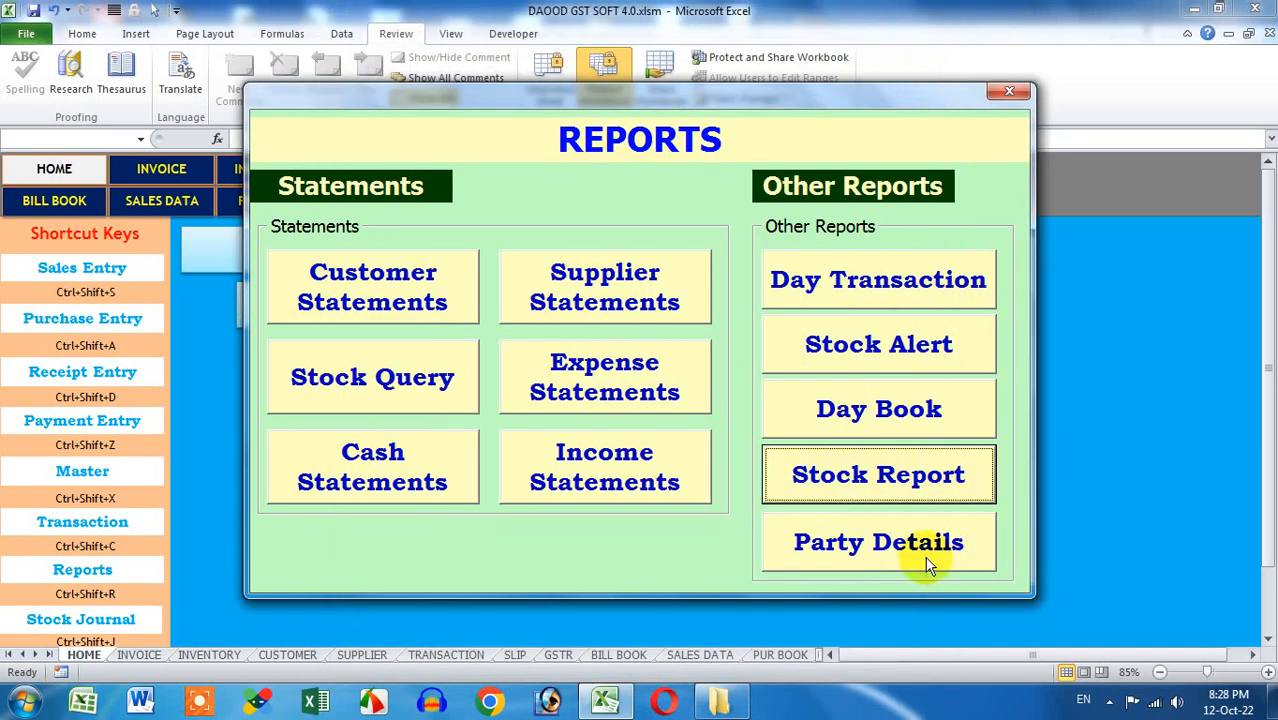
Close the REPORTS form, go to the INVOICE sheet, save the workbook and minimize Excel
click(1008, 91)
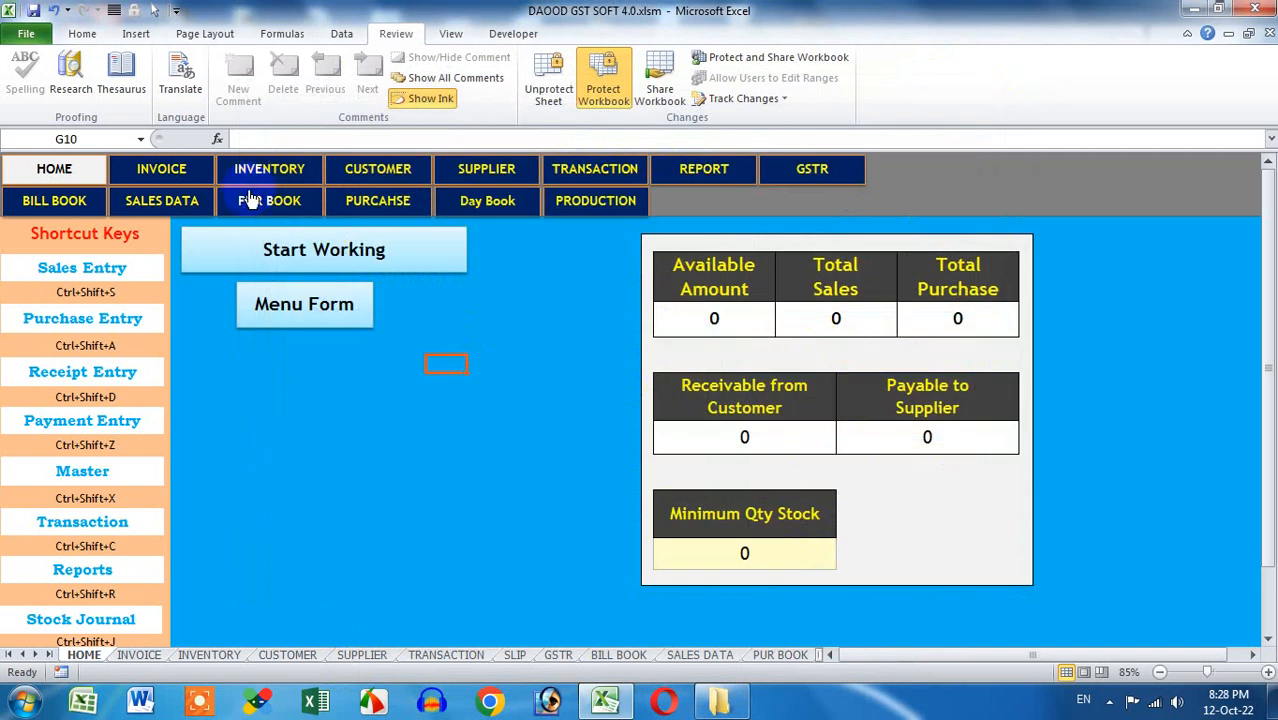
click(161, 169)
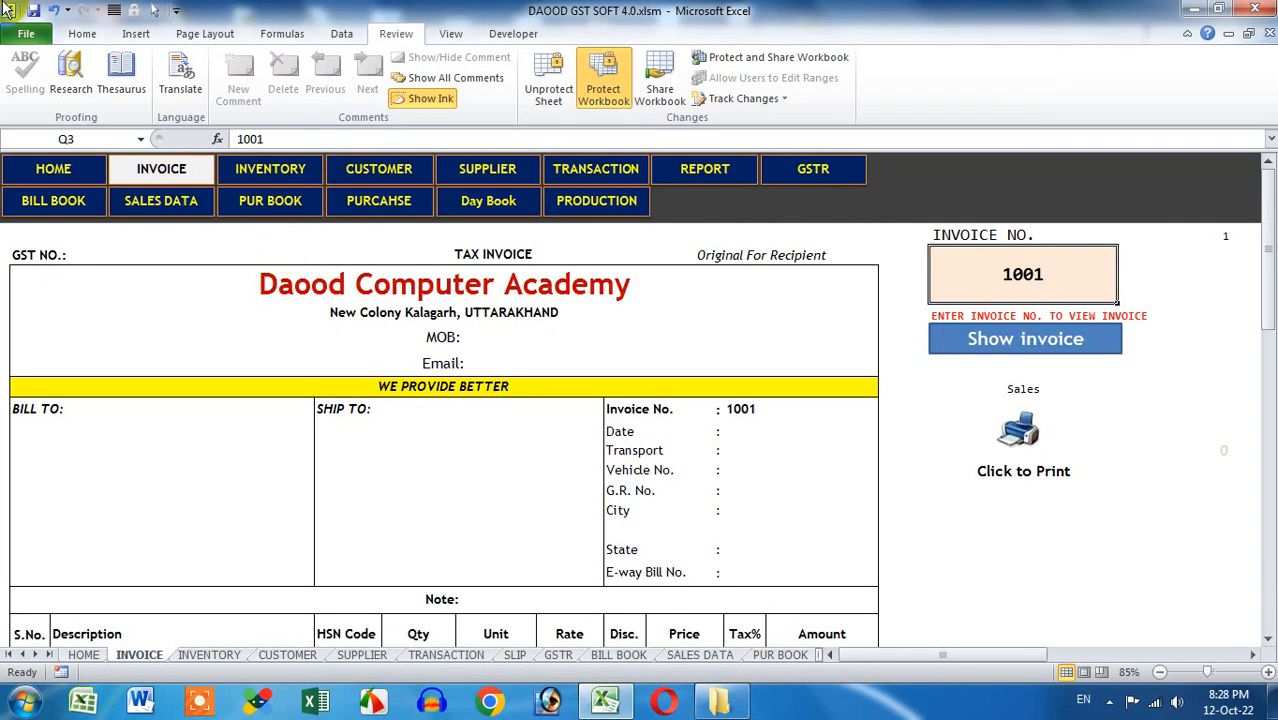
click(33, 12)
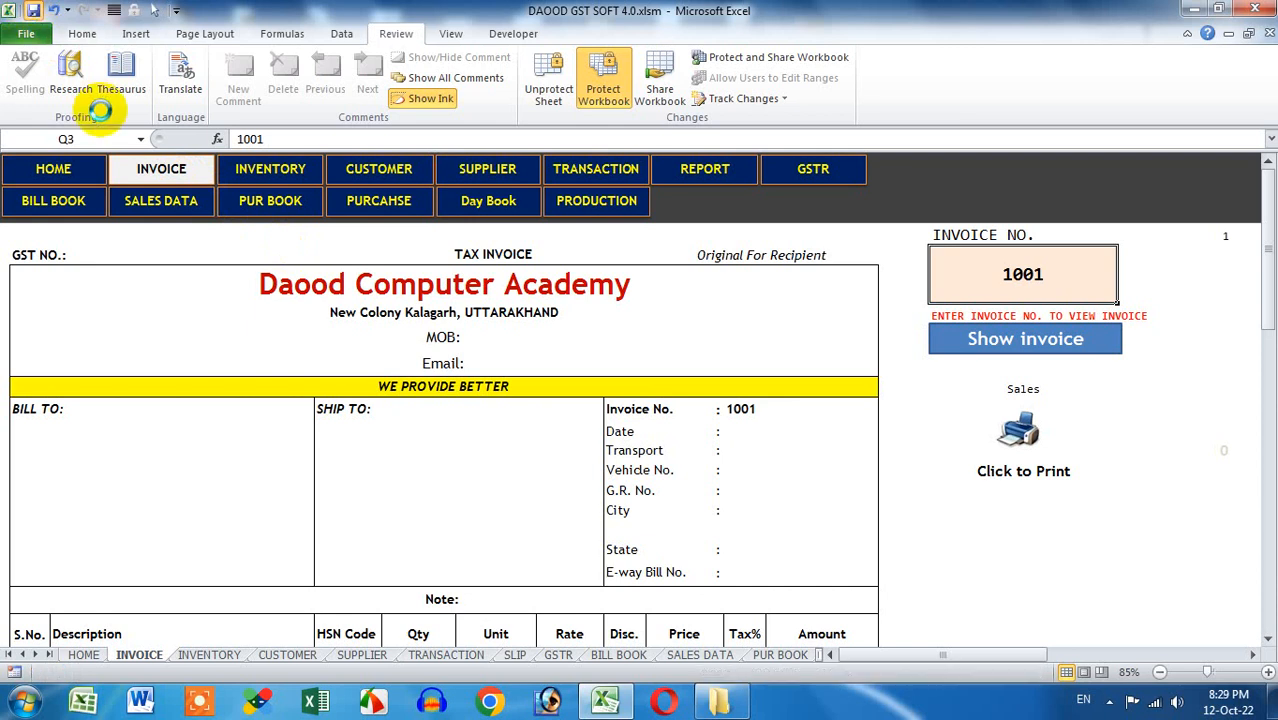
click(1194, 9)
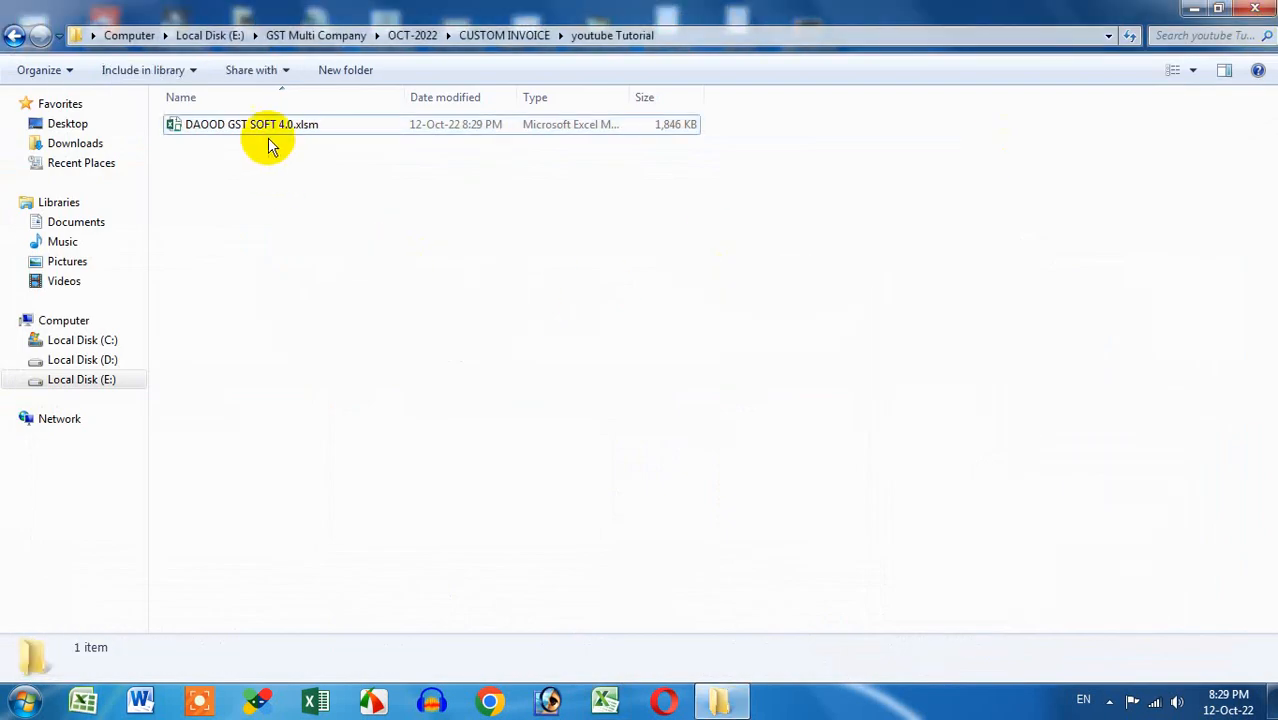
Create 'DAOOD GST SOFT 4.0.xlsm - Shortcut' beside the workbook and cut it to the clipboard
click(262, 125)
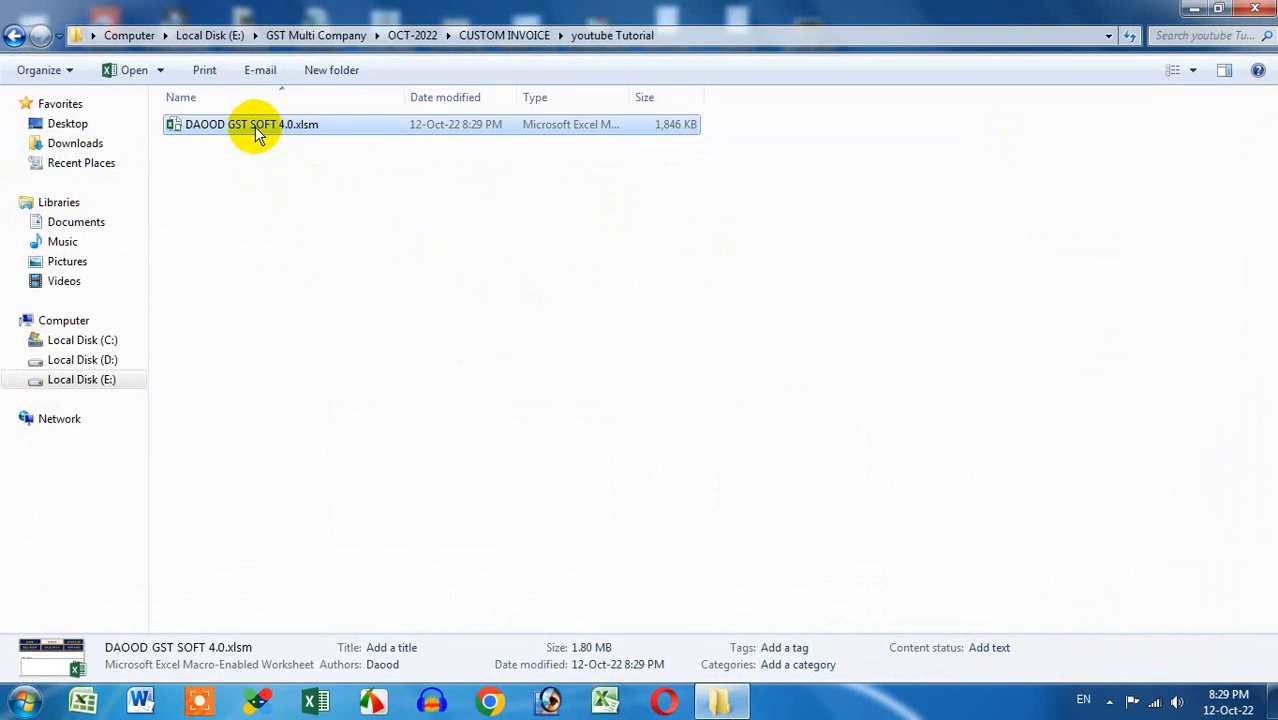
right_click(255, 126)
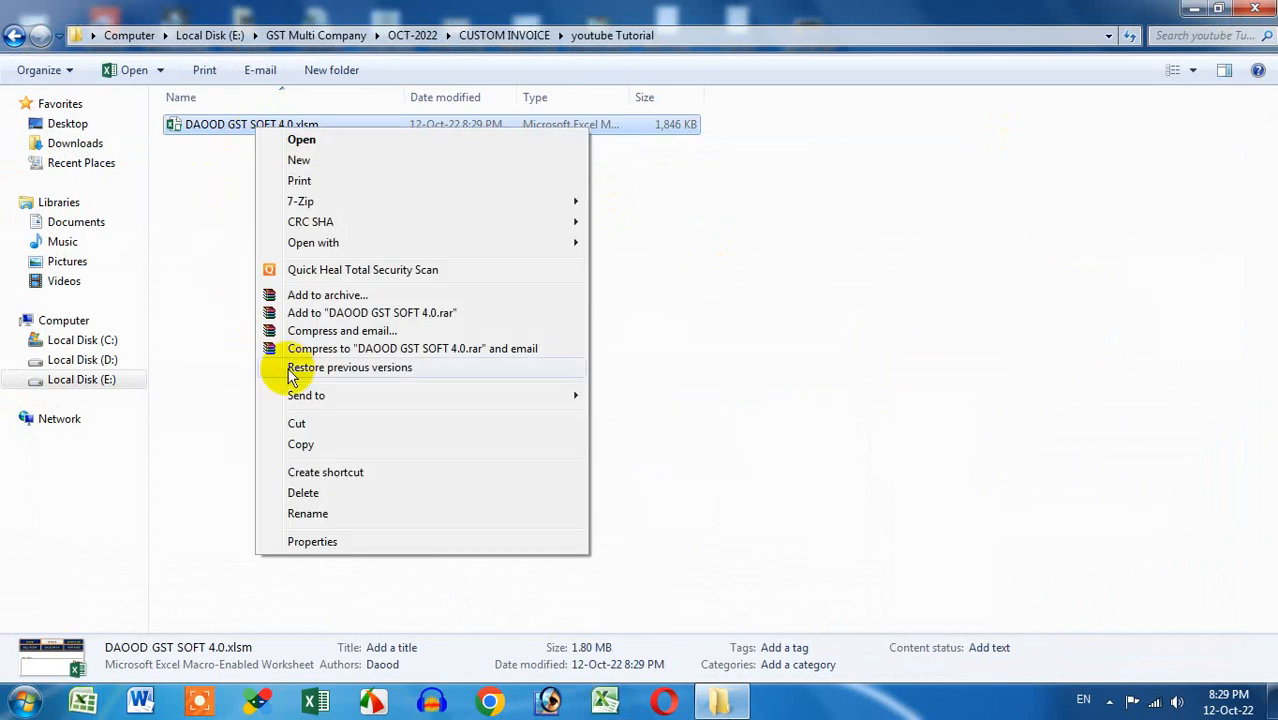
mouse_move(327, 395)
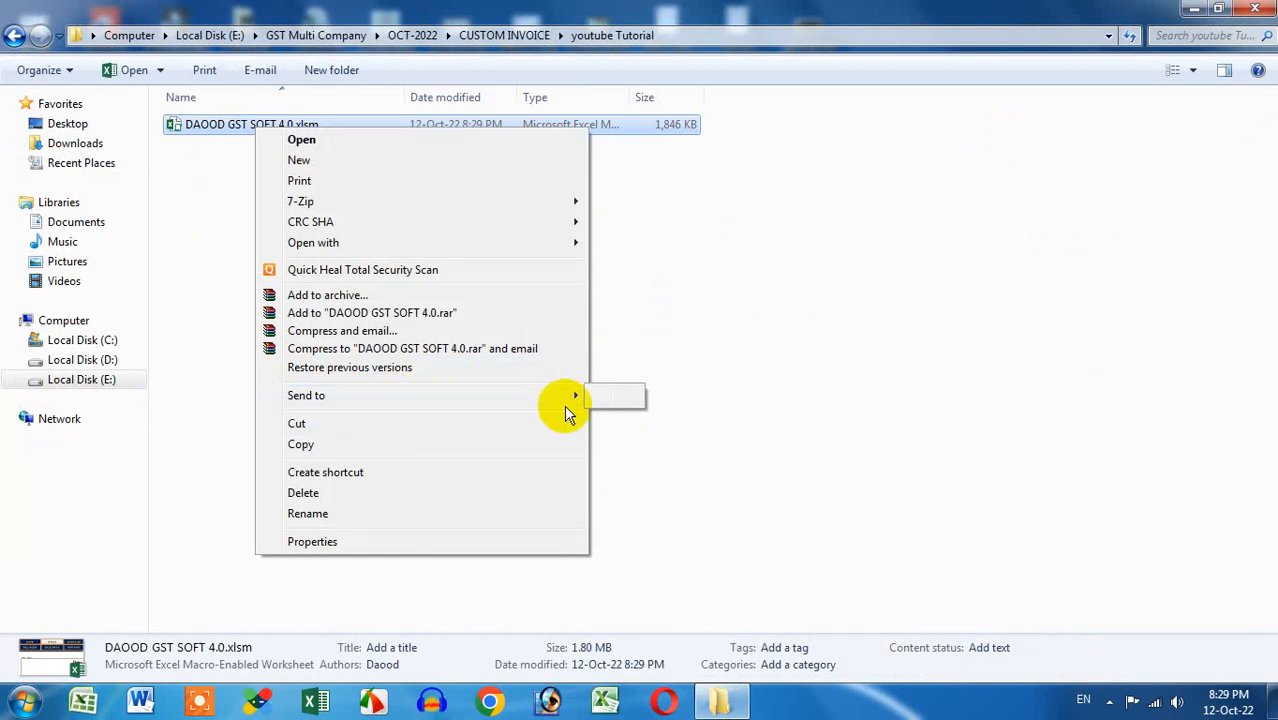
mouse_move(552, 398)
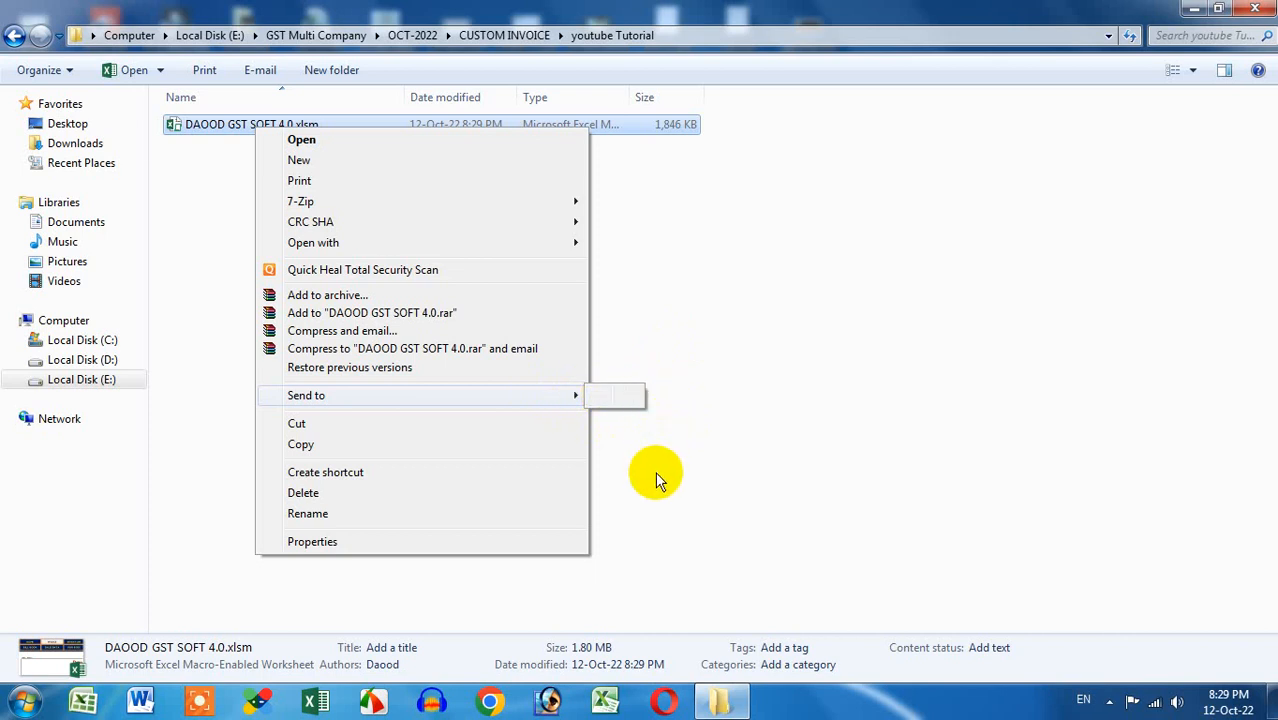
click(382, 474)
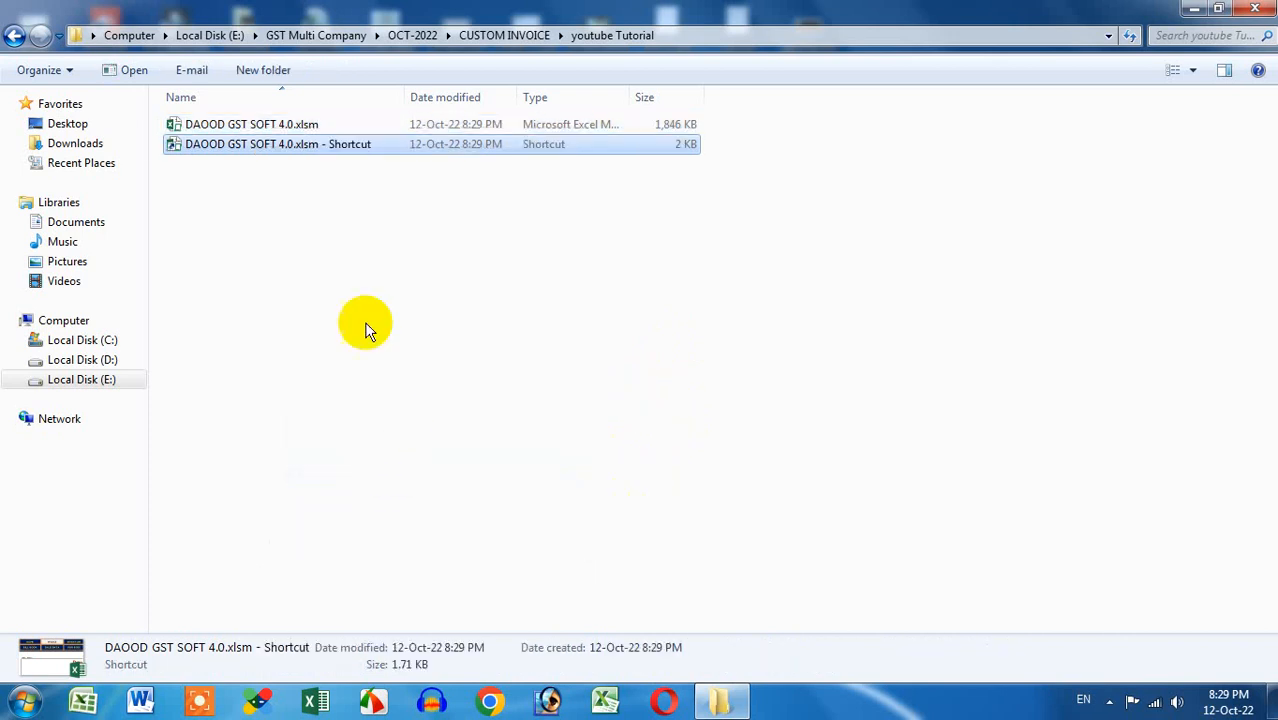
right_click(296, 146)
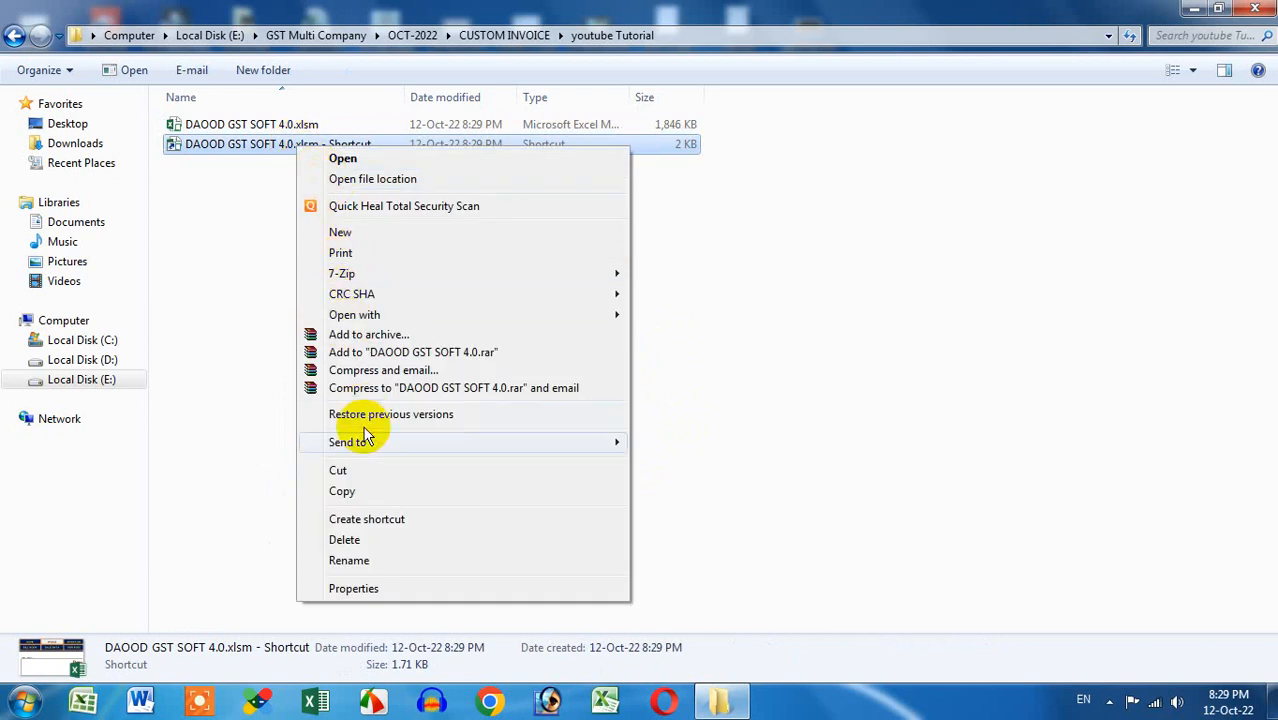
click(356, 469)
Paste the DAOOD GST SOFT 4.0.xlsm shortcut onto the desktop
click(1194, 8)
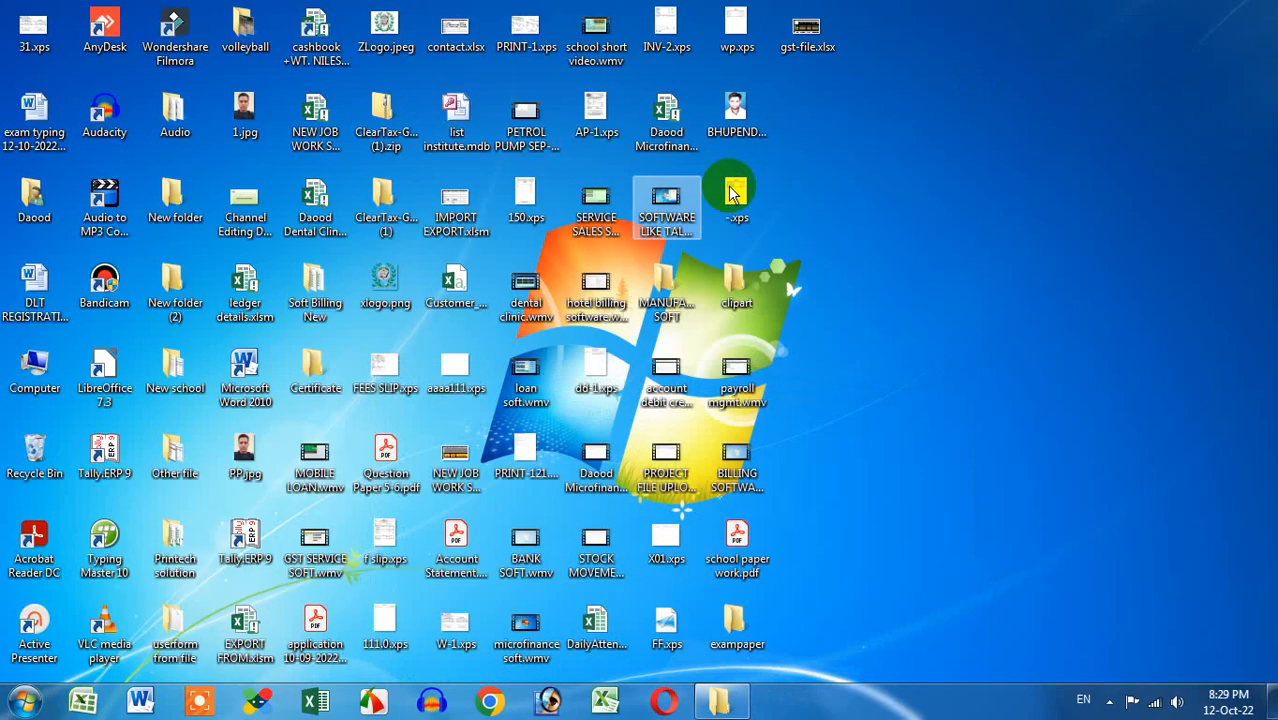
right_click(905, 251)
click(950, 334)
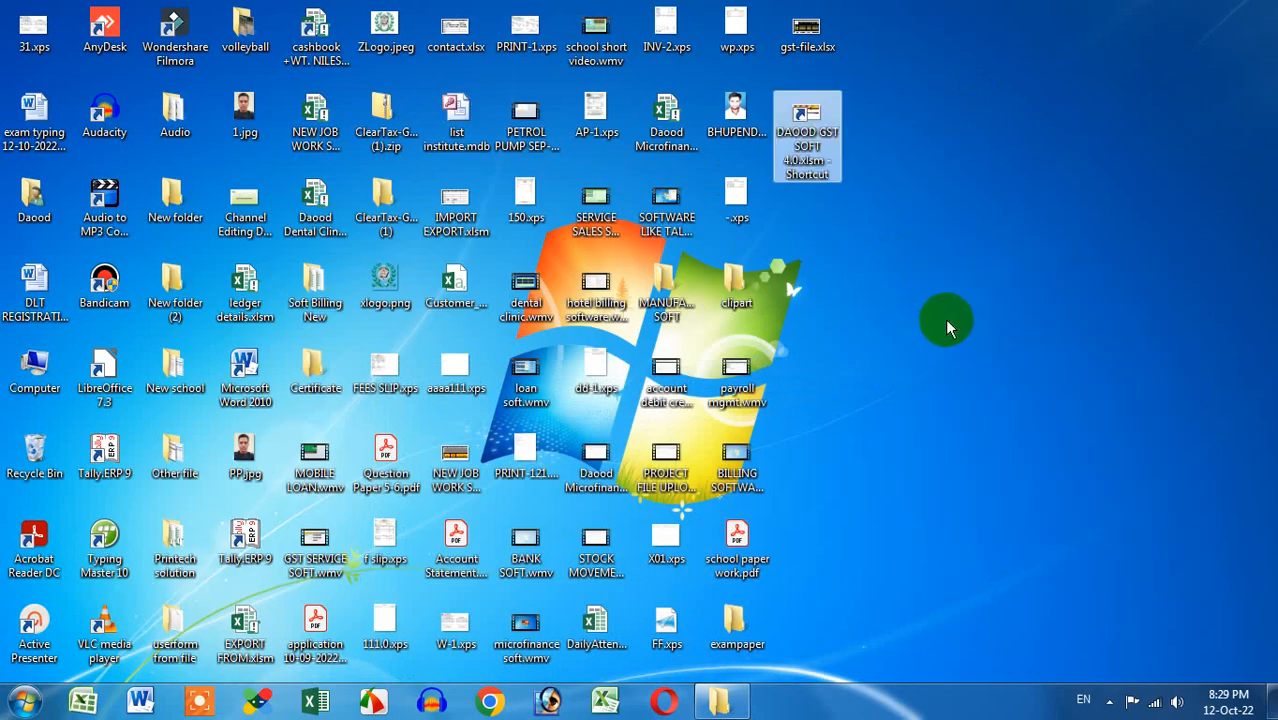
Test the desktop shortcut, close Excel without saving, then reopen it with Excel
double_click(806, 150)
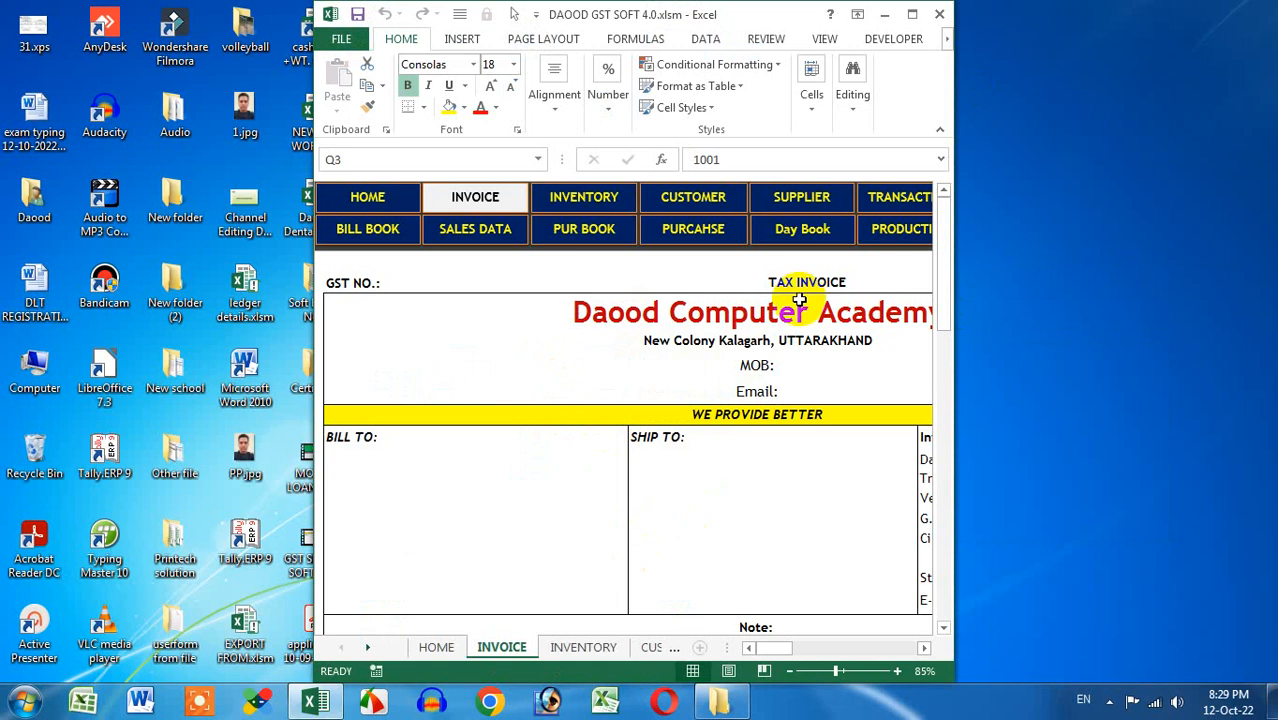
click(939, 14)
click(639, 374)
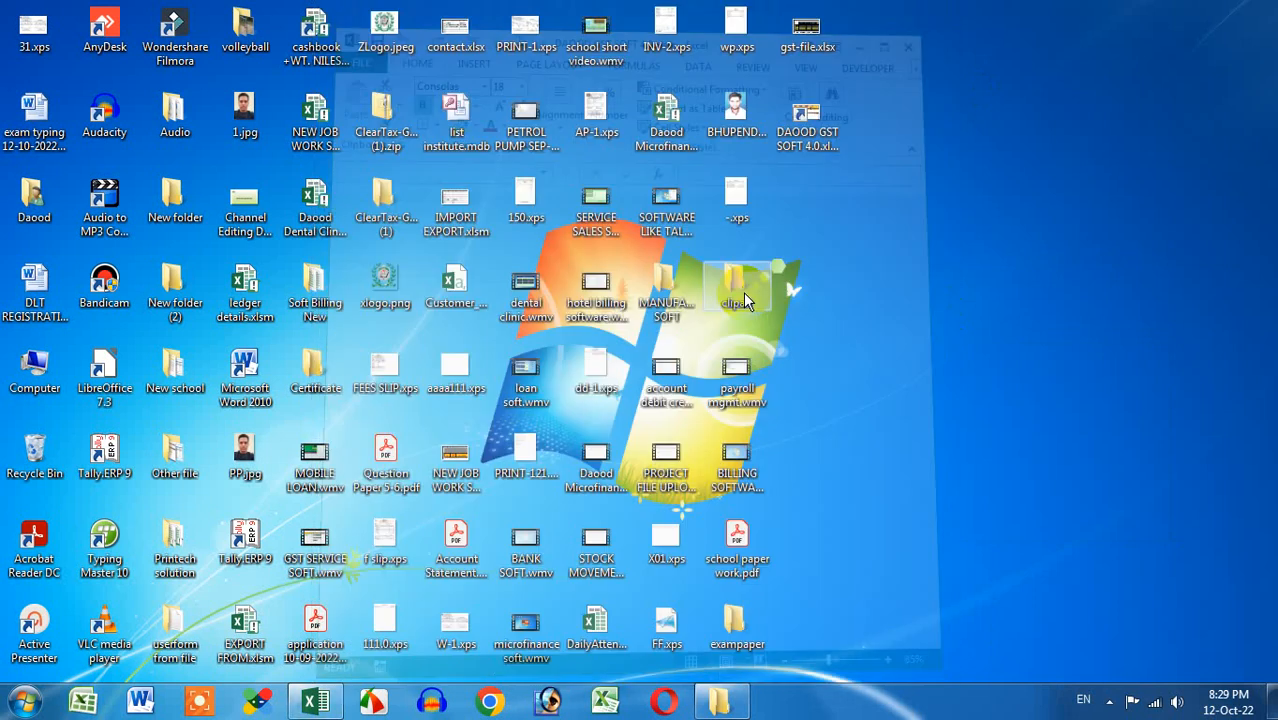
right_click(809, 126)
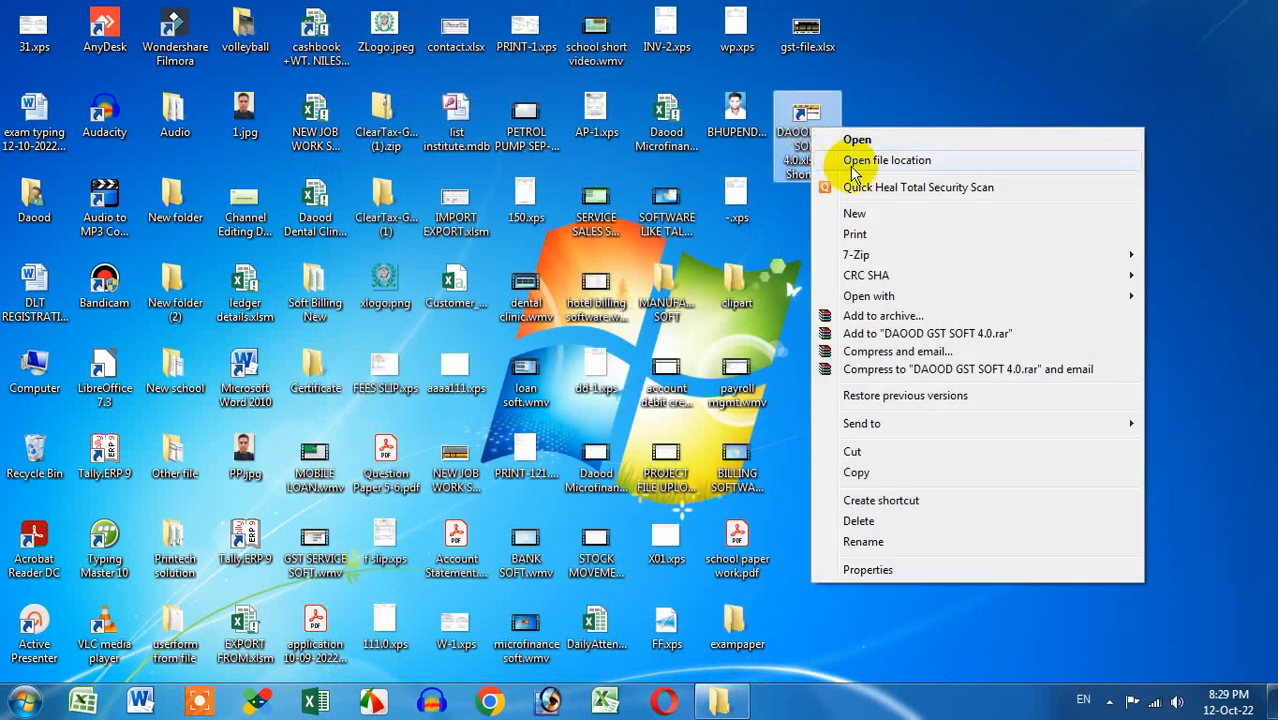
mouse_move(872, 296)
click(727, 318)
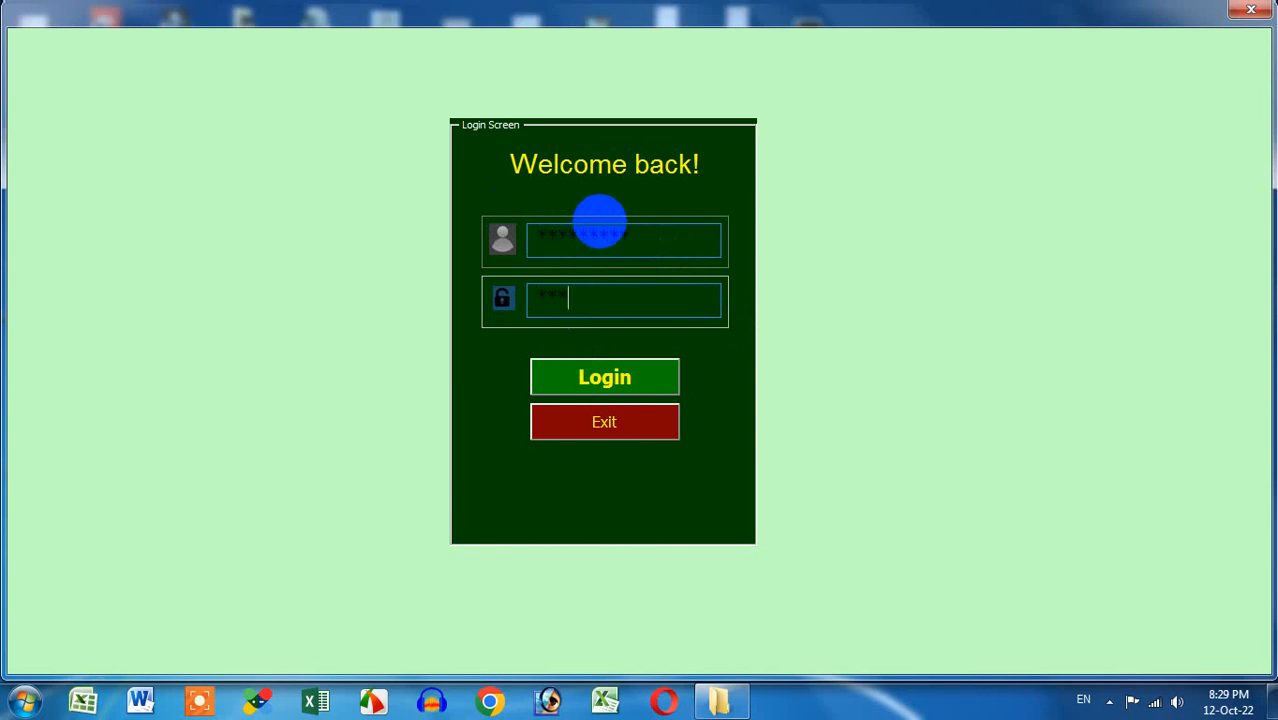
Log in with the entered username to reach the HOME dashboard, then close Excel
key(Return)
key(Return)
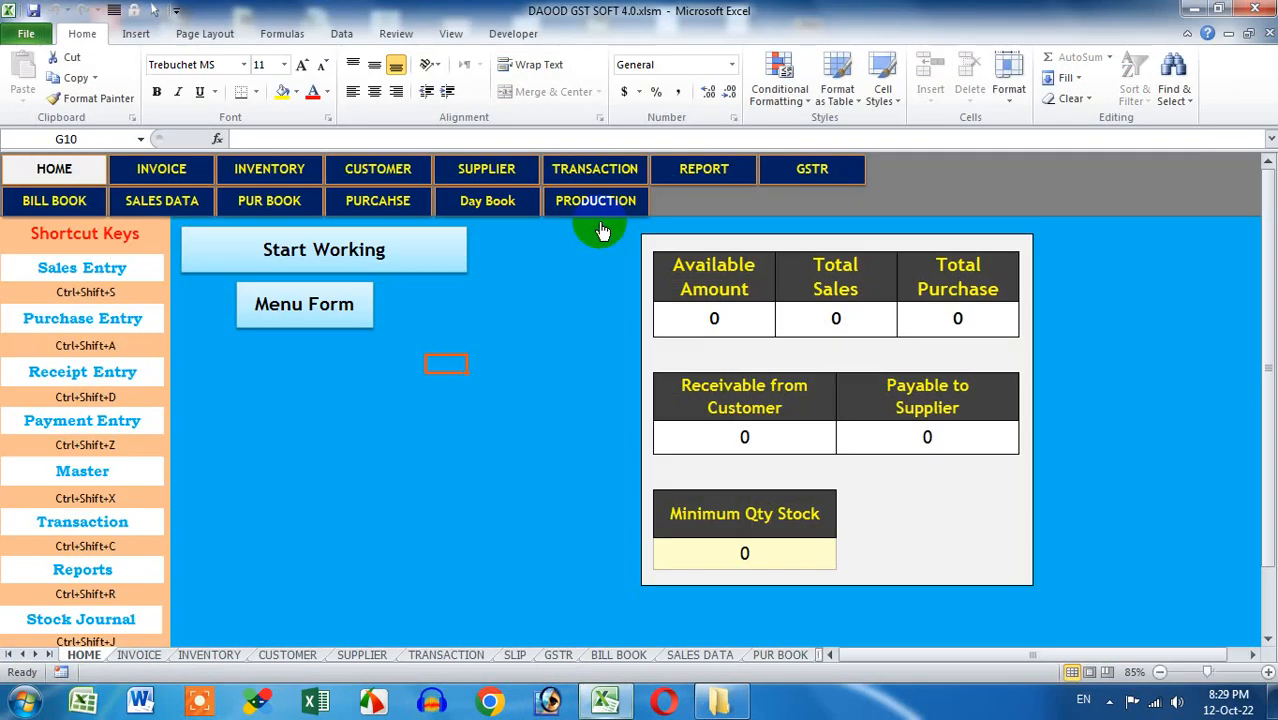
click(1255, 9)
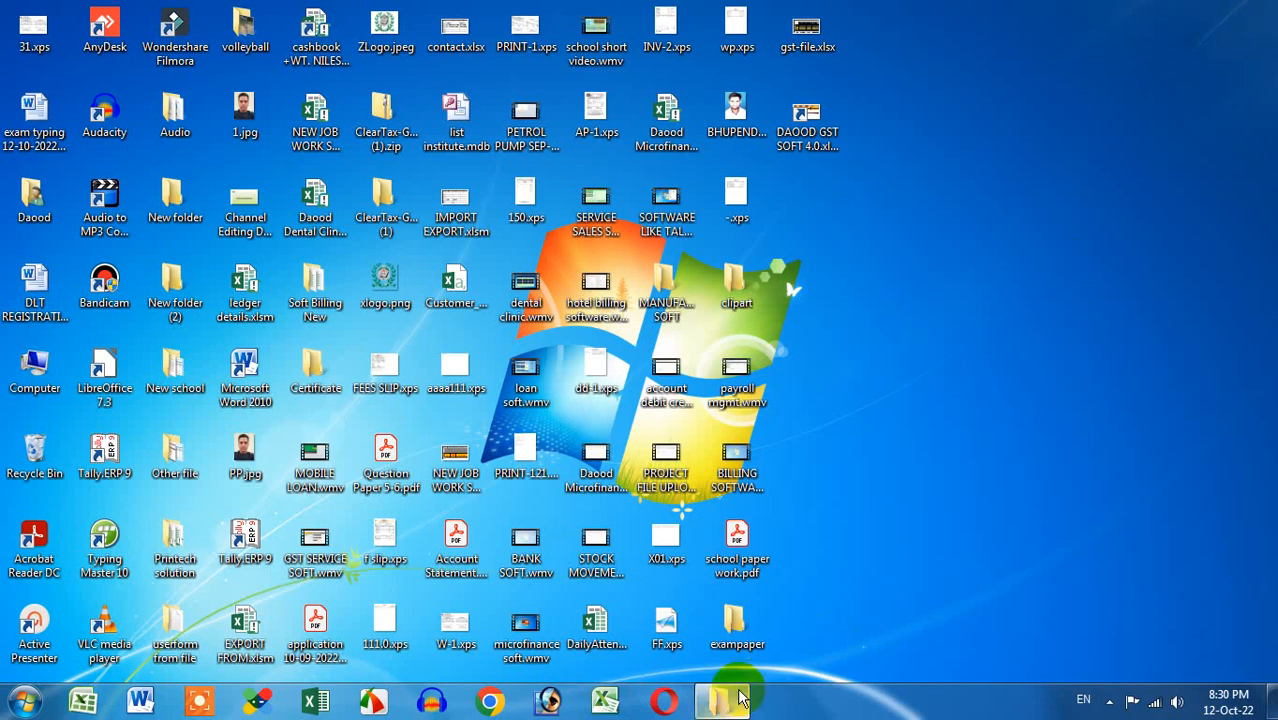
Copy DAOOD GST SOFT 4.0.xlsm from the youtube Tutorial folder
click(741, 697)
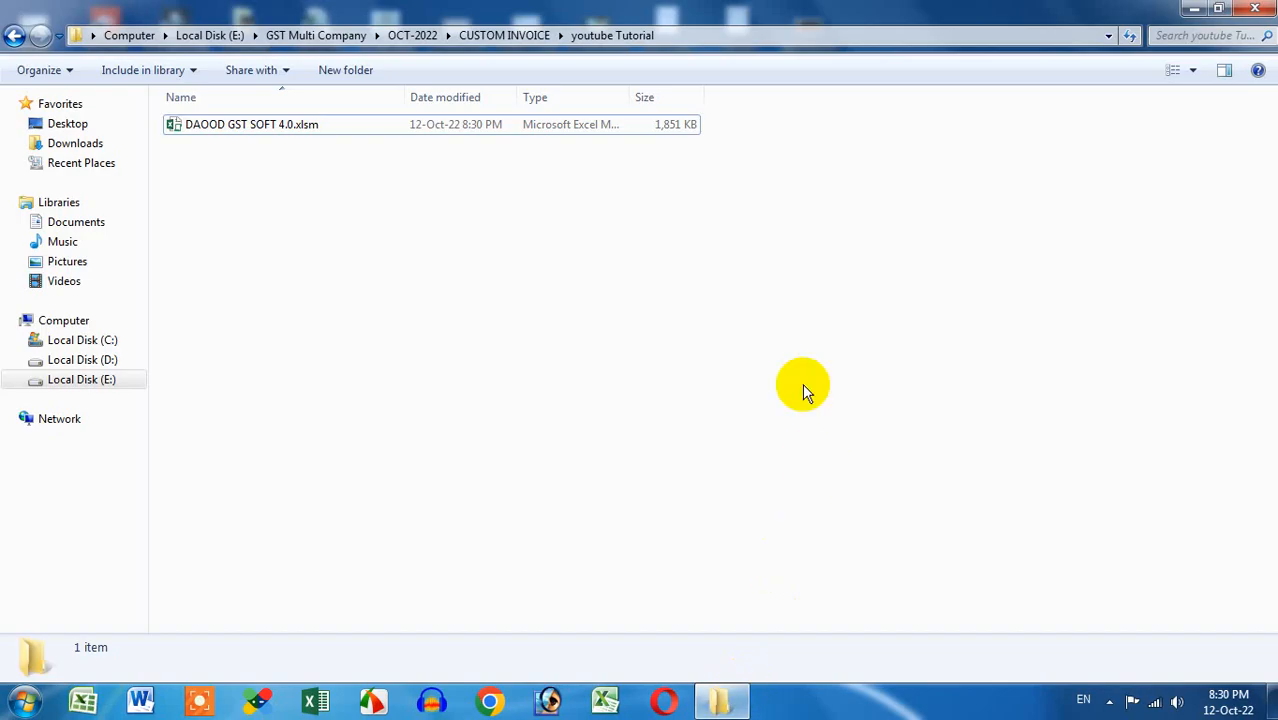
click(230, 130)
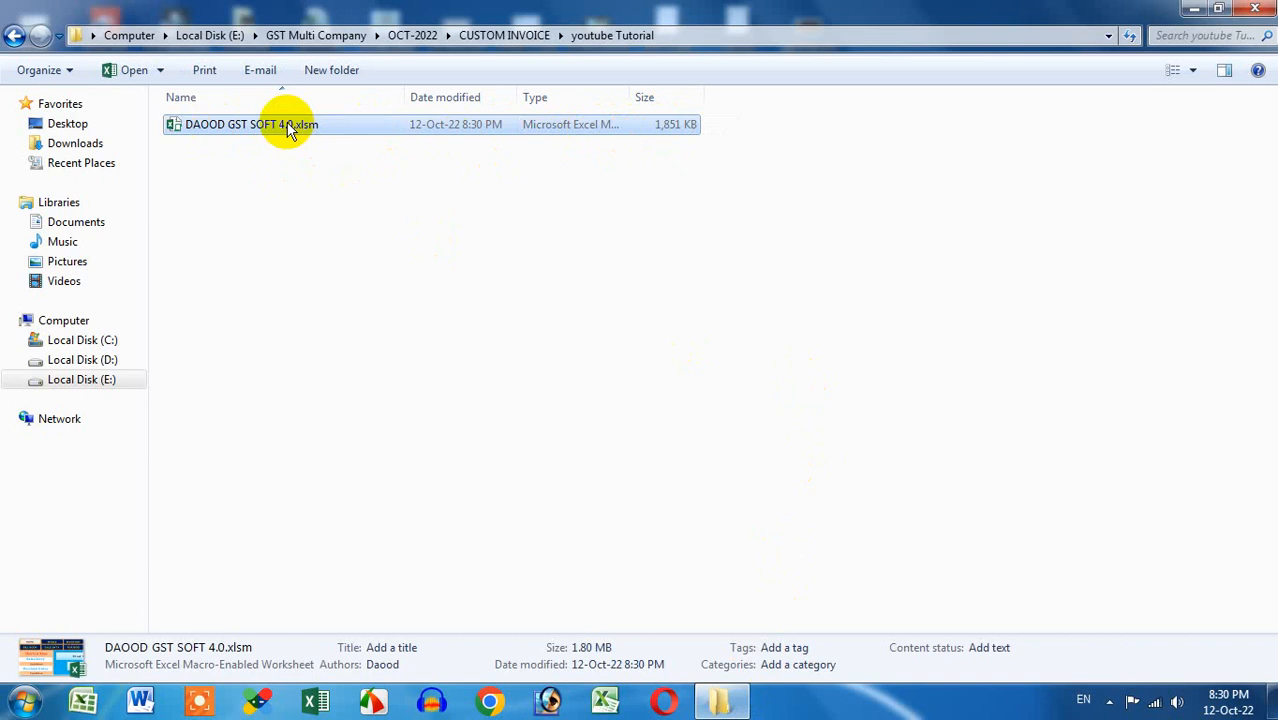
click(1205, 8)
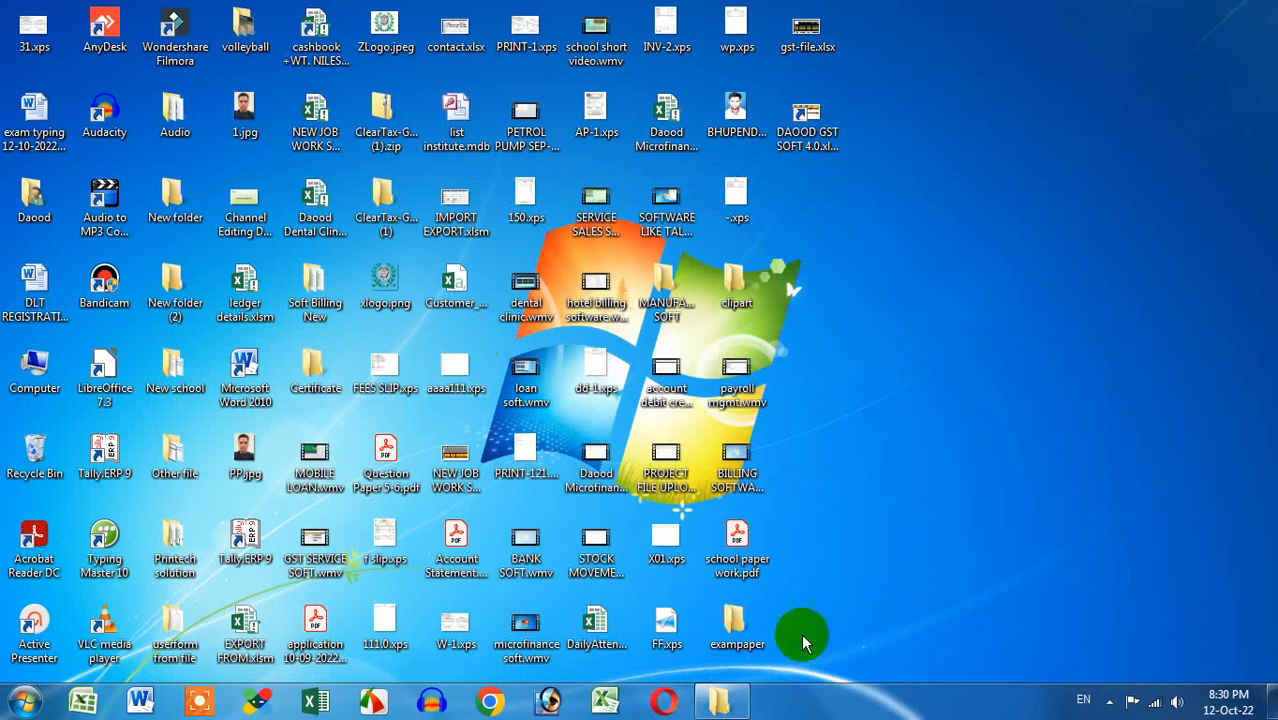
click(720, 700)
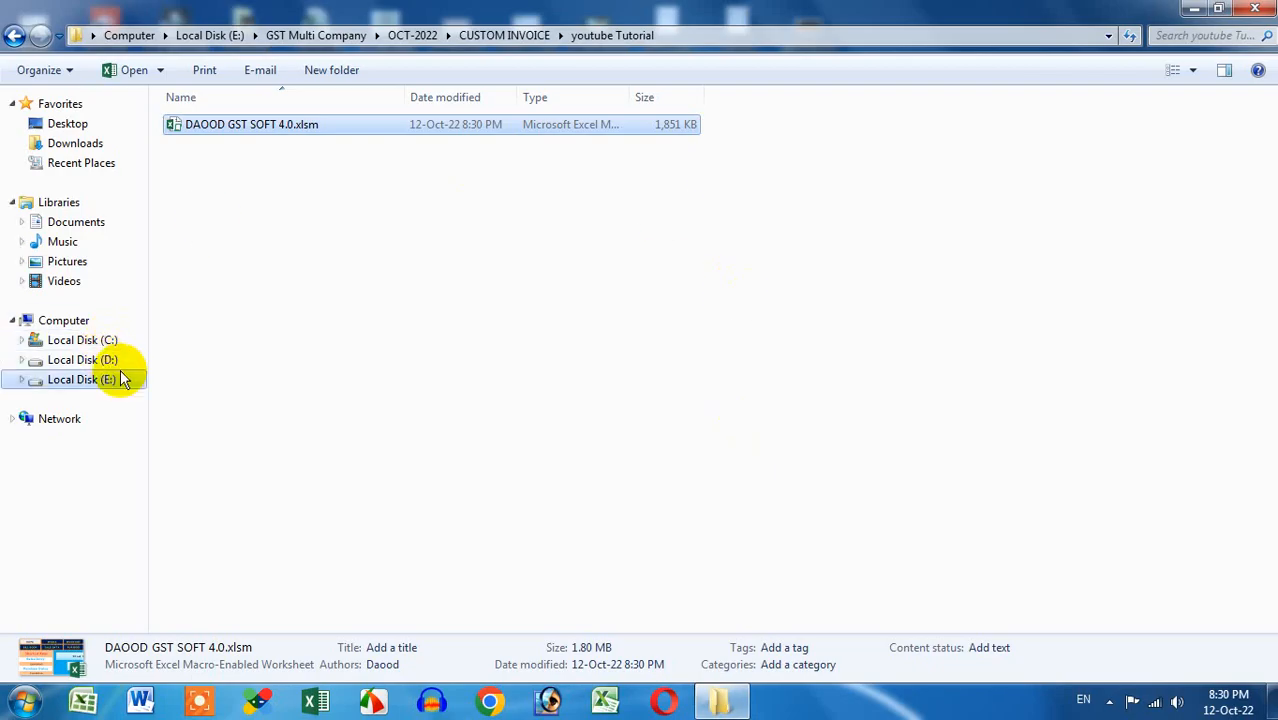
right_click(240, 128)
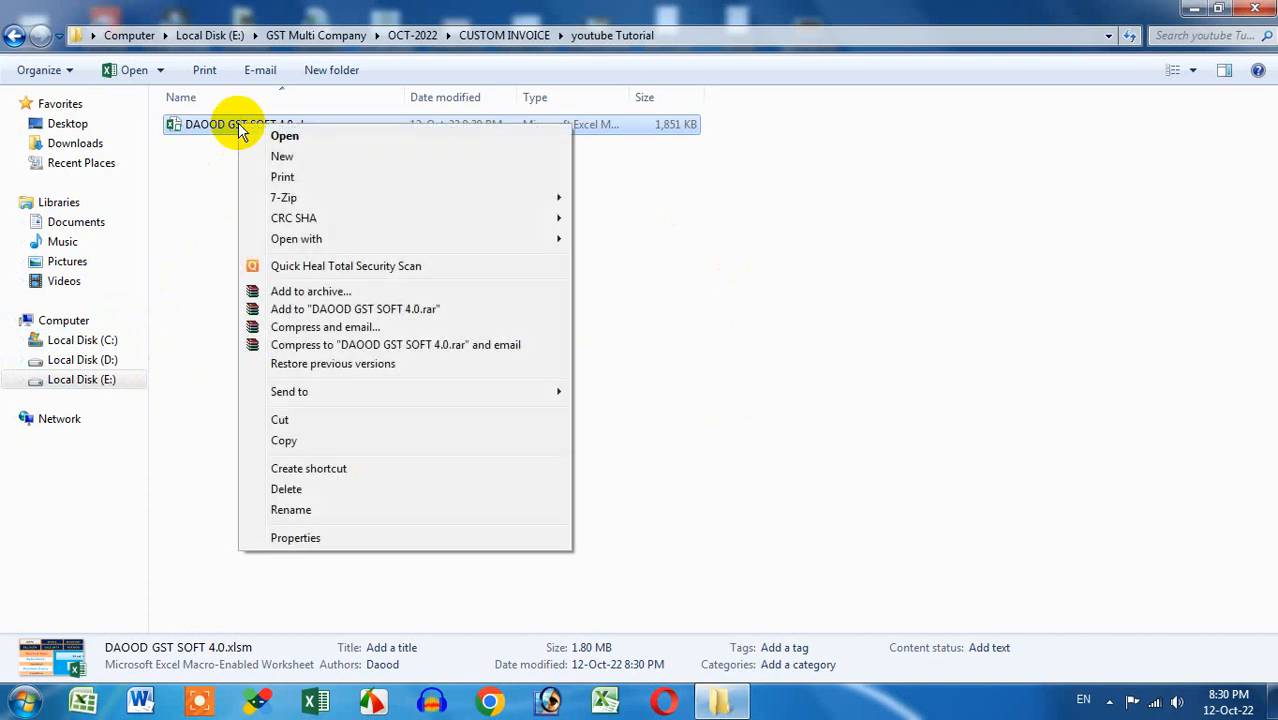
click(279, 441)
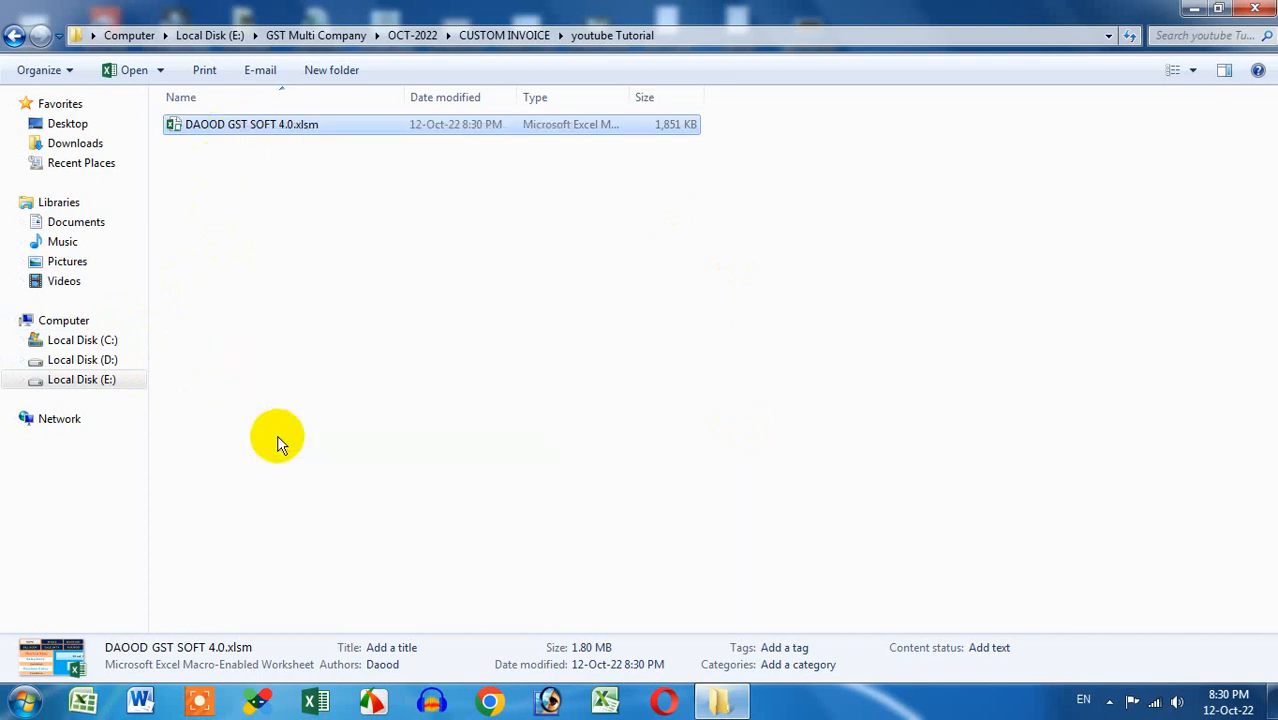